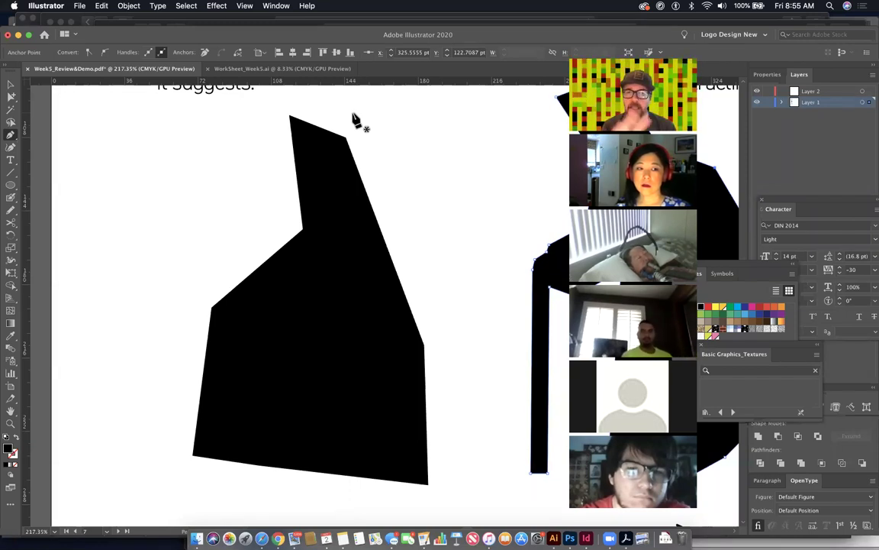
Step: Draw a closed six-point black polygon overlapping the random shape with the Pen tool and delete it
click(119, 206)
click(115, 122)
click(181, 137)
click(278, 284)
click(169, 413)
click(59, 393)
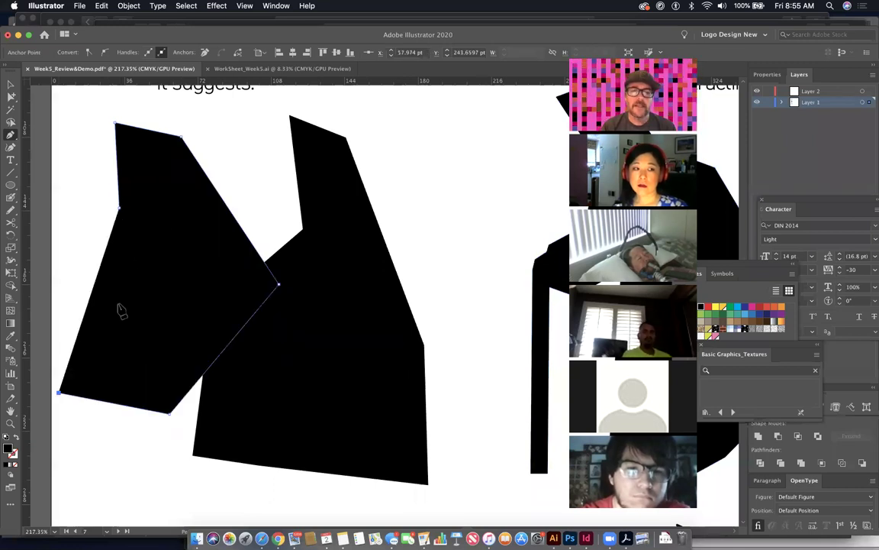
key(Delete)
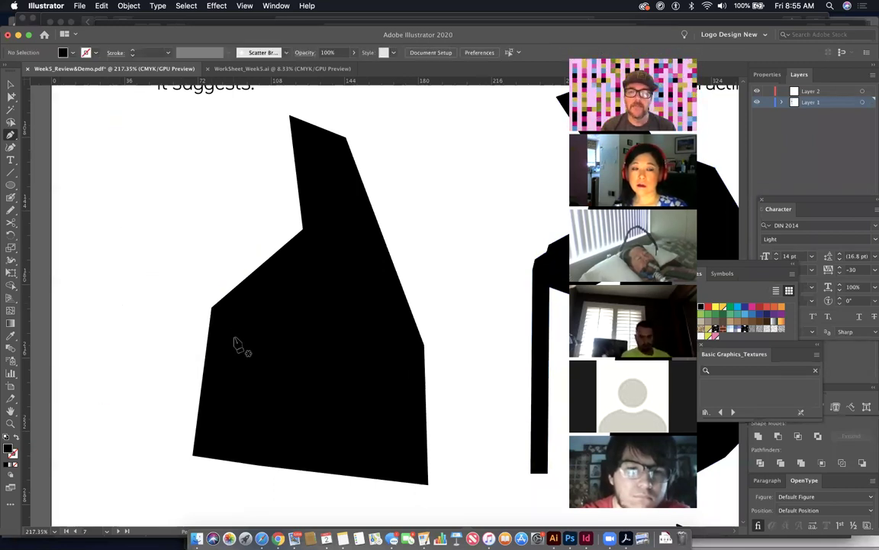
Step: Bend the upper back segment of the hooded silhouette in example 3 with the Anchor Point tool
key(super+minus)
key(super+minus)
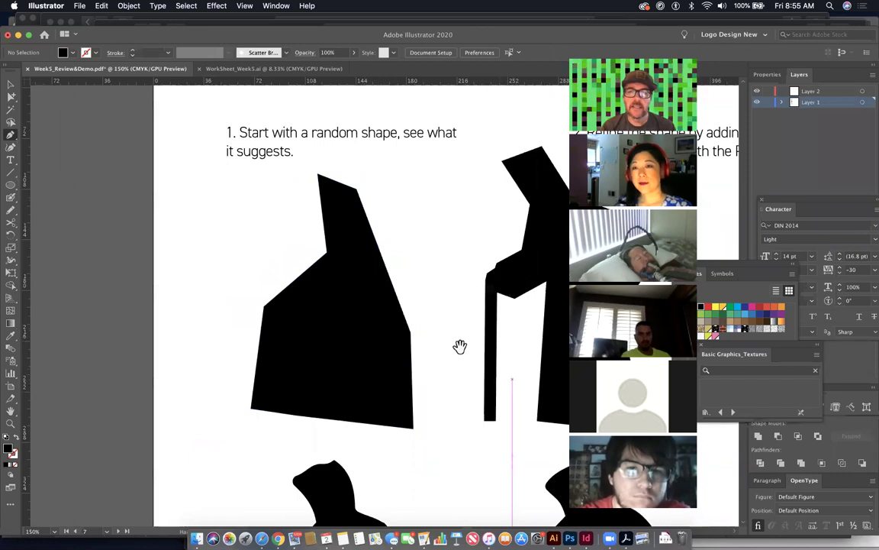
drag(459, 347, 351, 324)
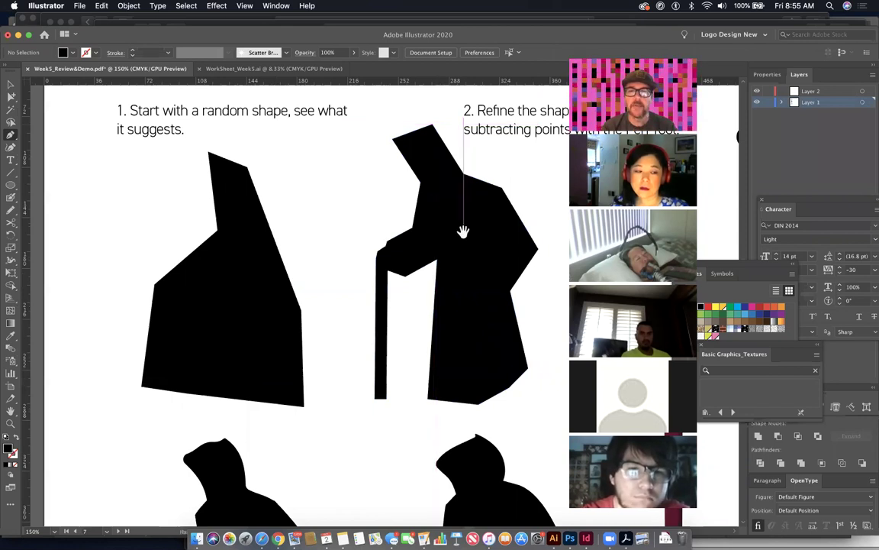
drag(463, 231, 357, 197)
drag(343, 350, 472, 141)
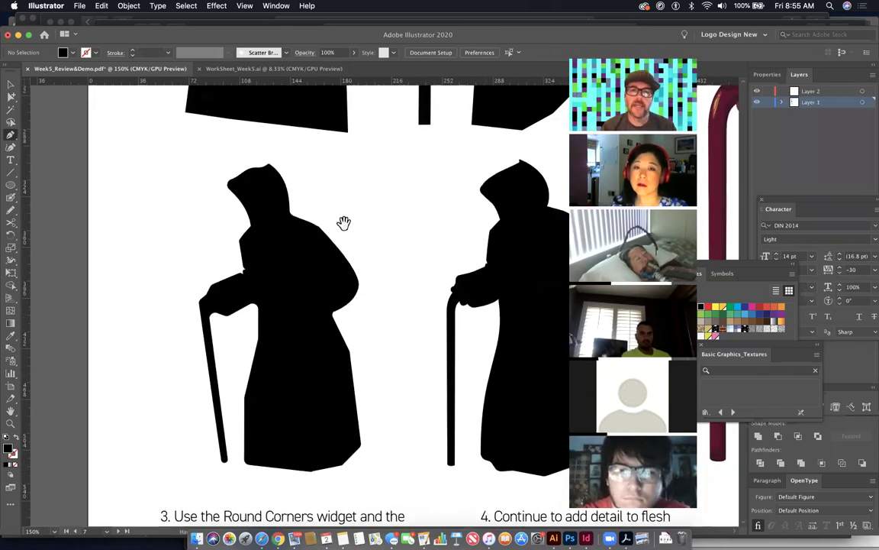
click(257, 258)
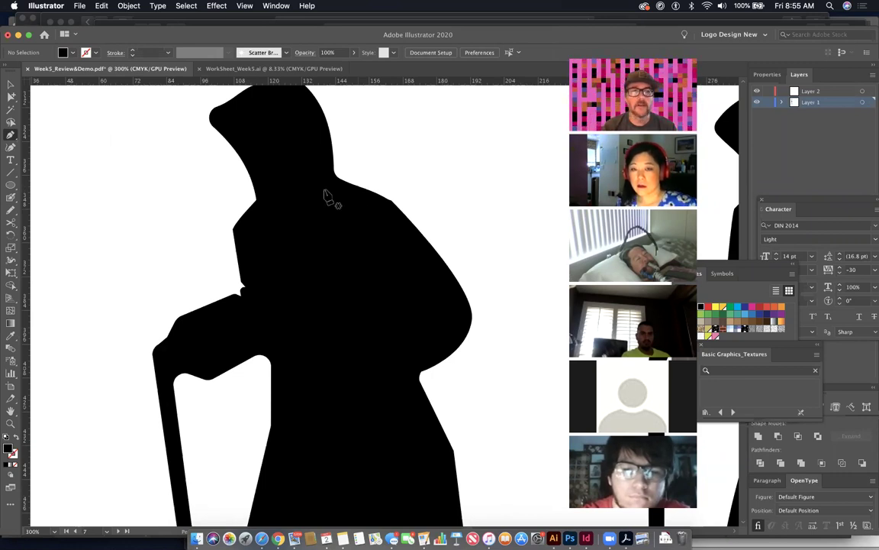
click(12, 136)
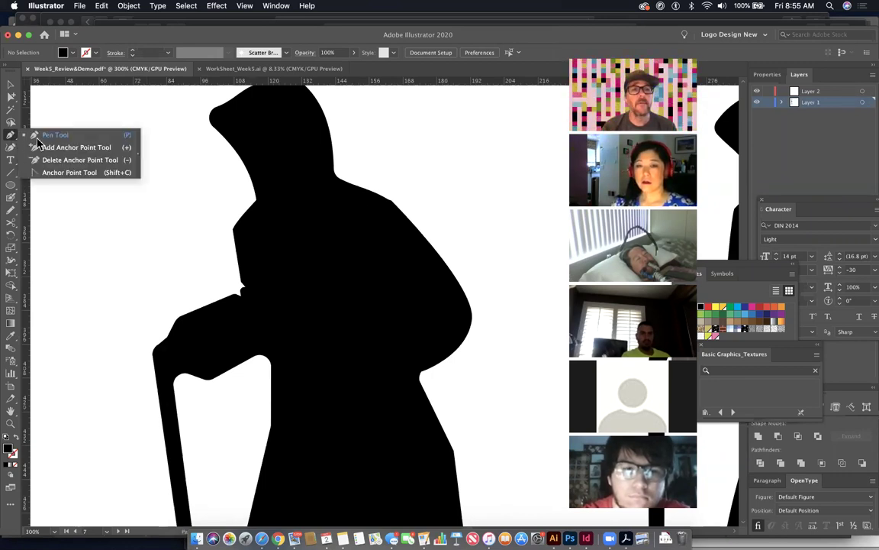
click(77, 174)
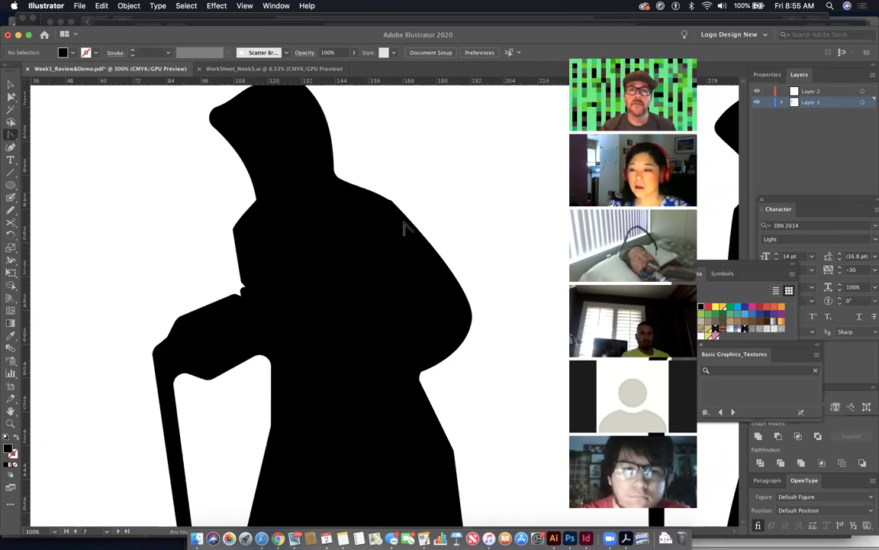
click(424, 245)
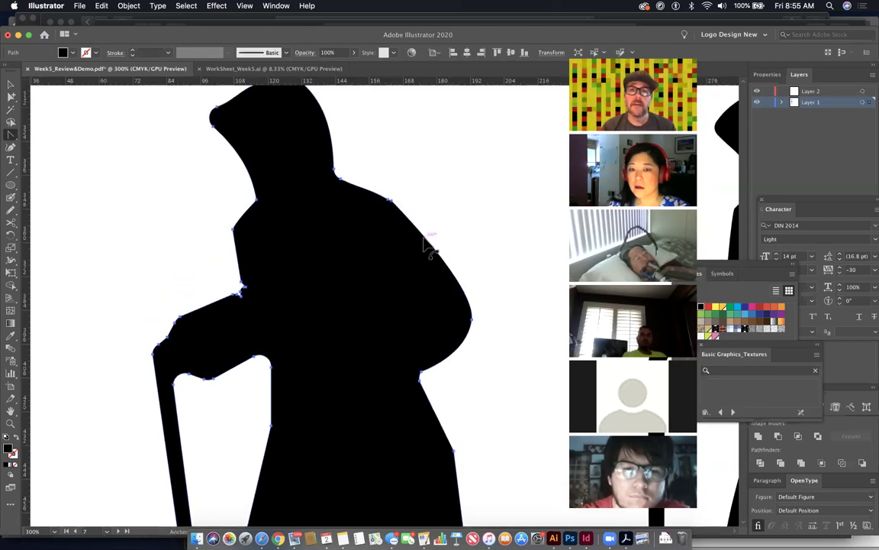
mouse_move(427, 245)
mouse_down()
mouse_move(436, 231)
mouse_move(428, 253)
mouse_up()
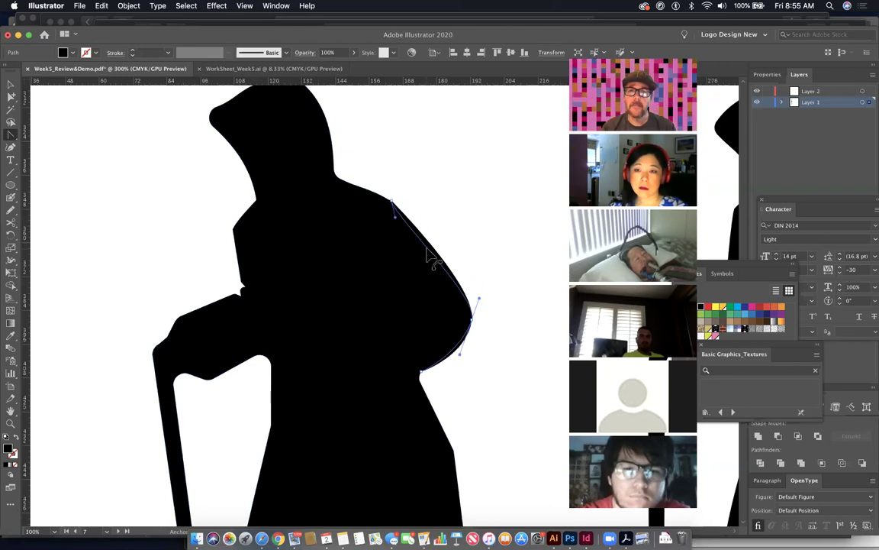
Step: Switch to the Pen tool and reshape the silhouette's upper back curve by pulling directly on its segment
key(a)
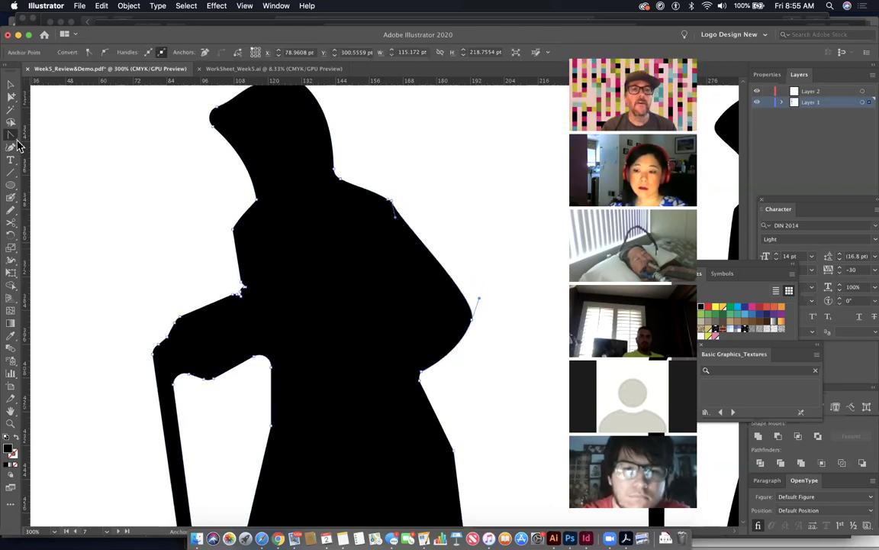
drag(15, 137, 41, 130)
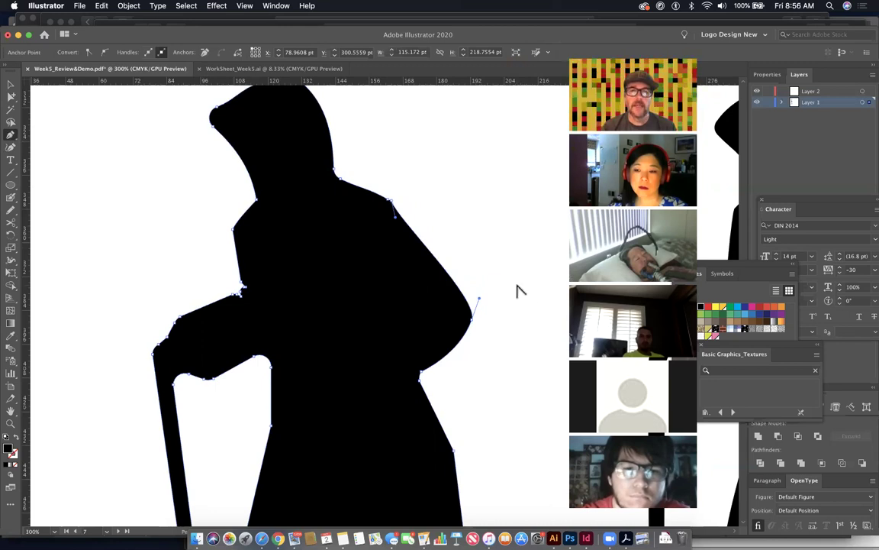
drag(448, 277, 449, 267)
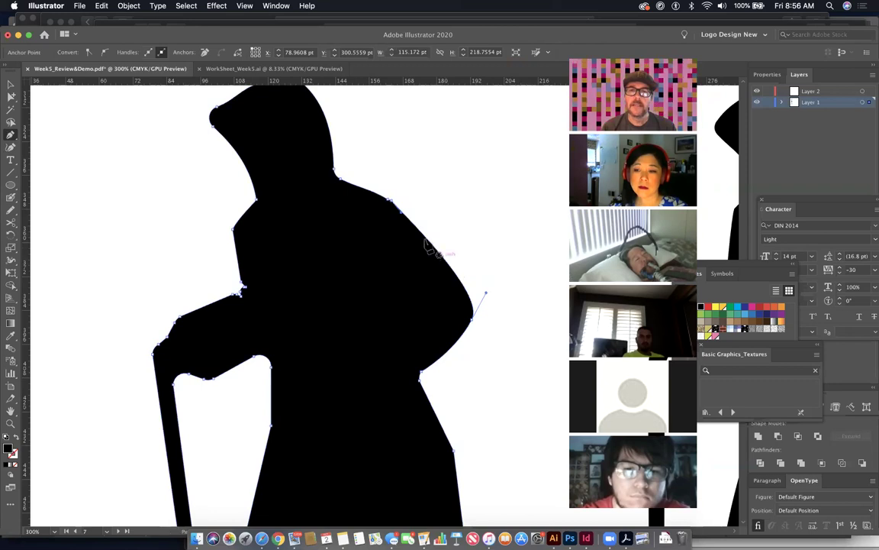
Step: Add an anchor point midway along the silhouette's upper back and reshape the segment beside it
super+click(426, 238)
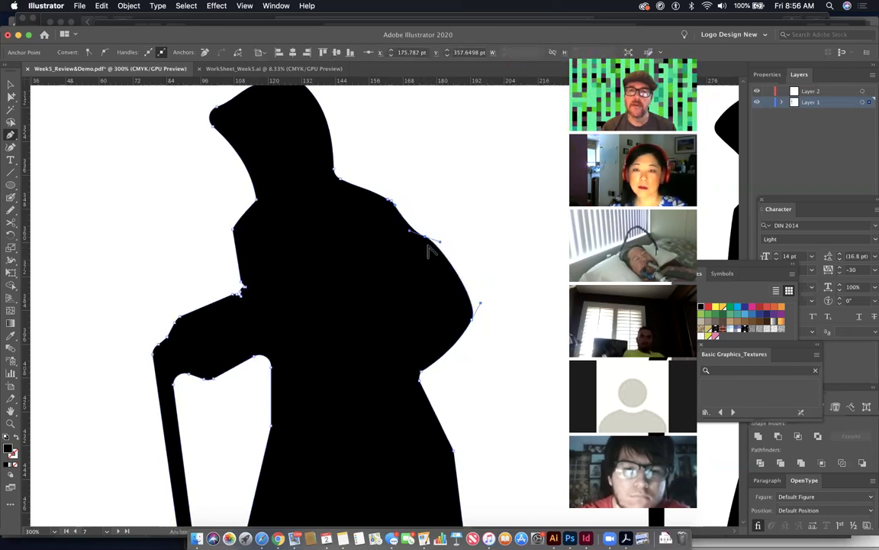
super+click(412, 230)
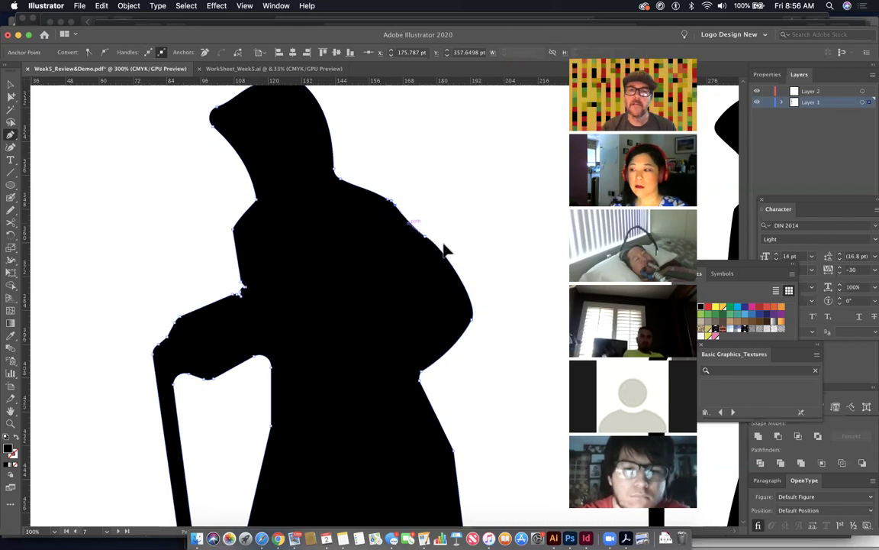
click(428, 242)
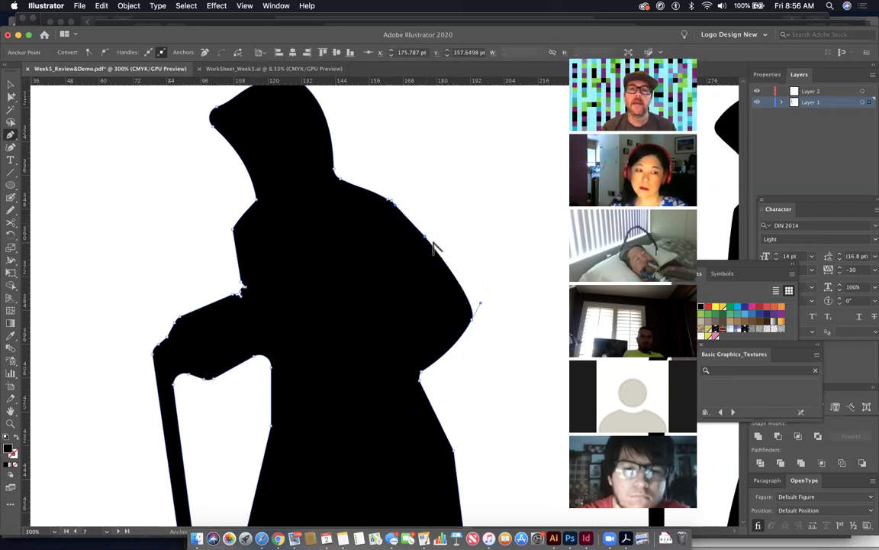
Step: Bend the front edge of the robe between the waist and the skirt into a curve
scroll(416, 184, down, 5)
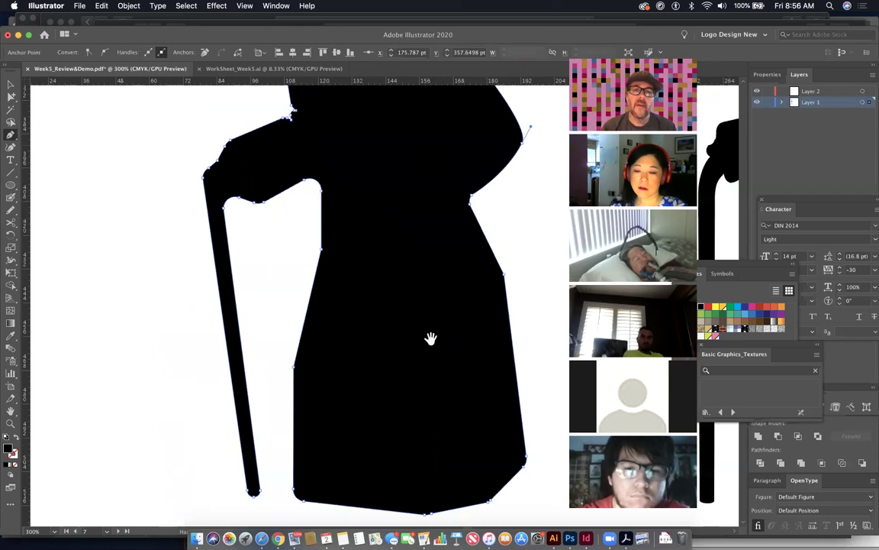
drag(430, 337, 403, 318)
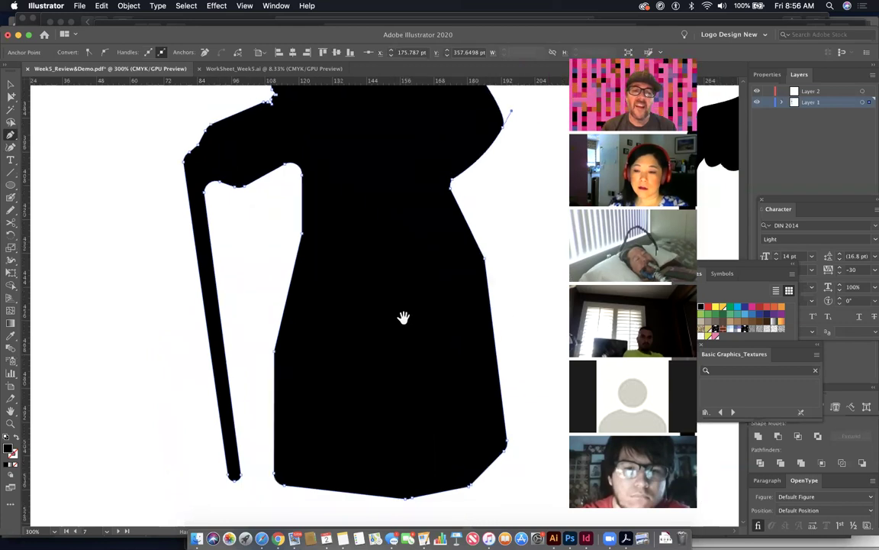
click(277, 295)
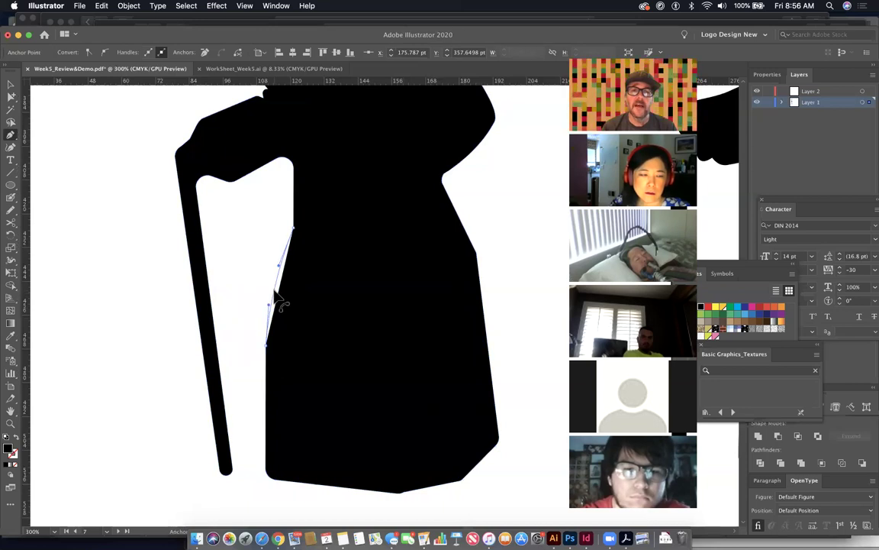
super+click(288, 295)
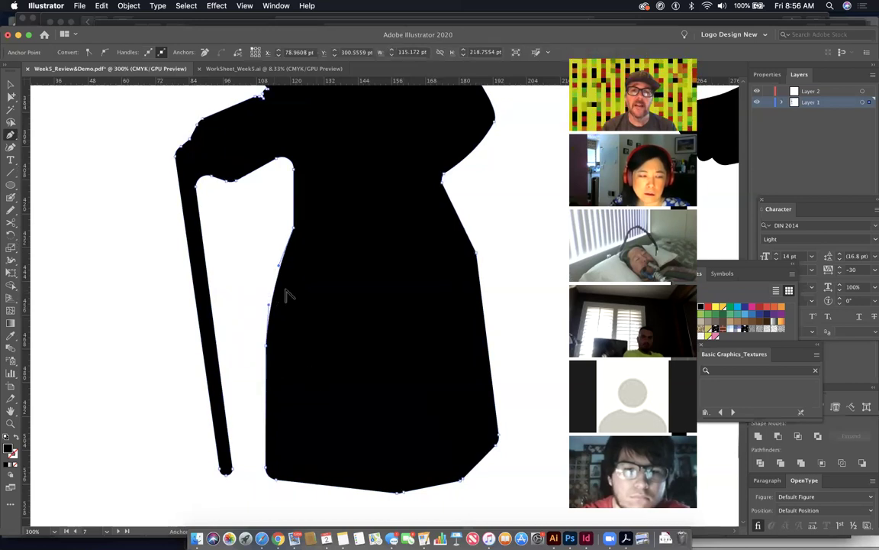
Step: Delete the waist anchor point on the robe's front edge and curve the merged segment up to the underarm
click(294, 228)
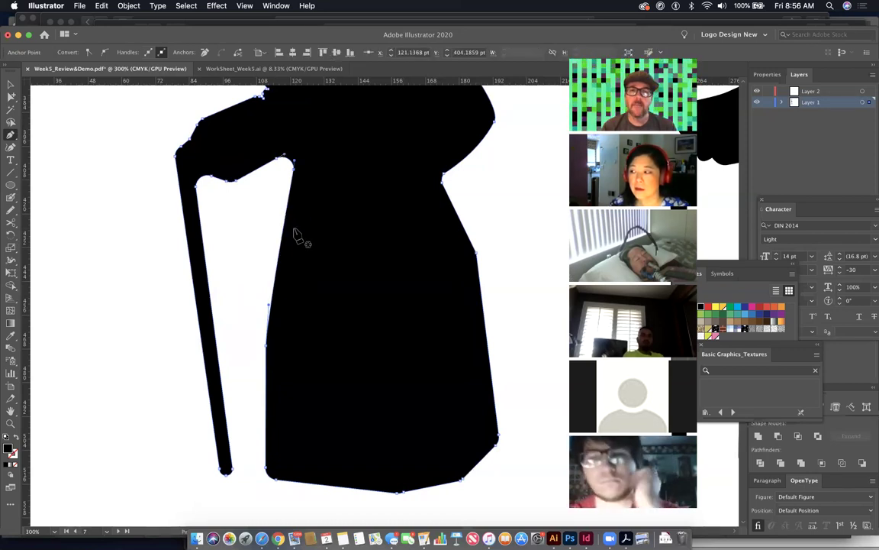
super+click(269, 233)
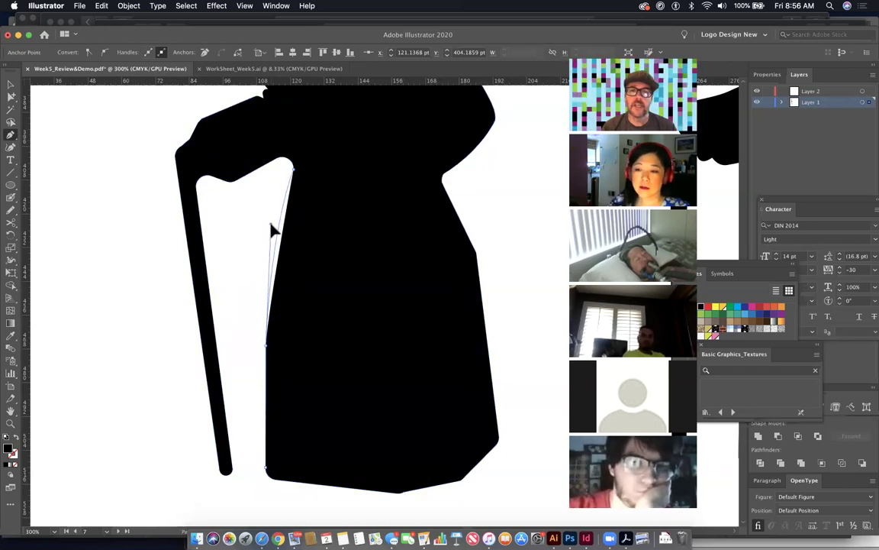
click(386, 296)
drag(343, 228, 417, 362)
drag(346, 263, 353, 248)
drag(447, 386, 255, 432)
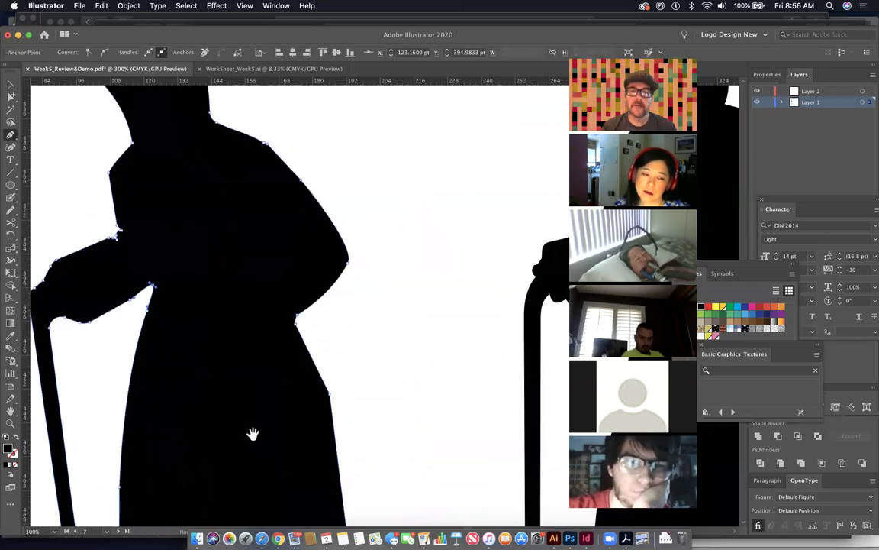
Step: Examine the more detailed silhouette of example 4 and the finished colour illustration of the hooded figure
key(ctrl+minus)
key(ctrl+minus)
scroll(418, 382, right, 5)
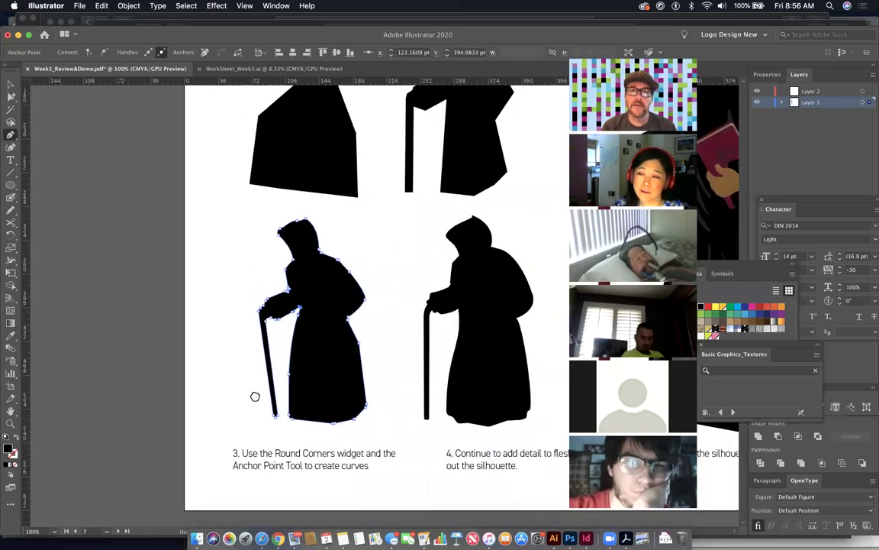
drag(381, 335, 265, 269)
scroll(336, 371, up, 5)
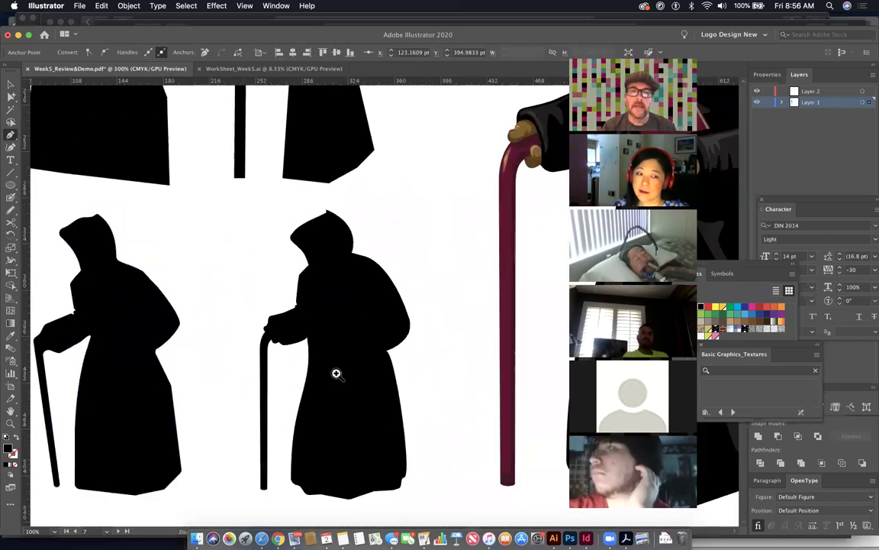
scroll(343, 320, down, 3)
scroll(344, 320, right, 2)
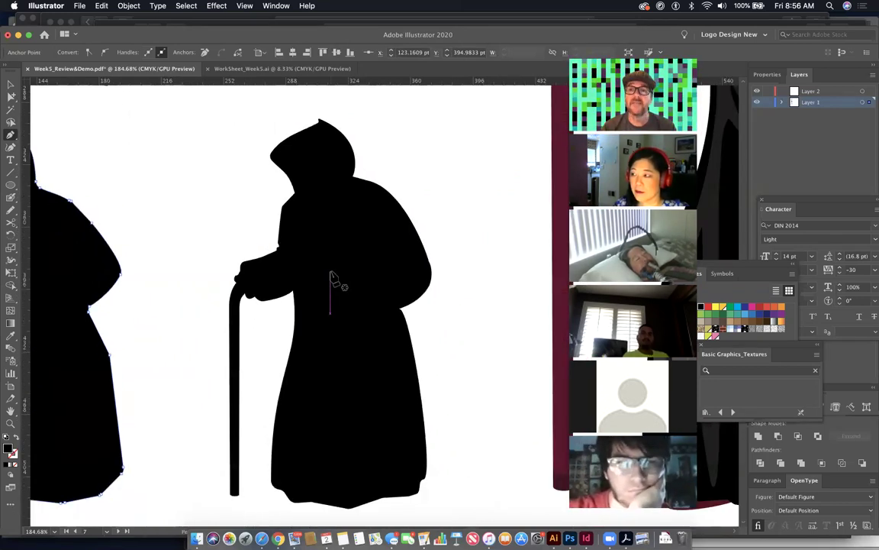
key(super+1)
drag(655, 257, 418, 387)
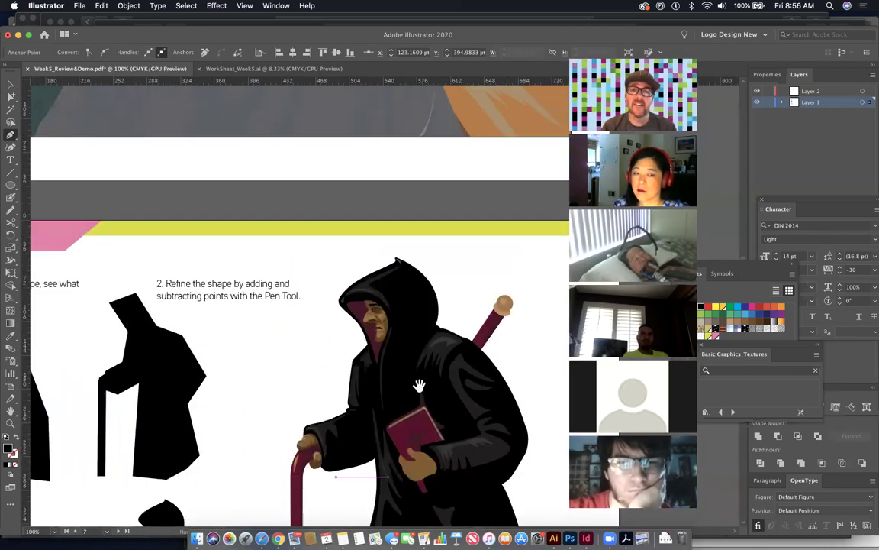
drag(474, 383, 70, 130)
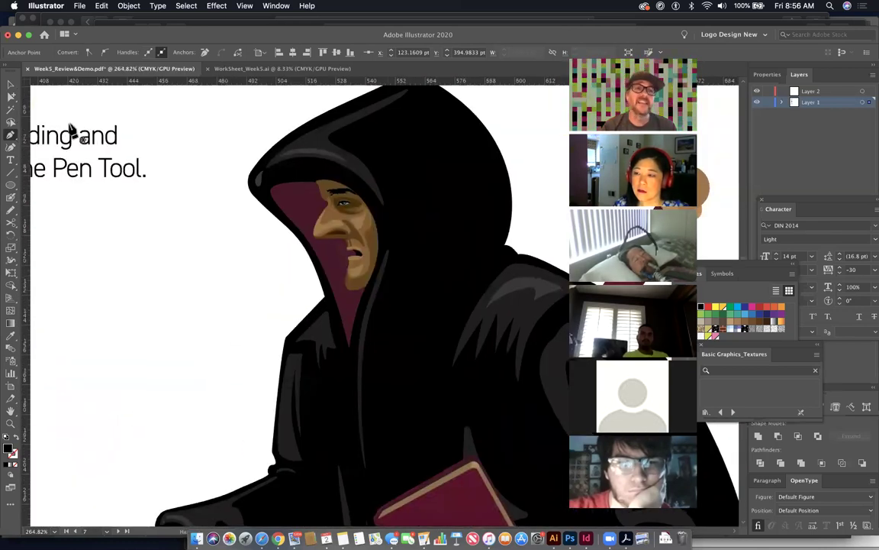
Step: Pull the dark grey highlight shape off the hood with the Group Selection tool and undo each move
click(10, 97)
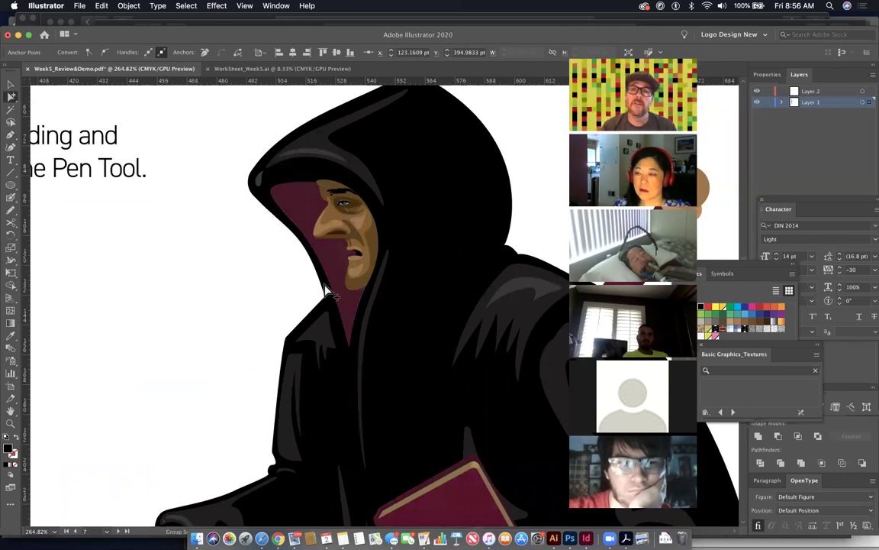
click(397, 332)
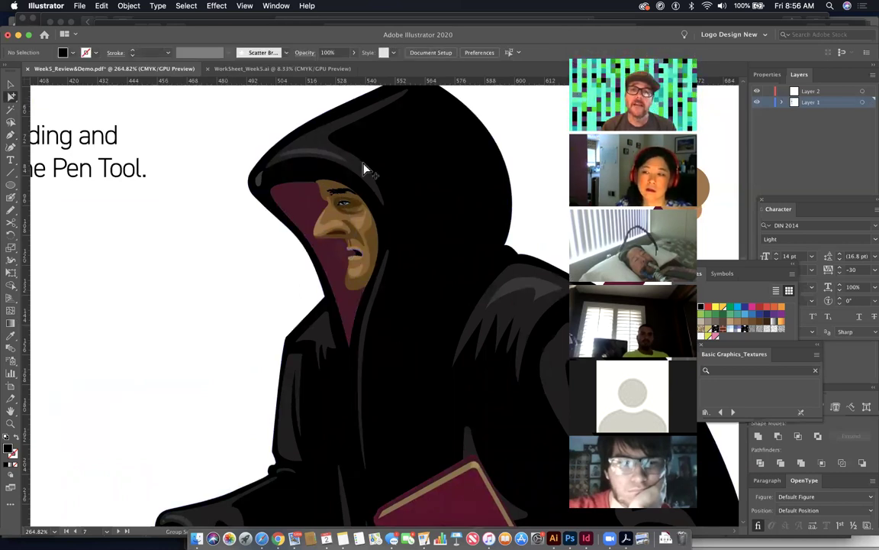
drag(315, 148, 233, 177)
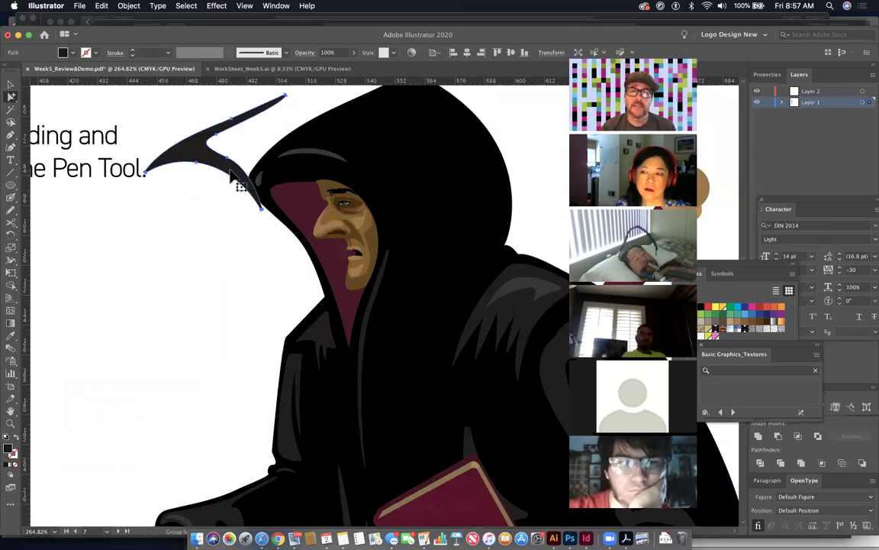
key(super+z)
drag(312, 150, 235, 130)
key(super+z)
Step: Pull the semi-transparent shading shape off the face into the blank area and undo the move
drag(329, 188, 205, 226)
drag(160, 278, 161, 279)
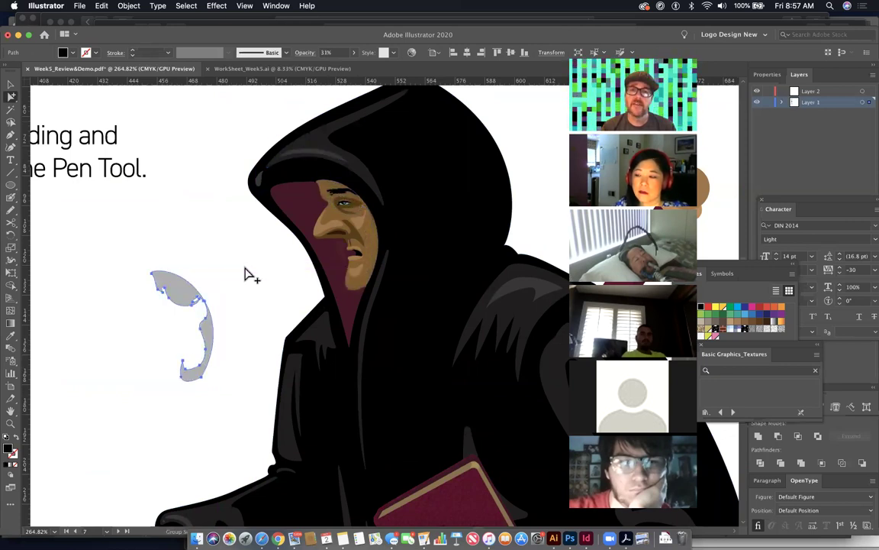
key(super+z)
Step: Pull the face's shading and brown base shape out of the hood into the blank area beside the figure
click(322, 229)
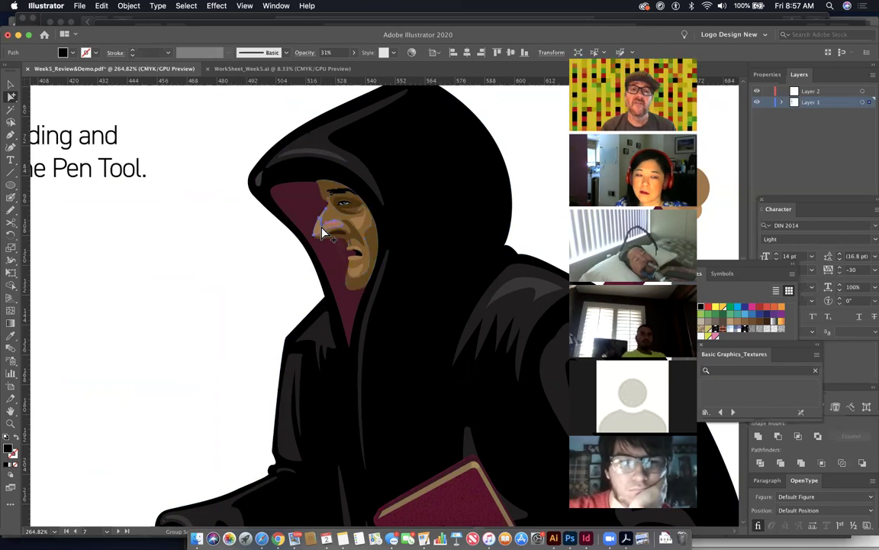
click(369, 264)
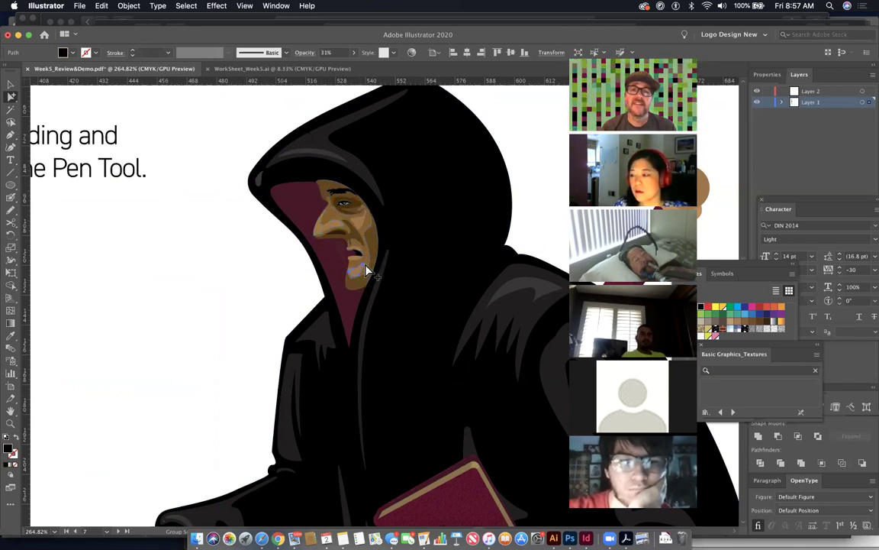
drag(369, 264, 365, 482)
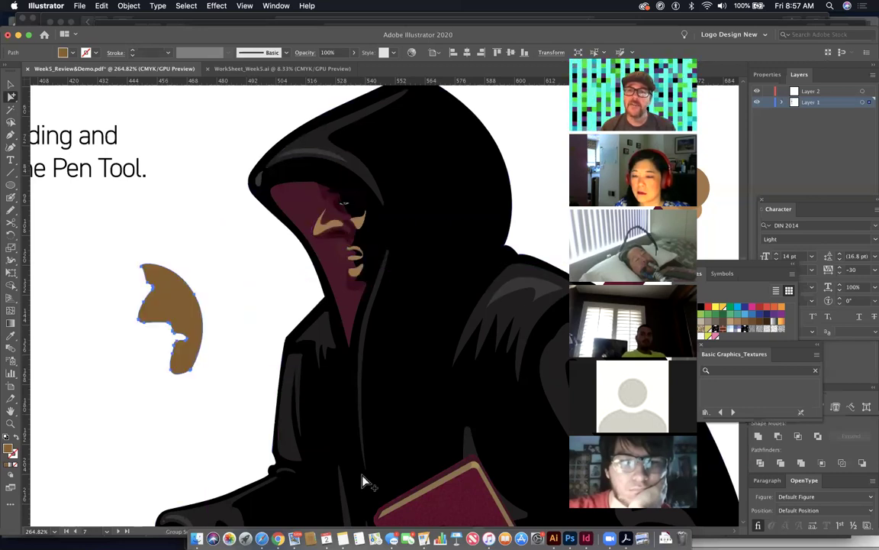
Step: Undo the face base shape's move and examine the shading of the hooded figure's face up close
key(super+z)
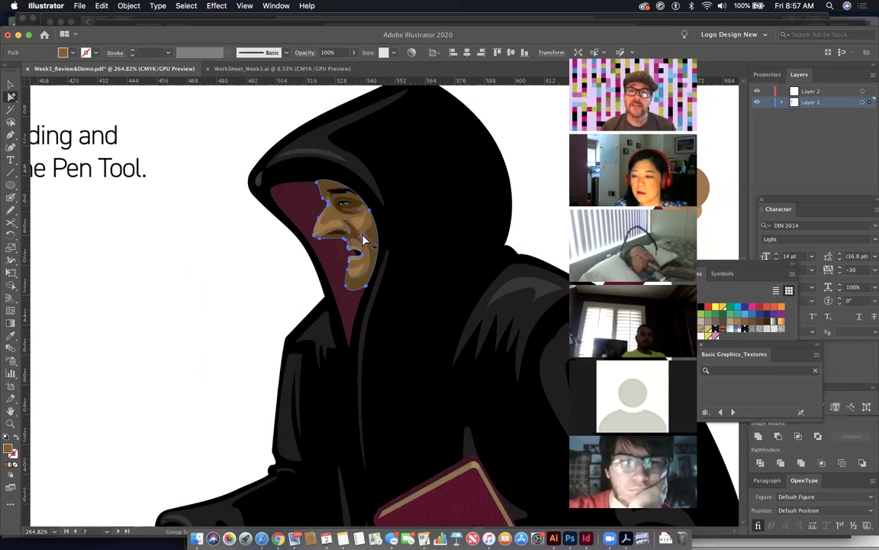
scroll(325, 203, up, 8)
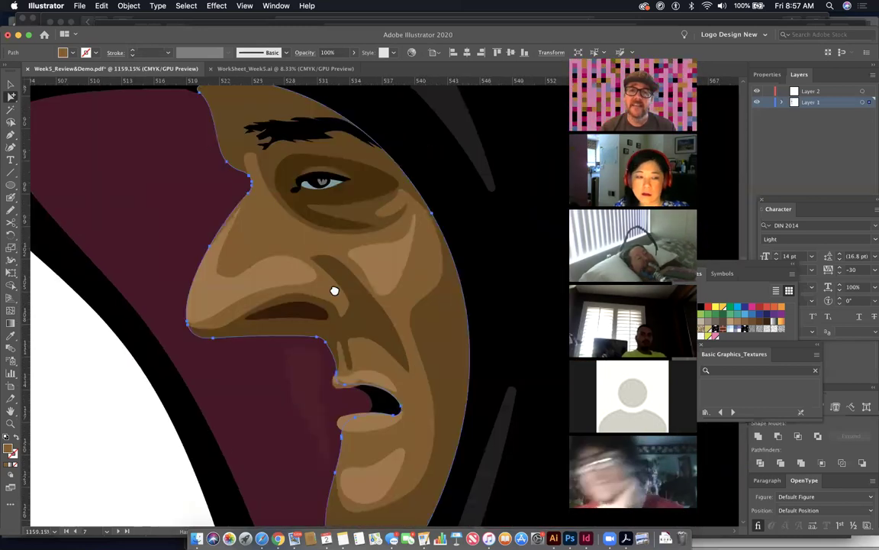
drag(334, 291, 323, 282)
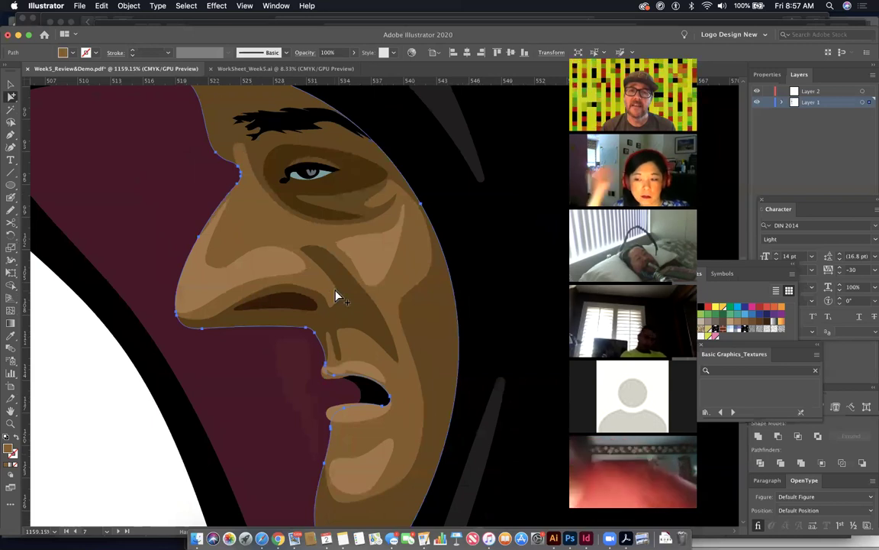
scroll(298, 337, down, 8)
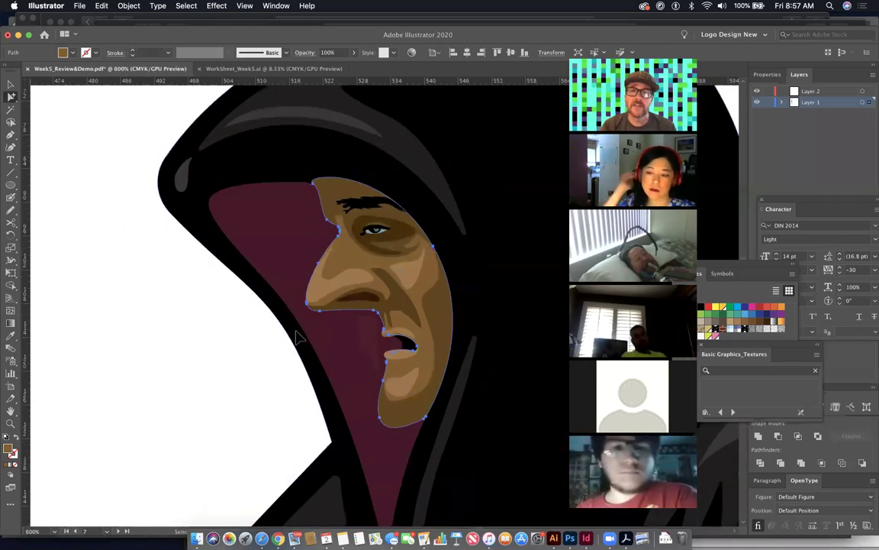
scroll(298, 337, down, 3)
scroll(382, 279, down, 5)
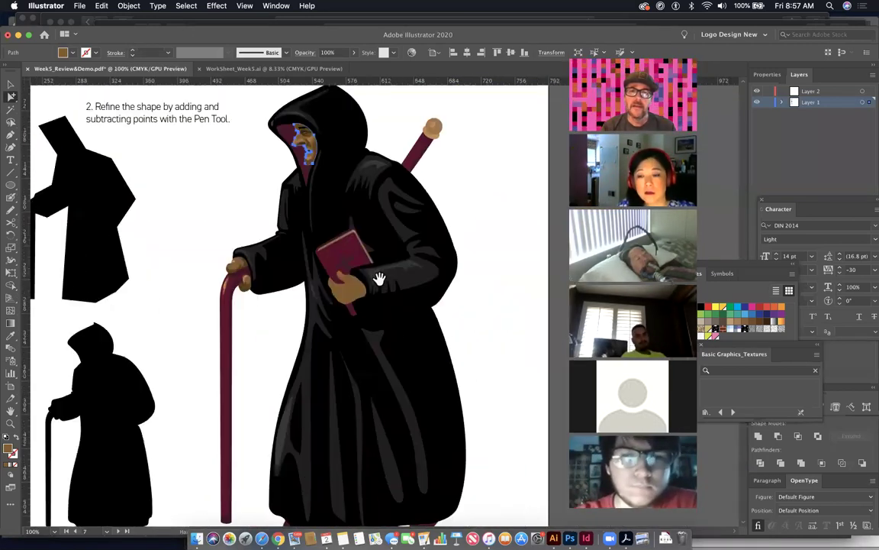
Step: Examine the hooded figure's book, hands and shoe shapes, and the characters on the Helping Students page
scroll(347, 342, up, 3)
scroll(403, 314, up, 3)
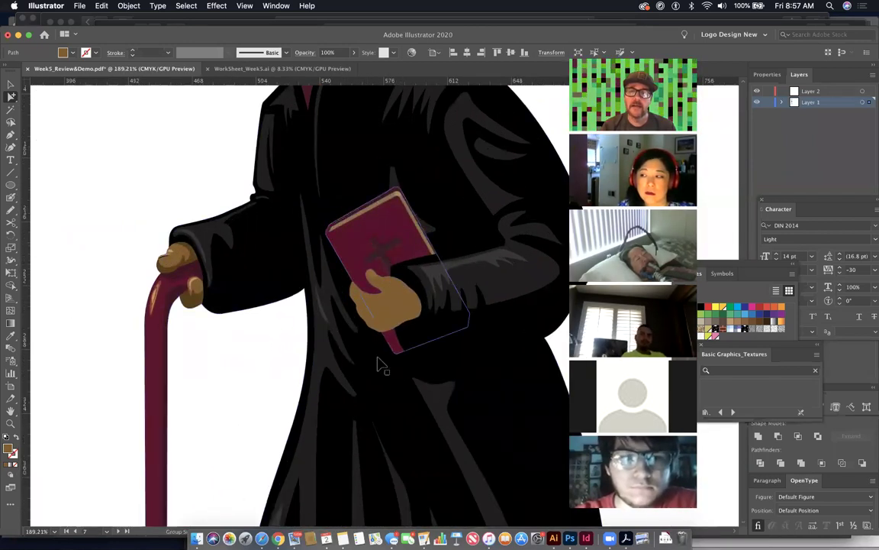
scroll(382, 320, up, 5)
scroll(379, 364, down, 5)
scroll(418, 406, down, 3)
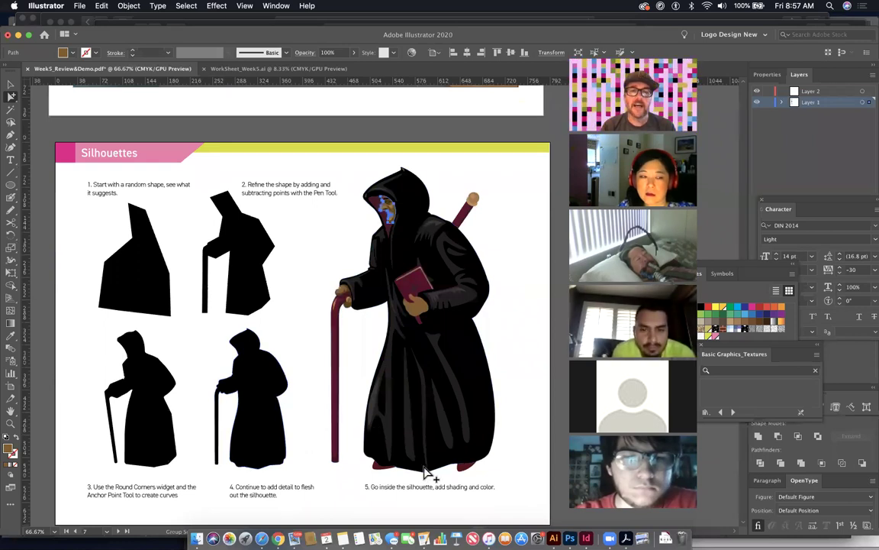
click(378, 469)
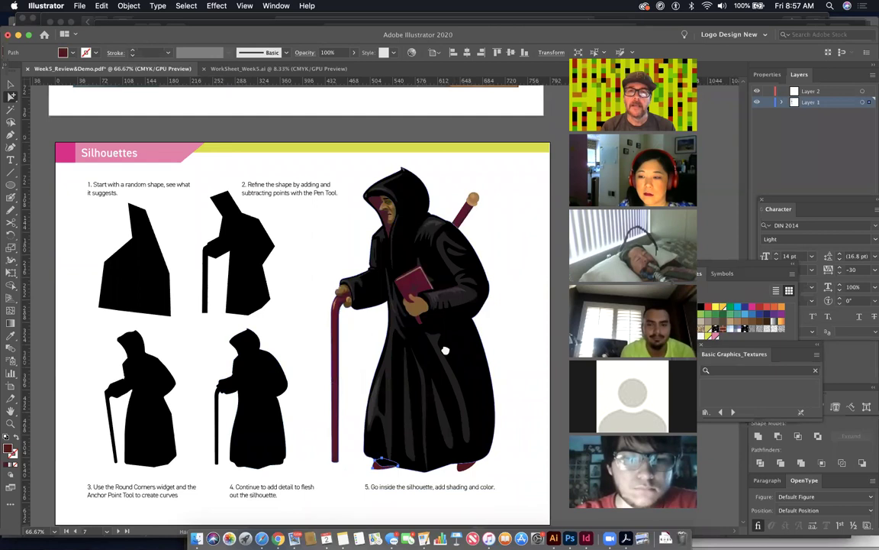
scroll(457, 418, down, 5)
scroll(489, 359, up, 5)
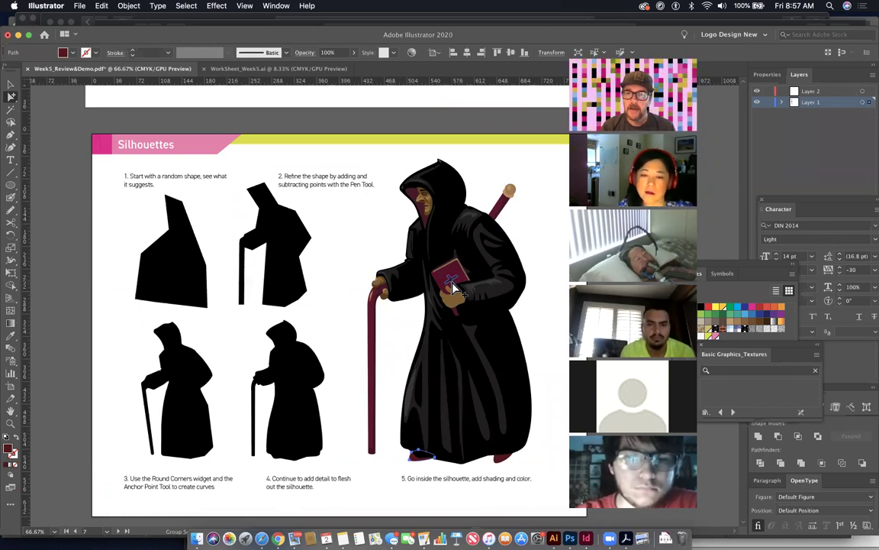
scroll(439, 345, down, 10)
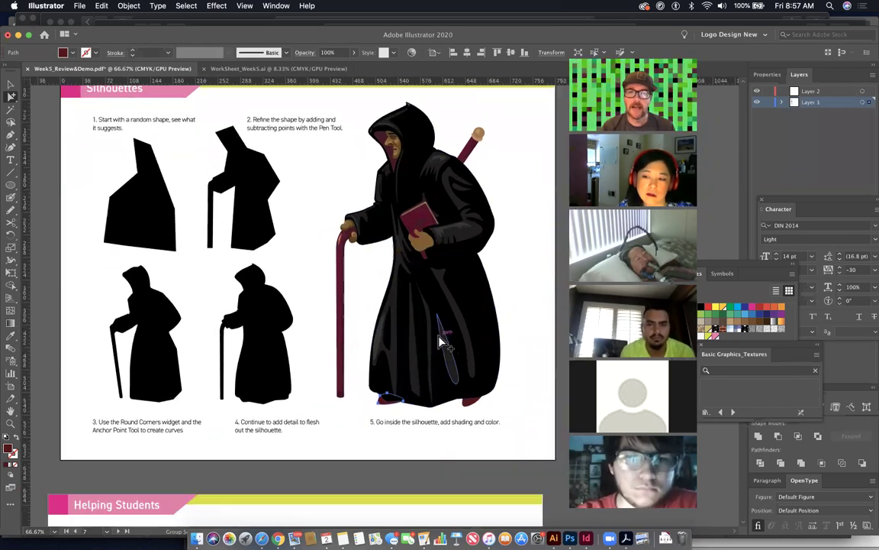
scroll(439, 345, down, 5)
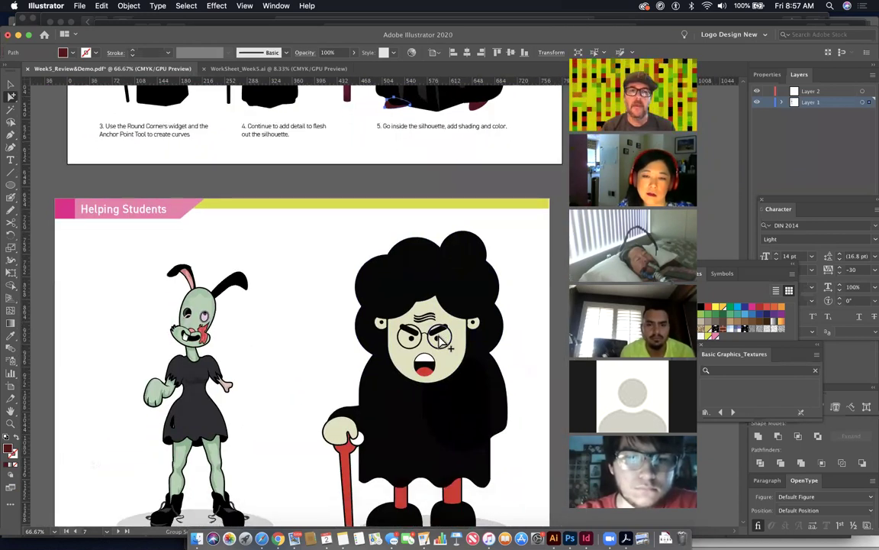
scroll(440, 345, down, 4)
scroll(440, 345, down, 3)
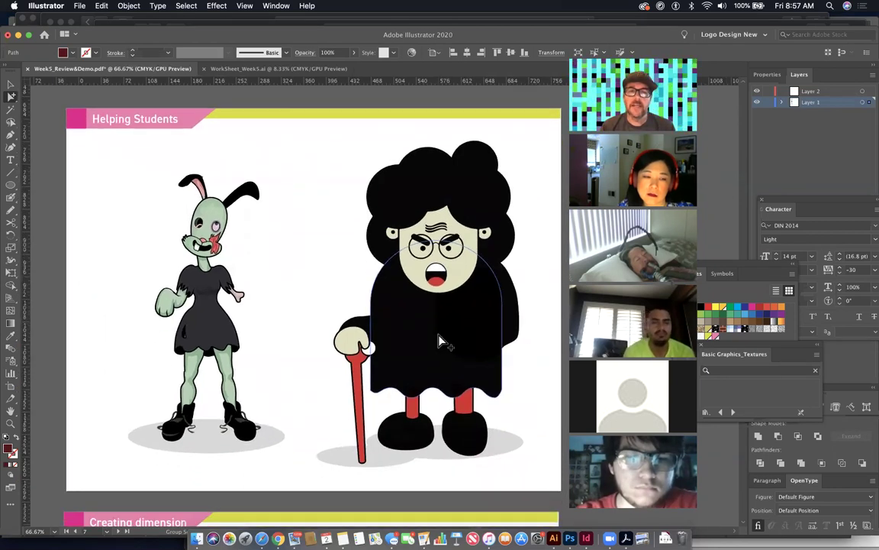
Step: Pull the old woman's hair and face off her body with the Group Selection tool and put them back in place
click(534, 245)
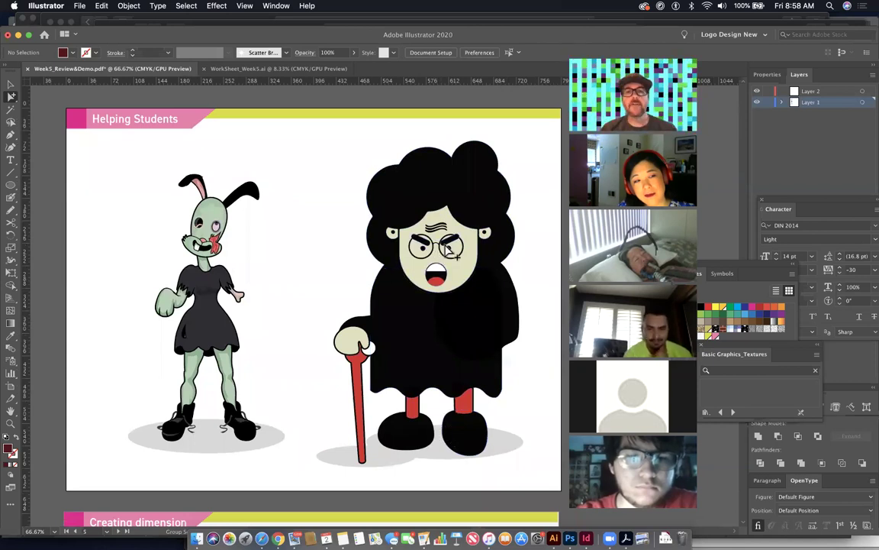
click(512, 280)
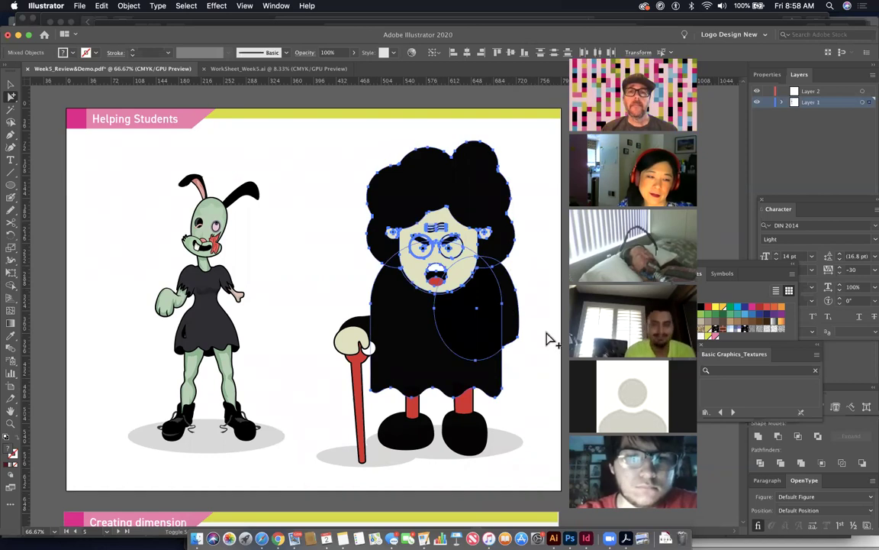
drag(452, 207, 363, 143)
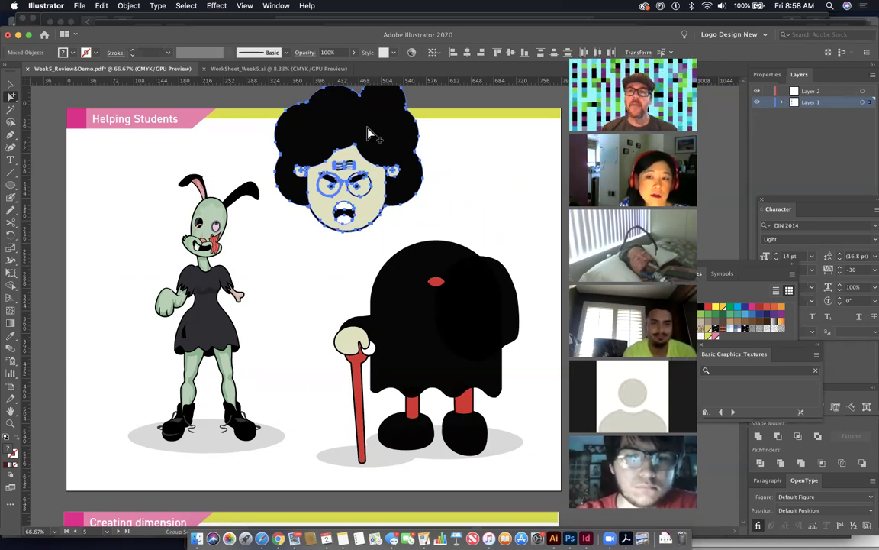
drag(412, 177, 485, 255)
scroll(229, 205, right, 5)
drag(230, 204, 350, 281)
drag(408, 347, 367, 291)
scroll(359, 286, right, 3)
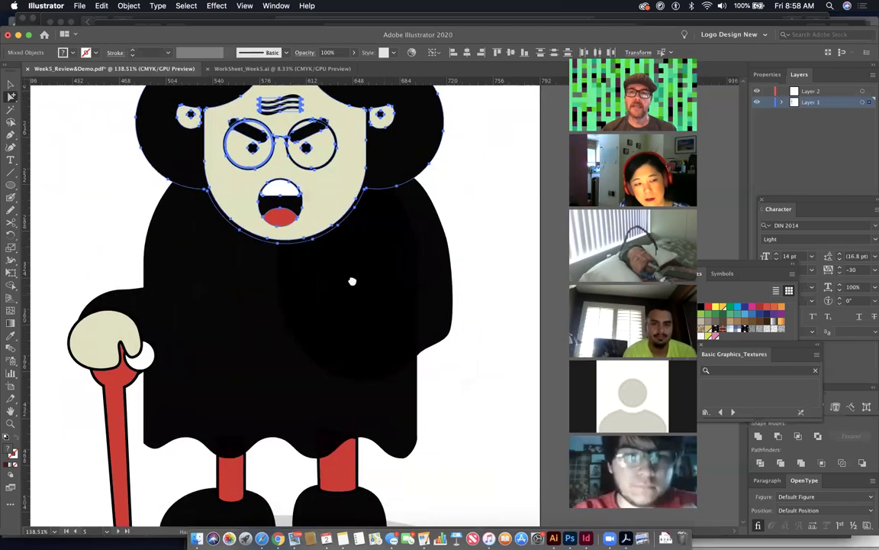
click(500, 204)
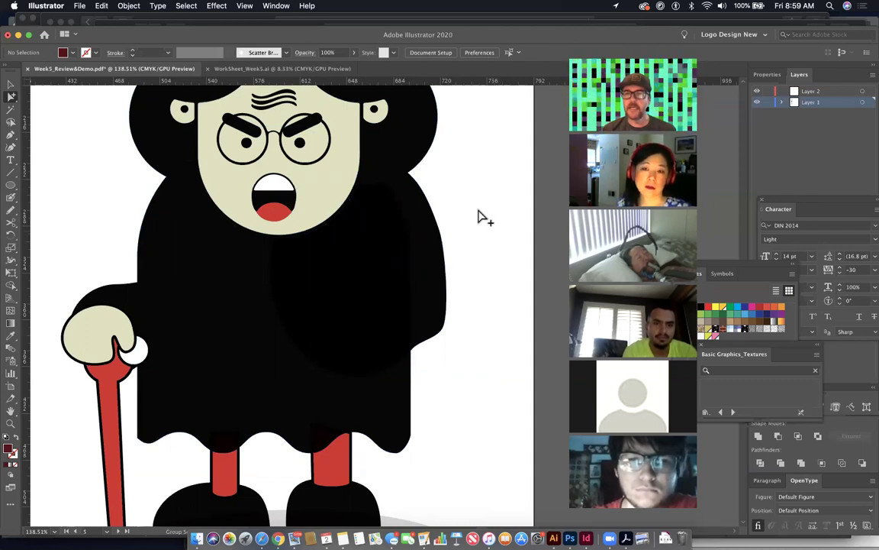
key(super+1)
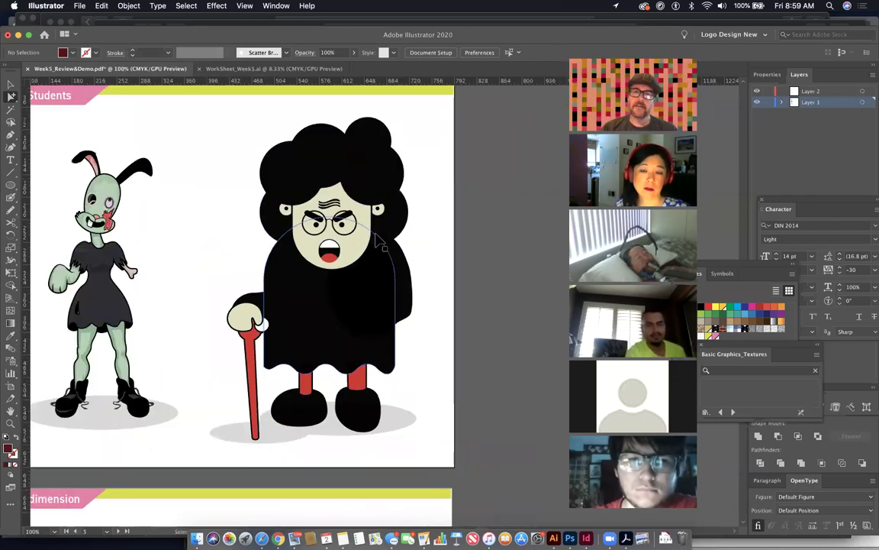
Step: Draw a black ellipse in the blank area between the two characters, using the old woman's shoe fill
click(355, 414)
click(11, 184)
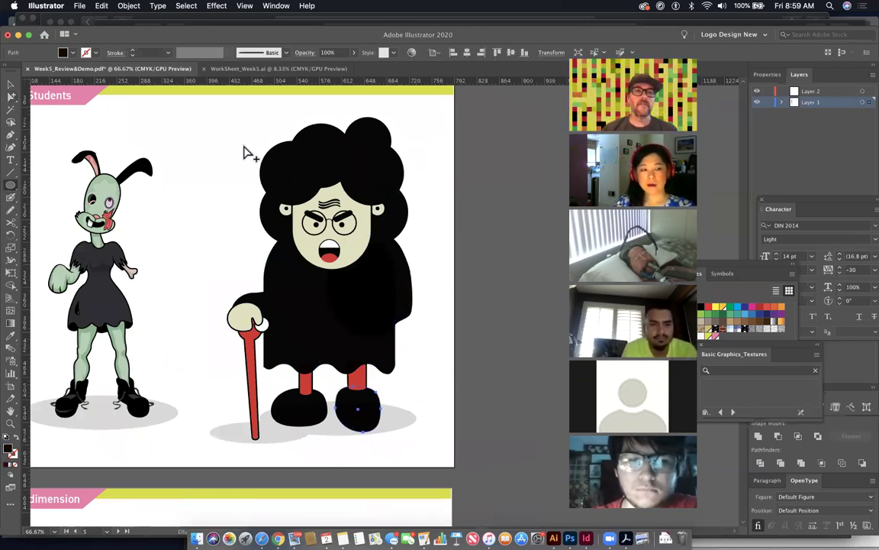
drag(181, 223, 233, 263)
Step: Reshape the black ellipse into a flat-bottomed shoe form by moving its anchor points with the Direct Selection tool
drag(11, 98, 42, 98)
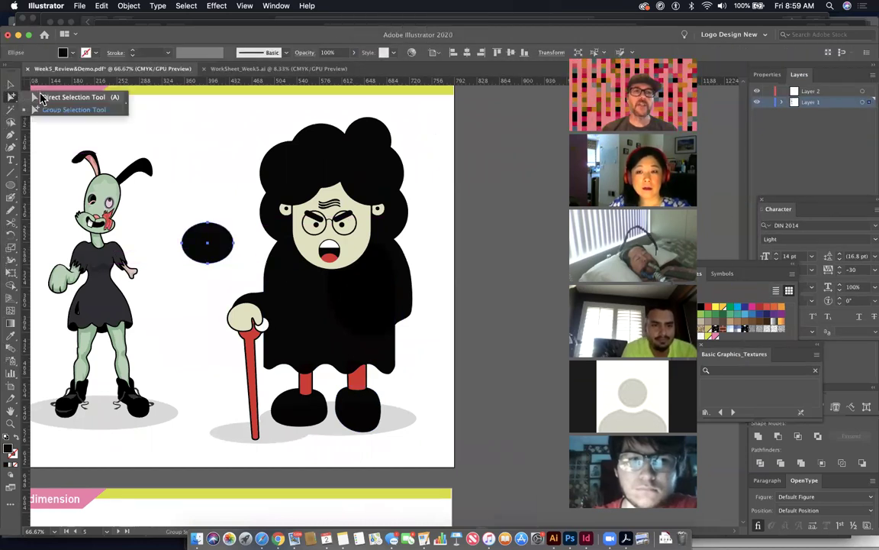
click(181, 272)
drag(210, 267, 210, 220)
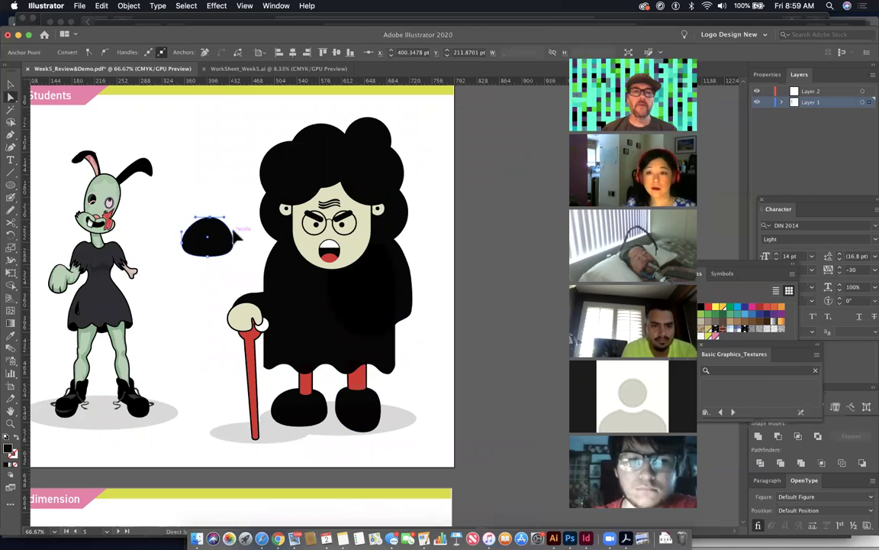
click(235, 230)
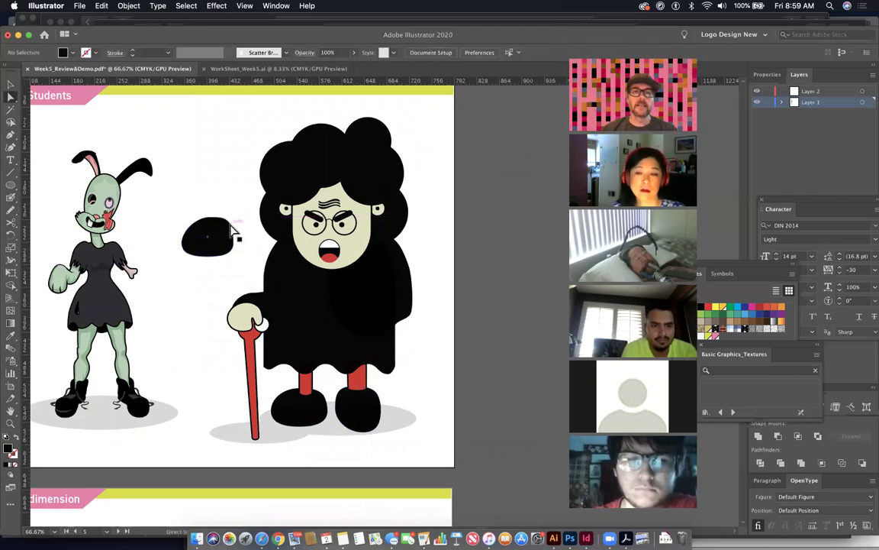
click(233, 222)
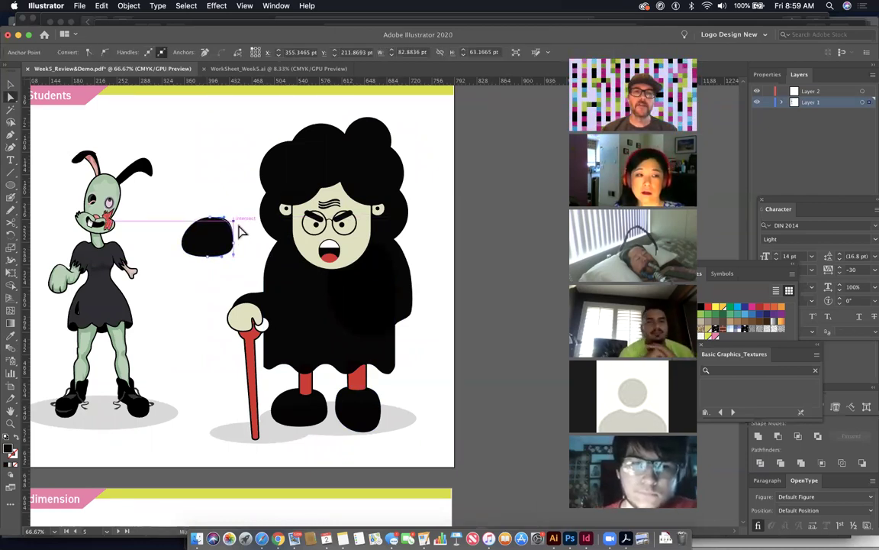
click(252, 241)
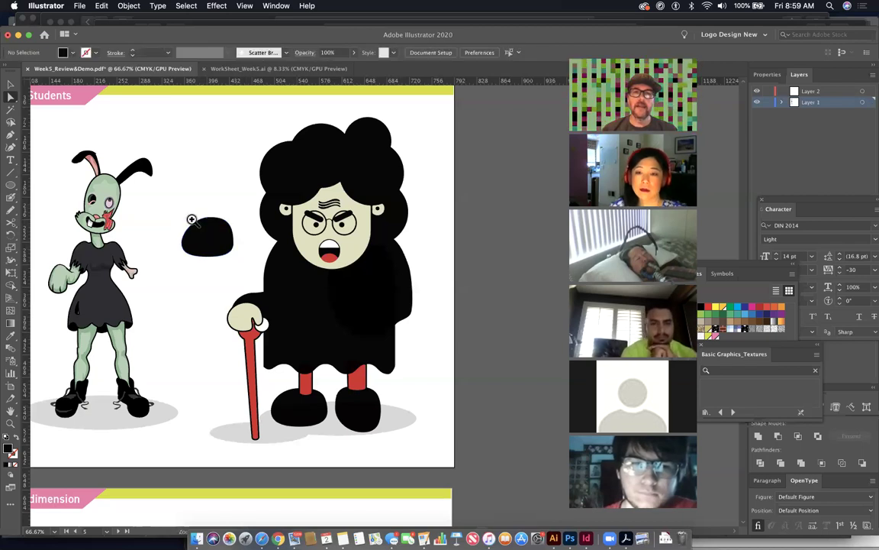
Step: Delete the old woman's red leg above the shoe nearest the cane
click(192, 219)
drag(244, 251, 290, 305)
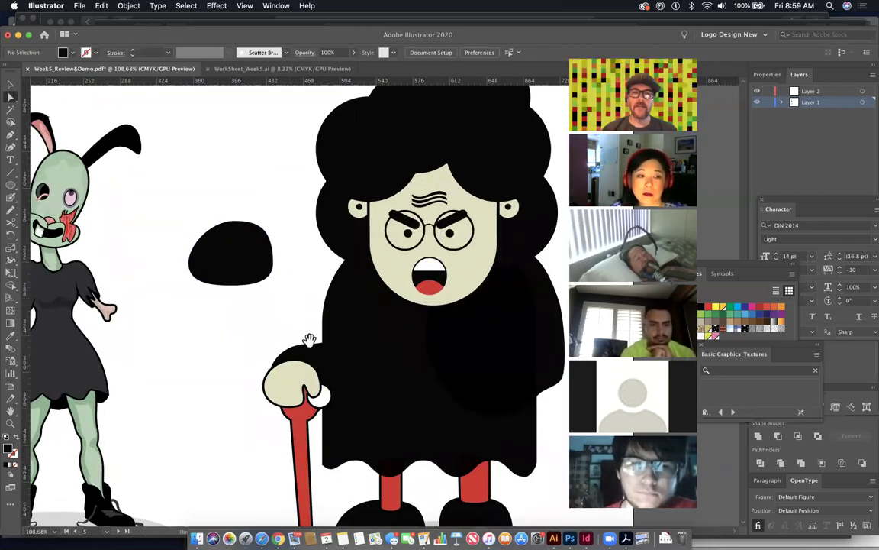
drag(352, 396, 323, 324)
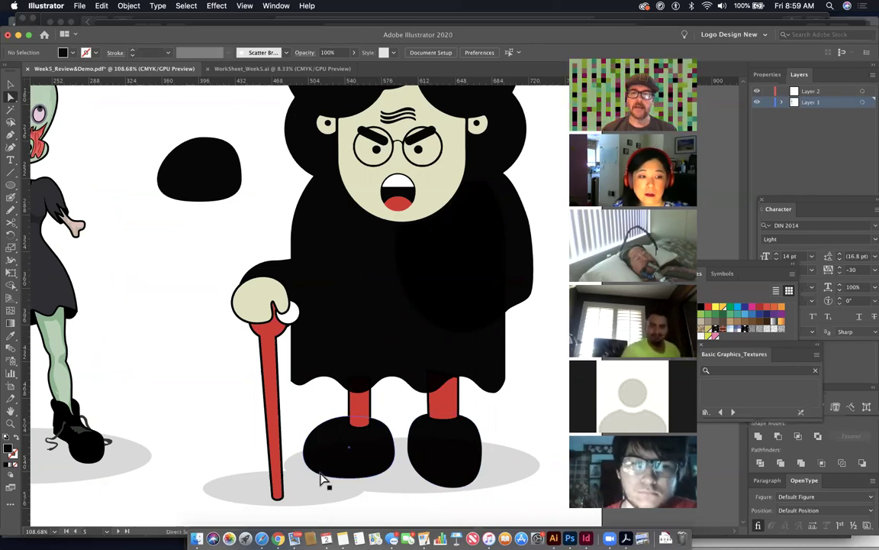
click(367, 416)
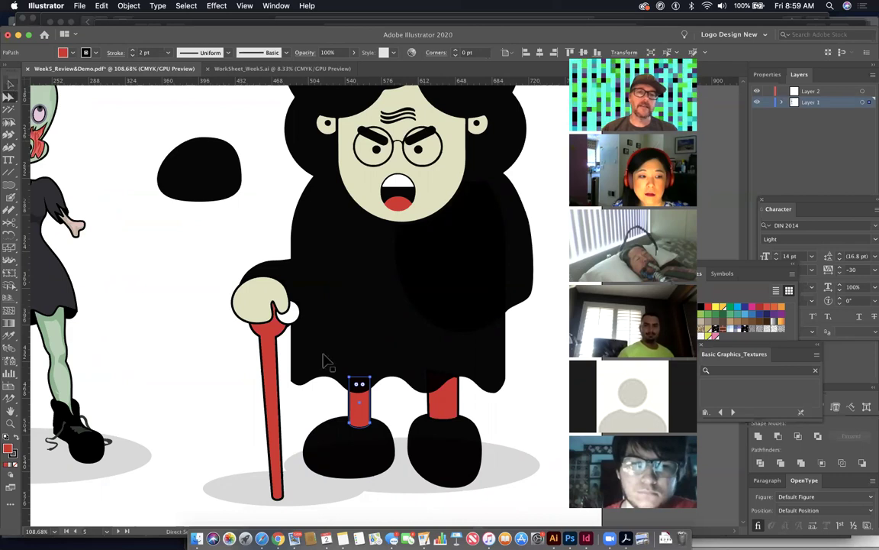
key(v)
click(454, 403)
click(365, 414)
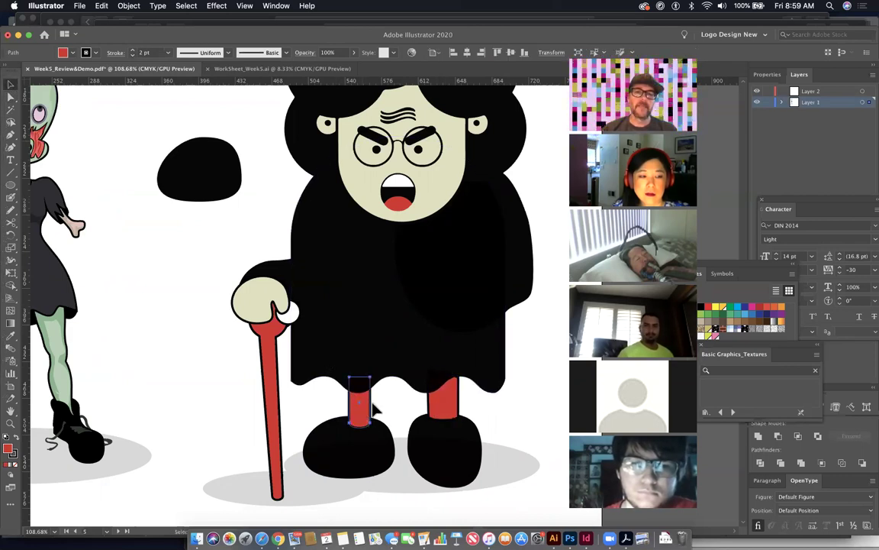
key(Delete)
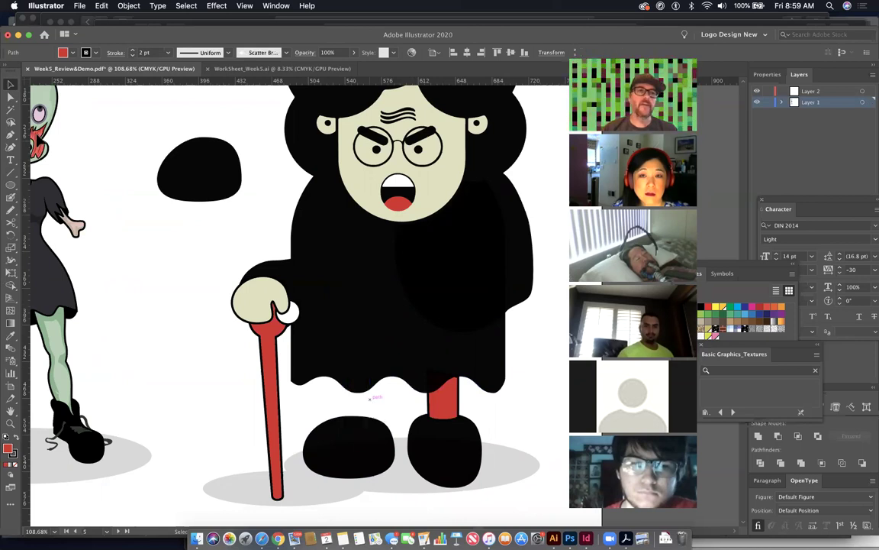
Step: Draw a red rectangle as a replacement leg, place it above the shoe nearest the cane, and send it to the back
drag(11, 191, 72, 166)
drag(426, 352, 459, 418)
click(11, 97)
drag(454, 387, 359, 403)
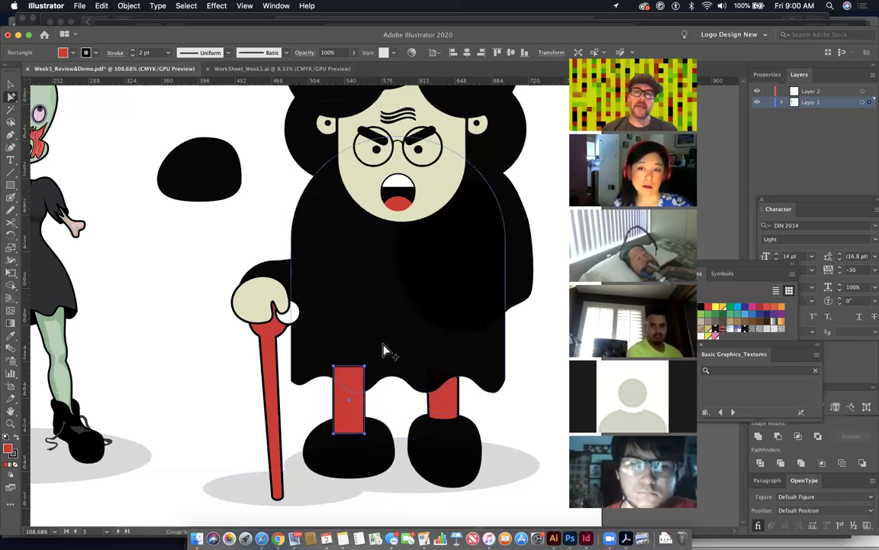
key(super+shift+bracketleft)
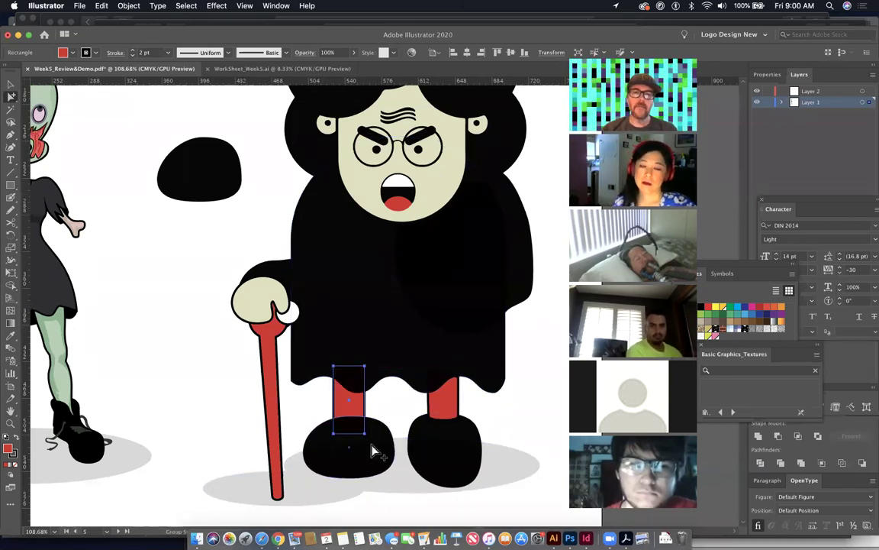
Step: Send the shoe nearest the cane behind the new leg and the grey ground shadow behind the shoe
click(375, 456)
key(super+shift+bracketleft)
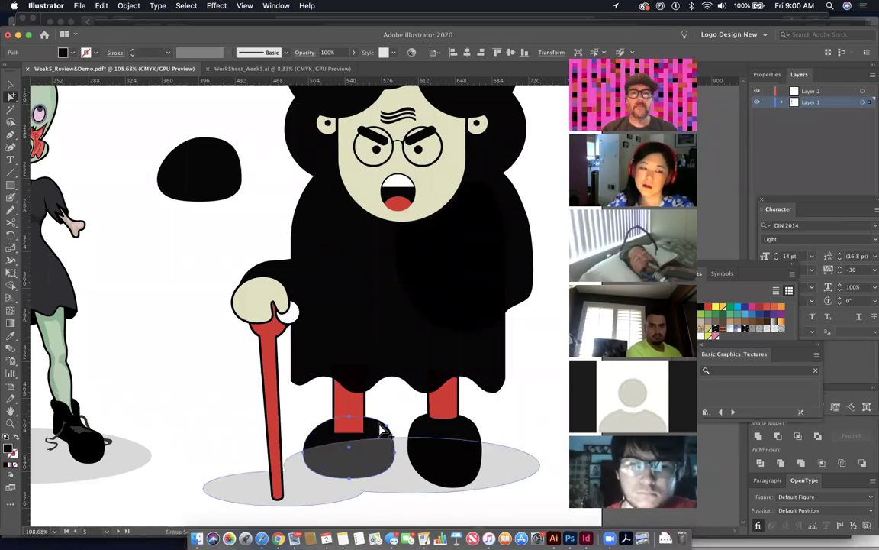
key(super+z)
click(407, 494)
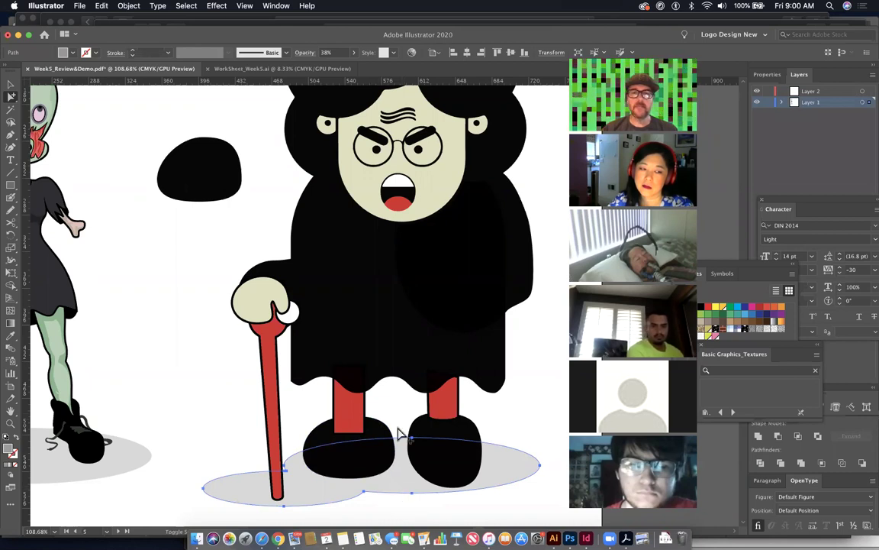
key(super+shift+a)
Step: Bend the bottom edge of the new red leg into a downward curve with the Anchor Point tool
key(z)
drag(320, 409, 397, 439)
key(v)
click(389, 450)
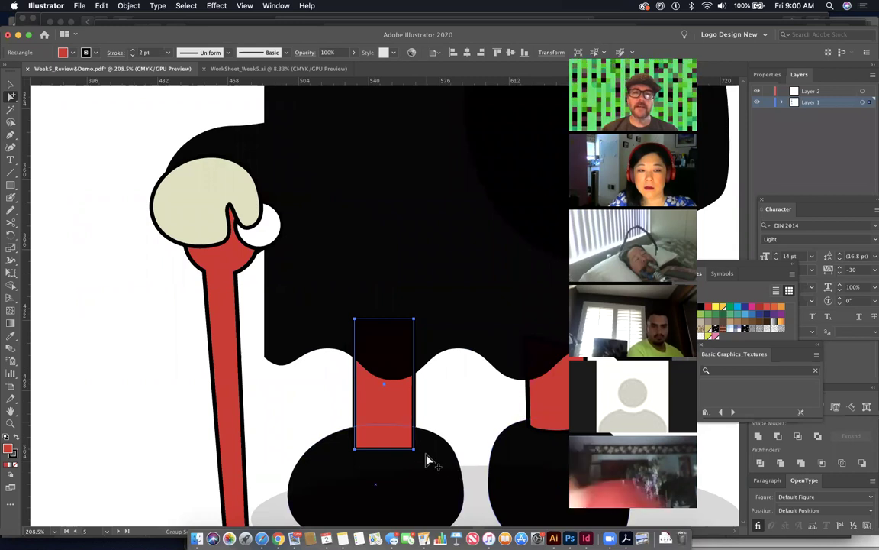
drag(17, 142, 53, 165)
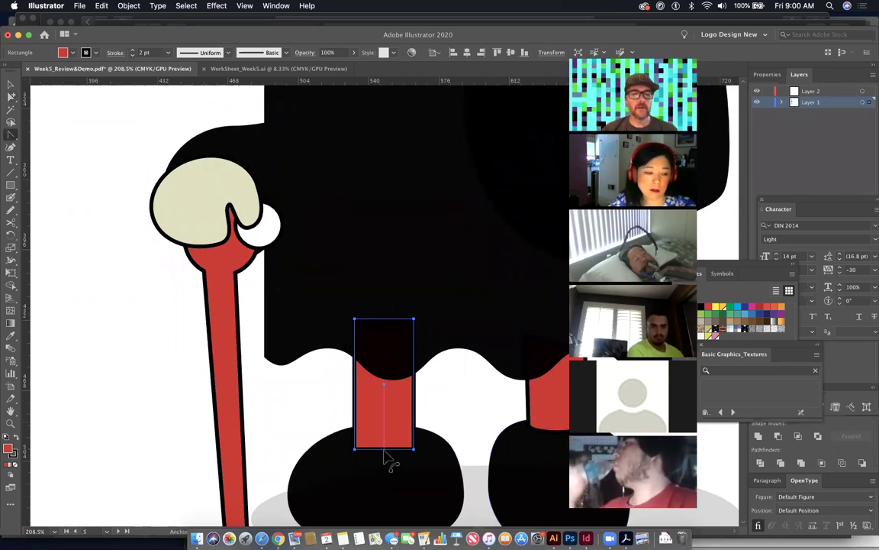
mouse_move(387, 456)
mouse_down()
mouse_move(390, 474)
mouse_move(388, 464)
mouse_up()
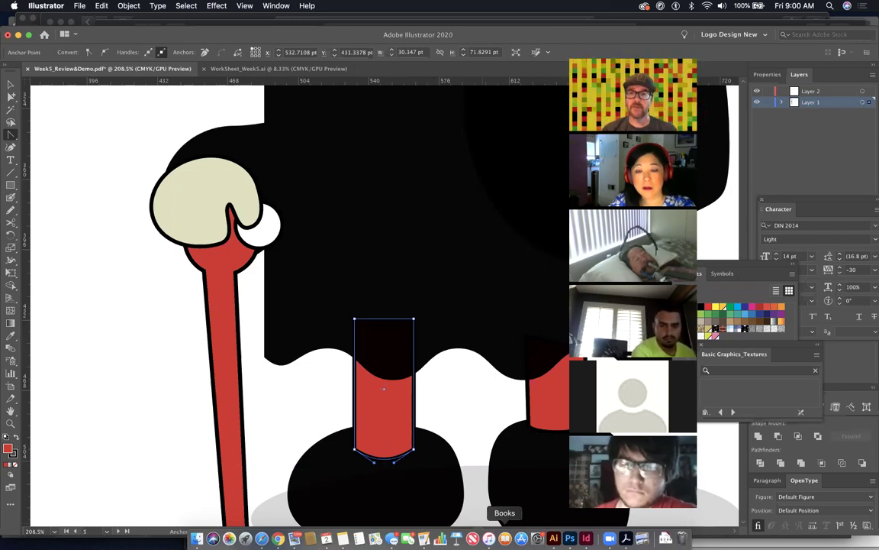
key(super+z)
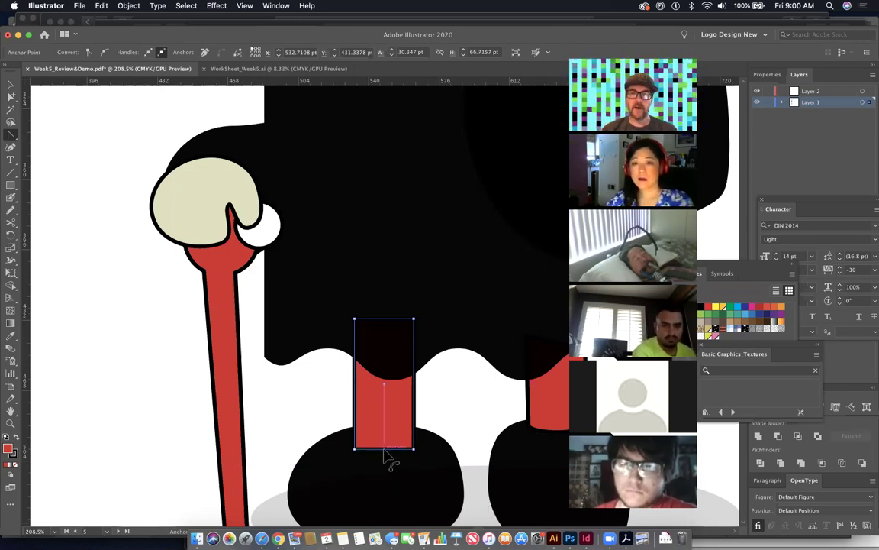
drag(386, 458, 387, 469)
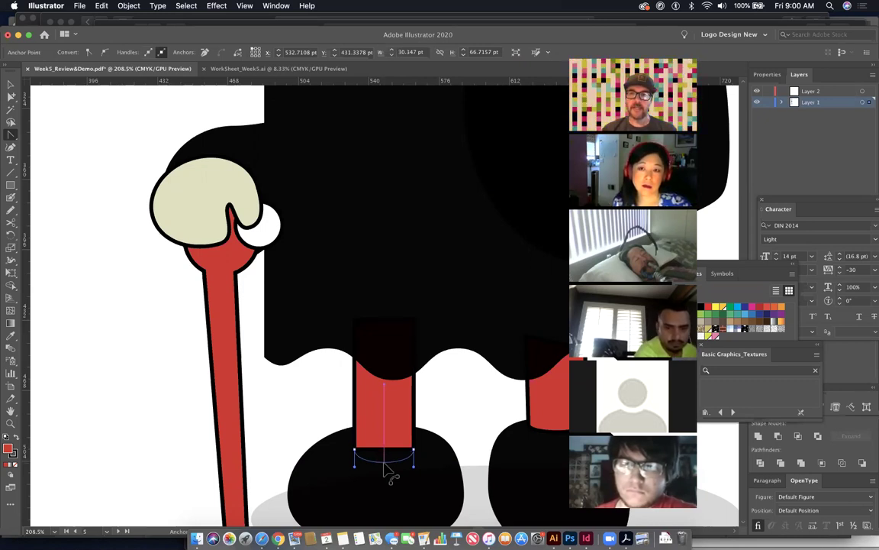
drag(391, 475, 364, 467)
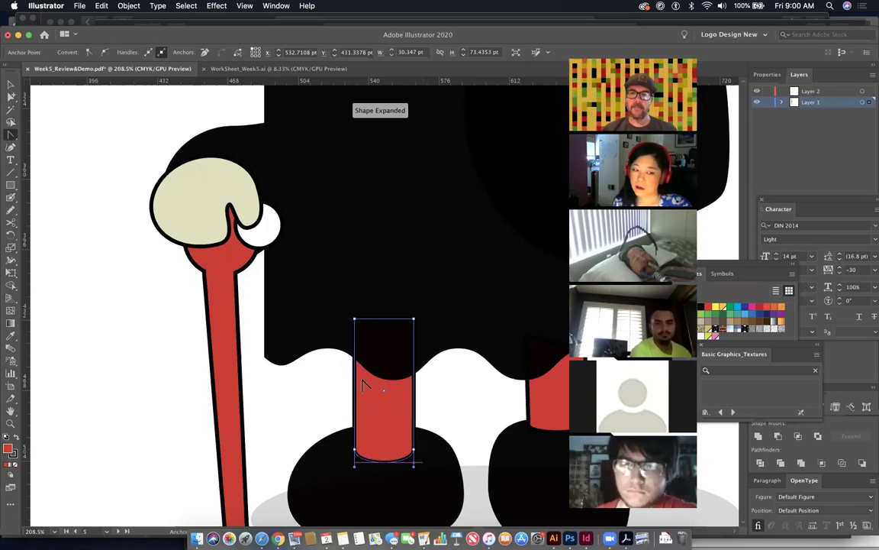
Step: Move the new red leg up about 3.4 pt and its shoe up about 0.5 pt
click(11, 96)
key(super+minus)
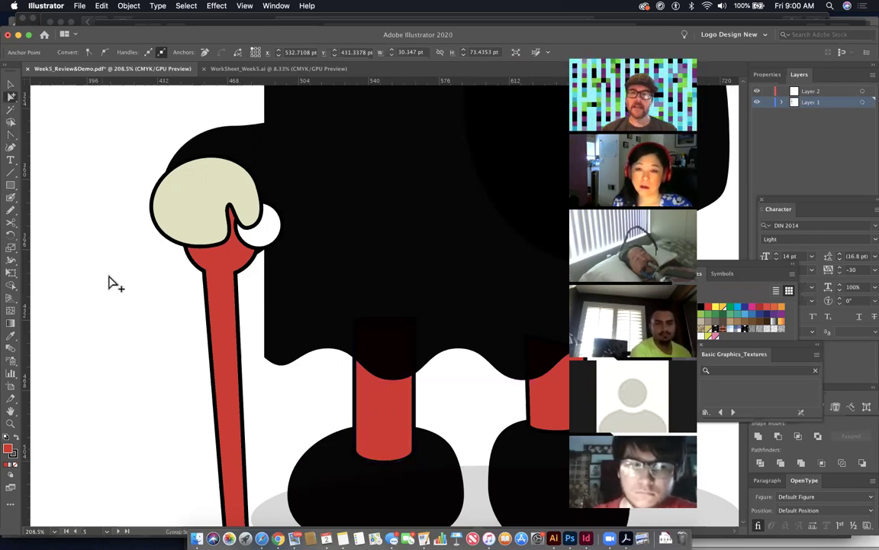
click(115, 268)
key(super+minus)
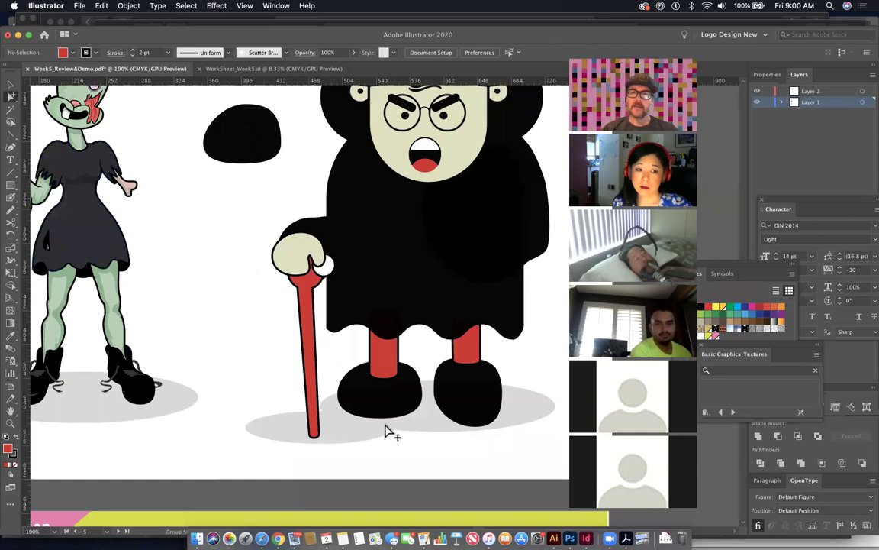
drag(388, 373, 390, 367)
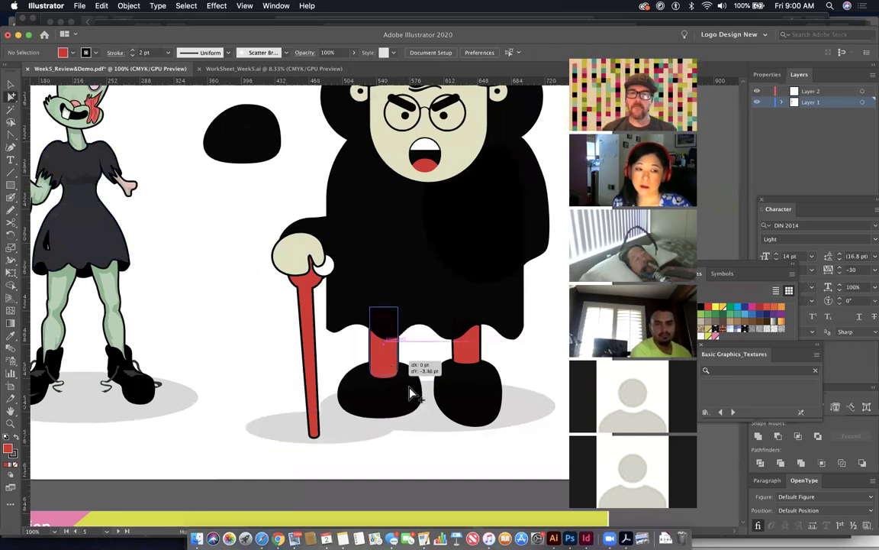
click(410, 403)
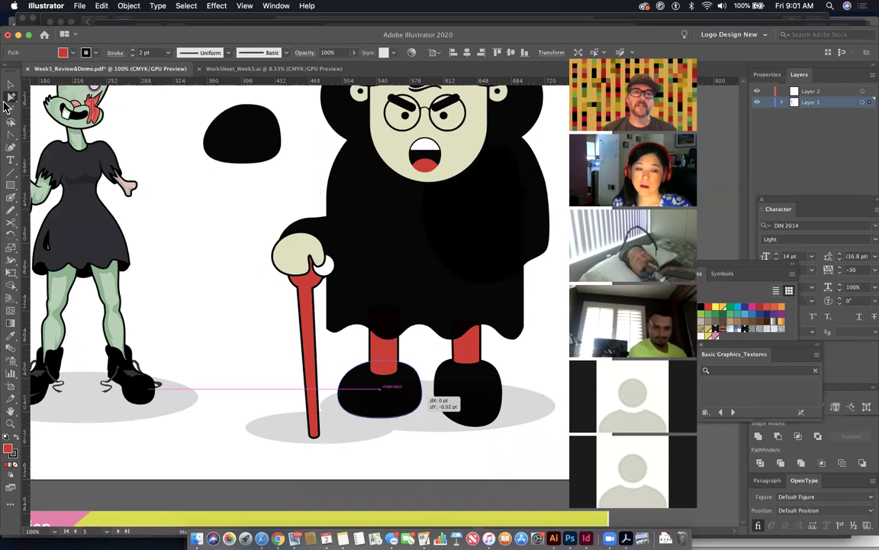
Step: Lower the bottom of the shoe nearest the cane by about 4 pt with the Direct Selection tool
drag(10, 99, 40, 99)
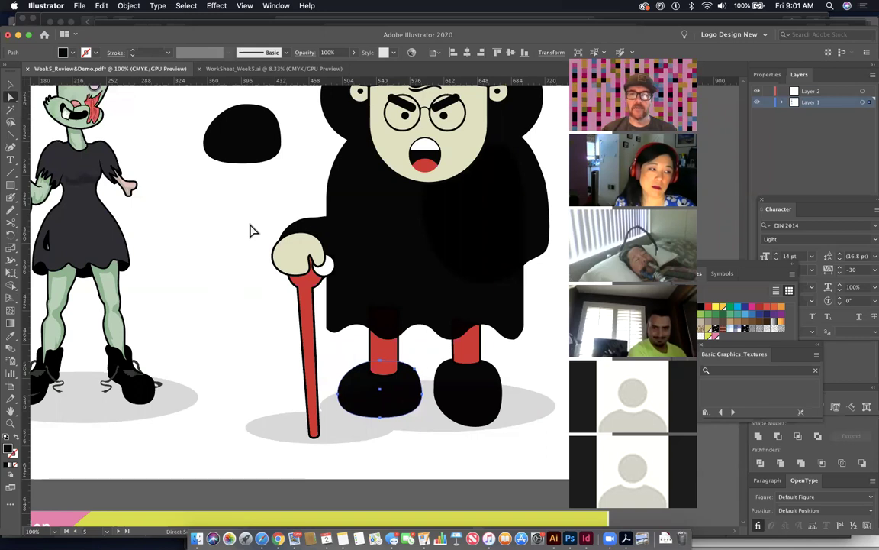
click(349, 415)
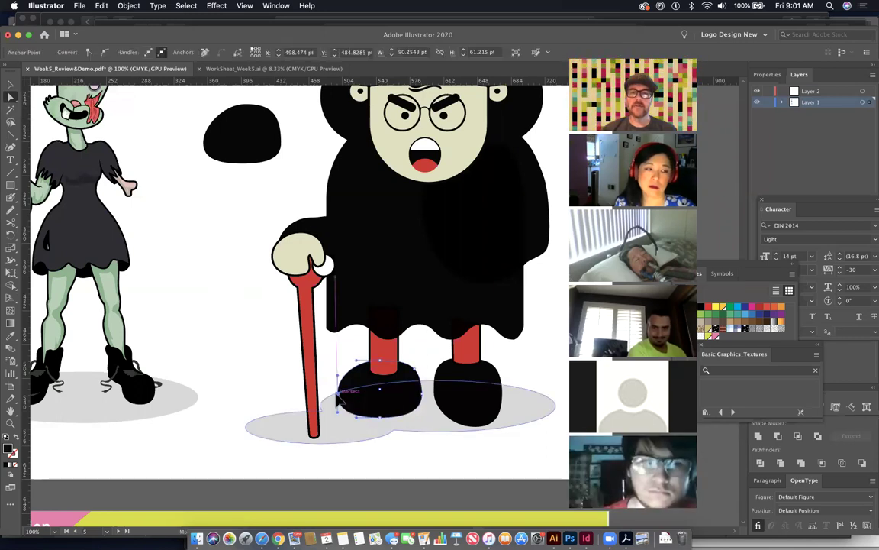
drag(379, 423, 379, 427)
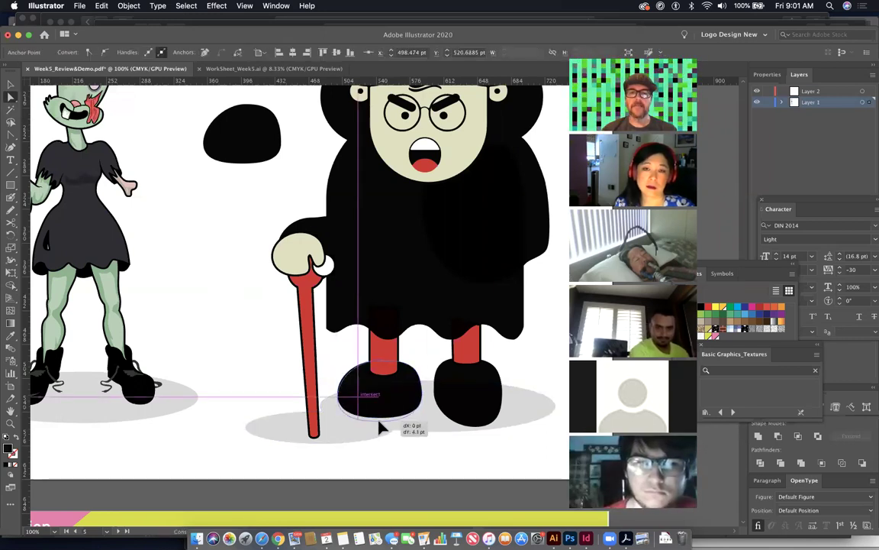
click(513, 360)
Step: Delete the white circle beside the old woman's hand on the cane
scroll(462, 302, up, 3)
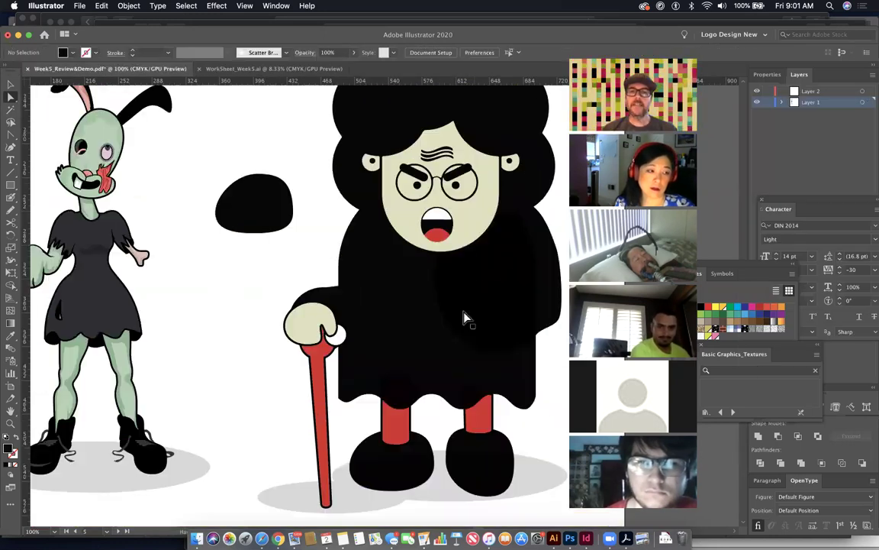
click(306, 324)
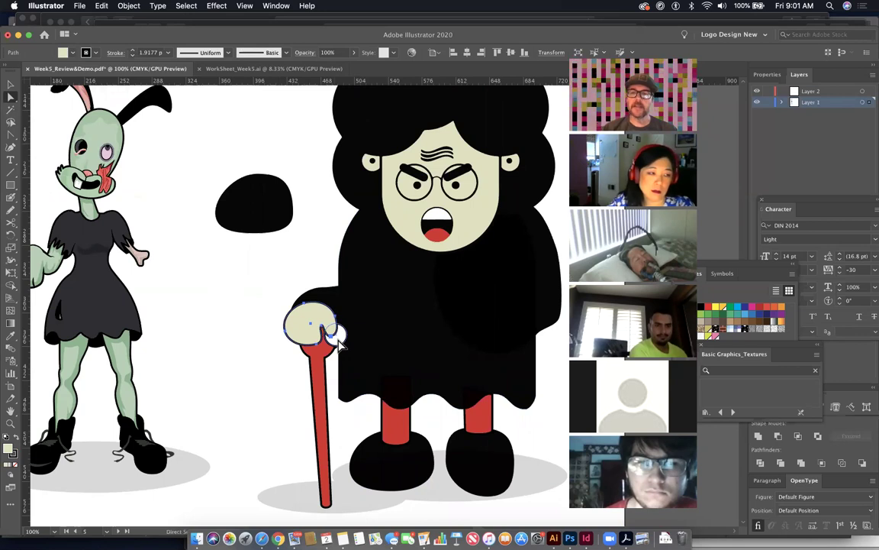
click(282, 277)
click(369, 342)
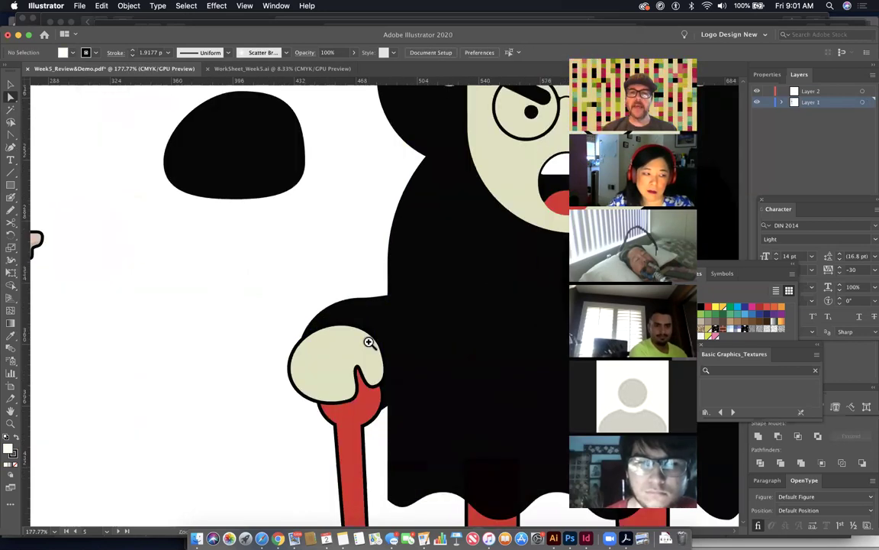
Step: Draw a white, black-outlined ellipse about 49 by 42 pt beside the hand and shift its outer side anchor slightly down and outward
click(11, 185)
drag(11, 188, 49, 209)
drag(190, 262, 274, 334)
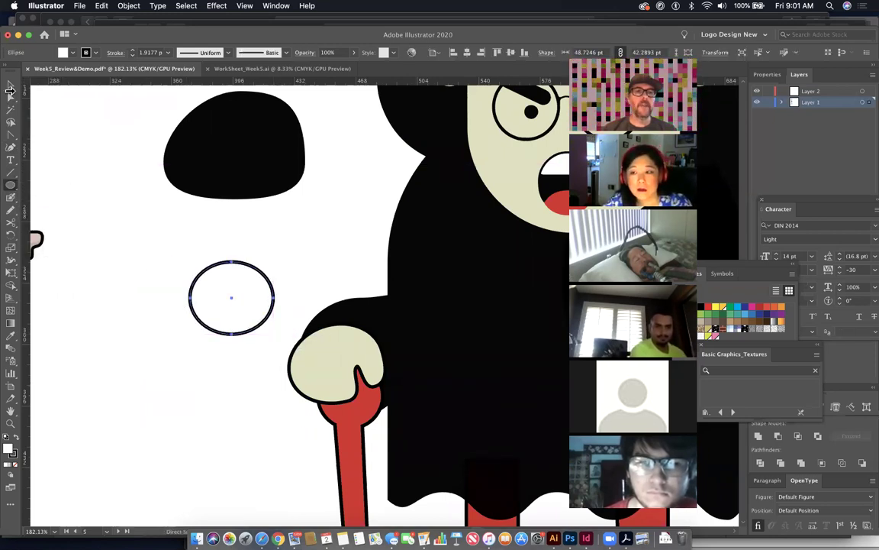
click(11, 97)
mouse_move(192, 301)
mouse_down()
mouse_move(191, 321)
mouse_move(187, 309)
mouse_up()
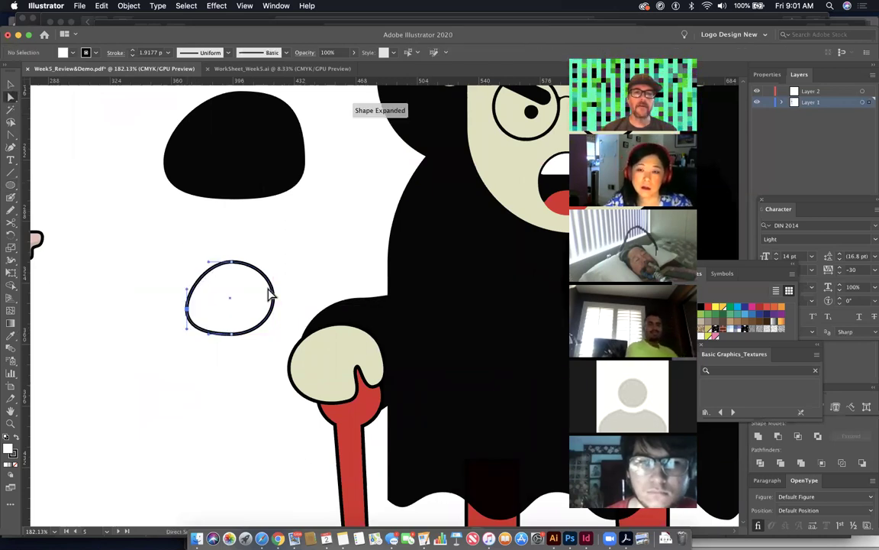
Step: Reshape the ellipse into a hand with a thumb notch by adding and moving anchor points, and delete the shape
click(11, 135)
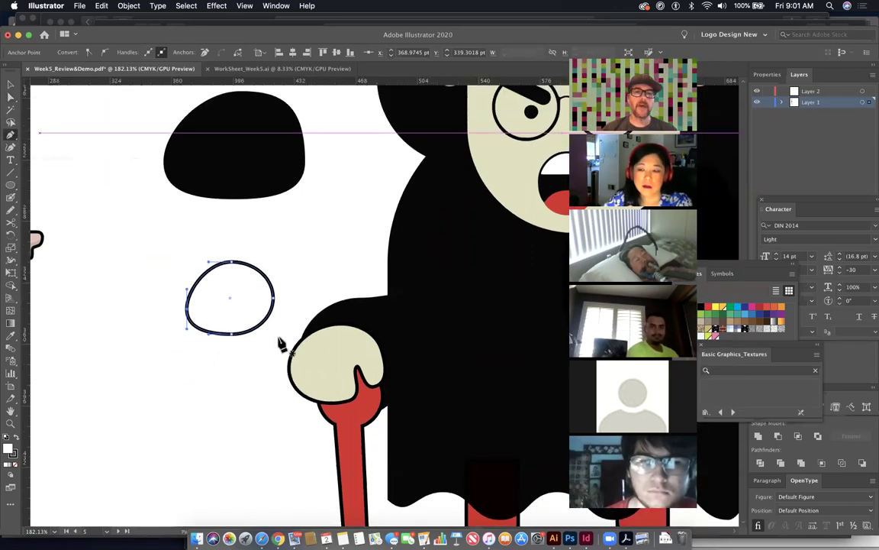
drag(263, 327, 196, 281)
super+click(302, 294)
super+click(239, 337)
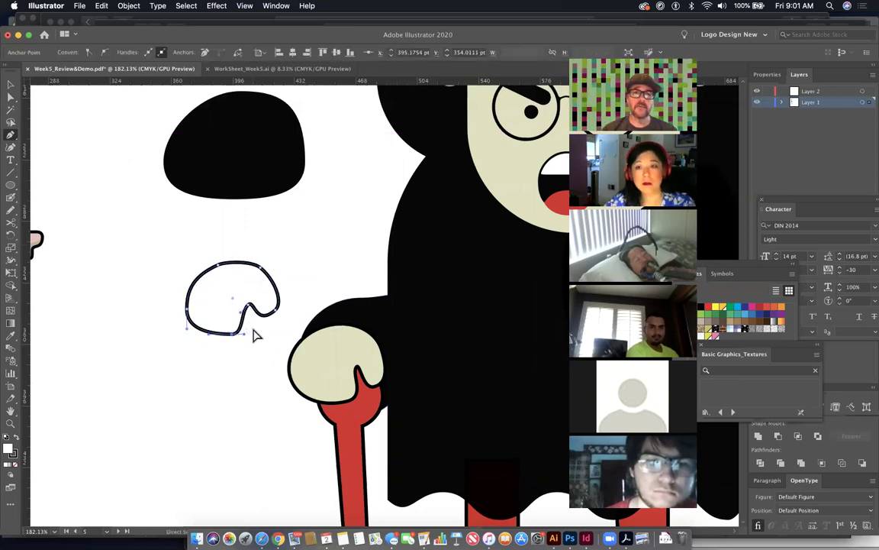
super+click(237, 345)
click(241, 337)
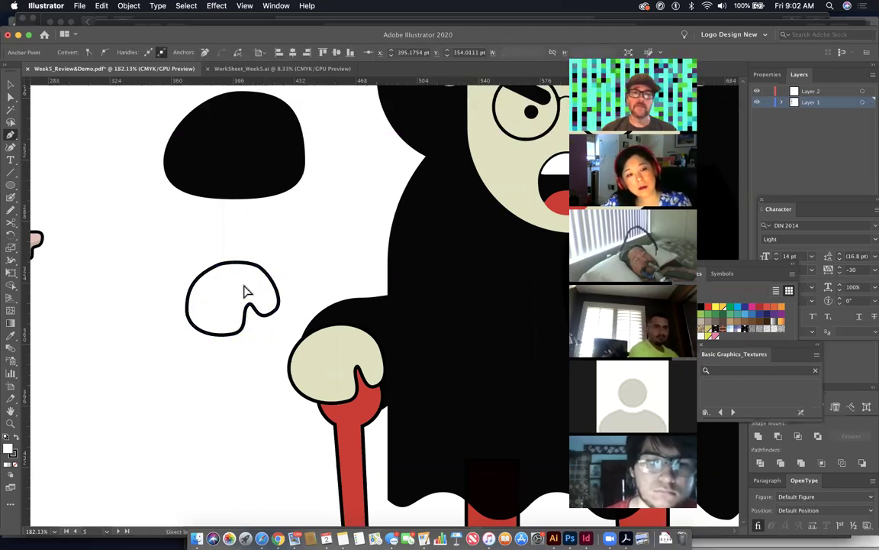
drag(245, 291, 284, 268)
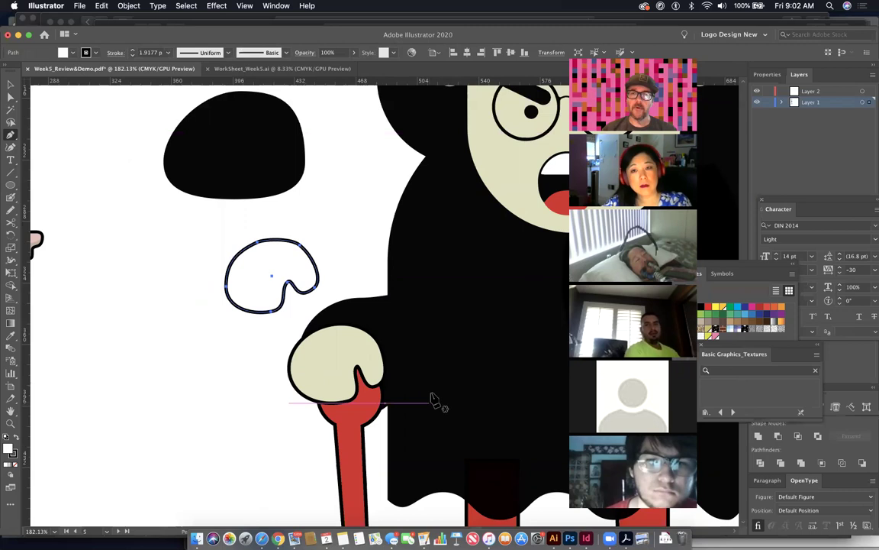
key(BackSpace)
Step: Draw a closed hand outline with a thumb notch from scratch with the Pen tool, in the space below the black shoe shape
click(215, 256)
drag(173, 299, 175, 333)
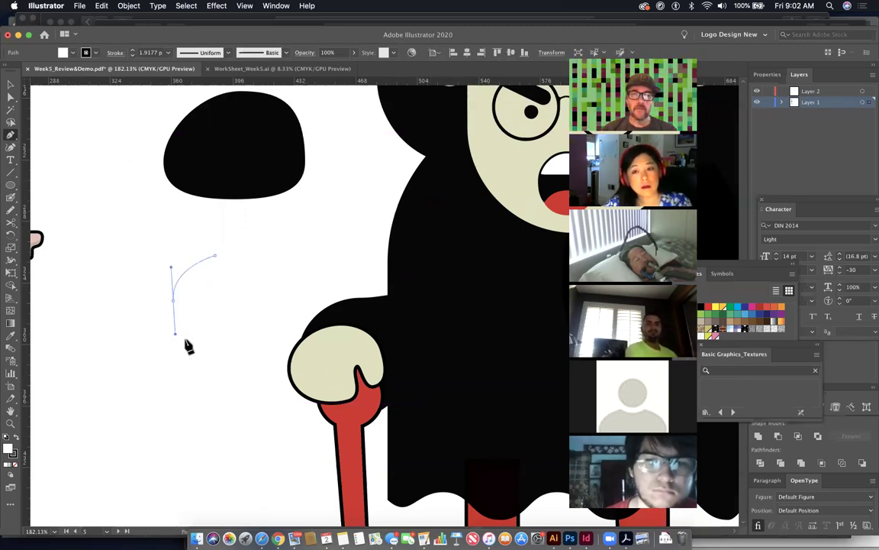
drag(230, 344, 276, 305)
super+click(275, 313)
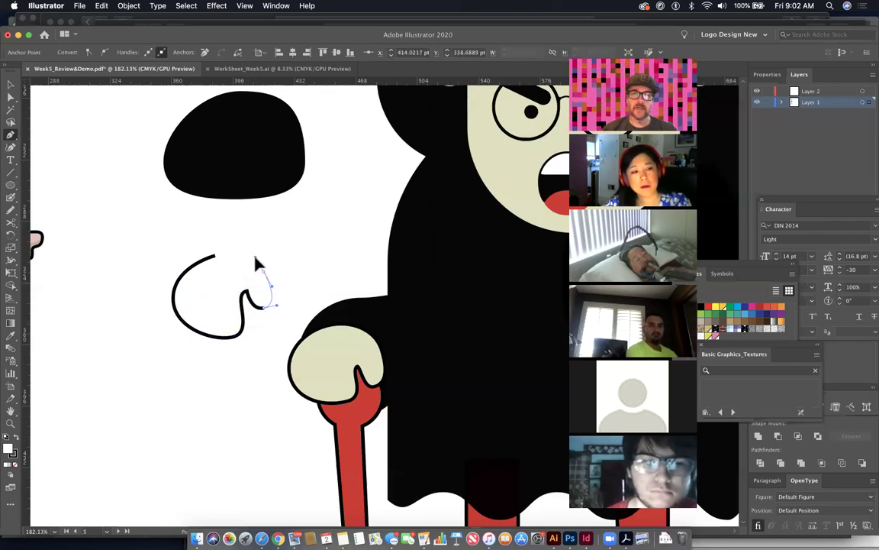
drag(216, 262, 172, 258)
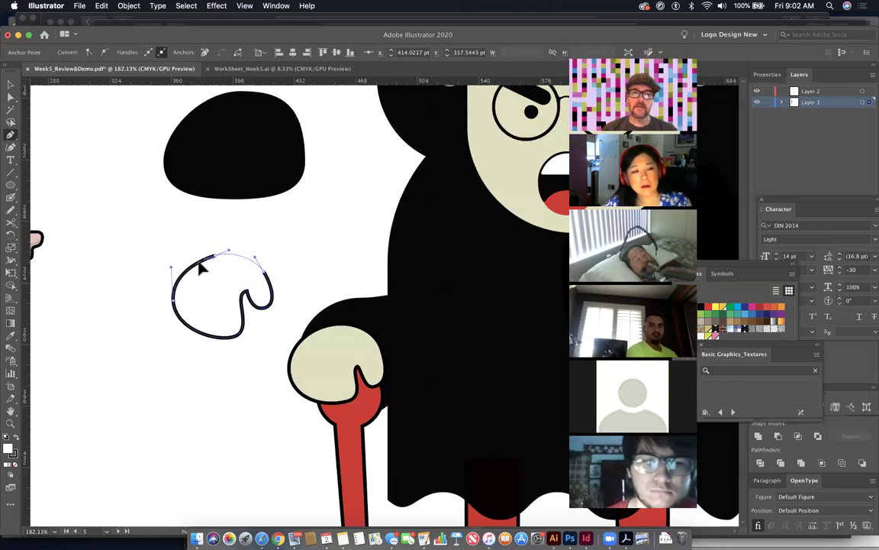
super+click(344, 290)
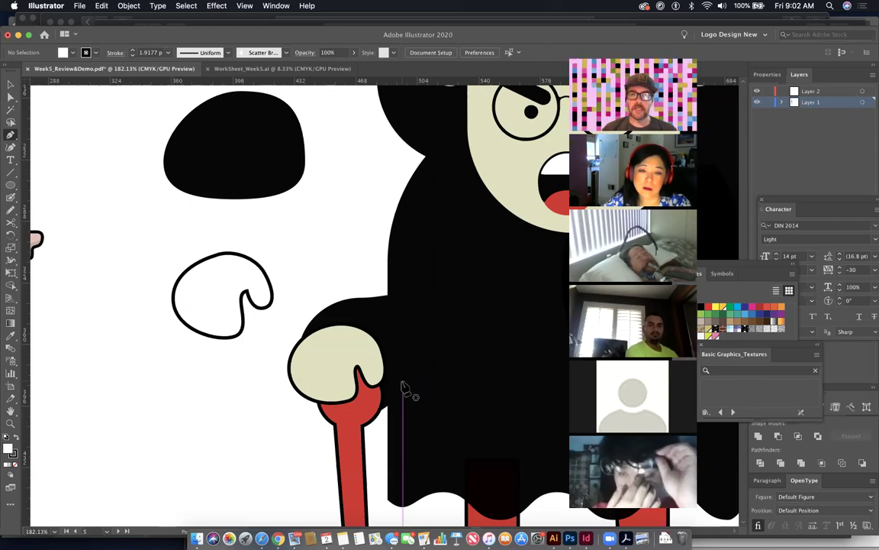
Step: Draw a circle about 45.5 pt across as the cane's knob, placed behind the lower part of the drawn hand
scroll(404, 389, down, 5)
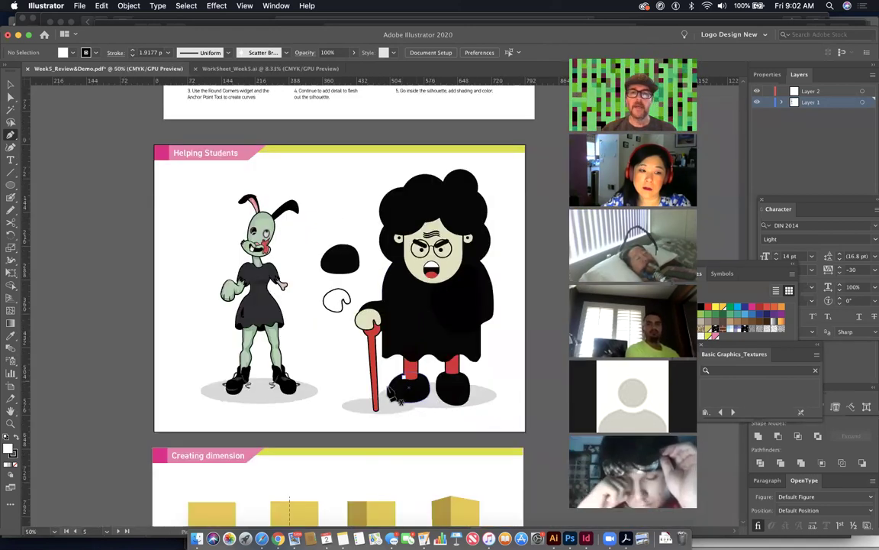
click(10, 189)
drag(337, 302, 463, 403)
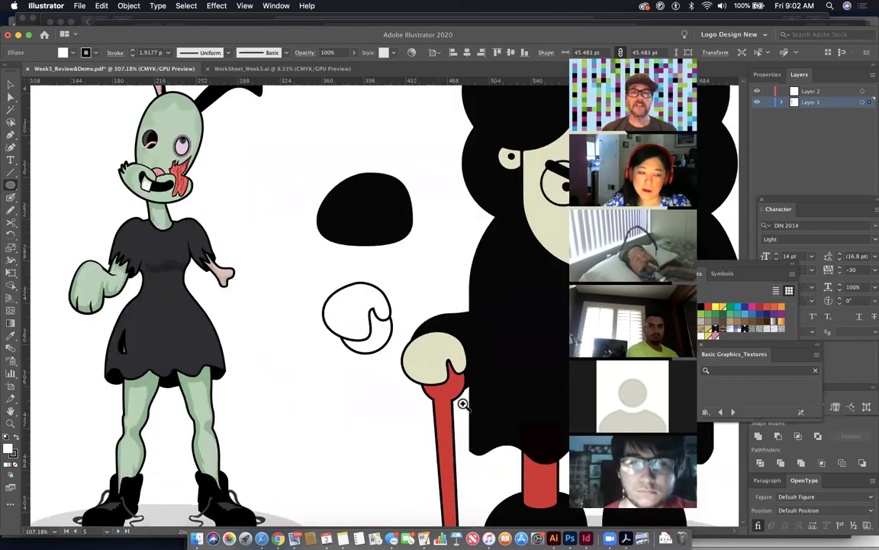
Step: Fill the circle behind the drawn hand with dark brown 4C2313
double_click(9, 450)
click(468, 306)
click(417, 272)
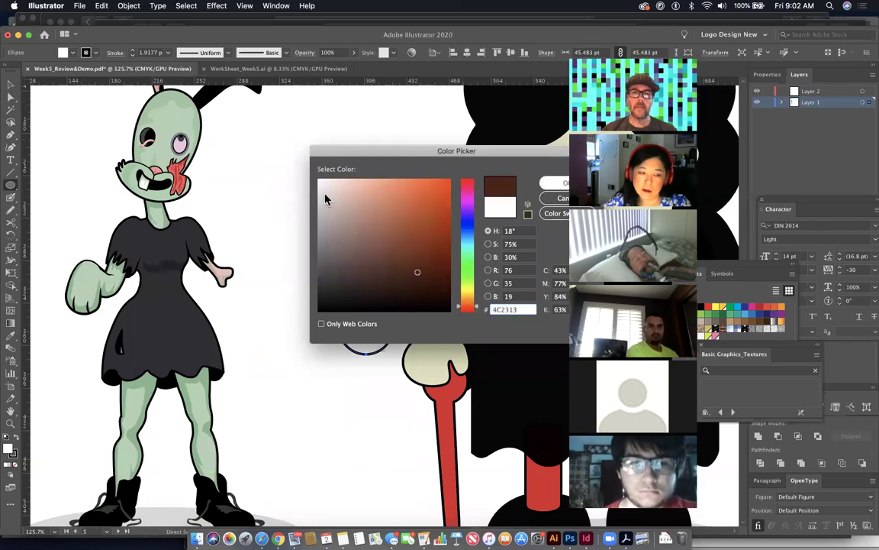
key(Return)
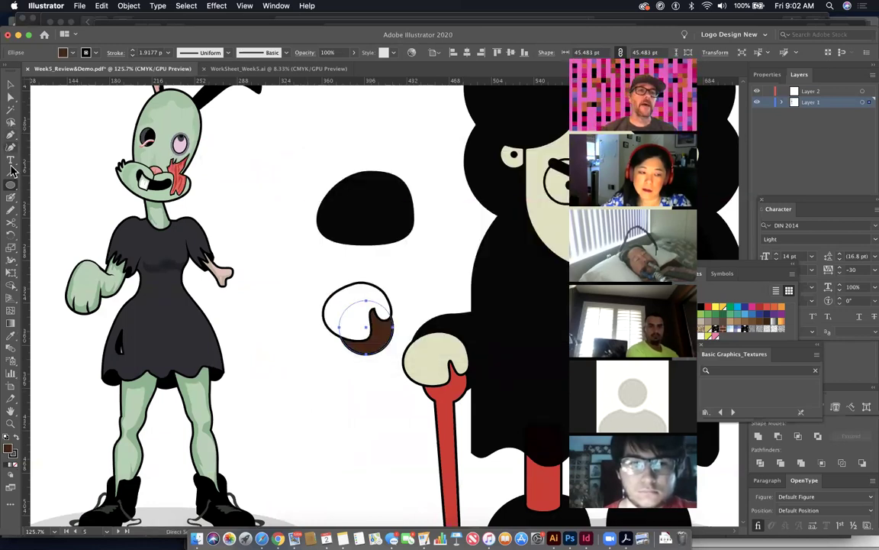
Step: Draw a long, narrow brown rectangle as the cane's shaft, extending down from the brown circle
drag(10, 189, 42, 182)
scroll(306, 168, down, 5)
drag(313, 208, 332, 419)
Step: Select the brown circle and the shaft rectangle together and merge them into one cane shape with the Shape Builder tool
click(12, 100)
drag(11, 99, 48, 106)
shift+click(343, 202)
key(shift+m)
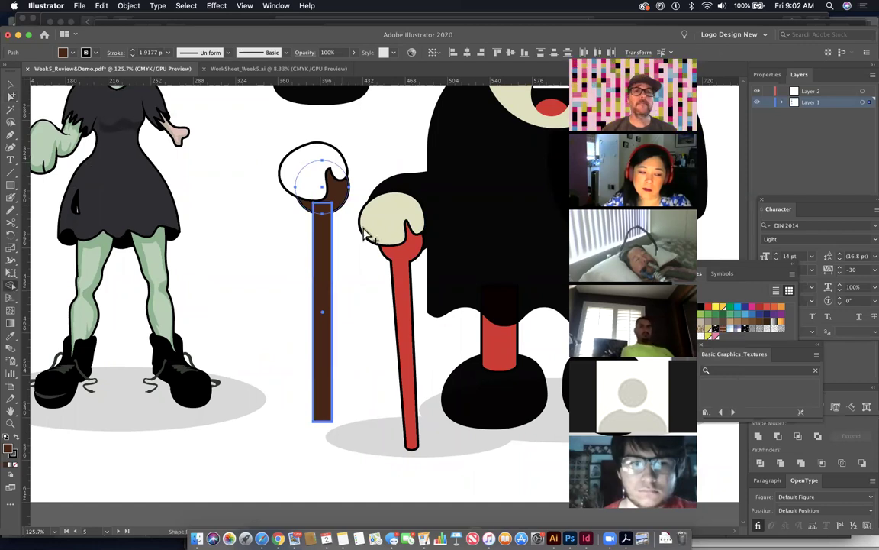
mouse_move(328, 251)
mouse_down()
mouse_move(335, 203)
mouse_move(346, 230)
mouse_up()
key(super+z)
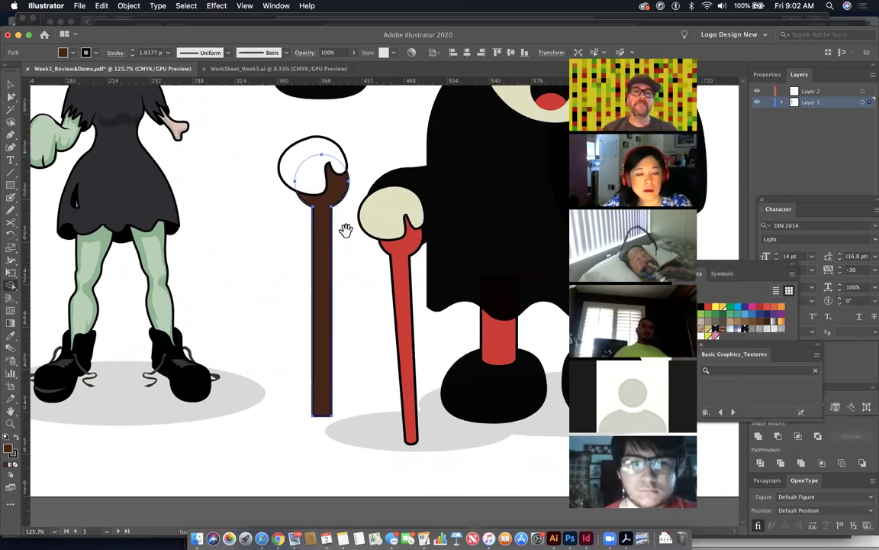
Step: Bend the bottom edge of the brown cane into a rounded tip with the Anchor Point tool
click(10, 97)
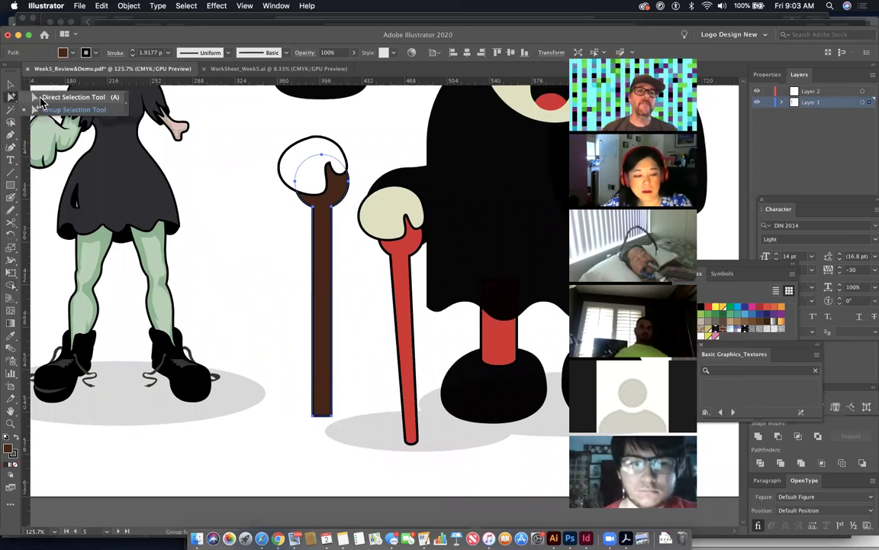
drag(383, 443, 444, 473)
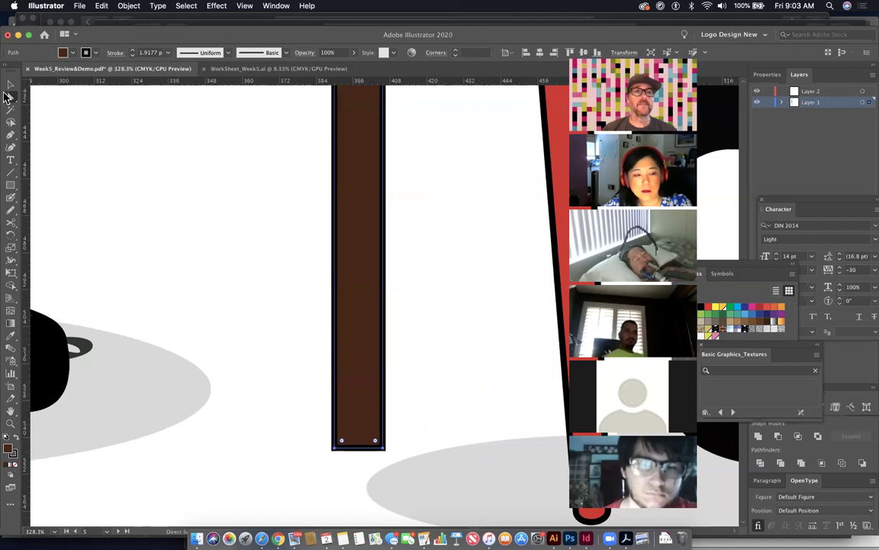
drag(11, 142, 55, 171)
mouse_move(365, 457)
mouse_down()
mouse_move(367, 473)
mouse_move(363, 463)
mouse_up()
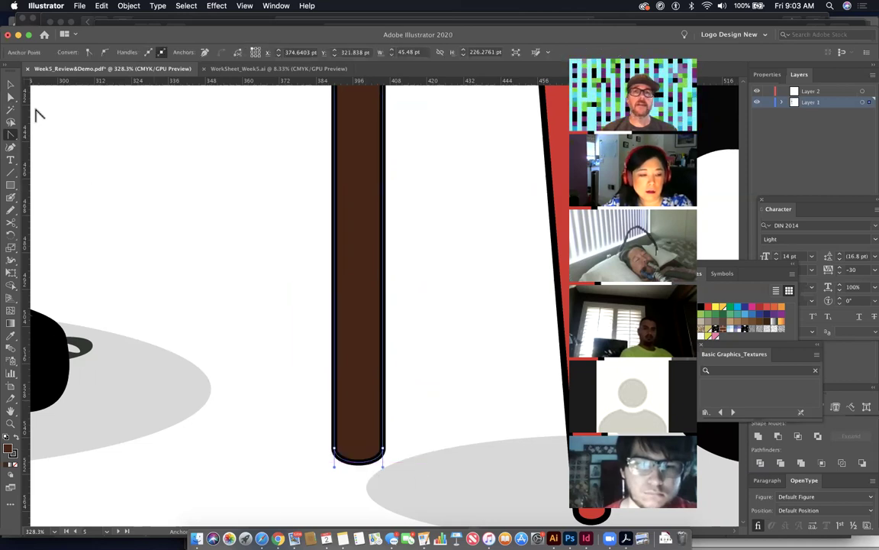
Step: Taper the brown cane by selecting its bottom anchor points and scaling them uniformly to 75%
click(11, 97)
drag(290, 404, 389, 456)
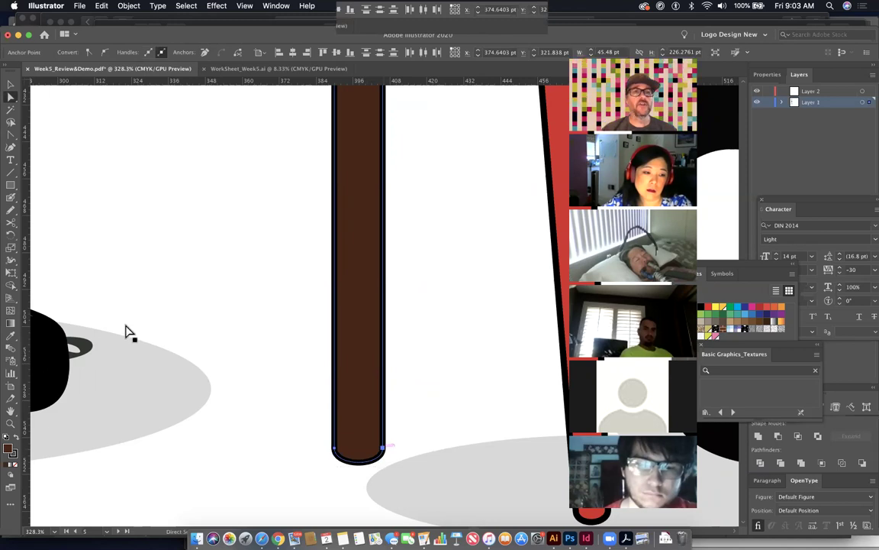
double_click(11, 247)
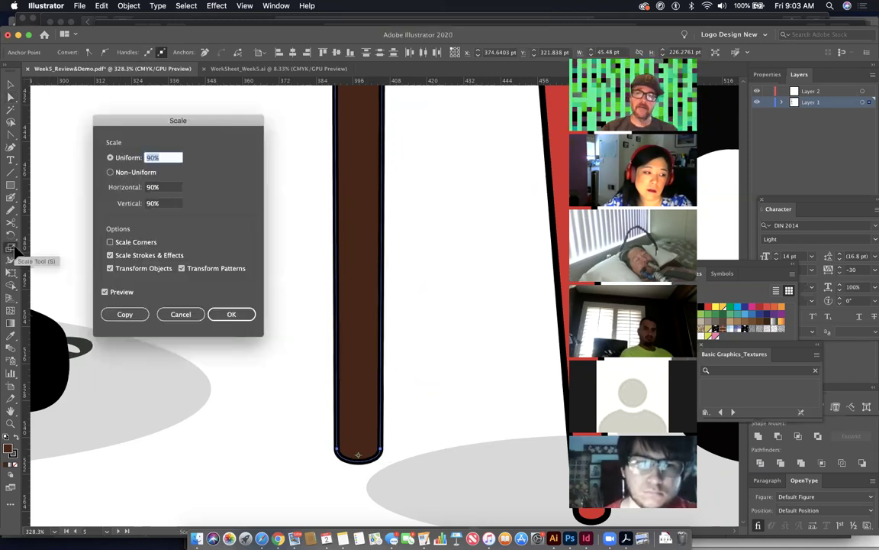
text(75)
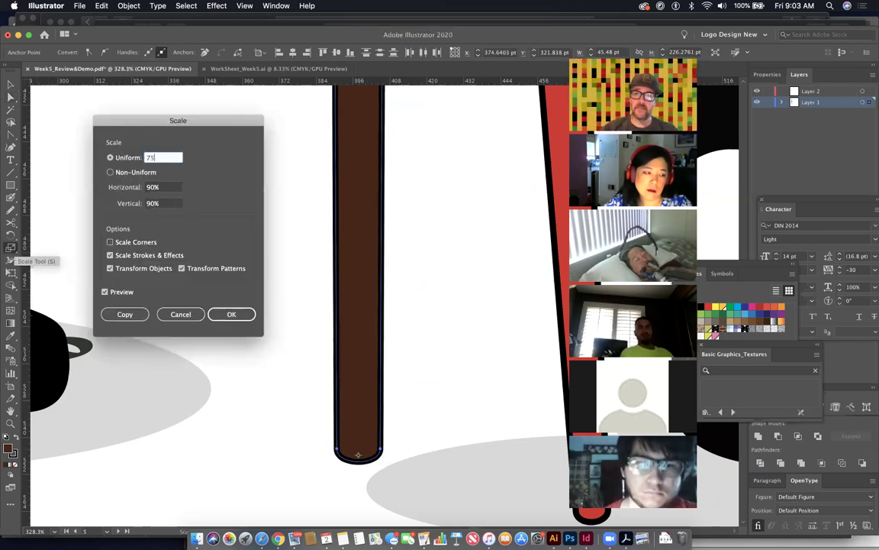
key(Return)
Step: Nudge the cane's bottom anchor points to the right so the shaft slants like the red cane, then deselect it
key(super+minus)
key(super+minus)
key(super+minus)
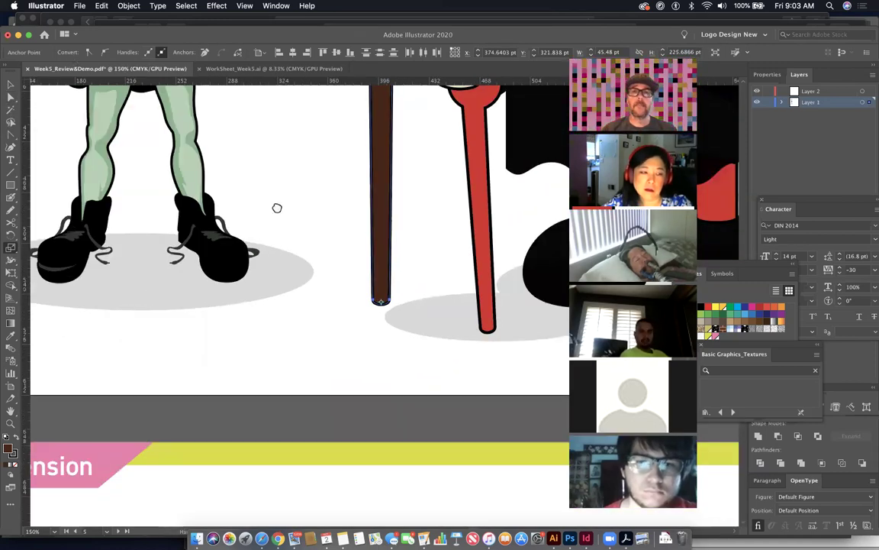
drag(277, 206, 284, 300)
key(Right)
key(Right)
key(Right)
key(Right)
key(Right)
key(Right)
key(Right)
key(Right)
key(Right)
key(Right)
key(Right)
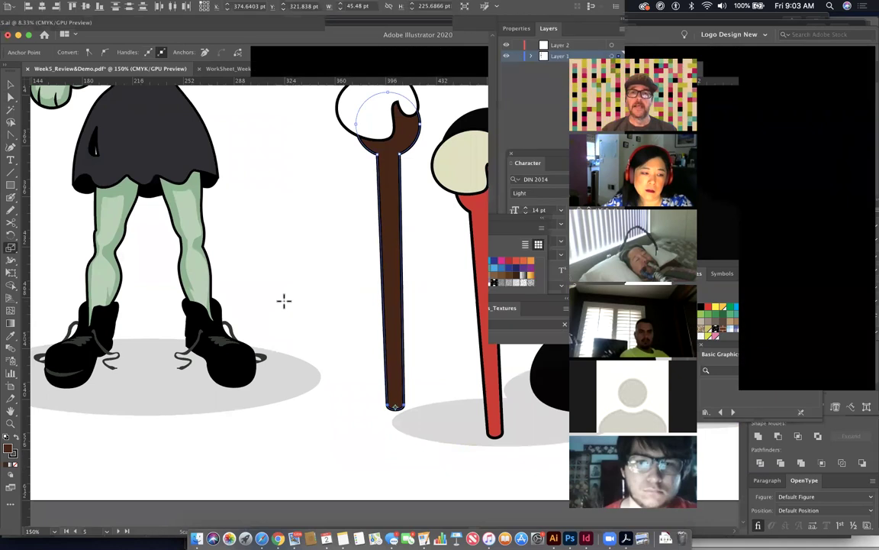
key(Right)
key(Right)
key(Right)
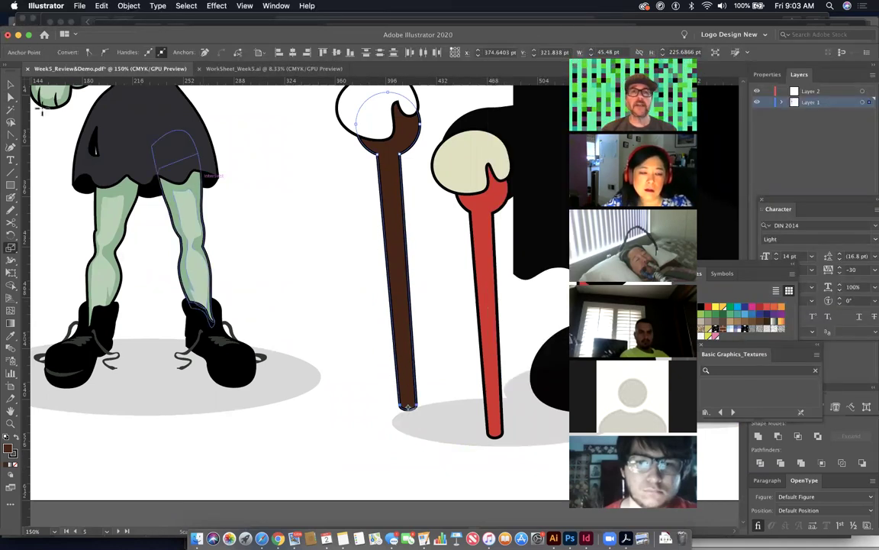
drag(11, 97, 59, 104)
click(299, 146)
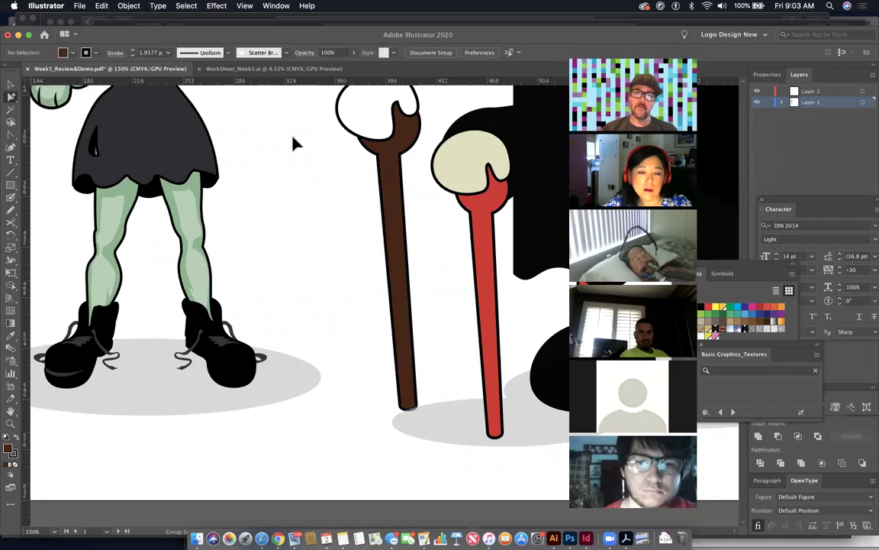
Step: Examine how the zombie rabbit is built, selecting its dress and a boot to show their outlines
key(super+minus)
key(super+minus)
drag(390, 287, 340, 393)
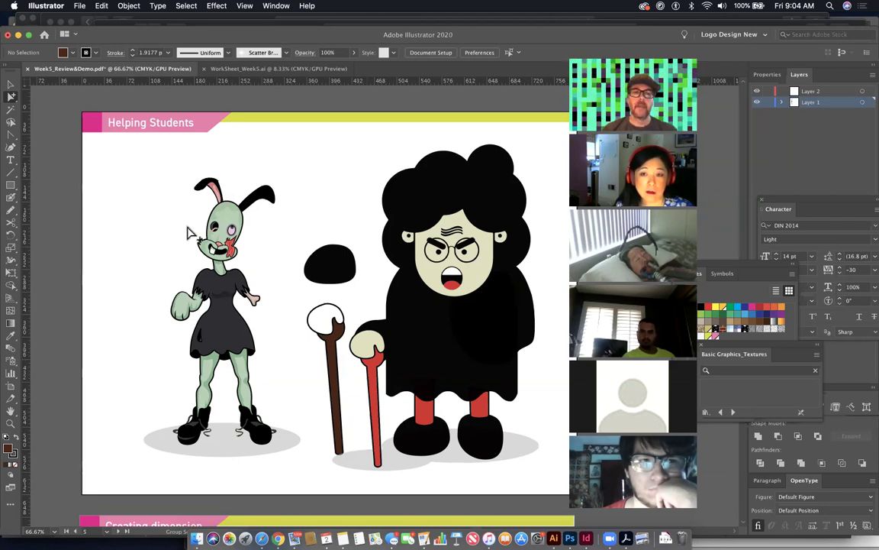
key(z)
drag(153, 222, 451, 324)
scroll(418, 353, up, 5)
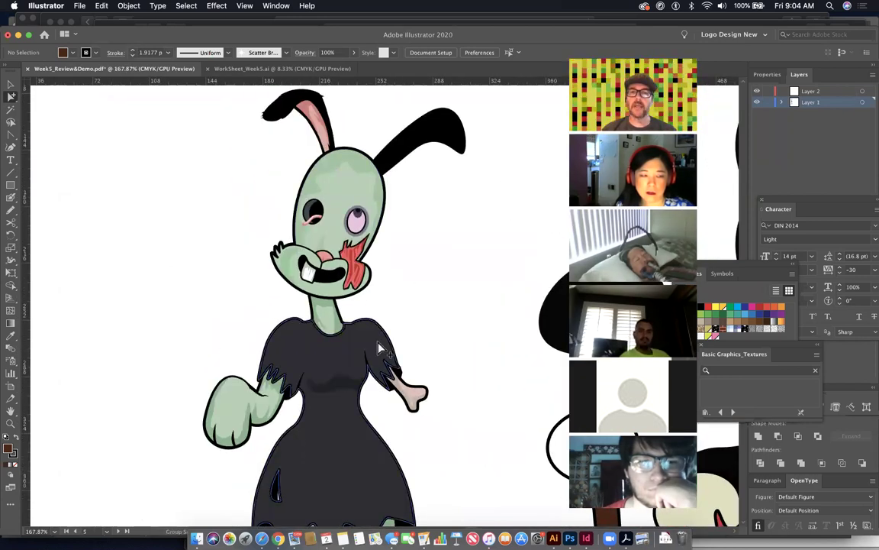
key(super+minus)
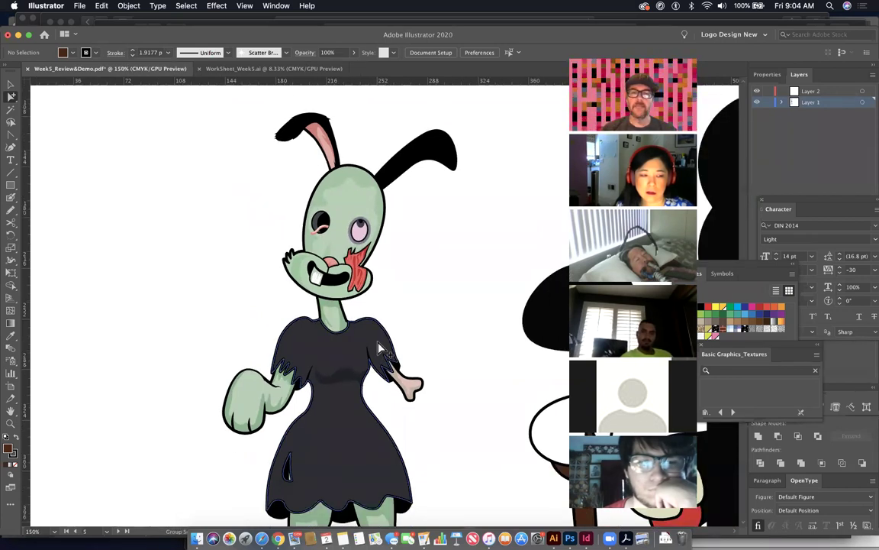
drag(412, 354, 319, 182)
click(461, 388)
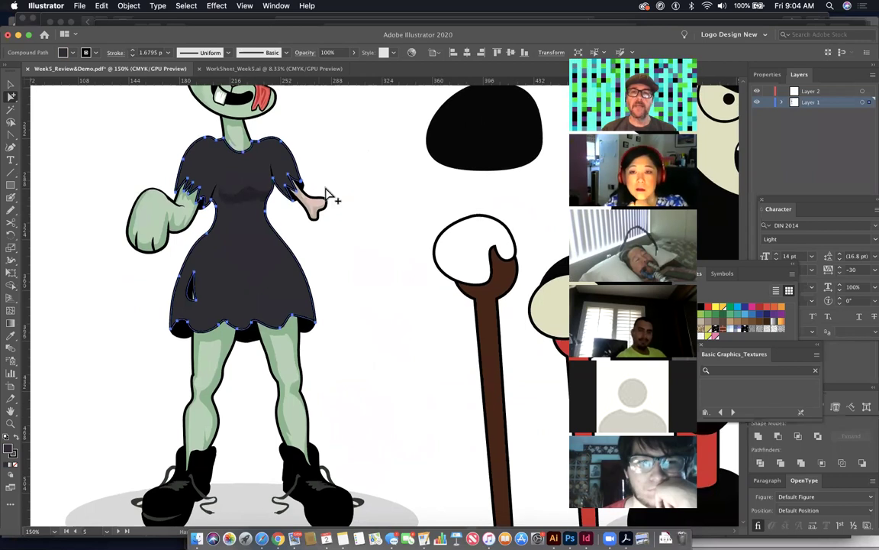
drag(346, 265, 382, 226)
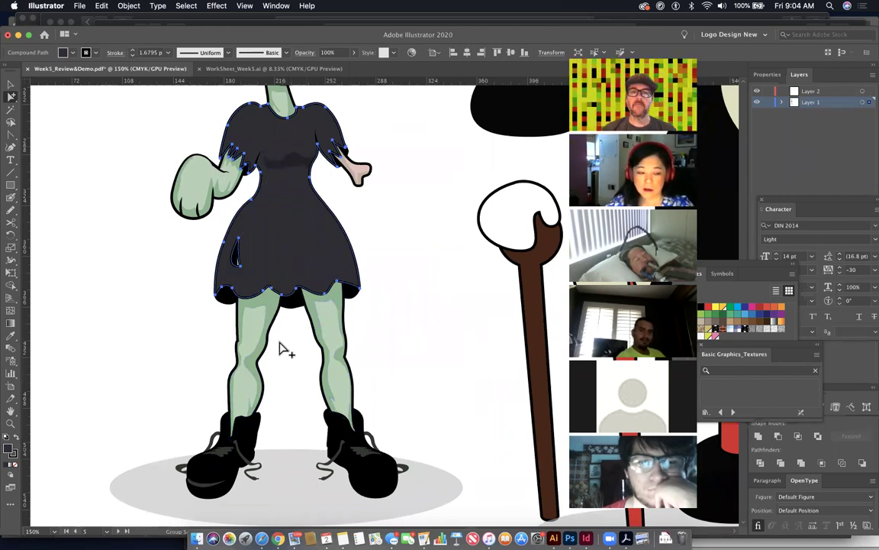
click(346, 412)
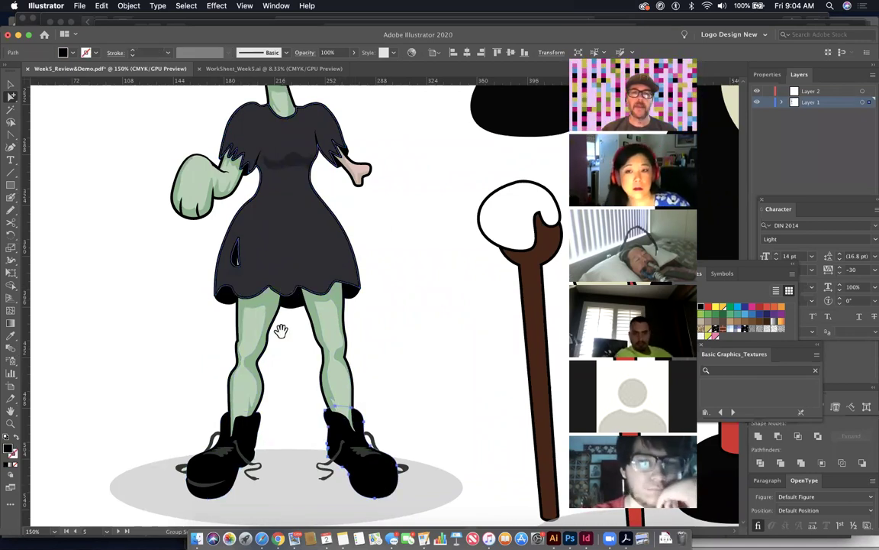
Step: Move the rabbit's black boot shape away from the leg to expose the separate lace shapes, and undo the move
drag(281, 329, 354, 210)
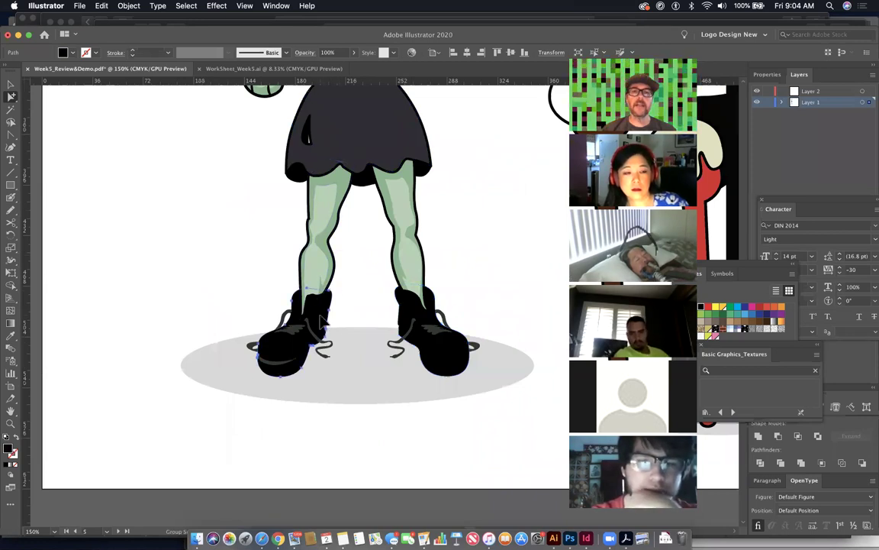
drag(248, 274, 219, 256)
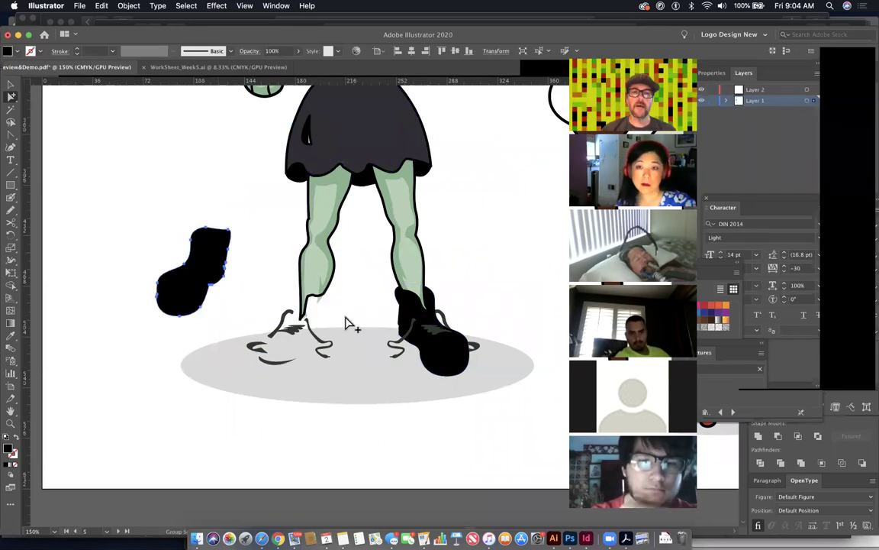
click(304, 307)
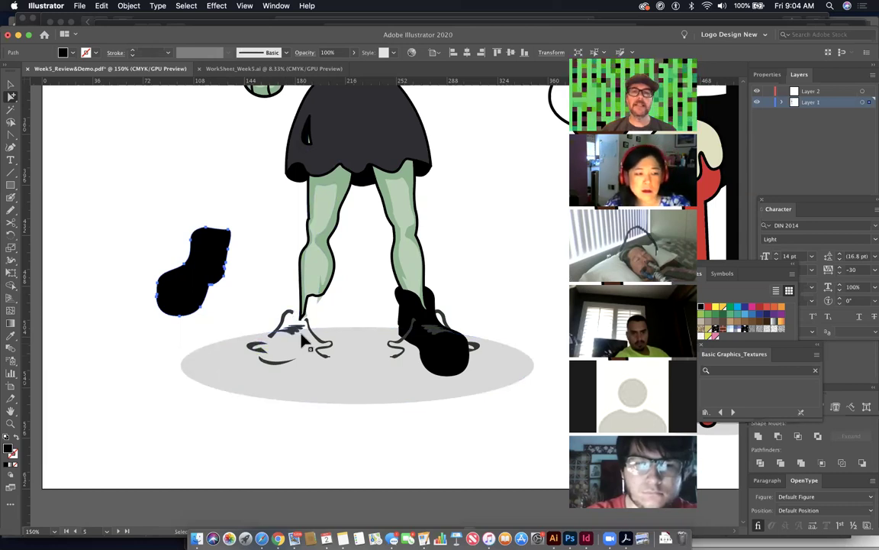
key(super+z)
click(359, 298)
drag(424, 401, 382, 364)
key(super+z)
Step: Inspect the boot's gray detail shapes by selecting its laces and toe highlight one at a time
scroll(299, 308, down, 5)
scroll(298, 308, right, 5)
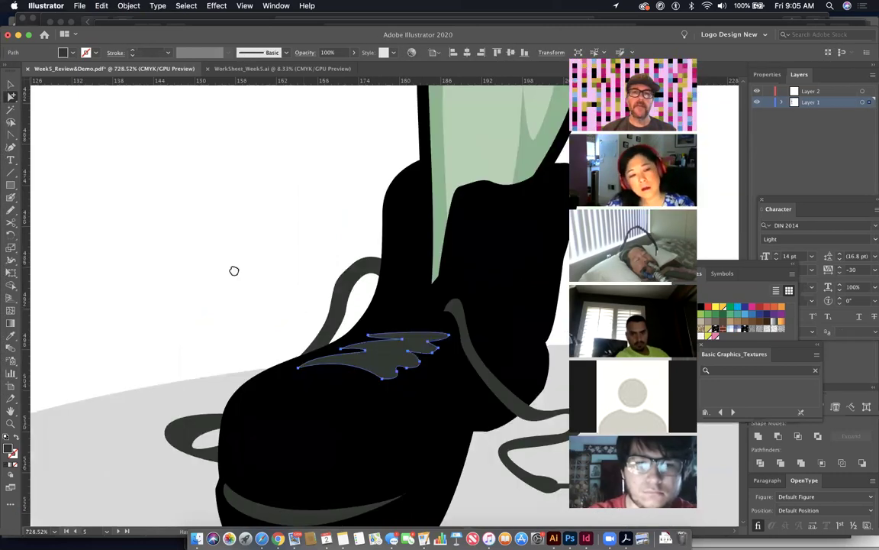
click(378, 263)
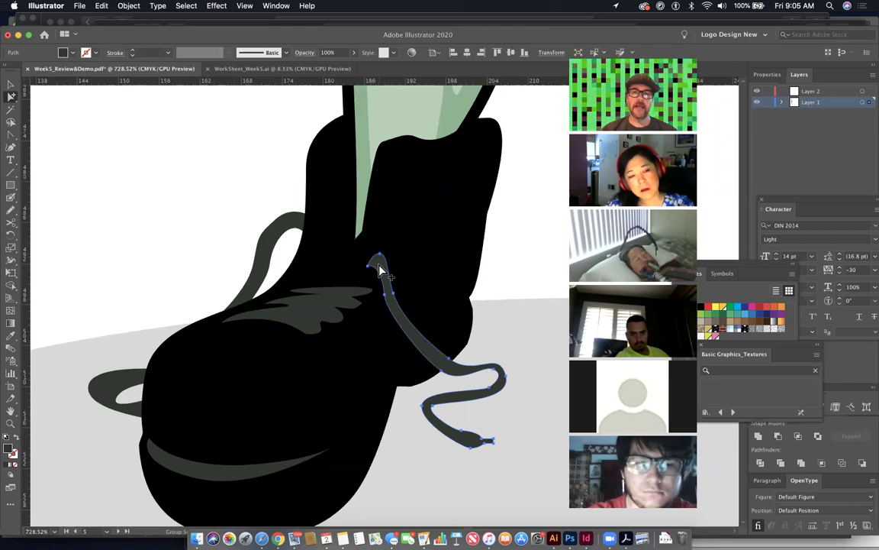
click(296, 233)
click(120, 393)
click(203, 475)
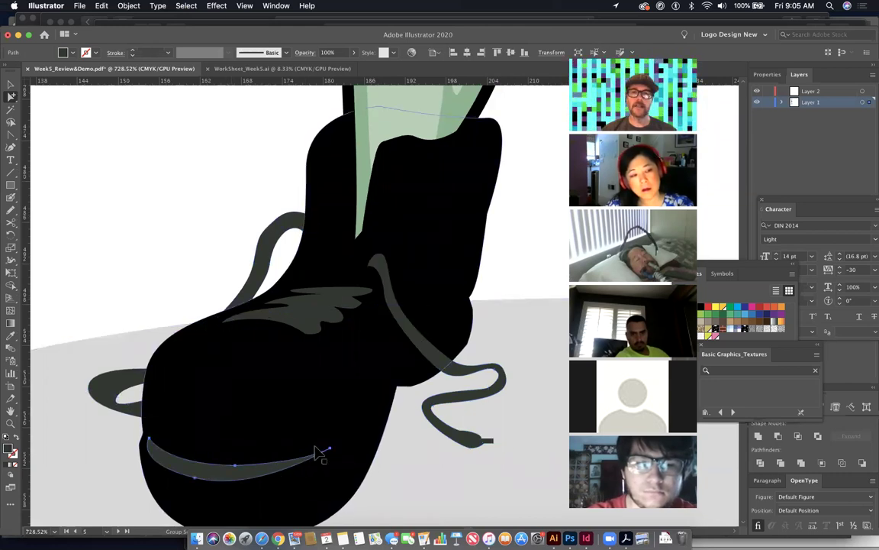
key(super+minus)
key(super+minus)
key(super+minus)
key(super+minus)
key(super+minus)
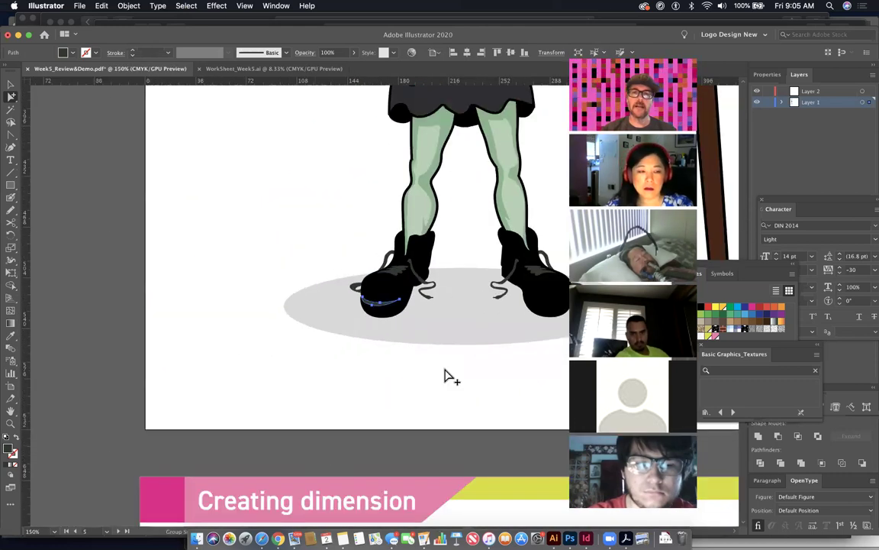
drag(445, 366, 329, 393)
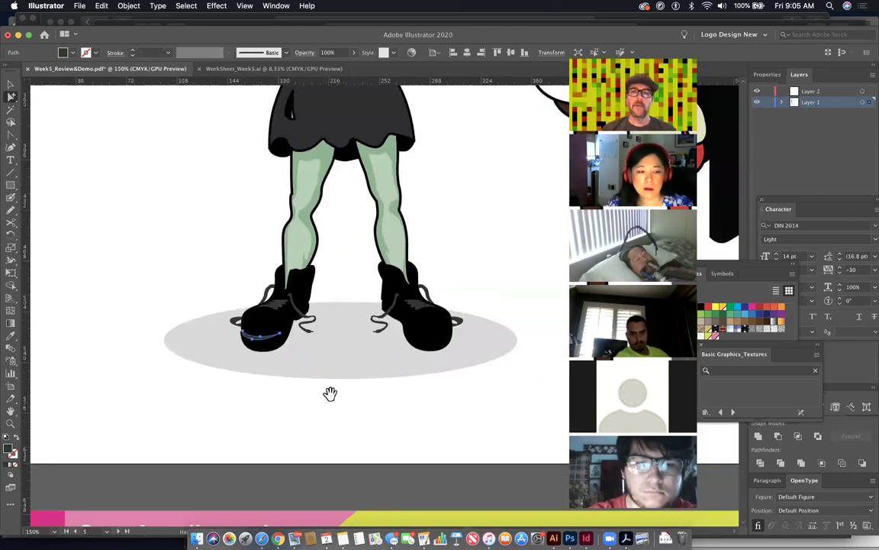
click(355, 288)
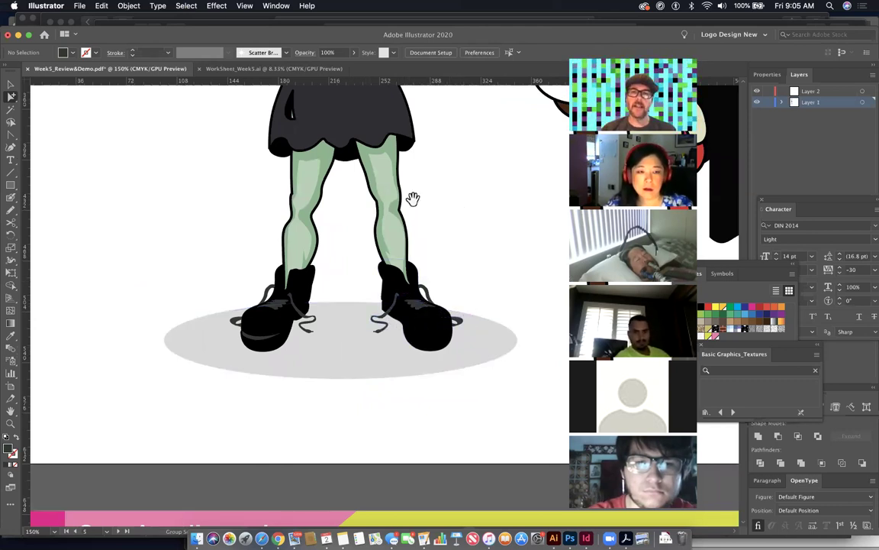
Step: Examine the rabbit's body and head up close, focusing on the hollow eye socket with the pink worm
drag(412, 199, 446, 302)
drag(432, 202, 432, 299)
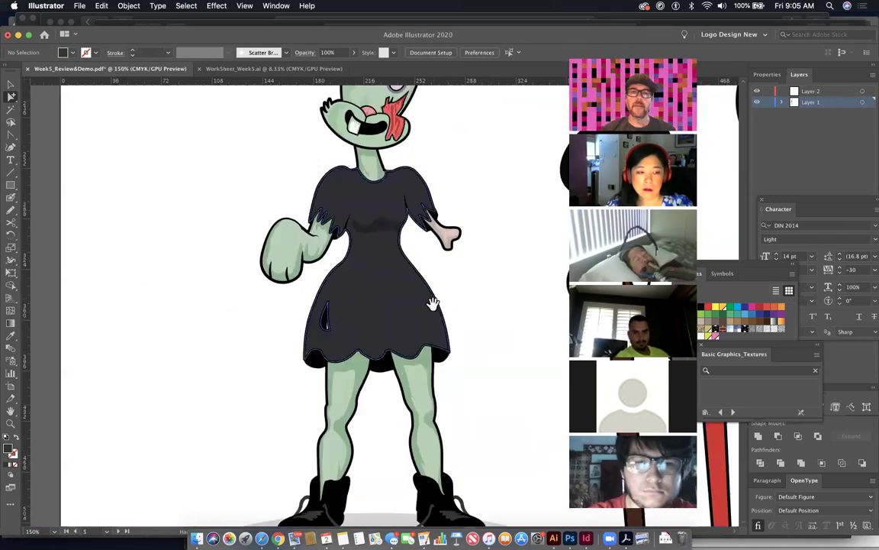
drag(402, 261, 356, 416)
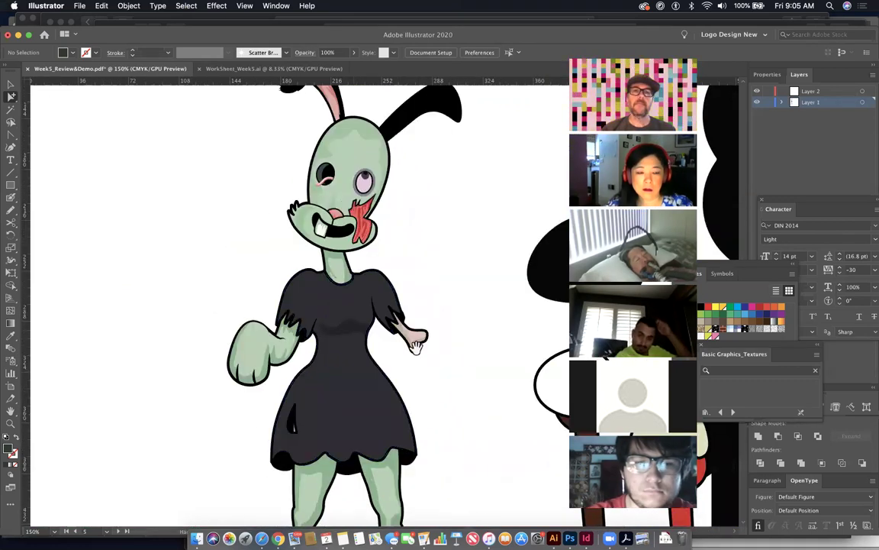
drag(275, 139, 581, 340)
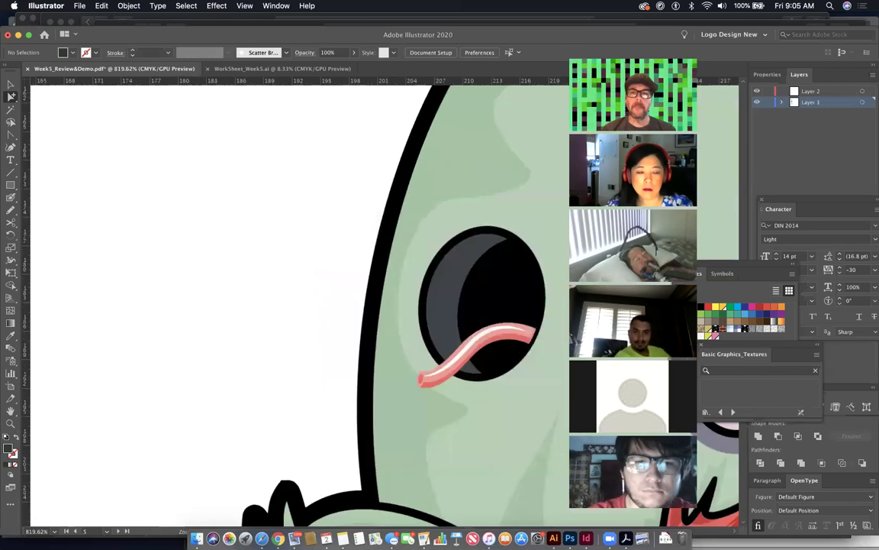
drag(419, 361, 410, 310)
drag(363, 283, 326, 267)
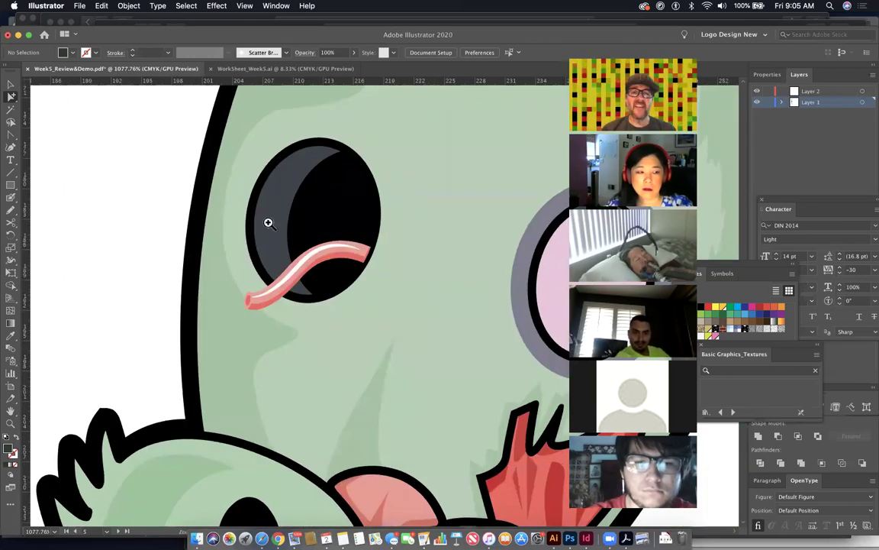
drag(268, 222, 355, 290)
key(v)
Step: Select the hollow eye to reuse its gray fill and black stroke, and draw an ellipse about 11.4 × 14.2 pt beside the head
click(276, 197)
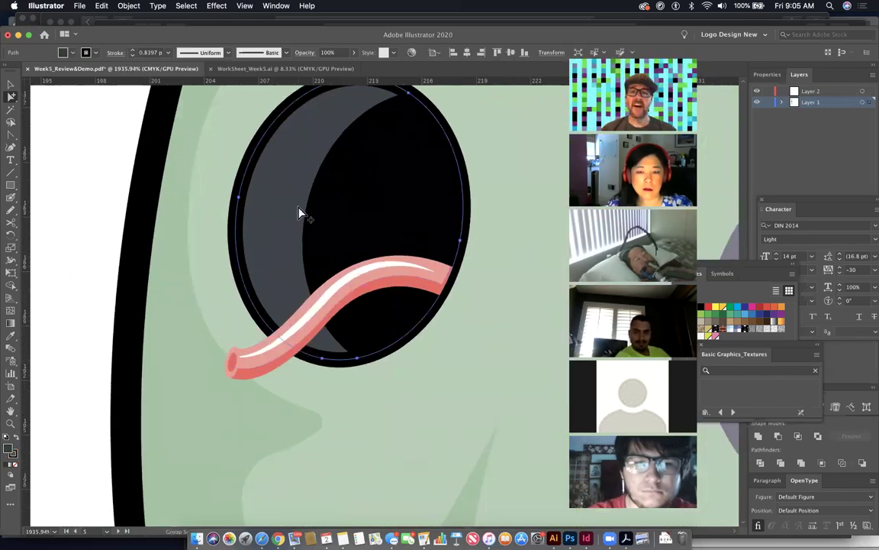
key(super+minus)
key(super+minus)
shift+click(299, 213)
scroll(422, 232, down, 3)
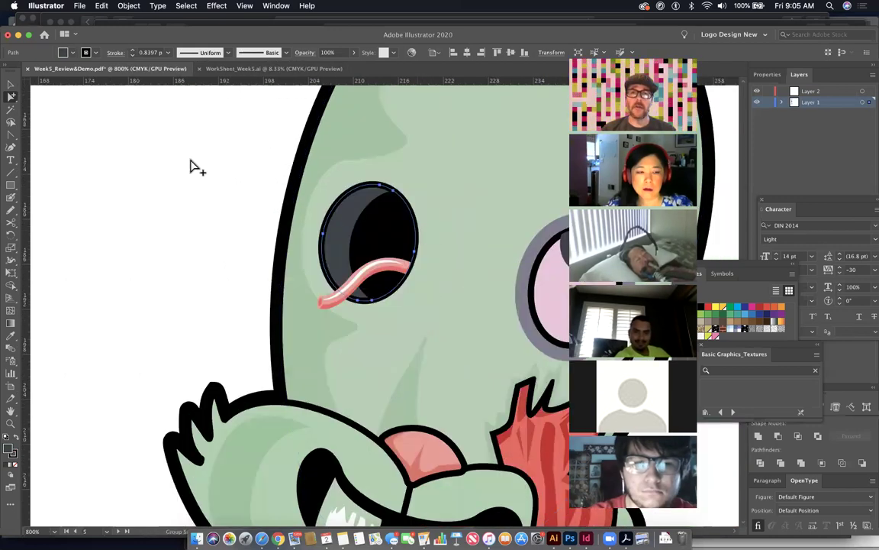
click(10, 186)
click(46, 184)
drag(146, 150, 233, 259)
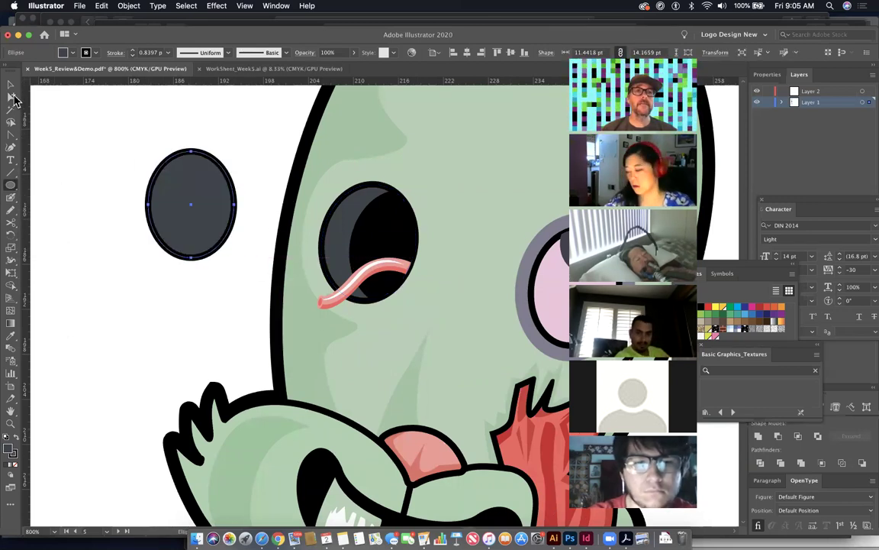
Step: Duplicate the ellipse slightly down and to the right, and remove the copy's overhanging part with the Shape Builder tool
click(10, 97)
drag(210, 217, 238, 227)
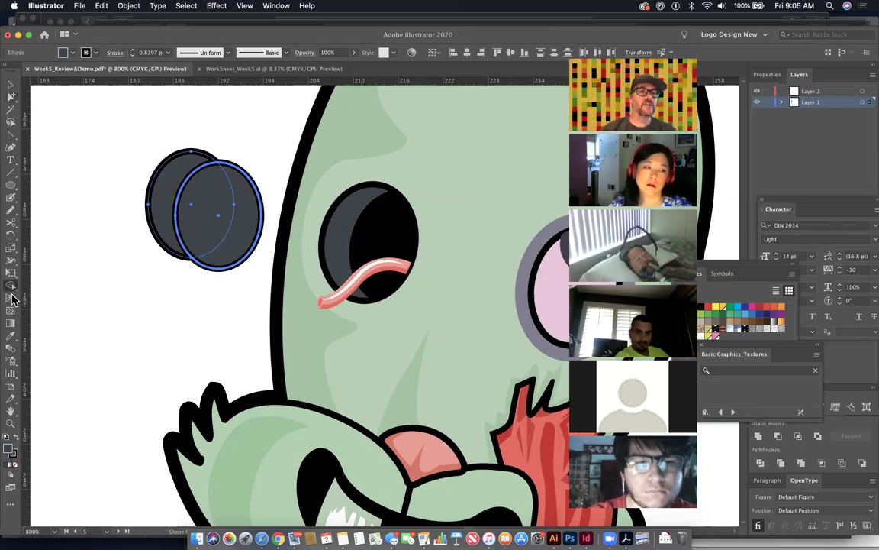
click(11, 288)
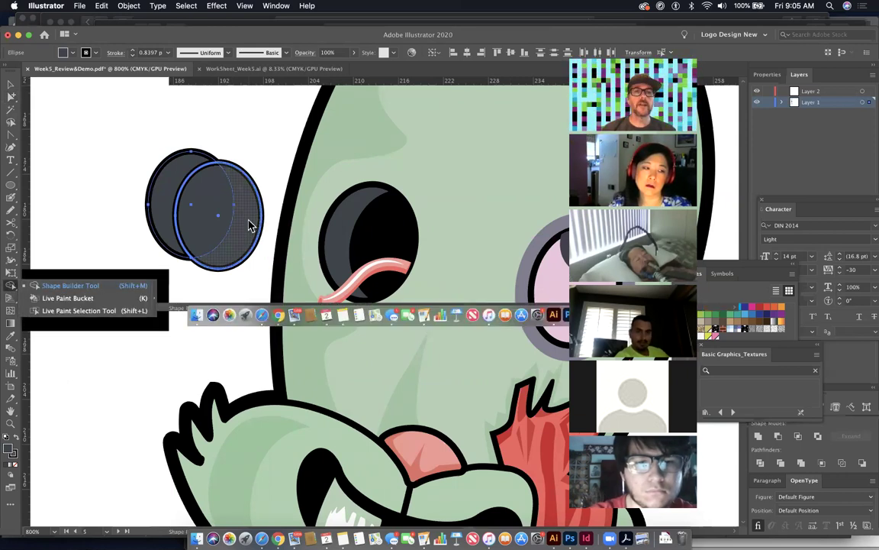
alt+click(249, 225)
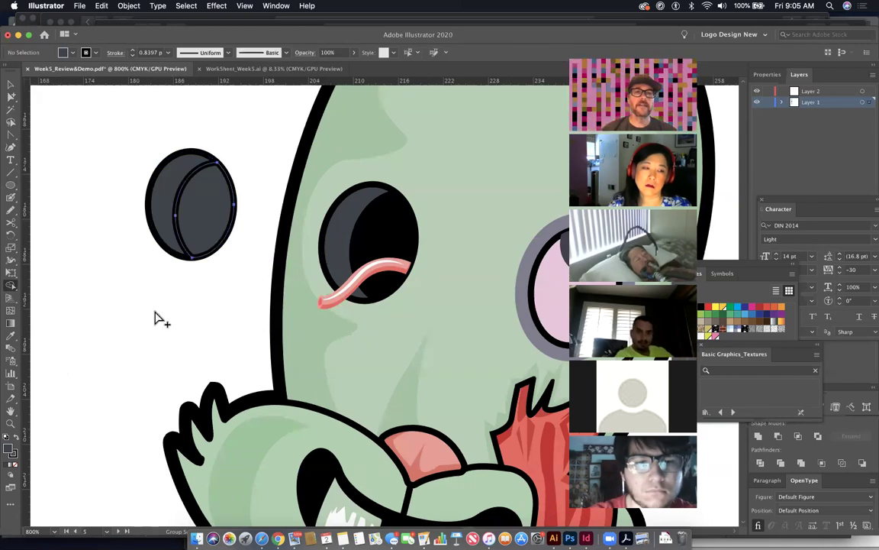
Step: Fill the overlapping inner part of the new eye with black, leaving a gray crescent, and deselect it
click(9, 450)
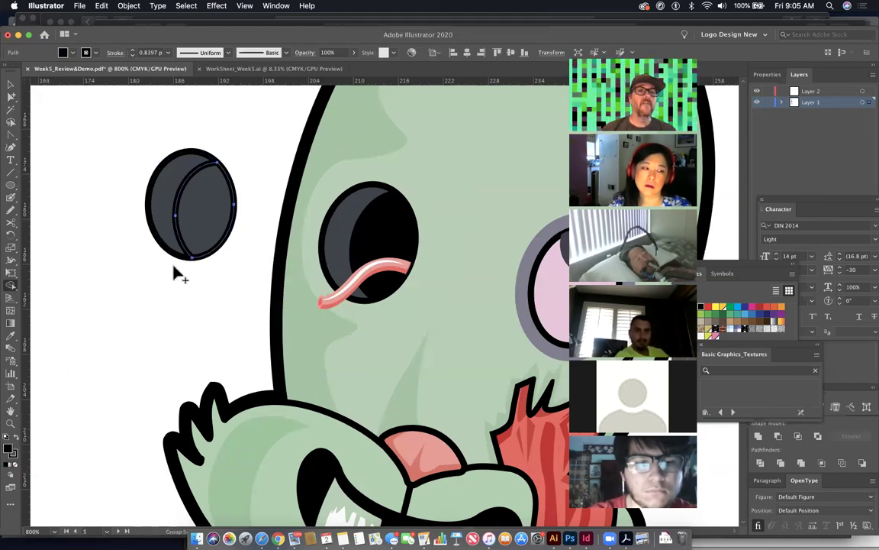
click(200, 299)
key(a)
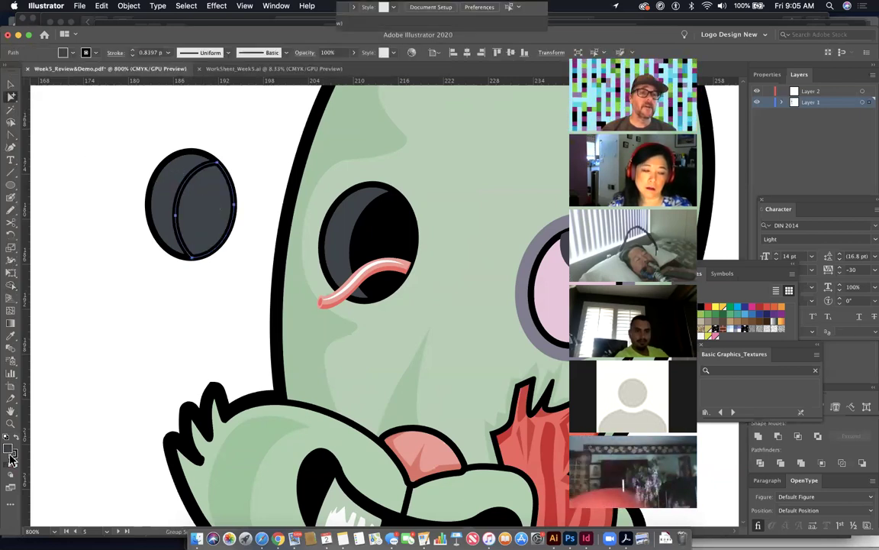
click(133, 398)
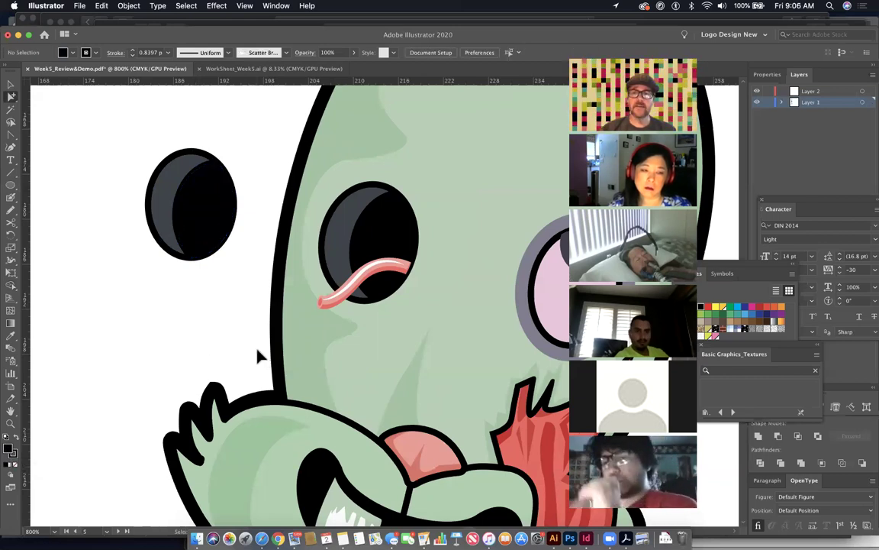
Step: Select the new eye's gray crescent and fill it with the white-to-black linear gradient swatch
scroll(290, 314, down, 3)
key(z)
drag(282, 242, 379, 308)
click(284, 370)
key(space)
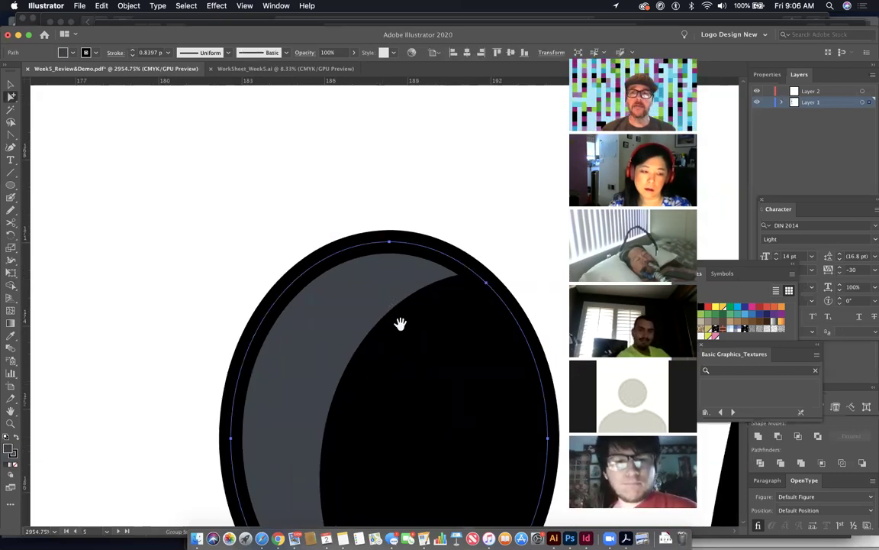
drag(398, 322, 329, 221)
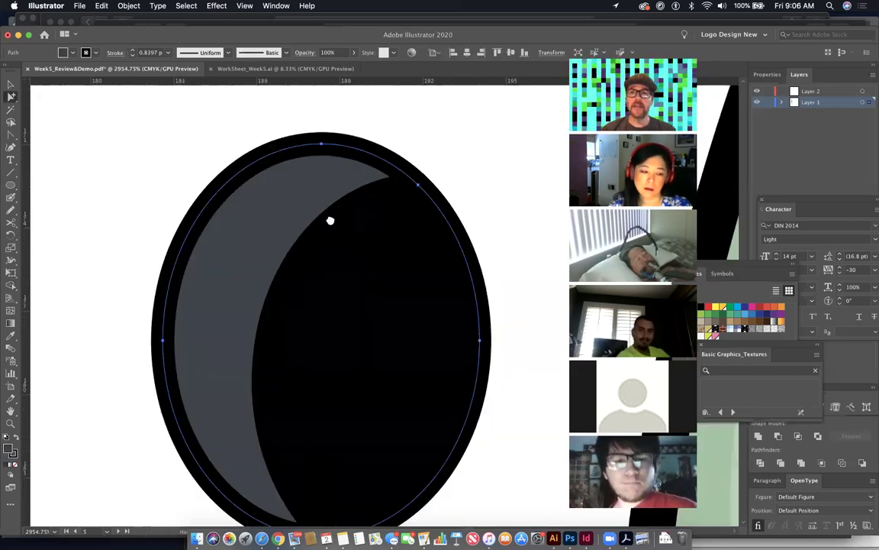
click(775, 326)
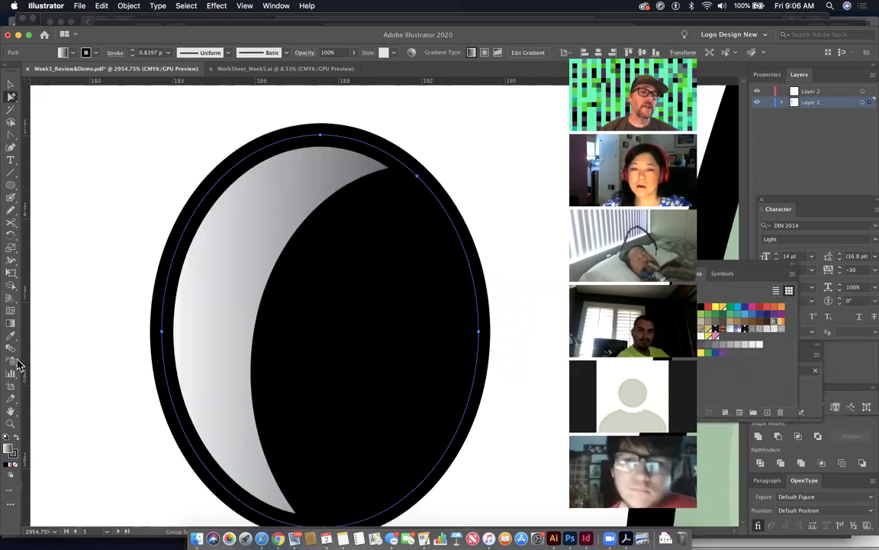
Step: Redraw the crescent's gradient at an angle of about 77° with black toward the top, and open the gradient settings beside the eye
click(10, 326)
mouse_move(260, 184)
mouse_down()
mouse_move(264, 349)
mouse_move(285, 239)
mouse_up()
mouse_move(276, 432)
mouse_down()
mouse_move(266, 195)
mouse_move(284, 237)
mouse_move(335, 265)
mouse_up()
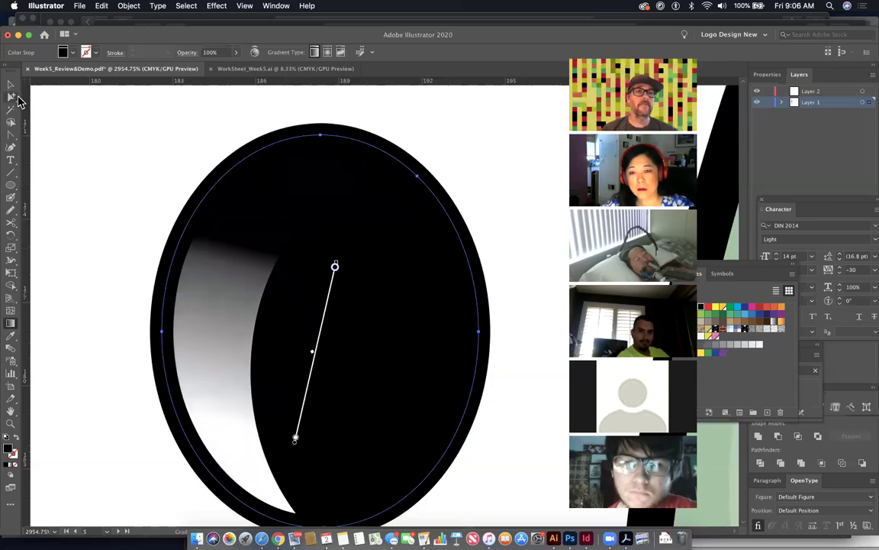
click(12, 97)
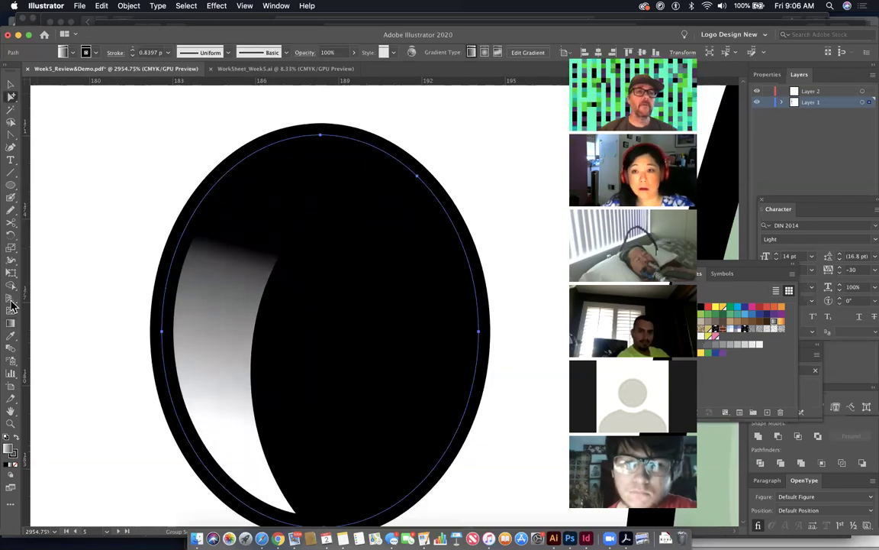
click(11, 323)
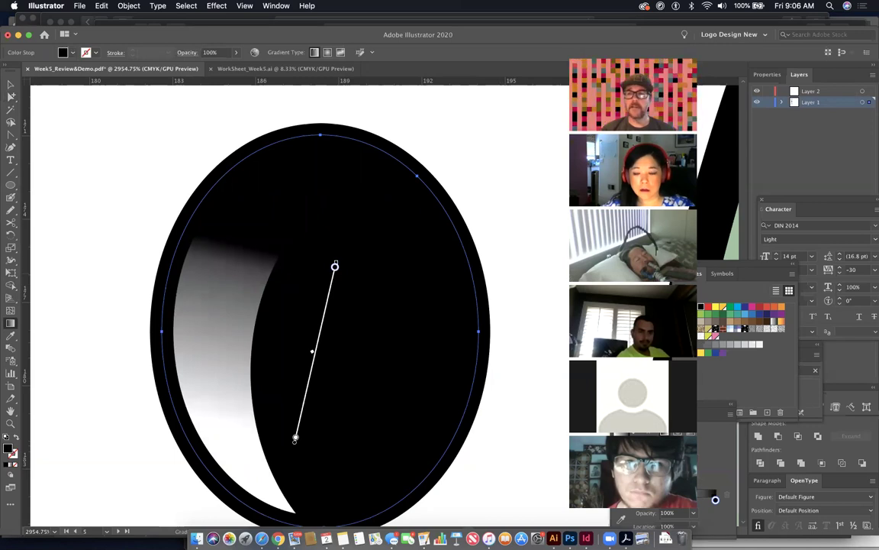
drag(738, 269, 752, 145)
drag(719, 410, 474, 165)
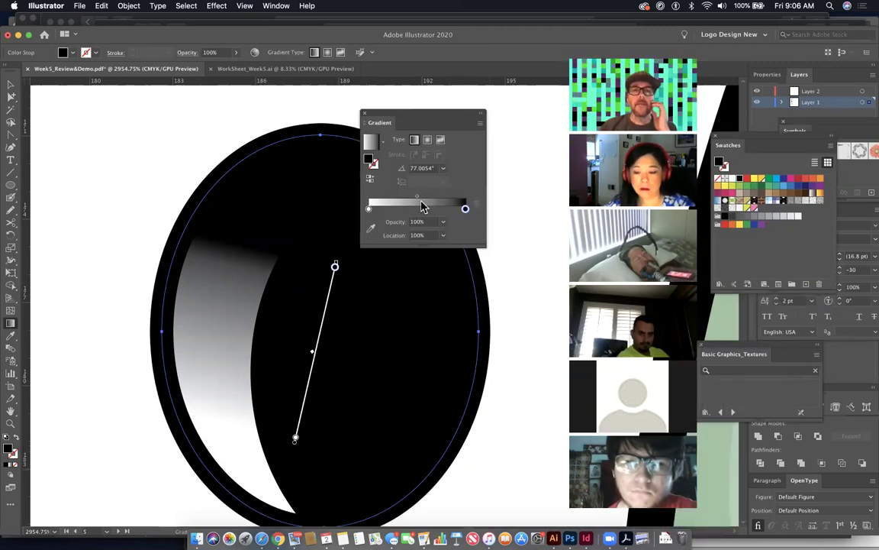
Step: Move the gradient's white stop to about 44.7% and recolor it as a 68% black grayscale
click(369, 208)
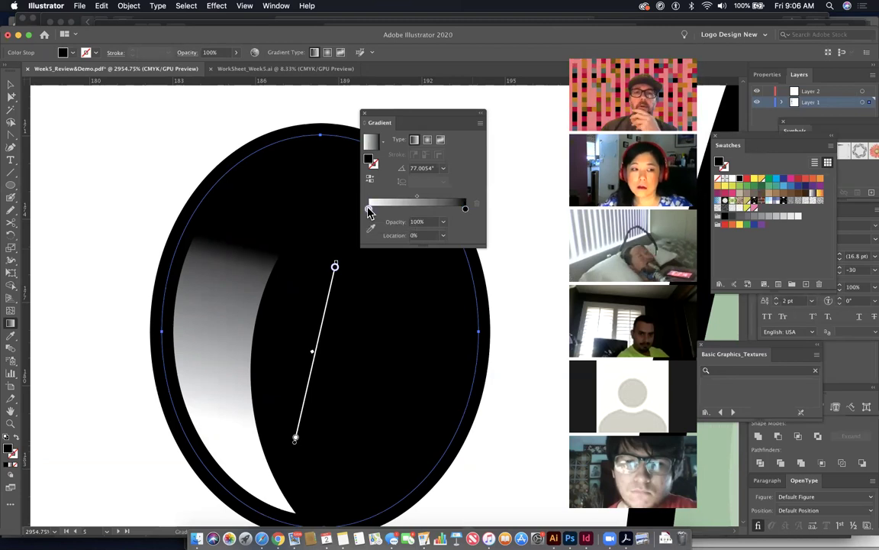
drag(369, 209, 412, 214)
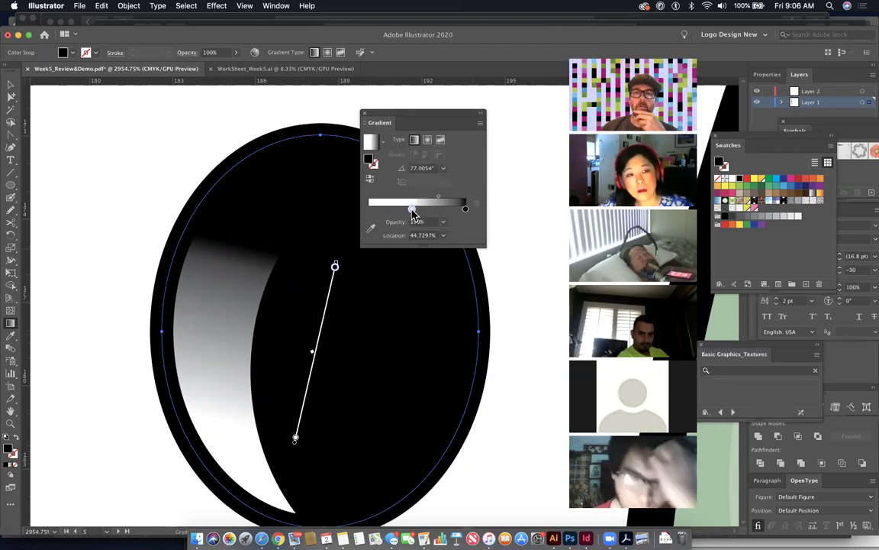
double_click(412, 208)
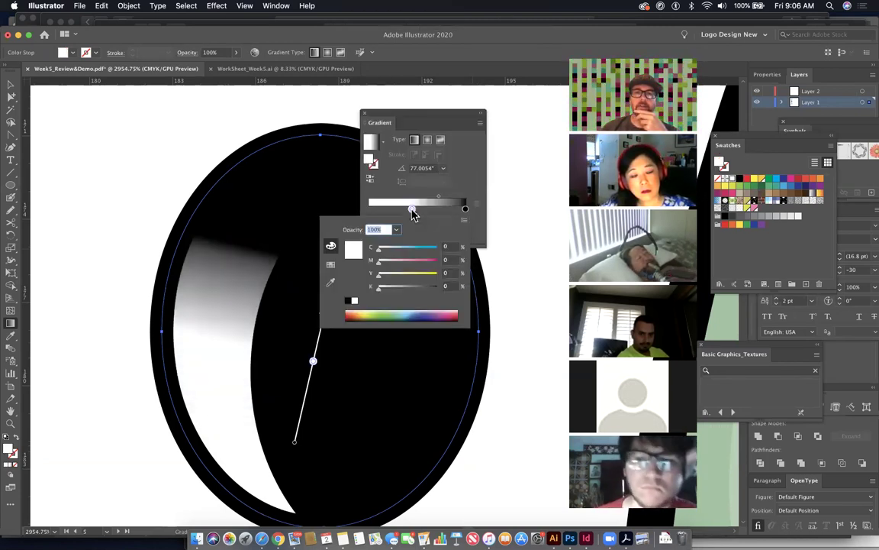
click(464, 222)
click(485, 228)
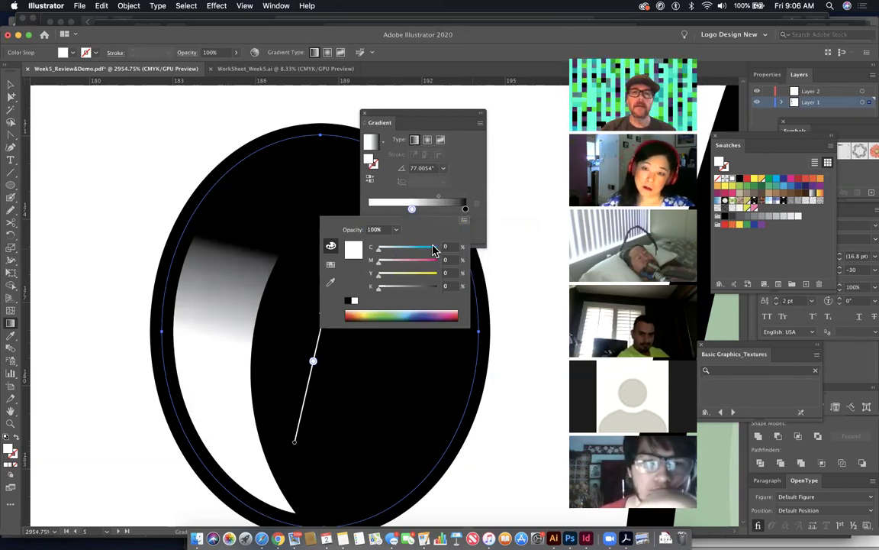
drag(408, 253, 421, 252)
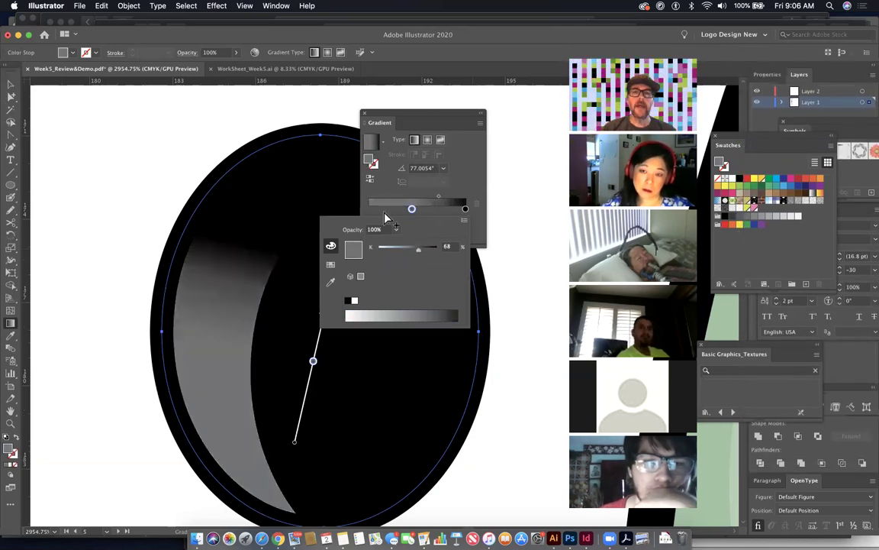
Step: Add a color stop at the gradient's 0% location and set it to 88% black
click(380, 214)
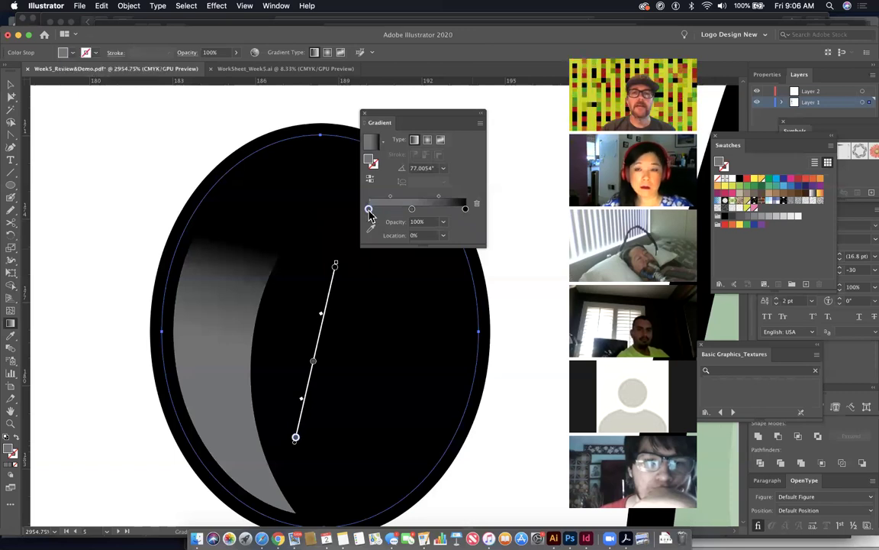
double_click(368, 210)
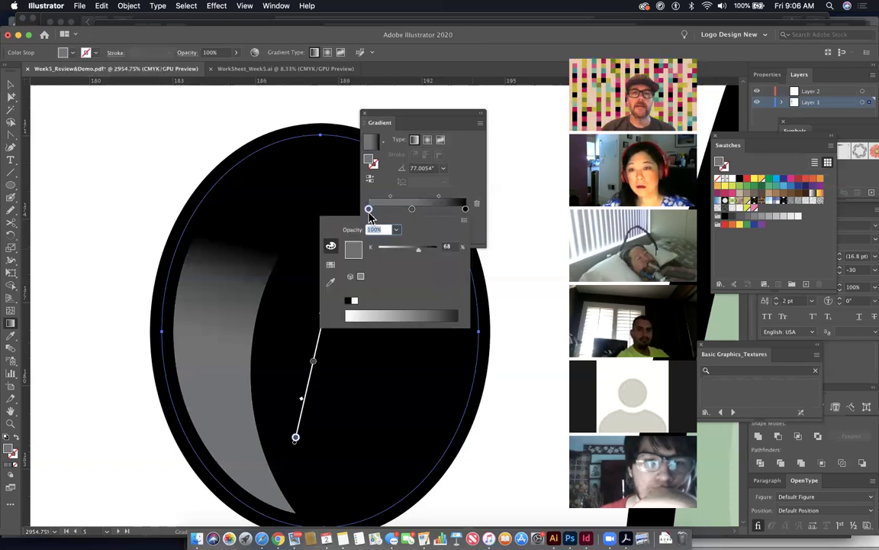
click(429, 250)
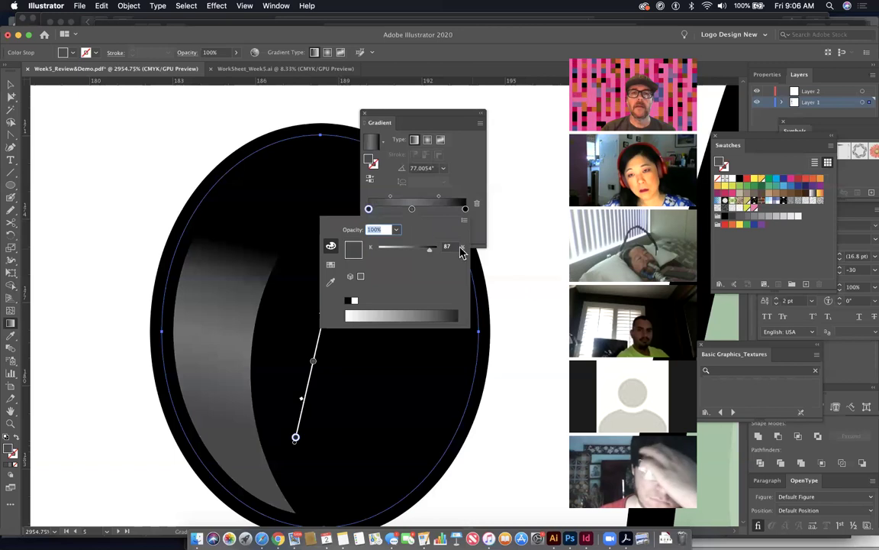
mouse_move(430, 251)
mouse_down()
mouse_move(443, 251)
mouse_move(430, 257)
mouse_up()
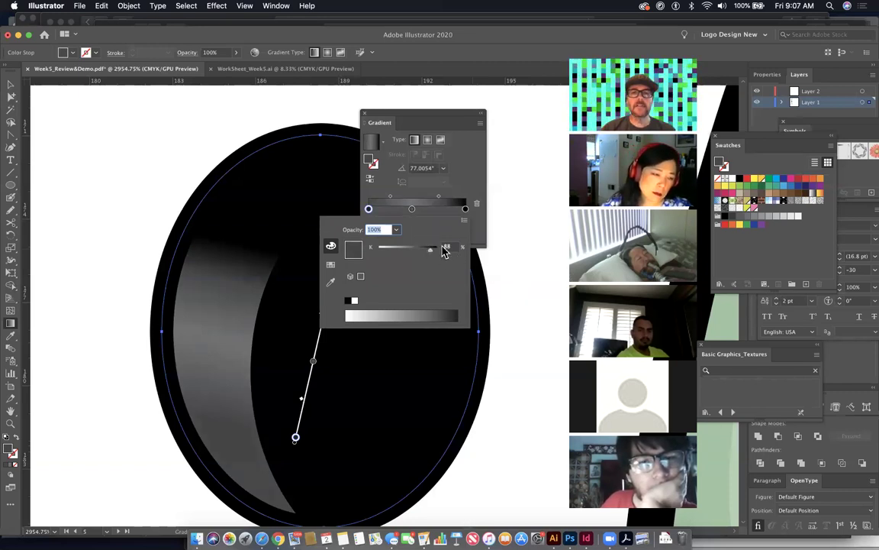
Step: Shift the gray-to-black midpoint toward black, redraw the gradient nearly vertically along the full crescent, and deselect it
click(447, 202)
drag(440, 197, 445, 197)
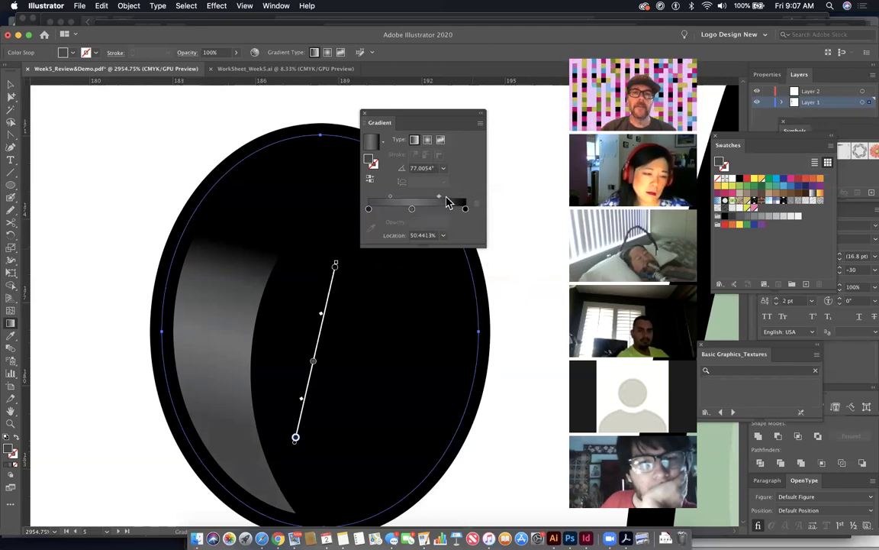
click(365, 115)
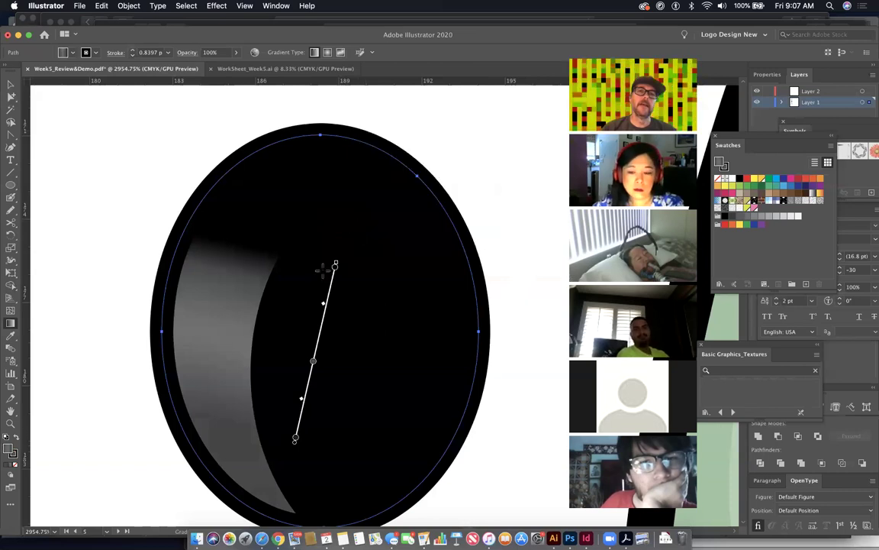
drag(334, 161, 304, 467)
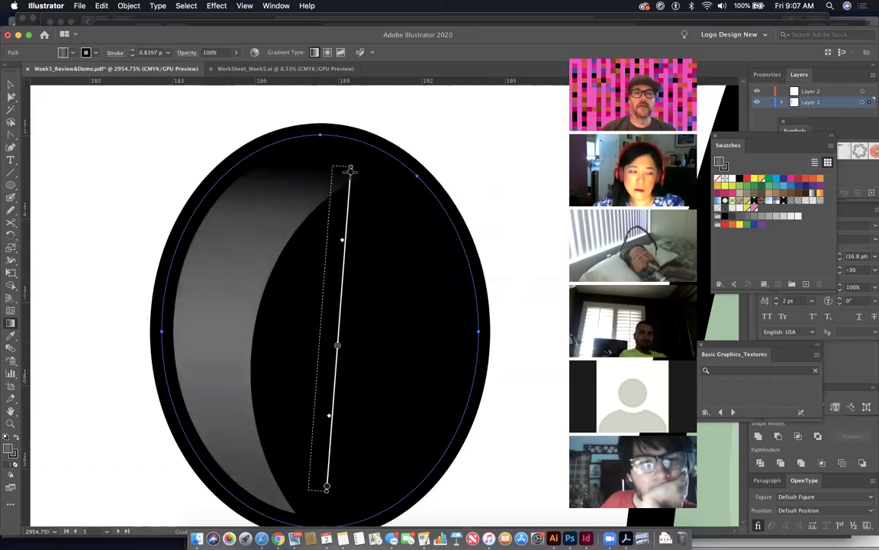
click(513, 243)
Step: Examine the new eye against the rabbit's head and look over the torso, selecting the neck shading to see its path
scroll(513, 243, down, 10)
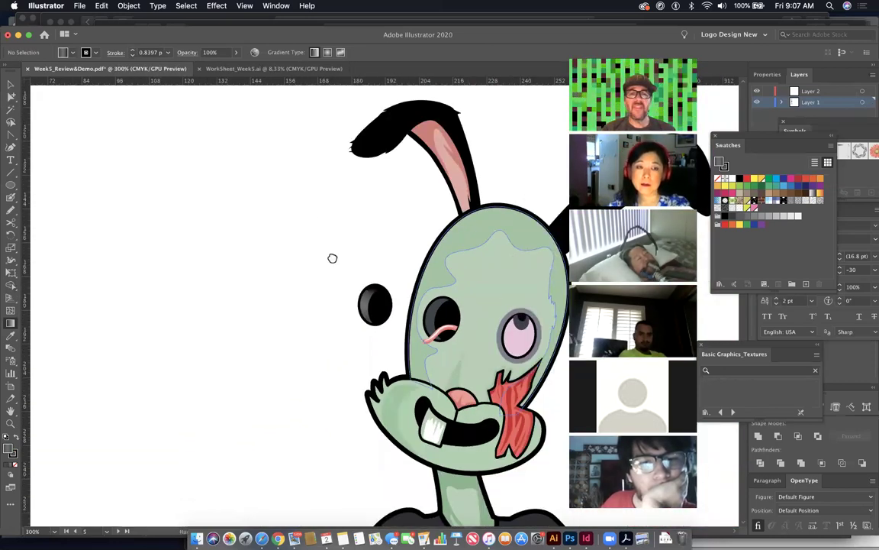
scroll(331, 258, right, 5)
scroll(332, 258, down, 3)
drag(438, 301, 432, 274)
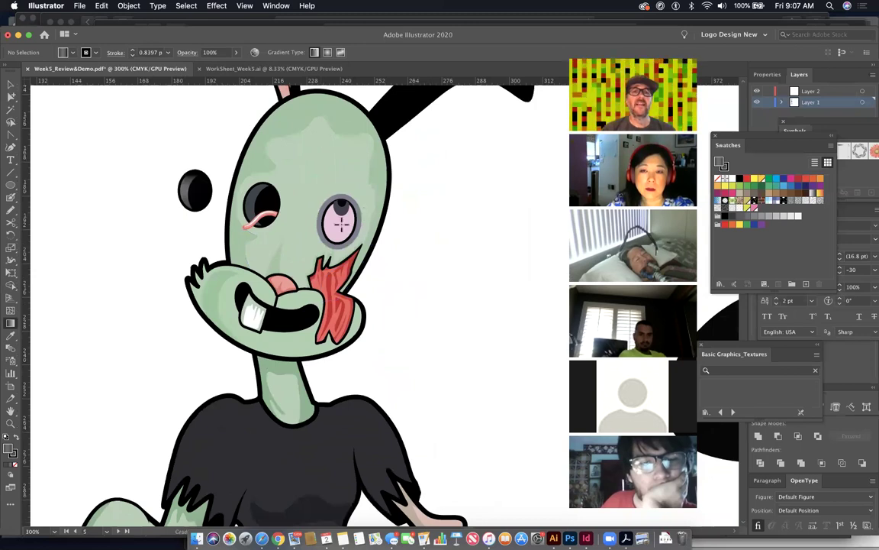
drag(367, 221, 390, 203)
drag(326, 252, 369, 189)
drag(374, 257, 387, 197)
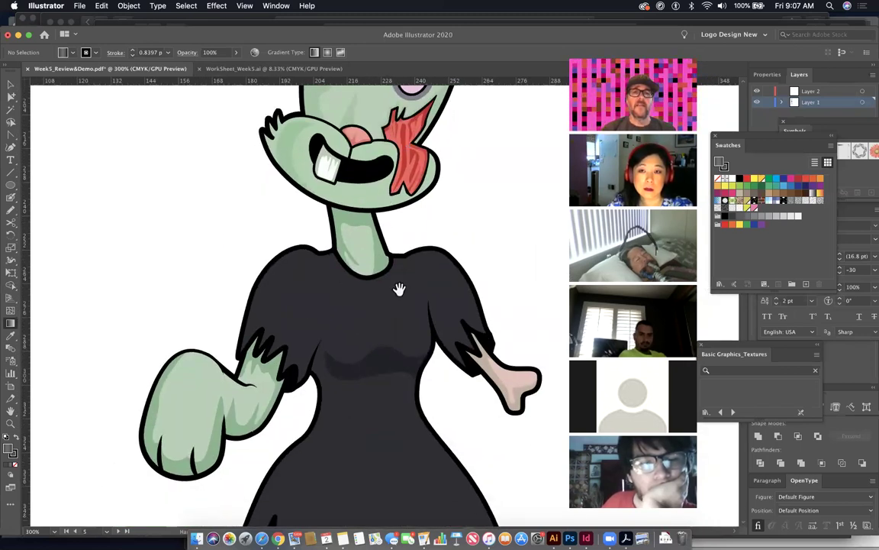
click(385, 263)
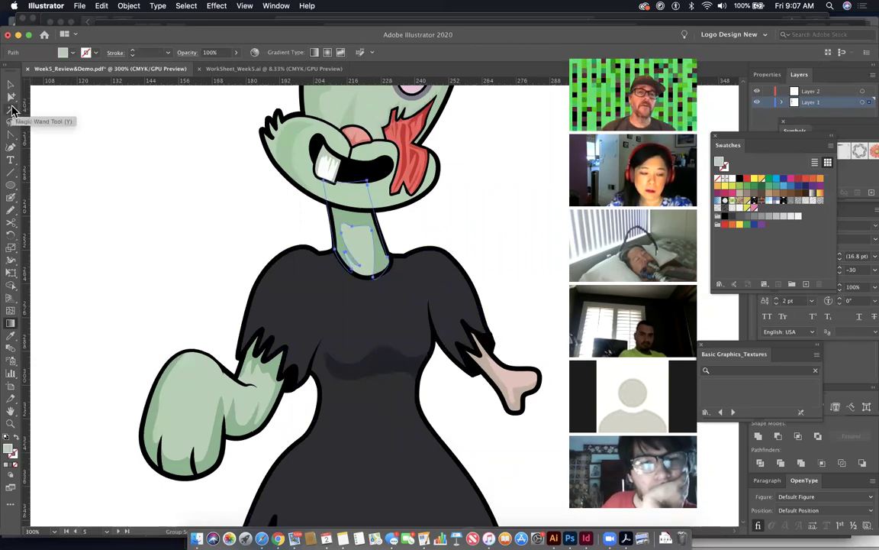
click(11, 96)
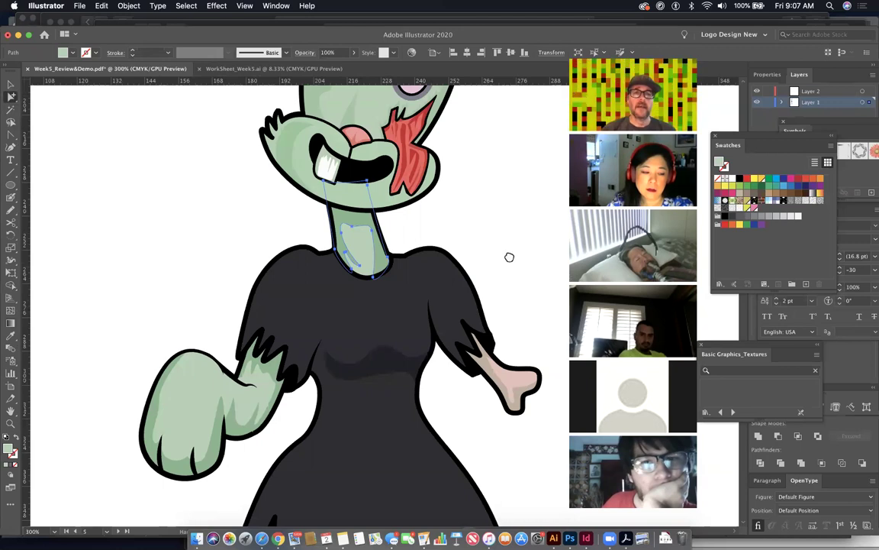
Step: Delete the darker shading shape on the rabbit's leg at the left of the drawing, keeping the flat green base
scroll(509, 257, down, 10)
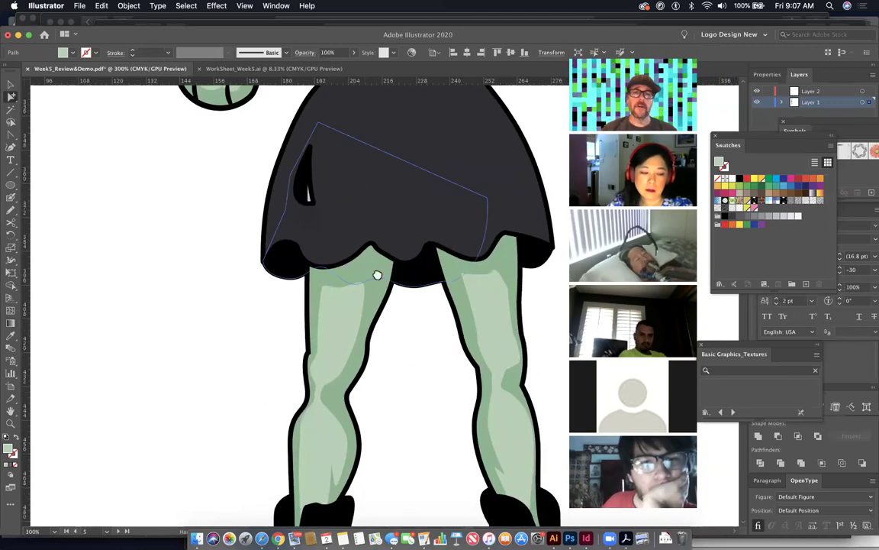
scroll(377, 275, down, 3)
scroll(377, 275, right, 3)
click(304, 266)
key(Delete)
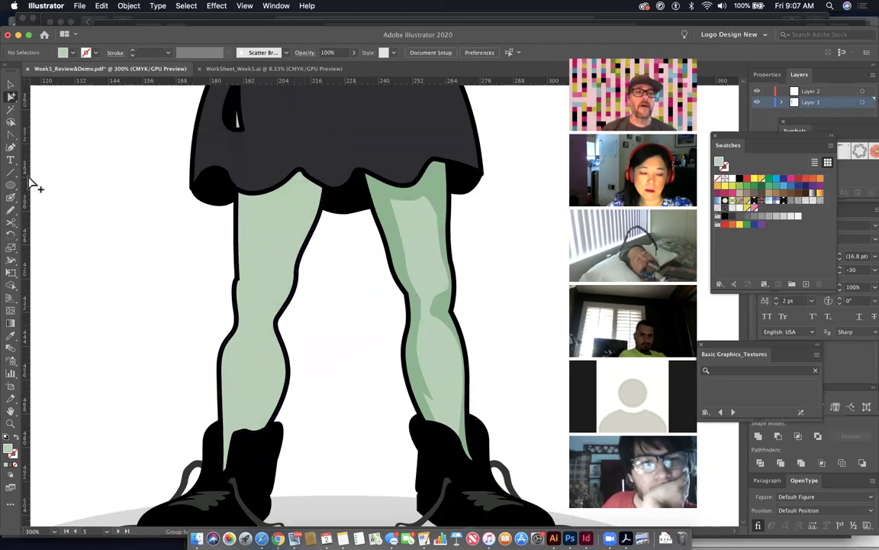
Step: Reuse the other leg's shading style and trace the inner shadow edge with the Pen tool from the thigh to the boot
click(11, 134)
click(44, 135)
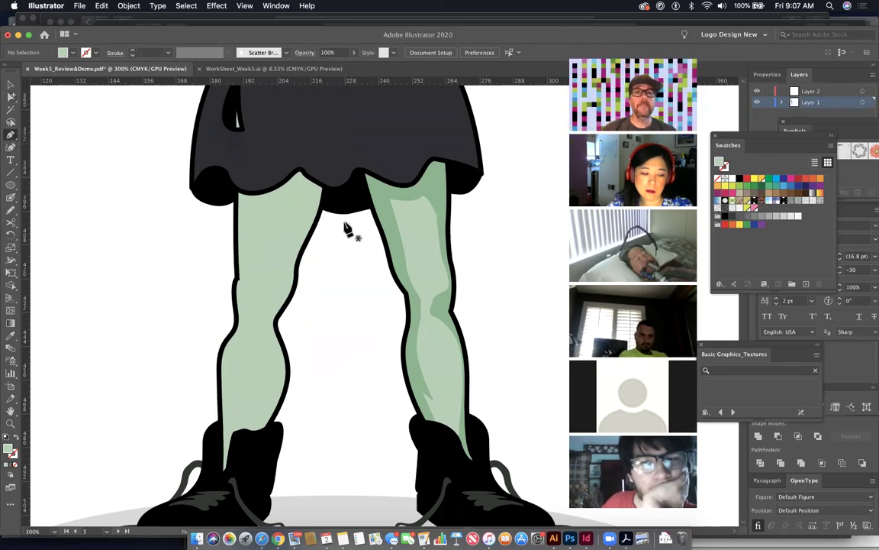
super+click(386, 200)
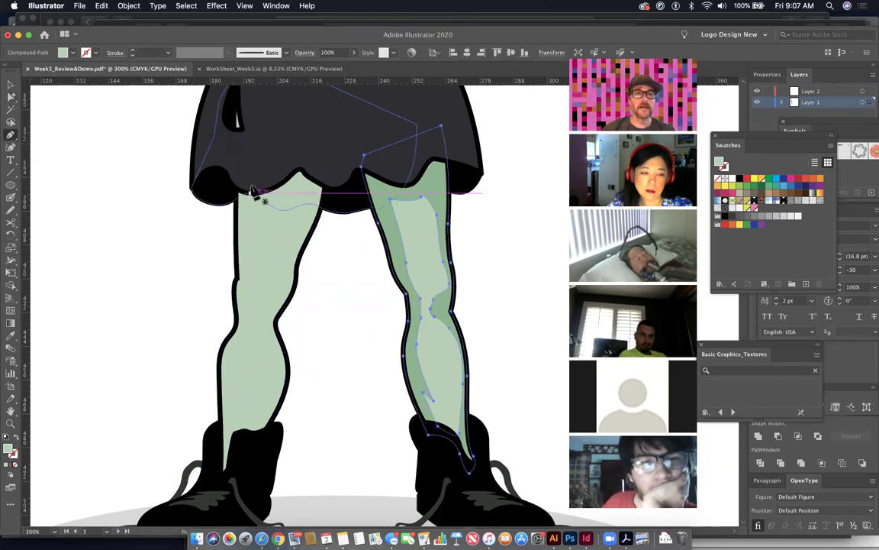
drag(250, 226, 291, 222)
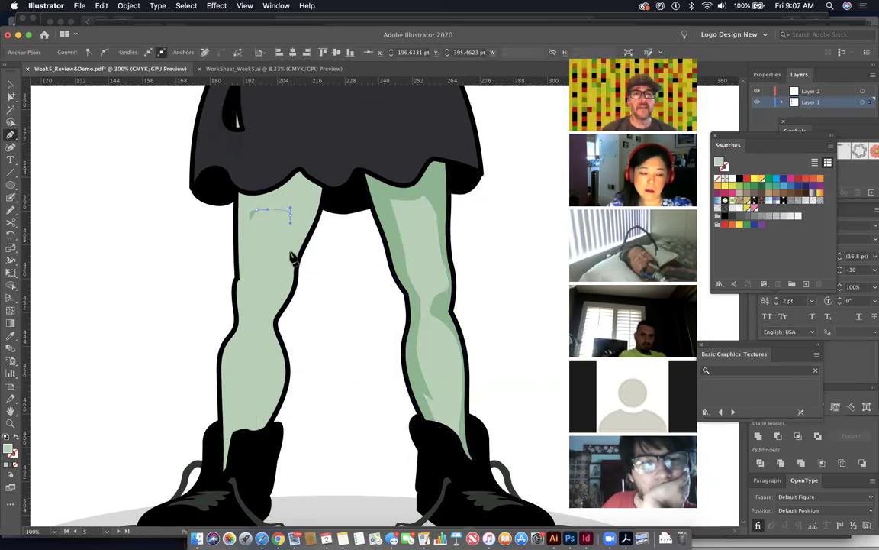
drag(291, 265, 264, 442)
click(304, 420)
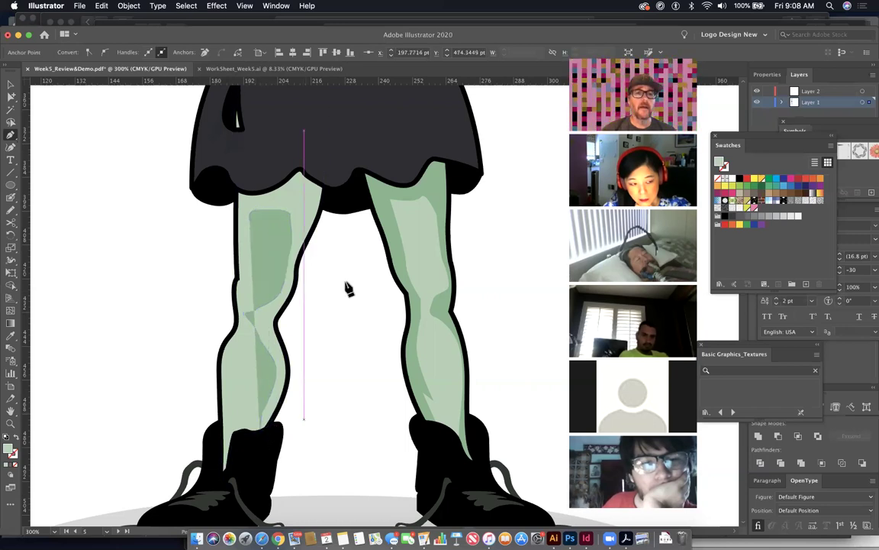
Step: Carry the path loosely outside the leg, over the skirt and down to the boot, and close it along the outer shadow edge
click(348, 259)
click(337, 151)
click(209, 148)
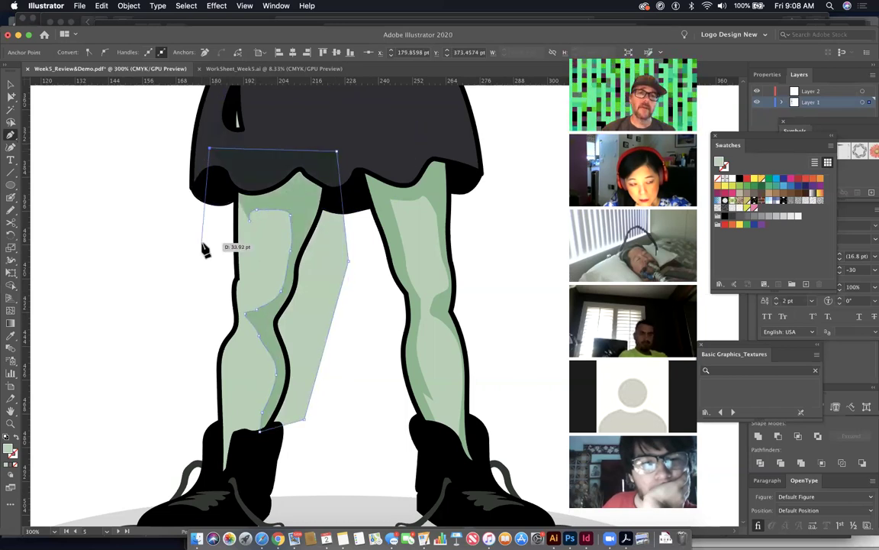
click(209, 293)
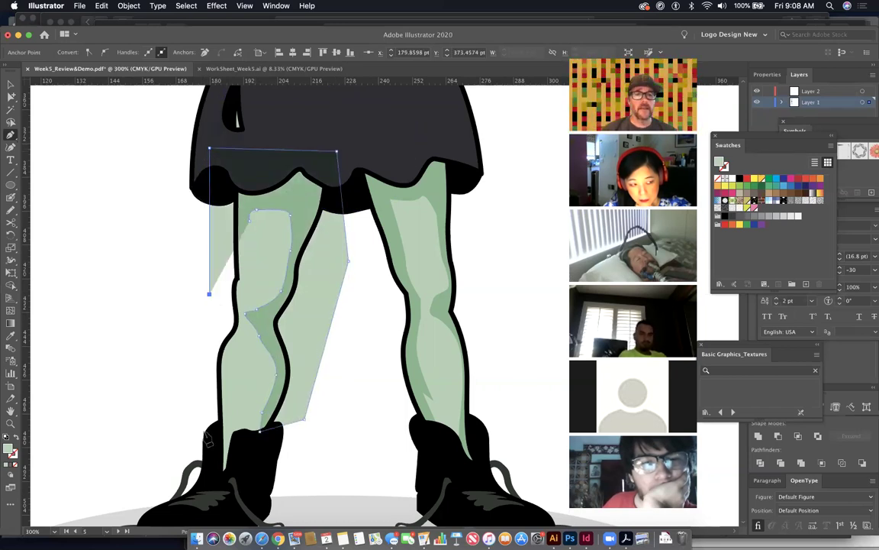
click(221, 479)
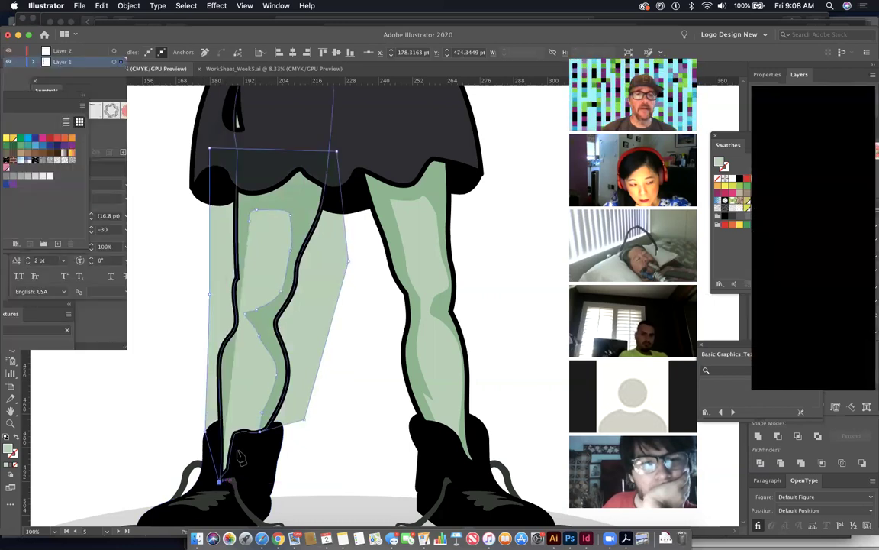
click(233, 398)
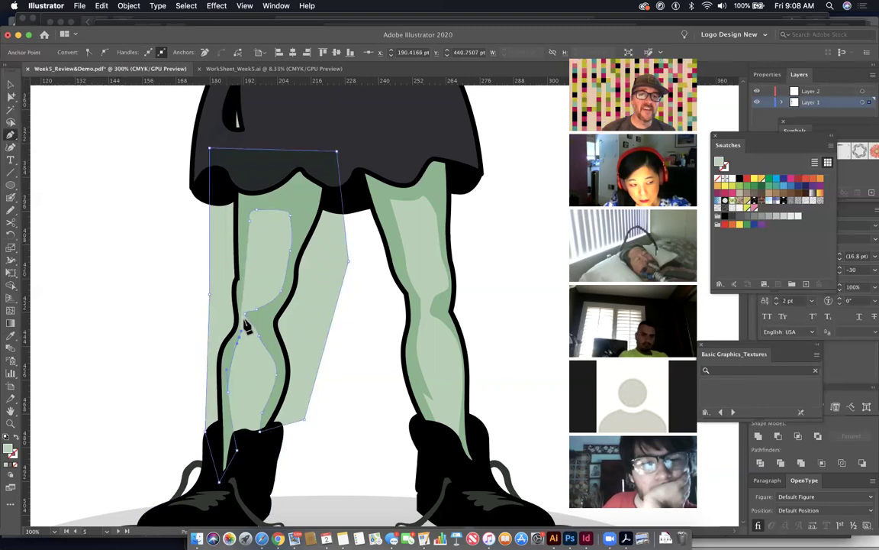
drag(245, 324, 252, 208)
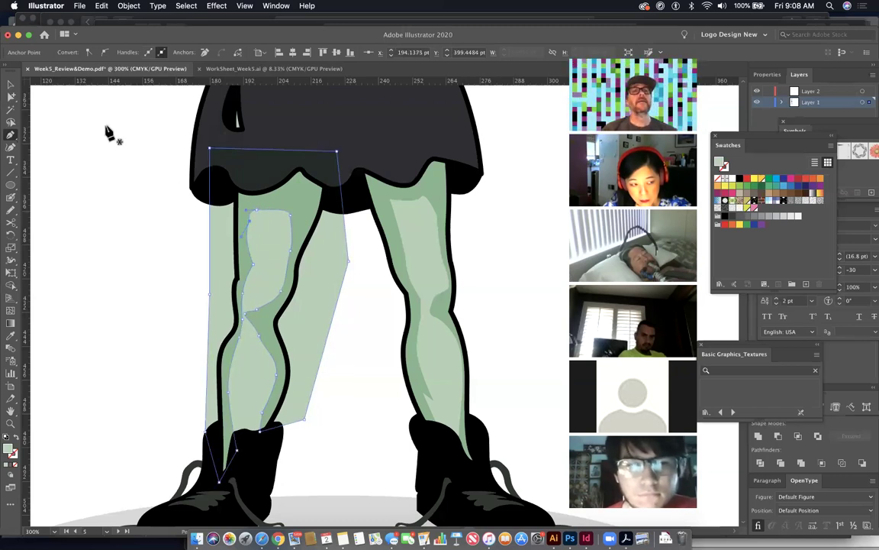
Step: Shift the inner knee anchor of the new leg shading shape about 2.4 pt right and 1.7 pt down
click(9, 97)
click(297, 162)
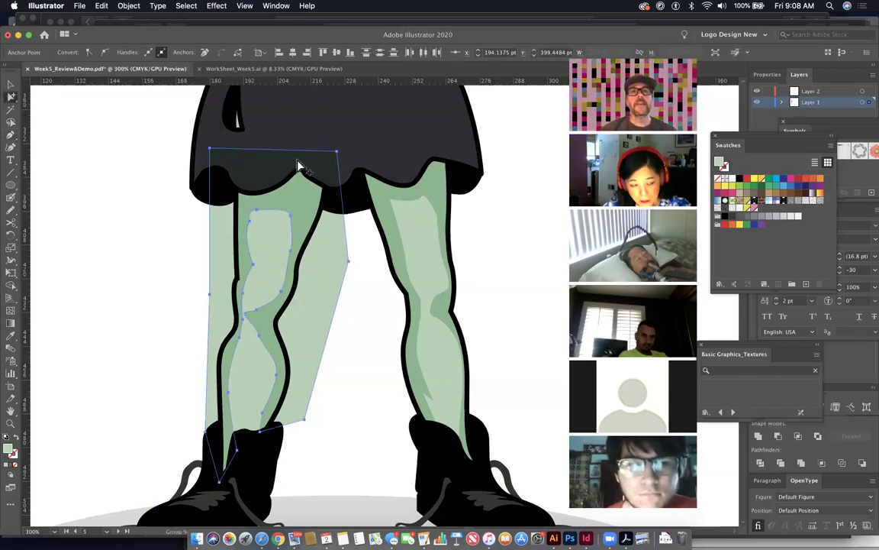
click(303, 52)
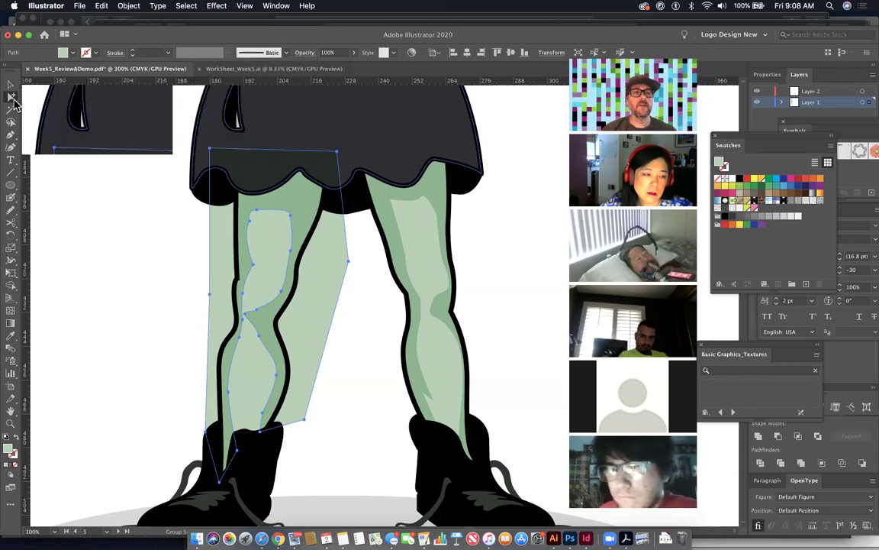
drag(11, 97, 45, 99)
click(378, 380)
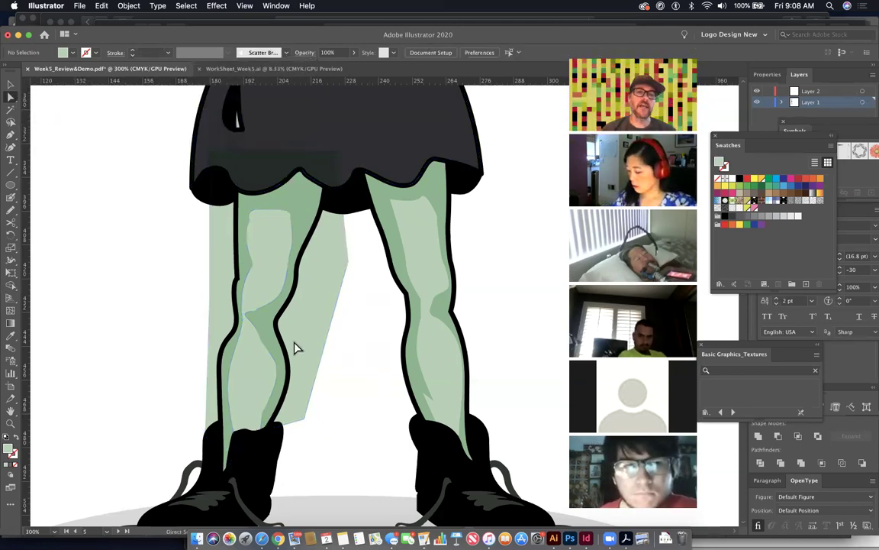
click(252, 321)
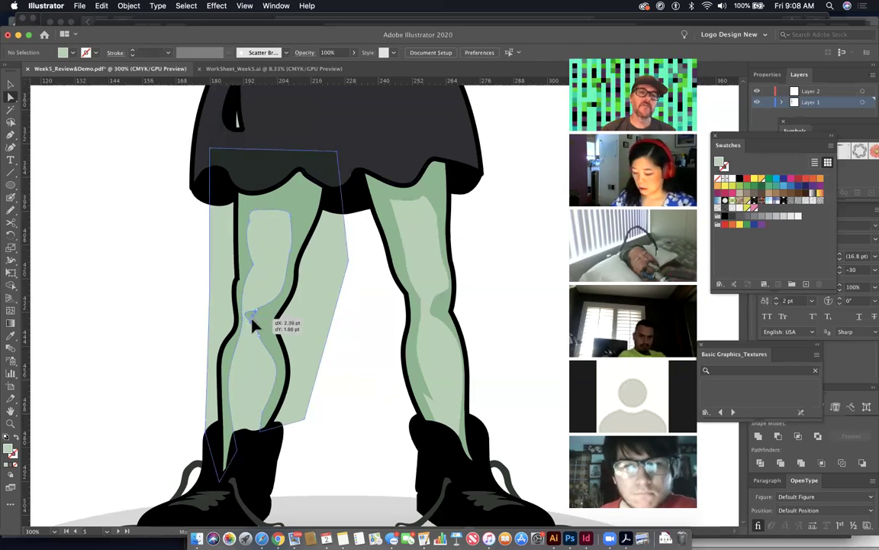
Step: Trim the shading's overhang outside both edges of the leg outline with the Shape Builder tool
click(330, 281)
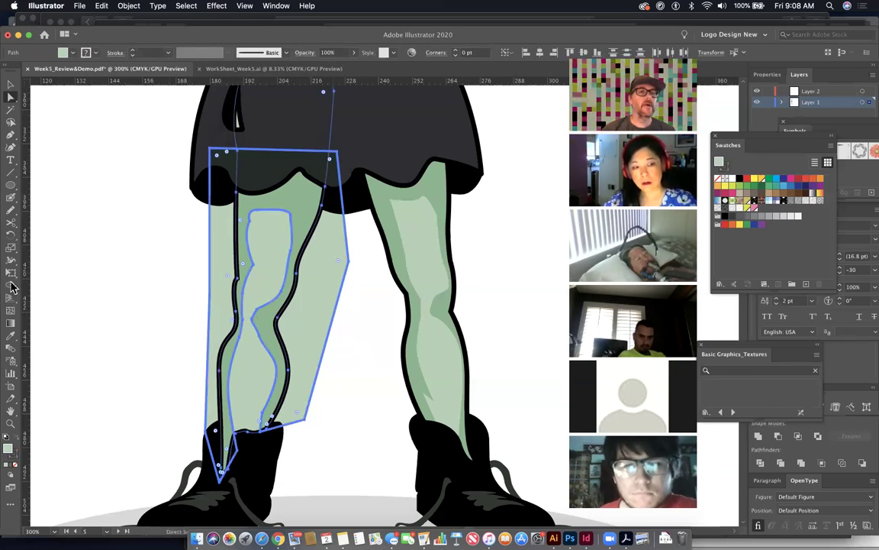
click(10, 287)
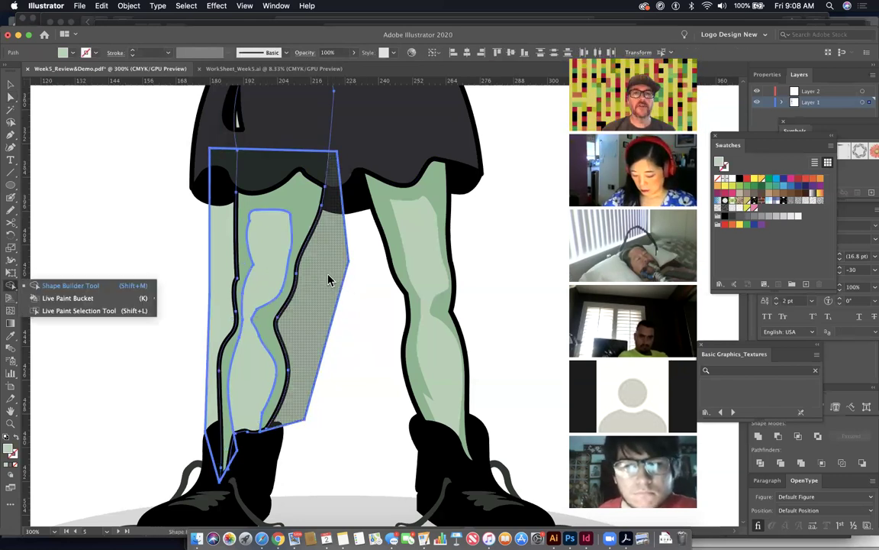
alt+click(328, 281)
alt+click(222, 280)
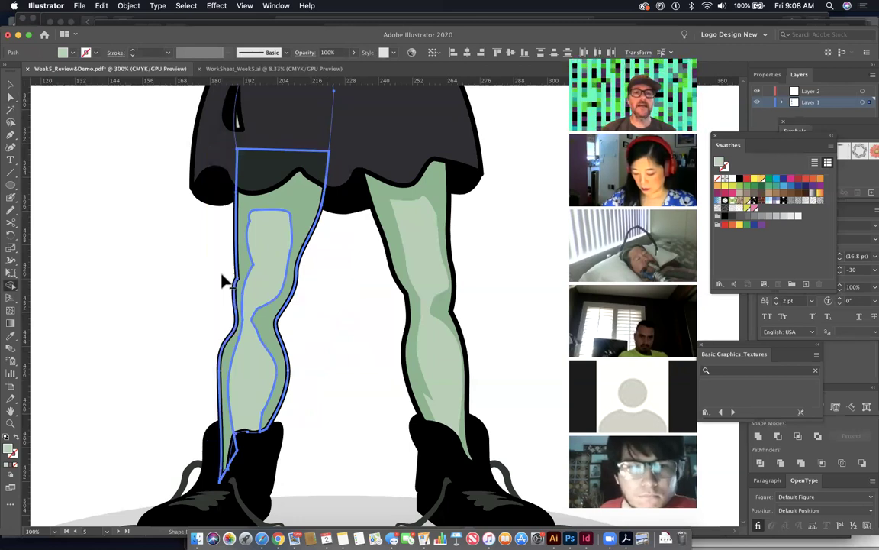
click(10, 98)
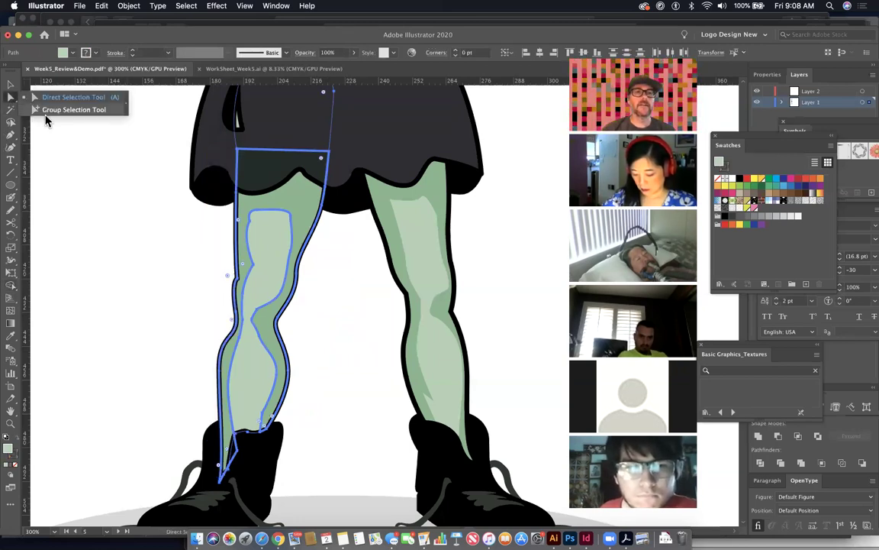
click(359, 265)
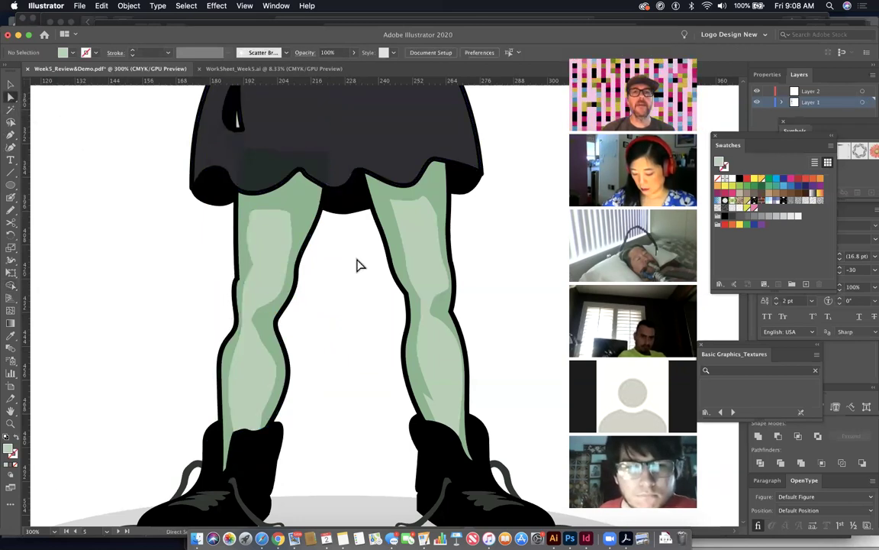
Step: Send the shaded leg, its boot and the ground shadow behind the dress
click(302, 183)
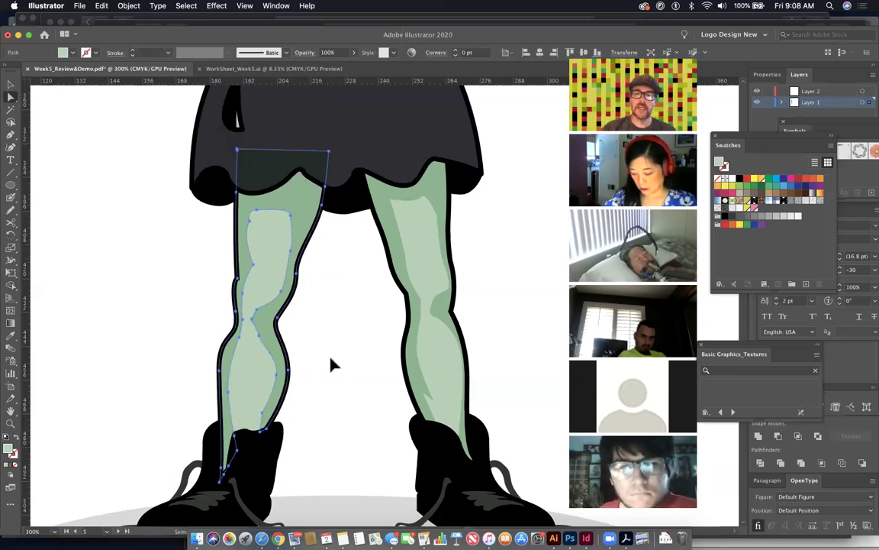
key(super+minus)
key(super+minus)
key(super+minus)
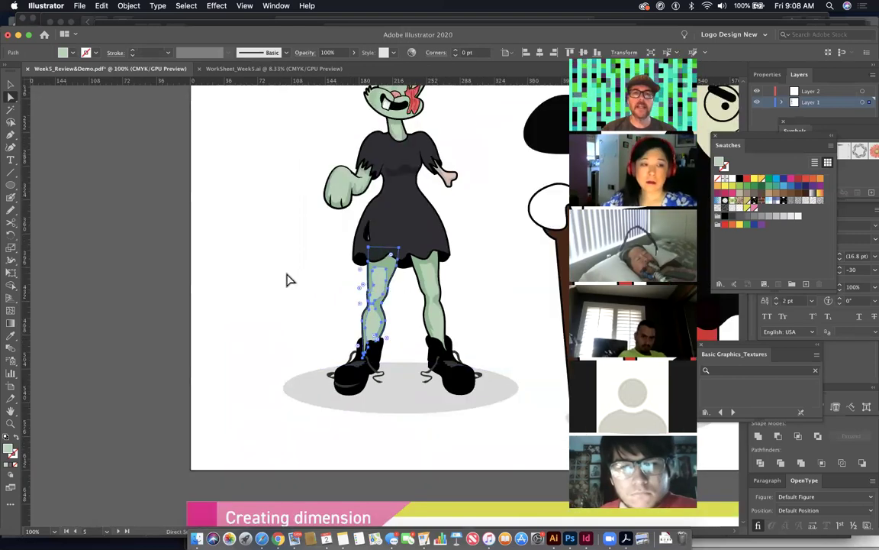
click(110, 178)
click(10, 97)
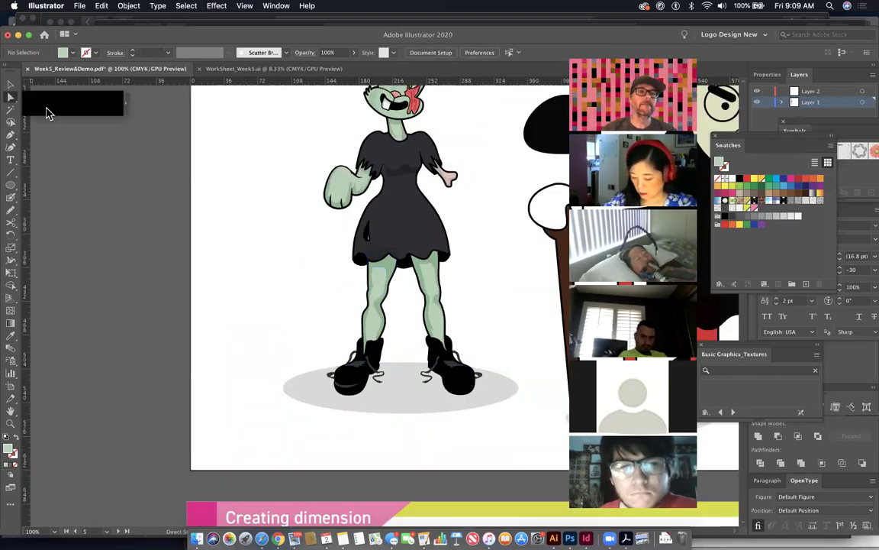
drag(251, 284, 401, 470)
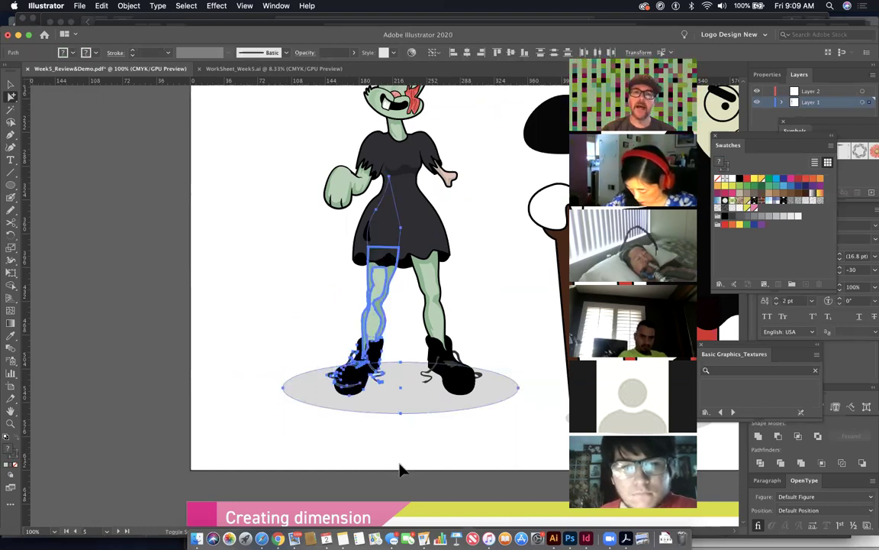
click(492, 286)
Step: Move the black underside of the skirt hem backward so it sits behind the legs
key(z)
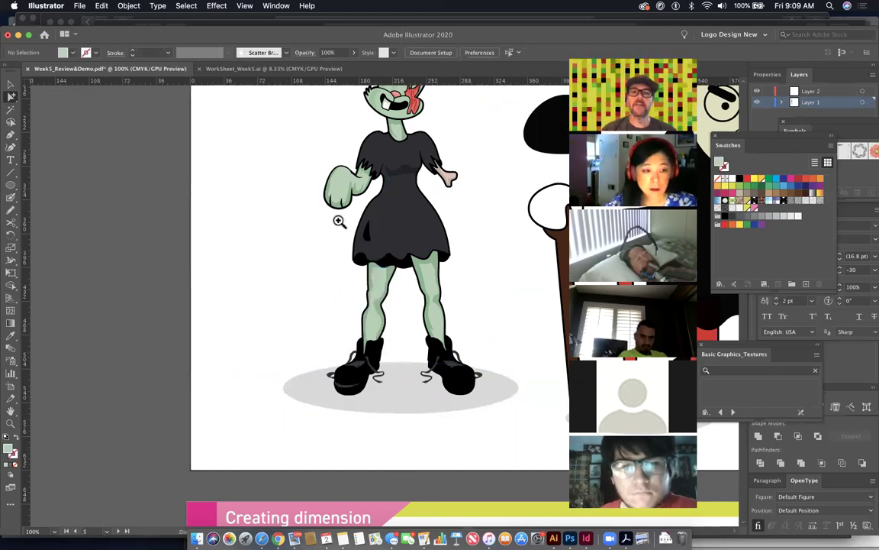
drag(340, 221, 516, 345)
scroll(298, 286, right, 5)
scroll(299, 286, down, 2)
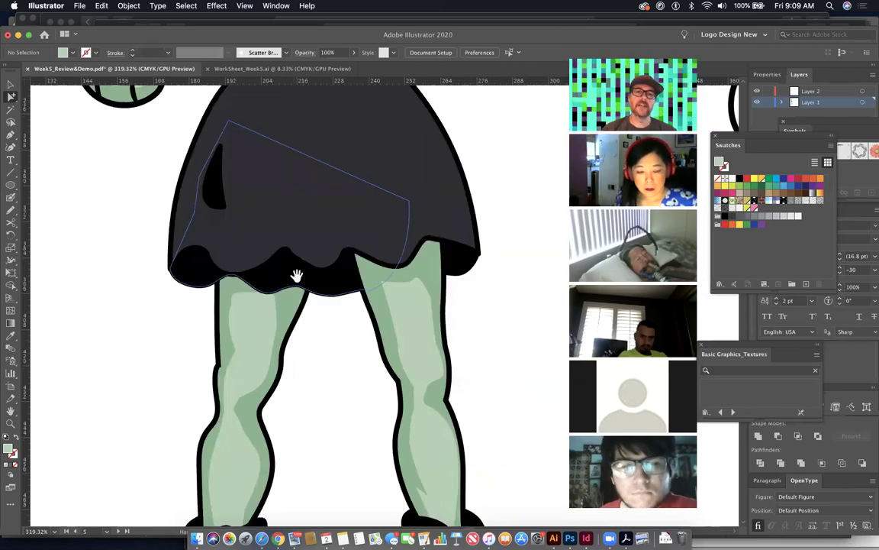
click(291, 267)
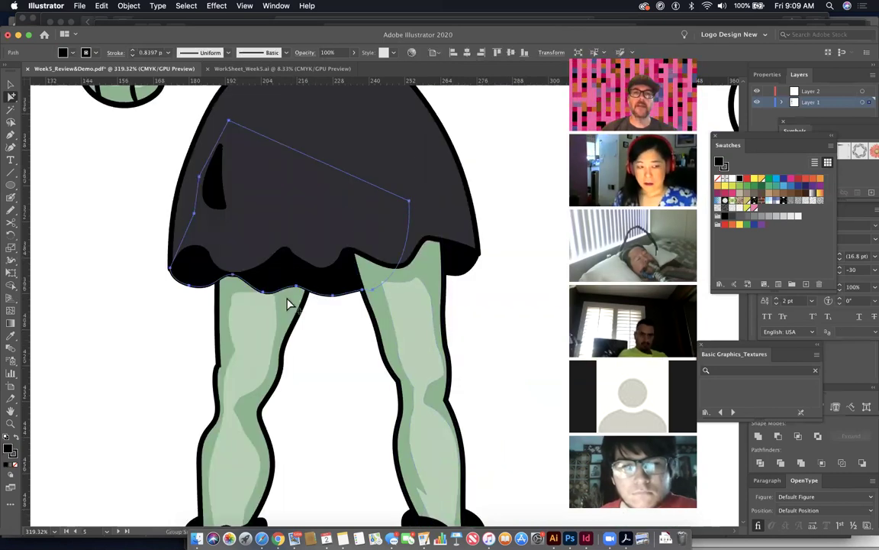
key(super+bracketleft)
click(335, 370)
scroll(378, 340, down, 1)
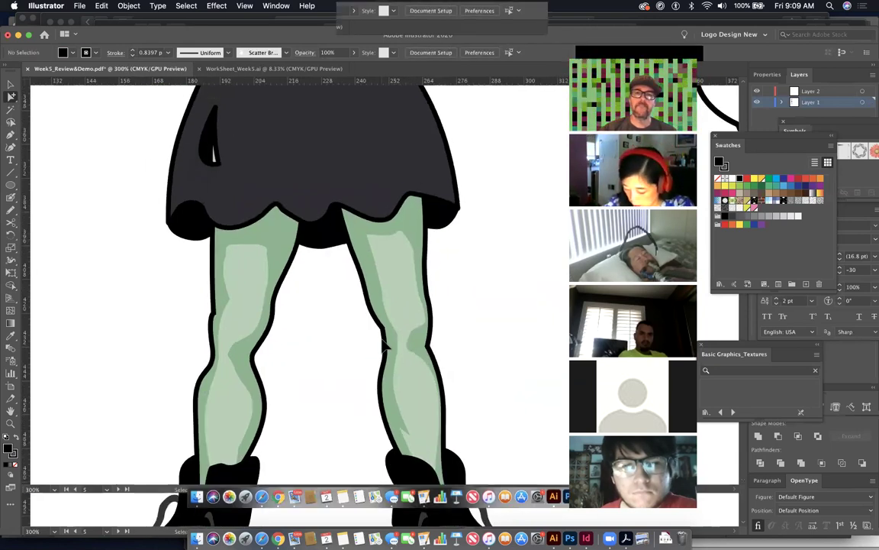
Step: Delete the semi-transparent shading shape from the exposed arm bone, keeping the flat pink base and black outline
scroll(385, 347, down, 3)
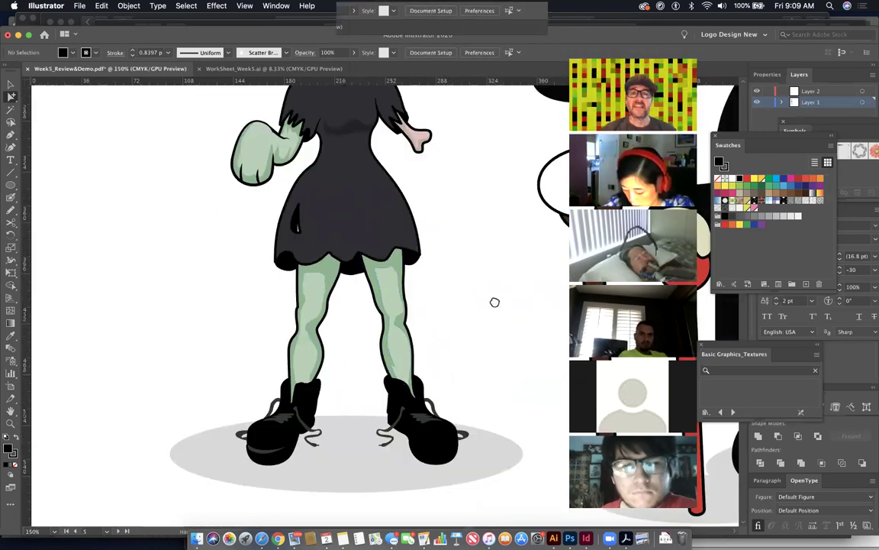
scroll(496, 305, up, 2)
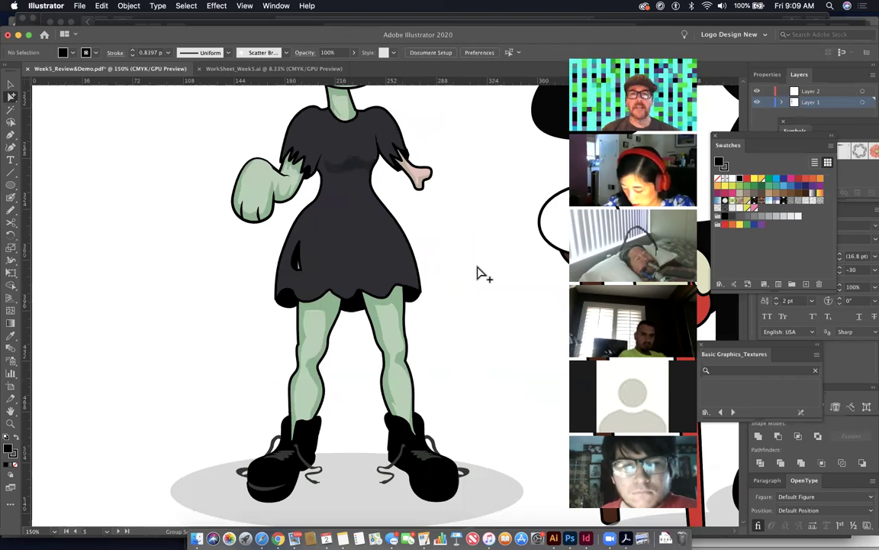
click(429, 165)
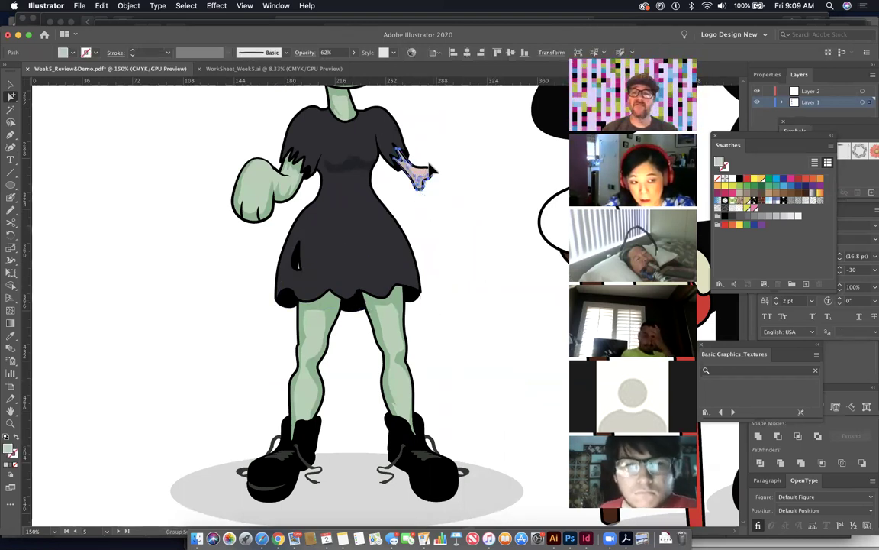
click(439, 181)
drag(419, 174, 259, 269)
scroll(117, 206, right, 10)
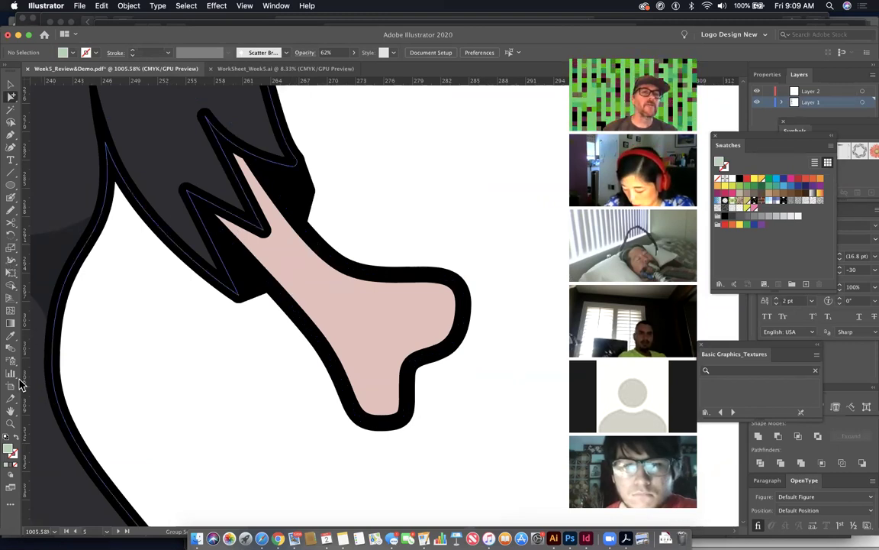
Step: Sample the arm bone's pink with the Eyedropper as the fill color and set the stroke to none
double_click(9, 453)
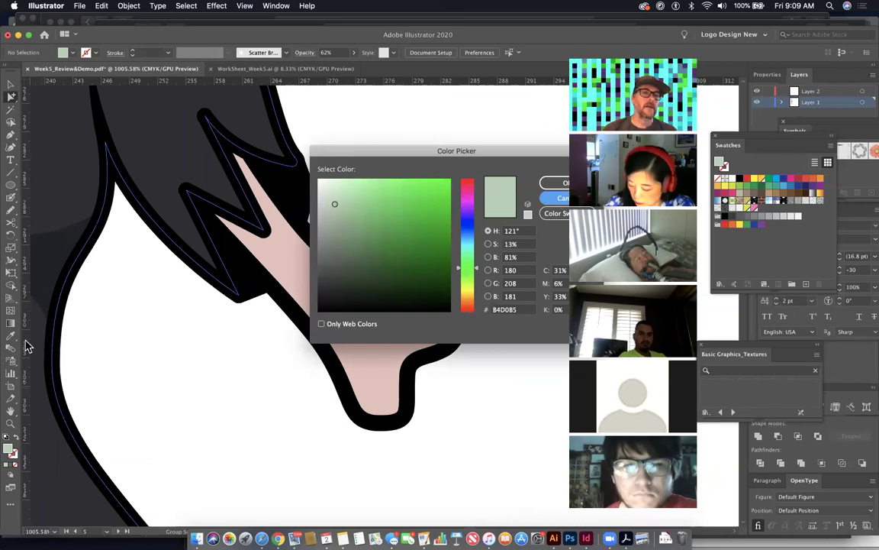
click(558, 200)
key(i)
click(348, 295)
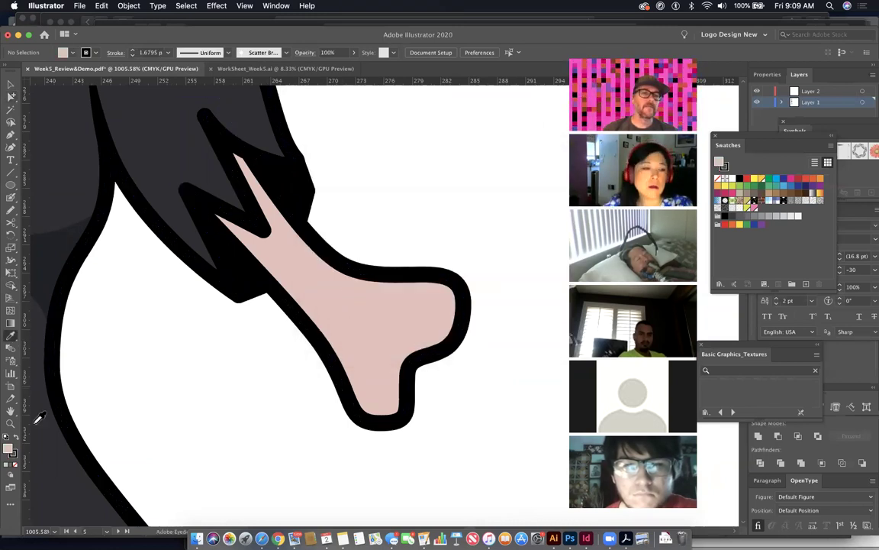
click(17, 465)
click(18, 467)
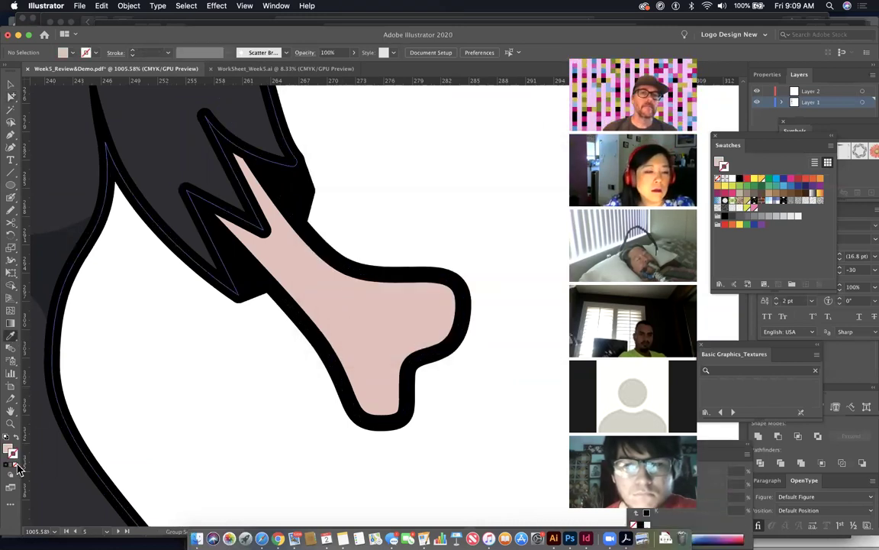
click(141, 412)
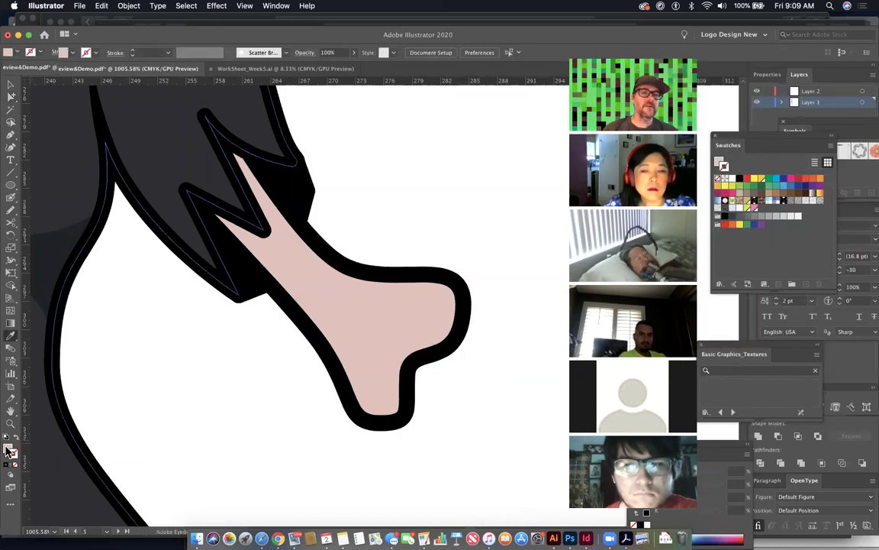
Step: Darken the sampled pink fill to a dusty shadow tone of about C 22, M 47, Y 40, K 1
double_click(8, 450)
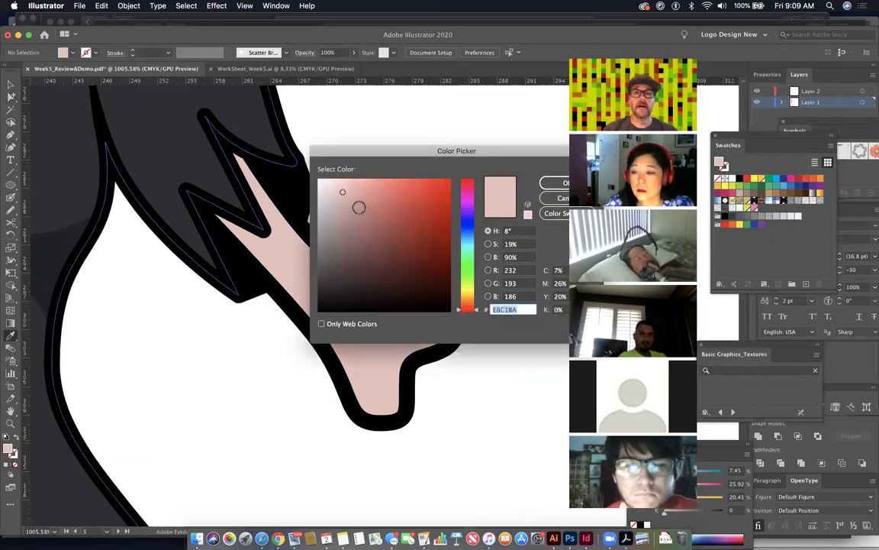
click(359, 207)
click(557, 186)
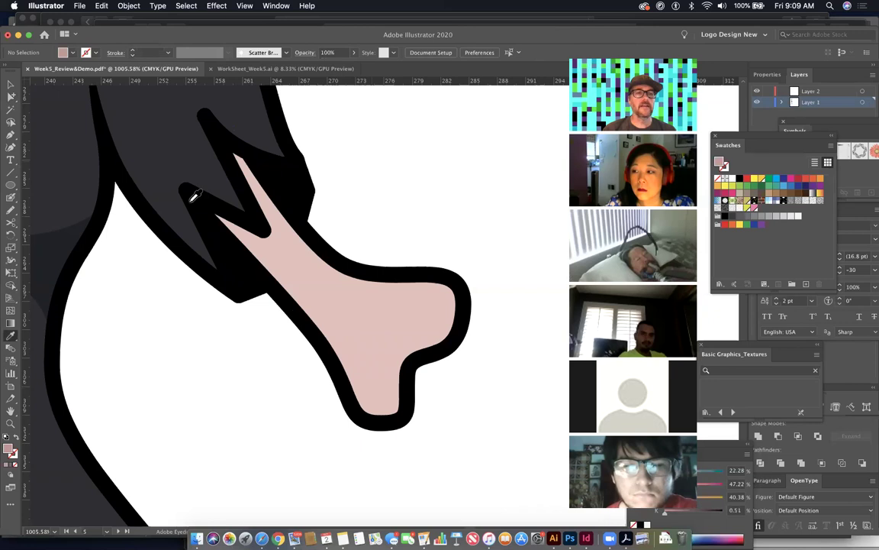
Step: Ready the Pen tool for the bone's shadow and set its blending mode to Multiply at 100% opacity
click(11, 136)
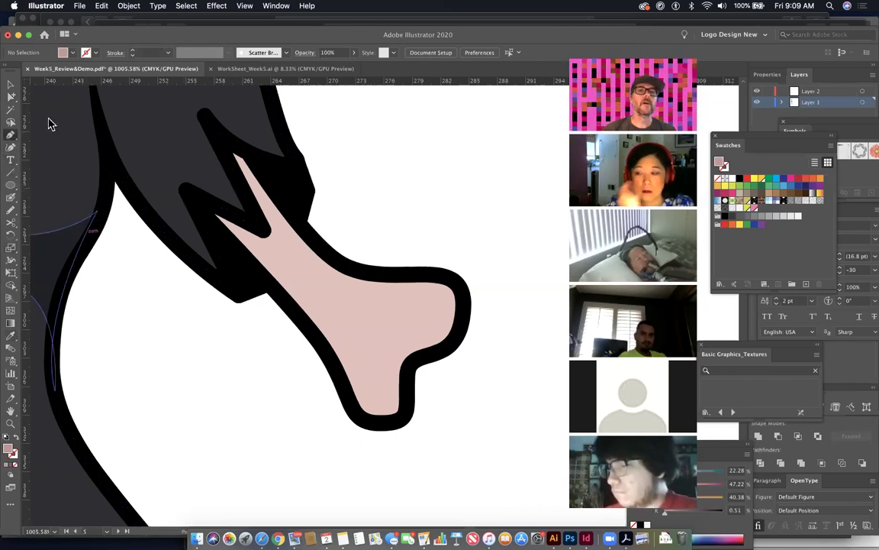
click(305, 53)
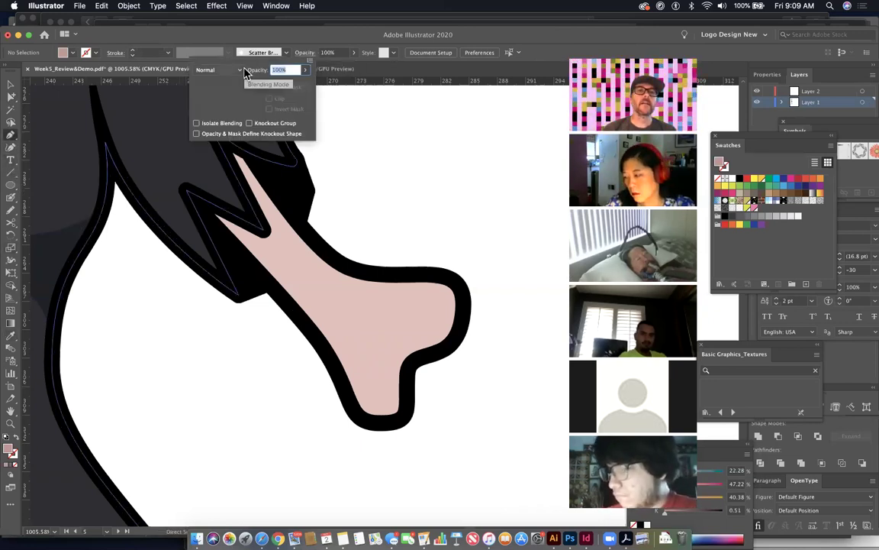
click(240, 69)
click(216, 106)
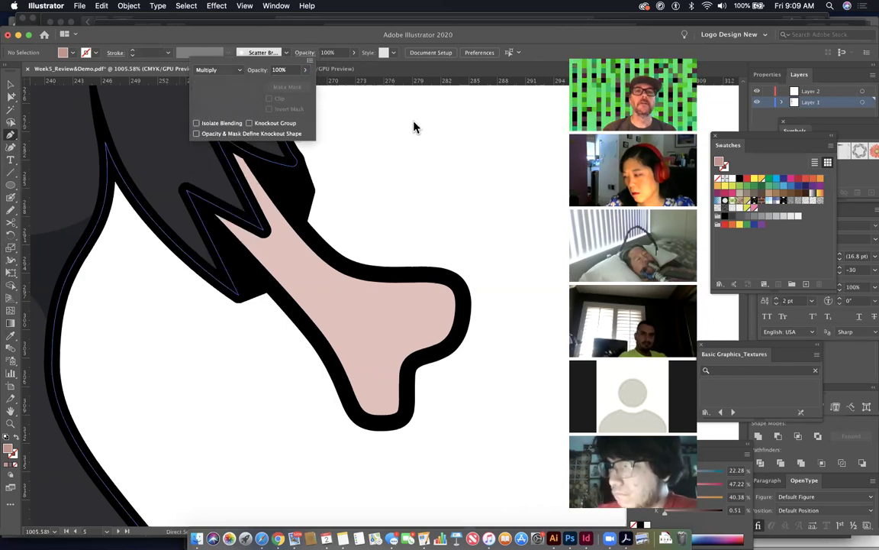
click(414, 128)
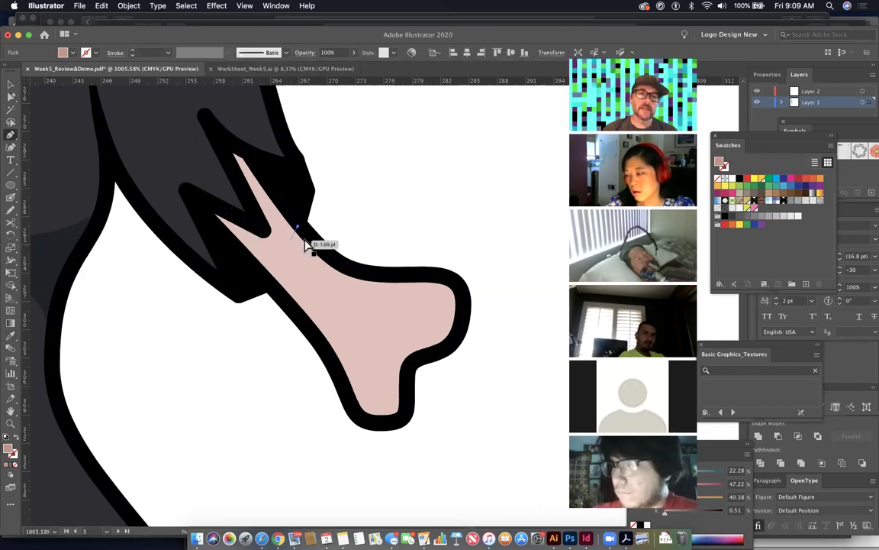
Step: Trace the bone's inner shadow edge with the Pen tool, from a jagged notch near the torn sleeve to the far knob
drag(284, 244, 286, 245)
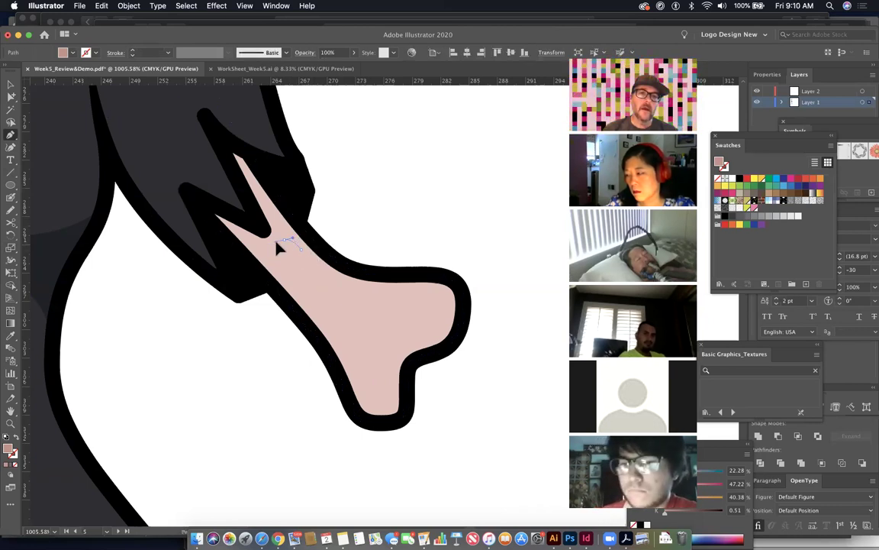
click(301, 277)
click(271, 263)
drag(351, 341, 373, 379)
drag(388, 320, 440, 329)
drag(459, 292, 458, 285)
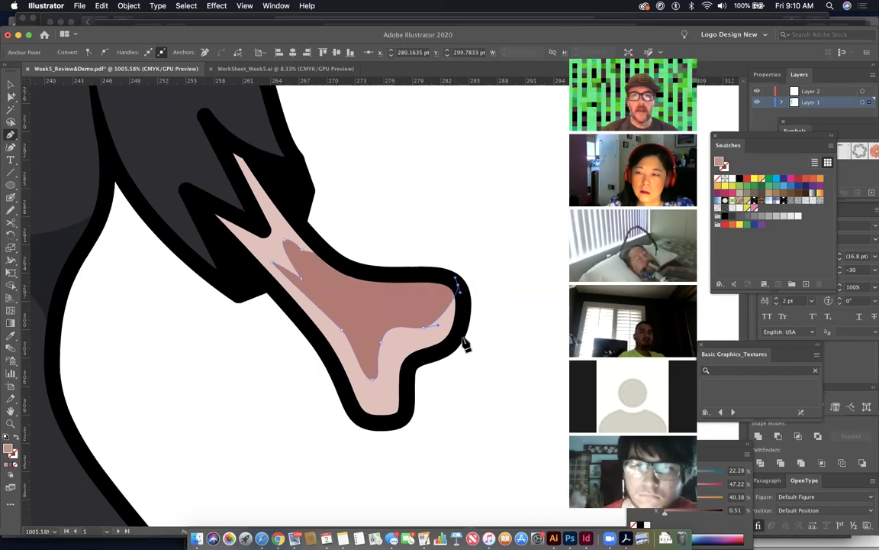
Step: Continue the shadow path around the bone's two end knobs and back along its lower outline to the torn sleeve
drag(463, 346, 364, 422)
click(357, 422)
click(344, 382)
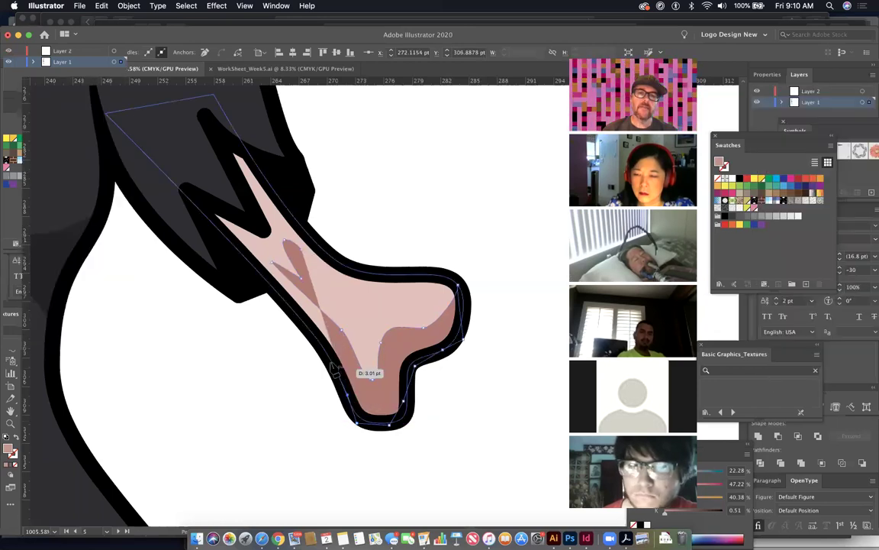
click(298, 327)
click(307, 332)
click(272, 282)
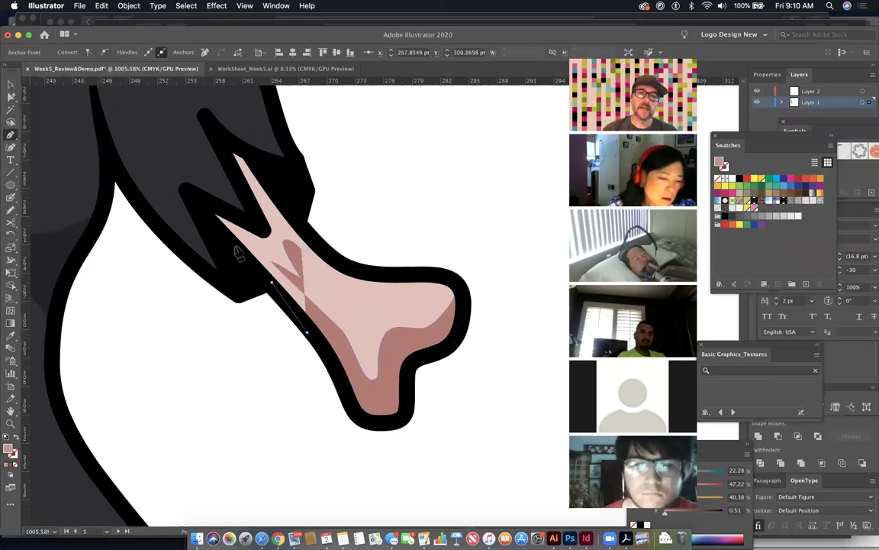
click(234, 245)
Step: Complete the shadow path along the torn sleeve's jagged edge, closing it at the notch's starting anchor, and deselect it
click(206, 204)
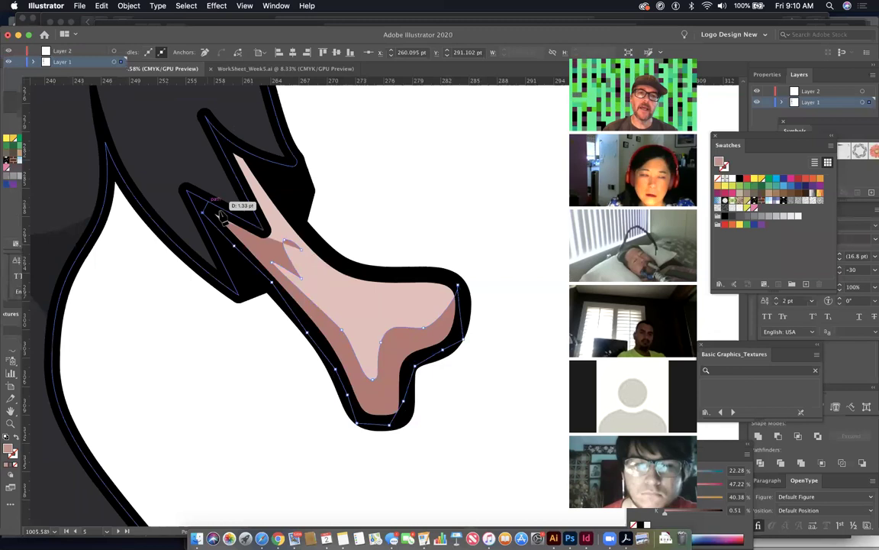
click(264, 232)
click(250, 193)
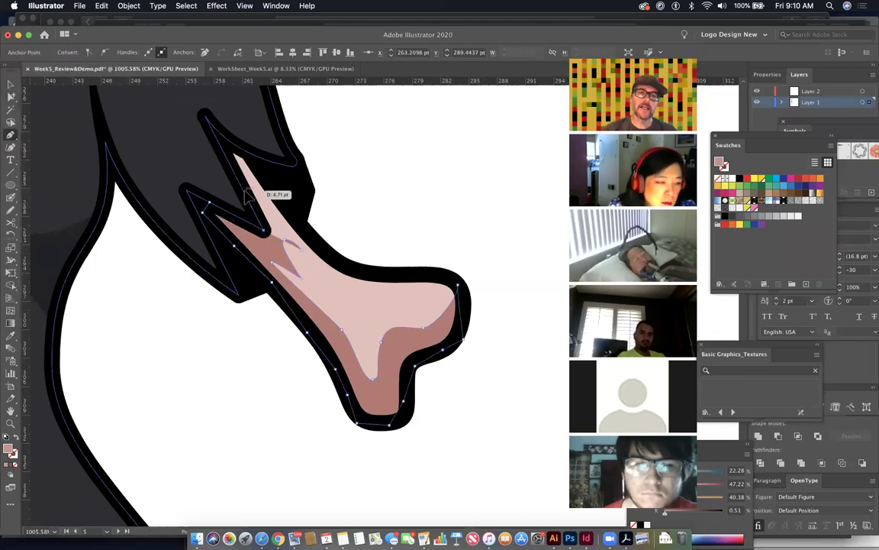
click(227, 147)
click(257, 153)
click(288, 195)
click(303, 227)
click(303, 252)
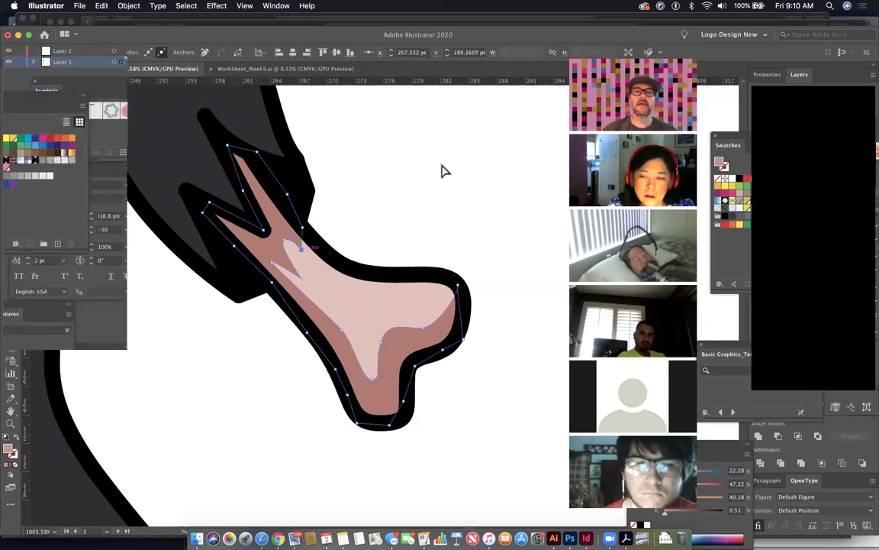
super+click(442, 166)
Step: Round the shadow's sharp corner where the notch meets the bone's upper outline
key(super+minus)
key(super+minus)
key(super+minus)
key(super+minus)
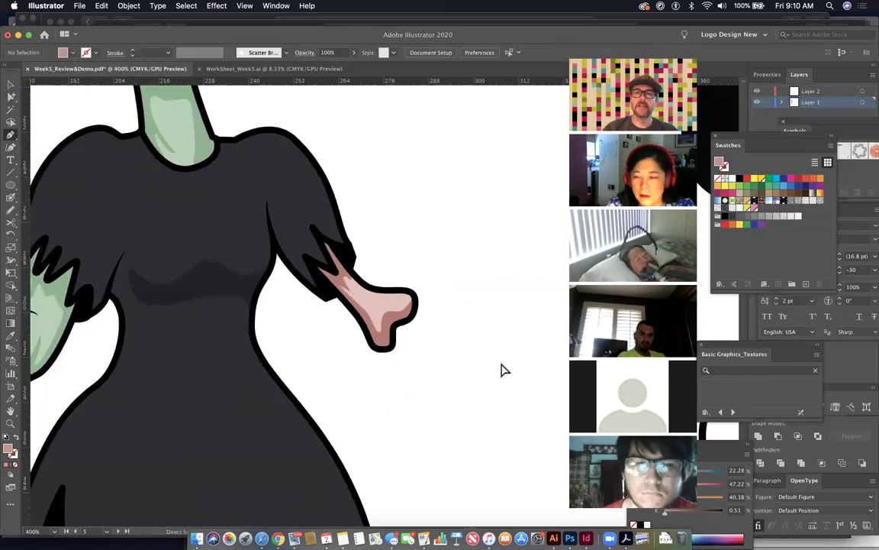
mouse_move(334, 261)
mouse_down()
mouse_move(506, 363)
mouse_move(410, 326)
mouse_move(320, 256)
mouse_up()
drag(255, 209, 364, 277)
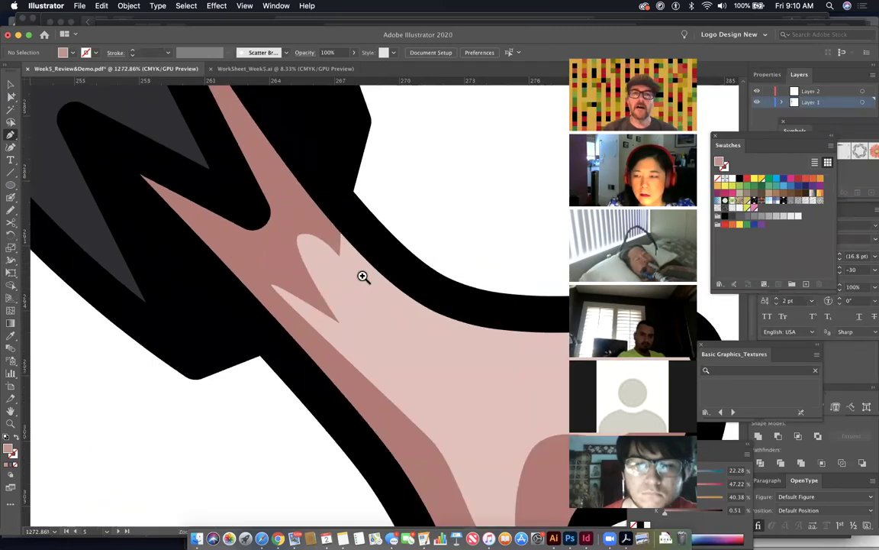
click(348, 259)
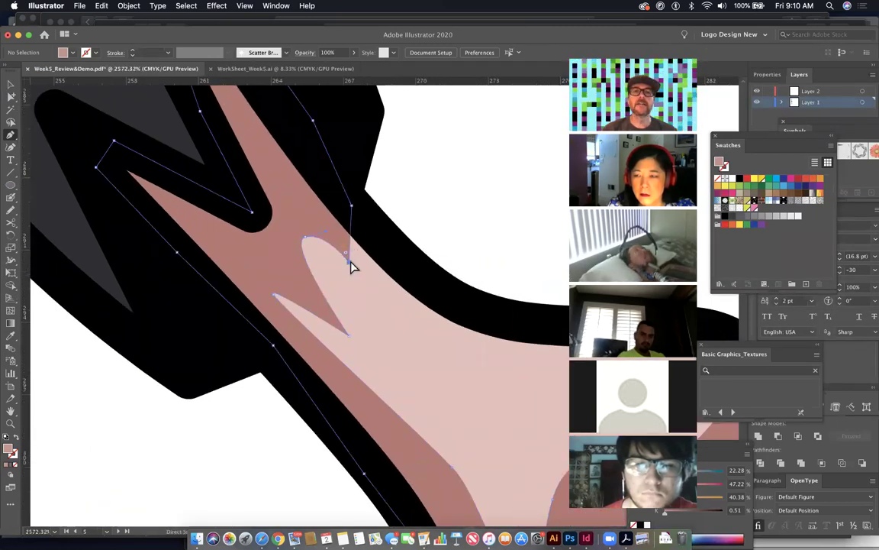
drag(348, 250, 343, 245)
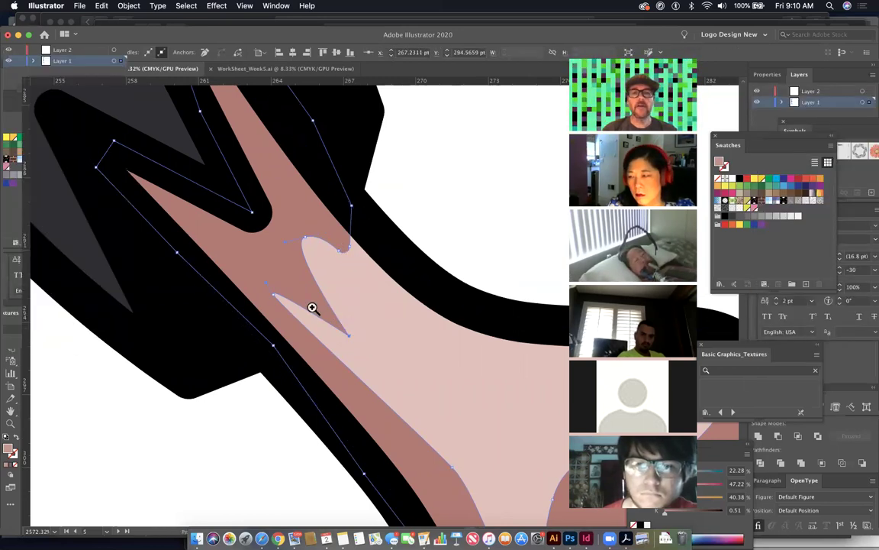
Step: Blunt the shadow notch's pointed tip by adding an anchor on each side and deleting the tip anchor
drag(310, 308, 500, 391)
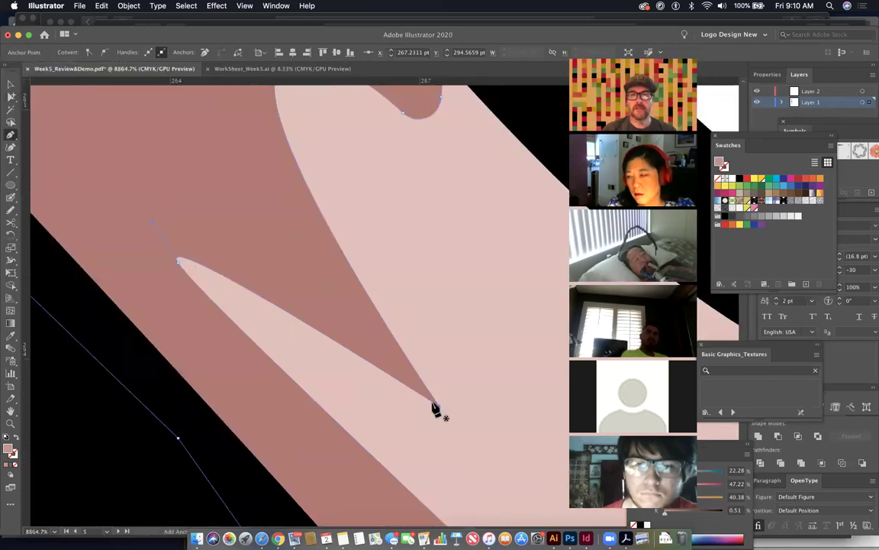
click(405, 354)
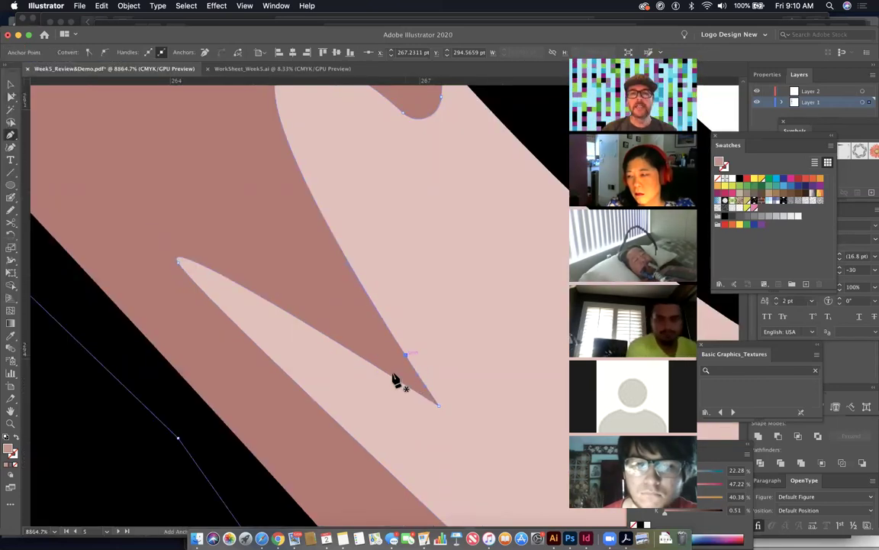
click(391, 375)
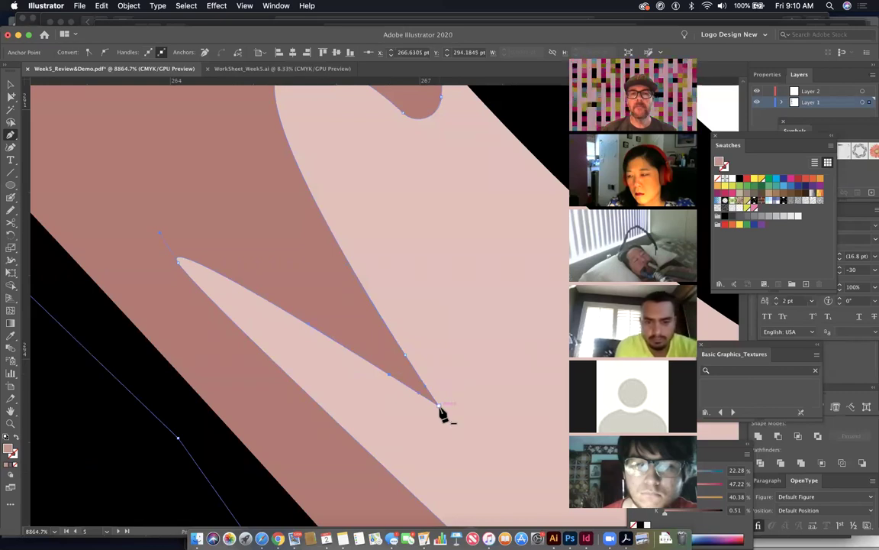
click(439, 406)
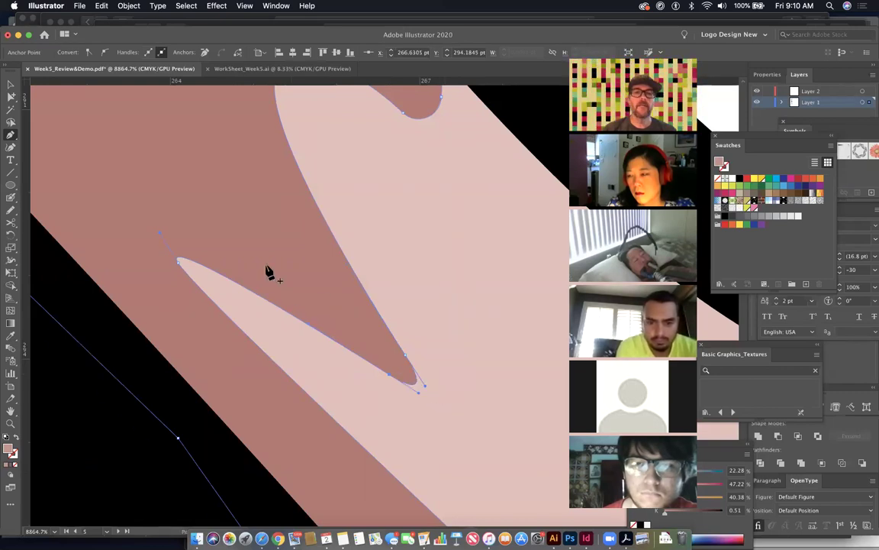
Step: Nudge the shadow path's anchor on the inner side of the bone's lower knob slightly outward
key(super+minus)
key(super+minus)
key(super+minus)
key(super+minus)
key(super+minus)
key(super+minus)
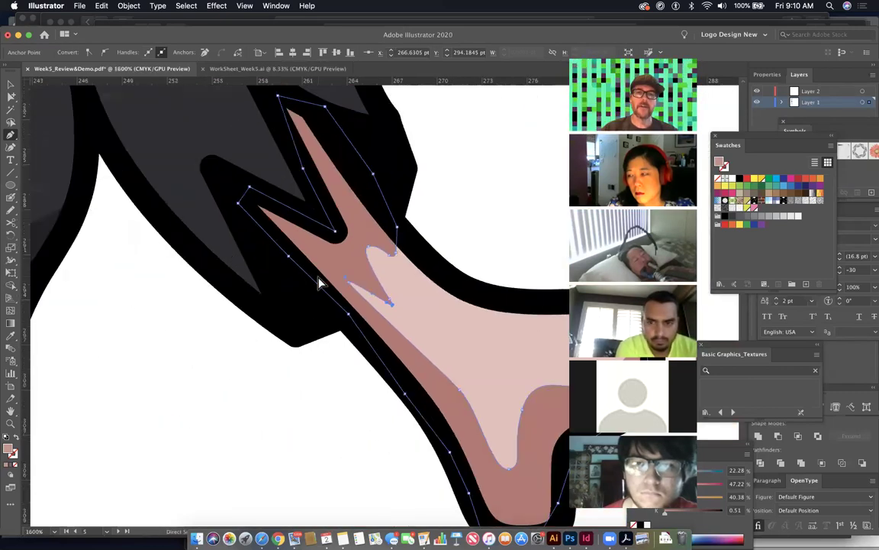
scroll(321, 283, right, 5)
scroll(321, 282, down, 3)
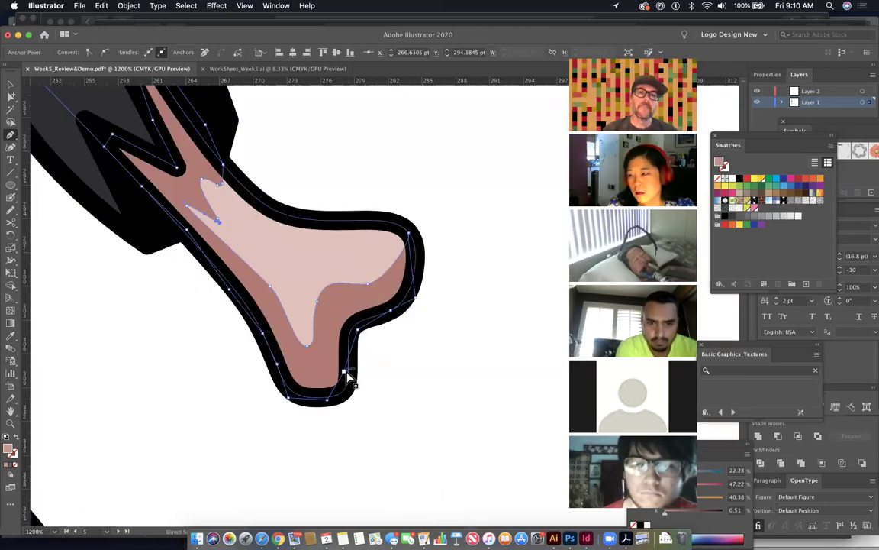
drag(344, 373, 347, 377)
drag(406, 387, 404, 386)
Step: Draw a small pointed accent shadow across the middle of the bone with the Pen tool and deselect it
click(265, 245)
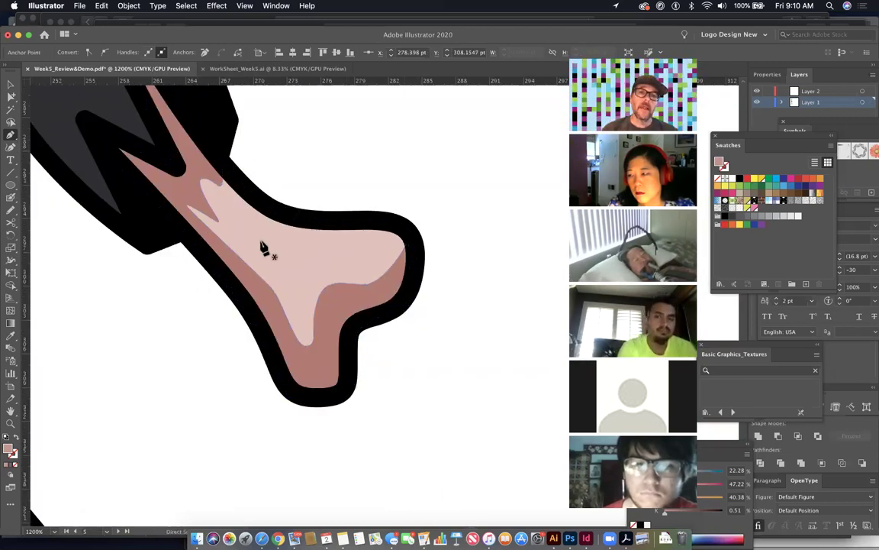
click(305, 276)
click(349, 262)
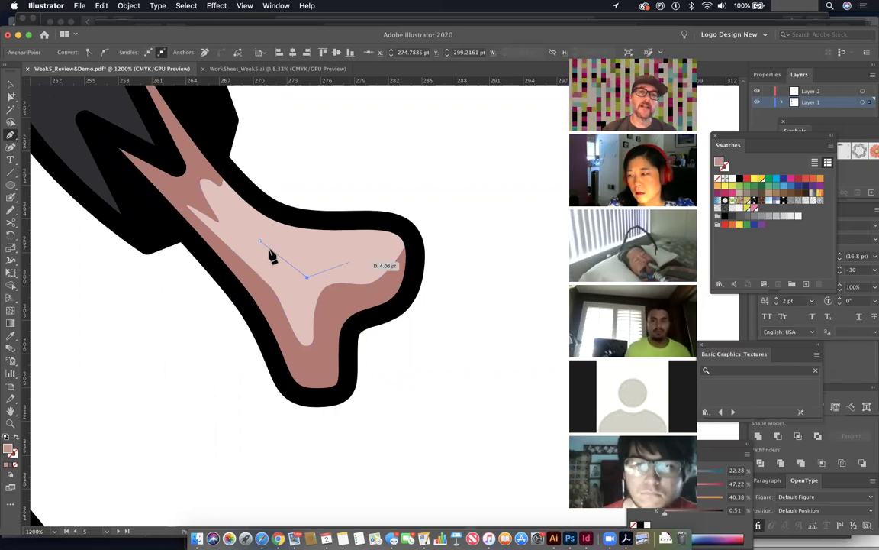
drag(241, 217, 238, 219)
key(super+shift+a)
Step: Review the shaded arm bone up close and in the context of the whole zombie rabbit
key(super+minus)
key(super+minus)
key(super+minus)
key(super+minus)
key(super+minus)
key(super+minus)
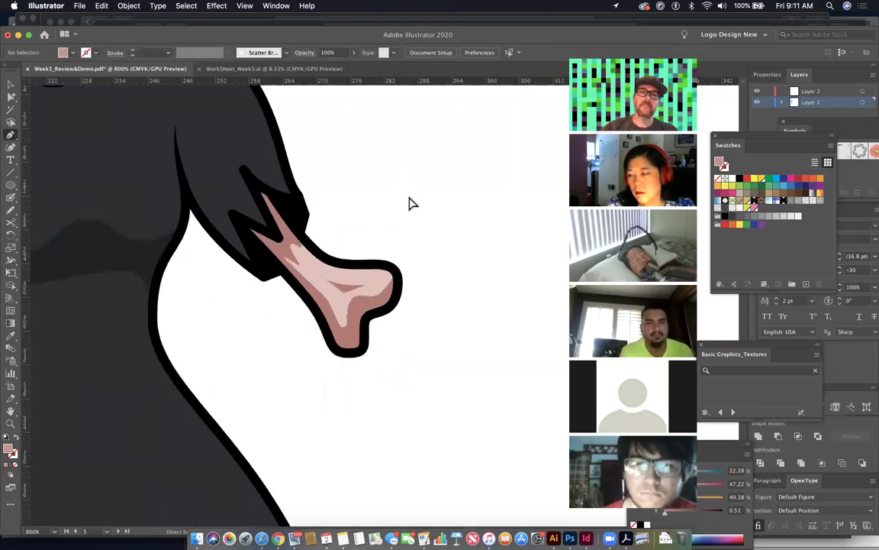
drag(424, 250, 427, 200)
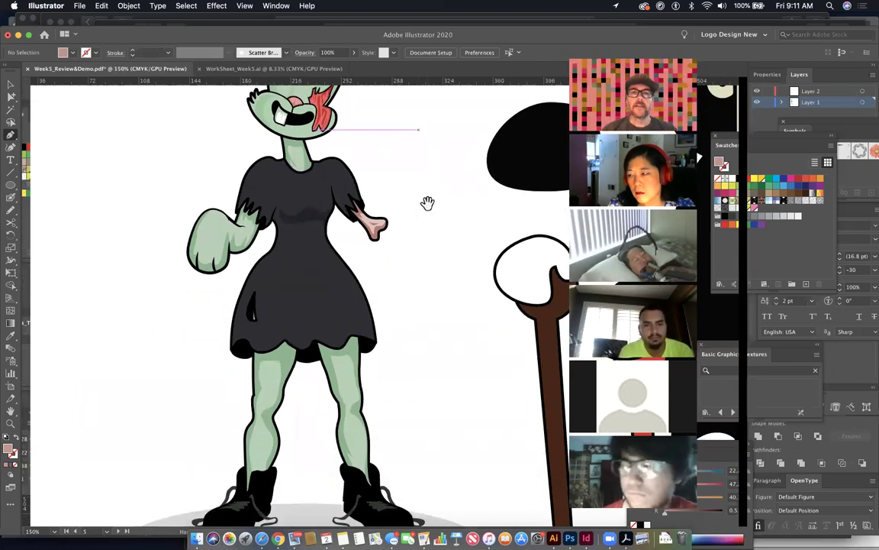
key(super+minus)
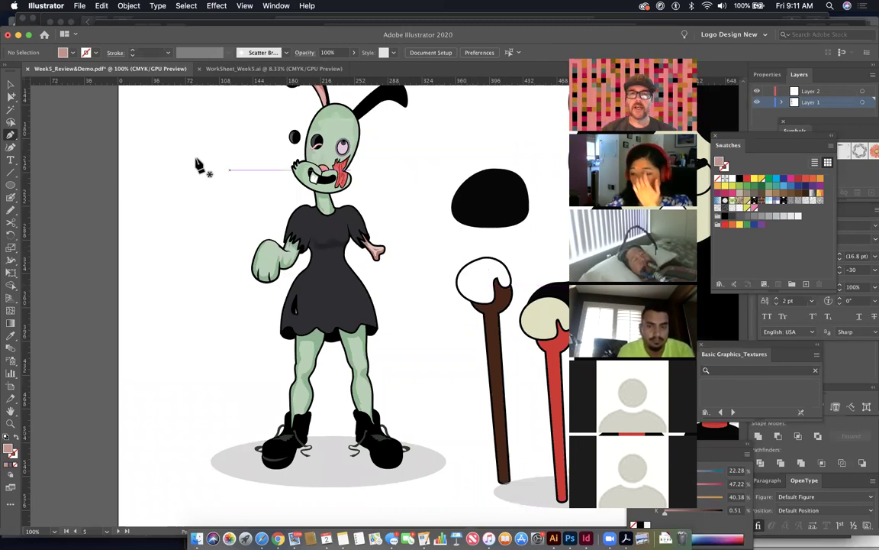
key(a)
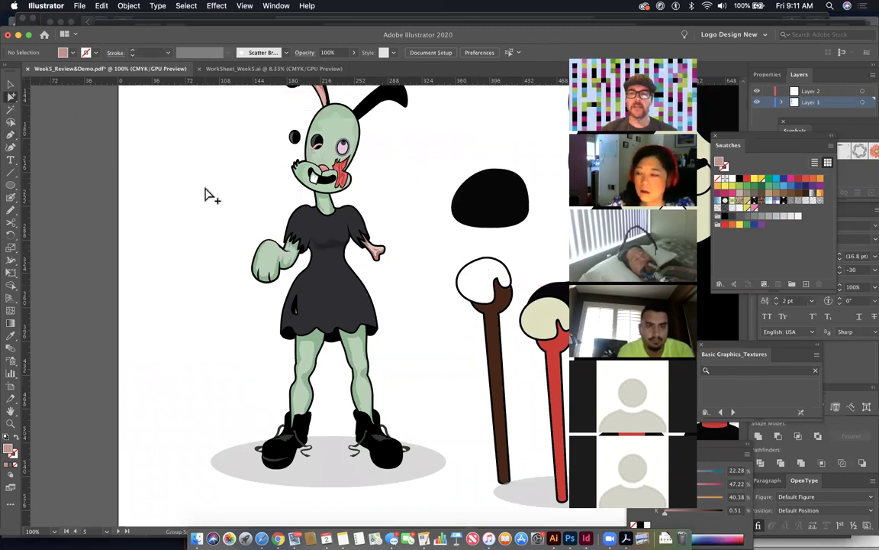
click(269, 263)
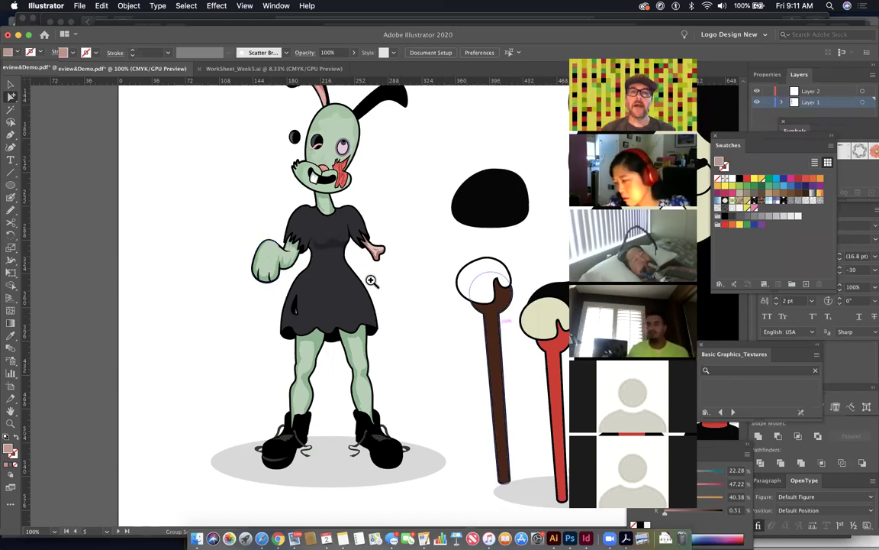
drag(360, 229, 525, 329)
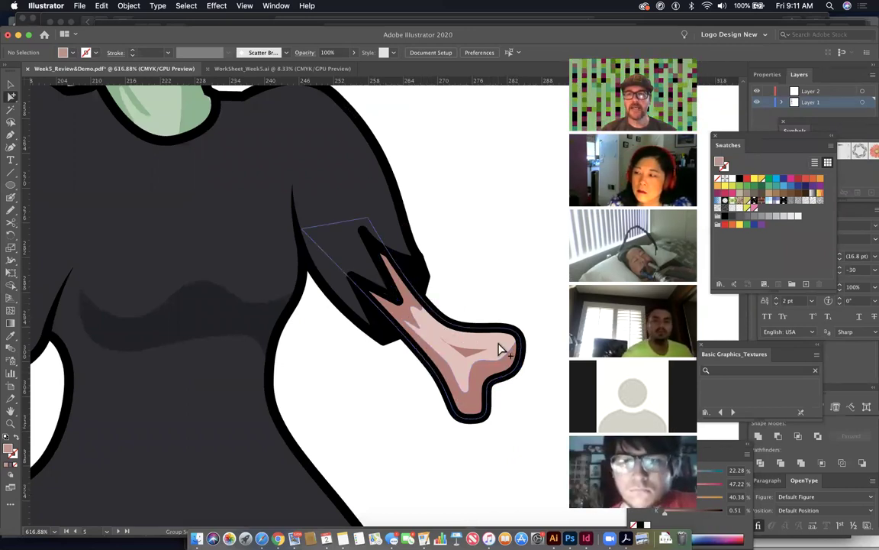
key(space)
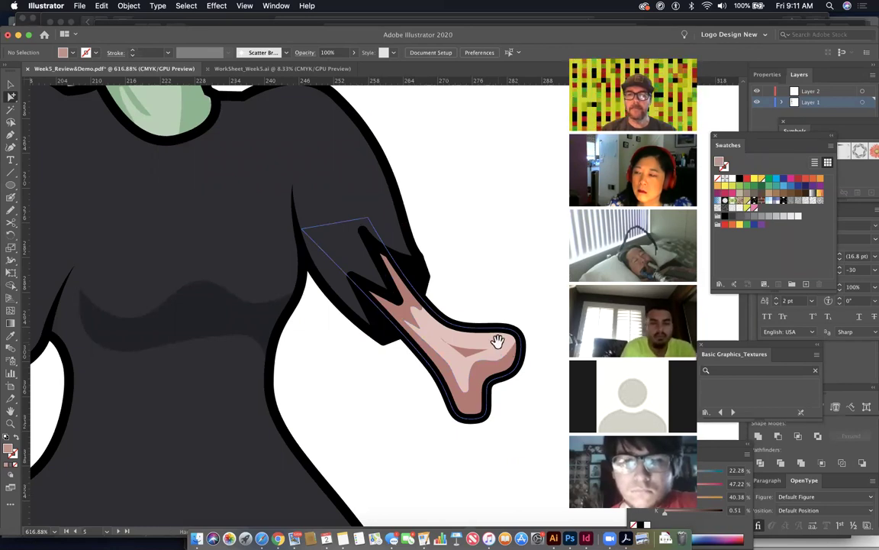
scroll(499, 350, down, 10)
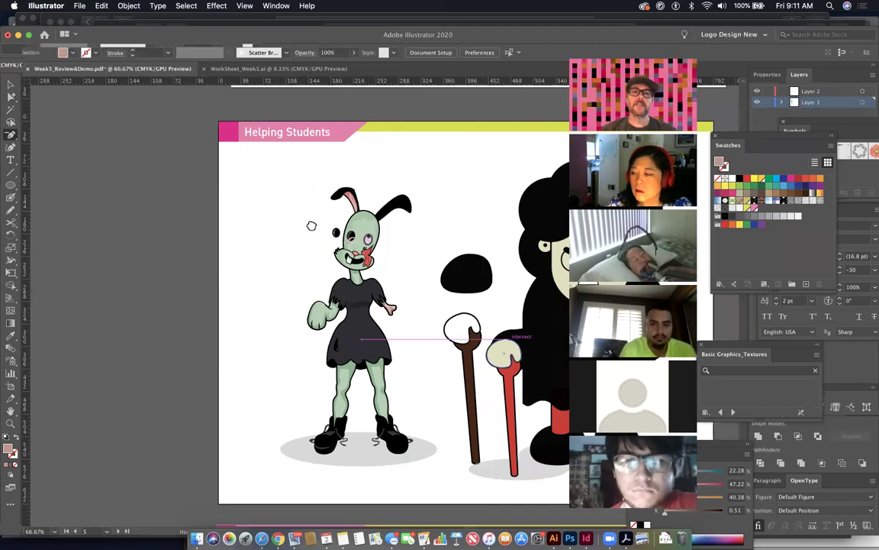
Step: Go to the Creating dimension page showing how a rectangle becomes a cube character
scroll(311, 226, down, 5)
scroll(312, 226, right, 3)
scroll(306, 256, down, 5)
scroll(306, 256, left, 3)
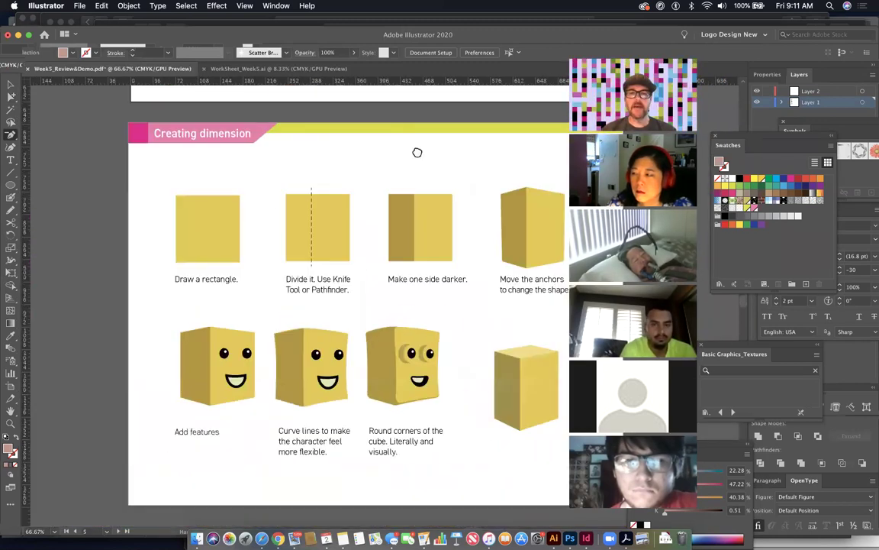
scroll(365, 140, right, 2)
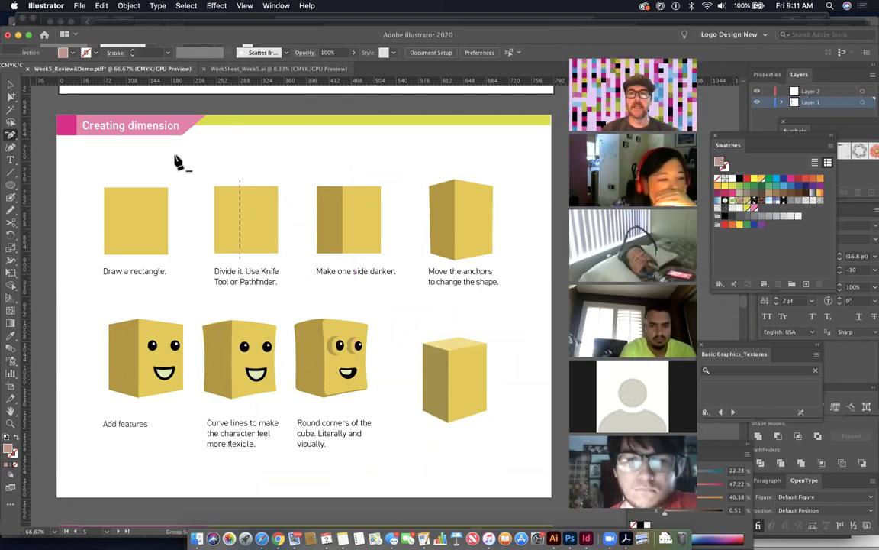
Step: Pull the left section out of the "Draw a rectangle" example and undo the move
click(11, 97)
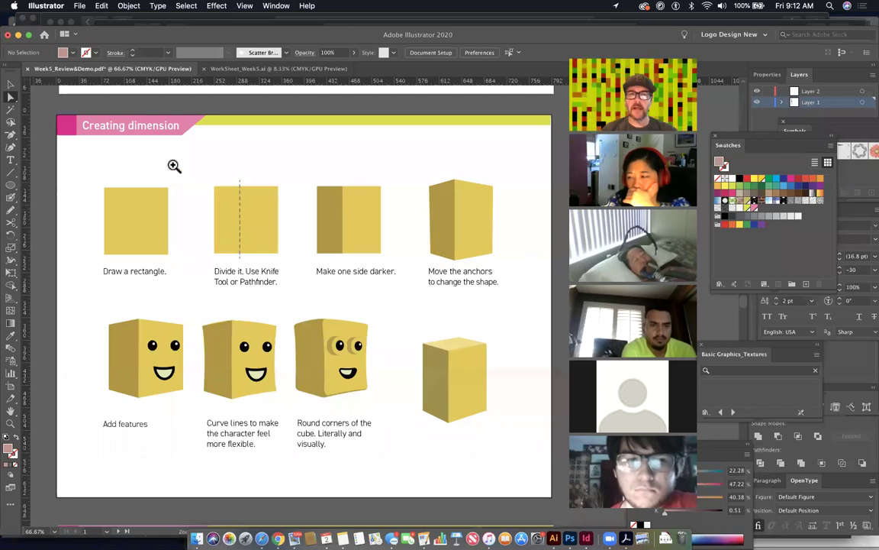
drag(237, 197, 307, 253)
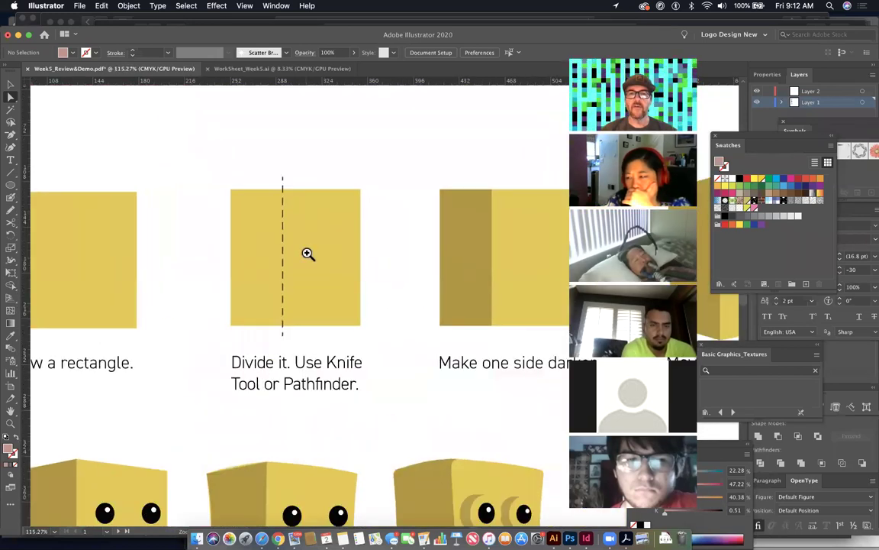
scroll(241, 300, left, 5)
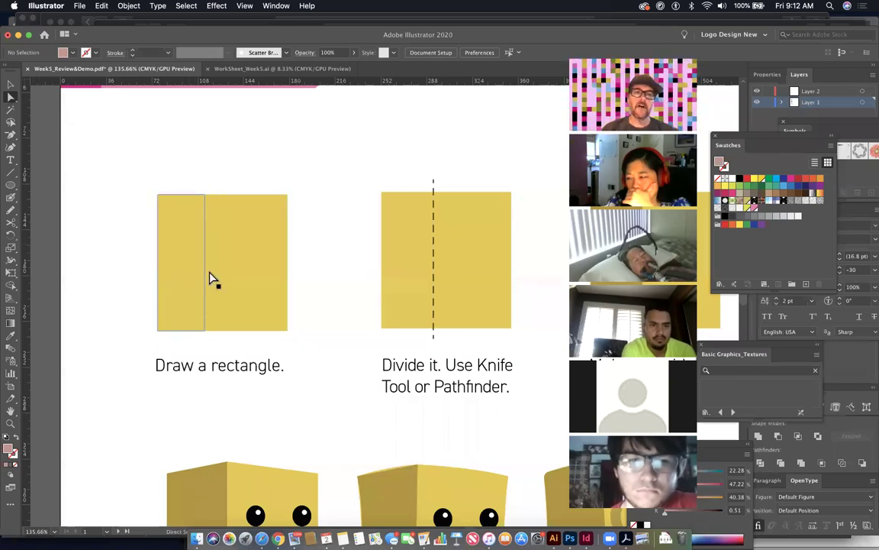
drag(193, 273, 137, 257)
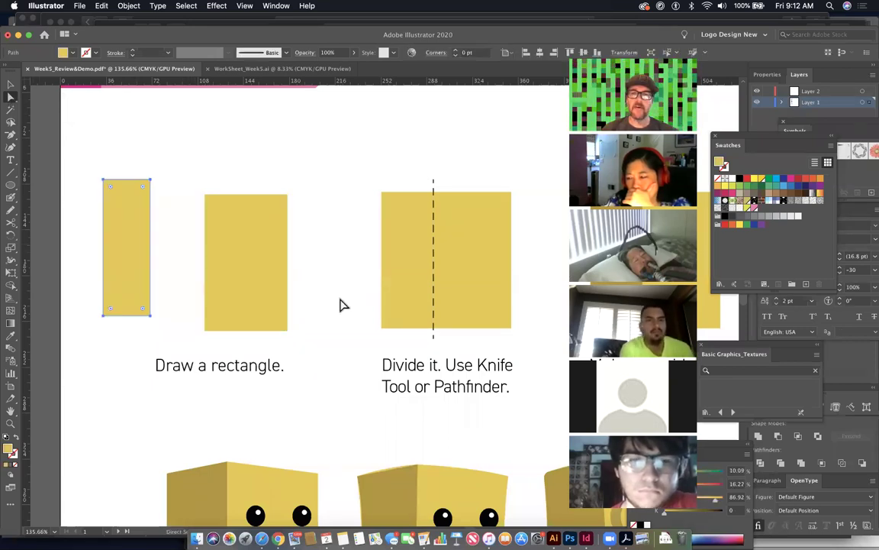
key(super+z)
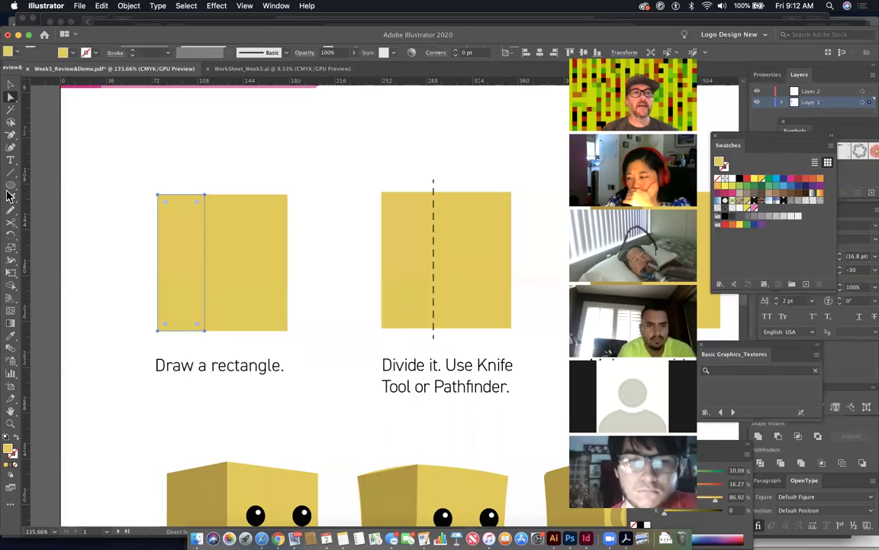
click(11, 186)
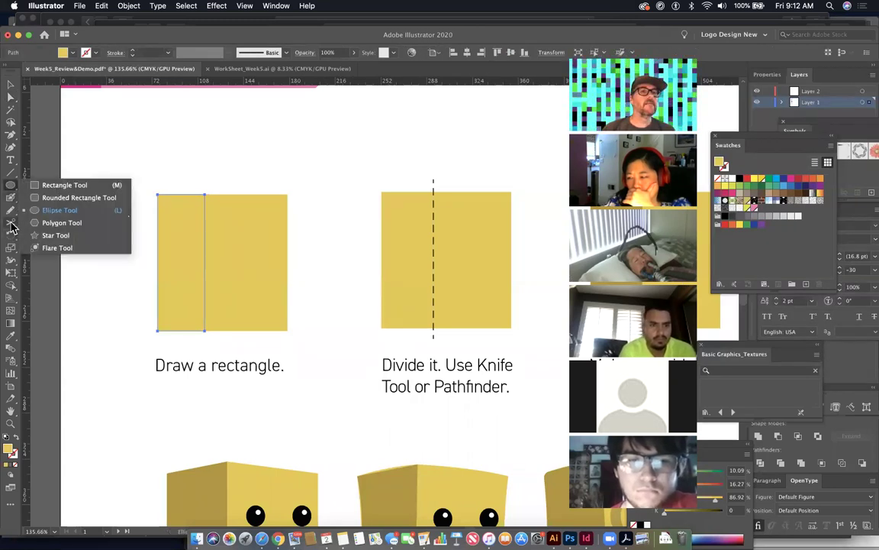
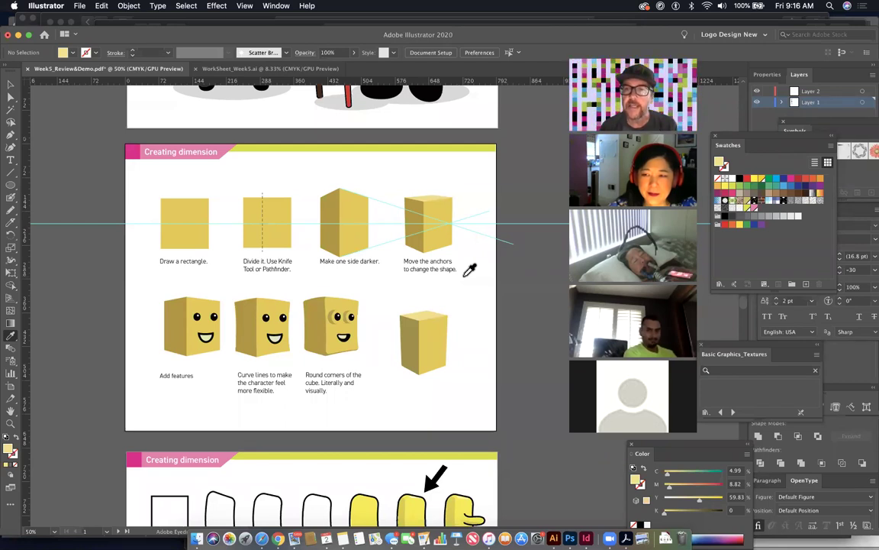
Step: Go to the next Creating dimension page with the yellow character and its shape-building sequence
scroll(380, 380, down, 7)
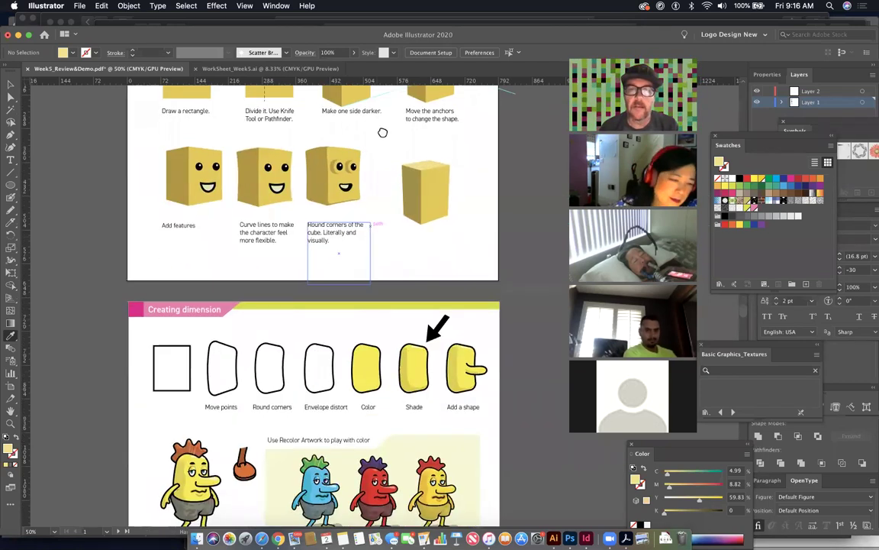
Step: Duplicate the plain rectangle at the start of the shape-building sequence and place the copy straight below the original
drag(260, 272, 301, 313)
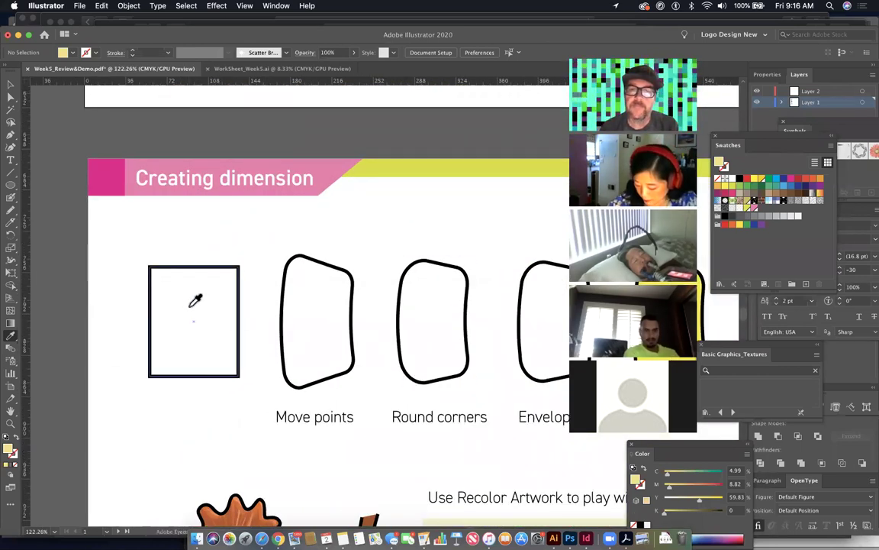
click(9, 99)
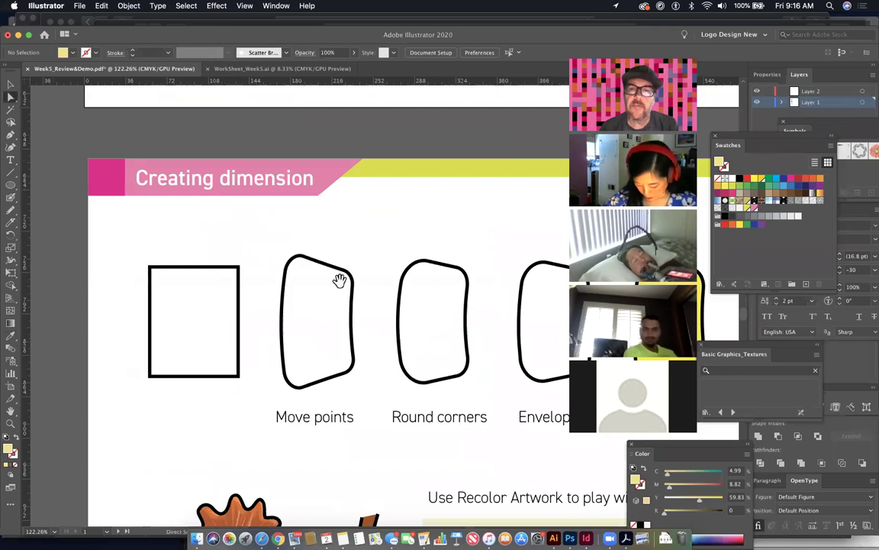
scroll(294, 269, right, 3)
scroll(295, 269, down, 1)
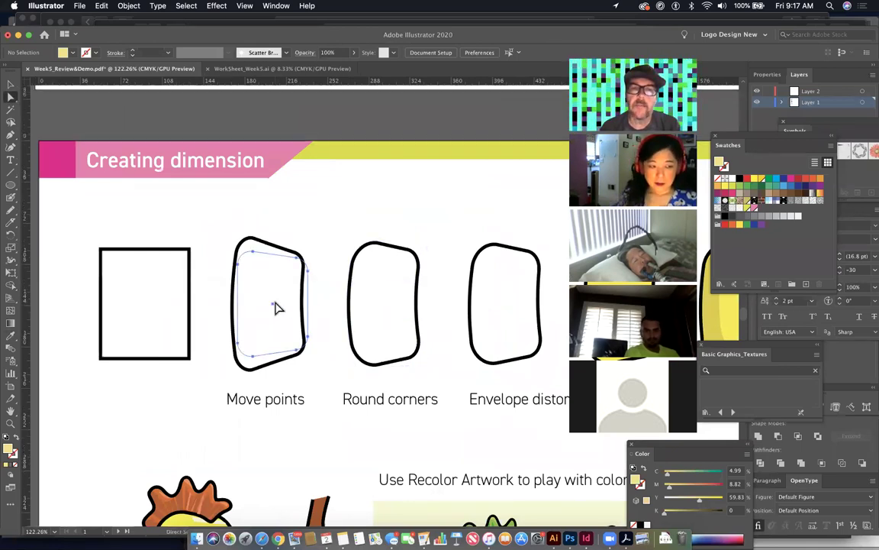
click(282, 268)
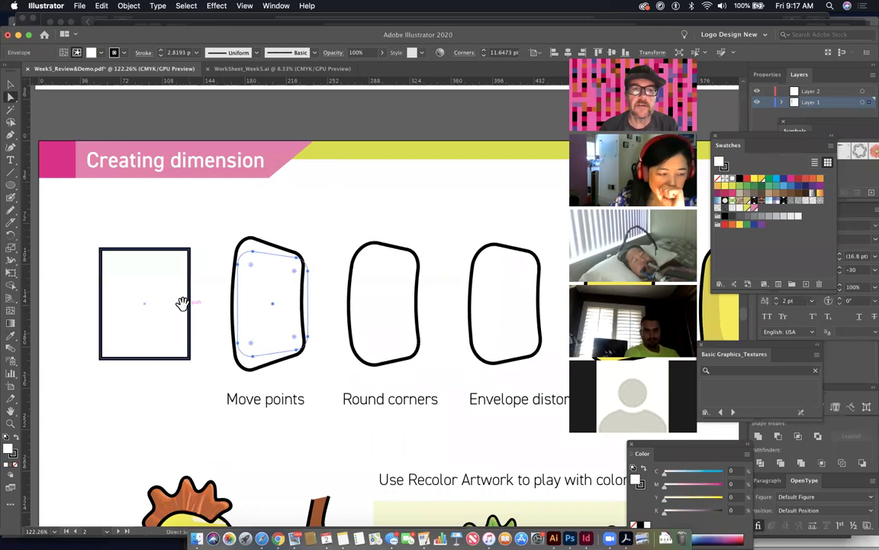
scroll(304, 292, left, 5)
key(shift+e)
click(12, 97)
drag(11, 97, 63, 112)
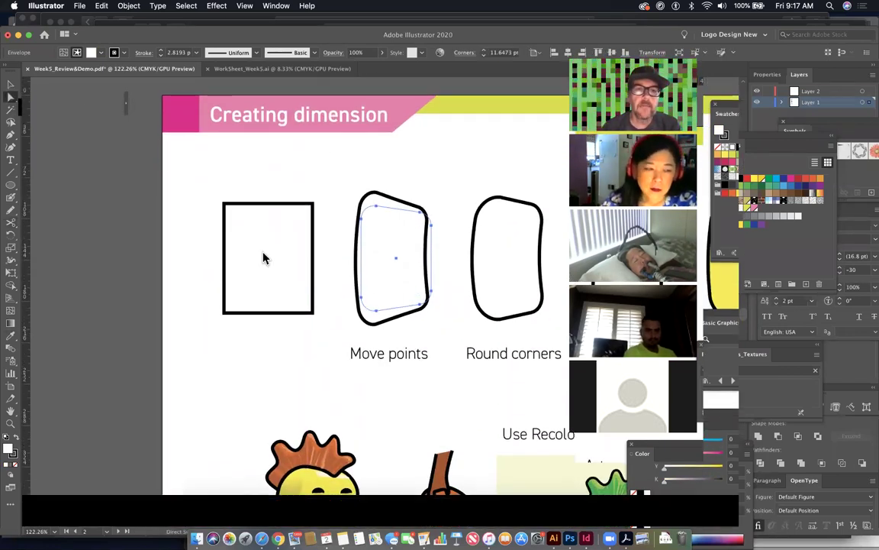
drag(249, 345, 303, 248)
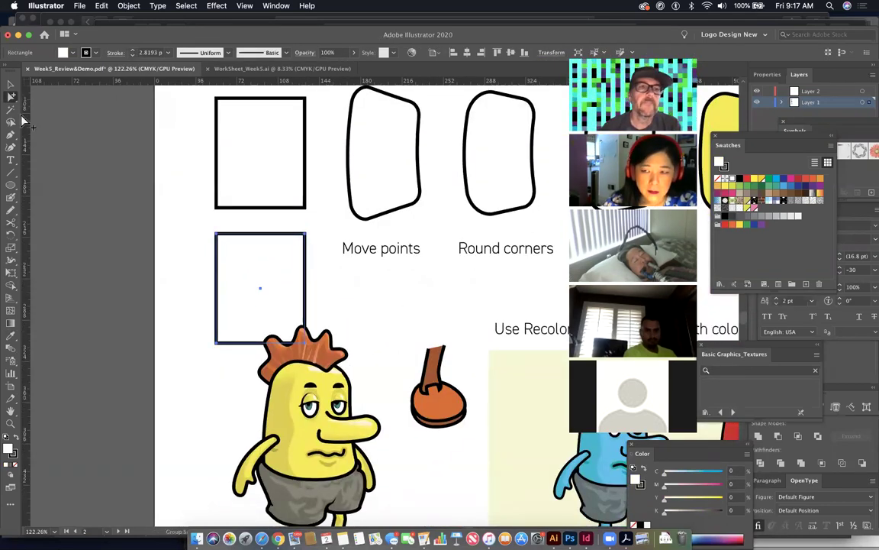
double_click(11, 98)
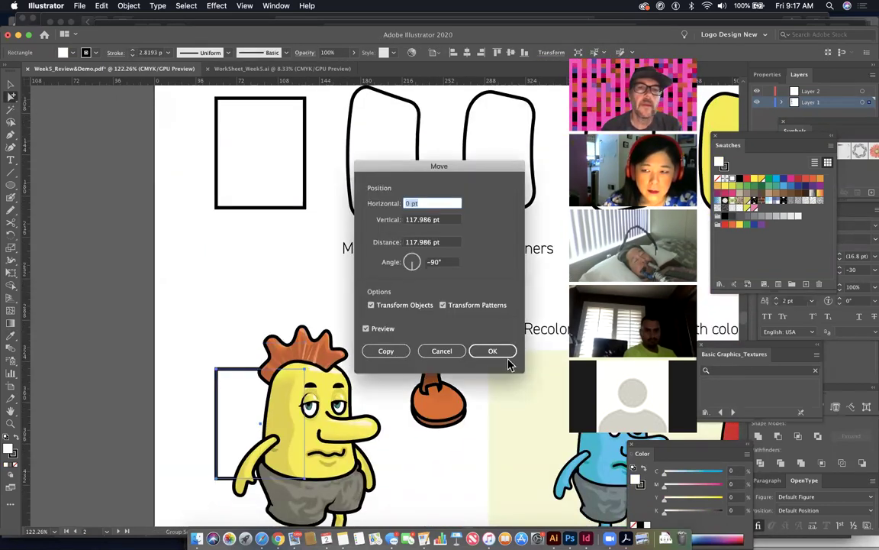
click(443, 351)
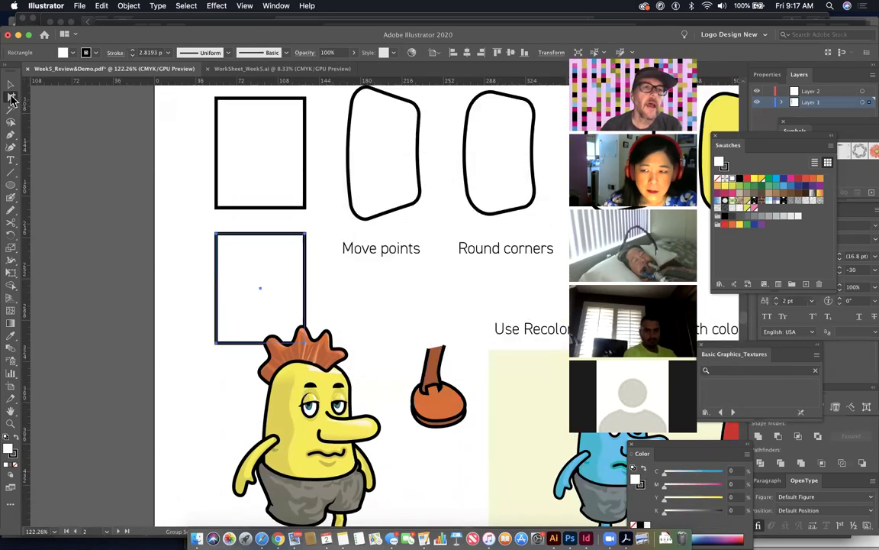
Step: Taper the copied rectangle by moving its right corner points inward, and shift the shape about 18 pt left and 9 pt up
click(12, 97)
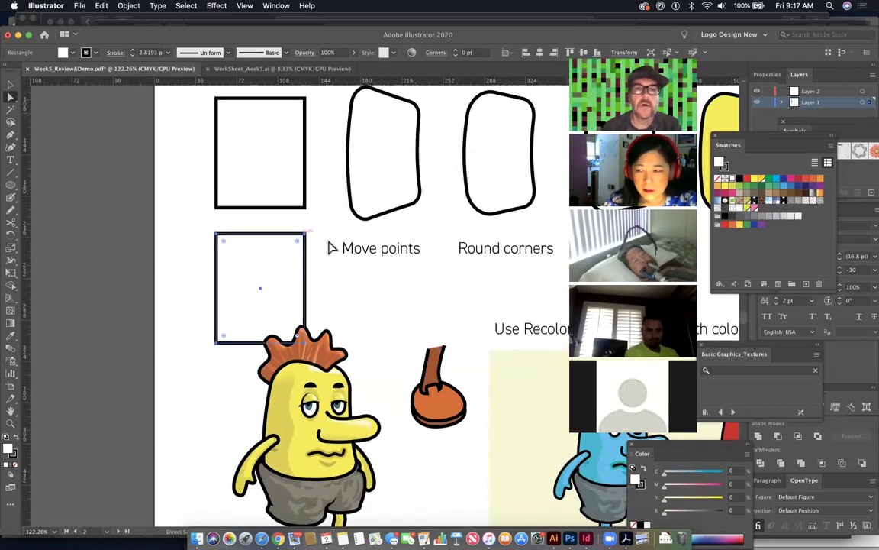
click(304, 239)
drag(306, 234, 348, 300)
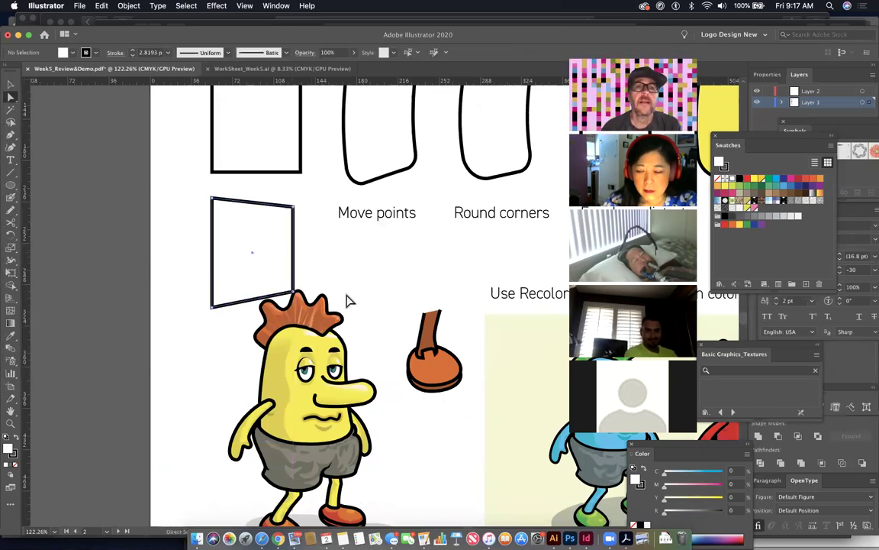
drag(256, 243, 233, 232)
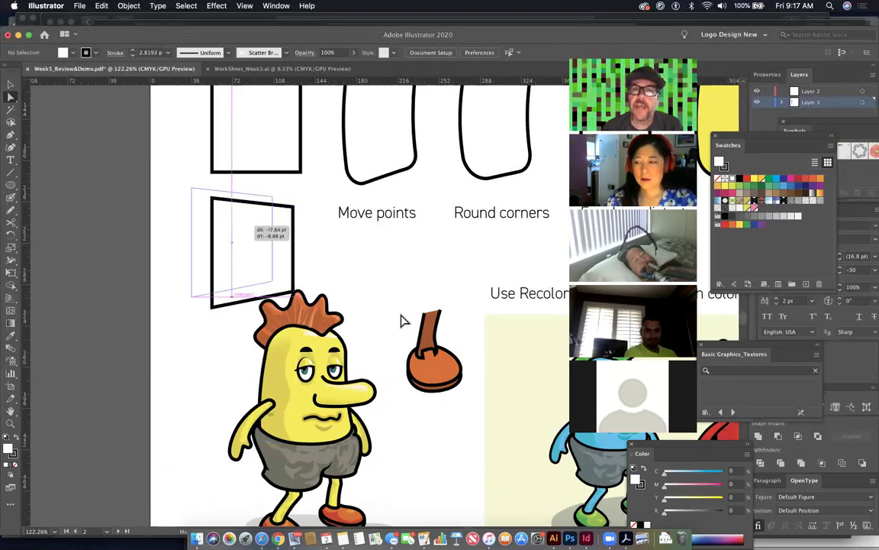
Step: Round all corners of the tapered shape to a radius of about 13.36 pt and deselect it
drag(11, 97, 44, 97)
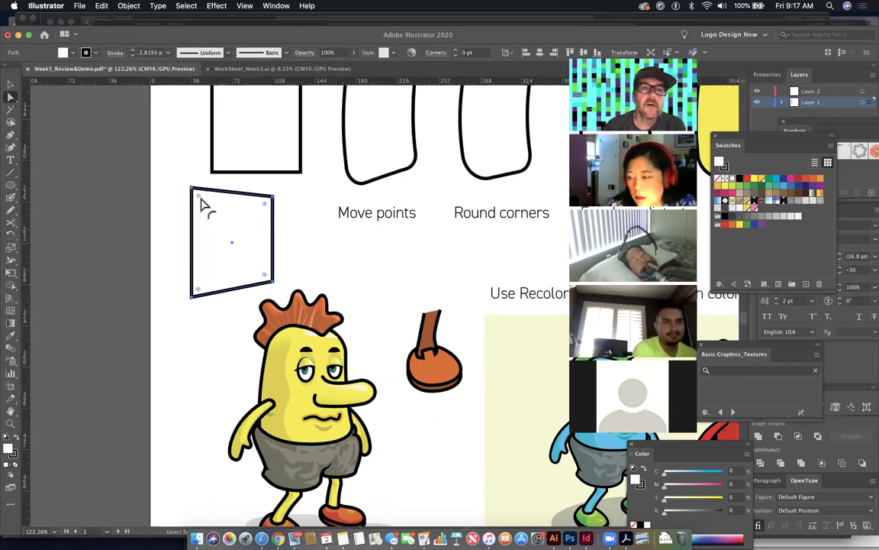
drag(204, 210, 223, 206)
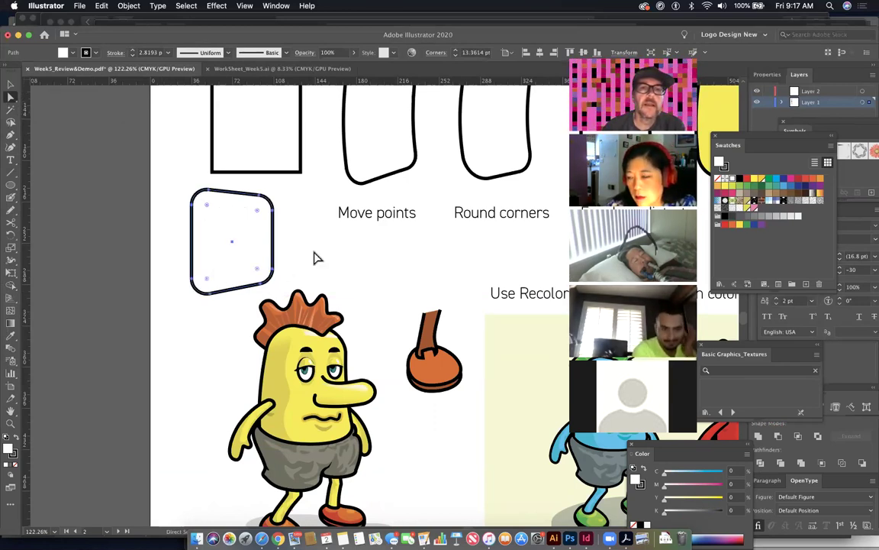
click(326, 267)
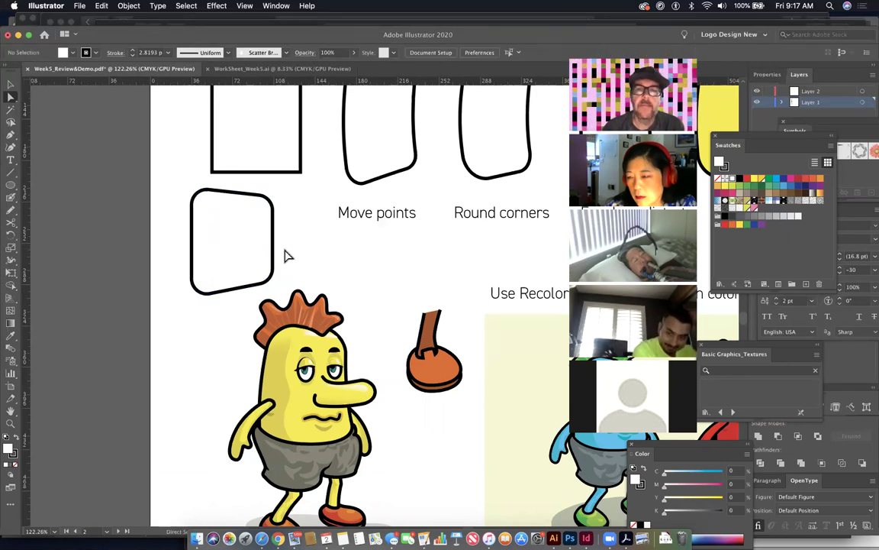
Step: Apply an Envelope Distort warp to the rounded shape using a vertical Arc with 14% bend, 3% horizontal and 2% vertical distortion
drag(414, 229, 408, 310)
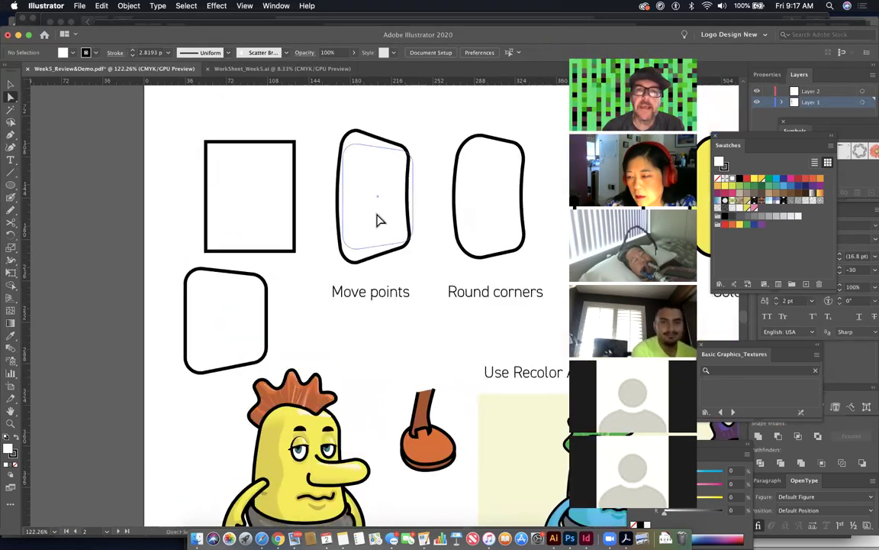
click(219, 327)
click(128, 6)
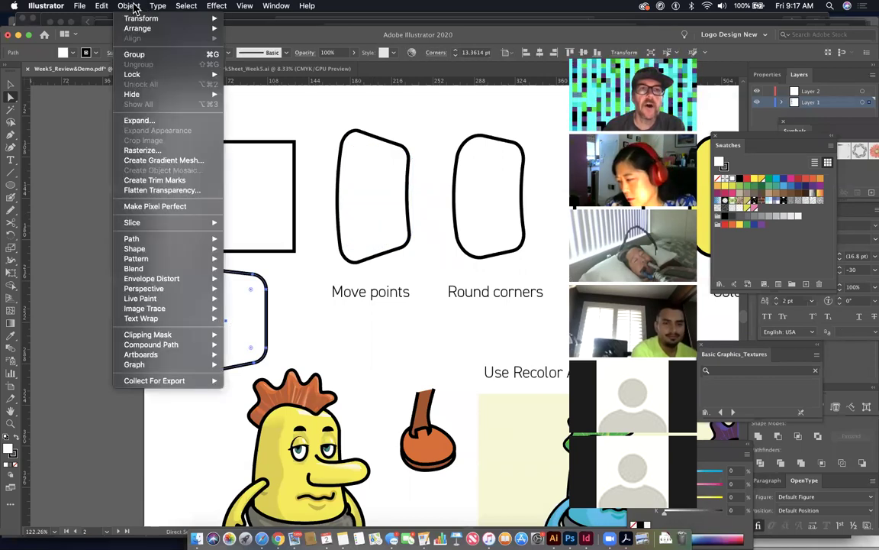
mouse_move(176, 278)
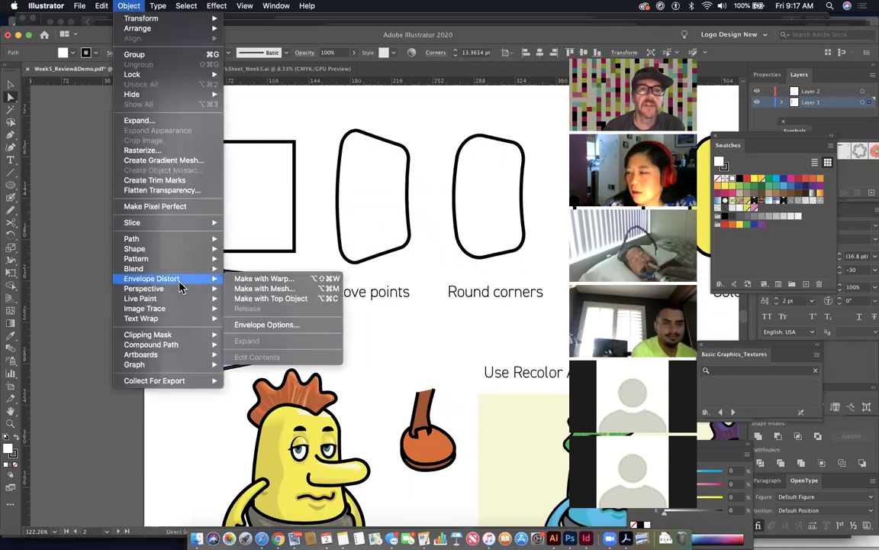
click(264, 279)
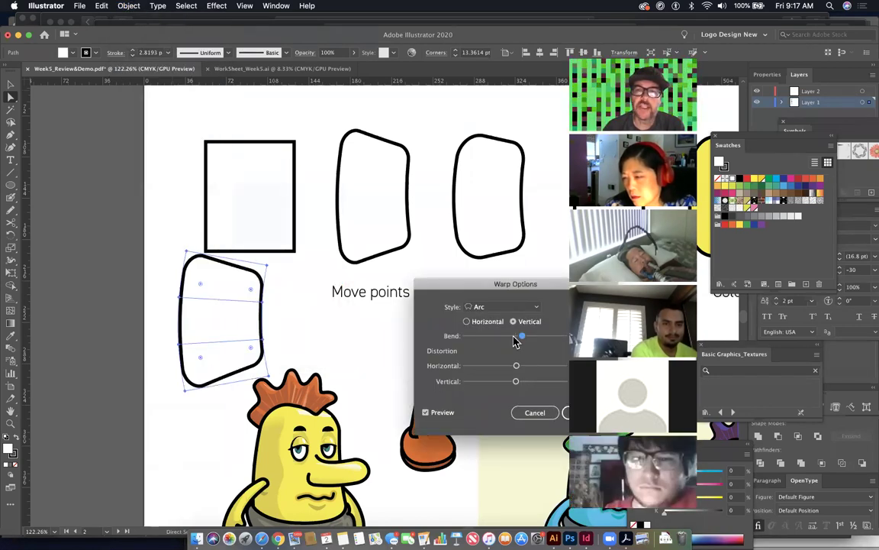
click(566, 412)
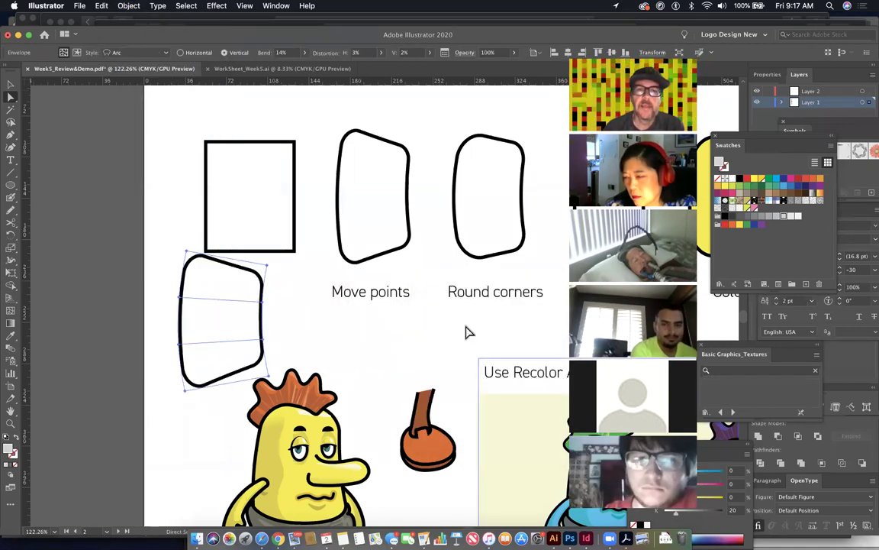
Step: Examine the "Round corners", "Envelope distort" and "Color" stages of the shape-building sequence
scroll(343, 367, left, 5)
scroll(343, 367, up, 2)
scroll(408, 274, right, 3)
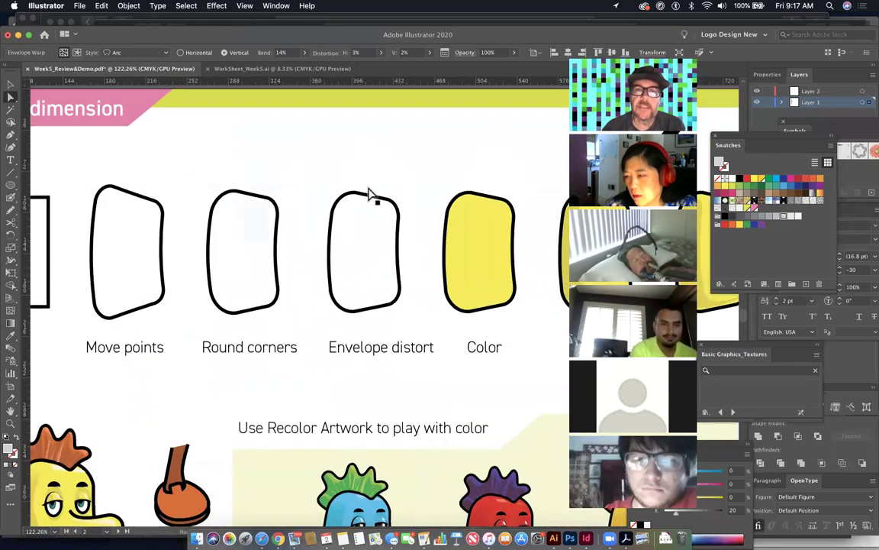
scroll(426, 269, right, 3)
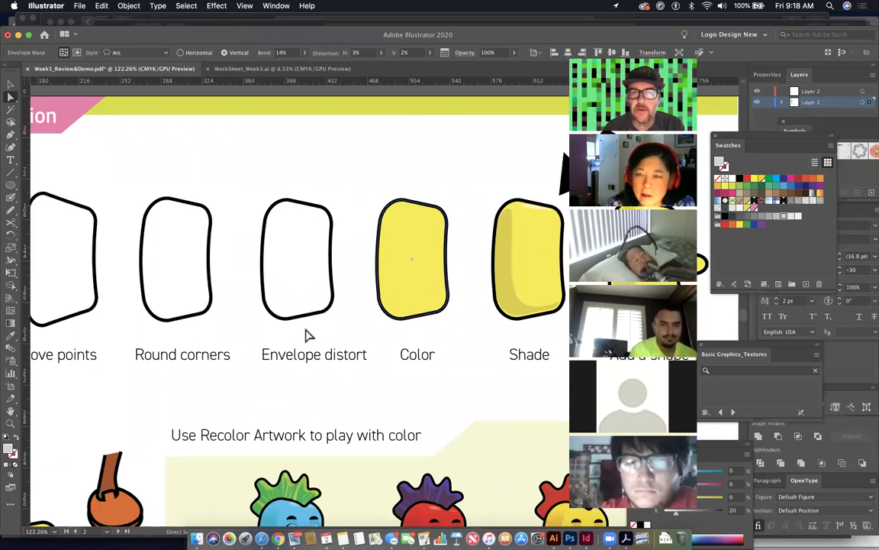
scroll(347, 353, left, 8)
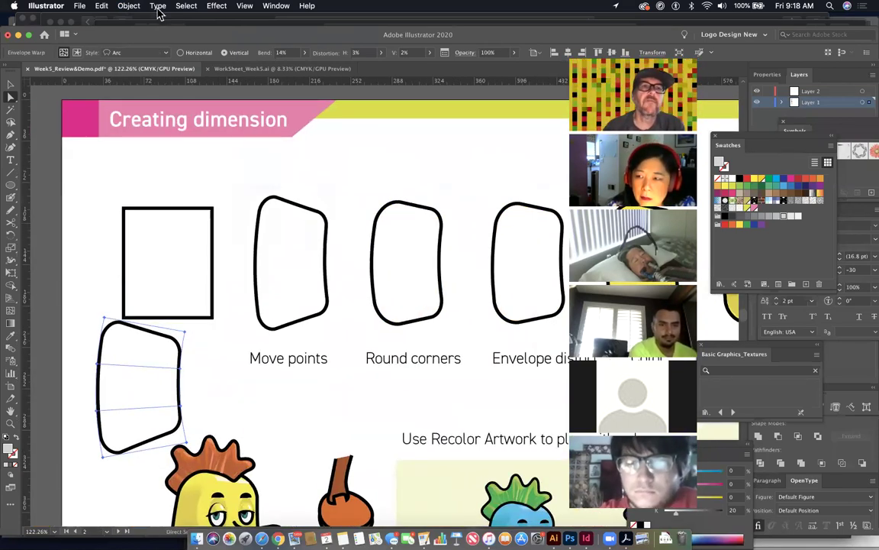
click(129, 6)
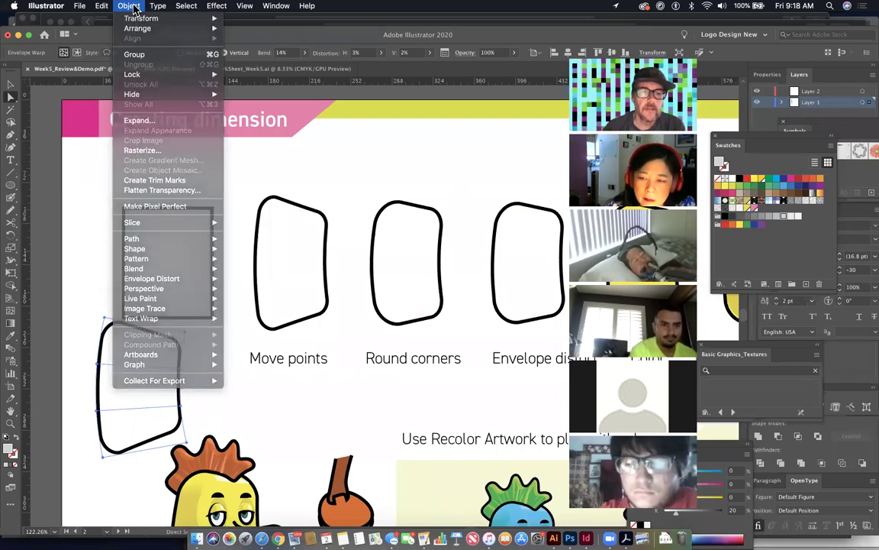
click(260, 321)
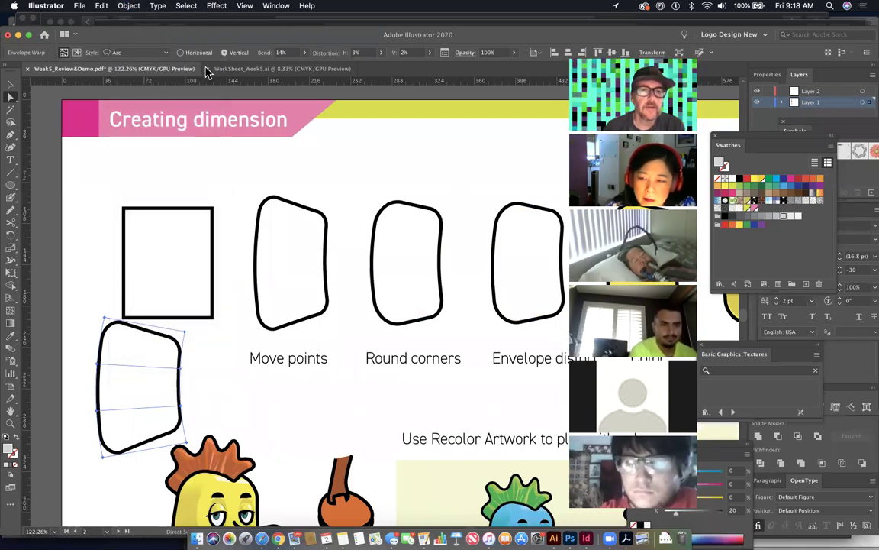
Step: Undo the envelope warp and try a vertical Arc again with 14% bend, 3% horizontal and 1% vertical distortion
click(129, 6)
mouse_move(176, 279)
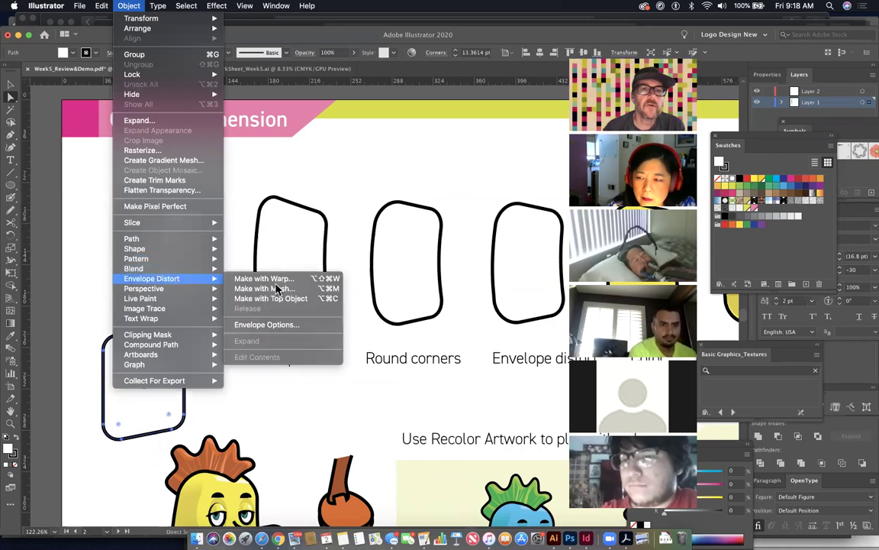
click(264, 278)
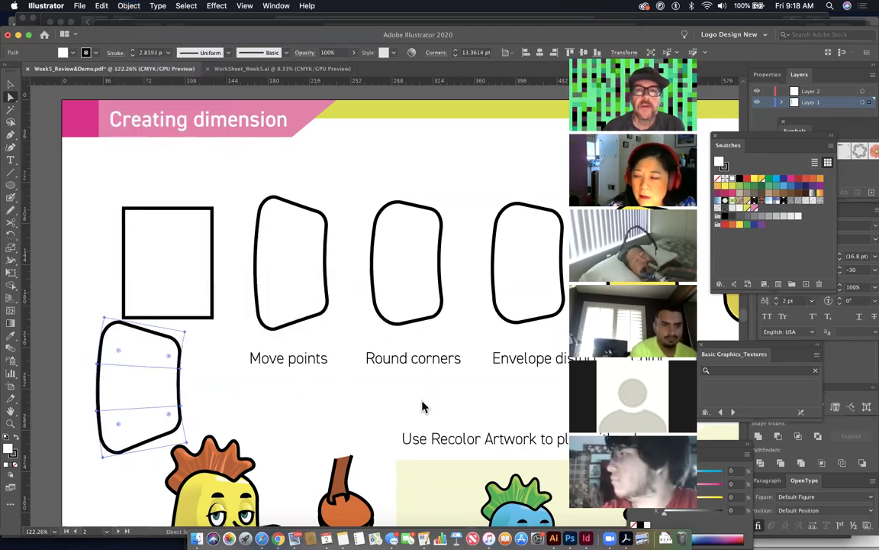
mouse_move(523, 381)
mouse_down()
mouse_move(532, 385)
mouse_move(517, 387)
mouse_up()
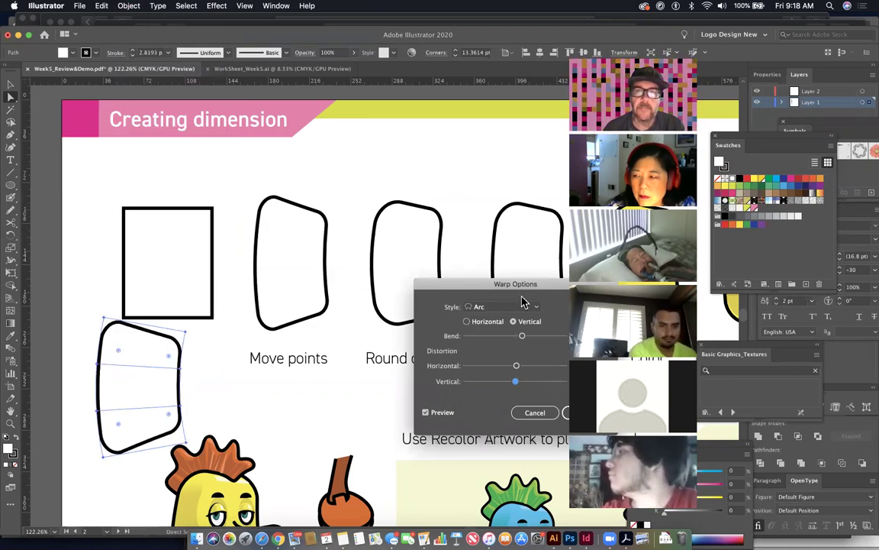
drag(528, 289, 444, 293)
key(Tab)
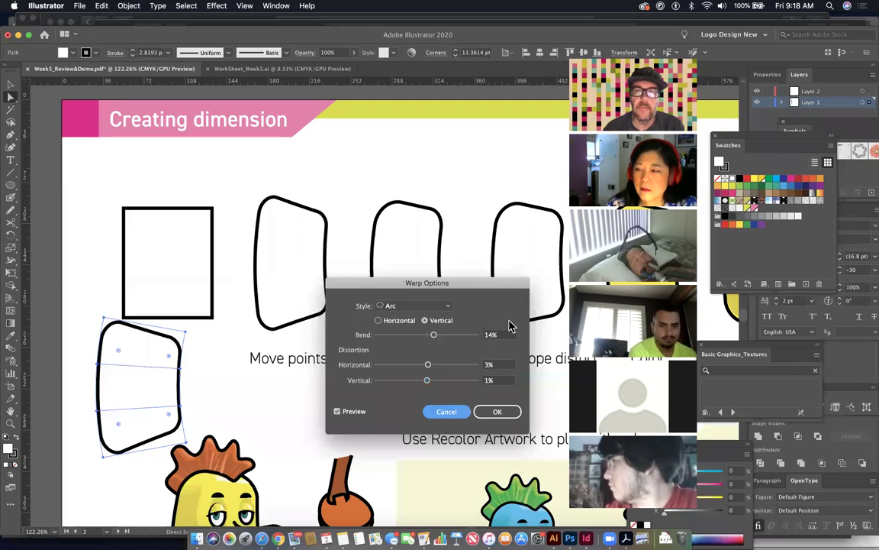
key(Return)
Step: Examine the "Color" stage and the darker shading shape of the "Shade" example up close, then clear the selection
scroll(436, 275, right, 5)
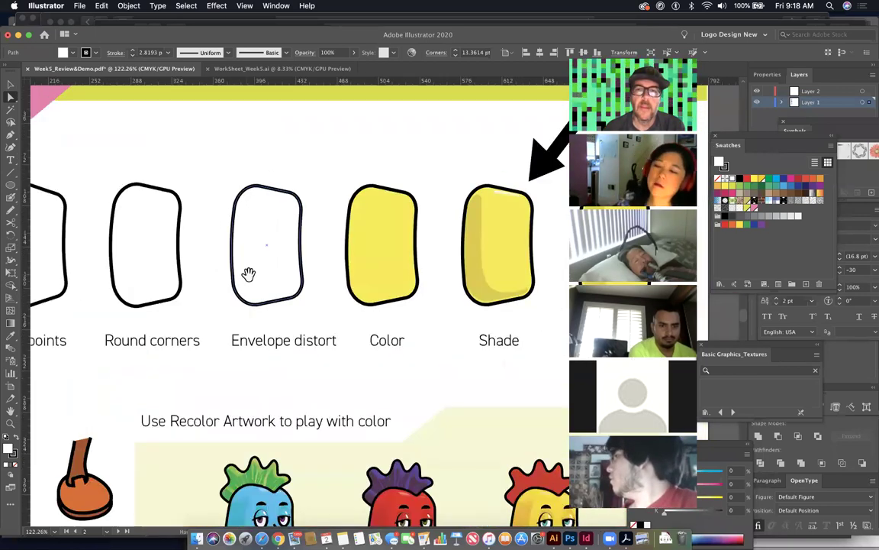
click(374, 262)
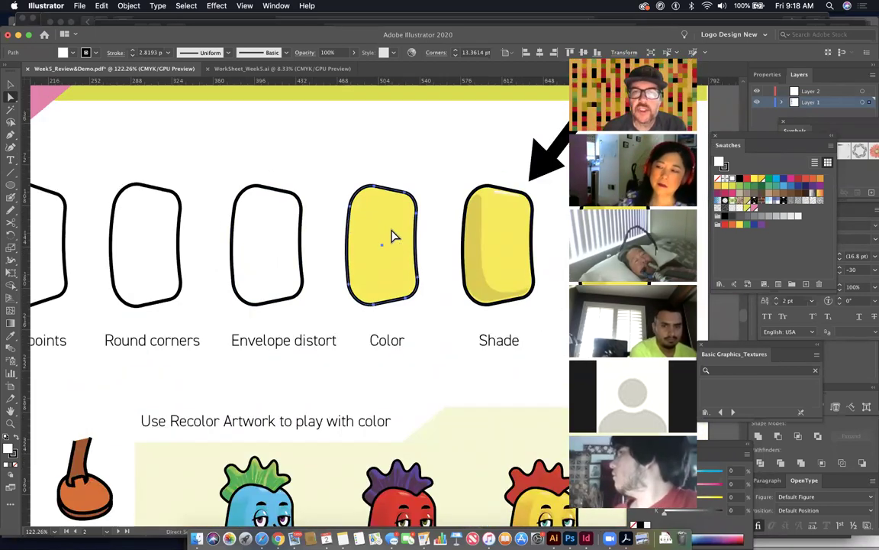
click(403, 283)
scroll(452, 292, right, 3)
drag(320, 220, 449, 385)
scroll(449, 385, down, 2)
scroll(396, 390, right, 2)
click(376, 413)
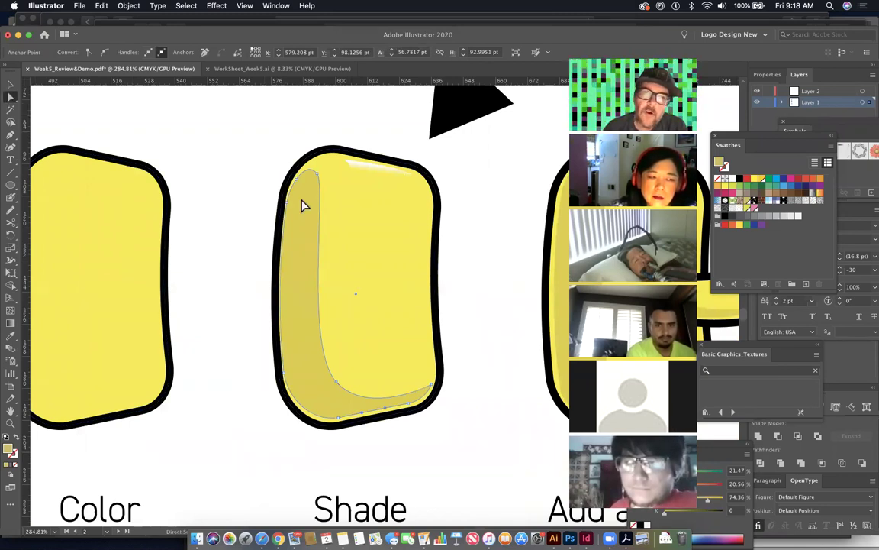
key(super+shift+a)
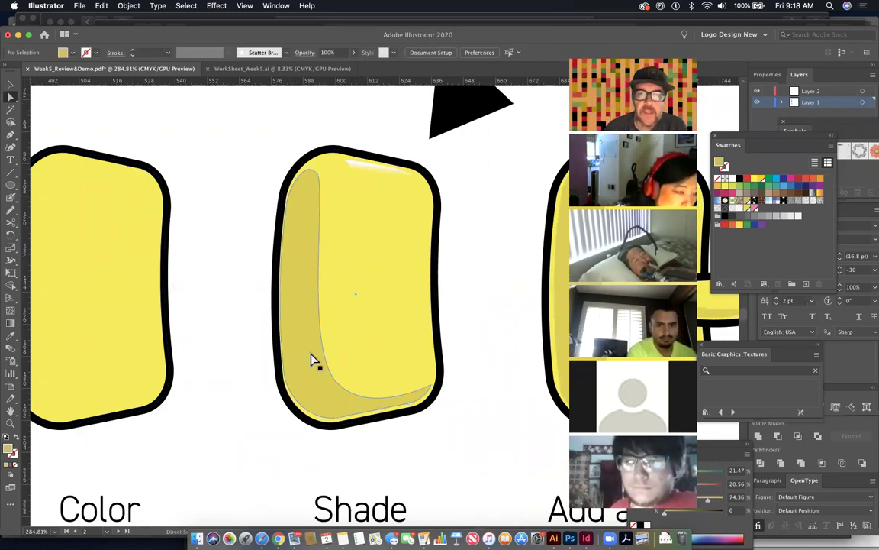
Step: Select the whole darker shading shape in the "Shade" example and nudge it slightly up and left inside the black outline
drag(340, 412, 334, 413)
click(414, 418)
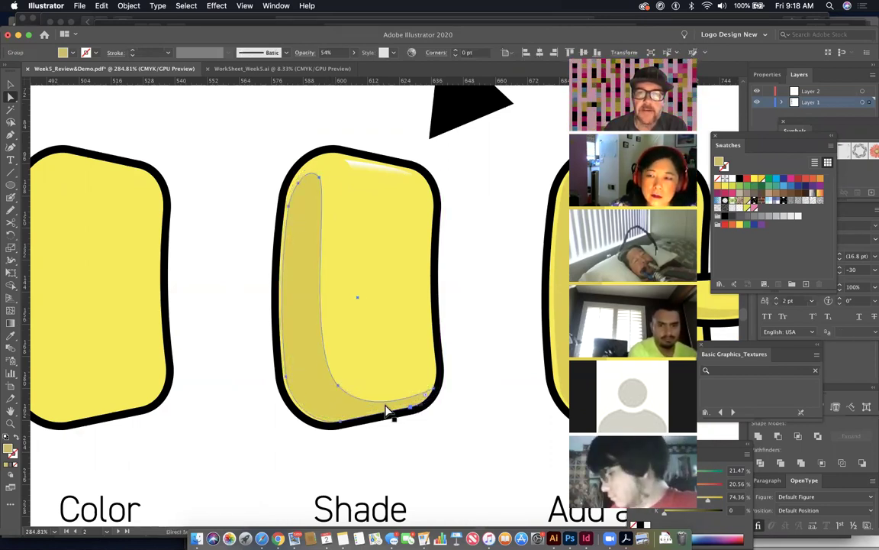
key(Up)
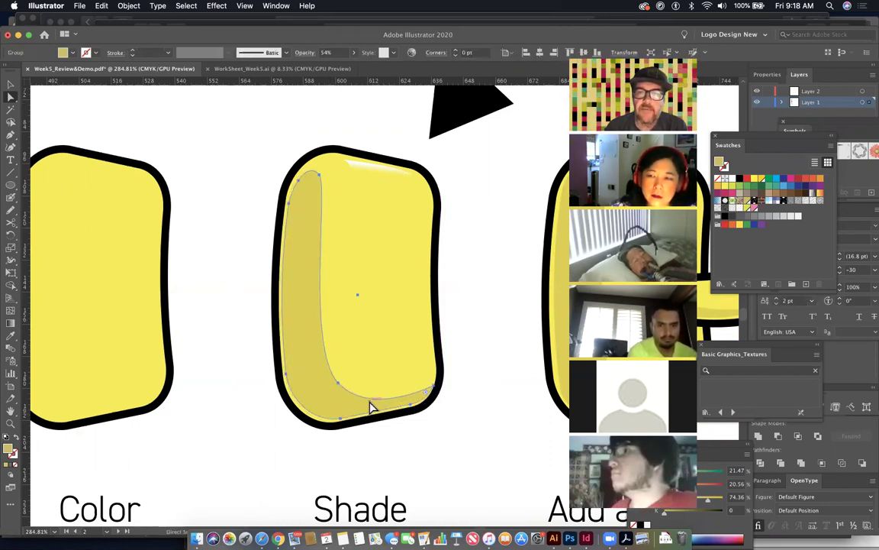
key(Left)
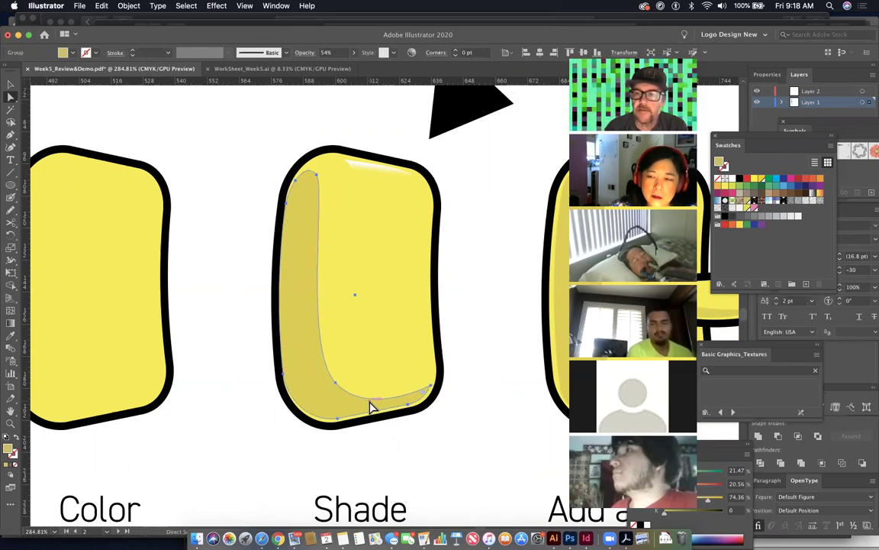
Step: Nudge the lower inner anchor point of the darker shading shape in the "Shade" example slightly outward toward the body's corner
key(super+shift+a)
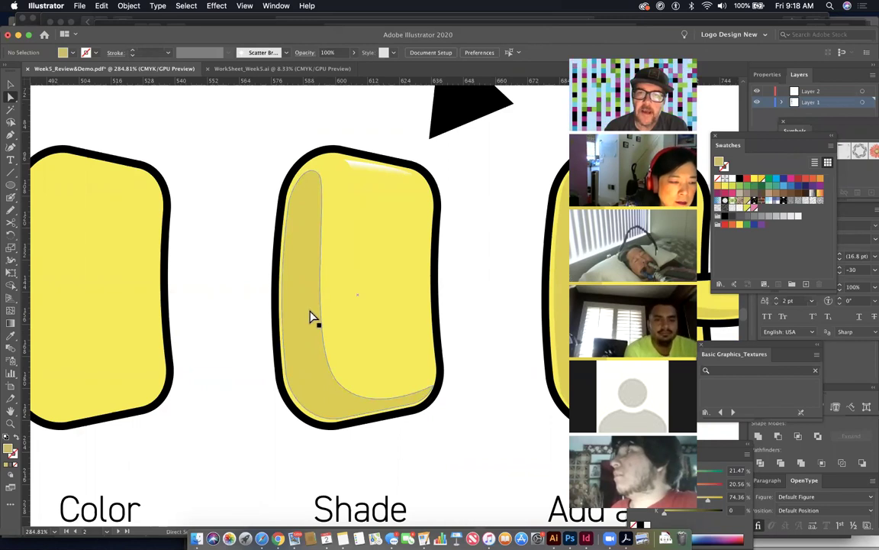
click(339, 386)
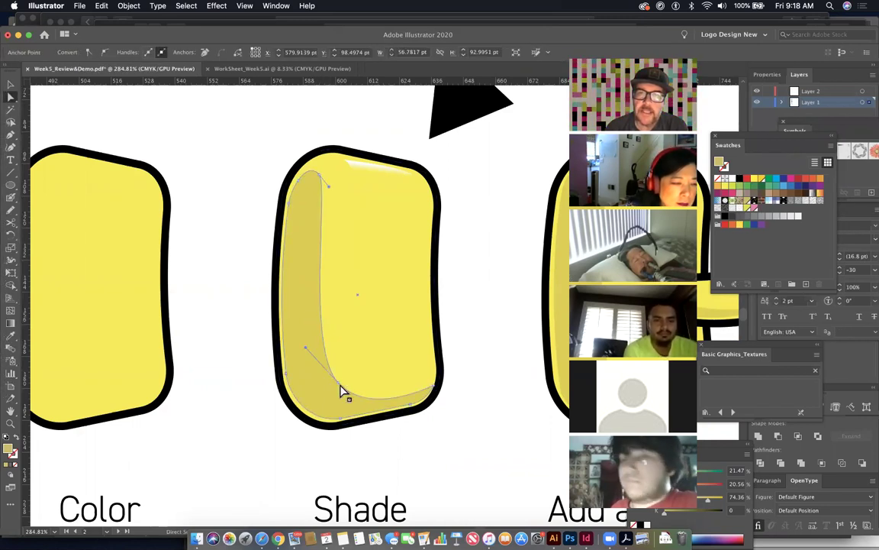
drag(340, 388, 388, 368)
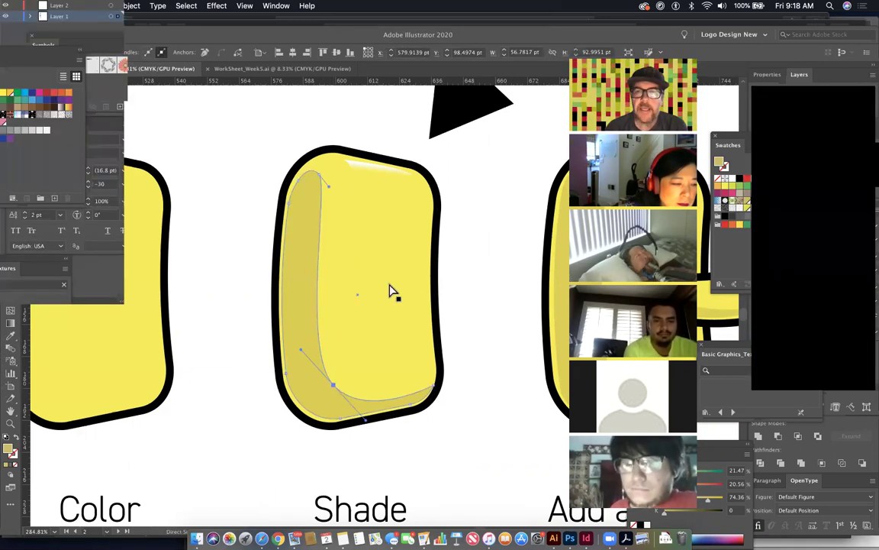
drag(456, 360, 340, 355)
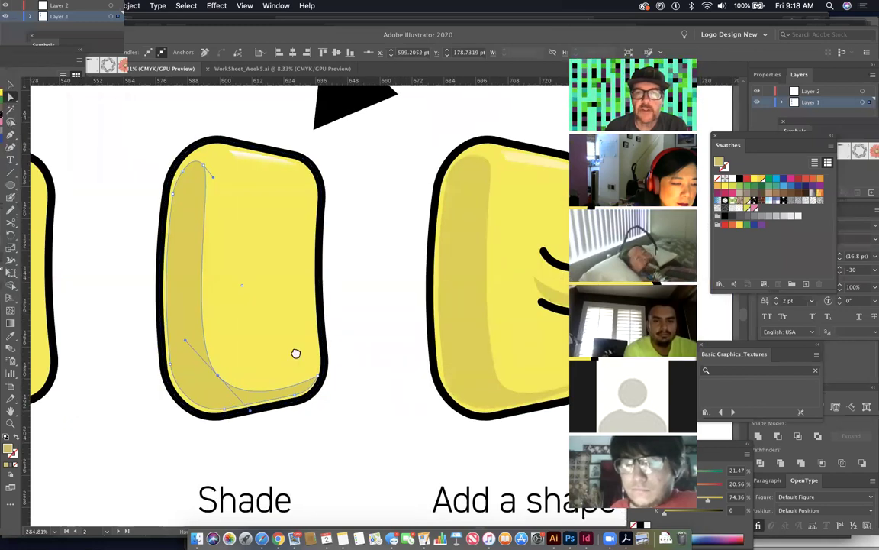
drag(388, 340, 261, 341)
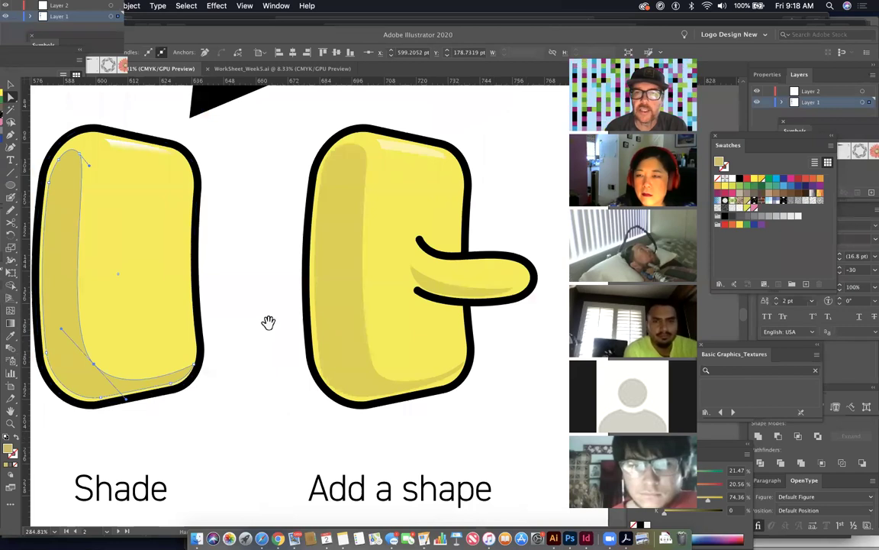
Step: Inspect the gradient settings and both color stops of the white highlight on top of the "Shade" example
key(z)
drag(71, 112, 254, 235)
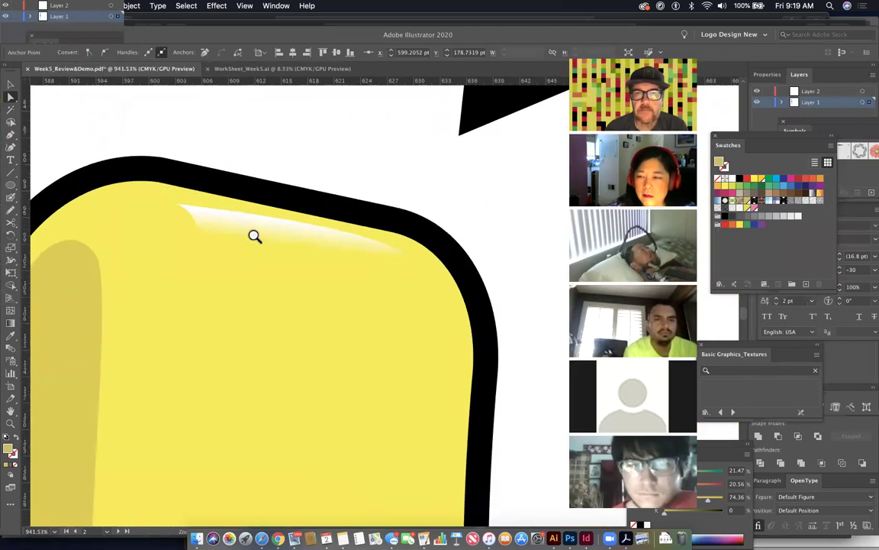
click(257, 239)
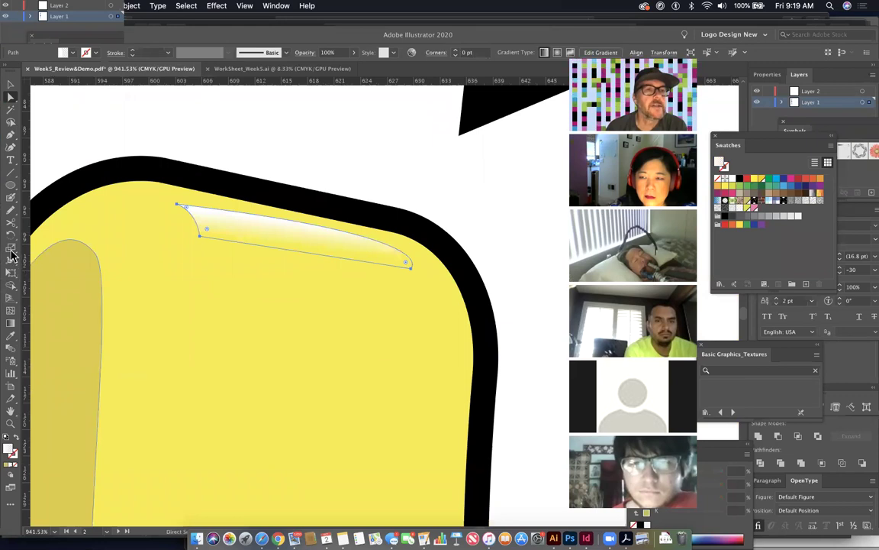
double_click(11, 322)
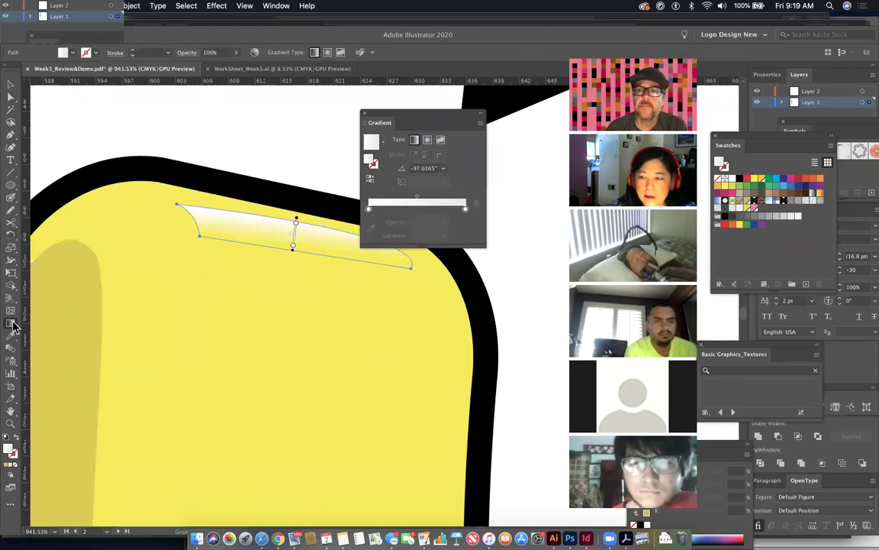
click(465, 209)
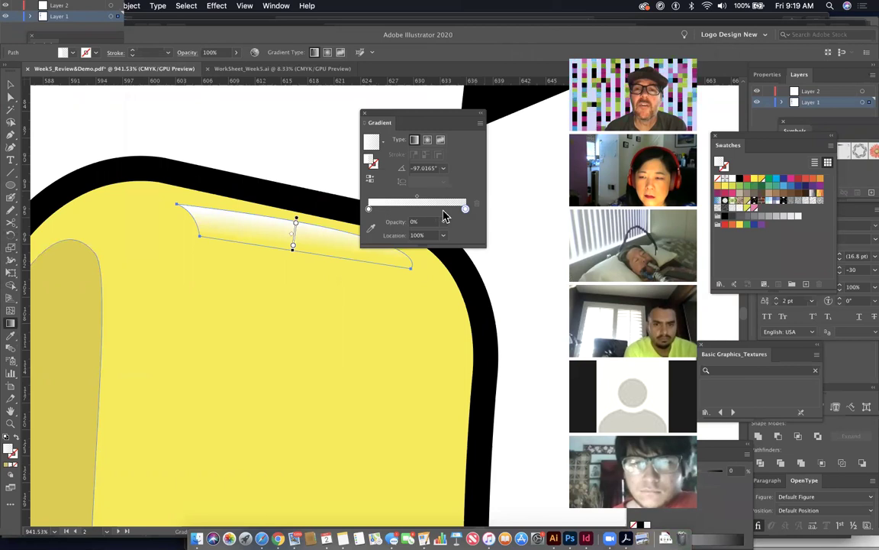
click(370, 214)
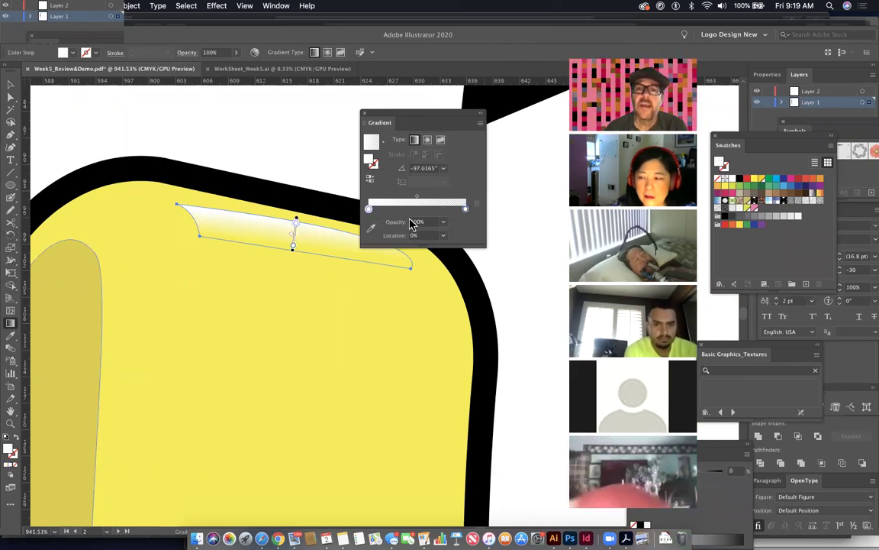
click(466, 208)
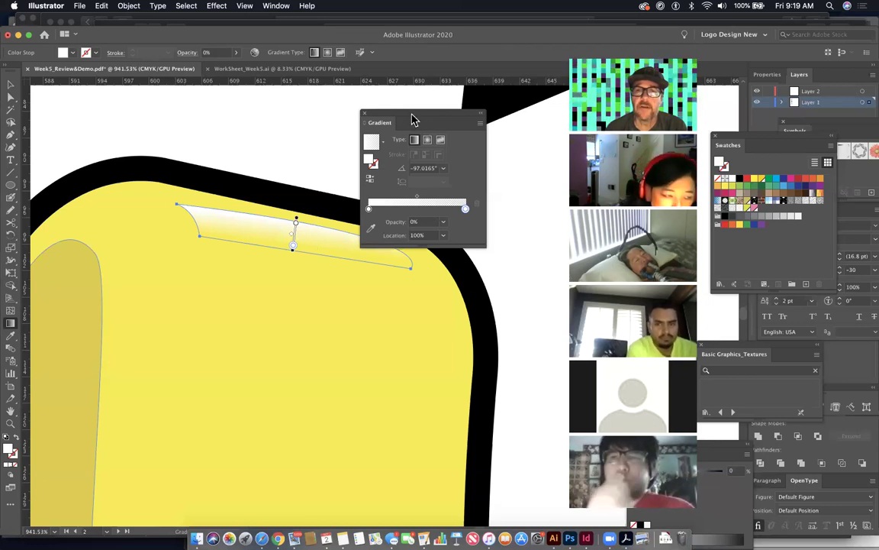
Step: Try redirecting the white highlight's linear gradient horizontally across the top of the "Shade" example, then clear the selection
drag(412, 120, 556, 150)
drag(53, 137, 418, 144)
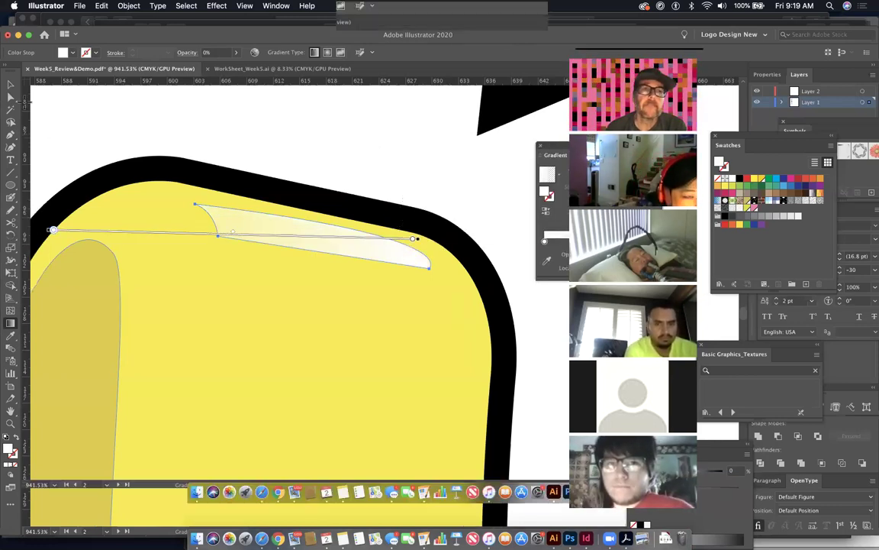
click(10, 84)
click(116, 106)
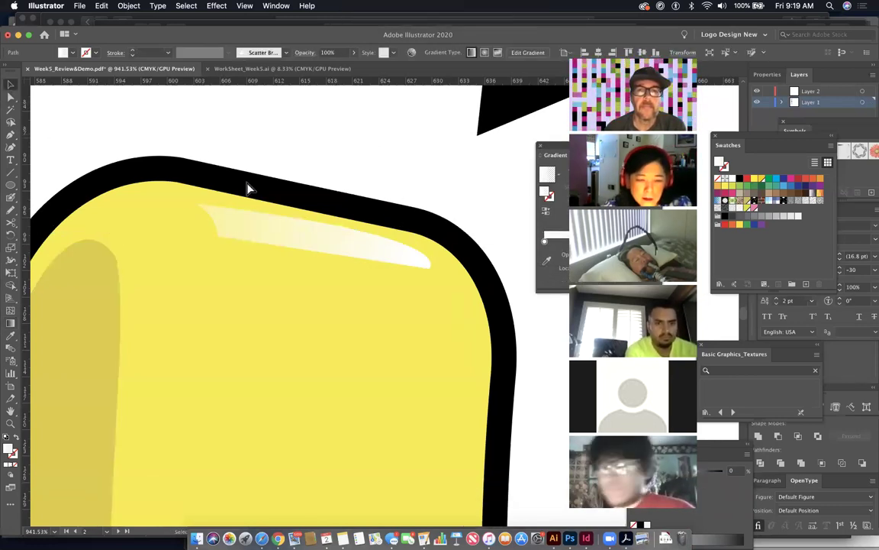
Step: Undo the highlight's gradient change and the shift of the shading shape's anchor point
key(super+z)
key(super+z)
key(super+z)
key(super+z)
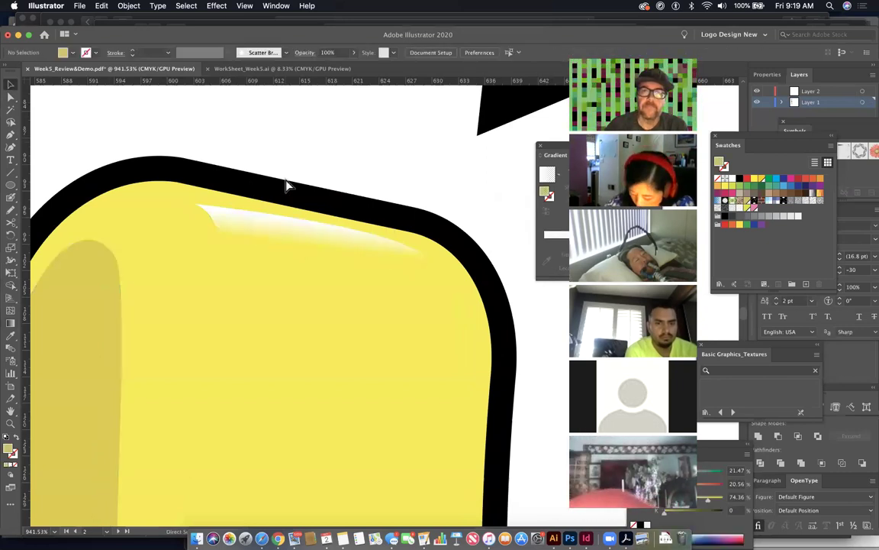
Step: Draw a rounded bar about 46 by 15 pt across the "Shade" body's right edge and copy the body's yellow fill and black outline to it
scroll(286, 185, down, 10)
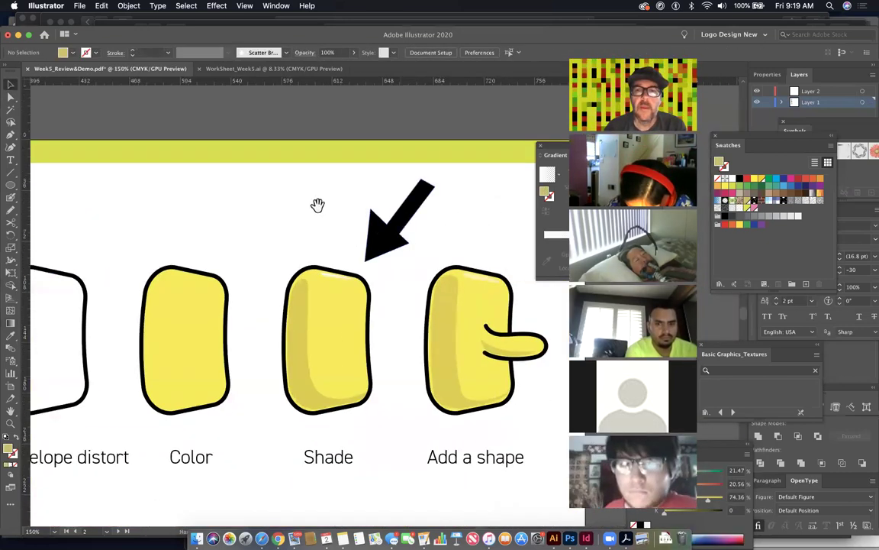
scroll(318, 205, right, 2)
scroll(318, 204, down, 1)
scroll(400, 293, up, 3)
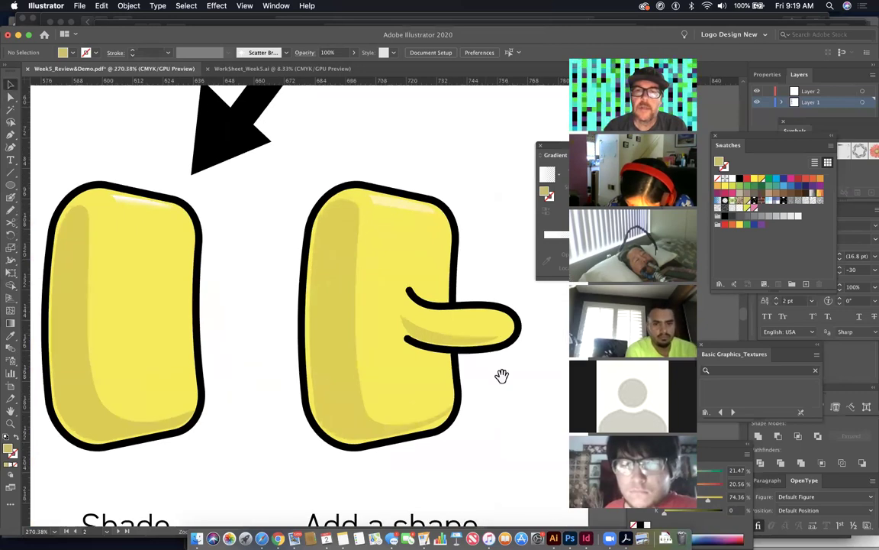
drag(502, 376, 496, 341)
drag(11, 185, 63, 198)
drag(134, 262, 249, 300)
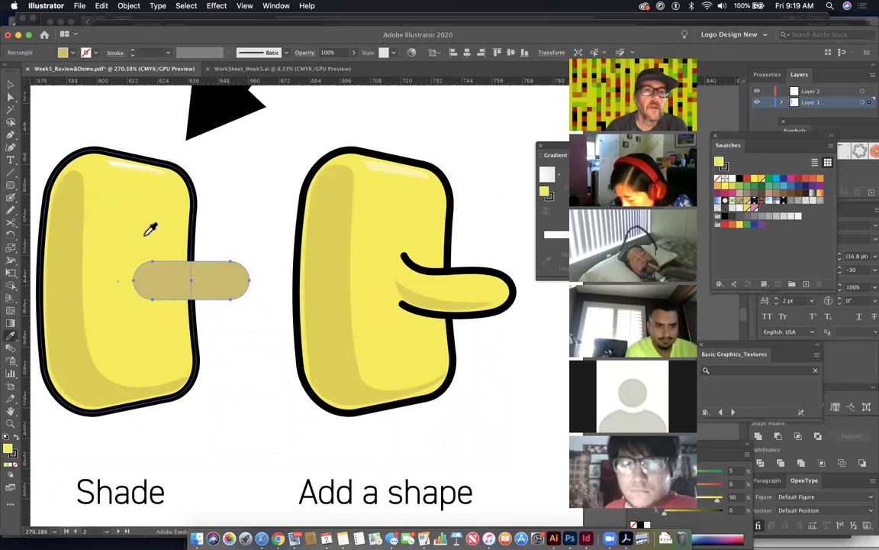
click(141, 237)
Step: Remove the rounded bar's upper-left curved segment and extend its open upper end with an upward flare using the Pen tool
click(11, 98)
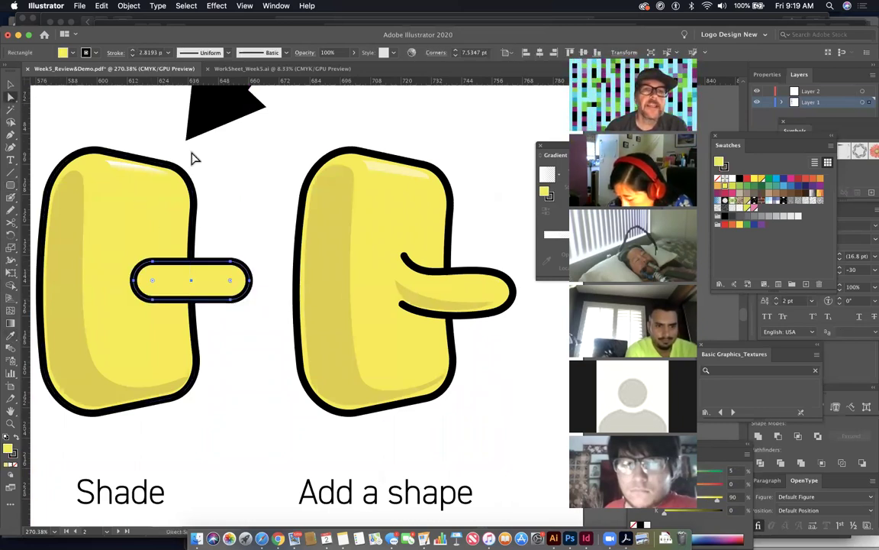
click(144, 276)
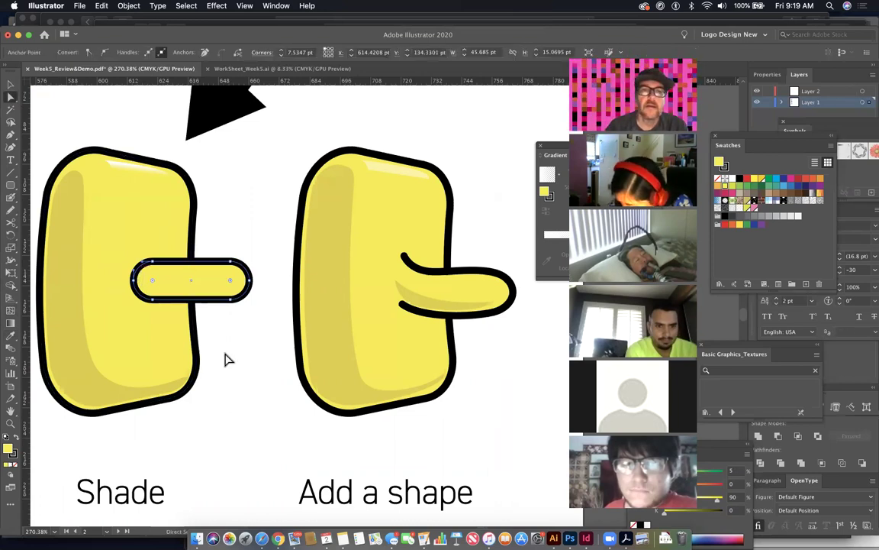
key(Delete)
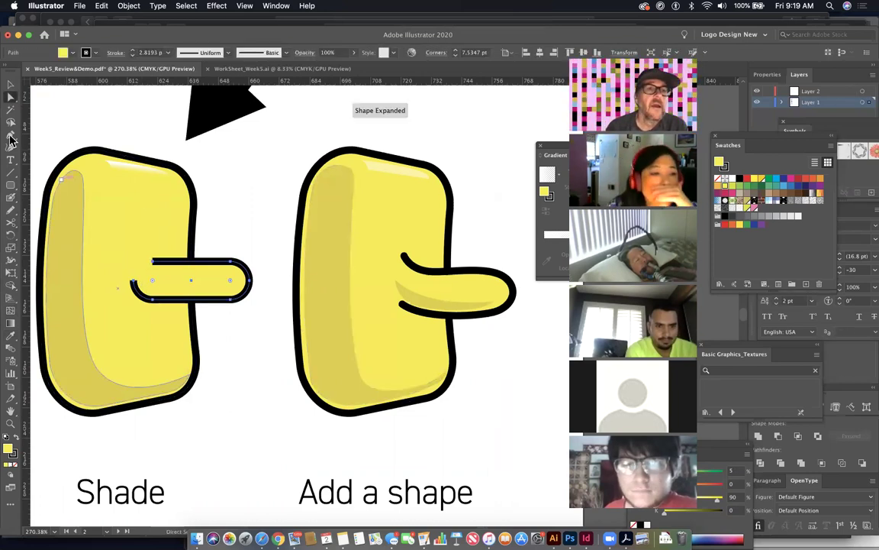
click(11, 135)
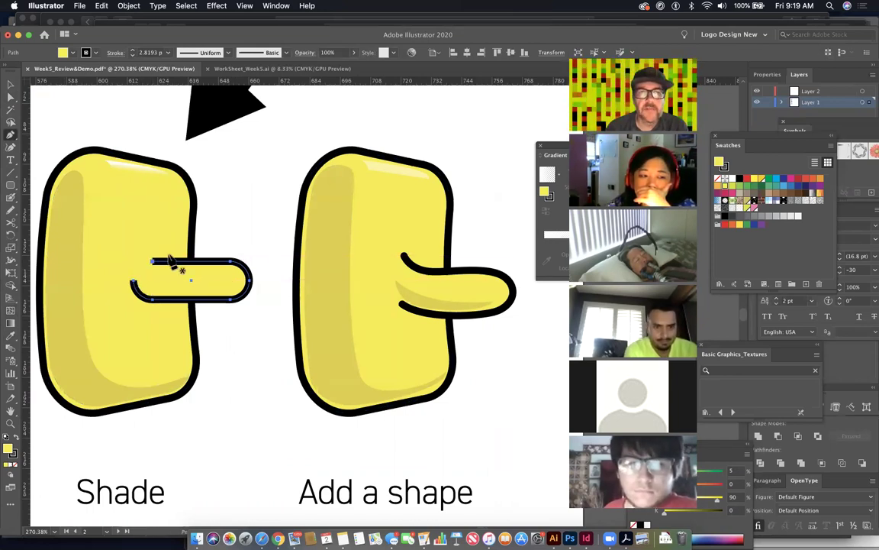
click(135, 249)
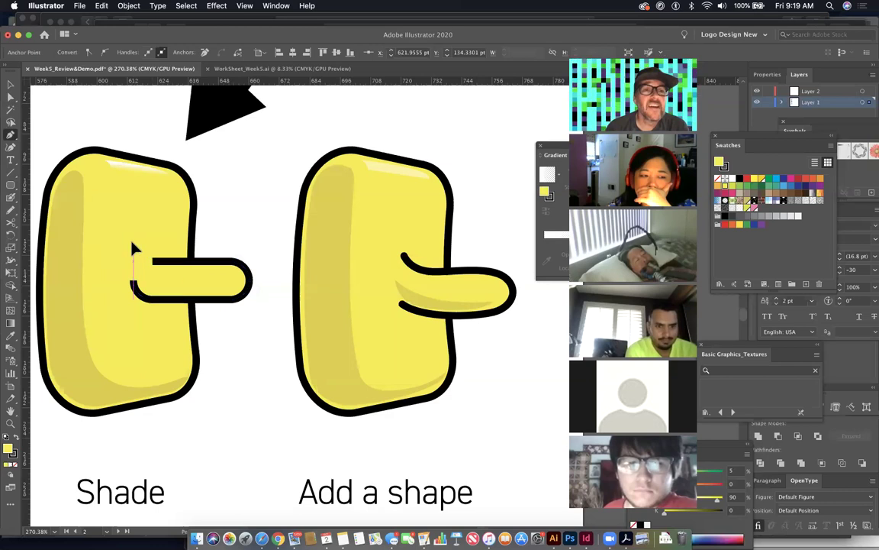
drag(133, 251, 119, 153)
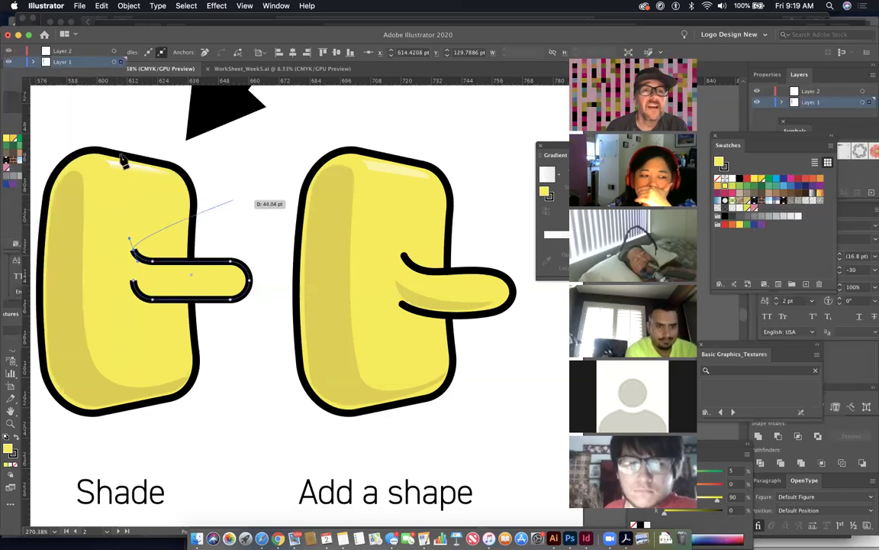
Step: Delete the rounded-bar nose from the "Shade" example
click(13, 99)
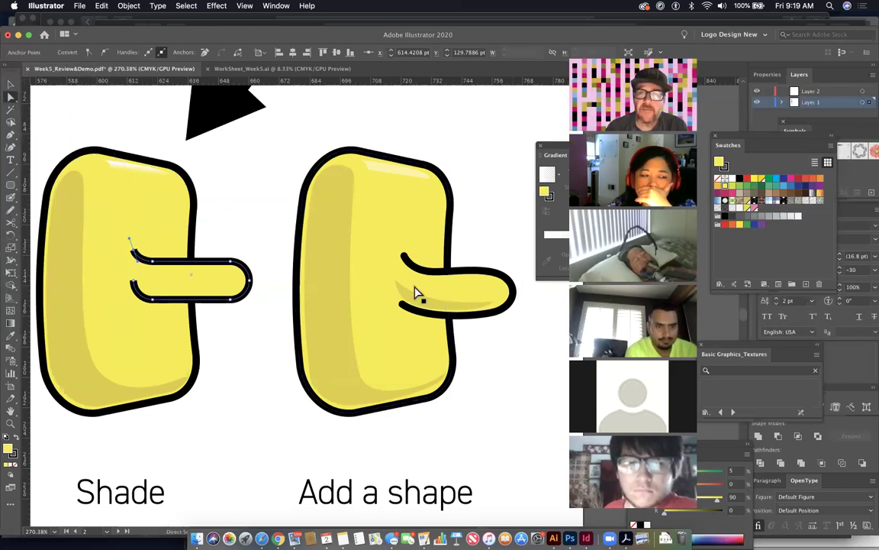
click(11, 135)
key(Delete)
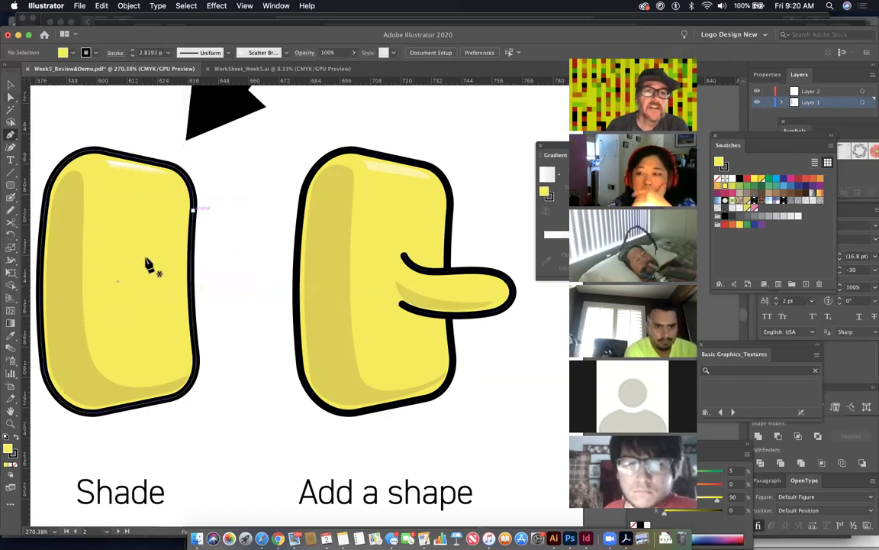
Step: Draw an open, curved nose outline with the Pen tool, sticking out past the right edge of the "Shade" body
click(138, 263)
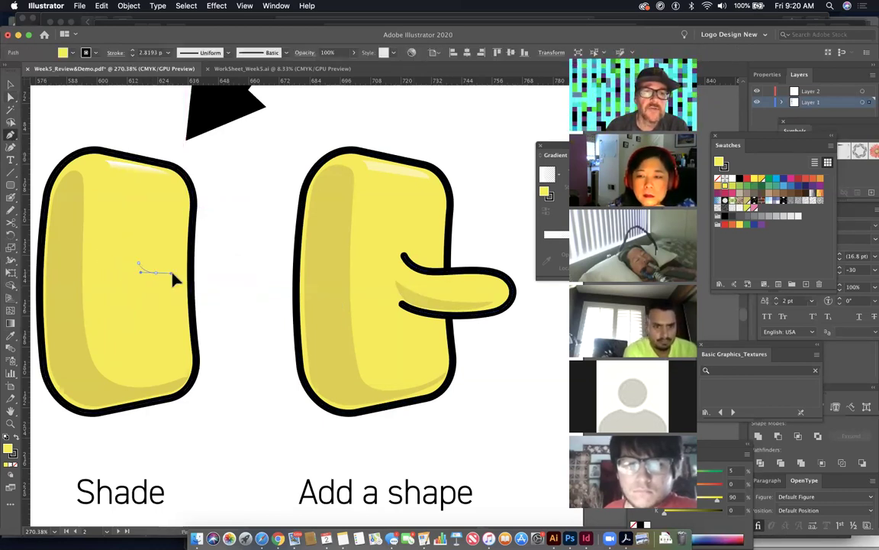
click(172, 272)
drag(173, 273, 234, 281)
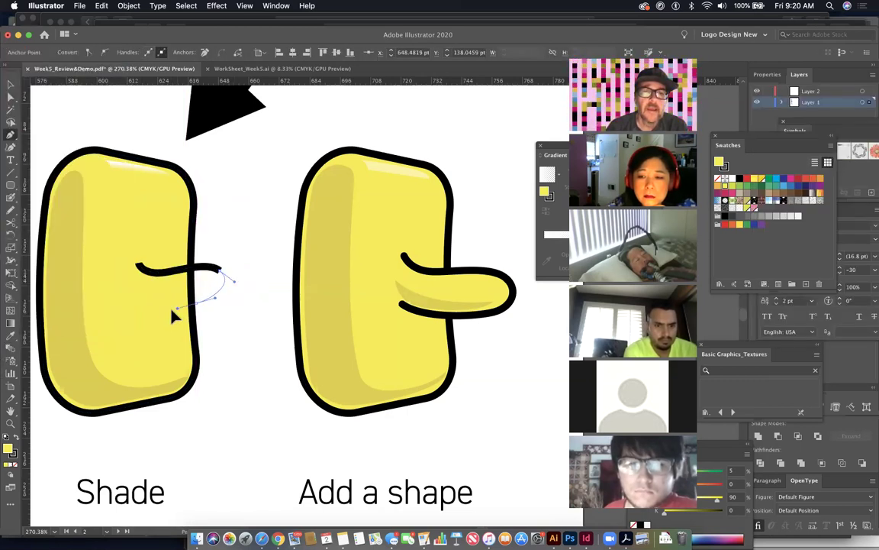
drag(172, 310, 137, 305)
click(133, 302)
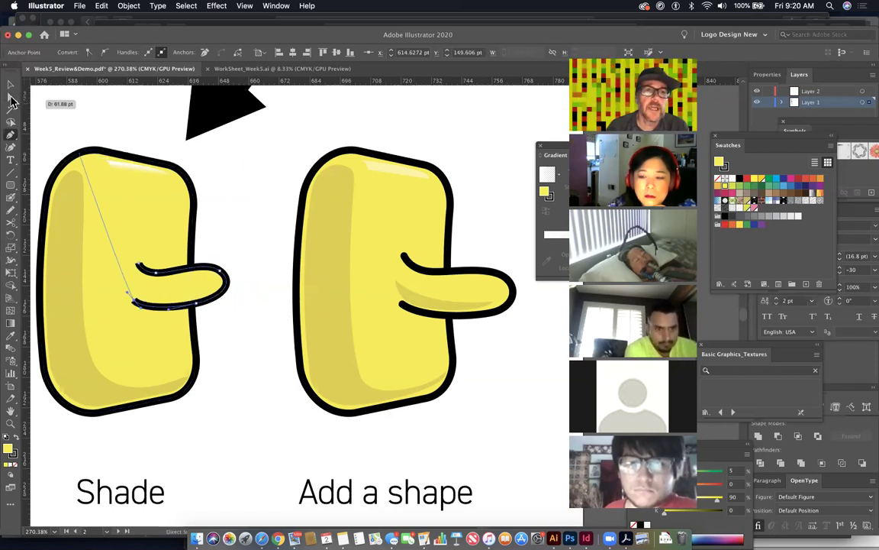
Step: Give the new nose outline on the "Shade" example round stroke caps, then clear the selection
drag(11, 96, 47, 107)
click(159, 283)
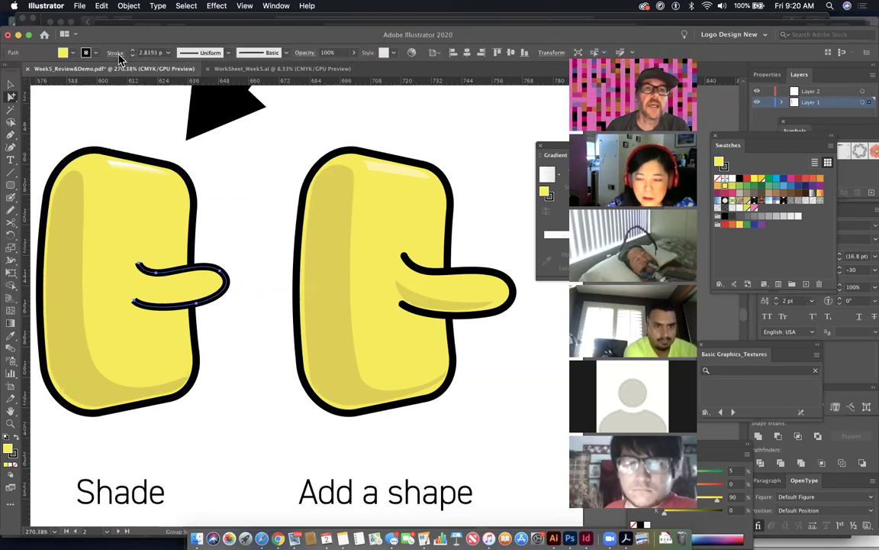
click(115, 52)
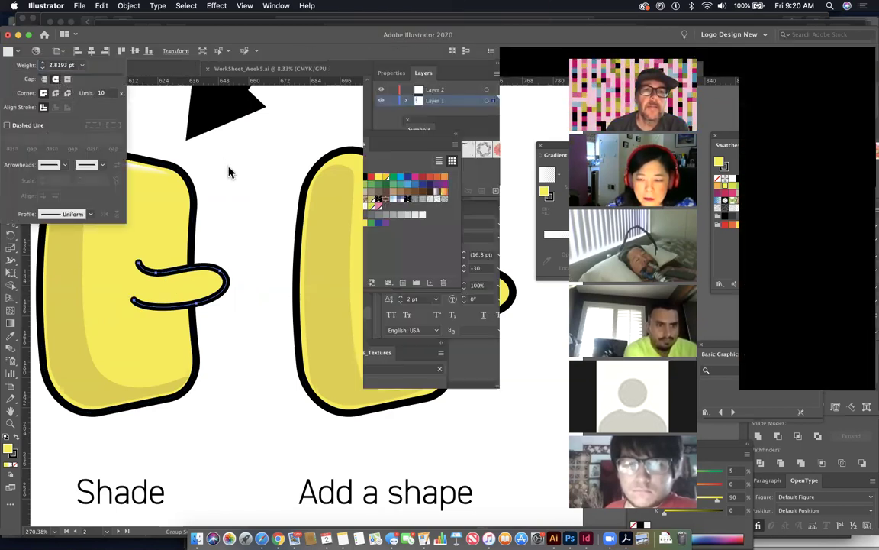
click(290, 296)
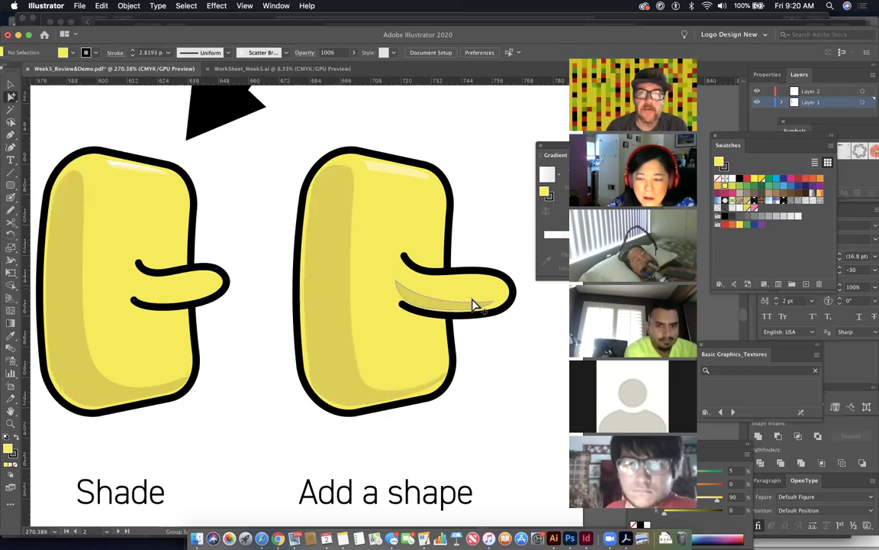
Step: Examine the "Creating dimension" page and the recolored characters under "Use Recolor Artwork to play with color"
scroll(298, 306, down, 5)
scroll(298, 305, left, 6)
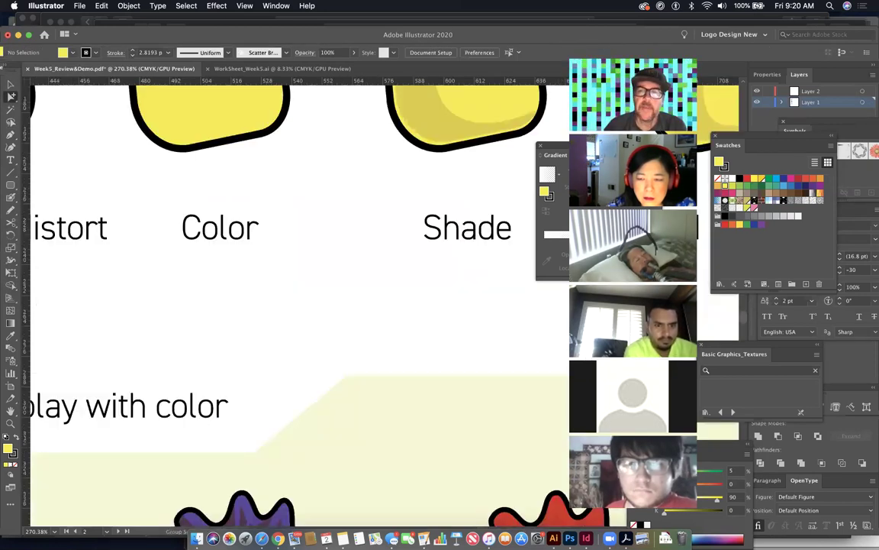
key(super+minus)
key(super+minus)
key(super+minus)
key(super+minus)
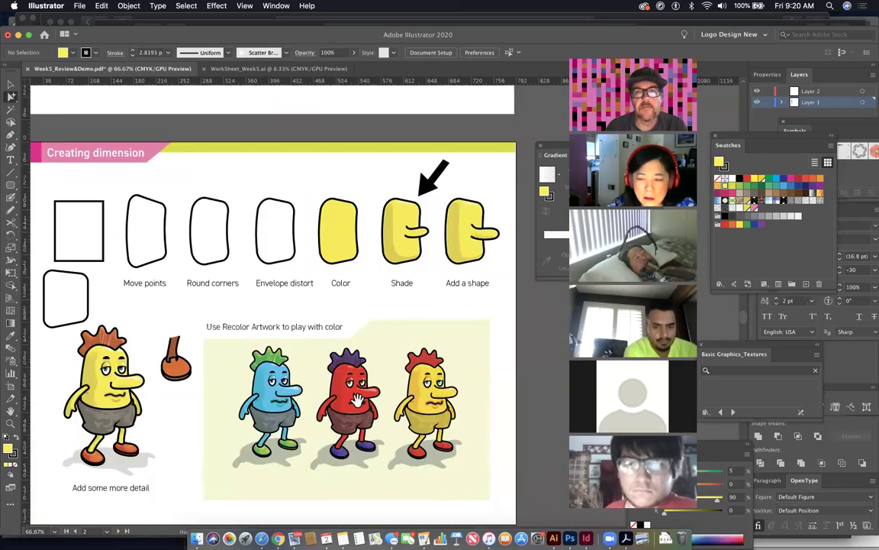
scroll(312, 364, left, 3)
click(312, 365)
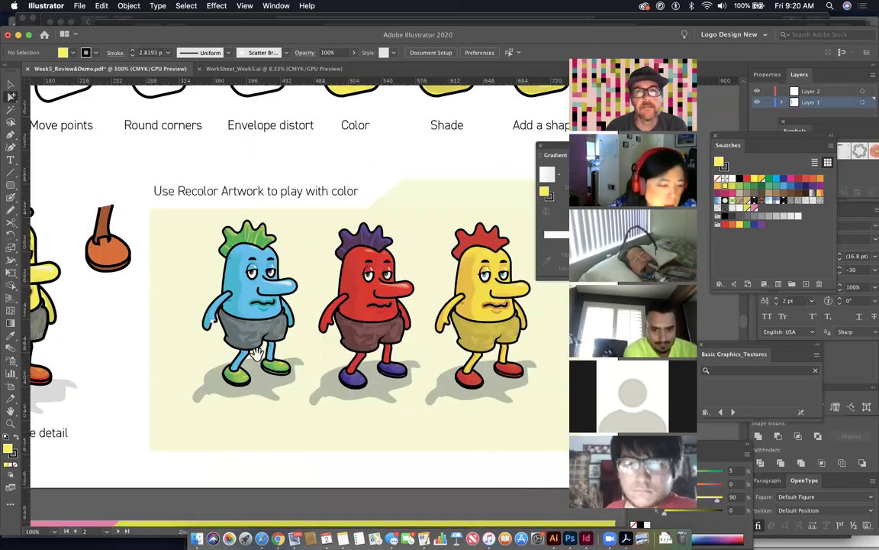
scroll(432, 363, left, 4)
scroll(240, 311, down, 3)
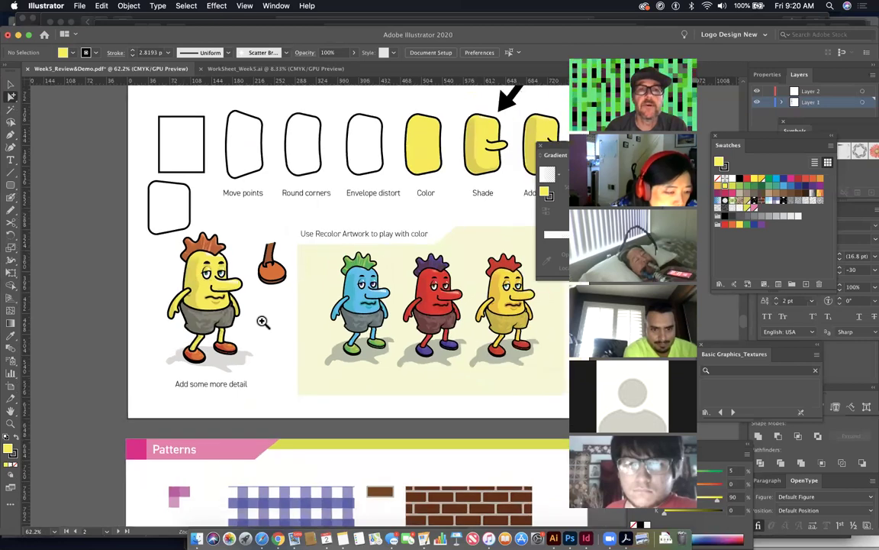
Step: Examine the "Add some more detail" character up close, selecting one small shading shape on the right of its gray shorts
scroll(402, 392, up, 8)
scroll(366, 374, up, 1)
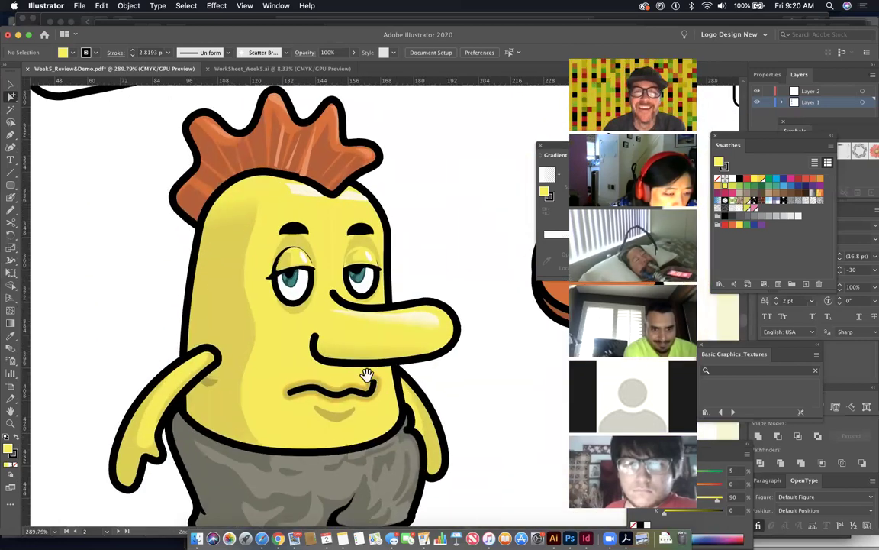
scroll(410, 271, down, 6)
scroll(412, 263, down, 2)
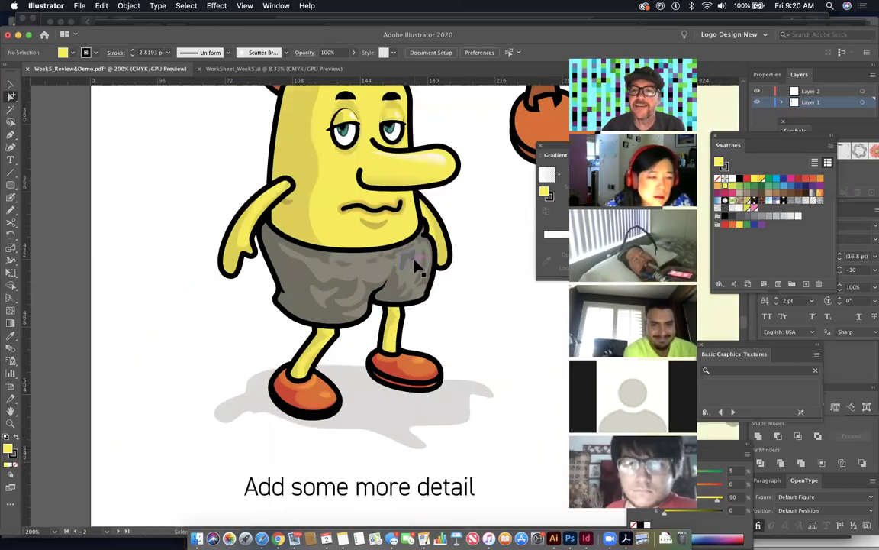
drag(410, 265, 305, 343)
click(311, 347)
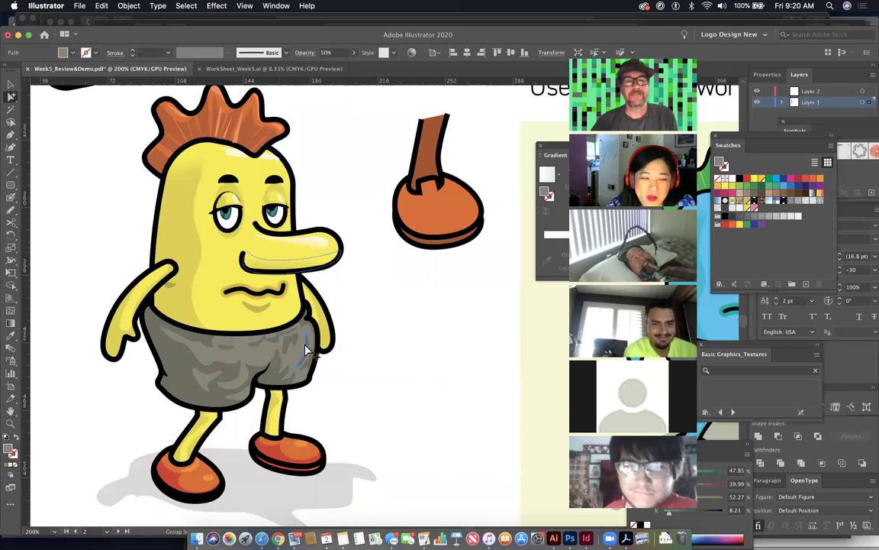
scroll(305, 351, down, 2)
scroll(307, 351, down, 1)
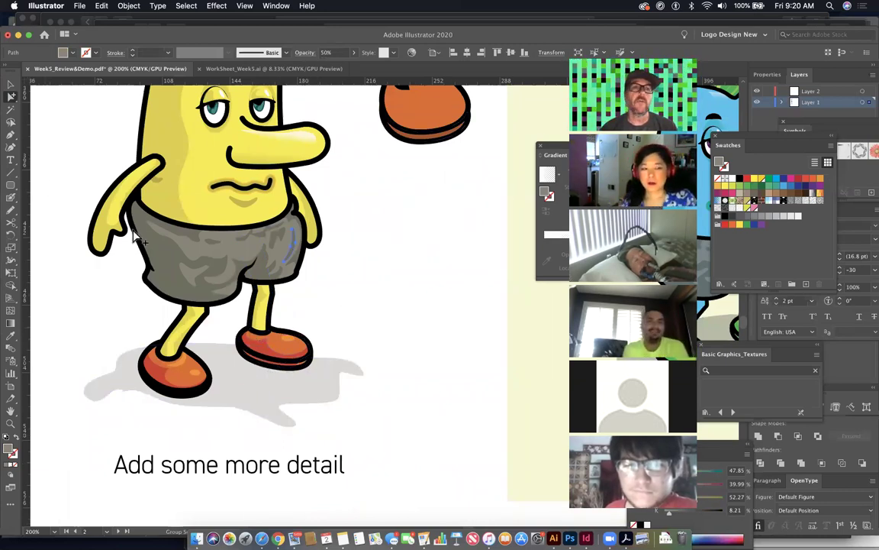
Step: Draw an orange ellipse without an outline in the empty area beside the yellow character's shoes, using the shoe's fill colour
click(258, 342)
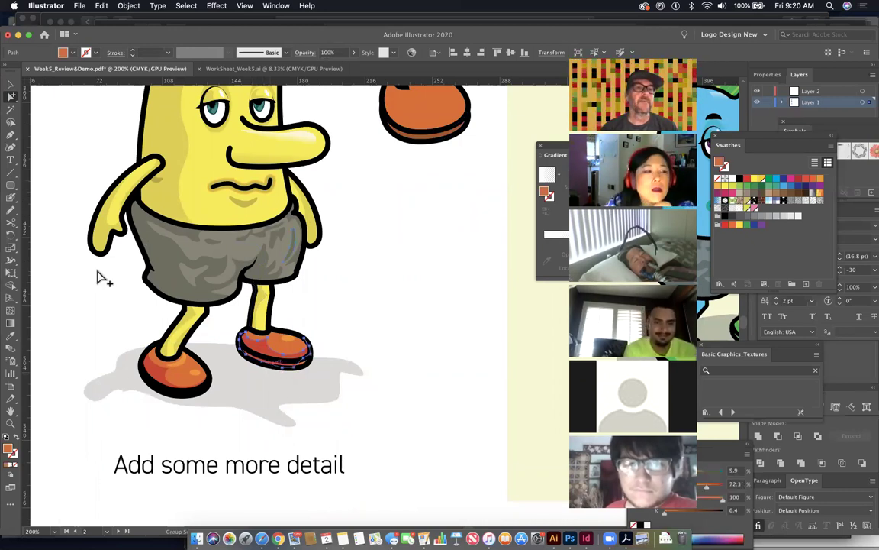
click(25, 219)
click(11, 185)
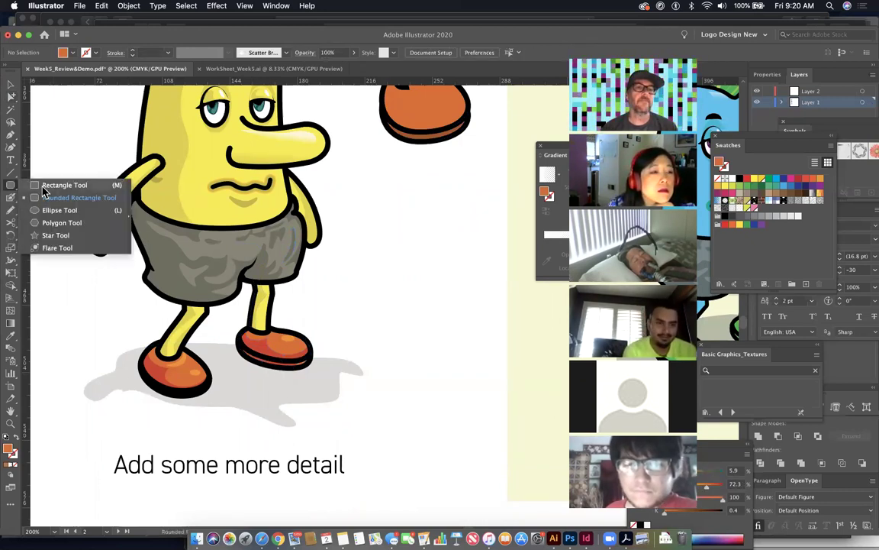
click(44, 213)
drag(381, 278, 461, 336)
Step: Flatten the orange ellipse by moving its bottom anchor point up and its top anchor point down
drag(11, 96, 44, 98)
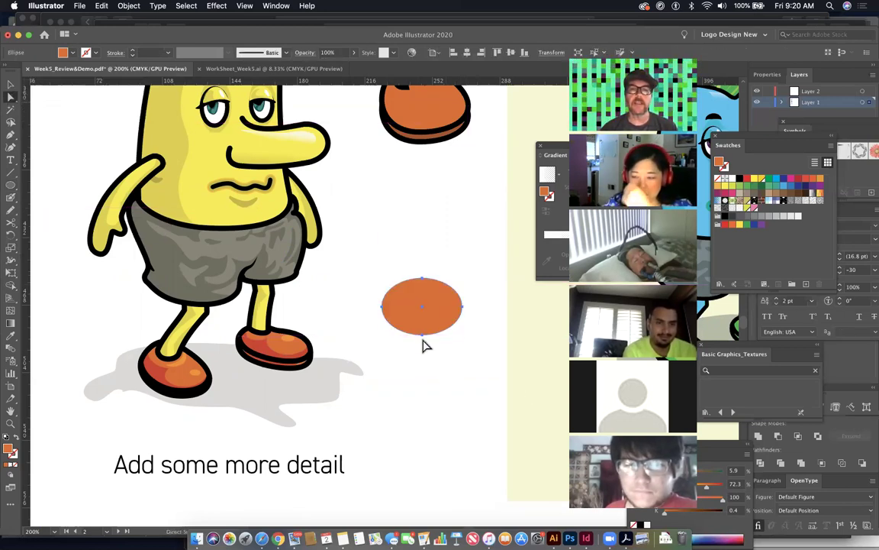
drag(422, 335, 418, 325)
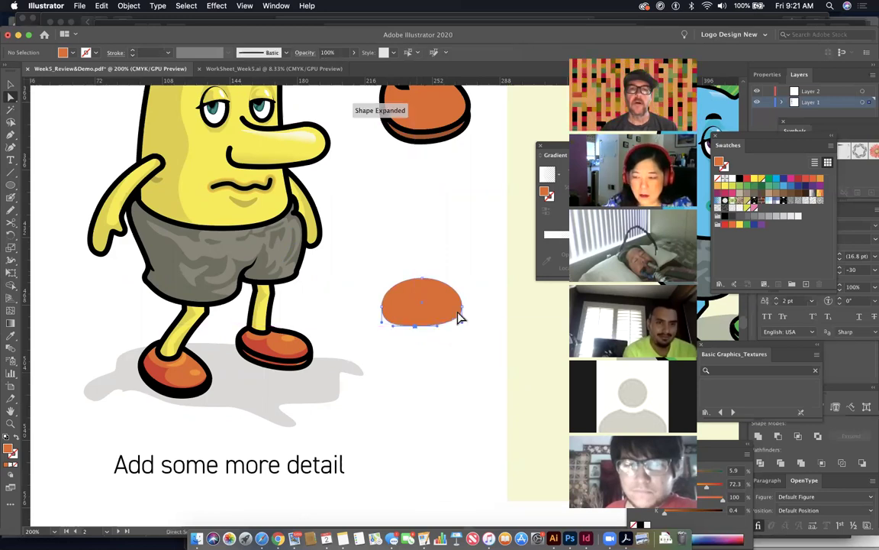
click(461, 317)
drag(424, 280, 424, 289)
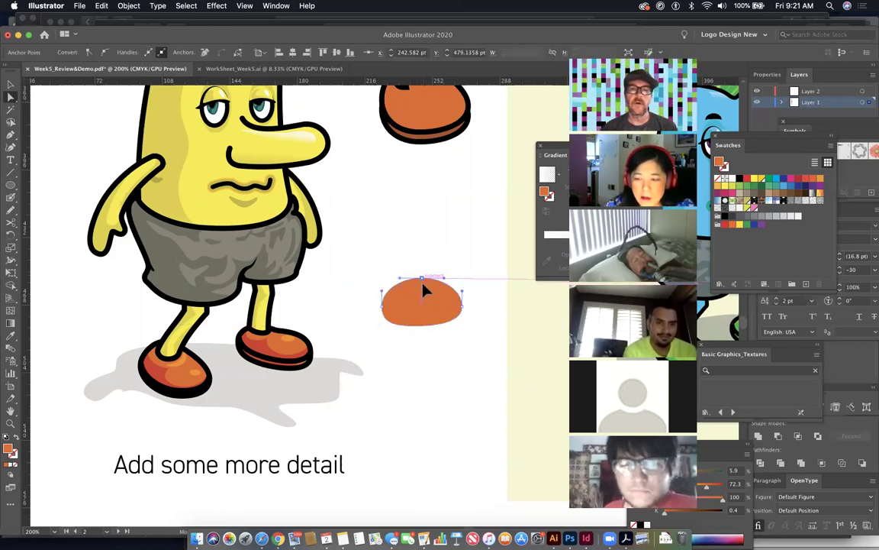
key(shift+super+a)
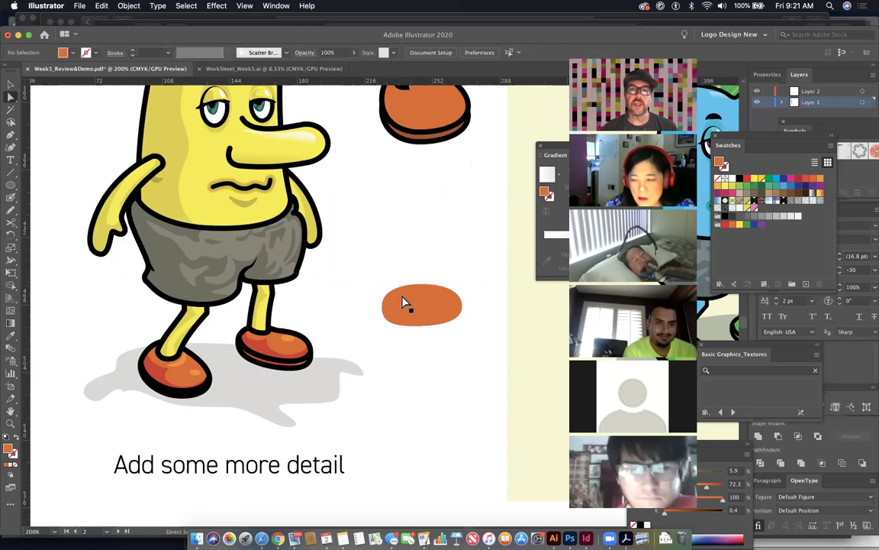
Step: Copy the orange fill and black outline from the character's right-hand shoe onto the flattened oval with the Eyedropper
click(408, 311)
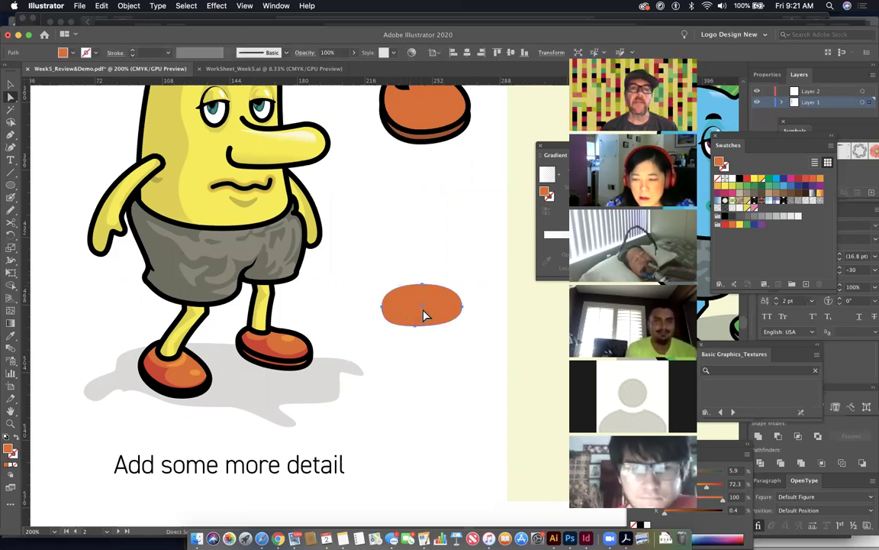
click(11, 338)
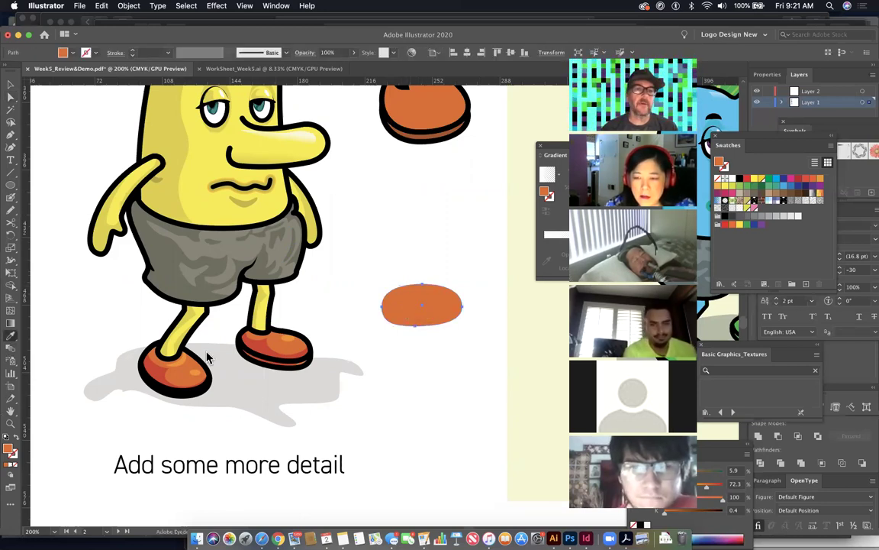
click(287, 336)
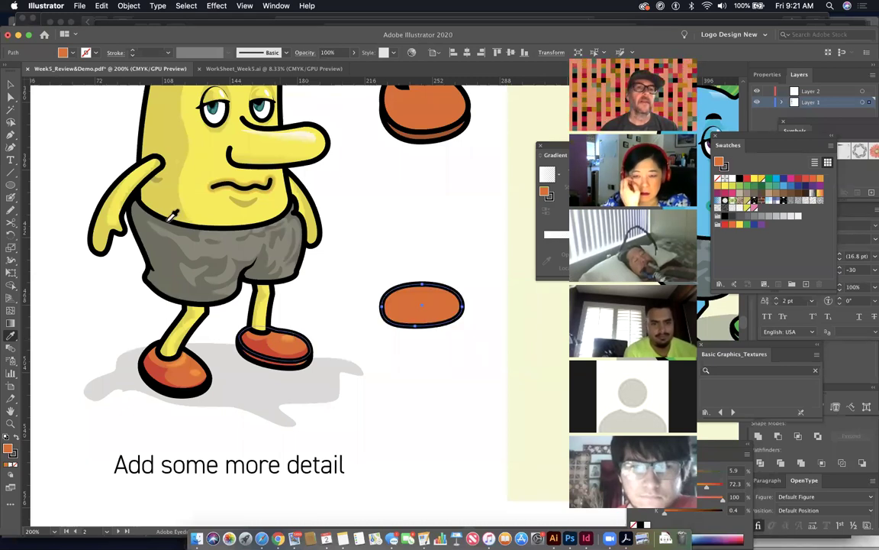
click(27, 93)
key(v)
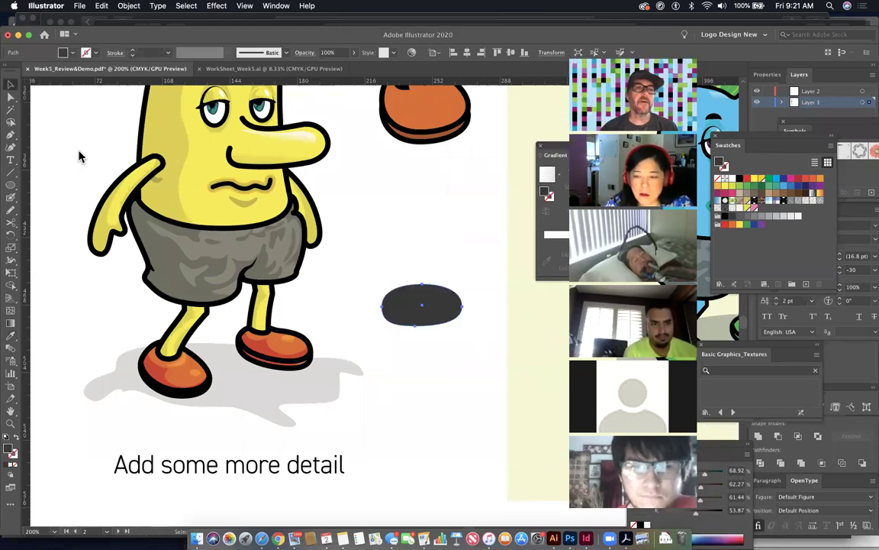
key(super+z)
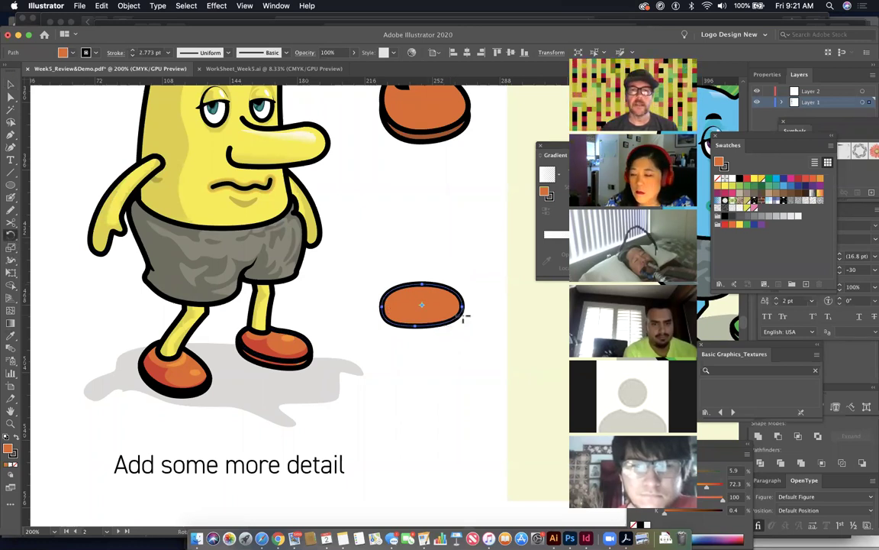
Step: Rotate the outlined oval slightly clockwise and place a duplicate just above it, leaving the original as the sole
drag(461, 325, 458, 337)
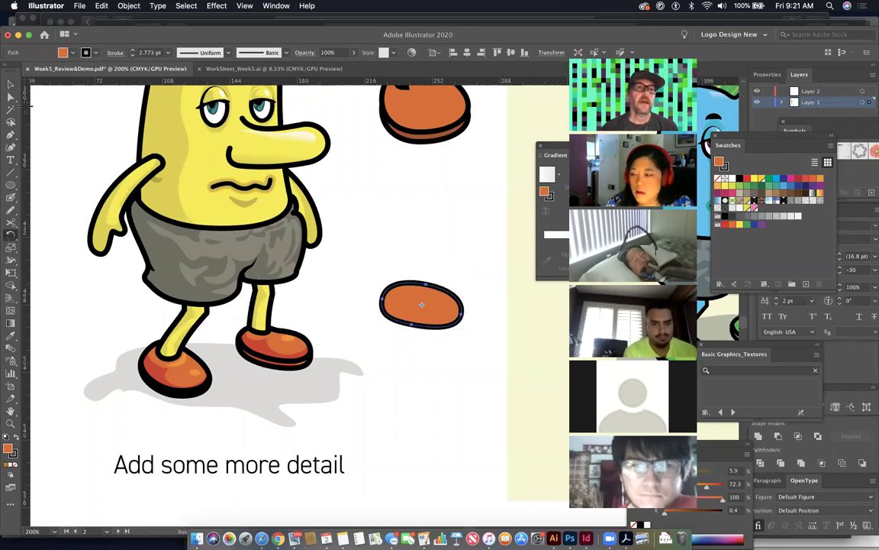
drag(11, 97, 46, 112)
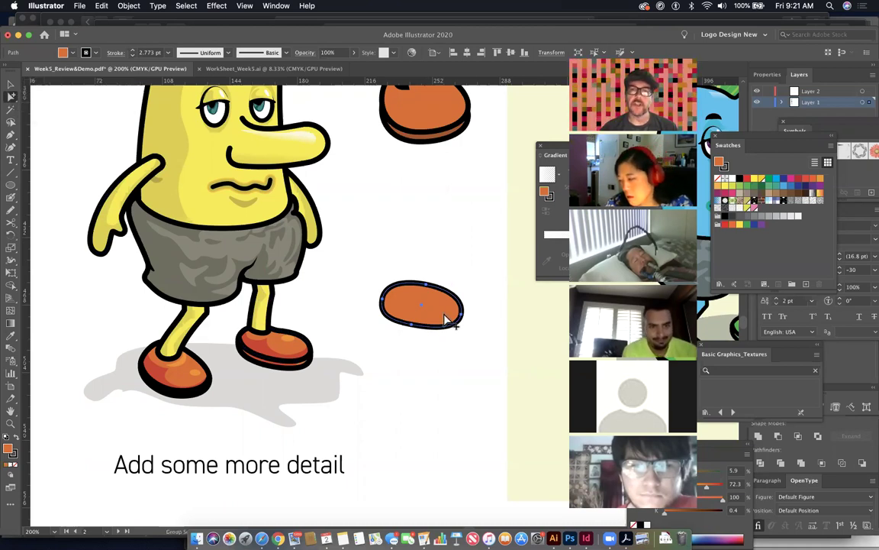
drag(446, 308, 447, 302)
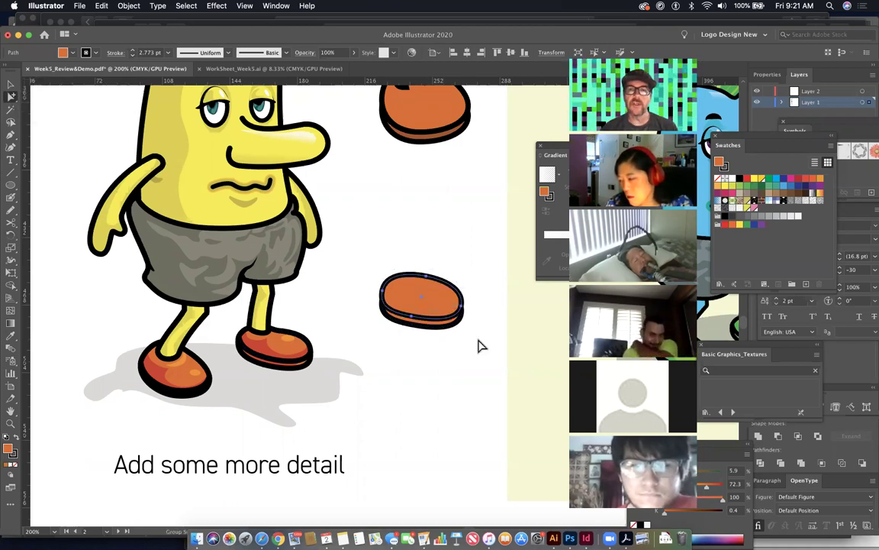
click(519, 370)
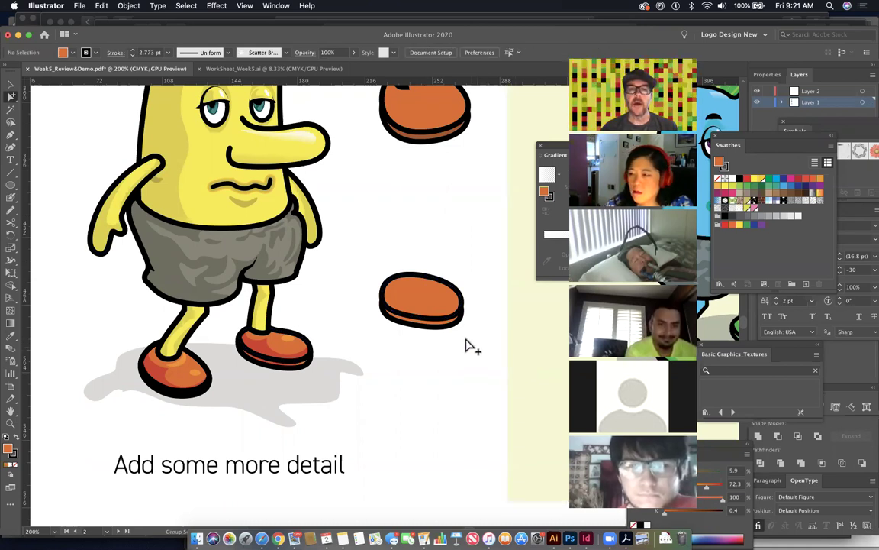
click(445, 324)
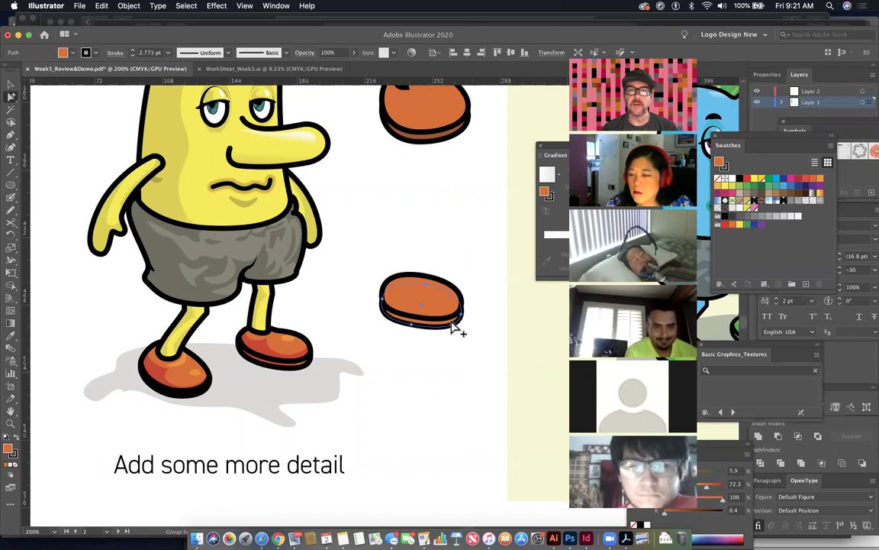
Step: Copy the character's left-hand leg onto the new shoe and transfer the copy to Layer 2
click(261, 313)
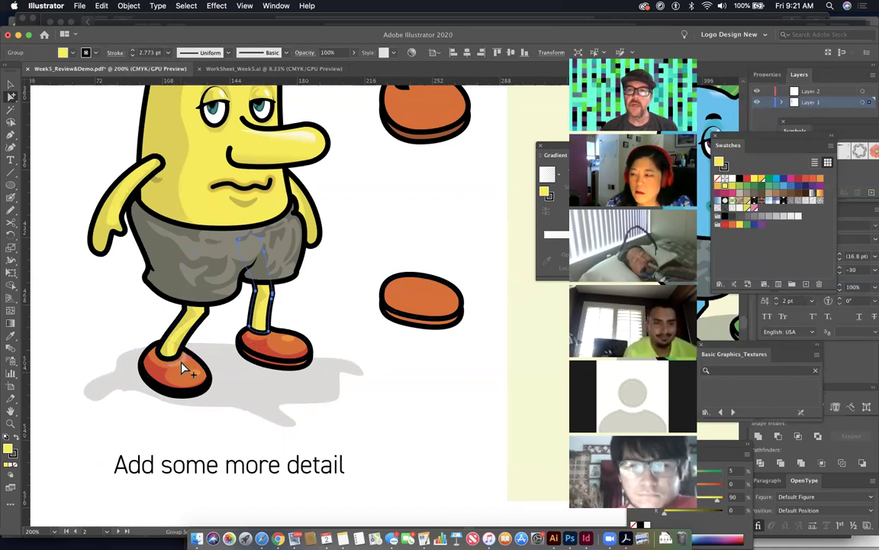
click(182, 344)
mouse_move(202, 325)
mouse_down()
mouse_move(451, 241)
mouse_move(481, 275)
mouse_up()
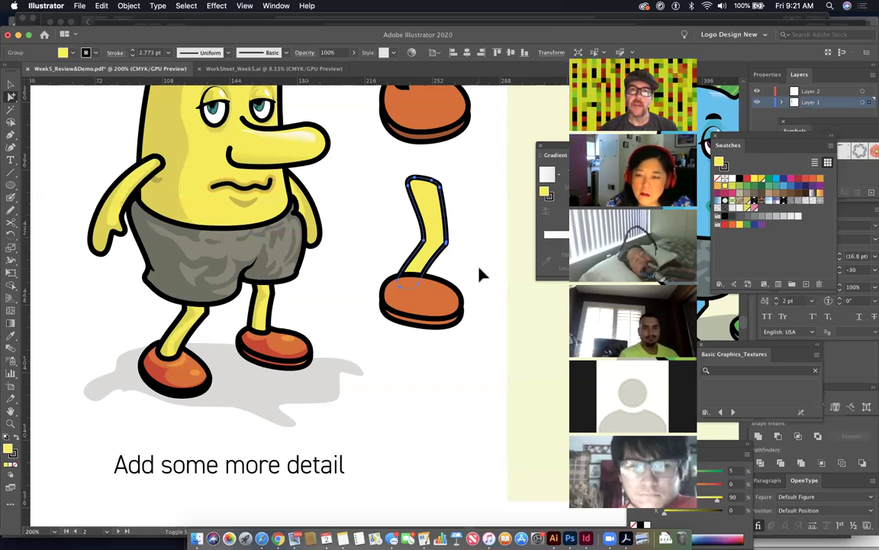
click(448, 255)
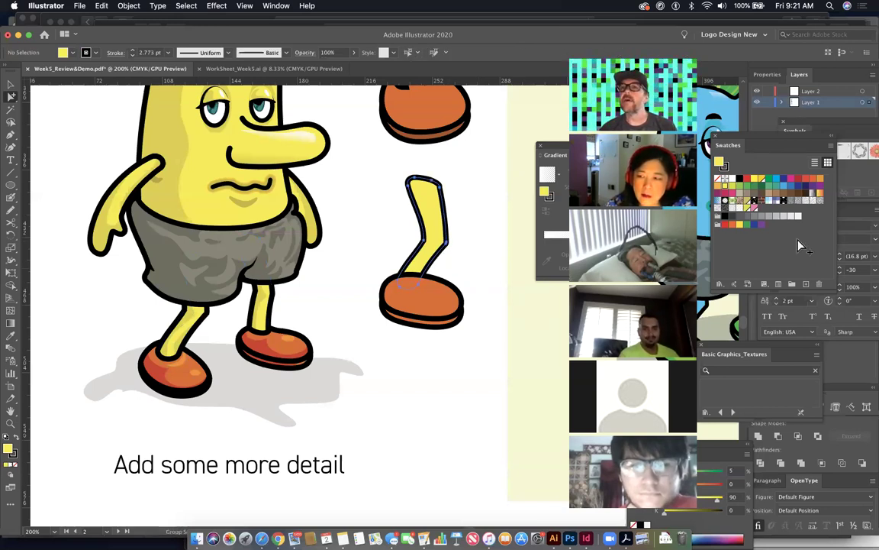
click(862, 103)
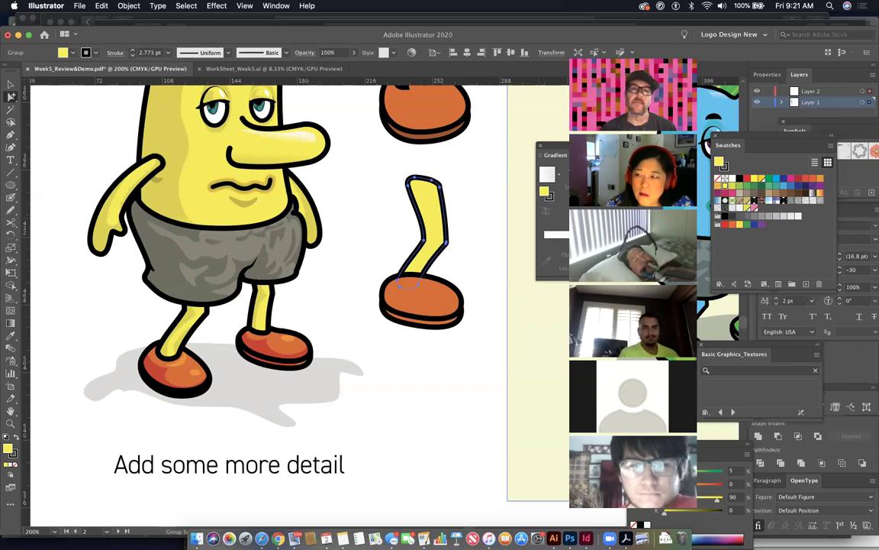
click(491, 354)
drag(491, 354, 477, 360)
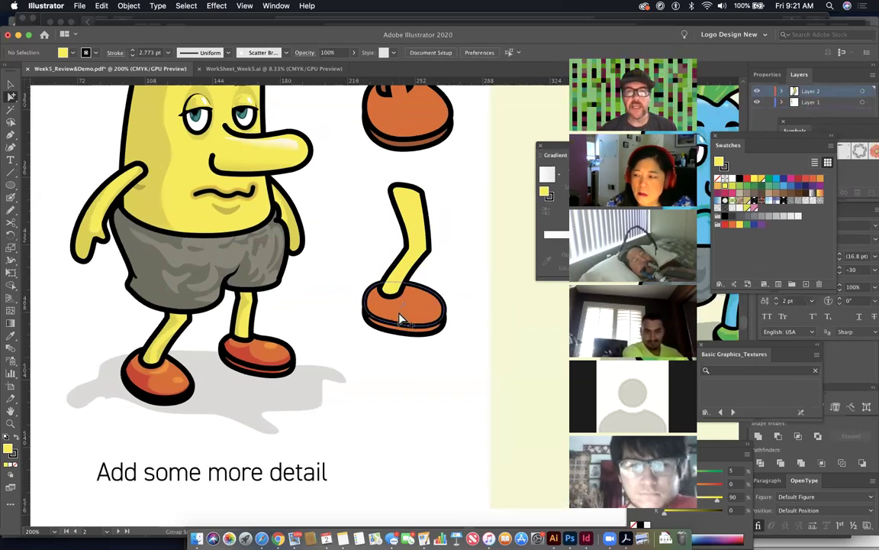
Step: Copy the highlight shape near the ankle of the left-hand shoe onto the new shoe and transfer it to Layer 2
drag(206, 371, 443, 302)
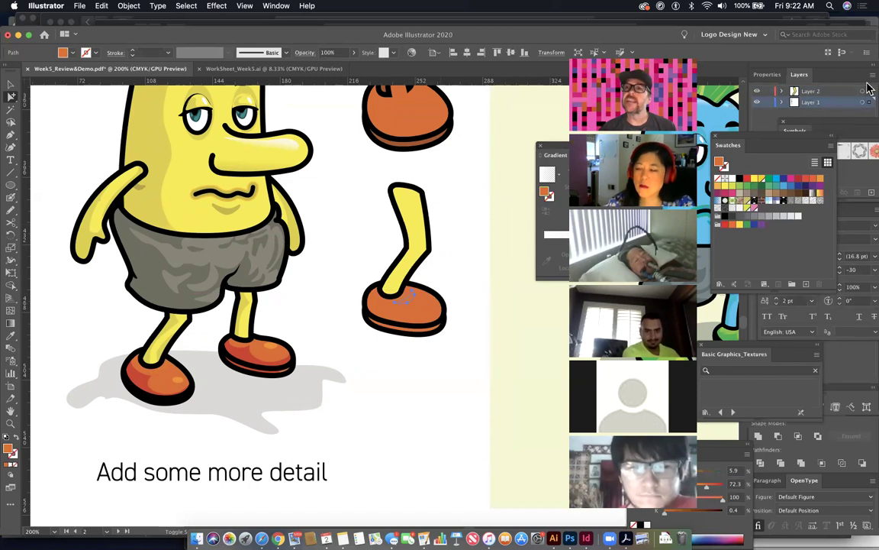
click(847, 91)
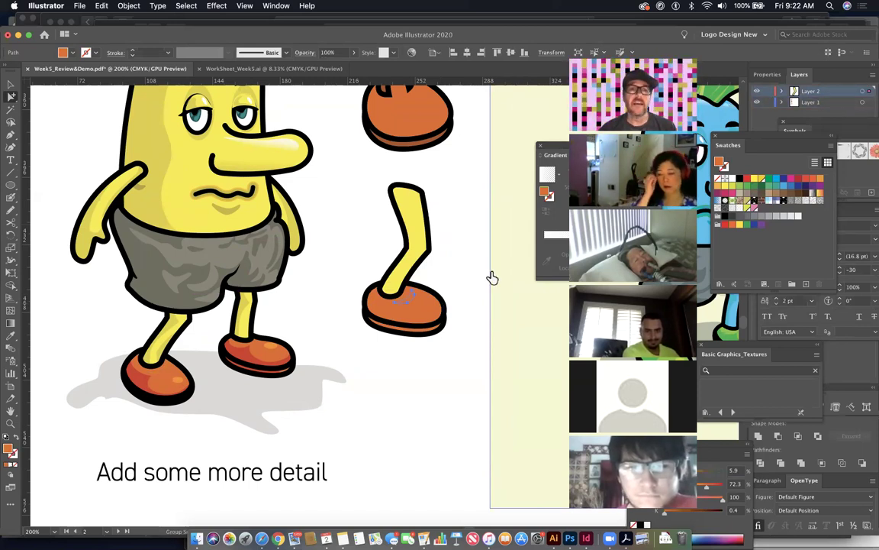
key(super+shift+a)
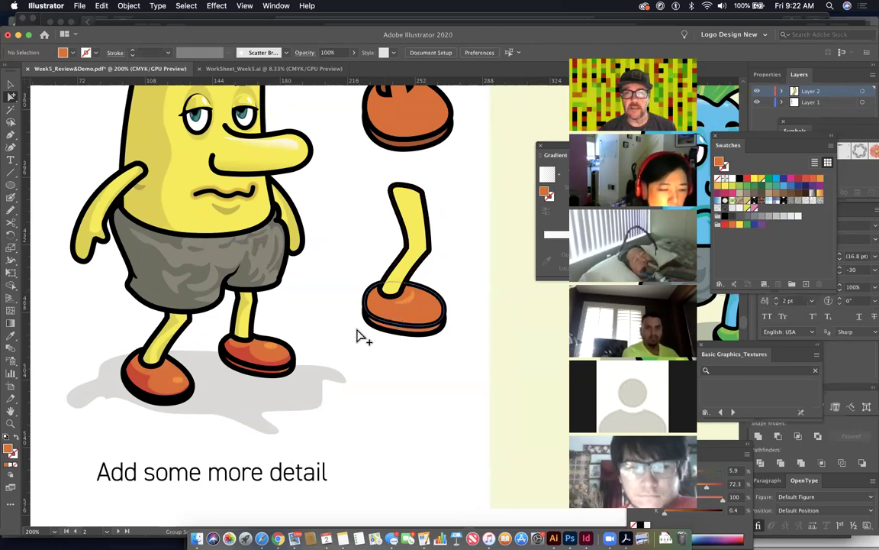
Step: Copy the darker shading shape from the left-hand shoe onto the new shoe and transfer it to Layer 2
drag(151, 391, 395, 324)
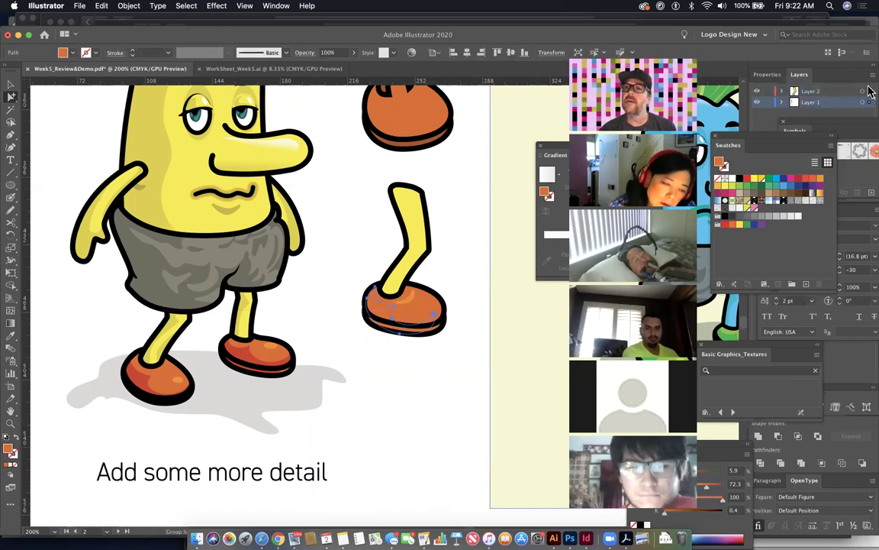
drag(868, 104, 868, 92)
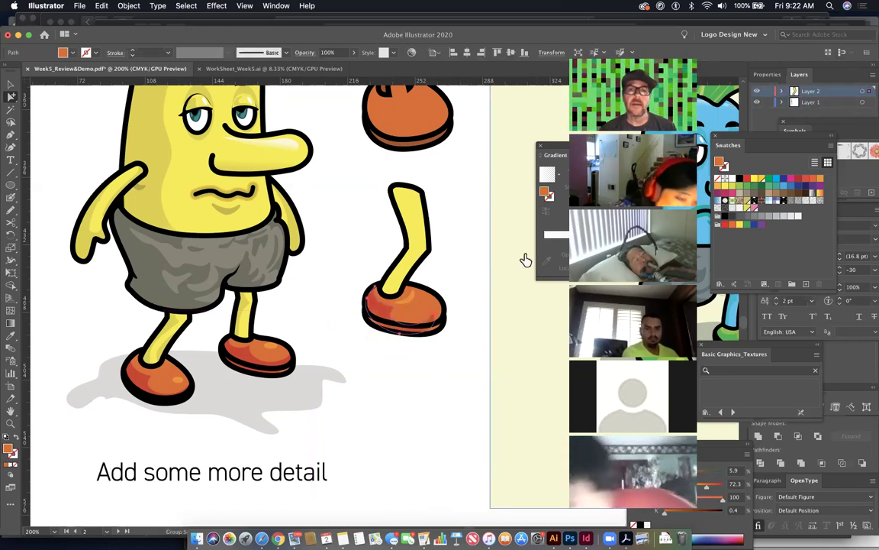
click(467, 387)
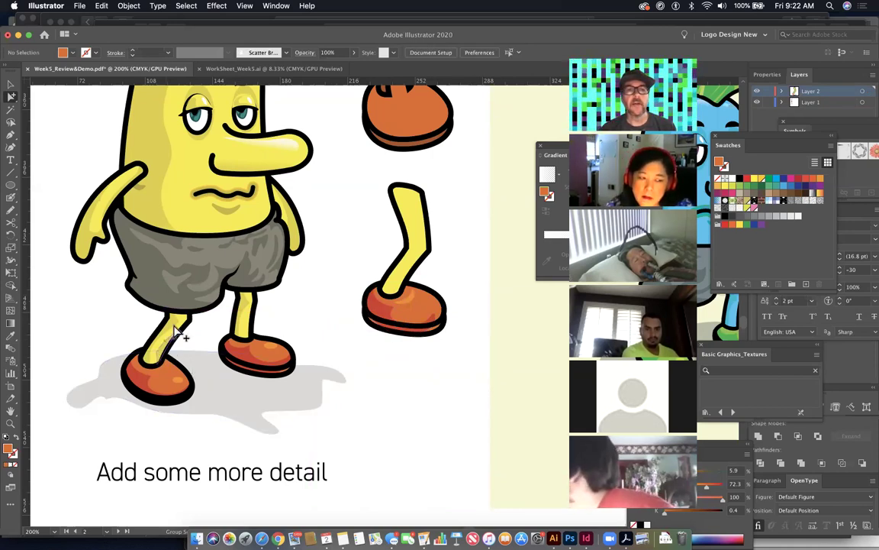
Step: Go to the Patterns page and select the purple gingham square to examine its pattern fill
key(super+minus)
key(super+minus)
key(super+minus)
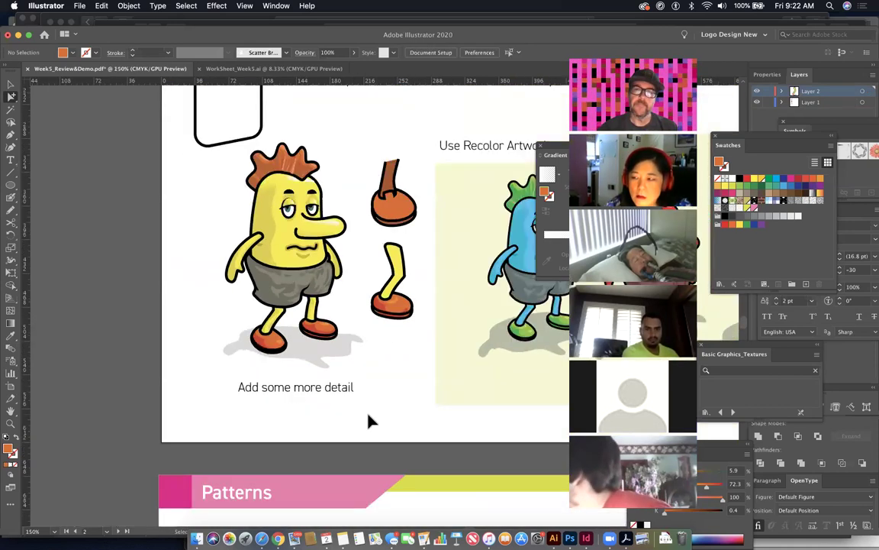
key(super+minus)
scroll(369, 316, down, 5)
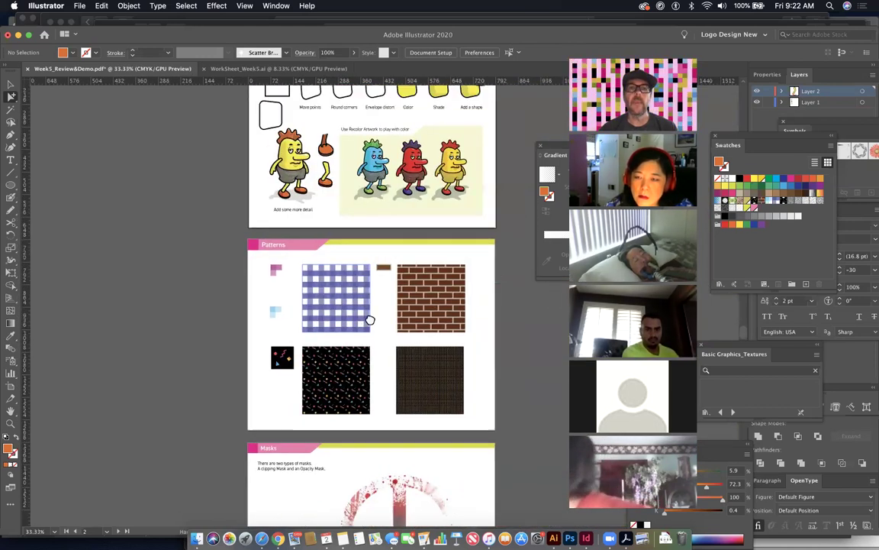
drag(353, 314, 343, 310)
drag(269, 247, 287, 198)
click(287, 203)
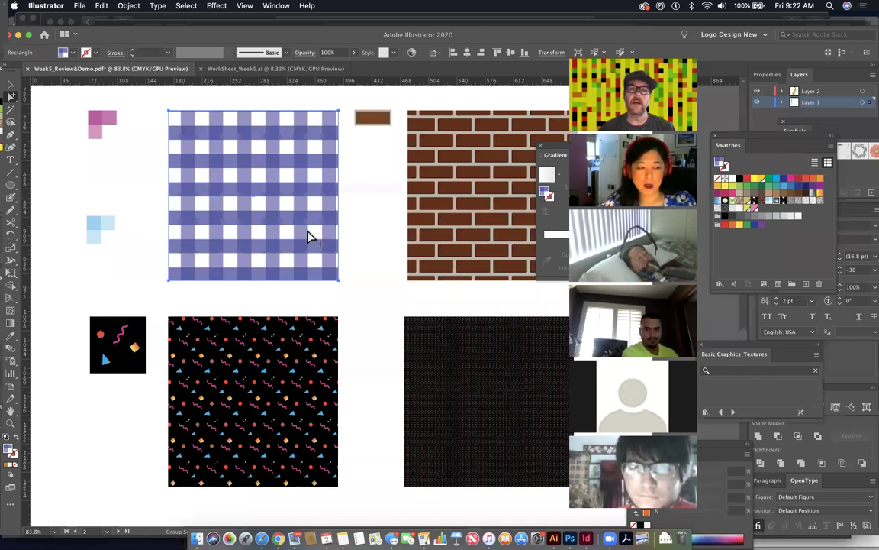
mouse_move(306, 232)
mouse_down()
mouse_move(378, 247)
mouse_move(324, 228)
mouse_up()
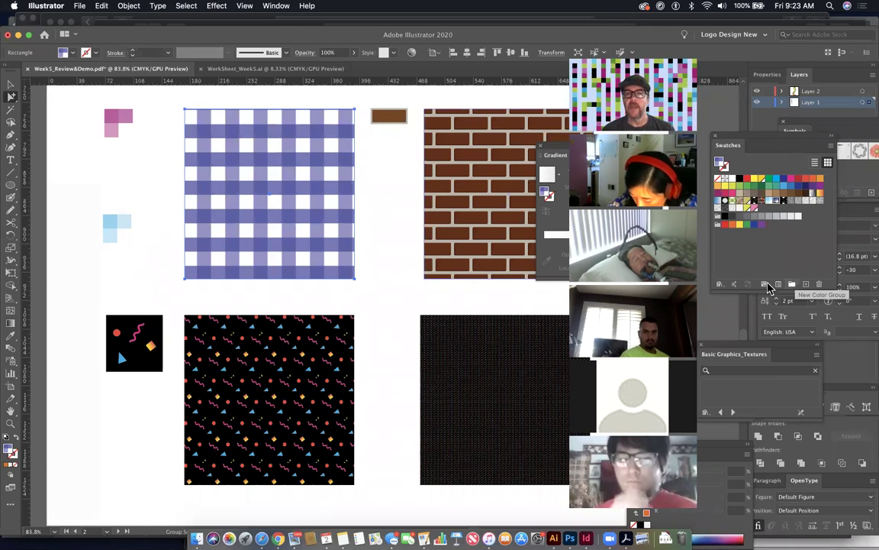
Step: Select the pink four-square tile beside the gingham square and compare it up close with the repeating pattern
drag(169, 148, 350, 227)
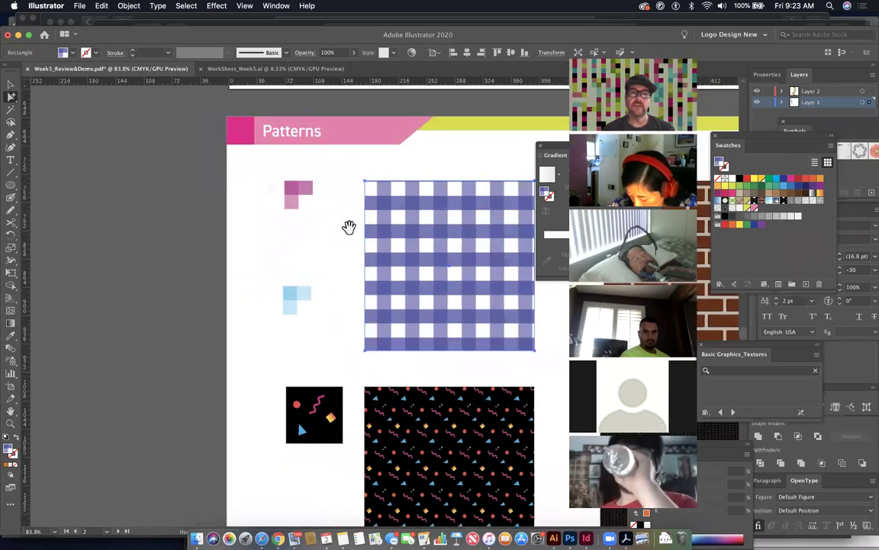
drag(273, 172, 336, 240)
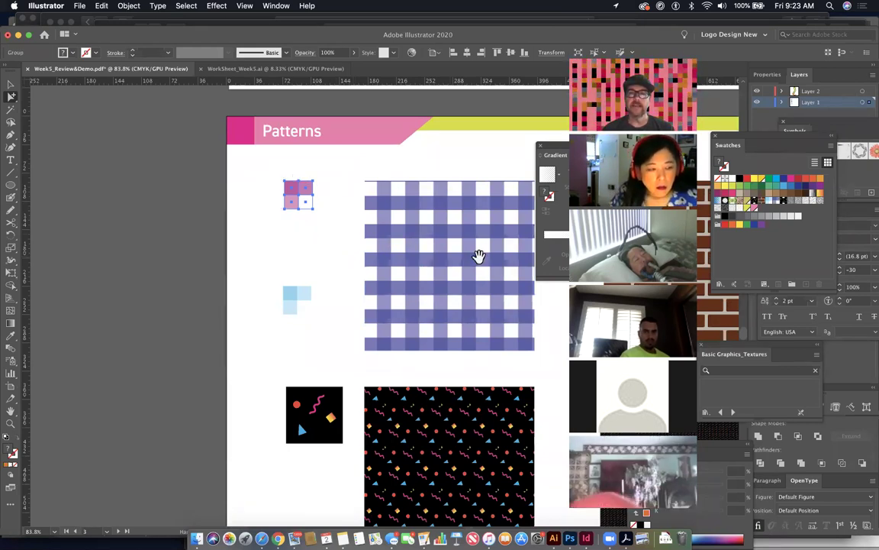
drag(410, 221, 526, 318)
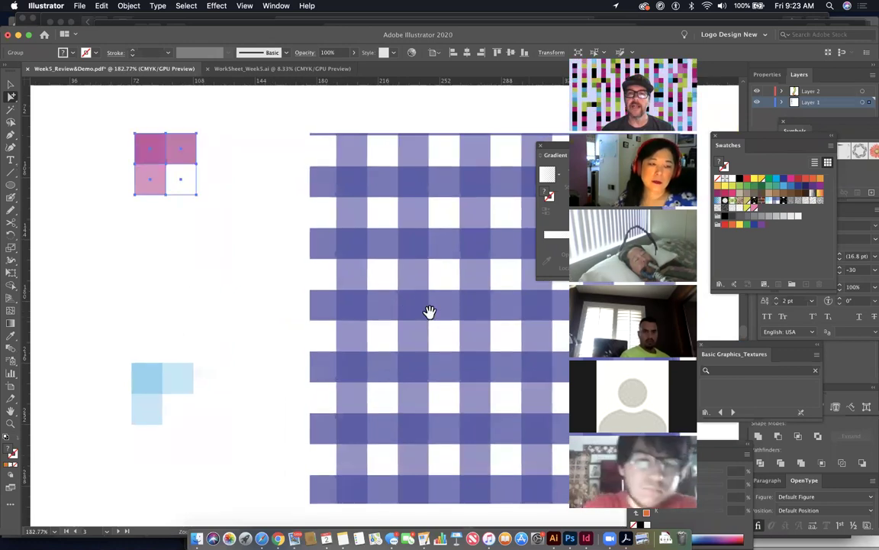
drag(415, 285, 346, 242)
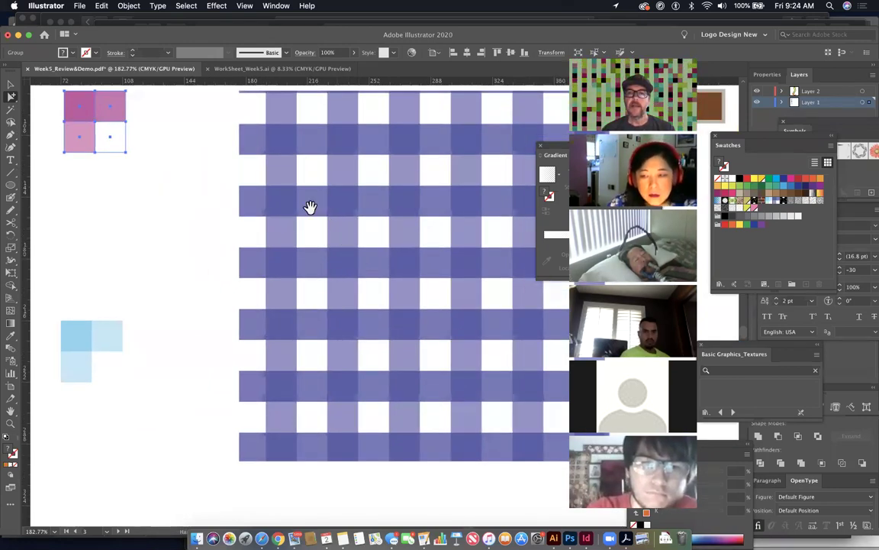
Step: Examine the pink tile up close by selecting its individual coloured squares one at a time
drag(313, 209, 522, 332)
drag(272, 212, 405, 304)
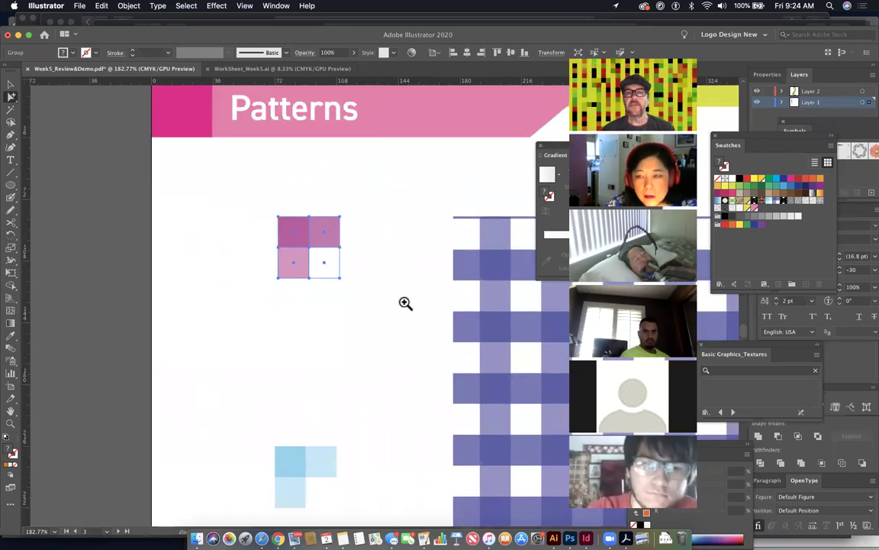
key(super+shift+a)
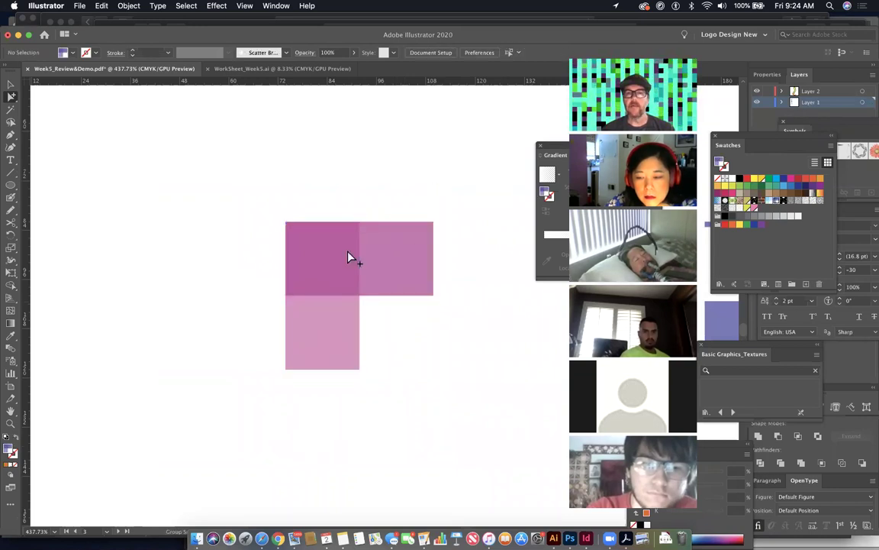
click(426, 291)
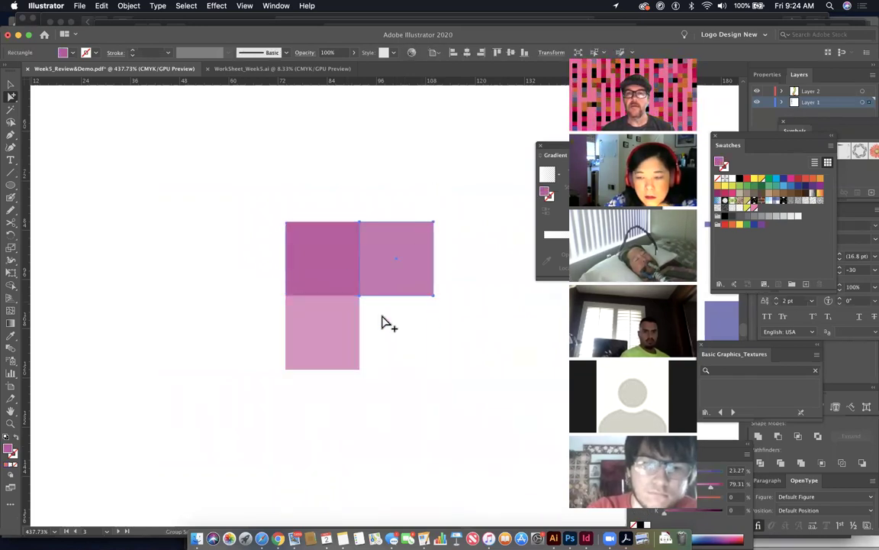
click(347, 345)
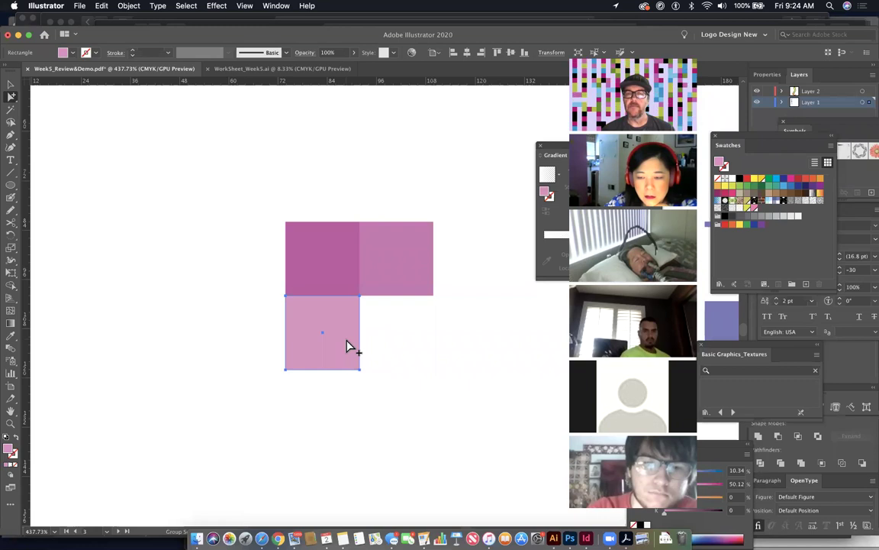
click(390, 276)
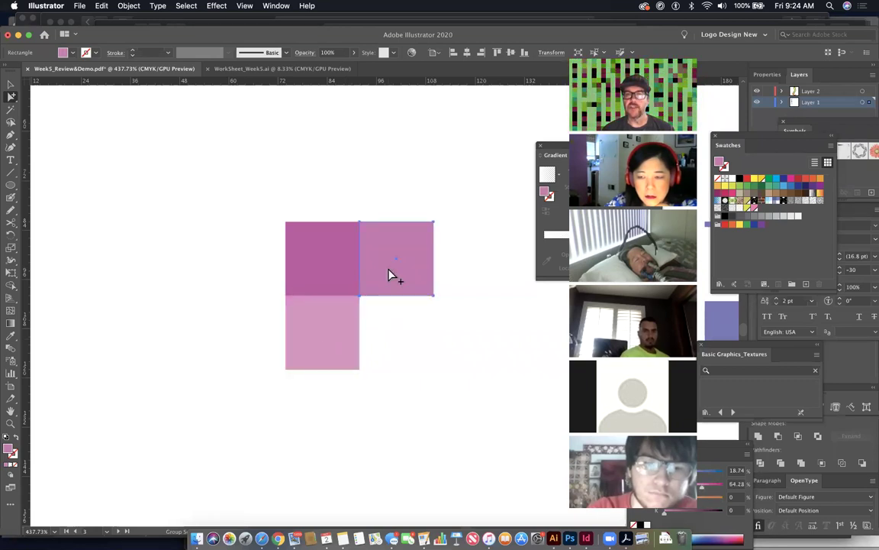
click(326, 326)
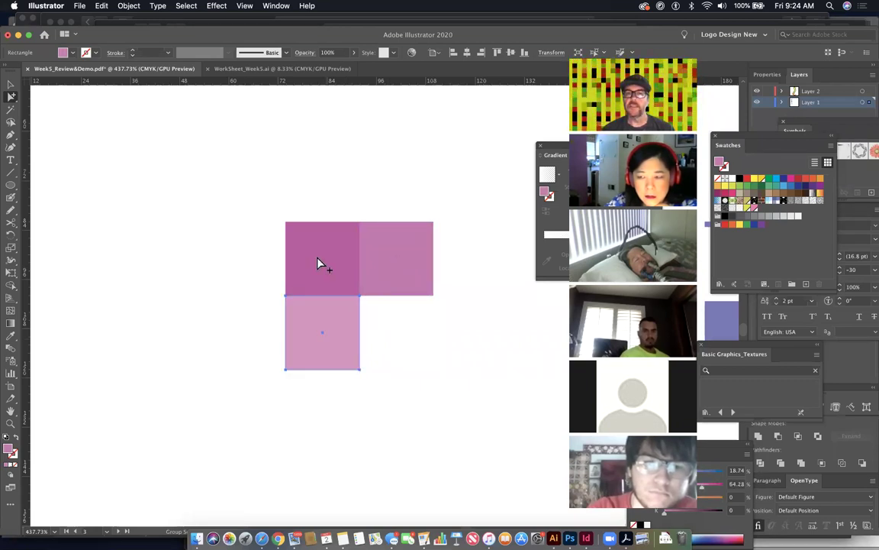
click(382, 361)
Step: Select the entire four-square pink tile, including its white square, and make a new pattern from it
drag(296, 191, 447, 385)
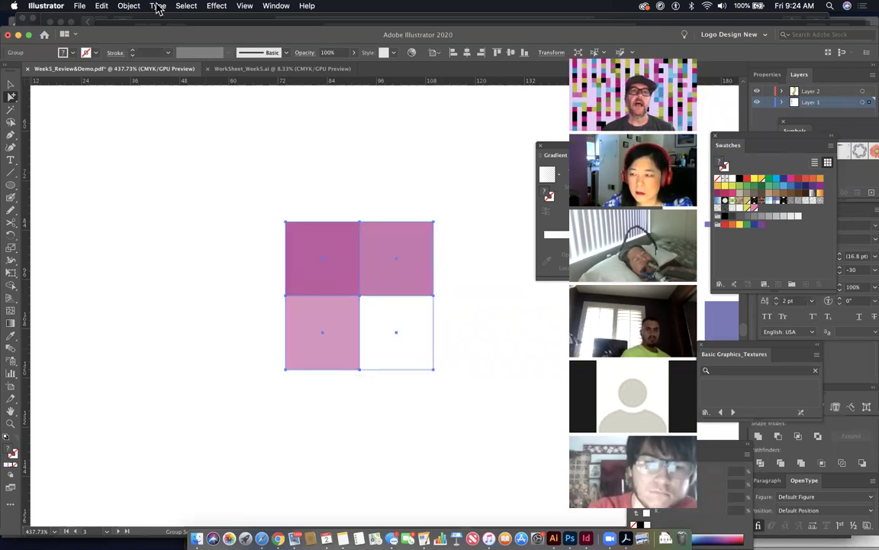
click(129, 6)
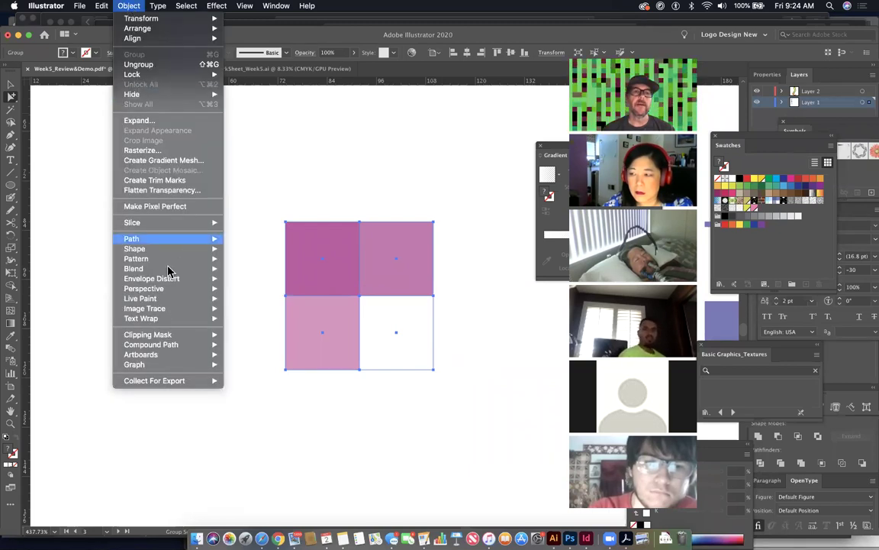
mouse_move(169, 260)
click(249, 262)
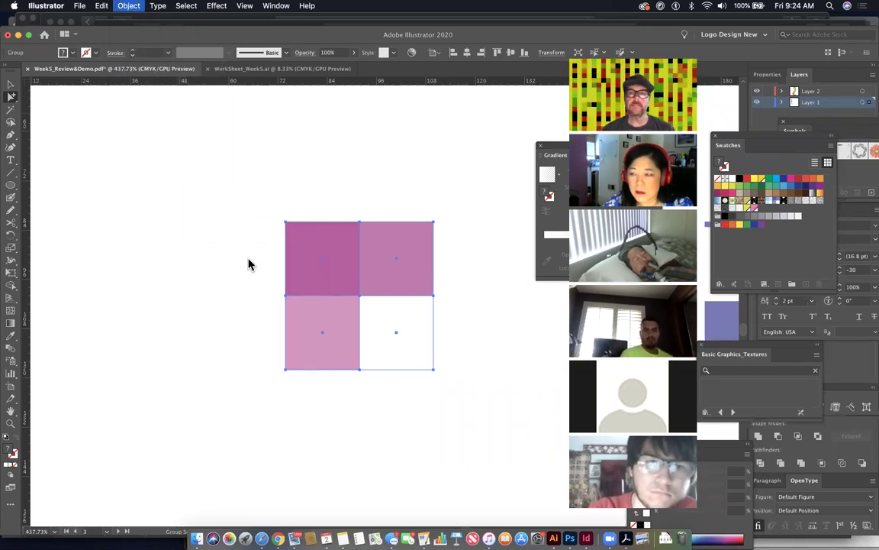
drag(422, 246, 403, 207)
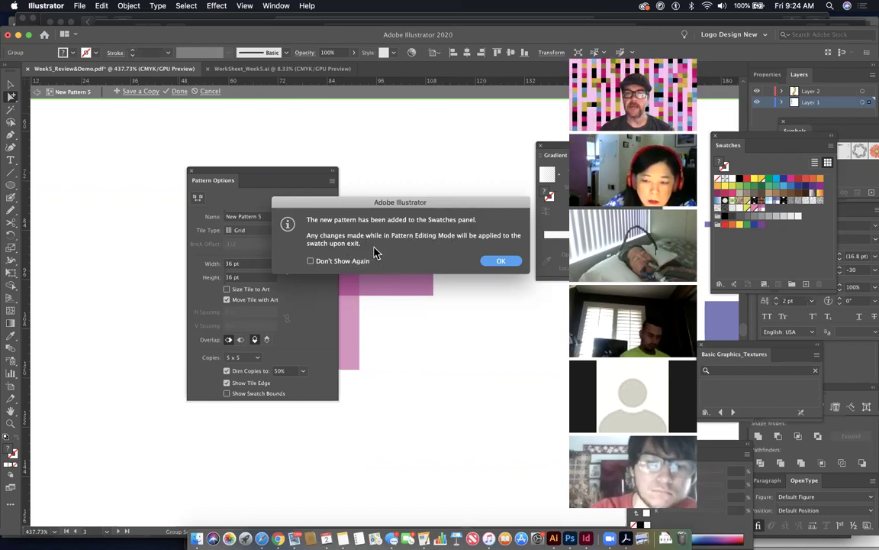
key(Return)
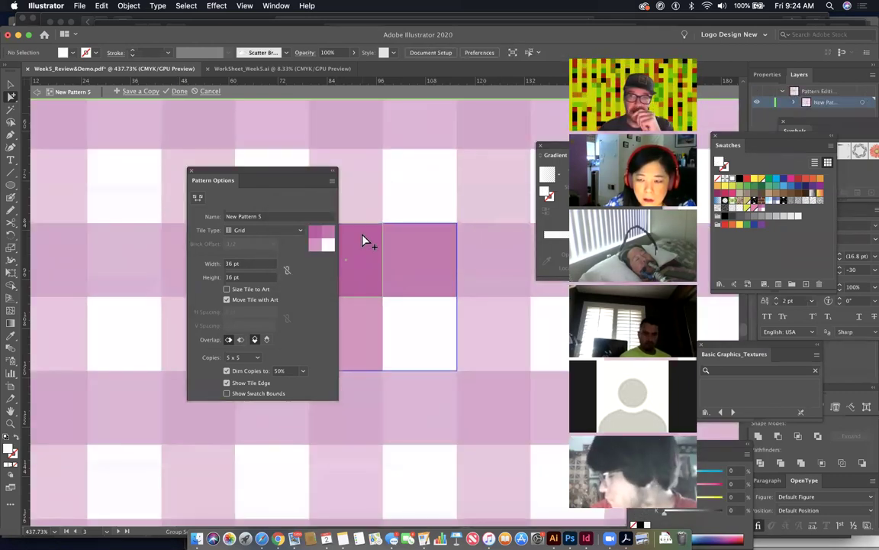
Step: Name the new pattern Gingham Pink and move its options clear of the central tile
drag(220, 169, 91, 148)
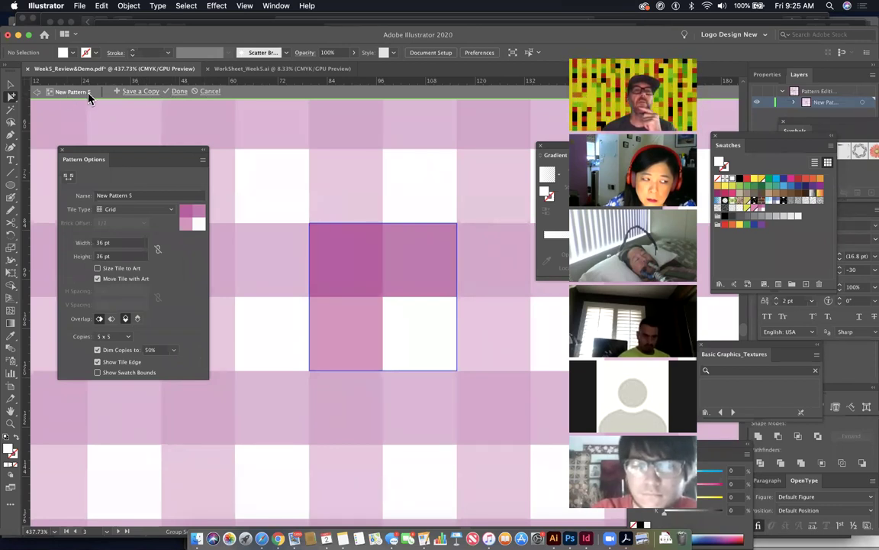
click(138, 195)
text(C)
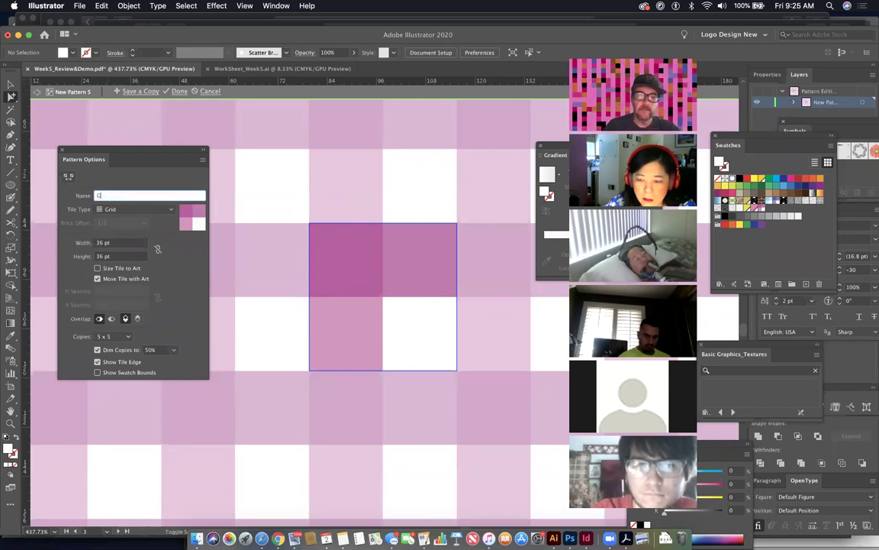
text(ingham Pink)
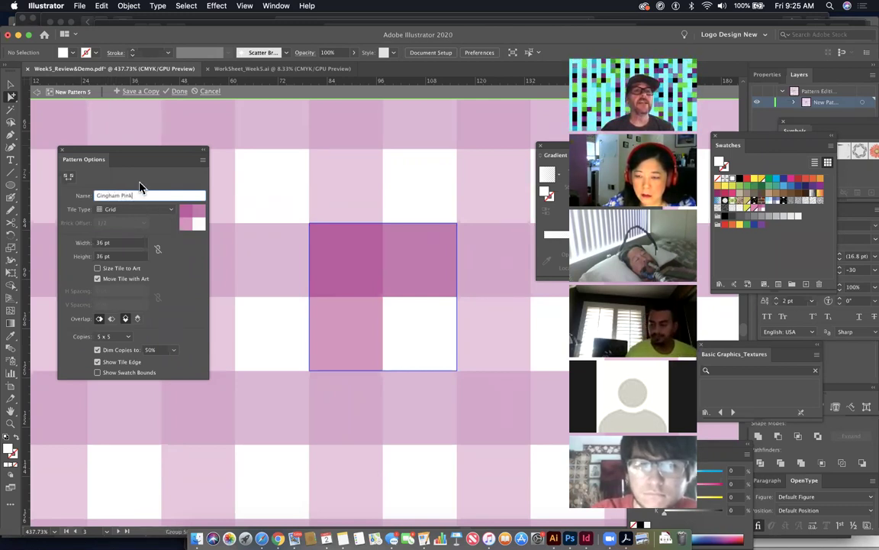
key(Return)
click(130, 212)
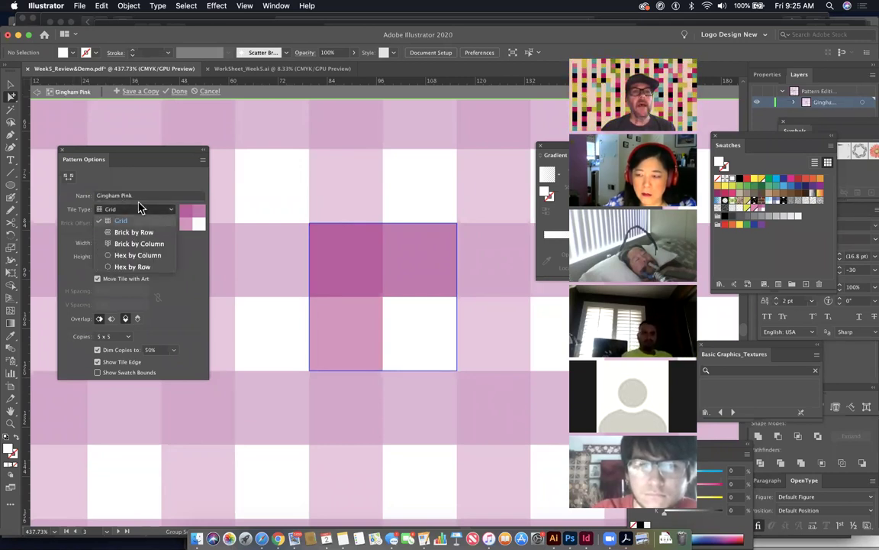
click(133, 157)
drag(132, 157, 140, 135)
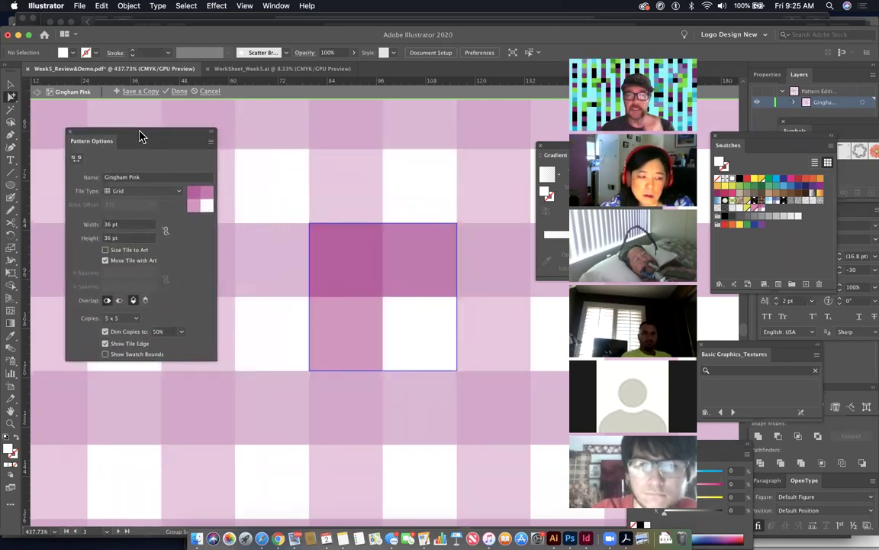
Step: Try enlarging the tile to about 55 by 56 pt and shrinking it to about 30 pt with the Pattern Tile Tool, undoing each change
key(super+minus)
key(super+minus)
key(super+minus)
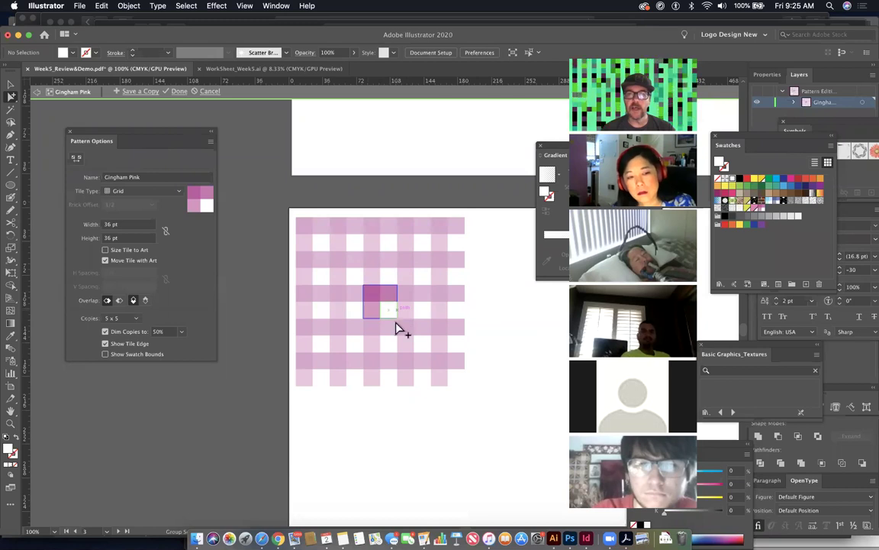
drag(405, 310, 380, 319)
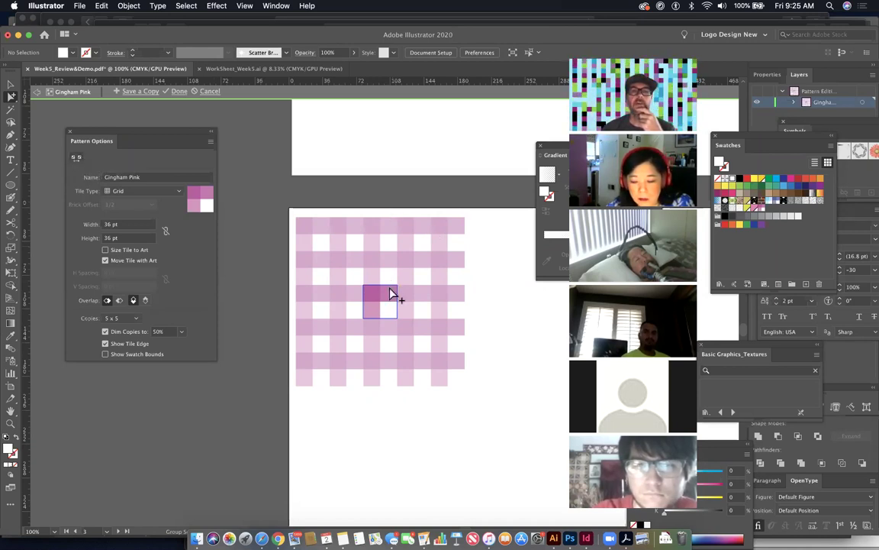
click(77, 159)
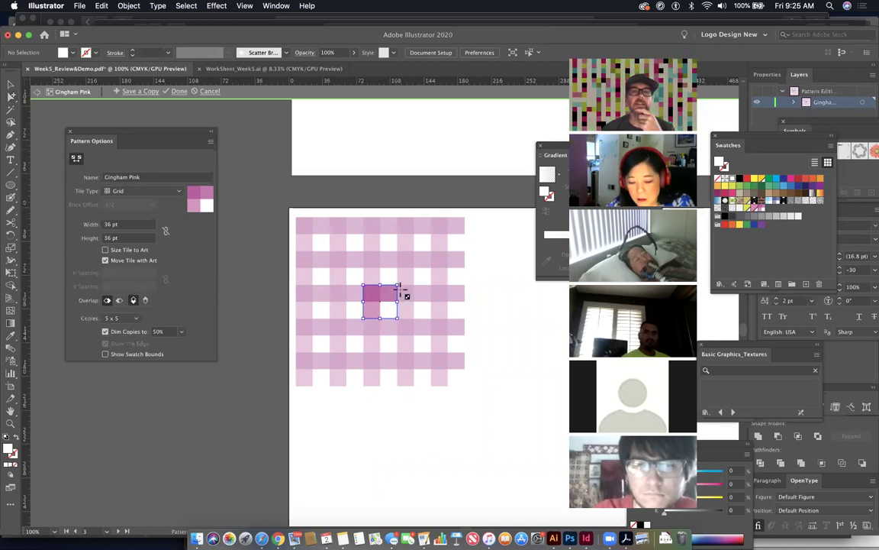
drag(398, 285, 416, 267)
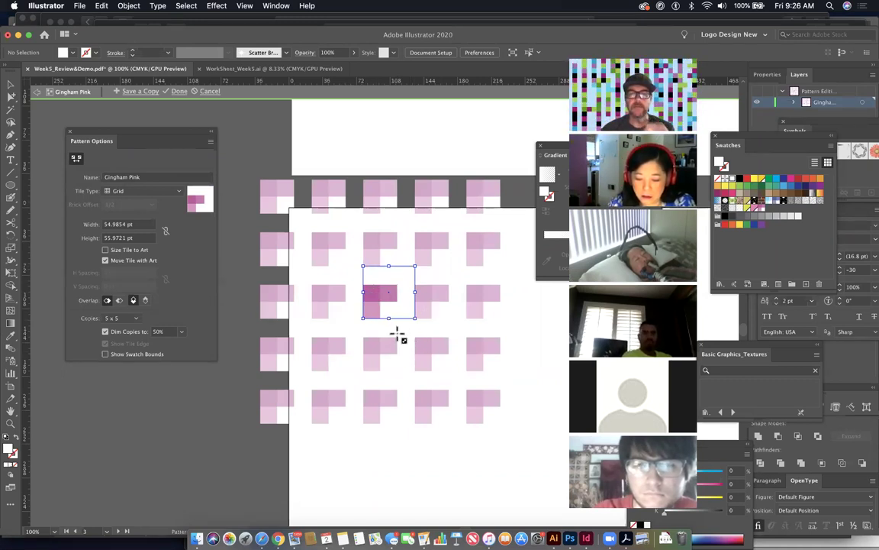
key(super+z)
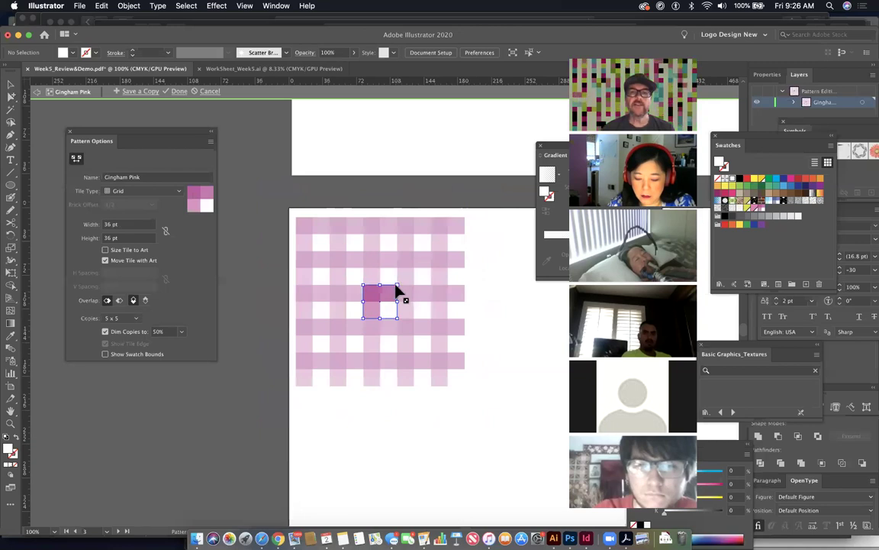
drag(394, 289, 393, 291)
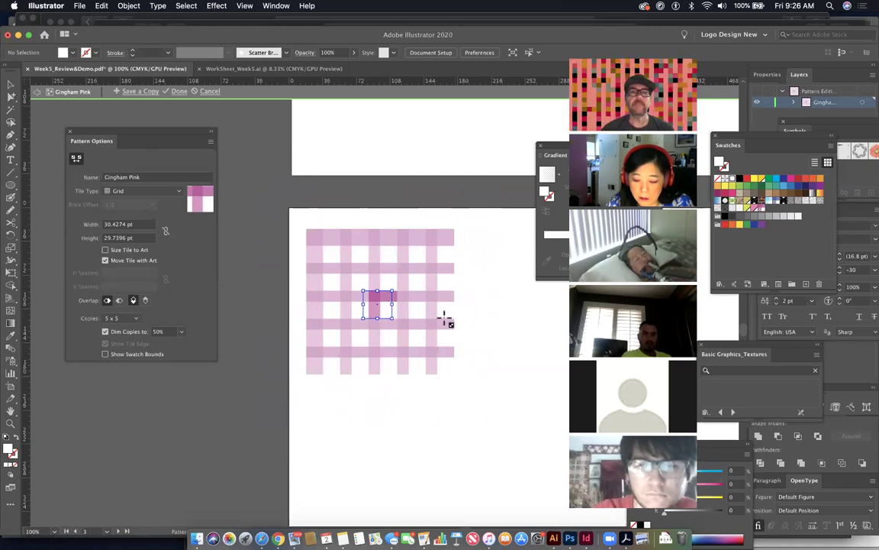
key(ctrl+z)
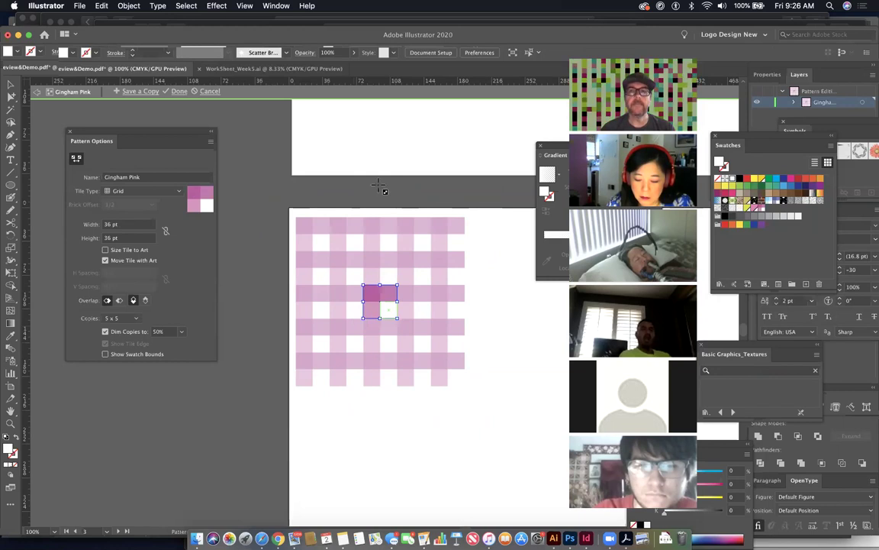
Step: Try the Brick by Row, Brick by Column, Hex by Column and Hex by Row tile types on the gingham pattern
click(127, 194)
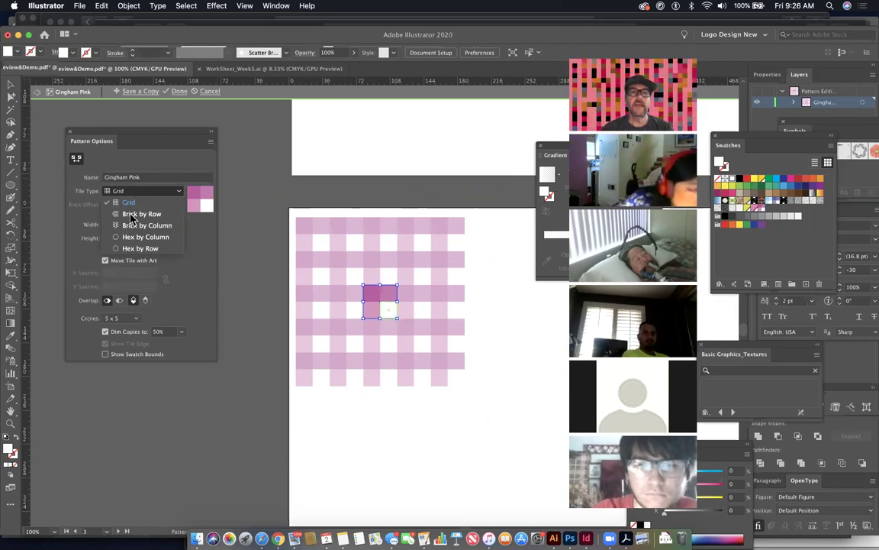
click(136, 214)
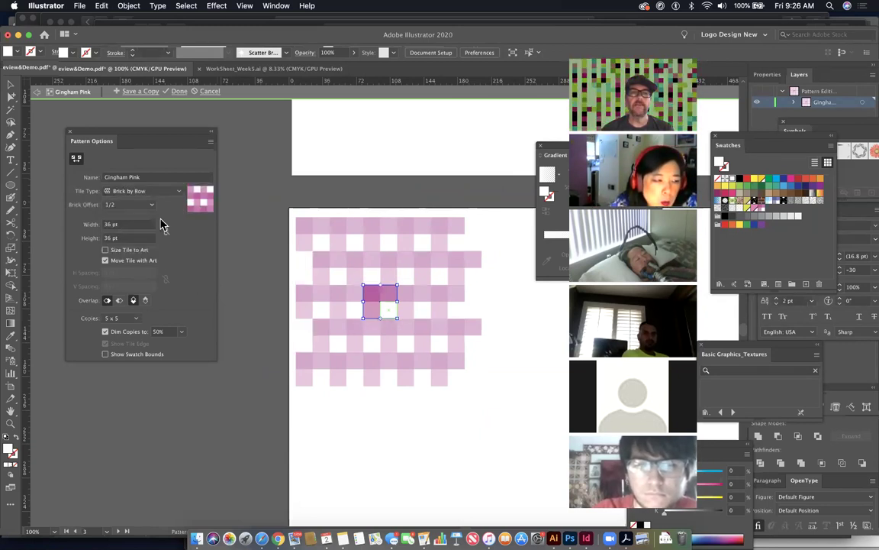
click(141, 191)
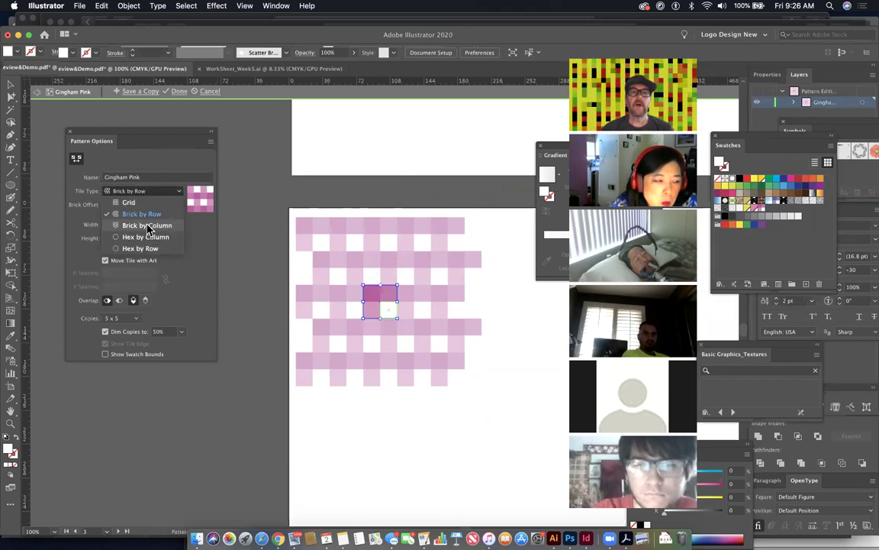
click(147, 225)
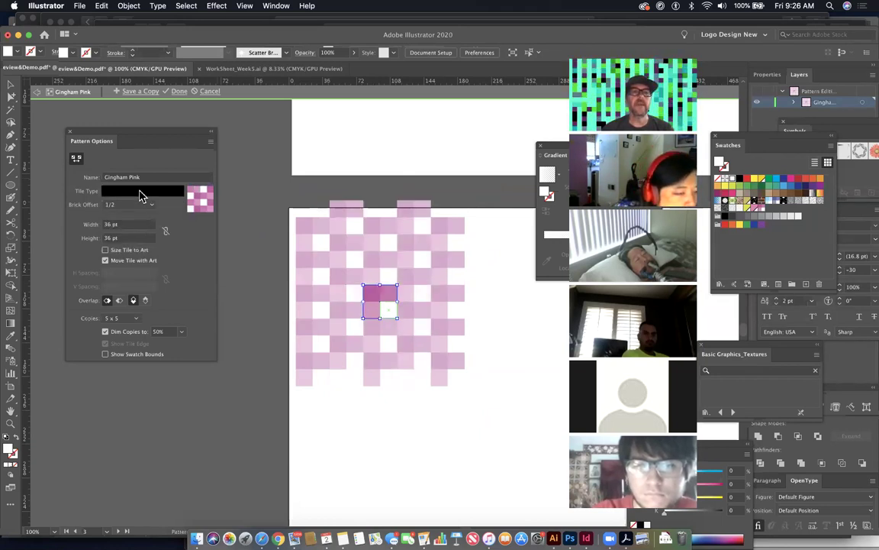
click(140, 196)
click(145, 242)
click(141, 192)
click(147, 249)
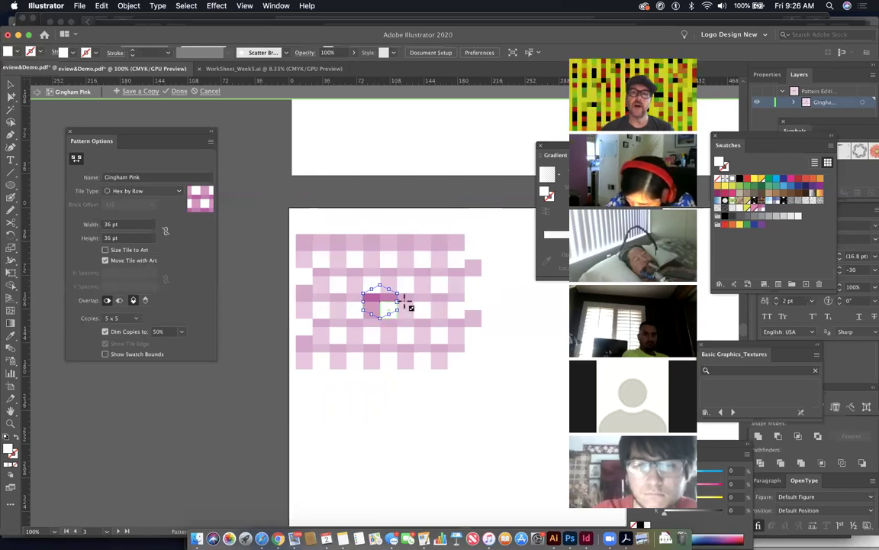
Step: Set the gingham pattern's tile type to Brick by Row and inspect the staggered rows up close
click(139, 195)
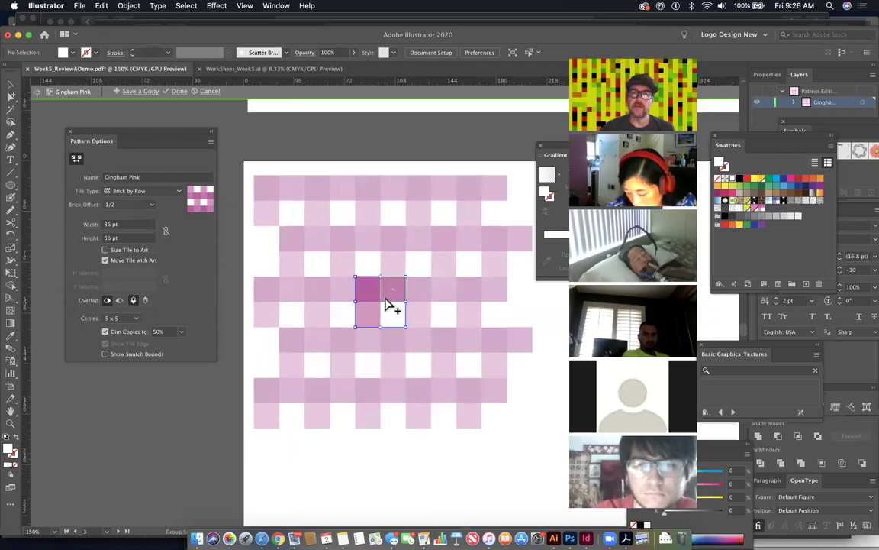
key(super+equal)
key(super+equal)
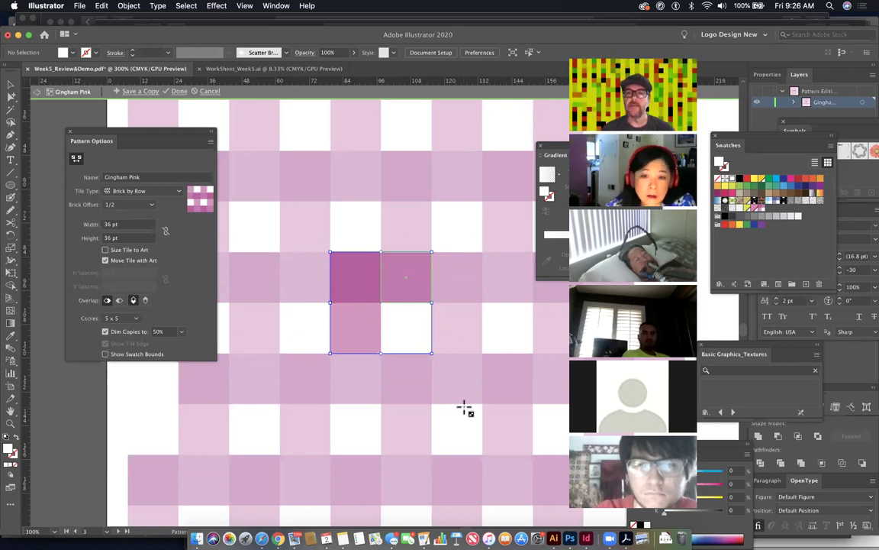
Step: Try a brick offset of 1/3 on the gingham pattern, then restore the offset to 1/2
click(126, 205)
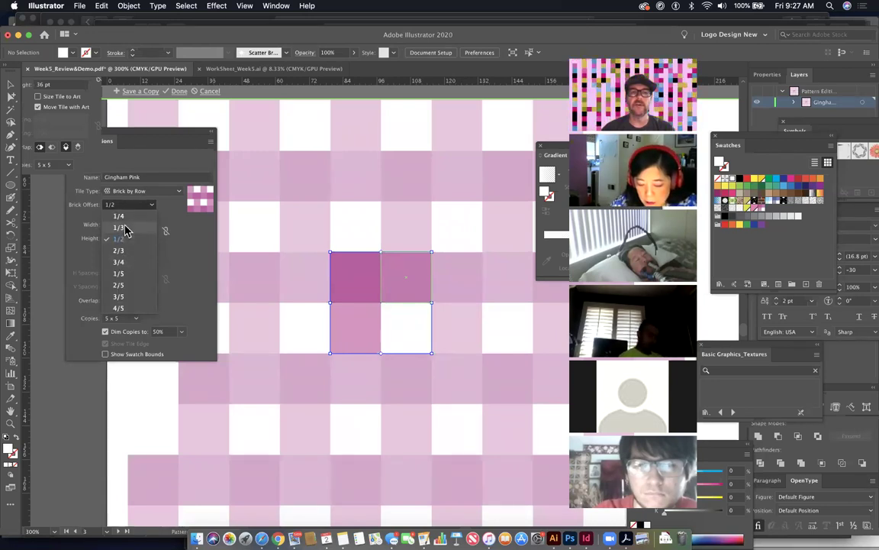
click(125, 228)
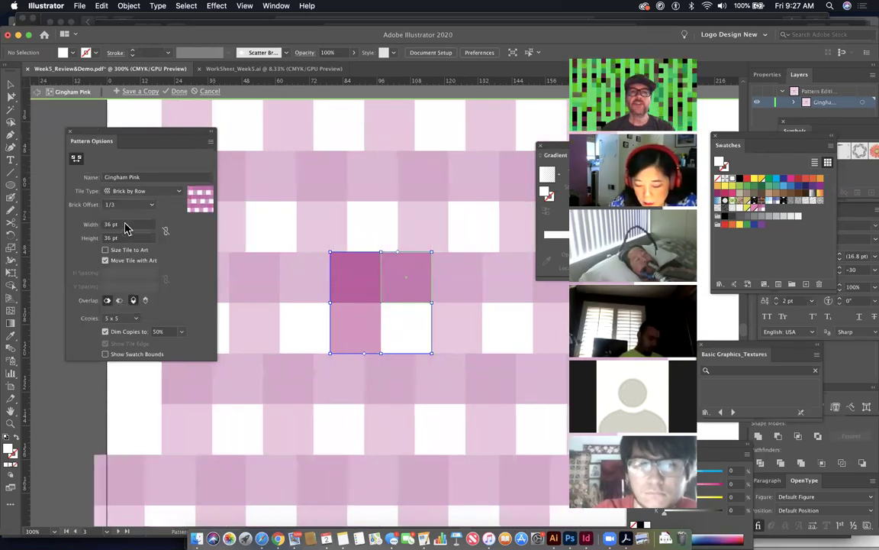
click(126, 205)
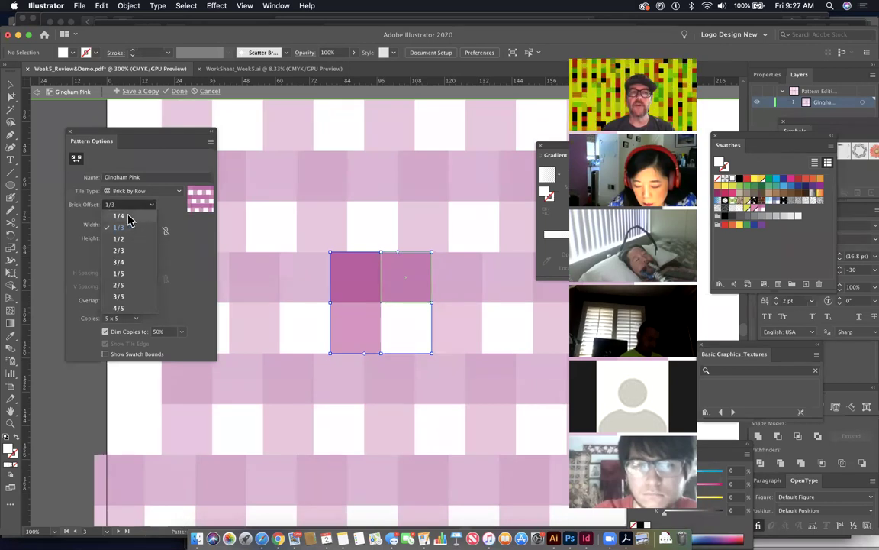
click(141, 239)
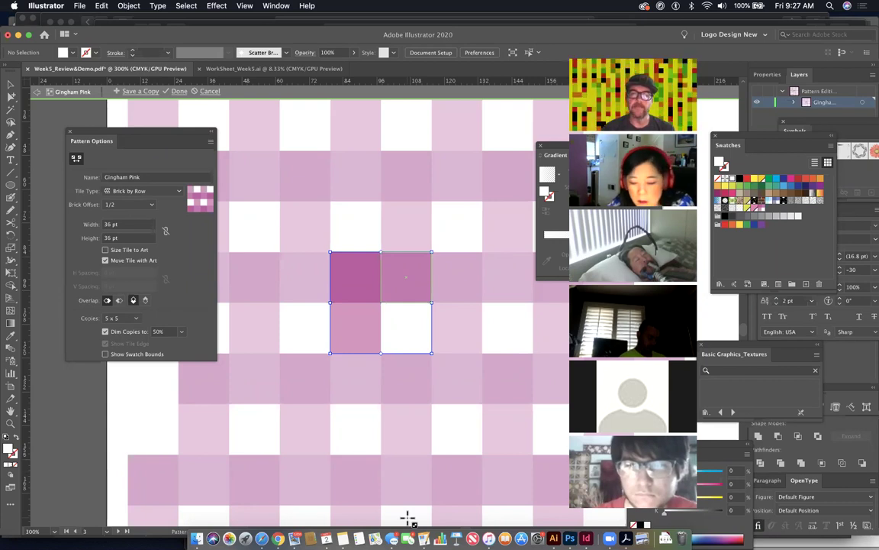
key(super+1)
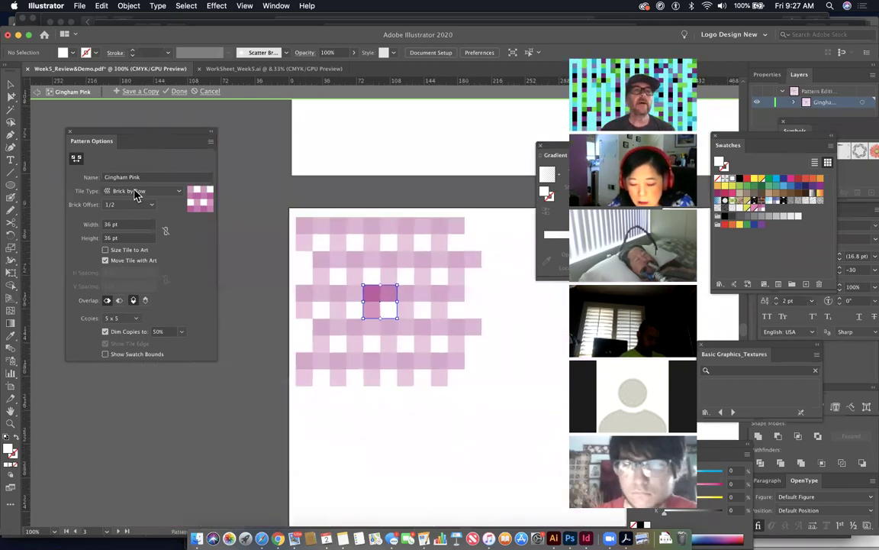
Step: Set the gingham pattern's tile type back to Grid and finish editing the pattern
click(135, 192)
click(134, 200)
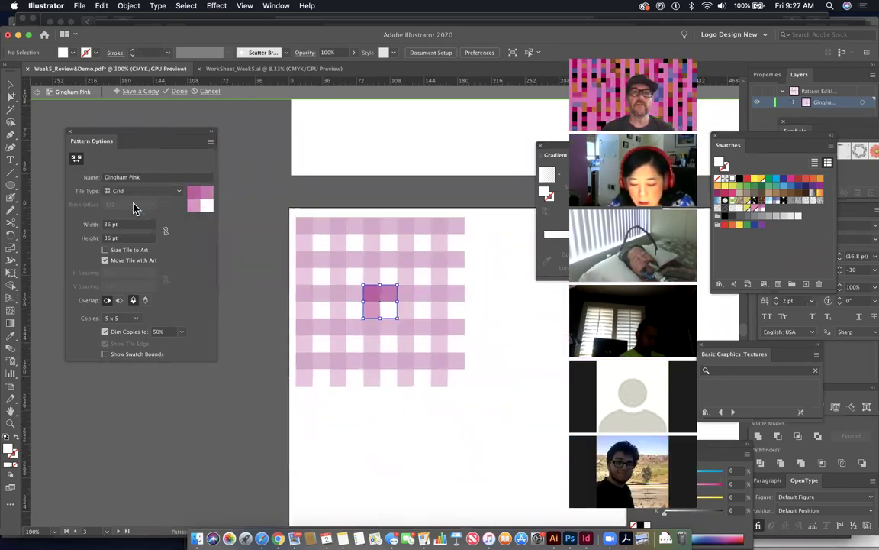
click(177, 92)
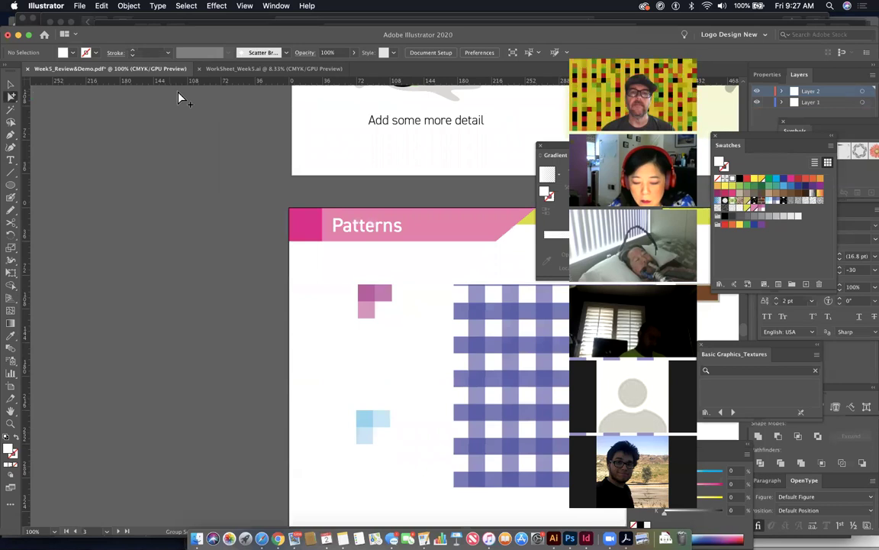
Step: Try the Gingham Pink swatch as the fill of the large blue gingham square, and undo it
drag(484, 394, 269, 336)
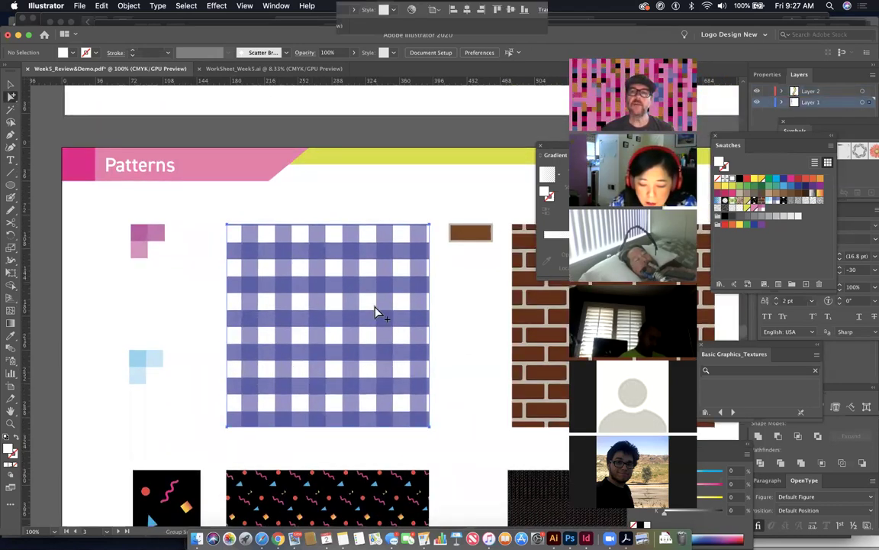
click(301, 275)
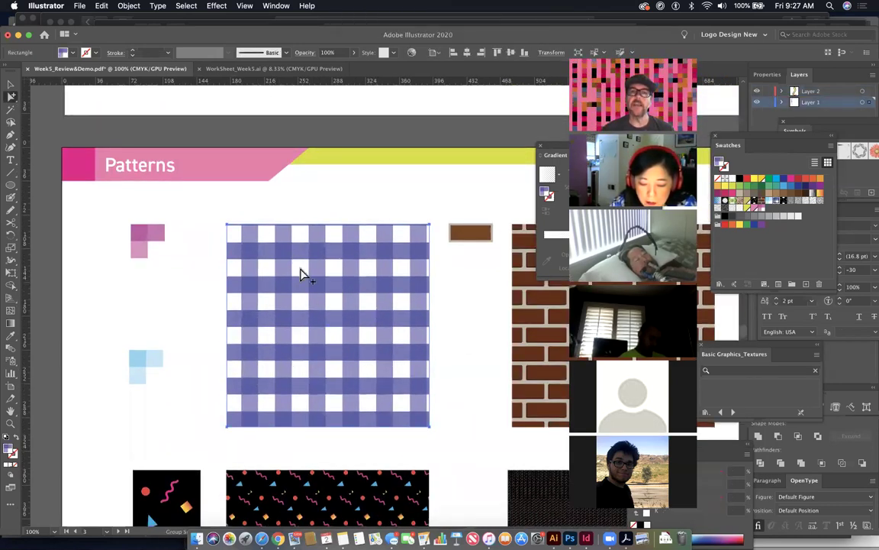
click(760, 211)
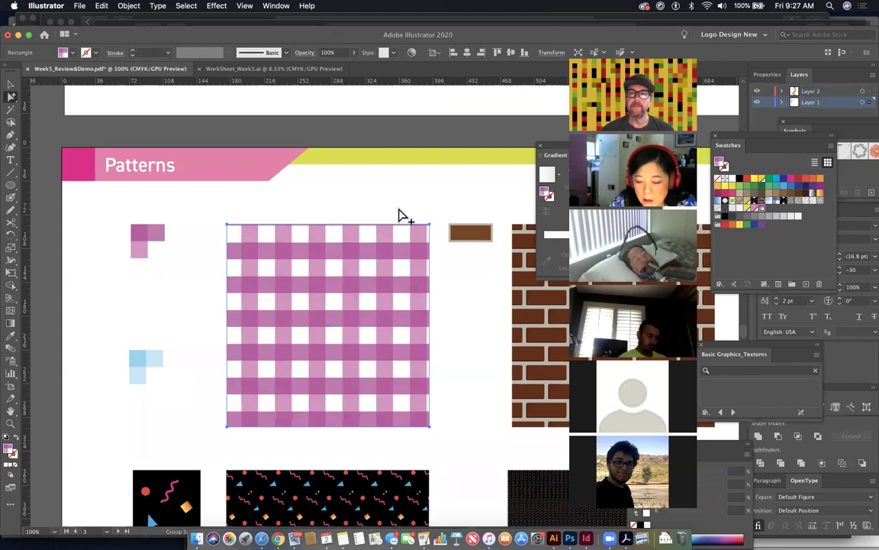
key(cmd+z)
Step: Examine the plain brown brick rectangle and the detailed brick wall pattern beside it up close
scroll(412, 261, right, 10)
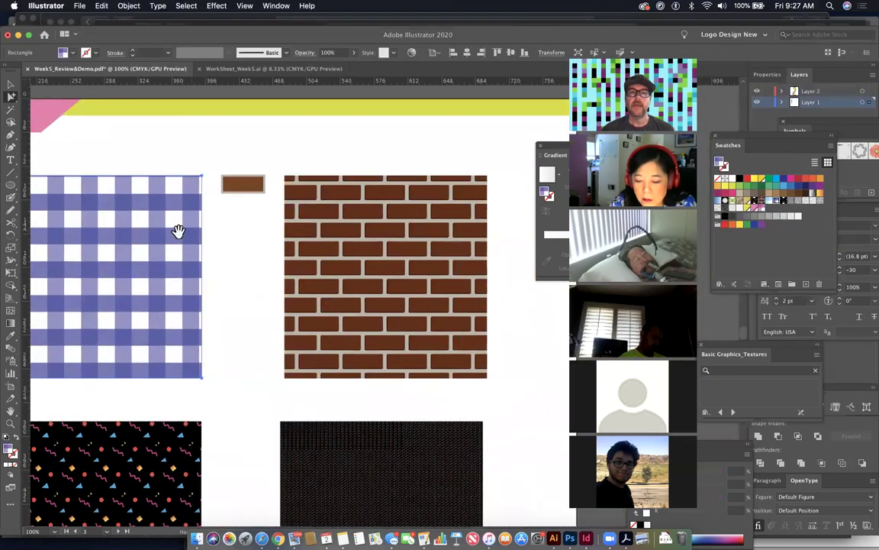
click(241, 188)
drag(385, 290, 309, 320)
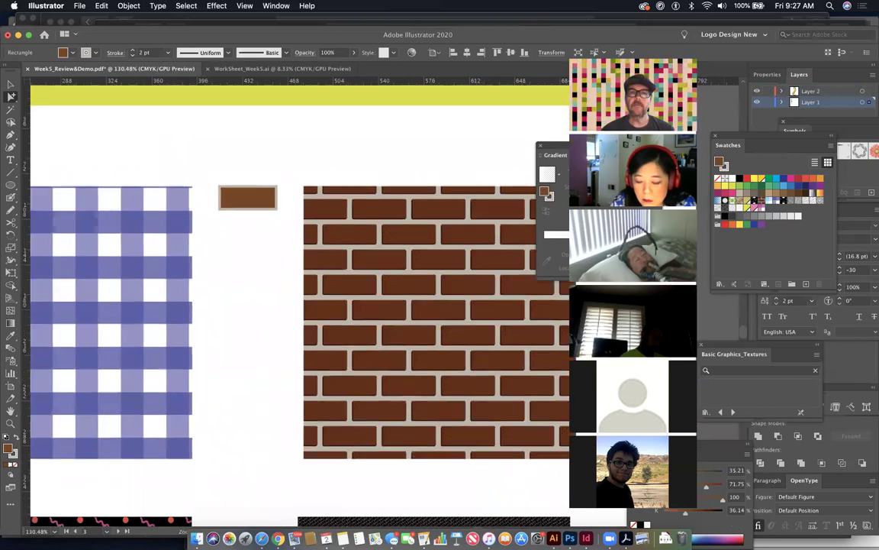
drag(210, 178, 411, 292)
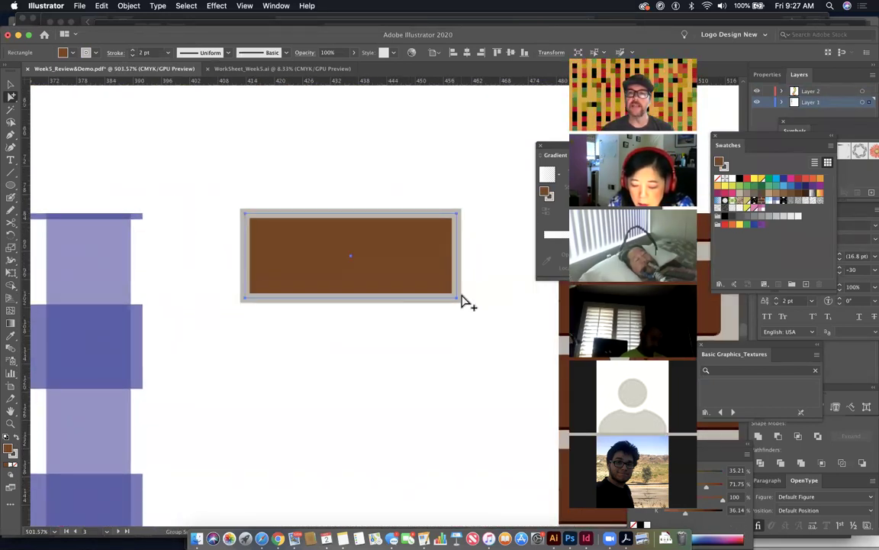
drag(461, 303, 181, 260)
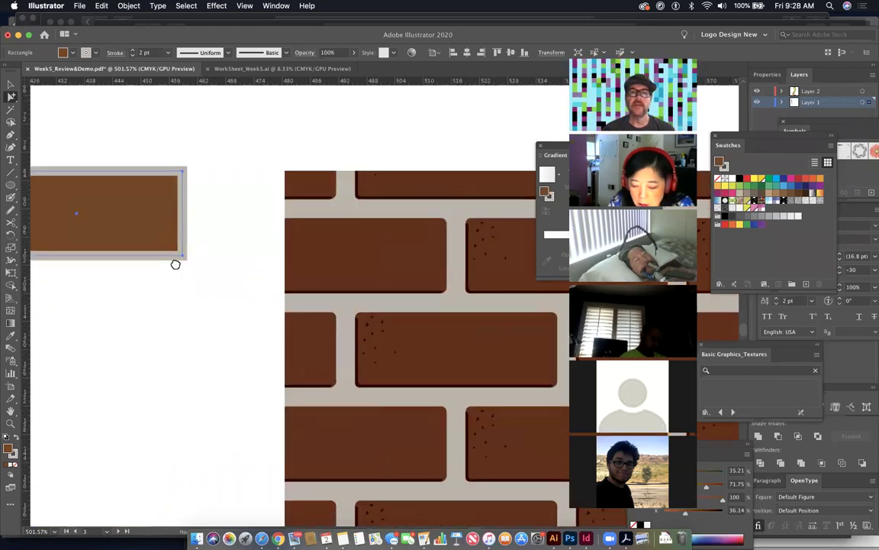
scroll(301, 285, right, 3)
drag(359, 340, 179, 161)
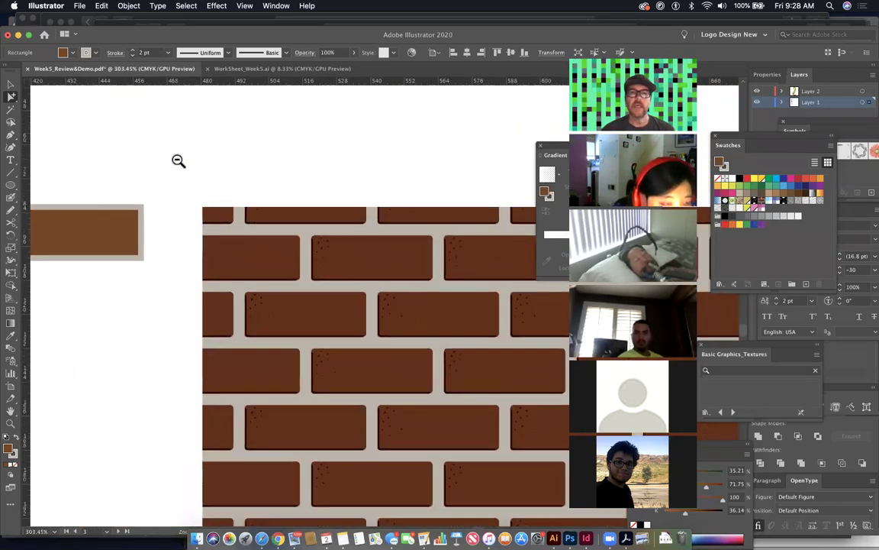
scroll(457, 220, left, 5)
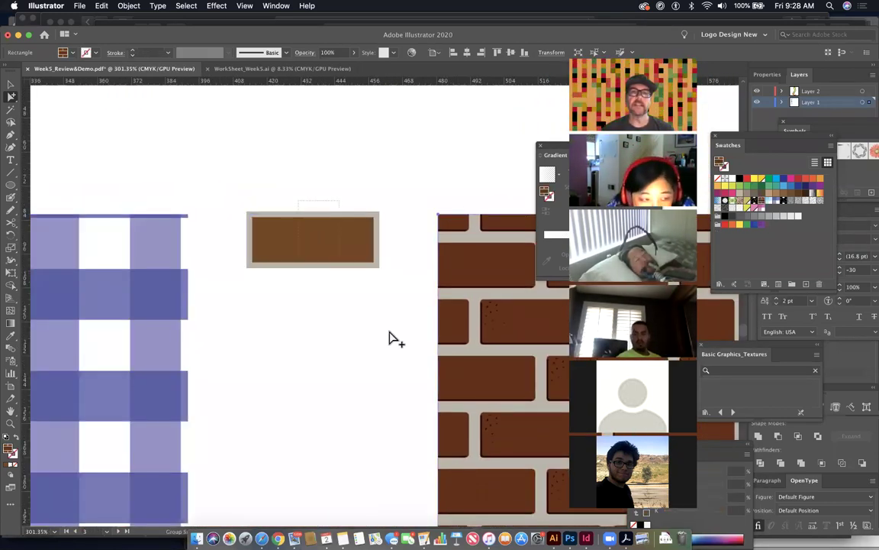
Step: Make a pattern from the grey-outlined brown rectangle and set its tile type to Brick by Row
click(129, 6)
mouse_move(174, 258)
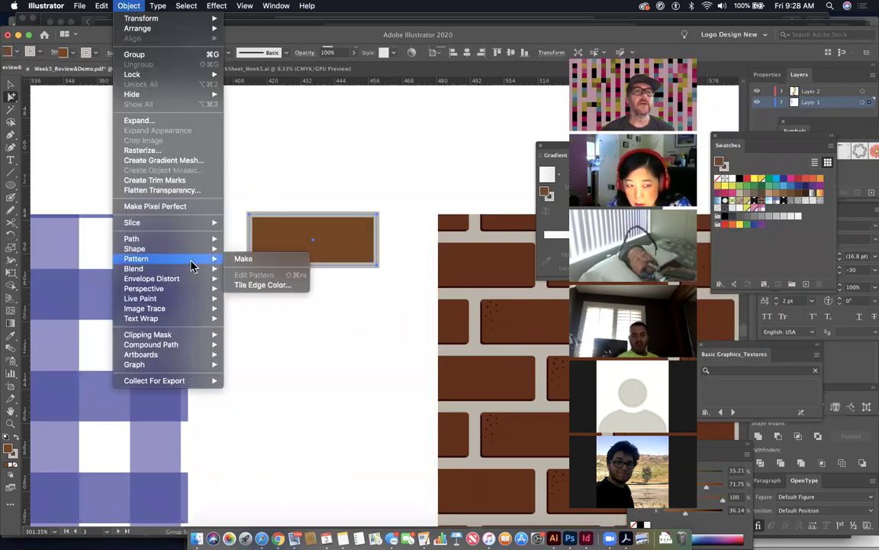
click(241, 260)
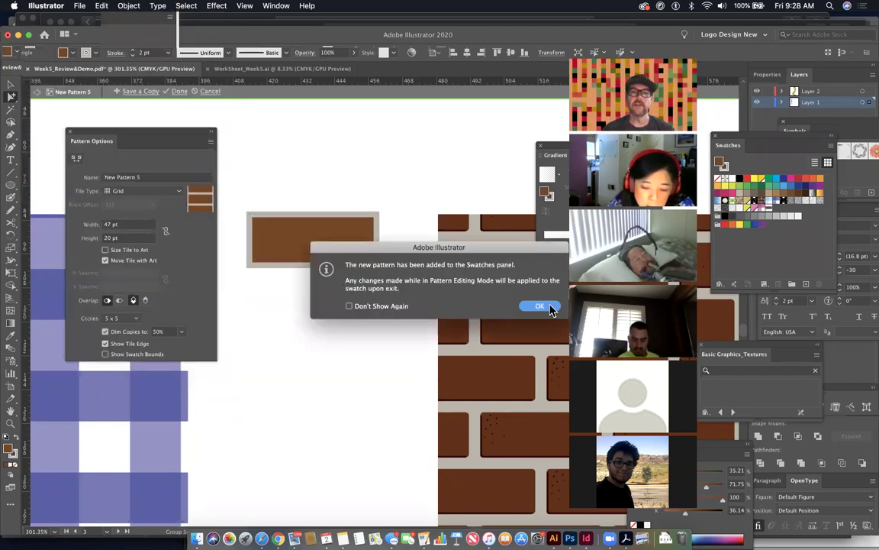
click(540, 306)
click(475, 266)
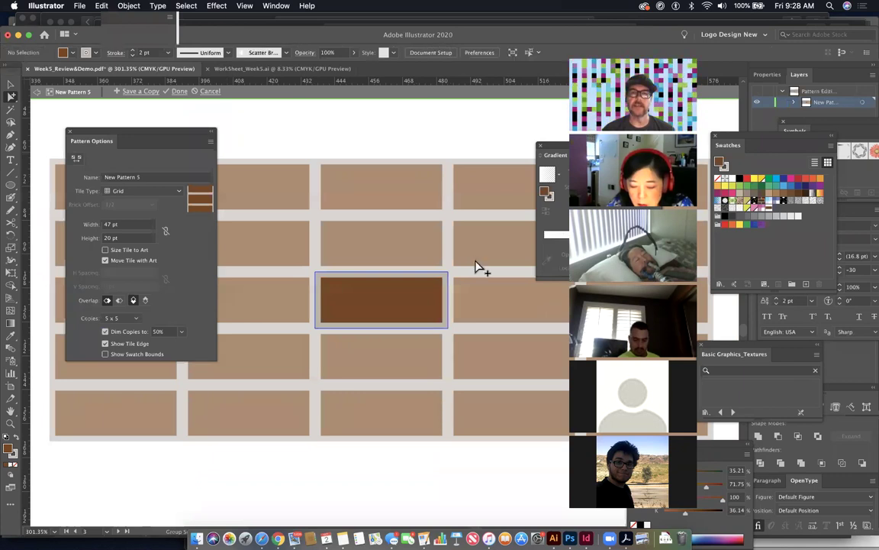
click(145, 191)
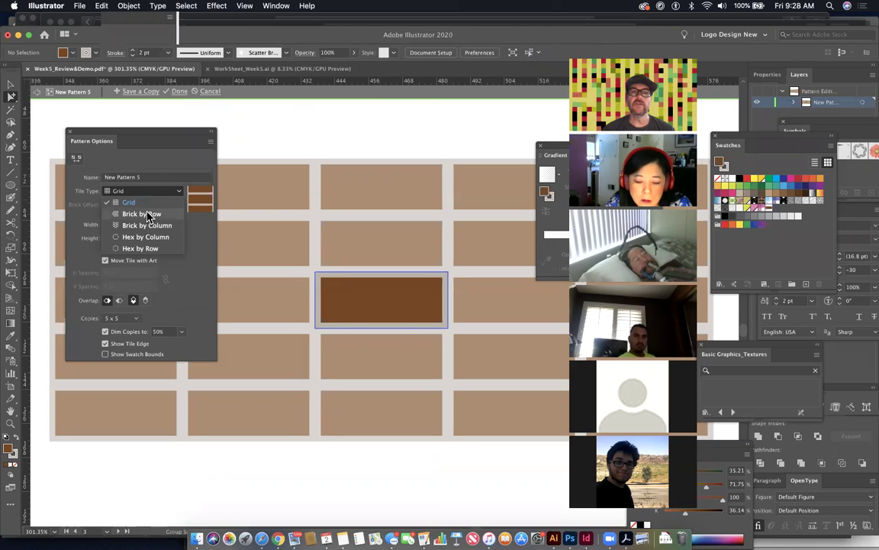
click(149, 215)
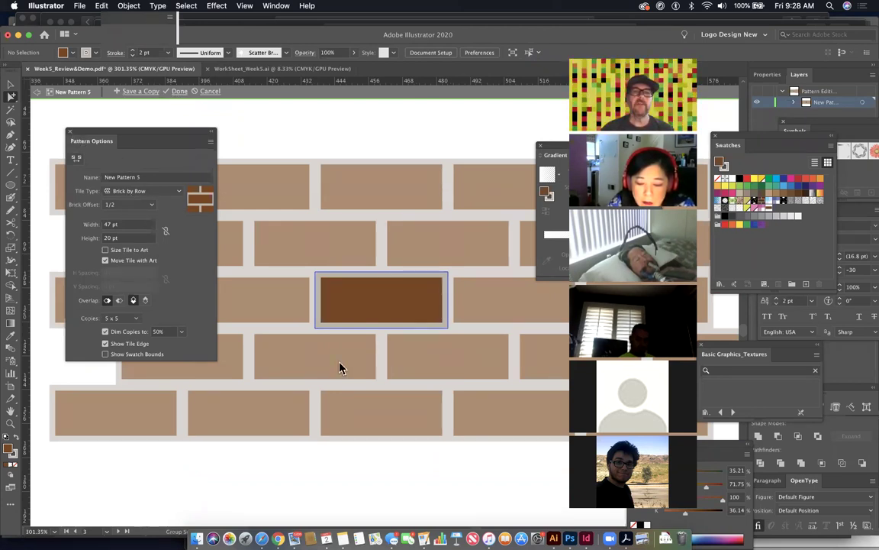
Step: Expand the brick rectangle's object, fill and stroke into separate shapes, then deselect it
scroll(298, 250, up, 5)
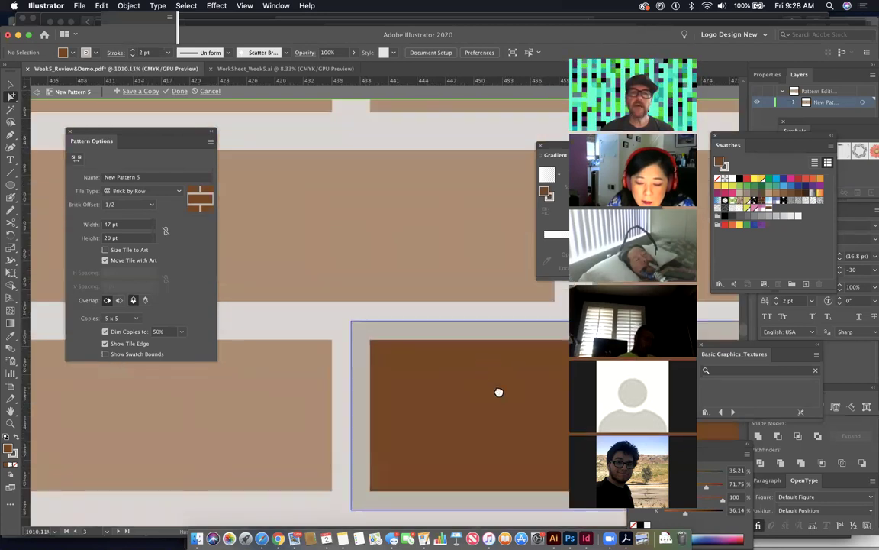
drag(498, 392, 373, 315)
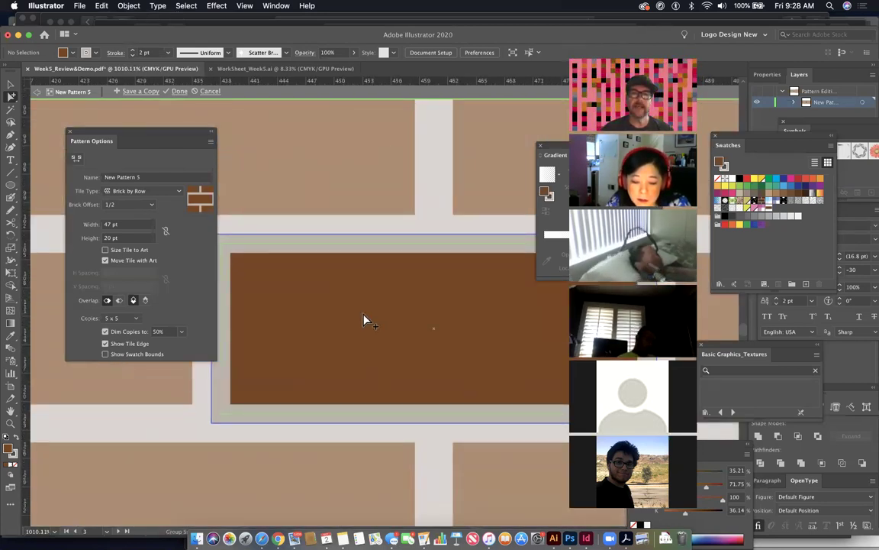
click(344, 257)
click(130, 6)
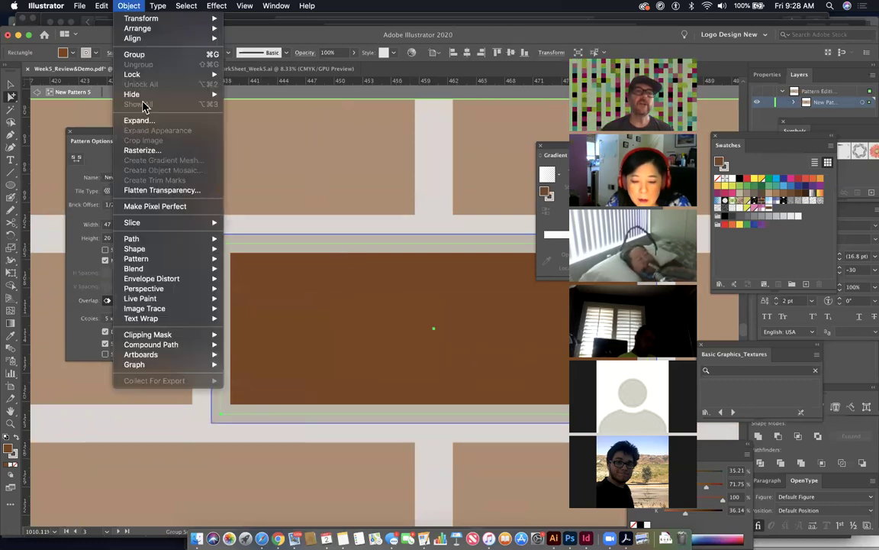
click(145, 118)
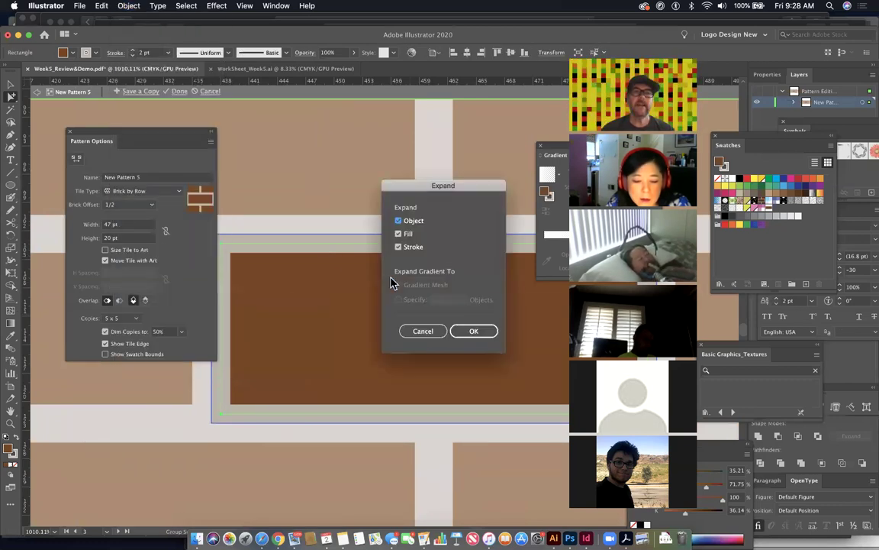
click(468, 331)
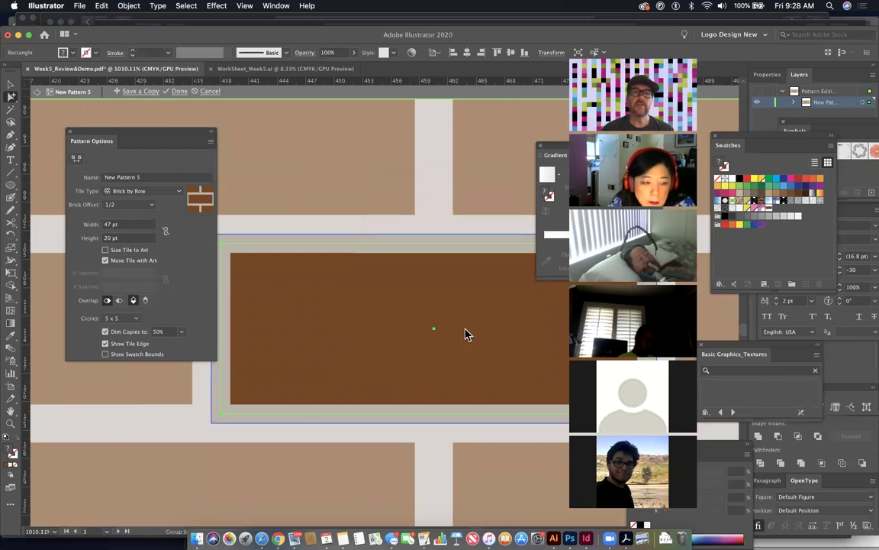
click(351, 229)
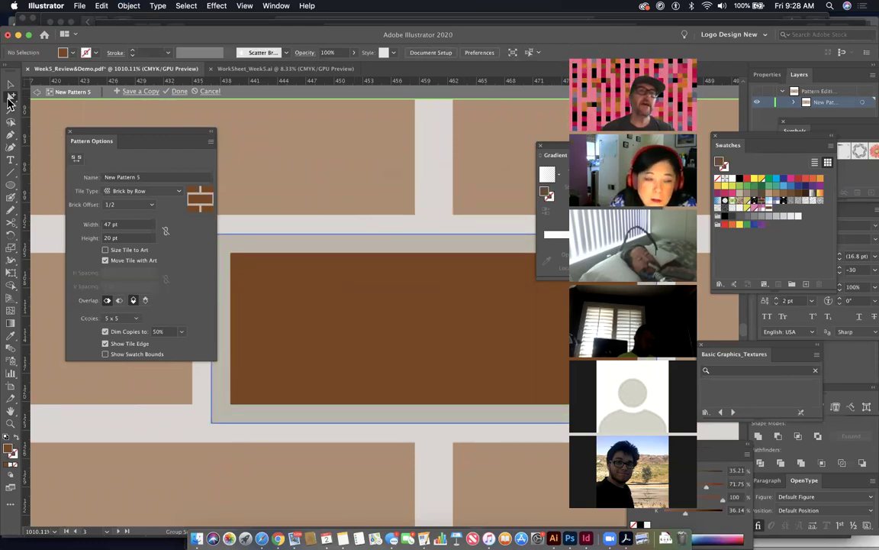
Step: Select the four inner corner points of the grey mortar frame and round them to about 0.8 pt
click(233, 254)
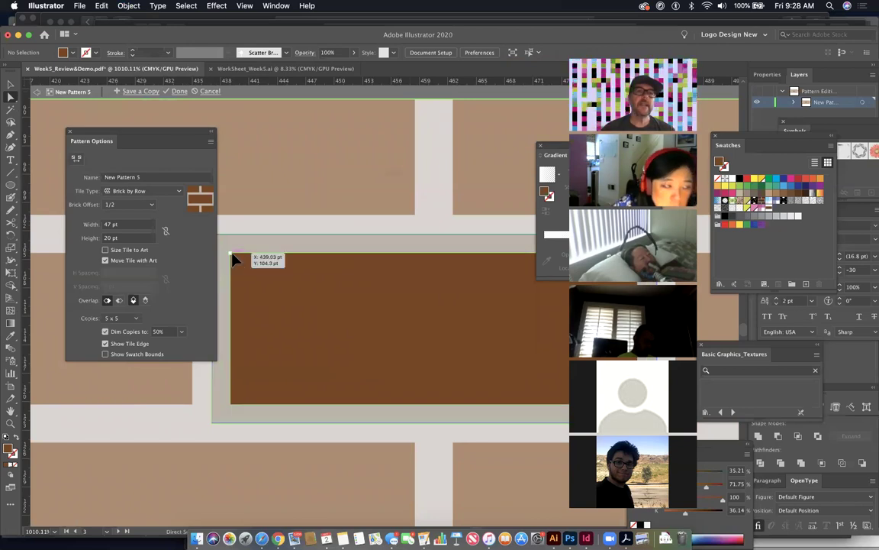
scroll(213, 330, right, 5)
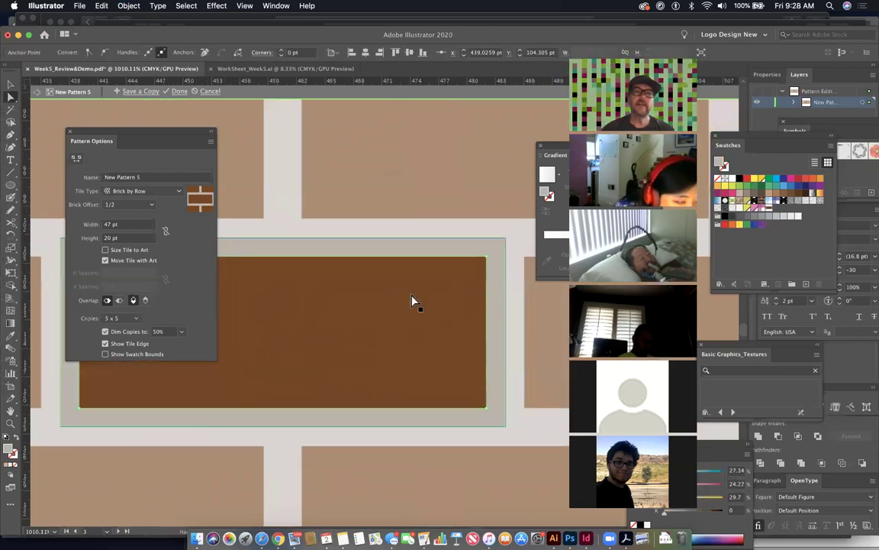
drag(491, 261, 487, 416)
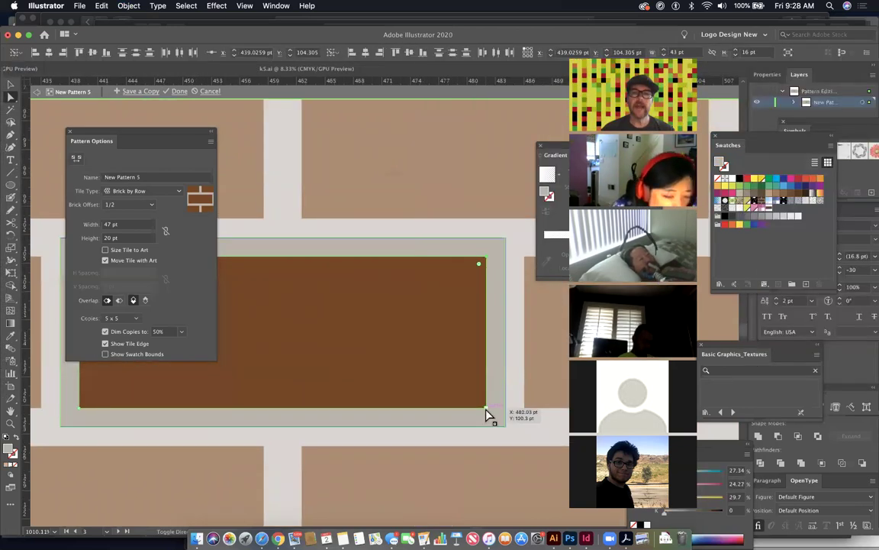
click(86, 410)
drag(480, 407, 479, 404)
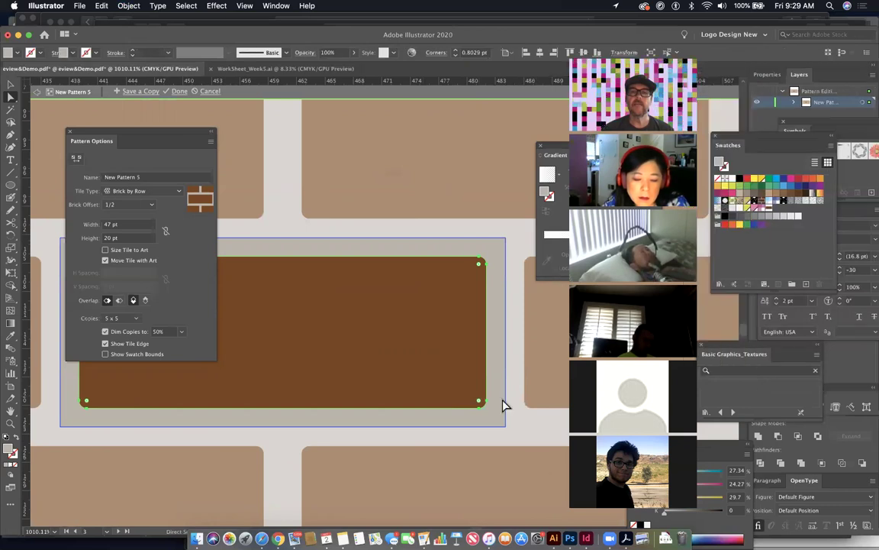
Step: Switch to the Pen tool with nothing selected and set the fill colour to dark brown 42290D
drag(154, 376, 386, 412)
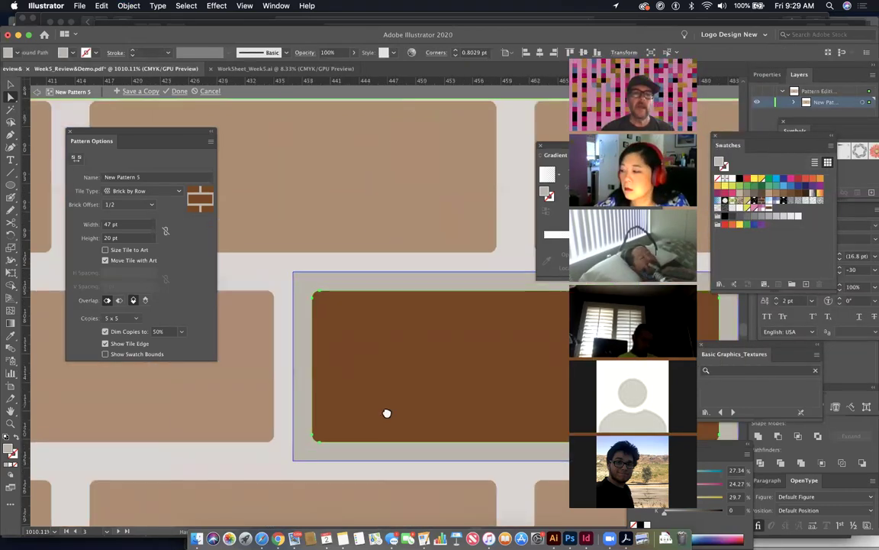
click(11, 136)
scroll(406, 369, up, 3)
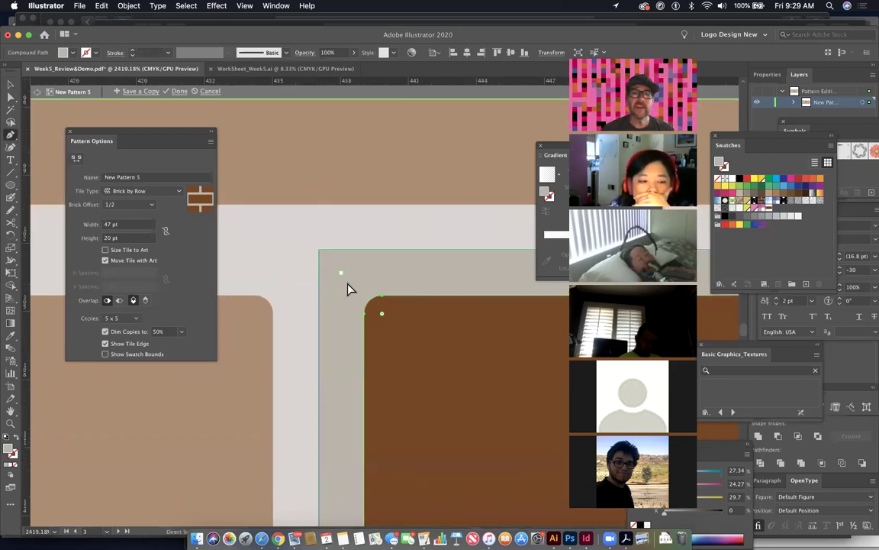
click(303, 325)
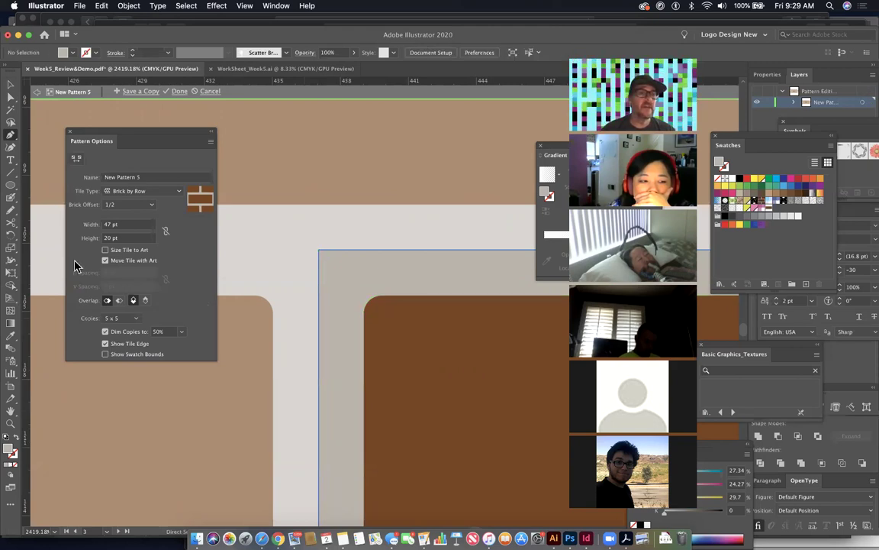
double_click(10, 450)
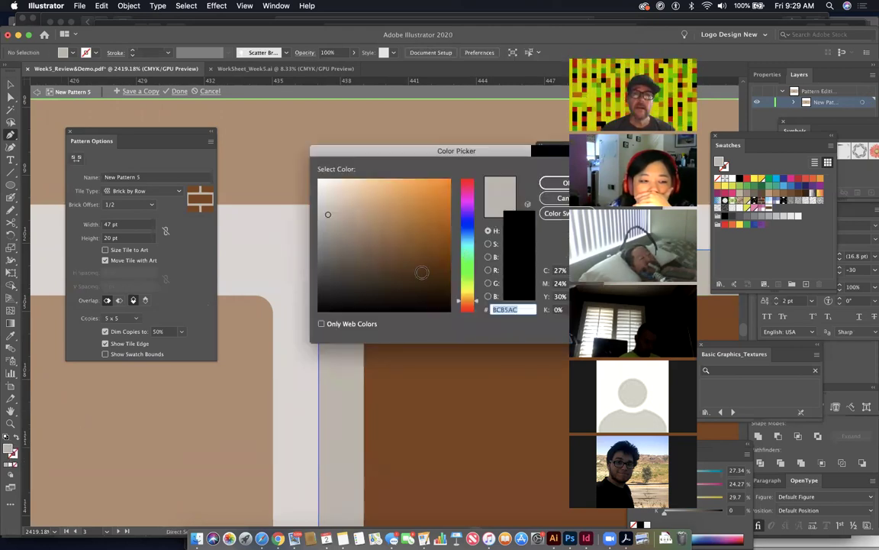
click(424, 277)
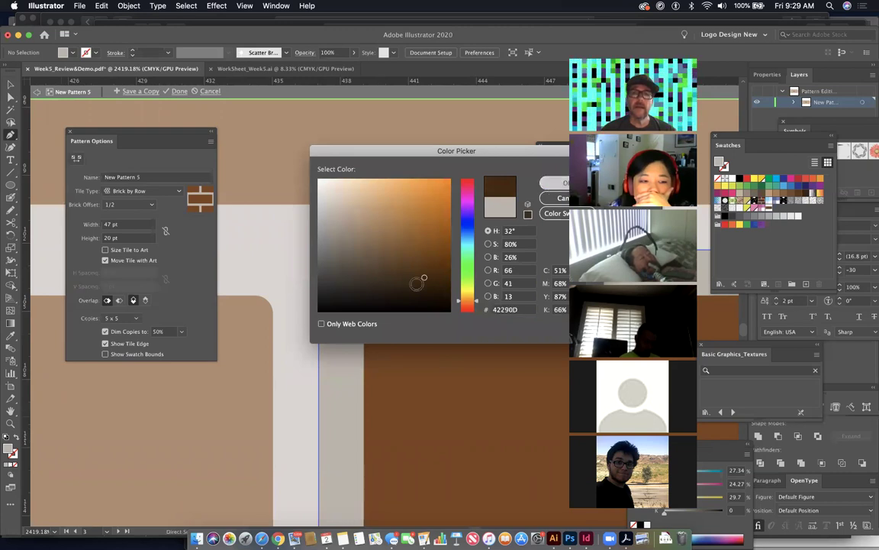
key(Return)
Step: Begin the brick's shadow shape with the Pen tool, tracing its left edge from the upper-left rounded corner around the lower-left corner
click(365, 314)
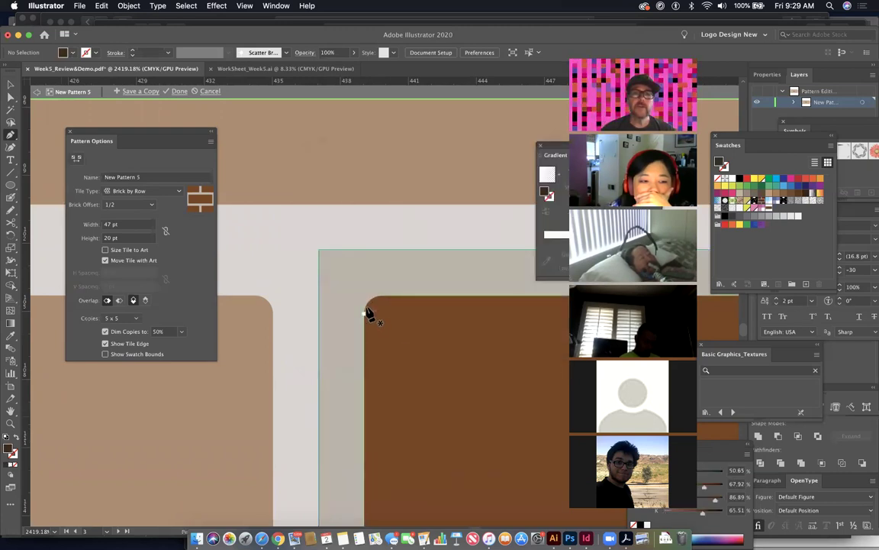
drag(367, 322, 364, 337)
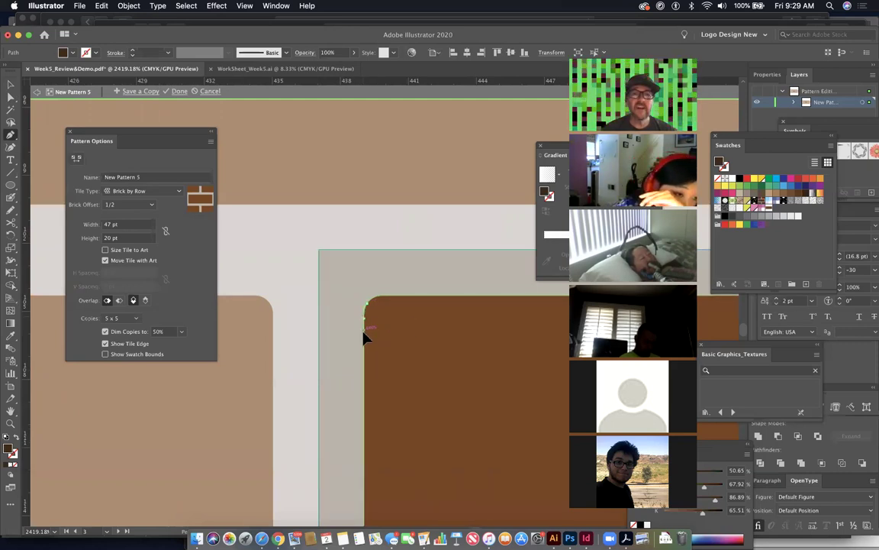
drag(392, 404, 380, 154)
drag(357, 392, 377, 408)
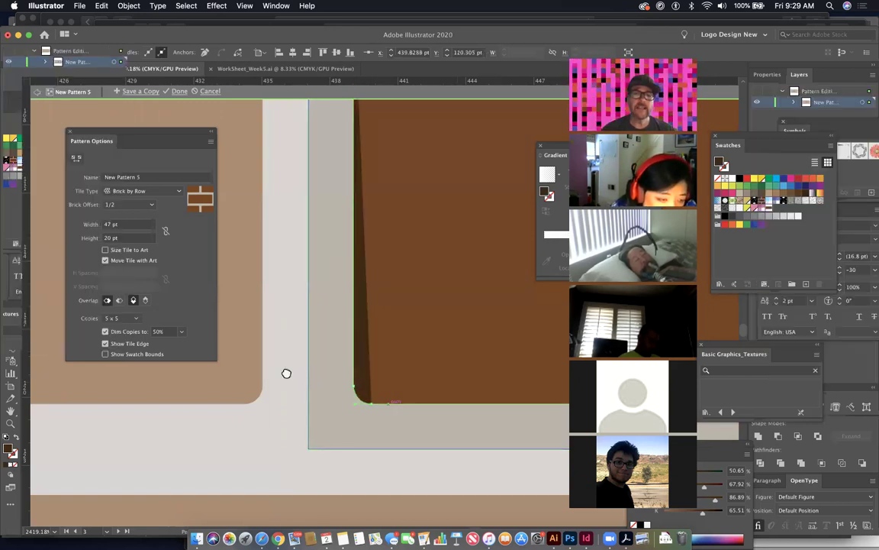
Step: Continue the shadow outline along the brick's bottom edge and around its lower-right corner
scroll(286, 373, right, 8)
scroll(149, 464, right, 10)
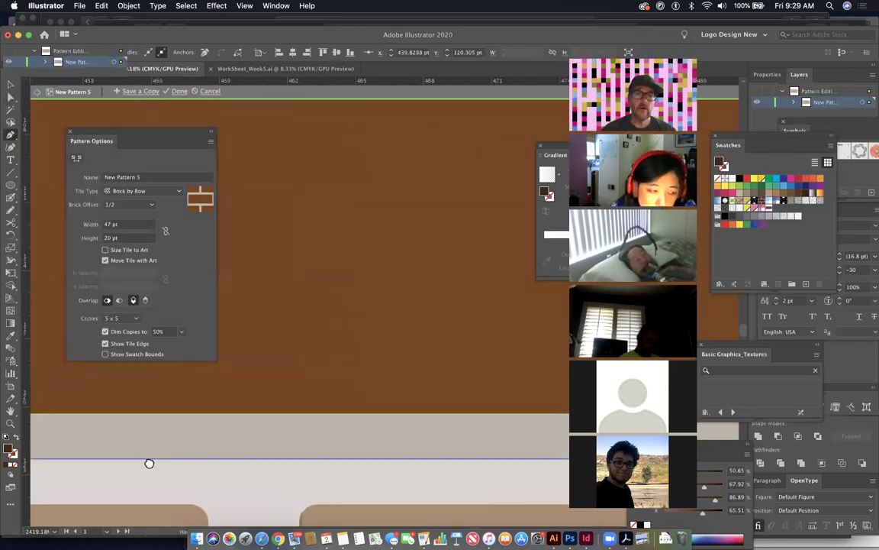
drag(440, 446, 448, 433)
Step: Close the shadow as a thin strip by tracing back just inside the brick's bottom and left edges, then deselect it
scroll(450, 435, left, 6)
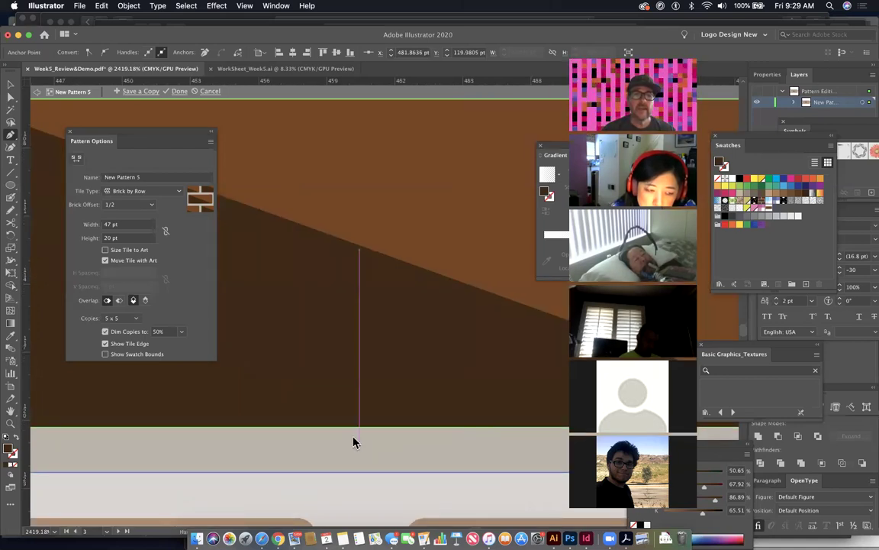
scroll(458, 418, left, 6)
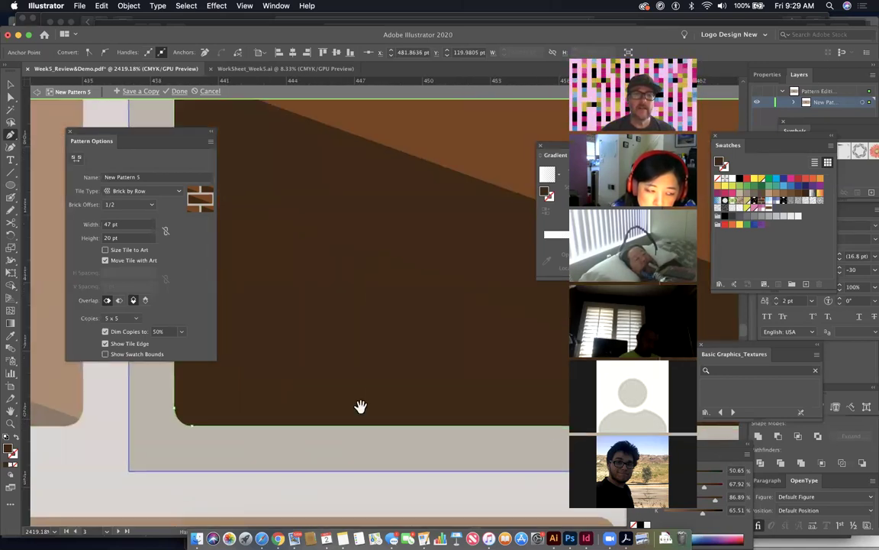
drag(211, 430, 183, 409)
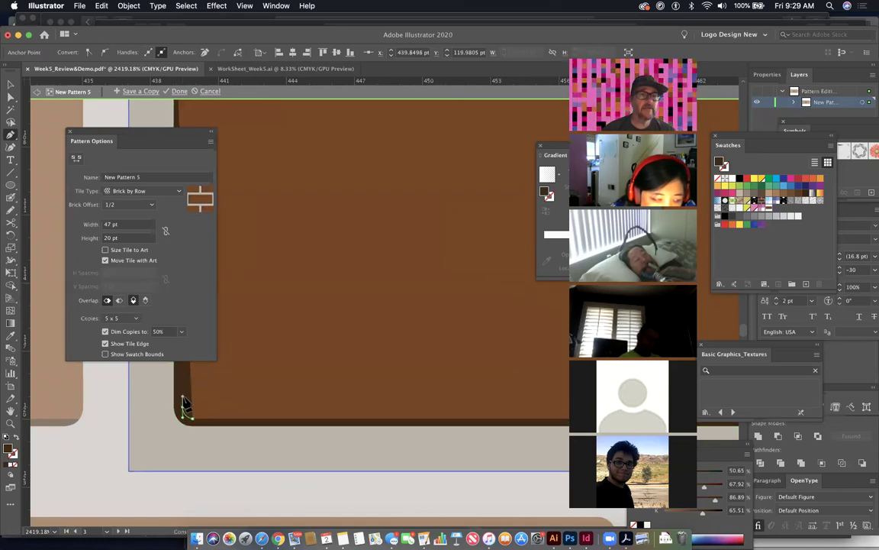
scroll(304, 402, up, 5)
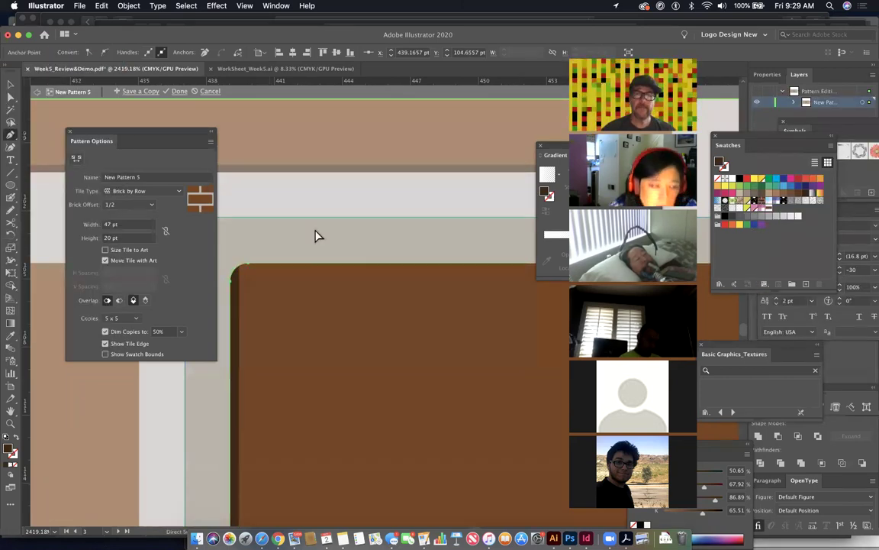
key(super+minus)
key(super+minus)
key(super+minus)
key(super+minus)
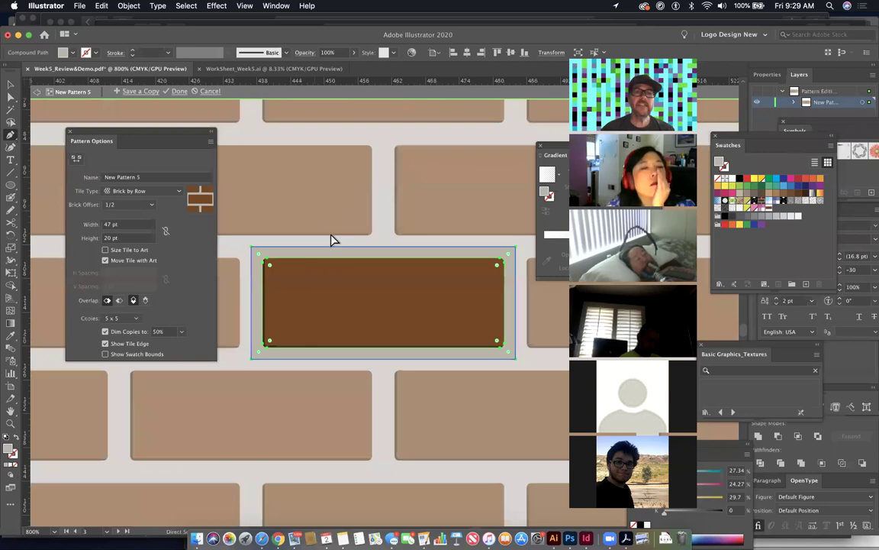
click(536, 360)
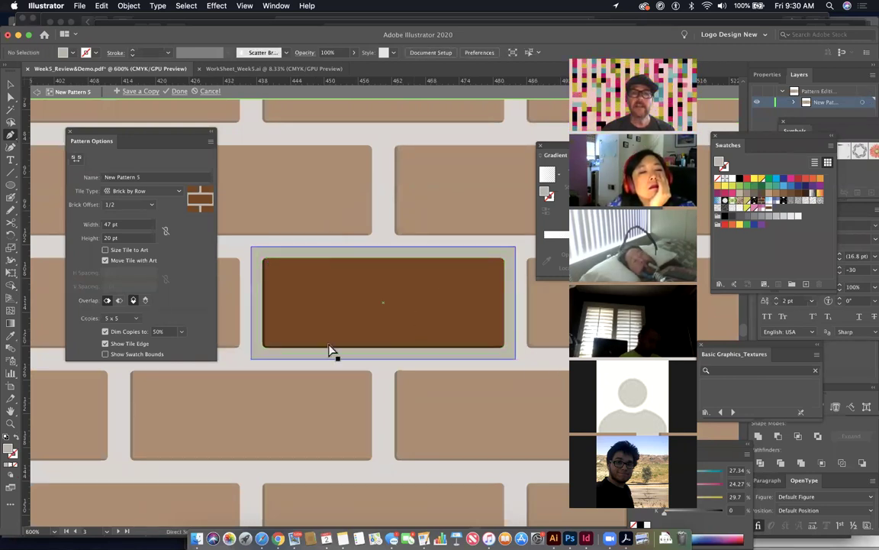
Step: Switch to the Blob Brush tool and pick up the shadow strip's dark brown as its fill colour
key(super+space)
drag(249, 252, 347, 321)
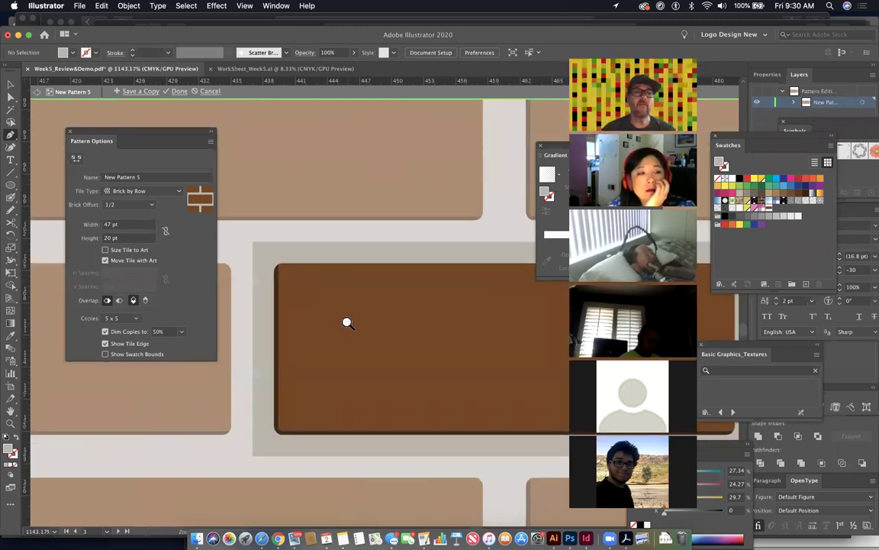
click(11, 186)
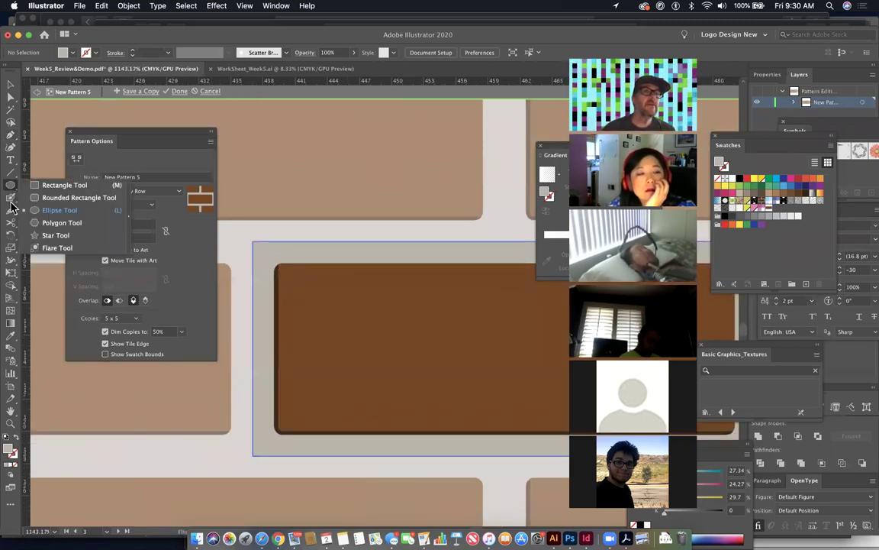
drag(11, 197, 50, 209)
drag(47, 202, 42, 213)
key(a)
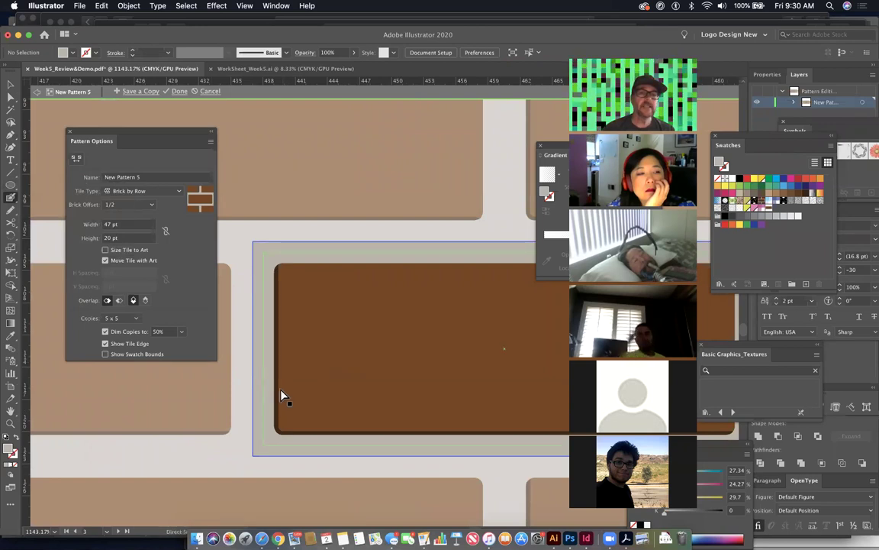
click(279, 397)
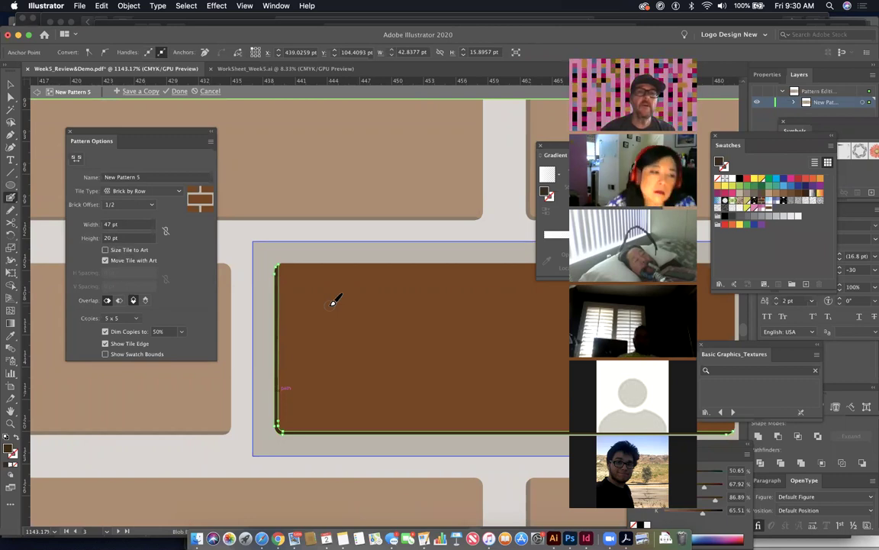
click(363, 313)
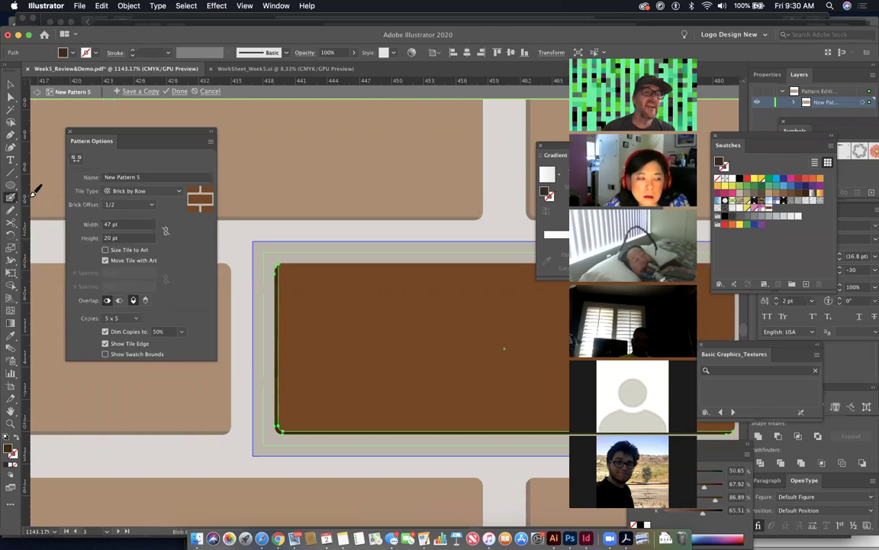
Step: Set the Blob Brush size to 0.5 pt in its tool options
double_click(9, 201)
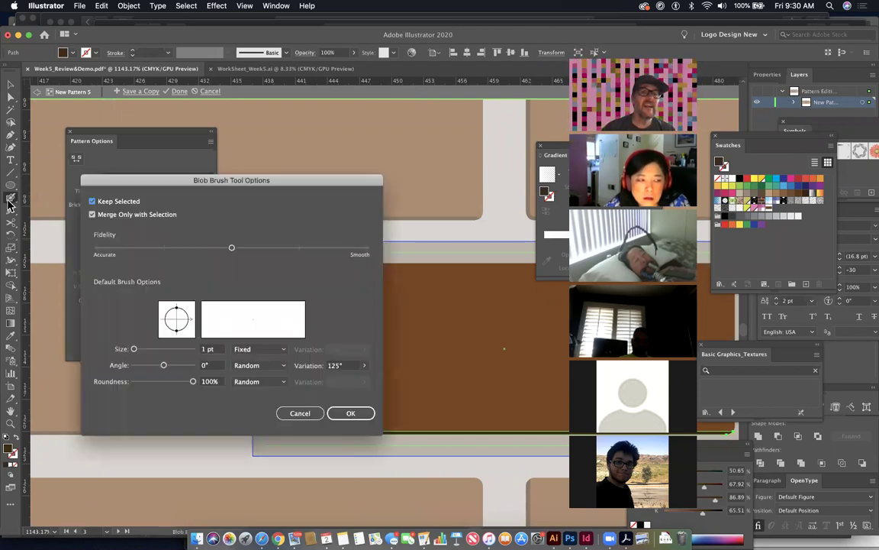
click(214, 351)
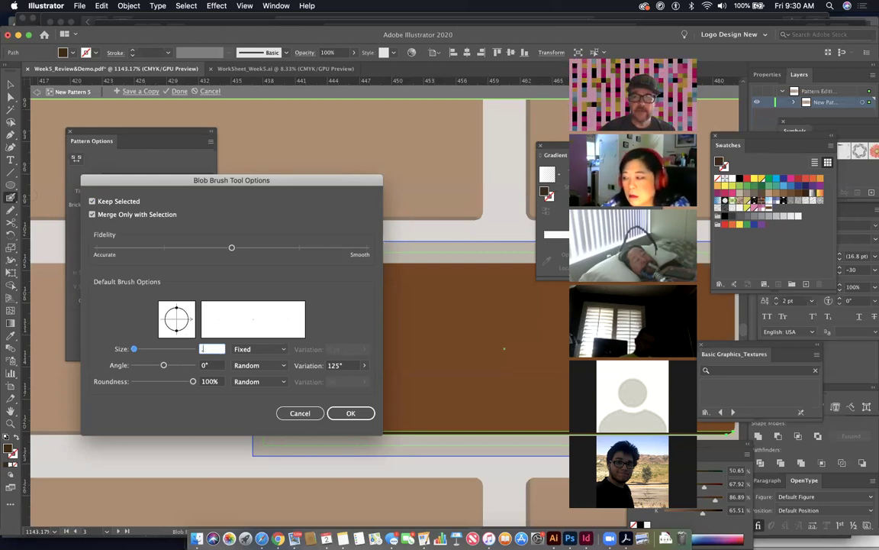
text(.5)
key(Return)
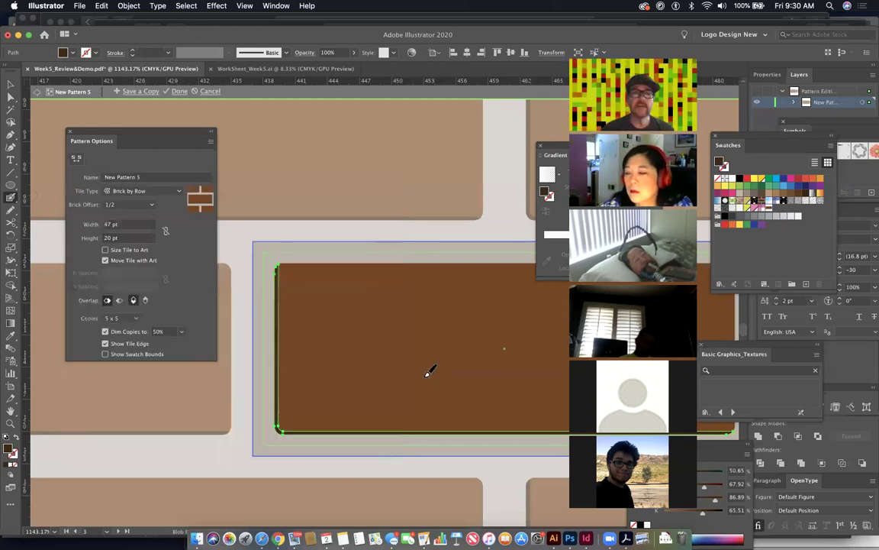
click(335, 339)
key(a)
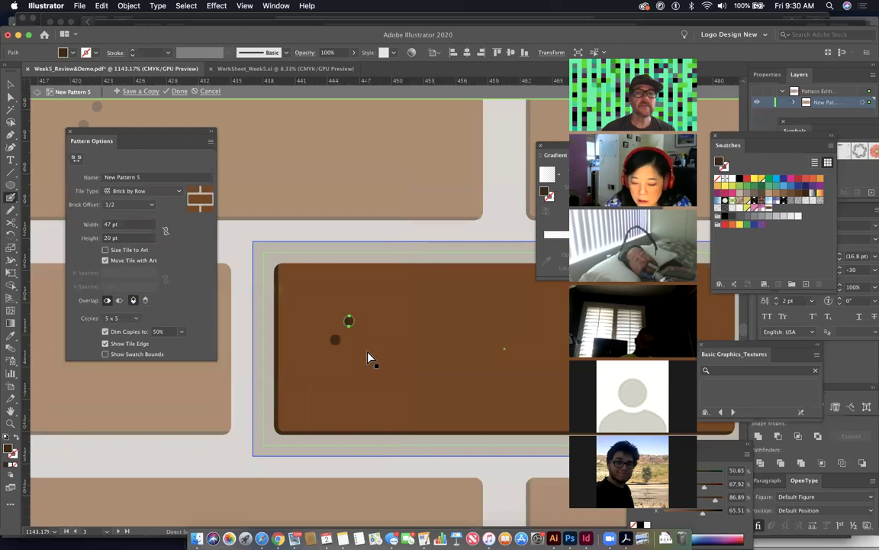
key(Delete)
key(shift+b)
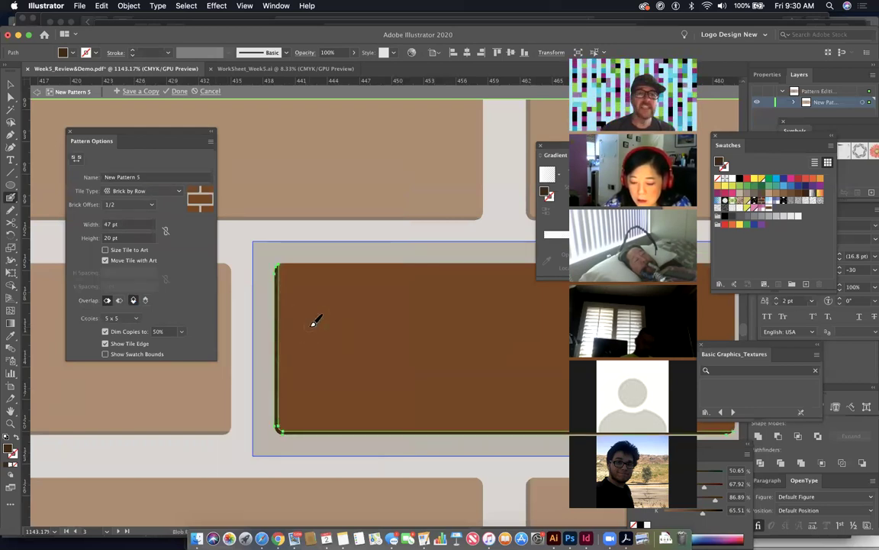
Step: Paint about fifteen scattered dark brown texture dots over the brick's left half, extending towards the middle along its lower part
click(294, 305)
click(322, 295)
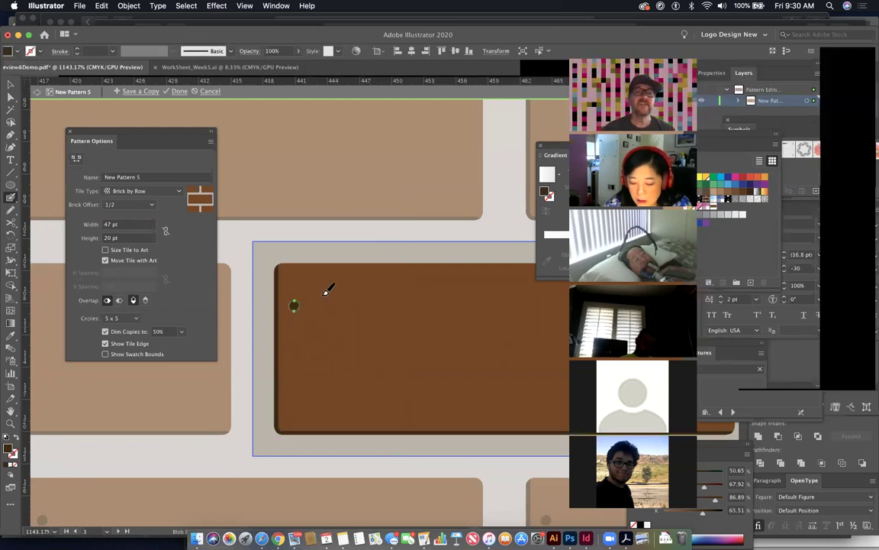
click(320, 338)
click(306, 354)
click(302, 324)
click(341, 321)
click(363, 354)
click(328, 378)
click(297, 396)
click(315, 411)
click(370, 407)
click(370, 385)
click(418, 390)
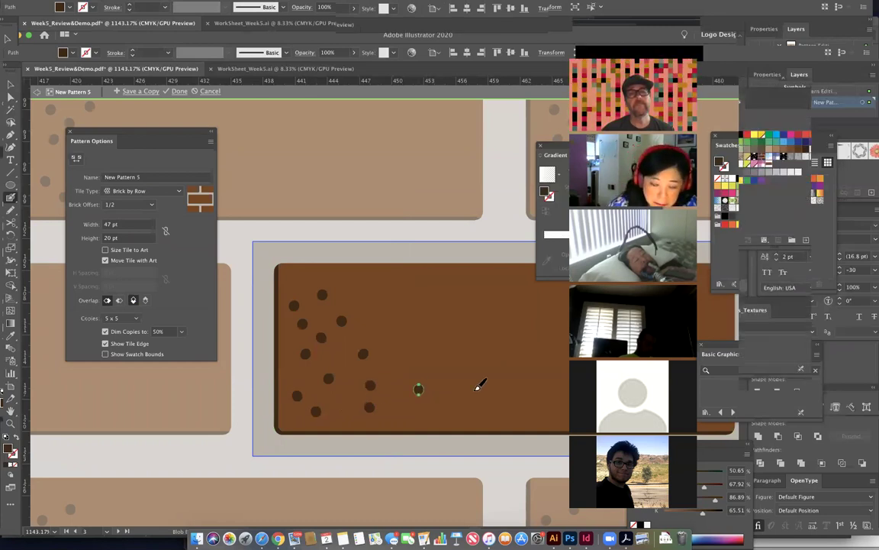
click(432, 404)
click(474, 390)
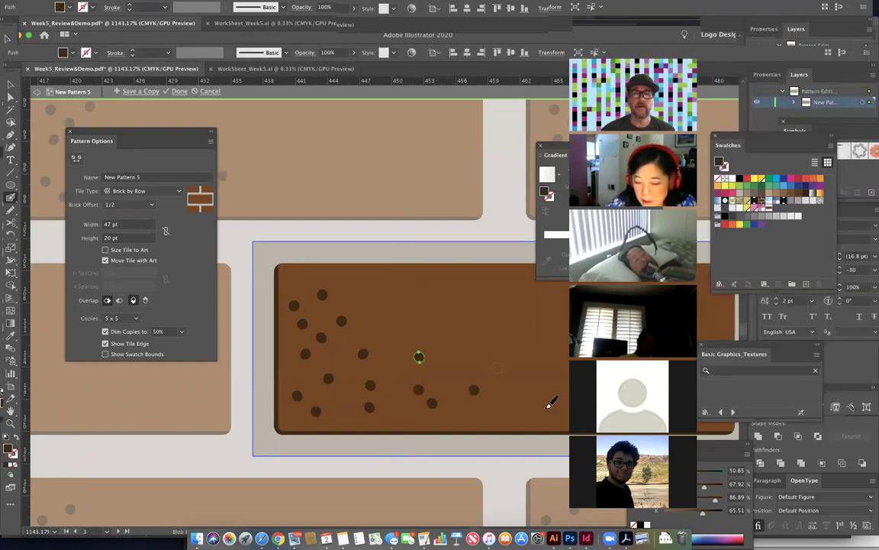
Step: View the whole repeating brick wall and finish editing the pattern, keeping its changes
key(super+minus)
key(super+minus)
key(super+minus)
key(super+minus)
key(super+minus)
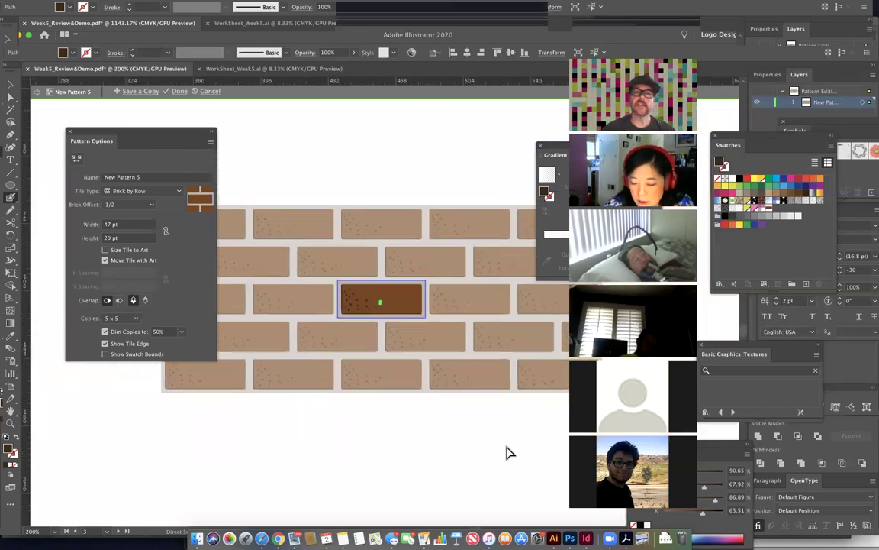
click(257, 189)
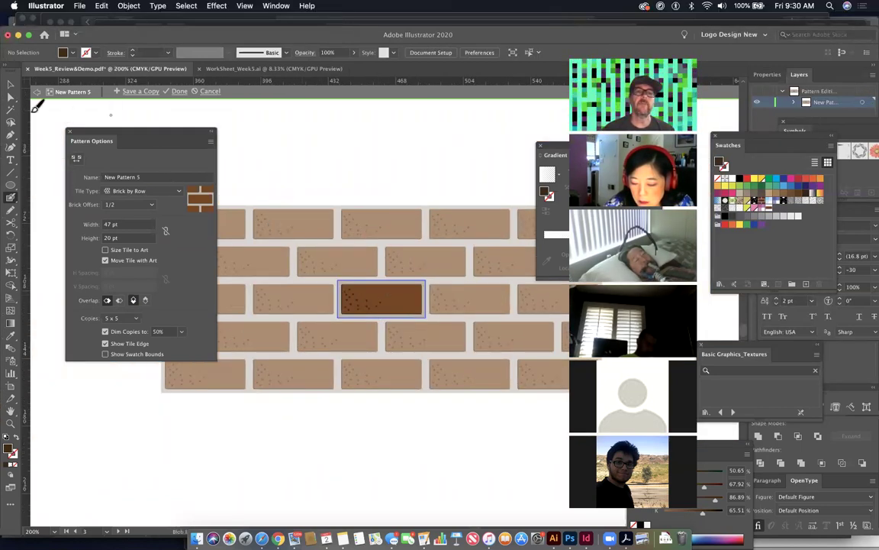
key(super+a)
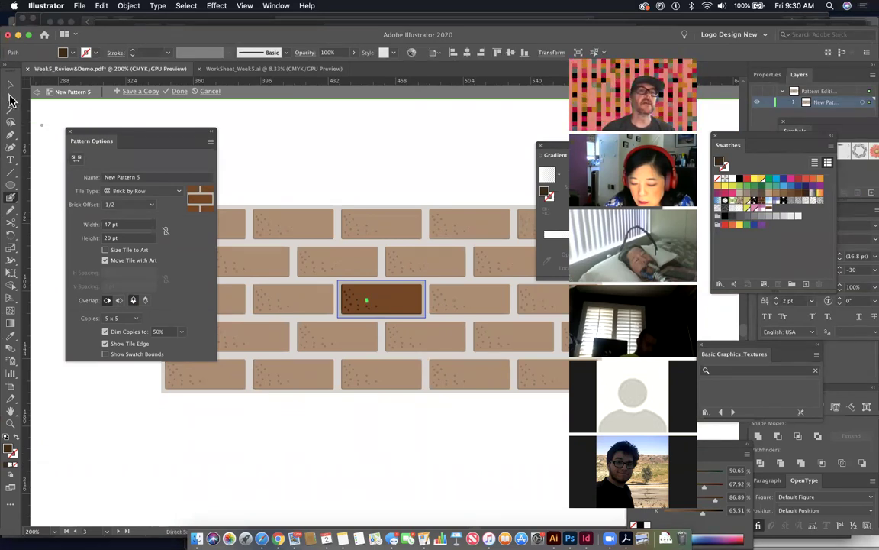
click(181, 91)
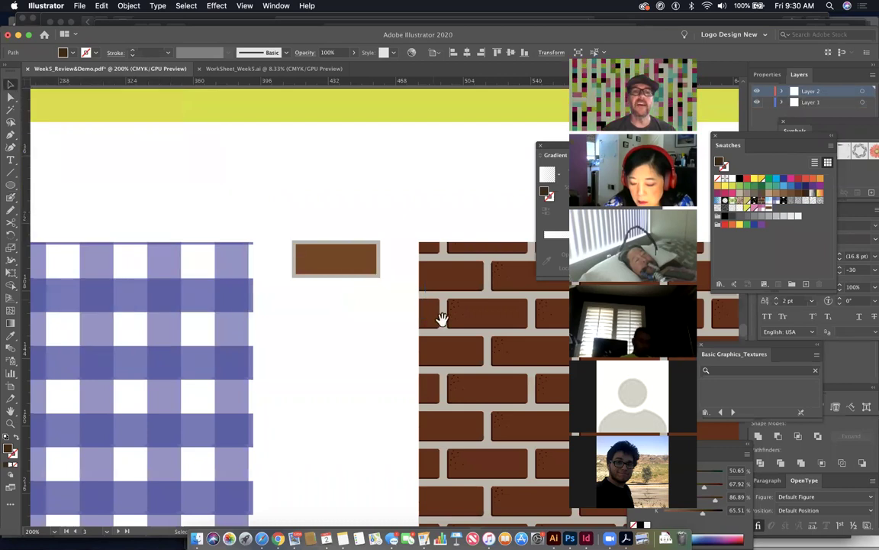
Step: Fill the large brick sample square with the new speckled brick pattern swatch, then deselect it
scroll(288, 255, right, 5)
scroll(221, 255, right, 5)
scroll(221, 256, down, 2)
click(255, 275)
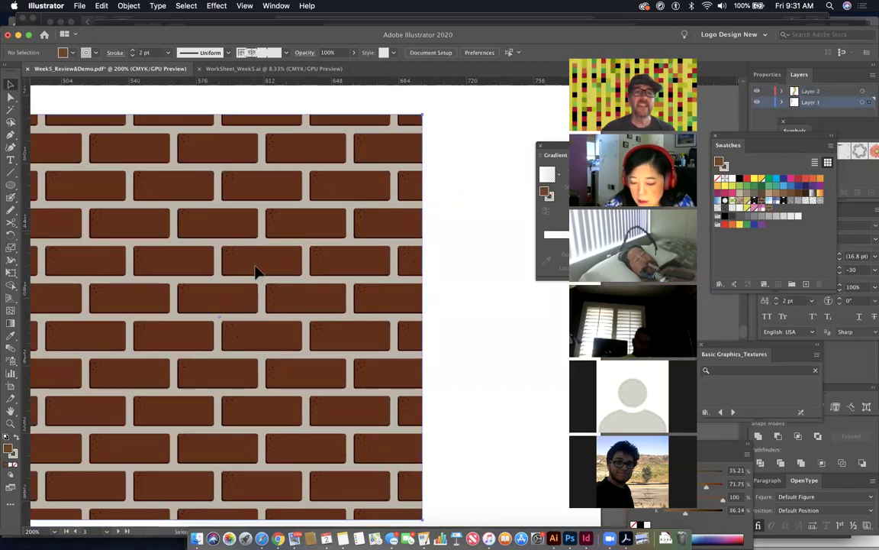
click(770, 216)
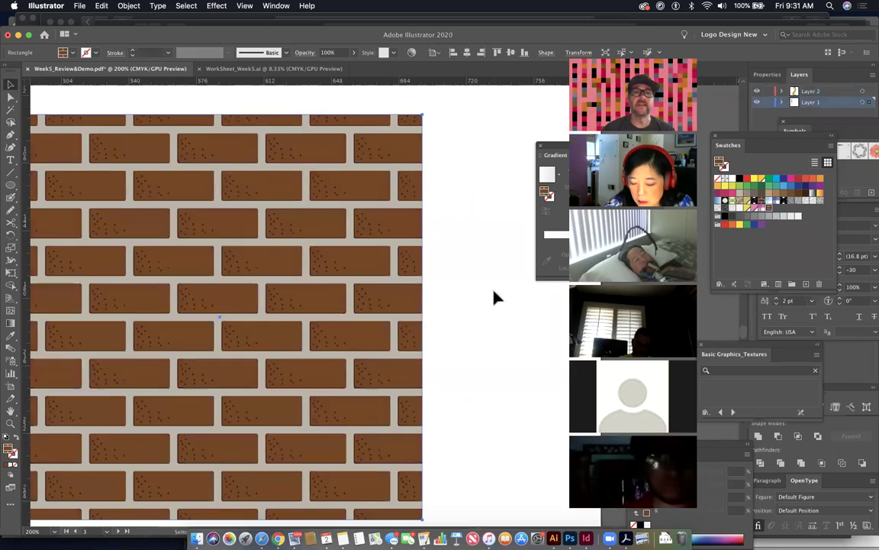
click(492, 296)
Step: Select the black square tile with its circle, squiggle, diamond and triangle, and make a pattern from it
key(ctrl+minus)
key(ctrl+minus)
key(ctrl+minus)
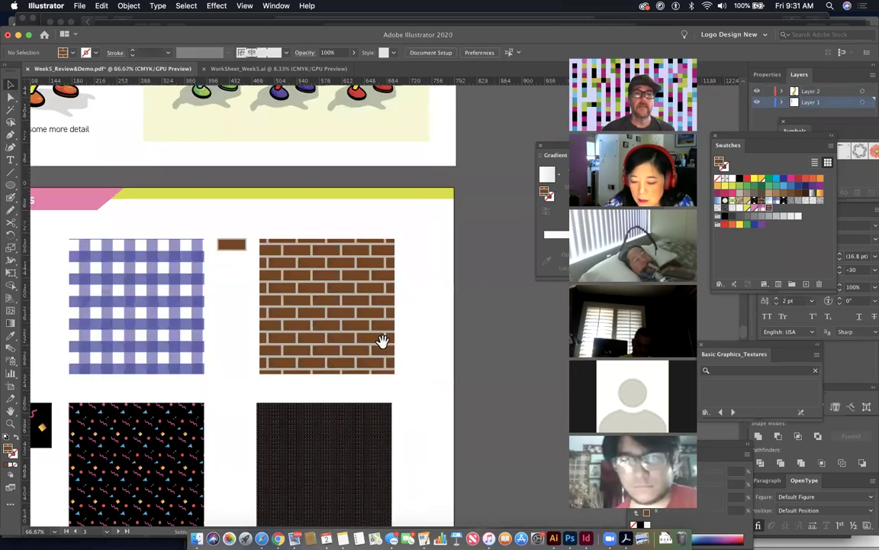
scroll(381, 338, left, 5)
scroll(381, 337, down, 2)
drag(192, 326, 457, 444)
scroll(369, 338, down, 5)
scroll(369, 338, right, 3)
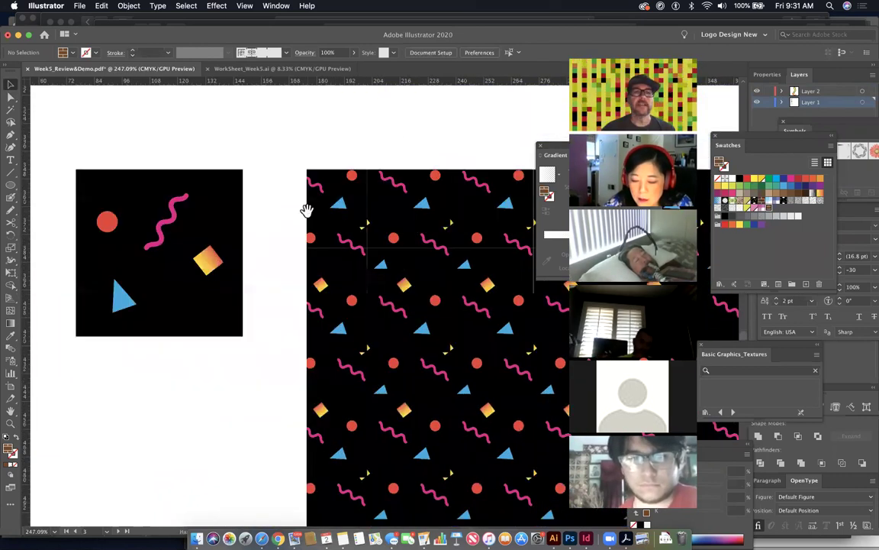
drag(76, 154, 251, 329)
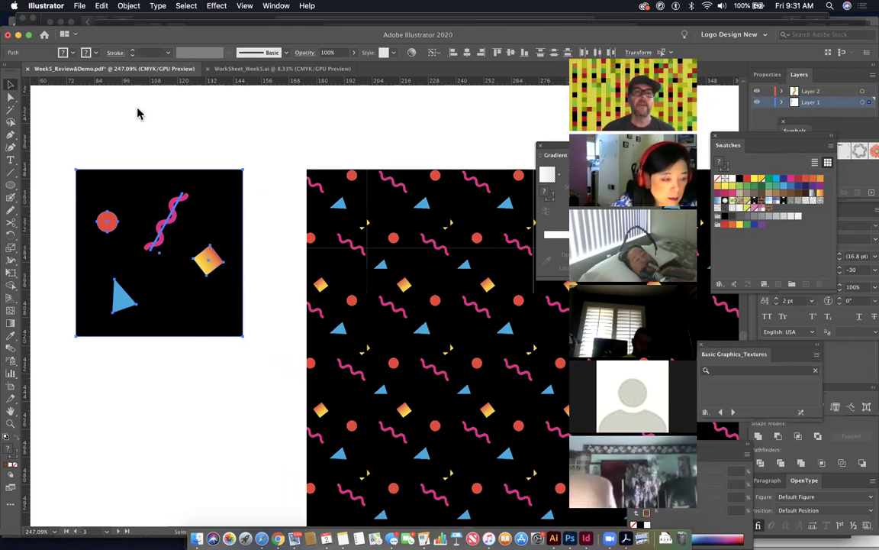
click(138, 7)
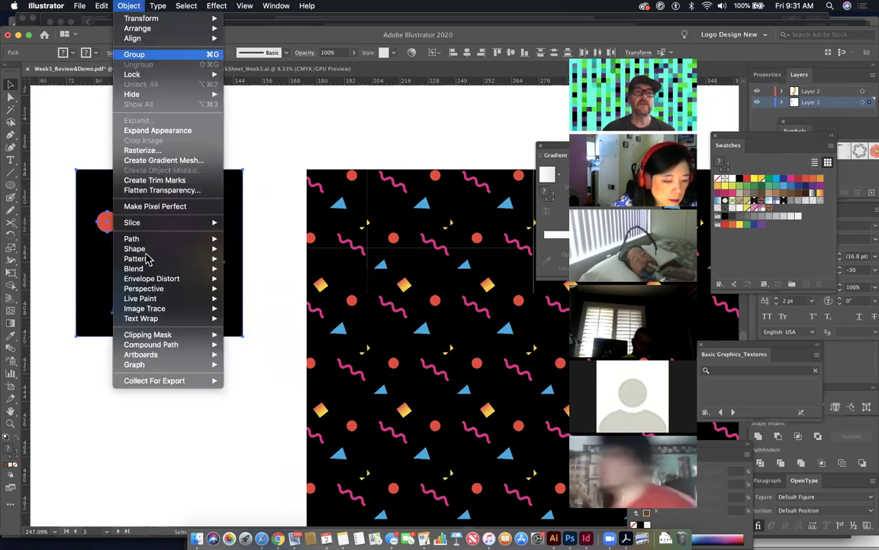
mouse_move(155, 262)
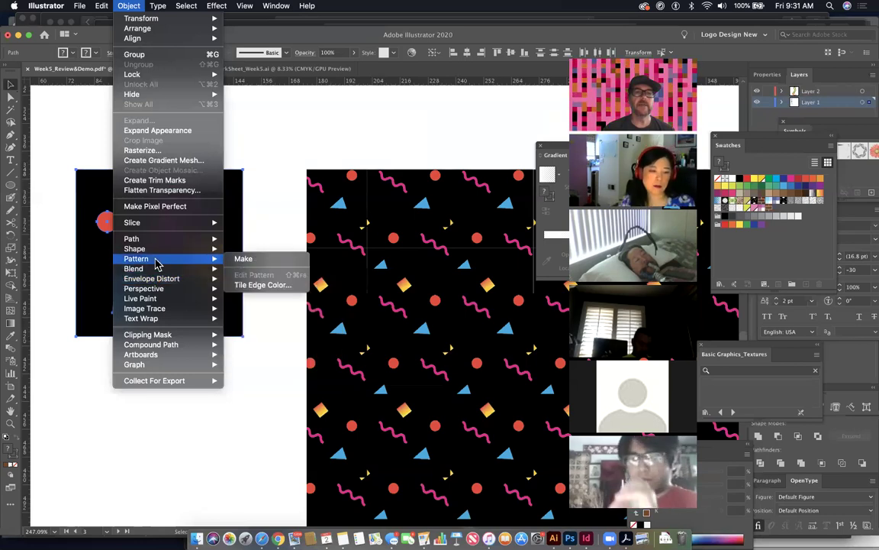
click(242, 259)
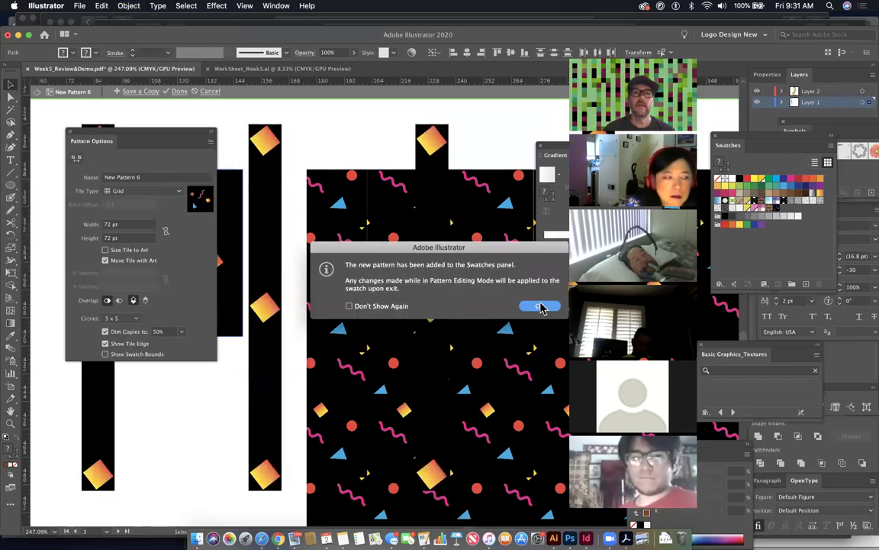
Step: Dismiss the new-pattern notice and set the black shapes pattern's tile type to Brick by Row
click(541, 307)
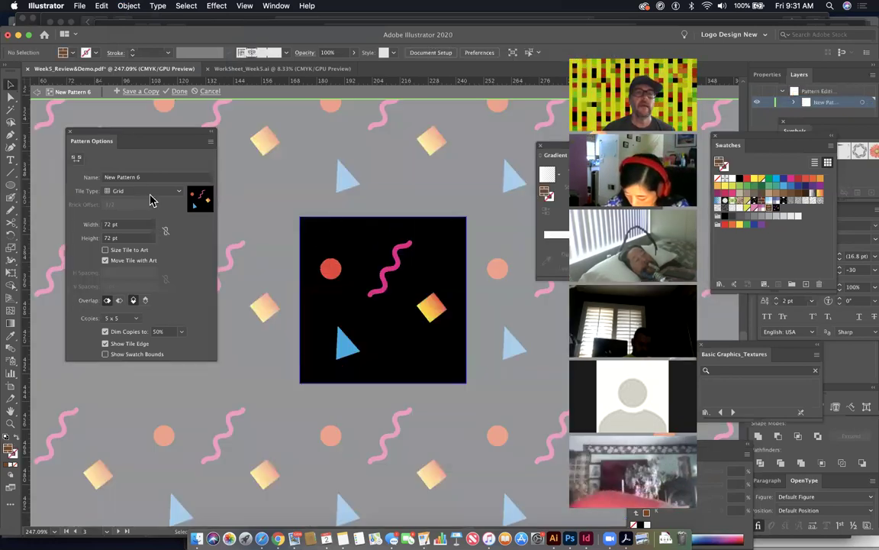
key(super+minus)
key(super+minus)
key(super+minus)
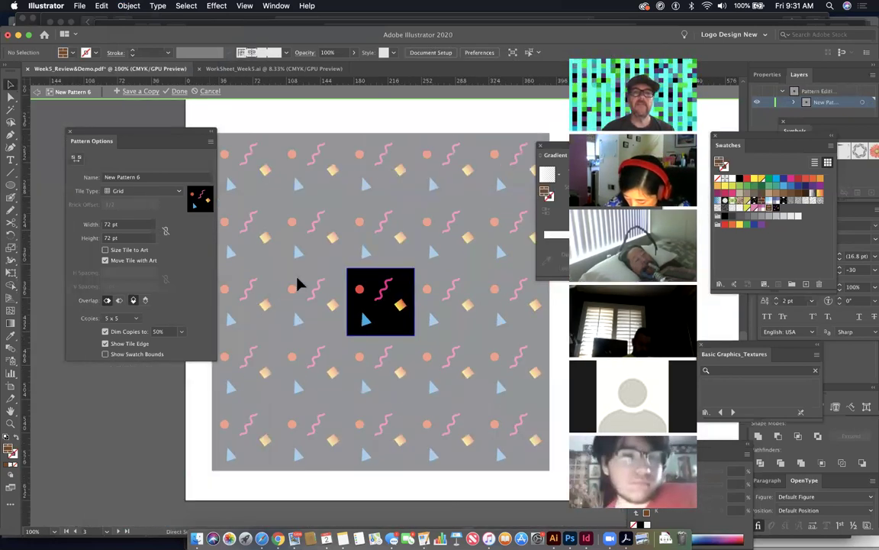
key(super+minus)
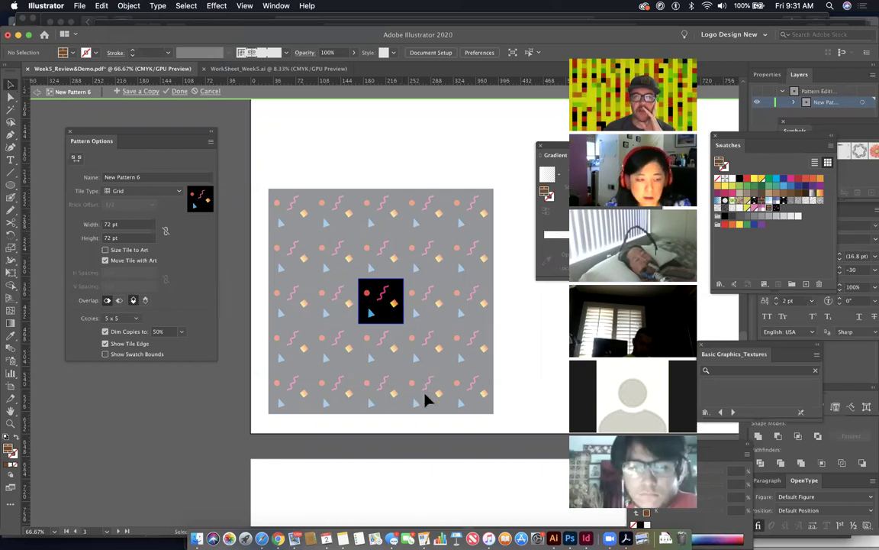
click(150, 192)
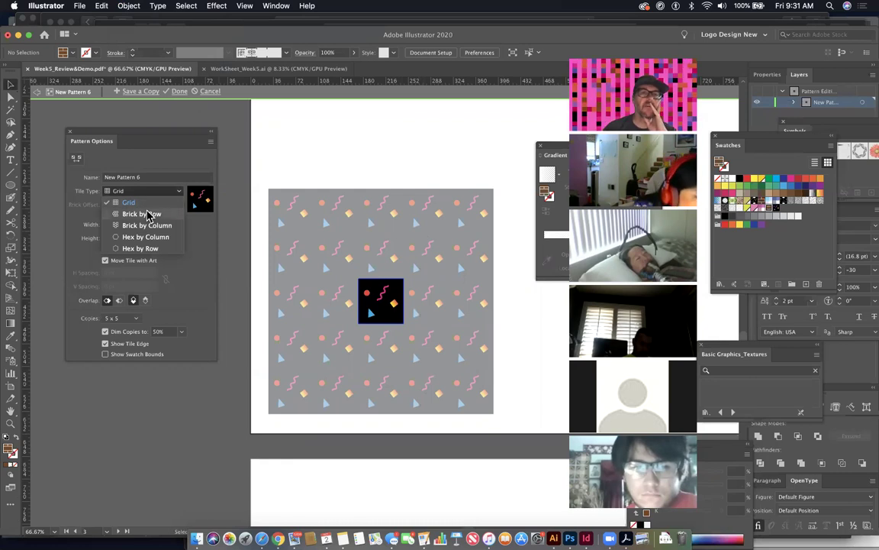
click(147, 214)
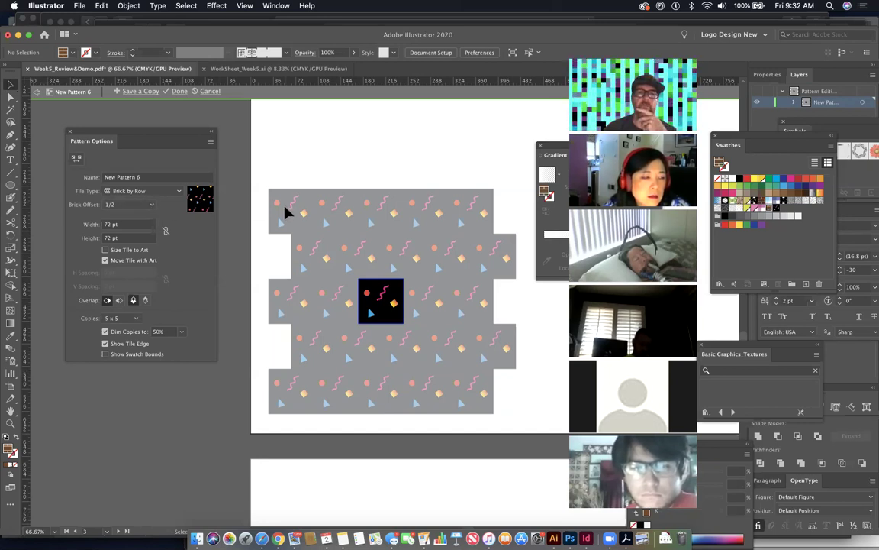
Step: Move the red circle up, closer to the upper-left corner of the black tile
drag(349, 275, 532, 410)
drag(422, 360, 452, 339)
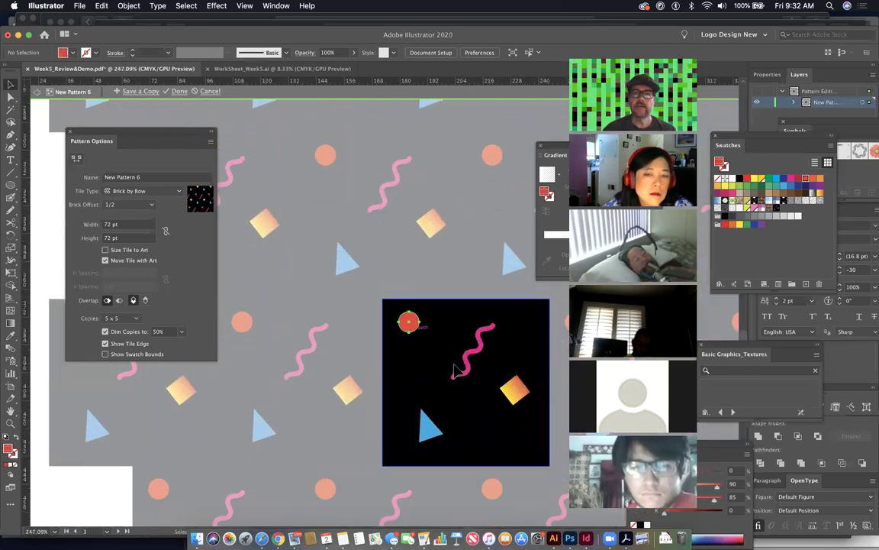
scroll(372, 200, right, 5)
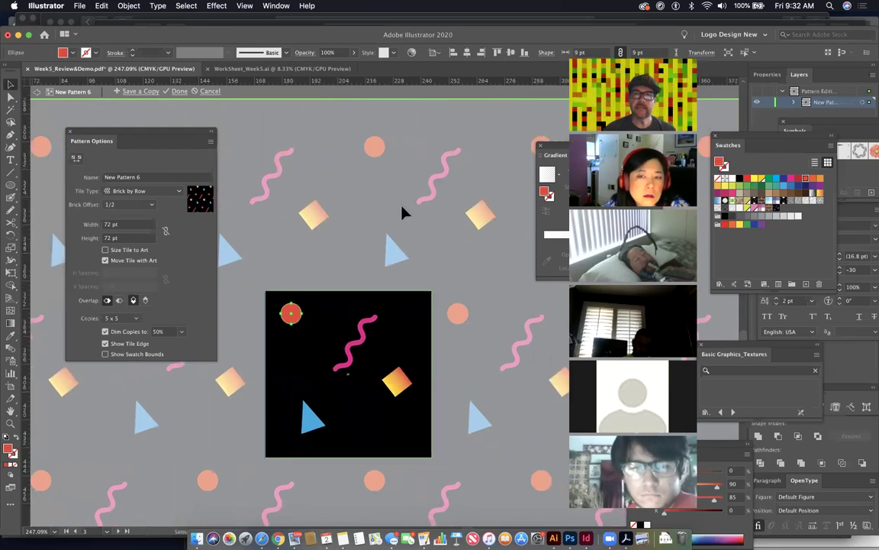
Step: Set the fill to yellow DBDB45 and draw a circle about 8.6 pt across between the blue triangle and the orange diamond
click(357, 334)
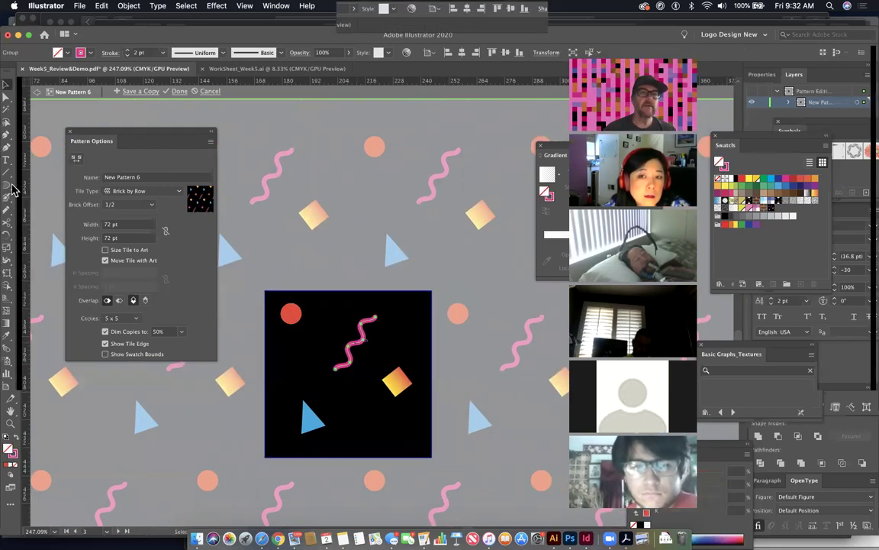
drag(13, 189, 47, 189)
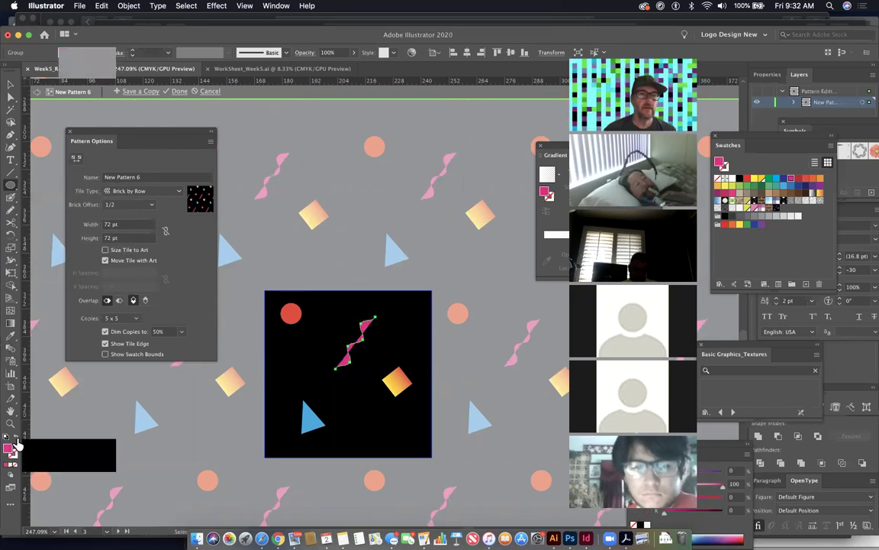
click(341, 409)
click(255, 437)
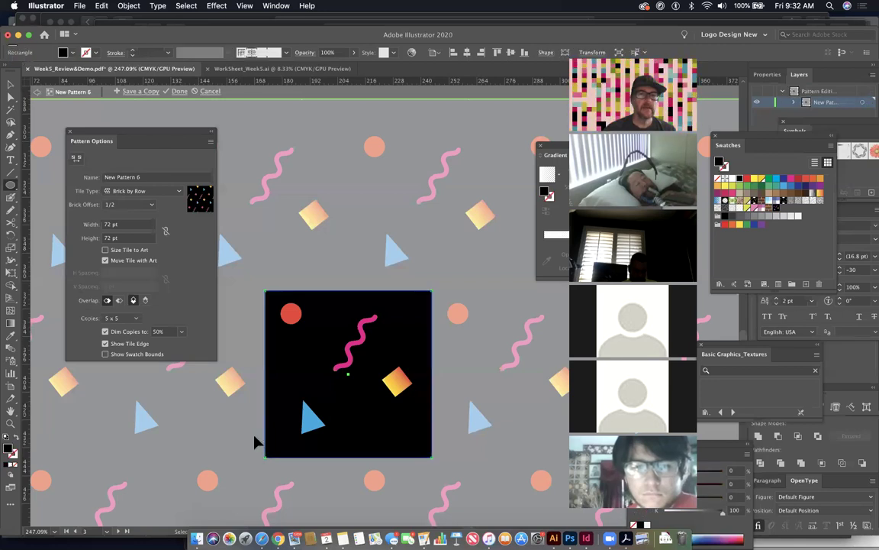
double_click(8, 450)
click(469, 292)
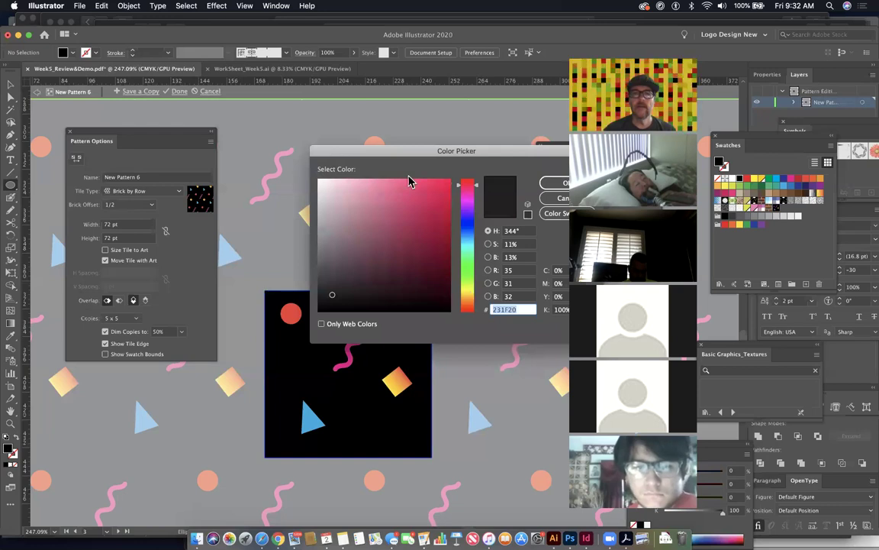
click(409, 197)
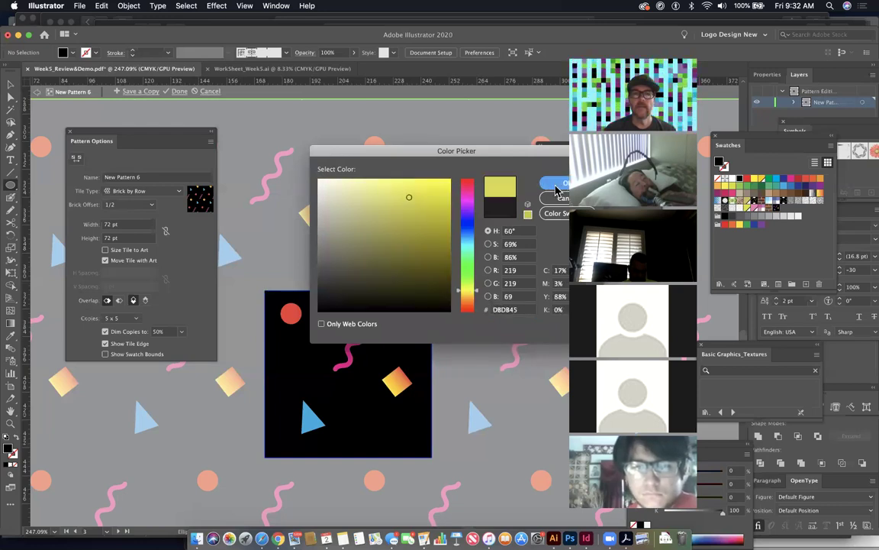
click(557, 186)
drag(347, 397, 364, 415)
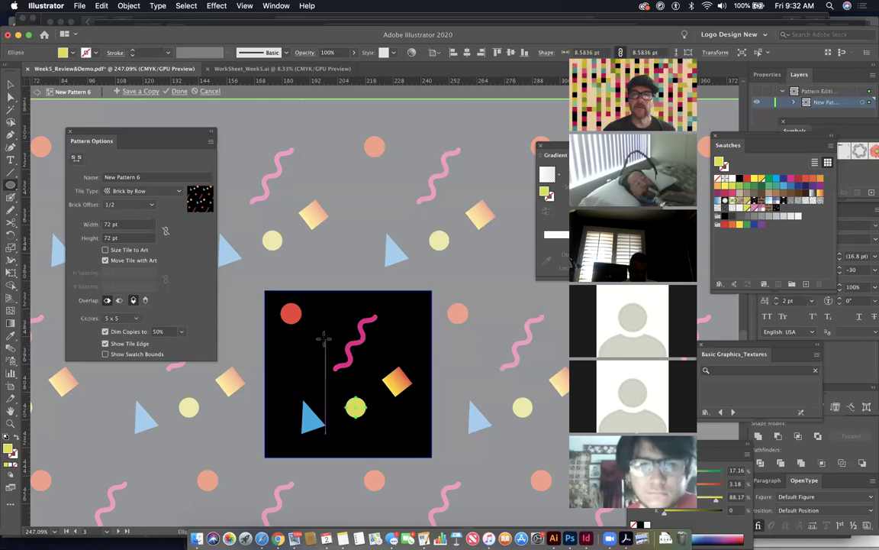
Step: Move the yellow circle down and to the right, beneath the diamond, and review the repeating pattern
click(11, 84)
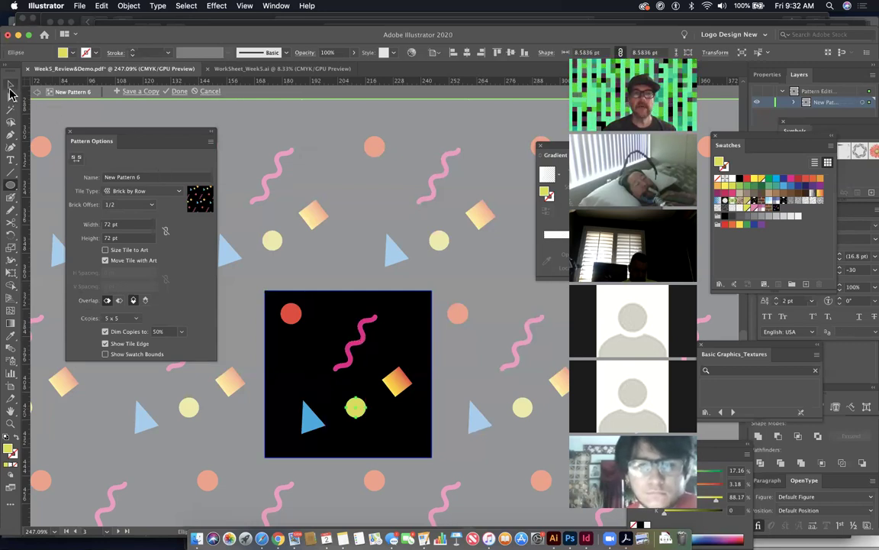
drag(362, 413, 387, 432)
key(super+minus)
key(super+minus)
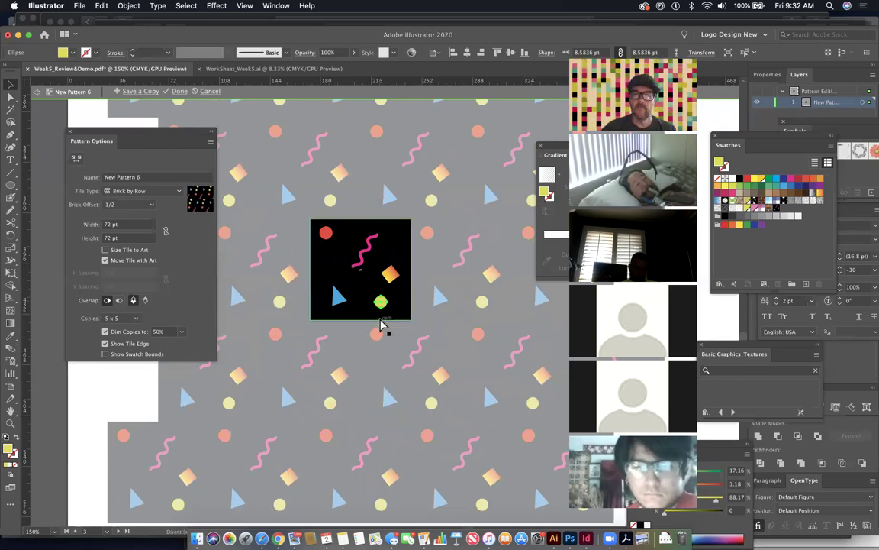
key(super+minus)
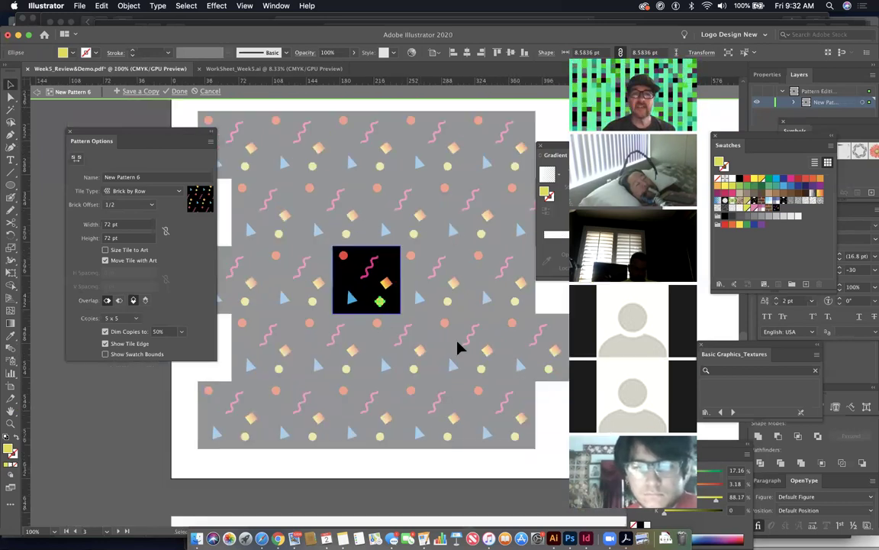
Step: Change the pattern's tile type to Hex by Column and examine where the diamonds are cut off
click(139, 191)
click(144, 237)
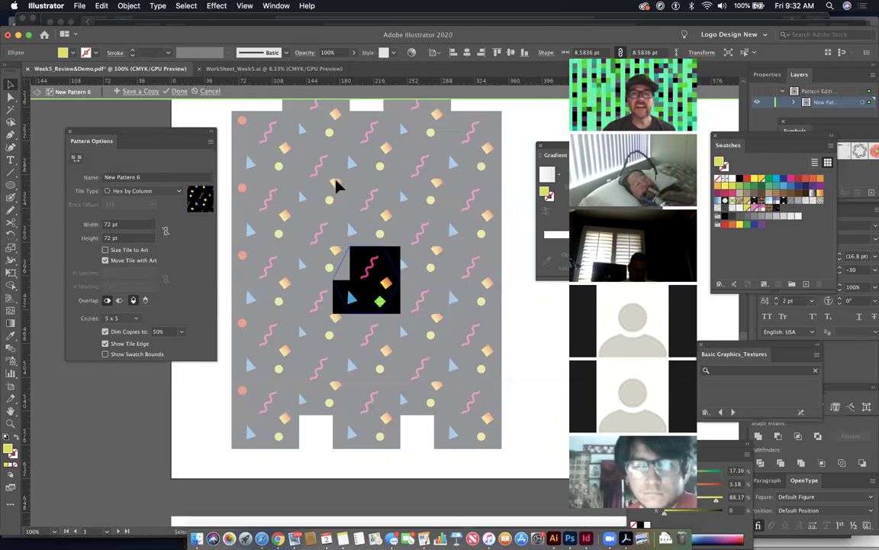
click(334, 252)
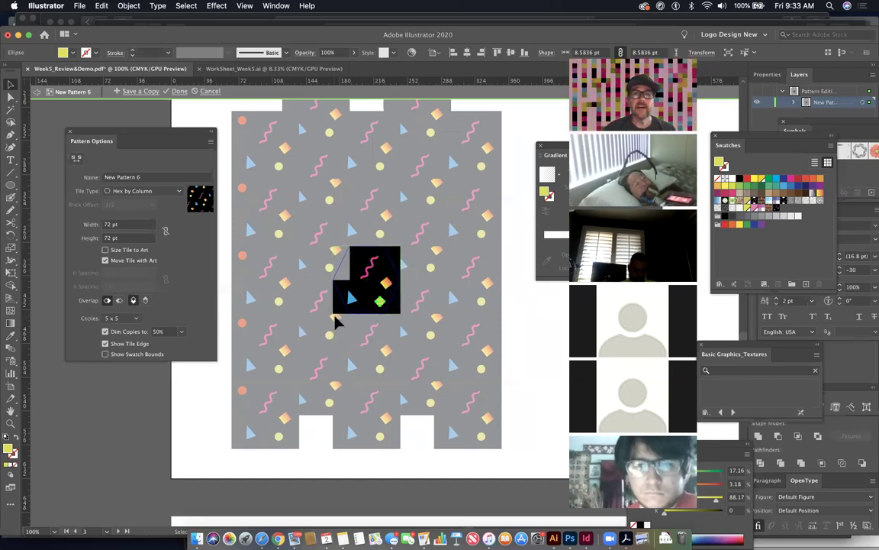
Step: Nudge the orange diamond up and set the vertical tile overlap to Bottom in Front
click(385, 283)
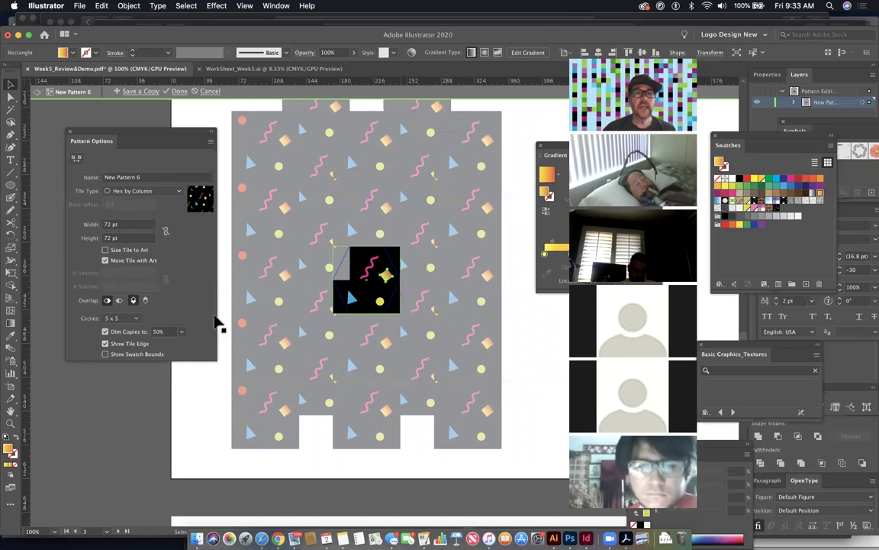
click(132, 300)
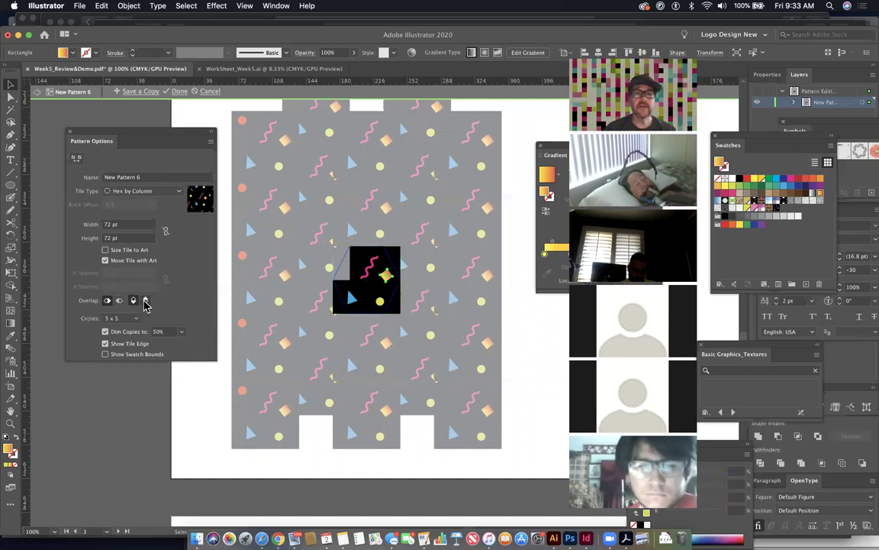
click(145, 301)
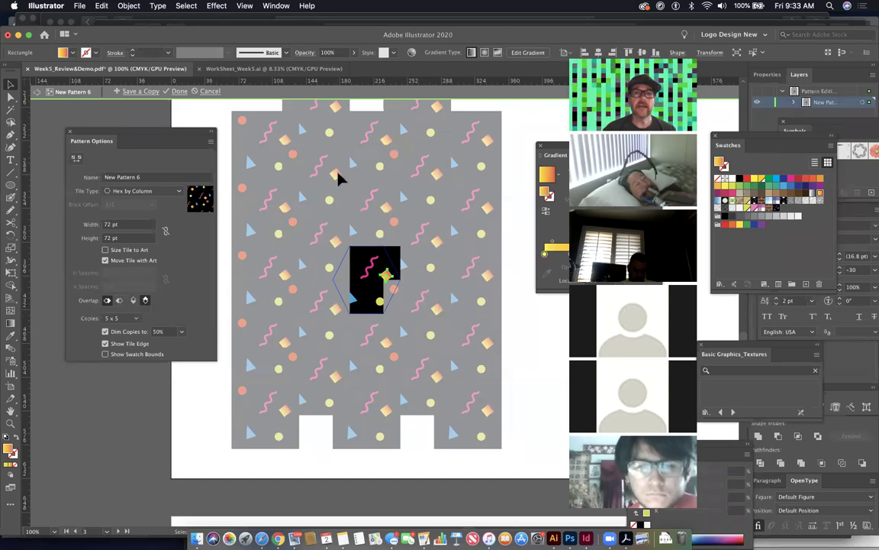
Step: Nudge the yellow circle to the left and the orange diamond slightly further up, then deselect
click(379, 302)
key(Left)
key(Left)
key(Left)
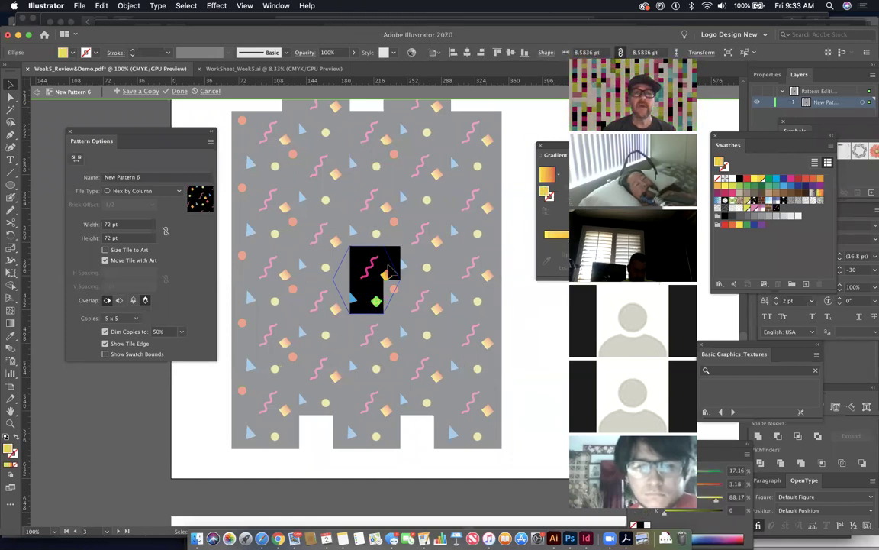
click(389, 273)
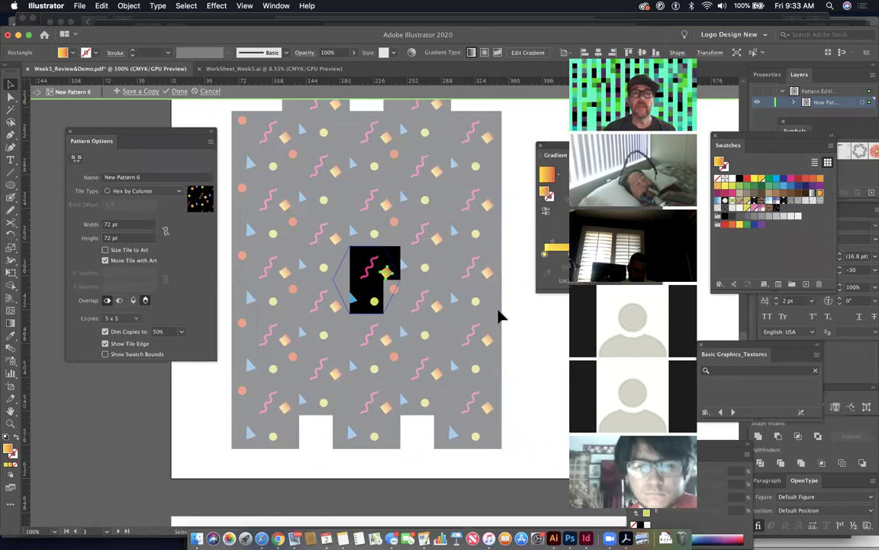
click(541, 336)
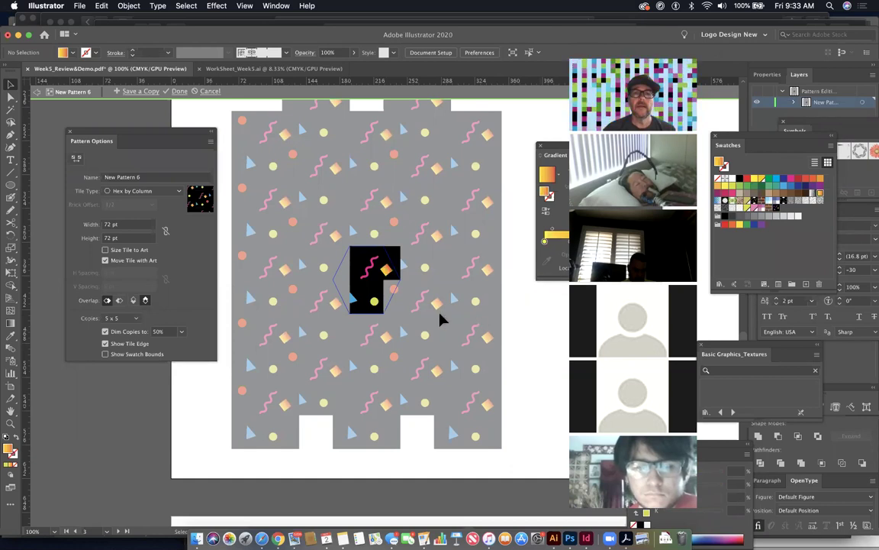
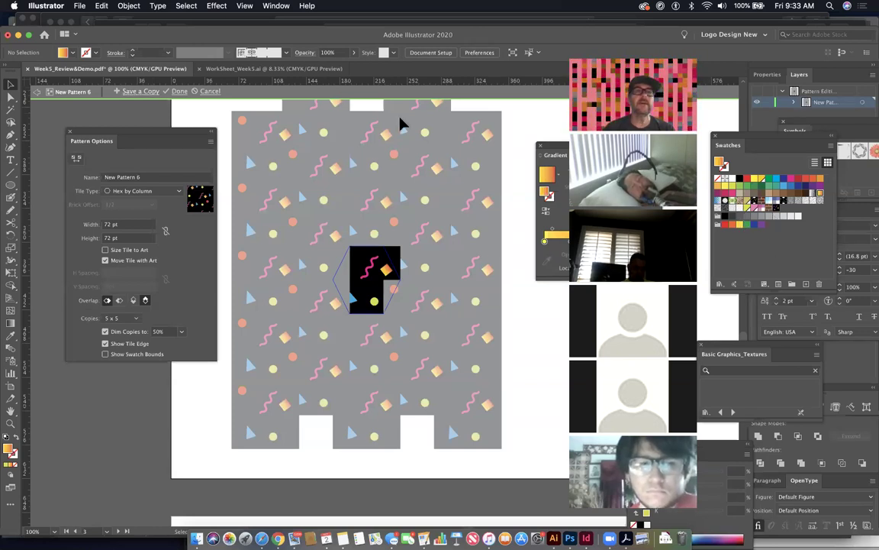
Step: Finish editing the pattern, keeping its changes, and delete the dark finely patterned square below the brick sample
click(179, 93)
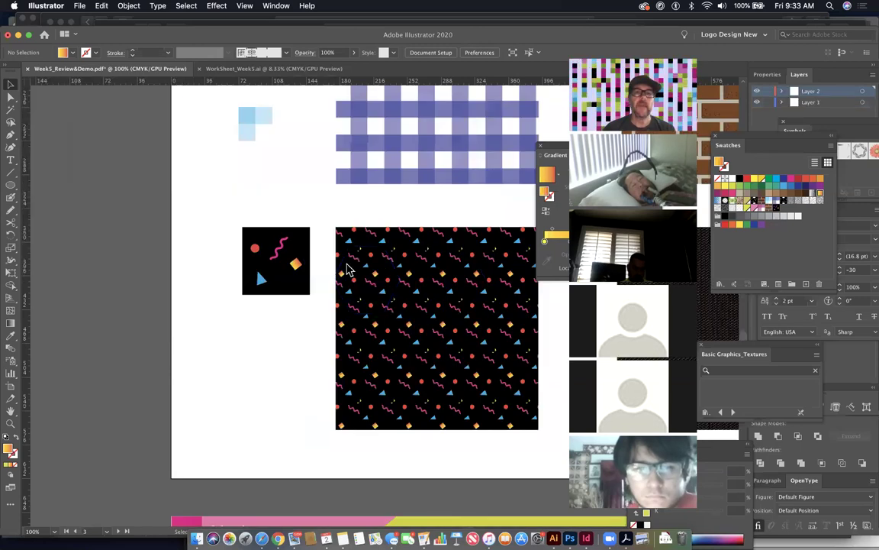
scroll(450, 327, right, 10)
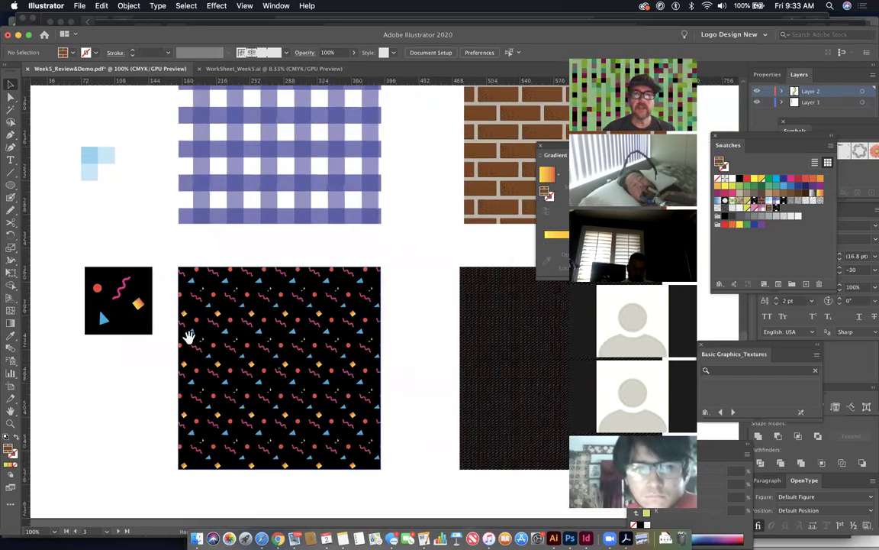
click(432, 359)
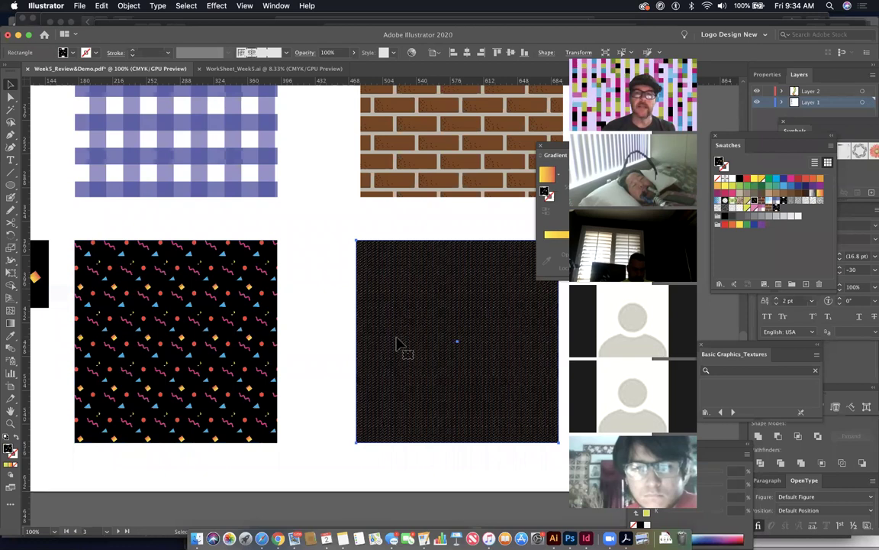
key(Delete)
Step: Draw a closed half-garment shape with the Pen tool below the brick sample, about 99 pt wide and 217 pt tall, with a curved outer side
key(p)
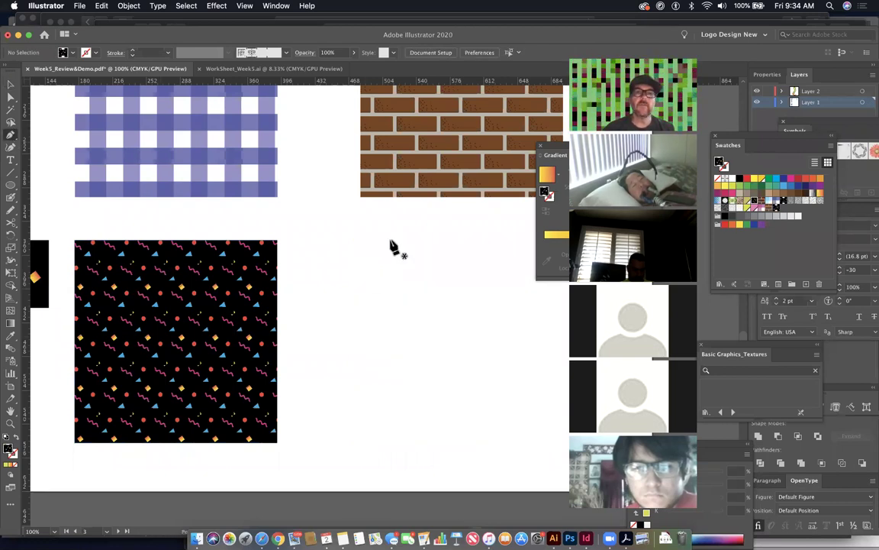
click(351, 276)
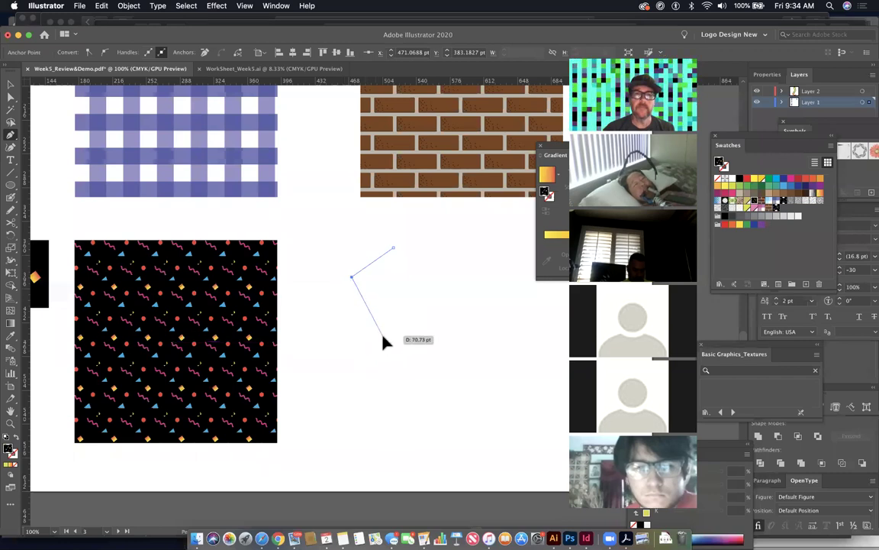
click(382, 334)
click(363, 450)
scroll(364, 456, down, 5)
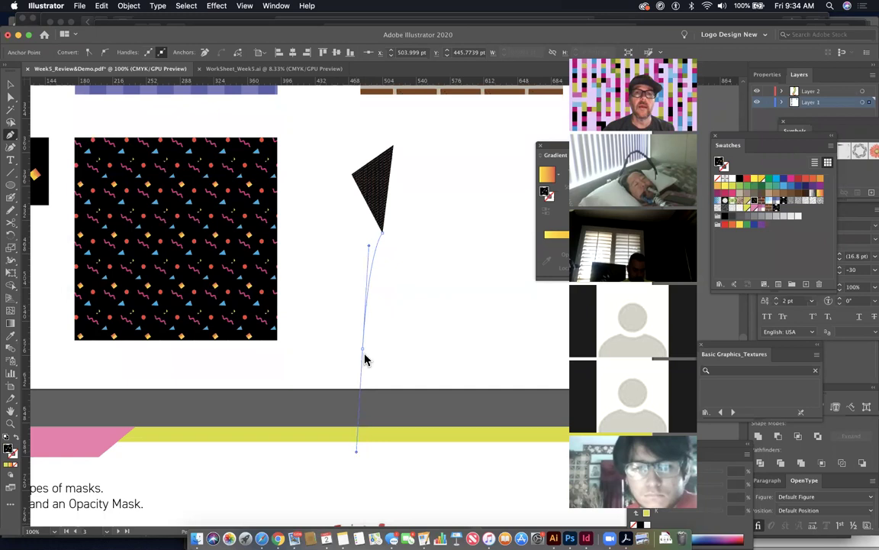
click(364, 349)
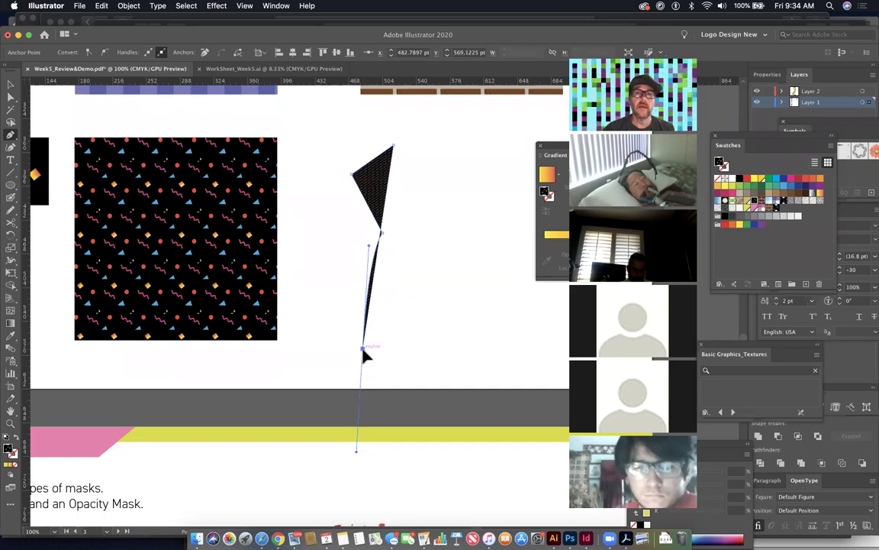
click(445, 349)
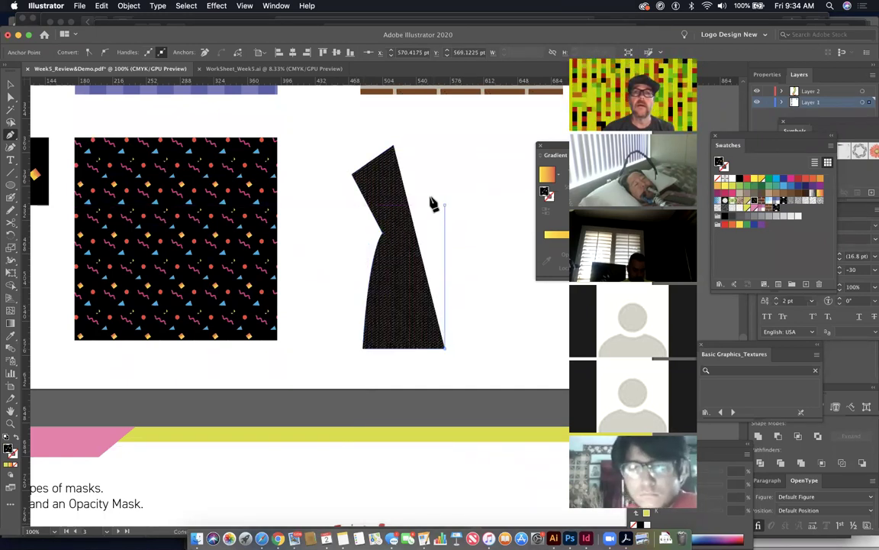
click(394, 149)
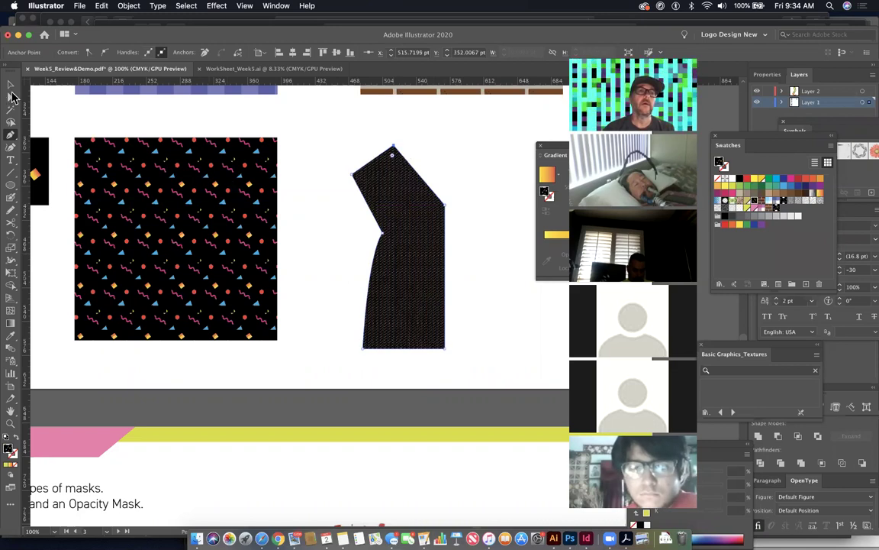
Step: Nudge the half-garment's straight vertical inner edge outward, narrowing the whole shape to about 79 pt wide
click(11, 100)
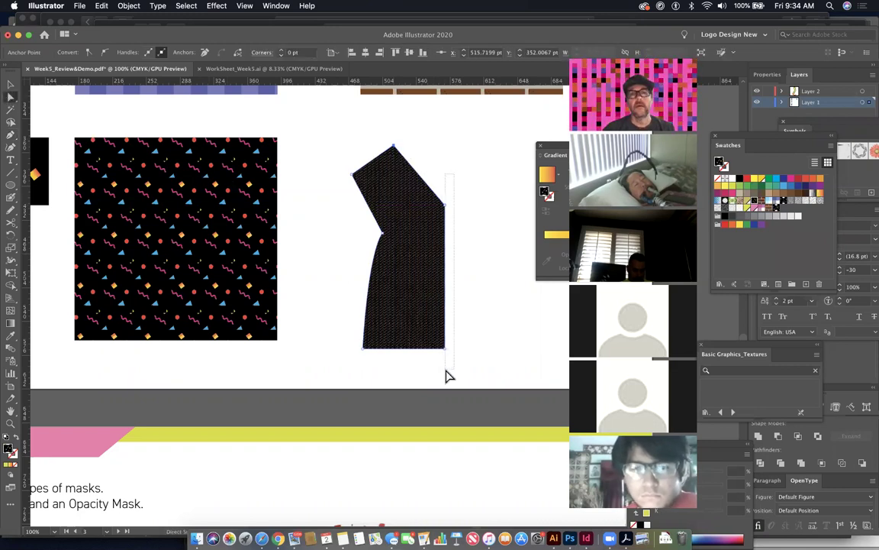
key(Left)
key(Left)
key(Left)
key(Left)
key(Left)
key(Left)
key(Left)
key(Left)
key(Left)
key(Left)
key(Left)
key(Left)
key(Left)
key(Left)
key(Left)
key(Left)
key(Left)
key(Left)
key(Left)
key(Left)
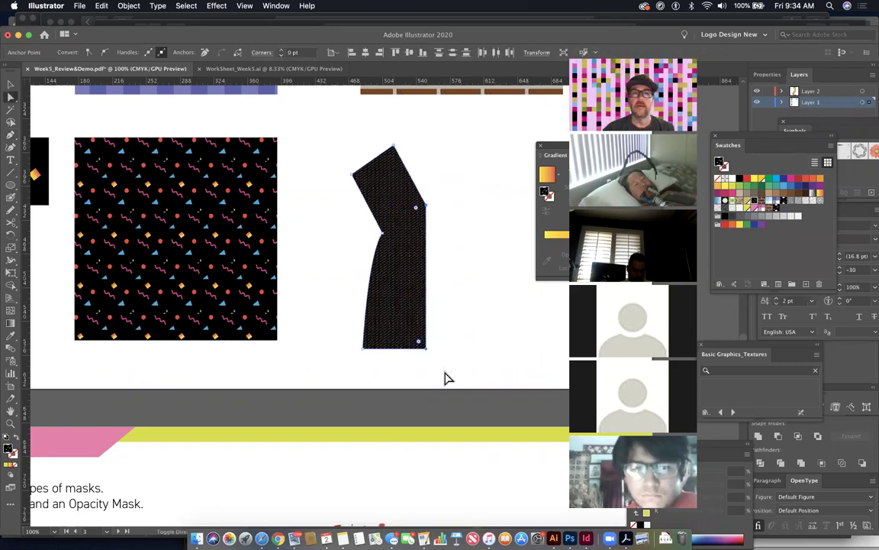
Step: Pull the half-garment's waist point up and inward, narrow its shoulder strap, and curve the armhole side with an added anchor point
drag(387, 243, 393, 222)
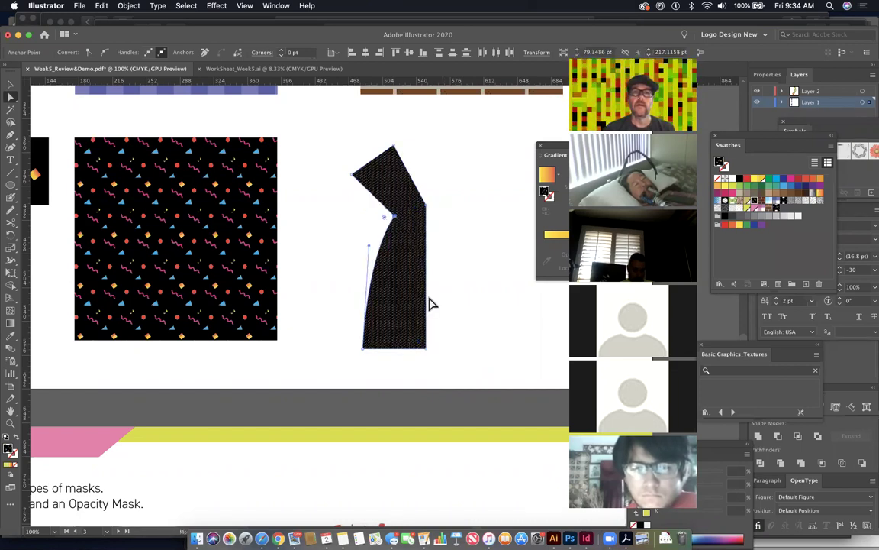
key(p)
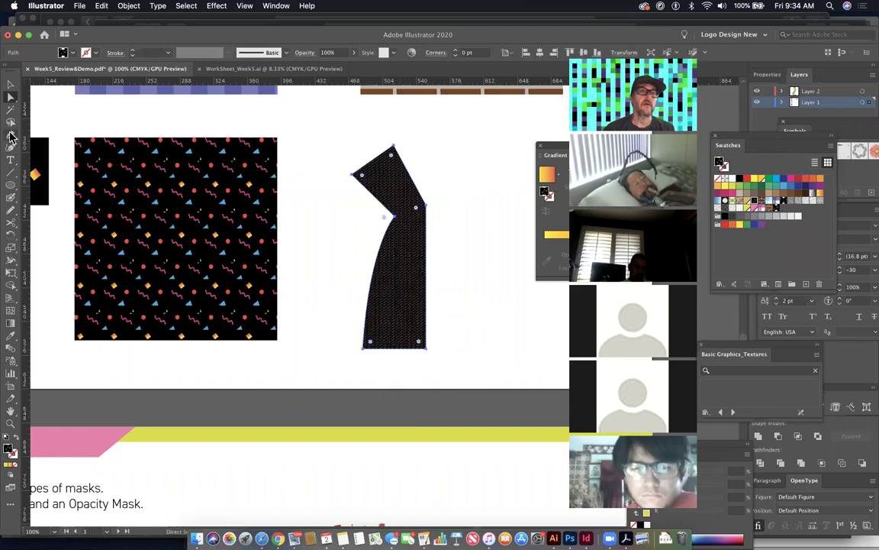
drag(369, 183, 380, 151)
key(super+shift+a)
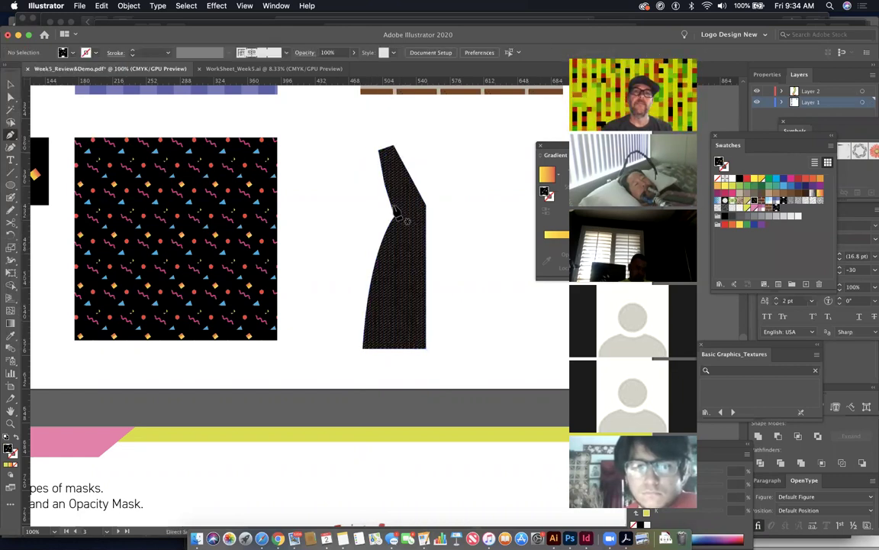
Step: Reflect a copy of the half-garment across its straight inner edge and unite both halves into one dress shape
key(a)
click(412, 261)
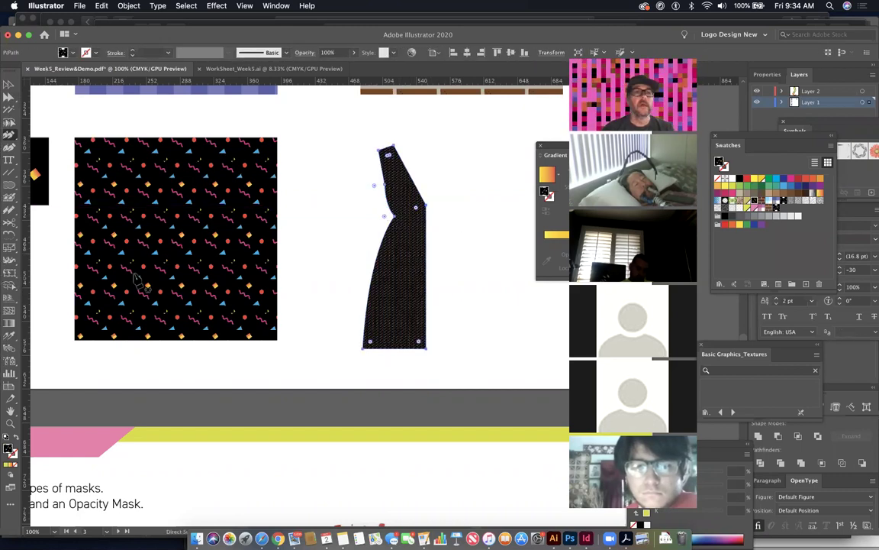
drag(13, 239, 47, 227)
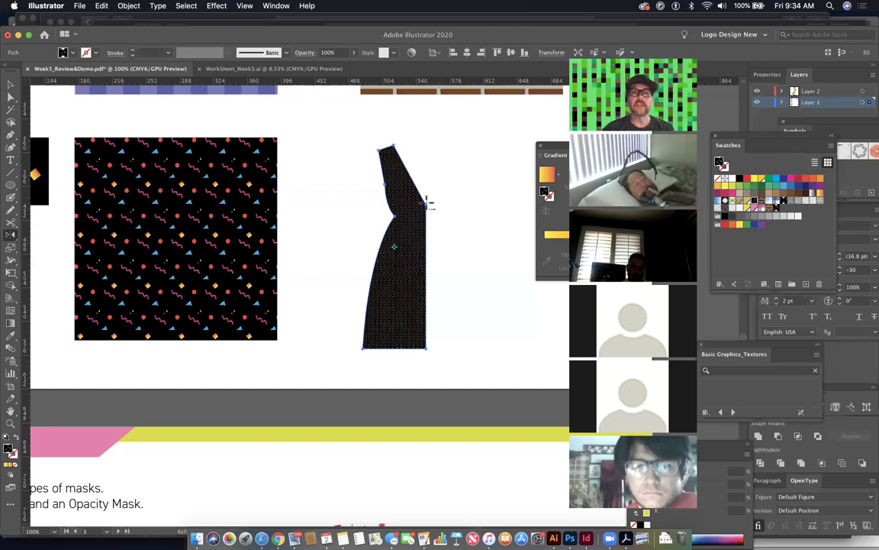
alt+click(430, 208)
click(371, 229)
key(Return)
drag(11, 96, 61, 113)
shift+click(365, 267)
click(758, 438)
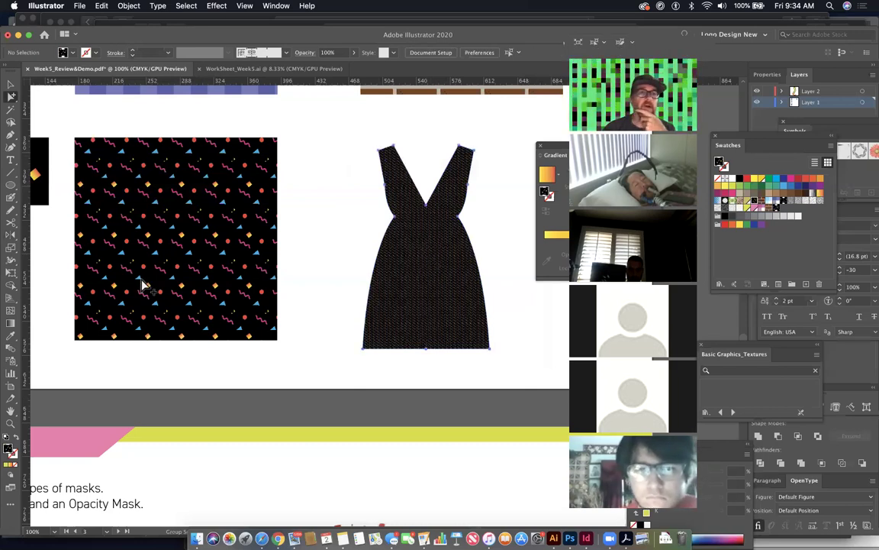
Step: Sample the confetti pattern from the large square onto the dress with the Eyedropper tool and deselect
click(12, 334)
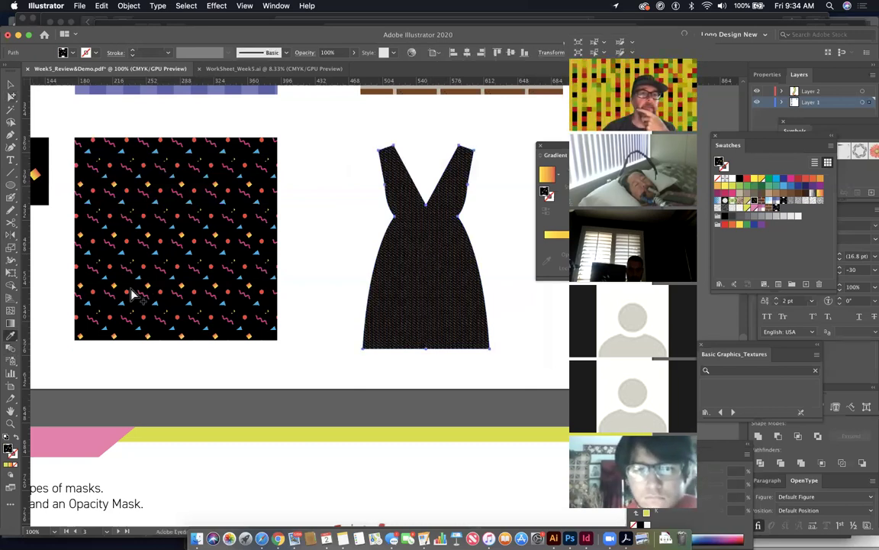
click(135, 284)
click(12, 97)
click(437, 386)
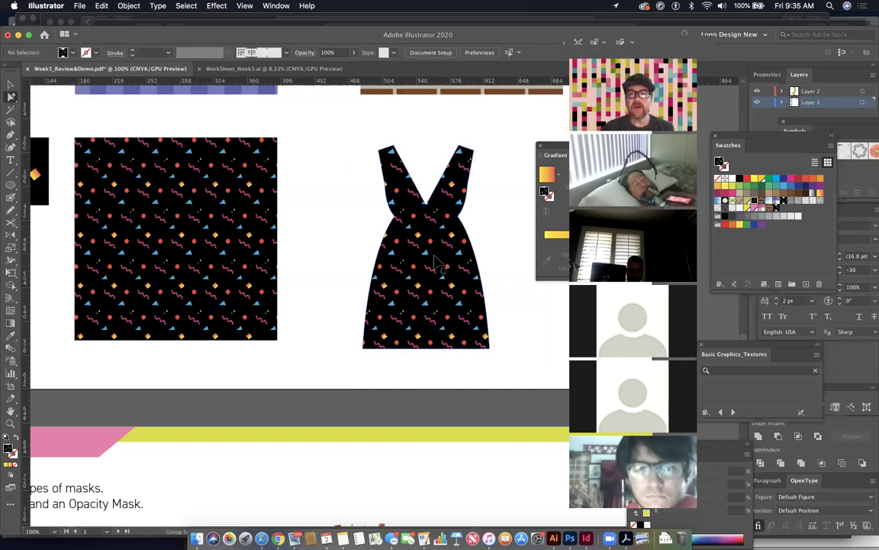
Step: Reshape both armhole curves of the dress's bodice so its sides run inward and more steeply into the waist
key(super+equal)
key(super+equal)
scroll(312, 291, right, 5)
scroll(311, 292, up, 3)
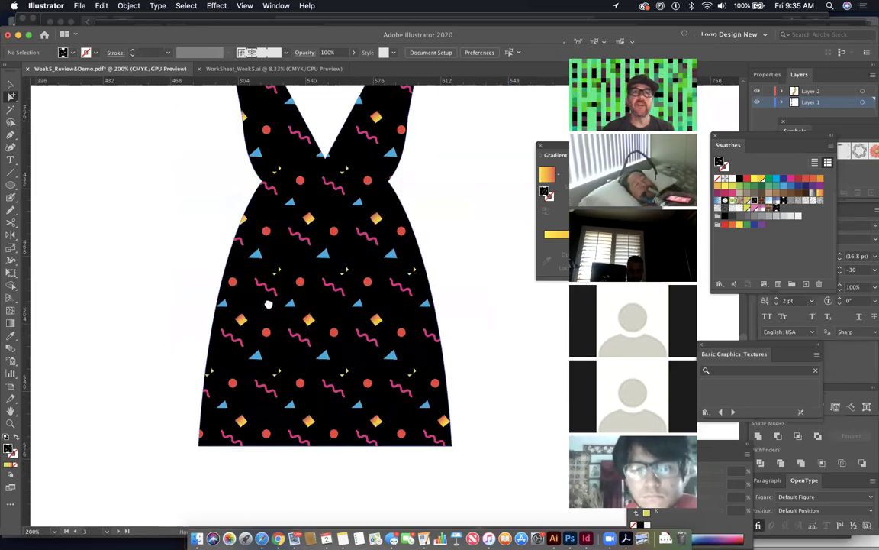
key(super+a)
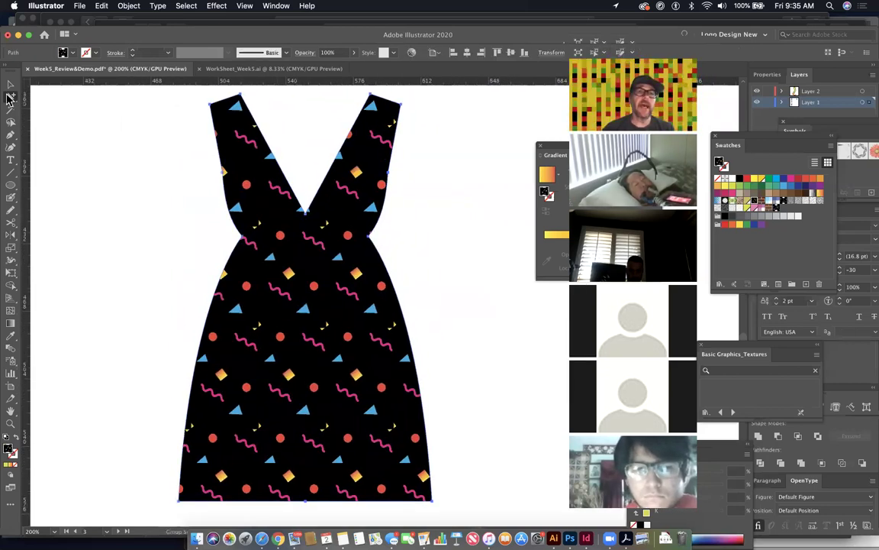
click(11, 96)
click(61, 95)
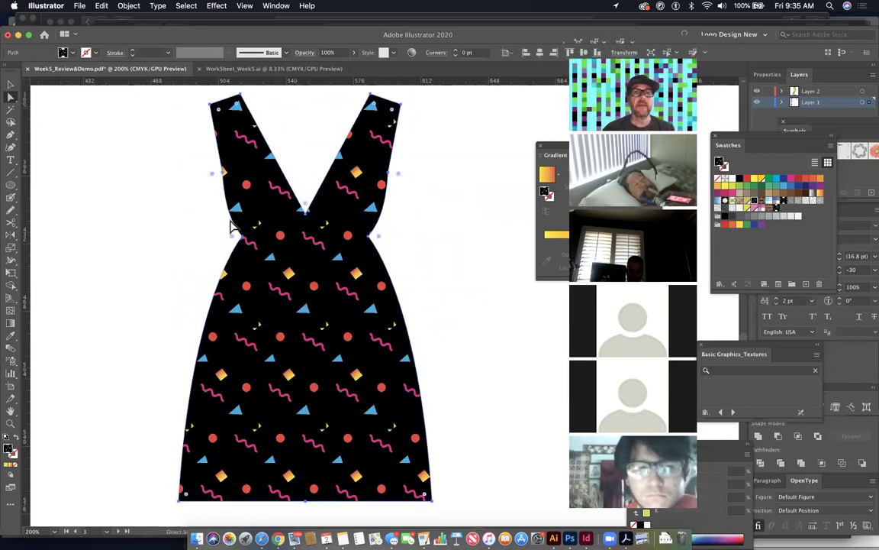
key(super+shift+a)
drag(224, 171, 212, 144)
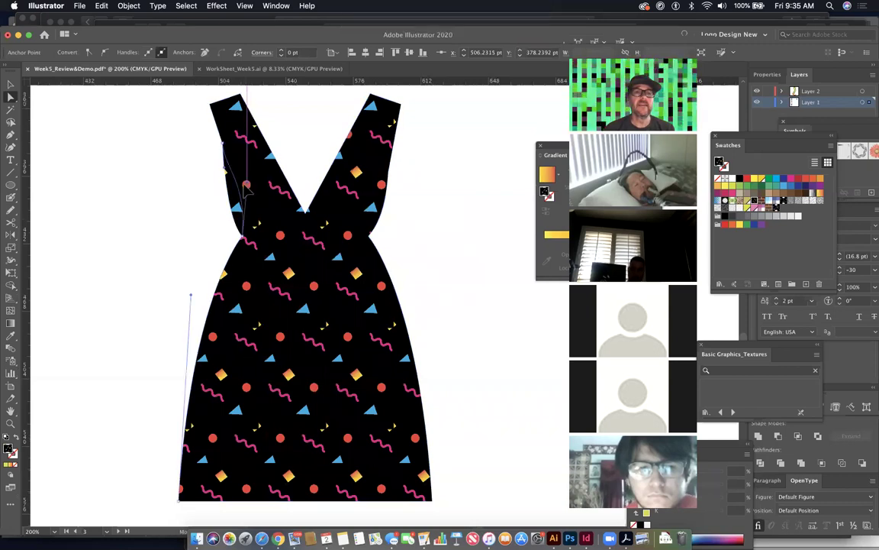
click(370, 238)
drag(384, 219, 398, 134)
click(517, 283)
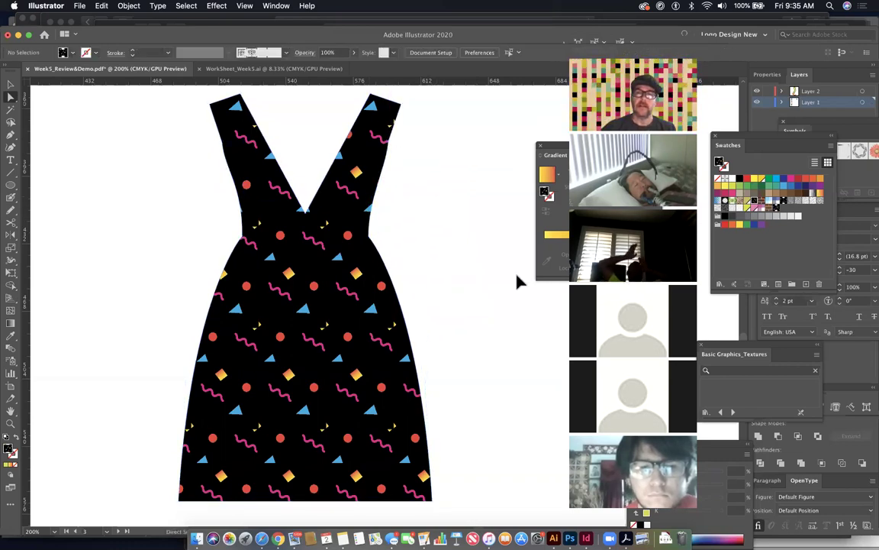
Step: Scale down only the dress's pattern fill uniformly, with Transform Objects off and Transform Patterns on, then deselect the dress
key(super+minus)
key(super+minus)
click(404, 366)
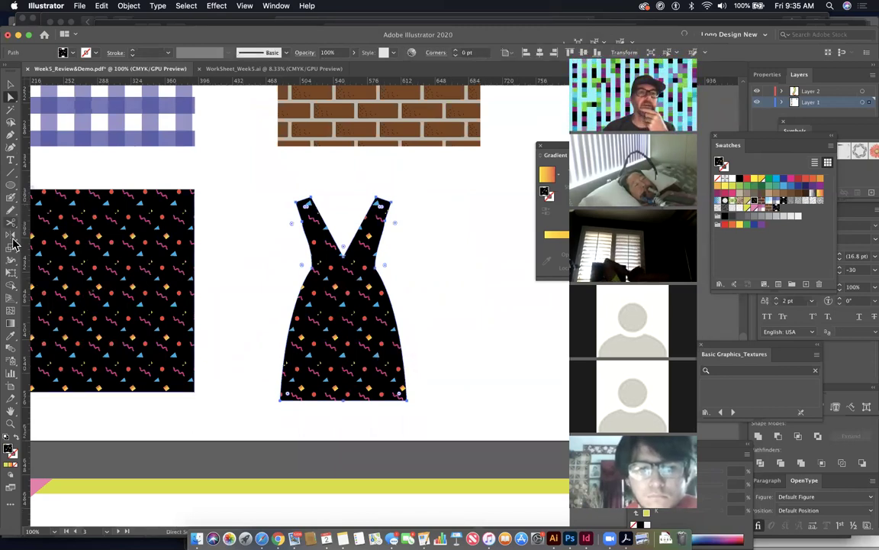
double_click(11, 246)
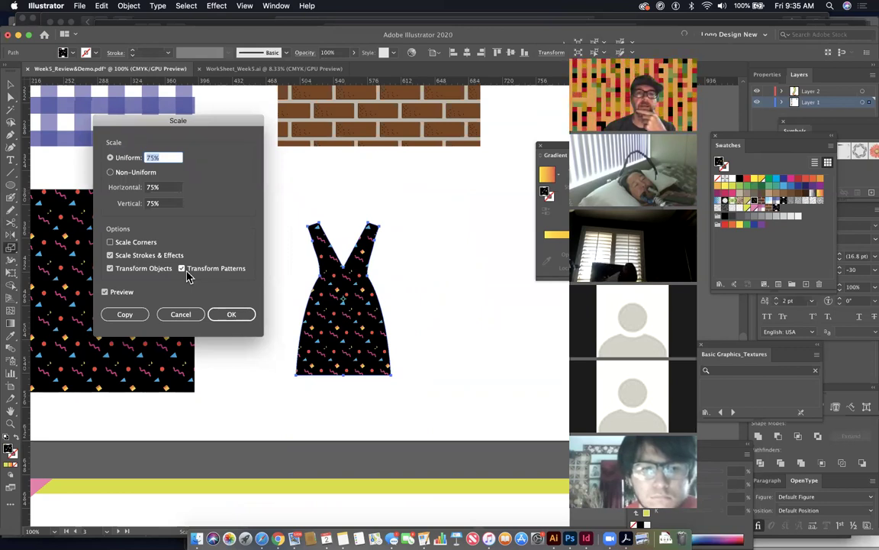
click(109, 270)
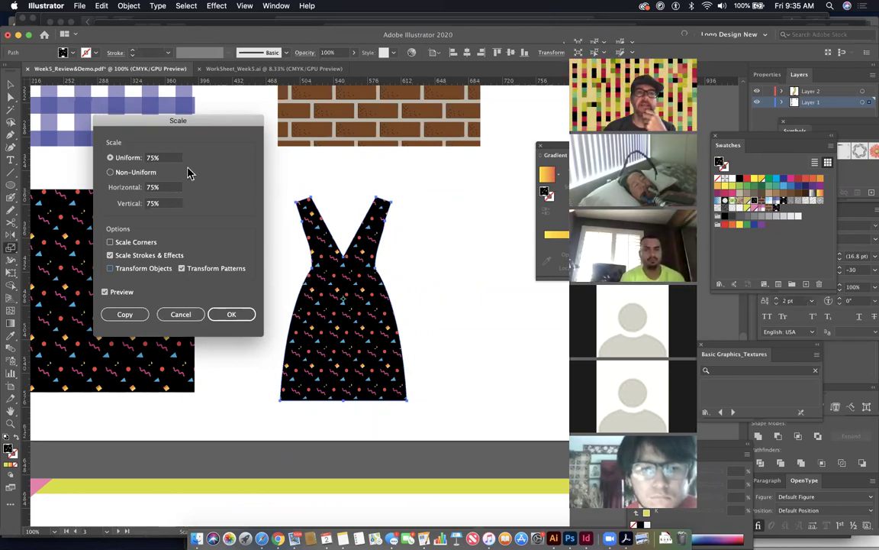
click(163, 157)
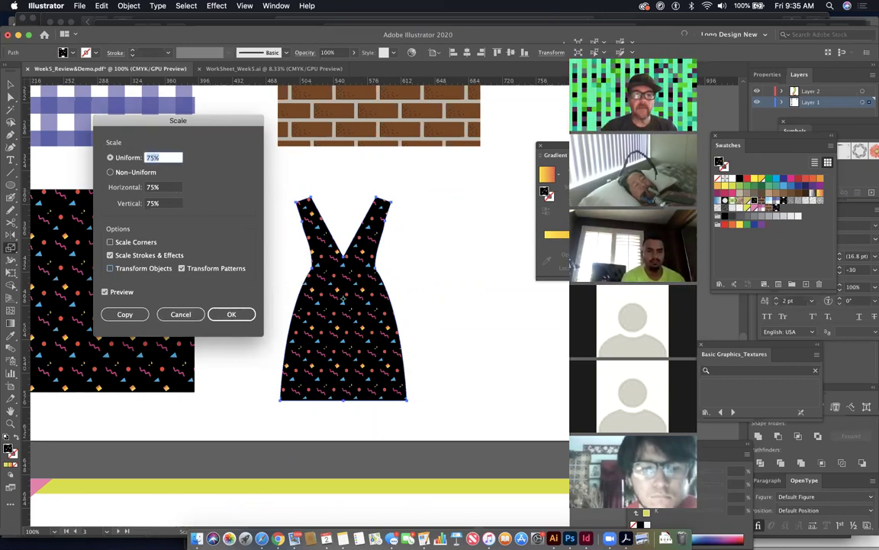
click(241, 317)
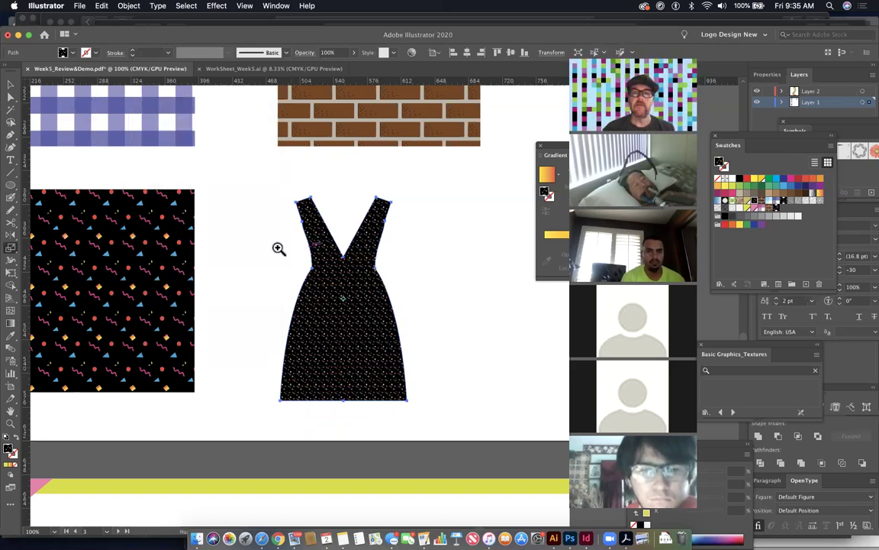
drag(279, 248, 364, 309)
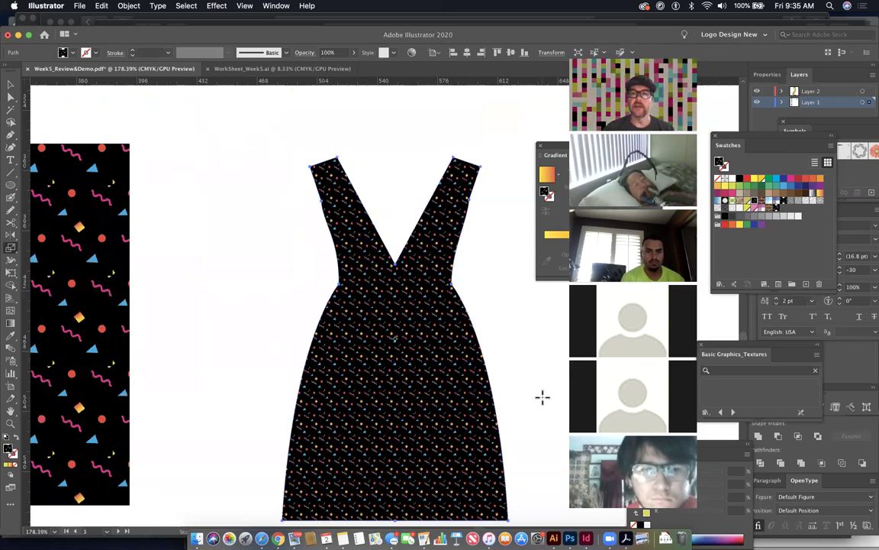
key(super+minus)
key(super+minus)
key(super+minus)
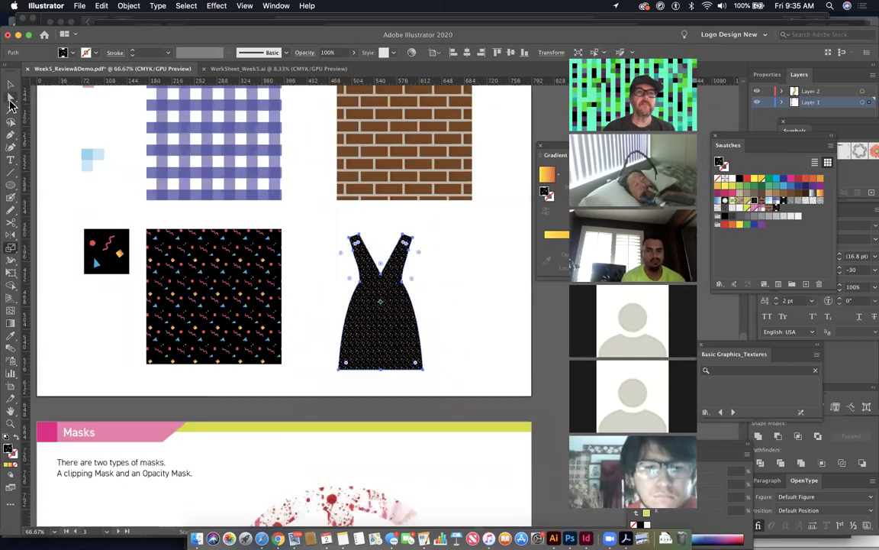
drag(10, 98, 58, 116)
click(57, 113)
click(345, 319)
Step: Clear the peace-sign artwork from the Masks page, including the BloodSplatter image and the leftover clip group
drag(345, 319, 471, 165)
scroll(471, 164, down, 3)
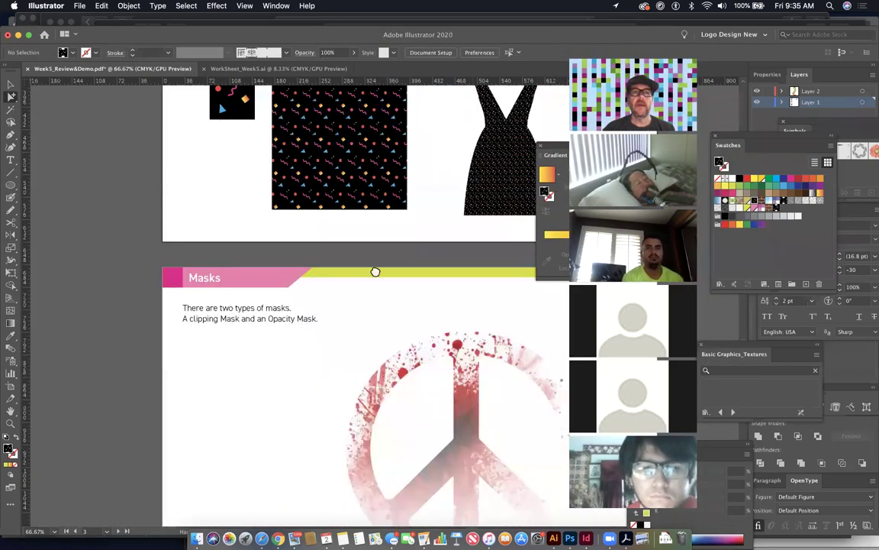
scroll(339, 208, down, 5)
scroll(340, 207, right, 4)
click(396, 300)
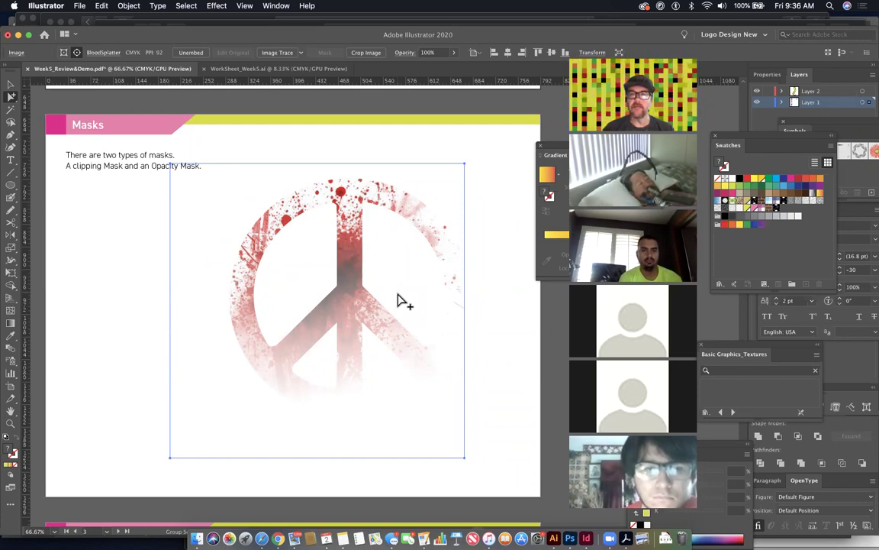
key(super+z)
key(super+z)
key(super+z)
key(super+z)
key(super+z)
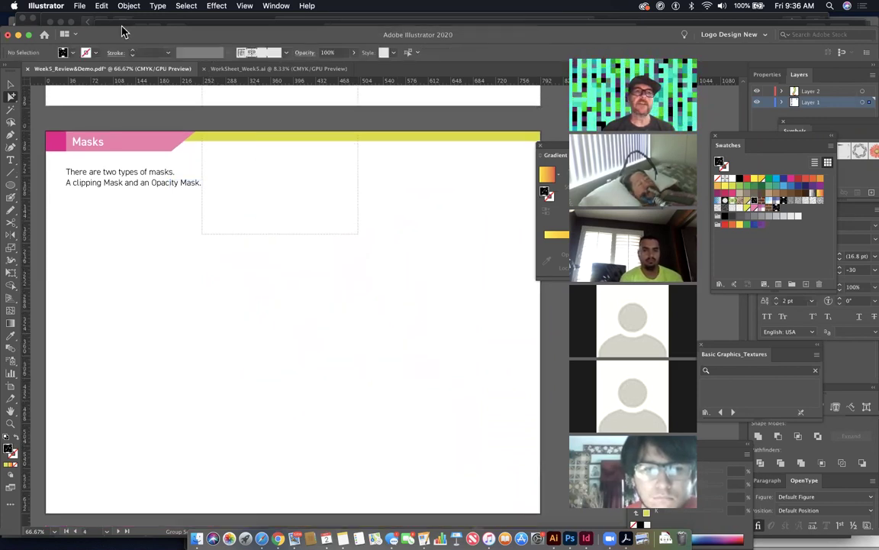
drag(289, 161, 456, 378)
click(455, 379)
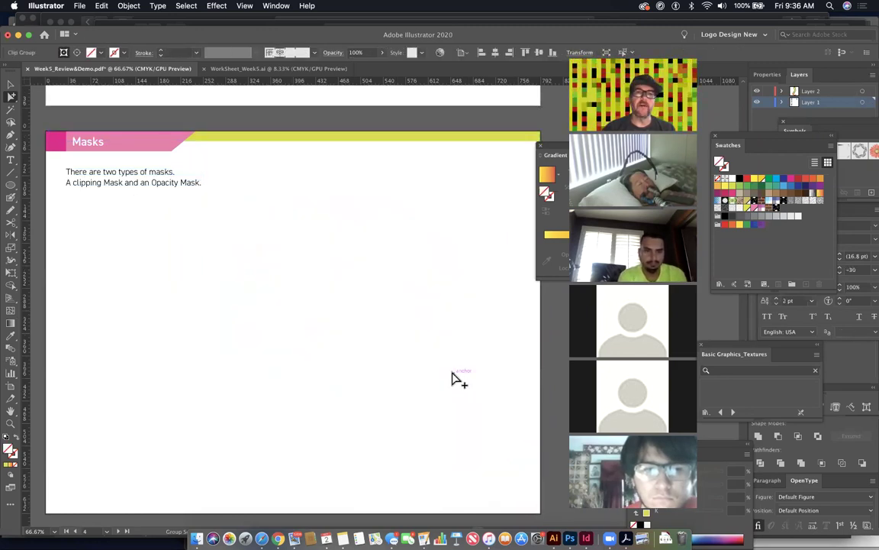
Step: Start placing a file and browse to the Fall 2020 course folder inside OCC
click(79, 6)
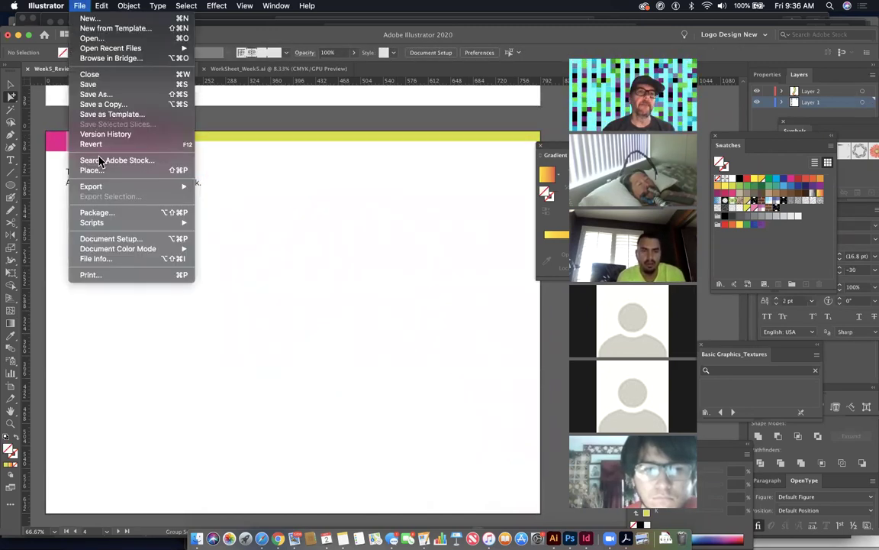
click(289, 201)
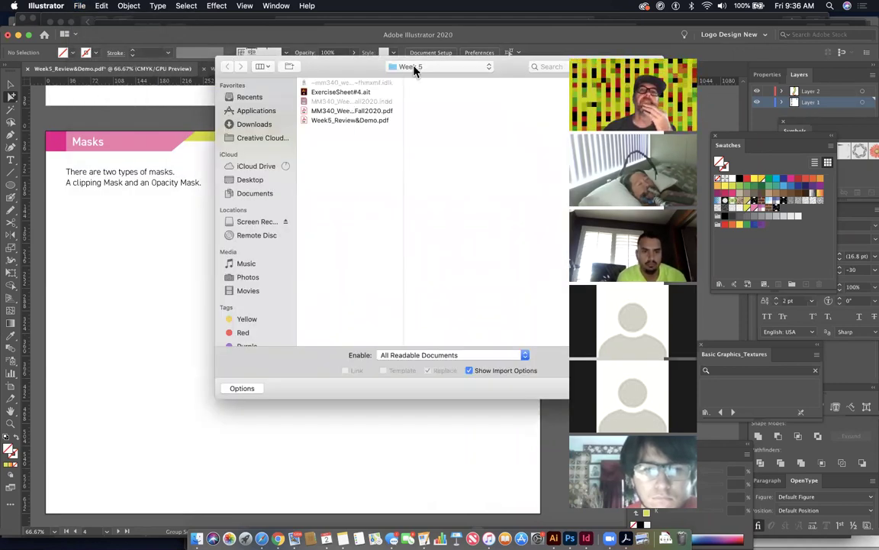
click(416, 67)
click(420, 151)
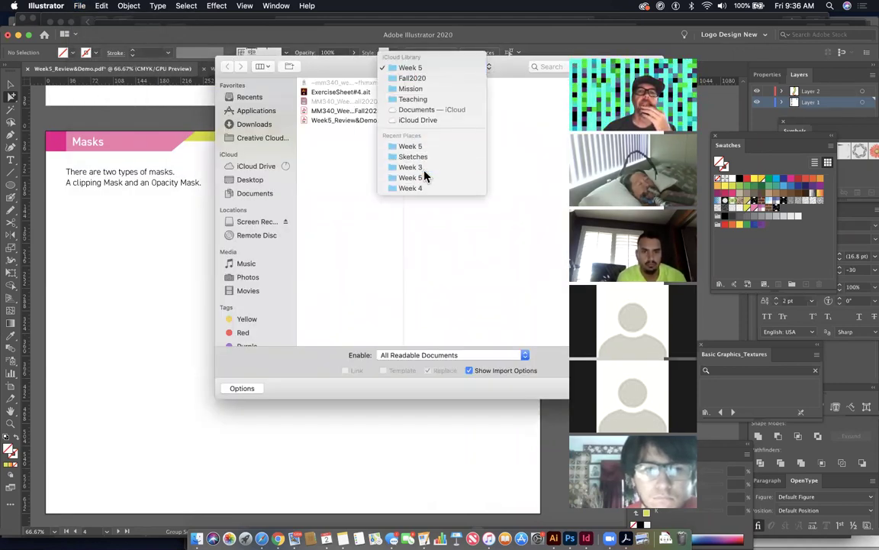
click(422, 66)
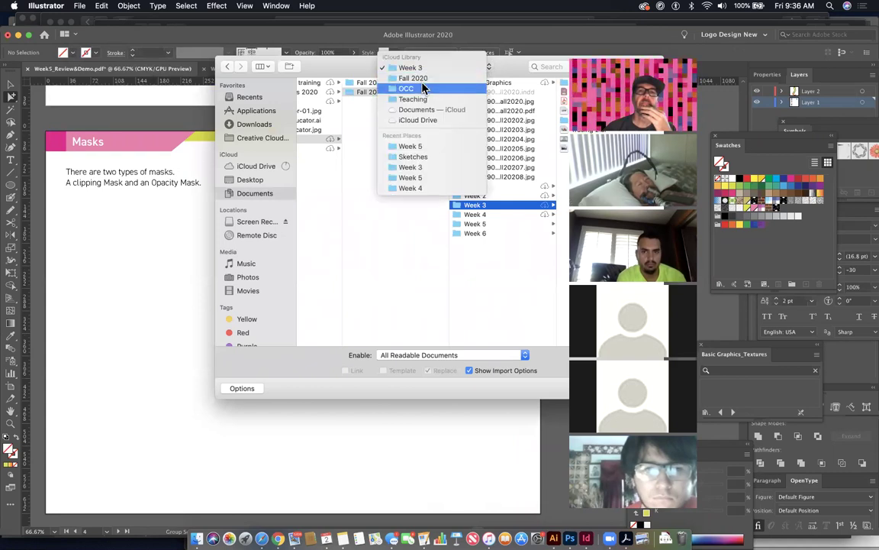
click(420, 79)
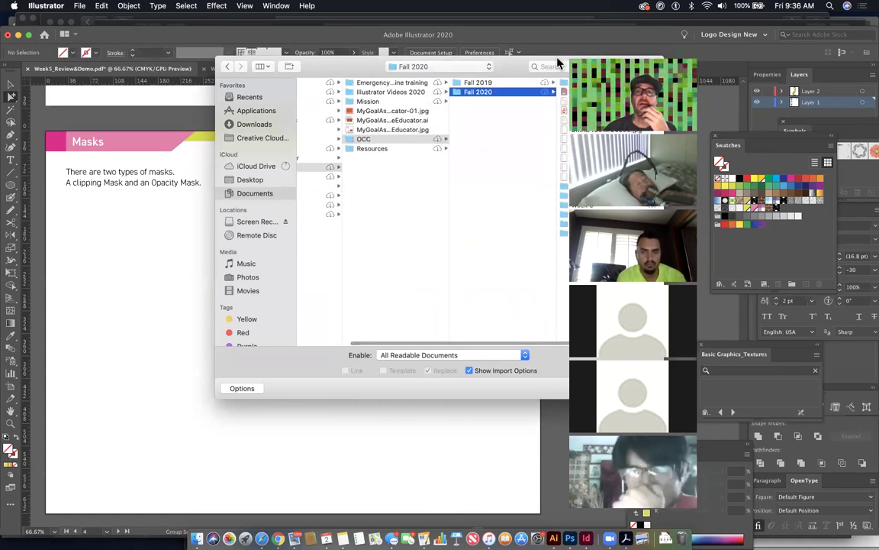
drag(511, 73, 363, 150)
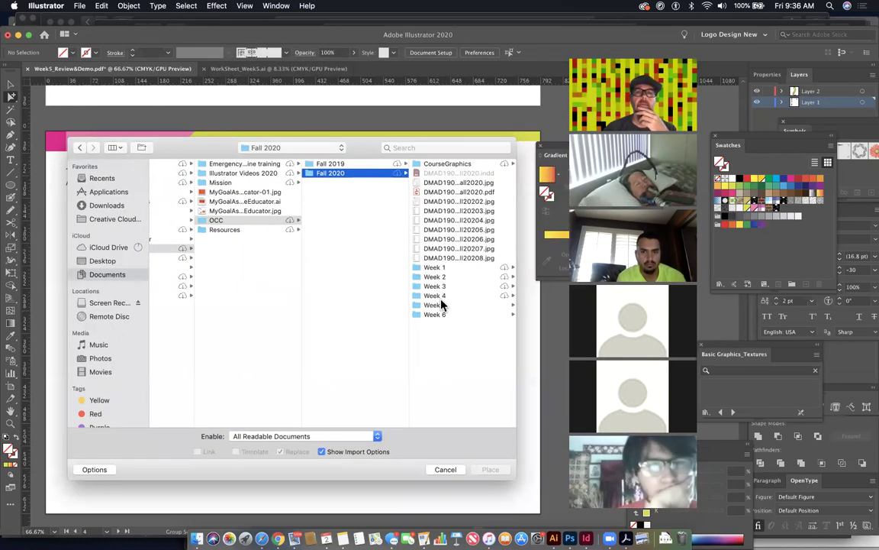
Step: Look through the Week 4 and Week 5 folders, ending in the Images folder of Week 6
click(439, 297)
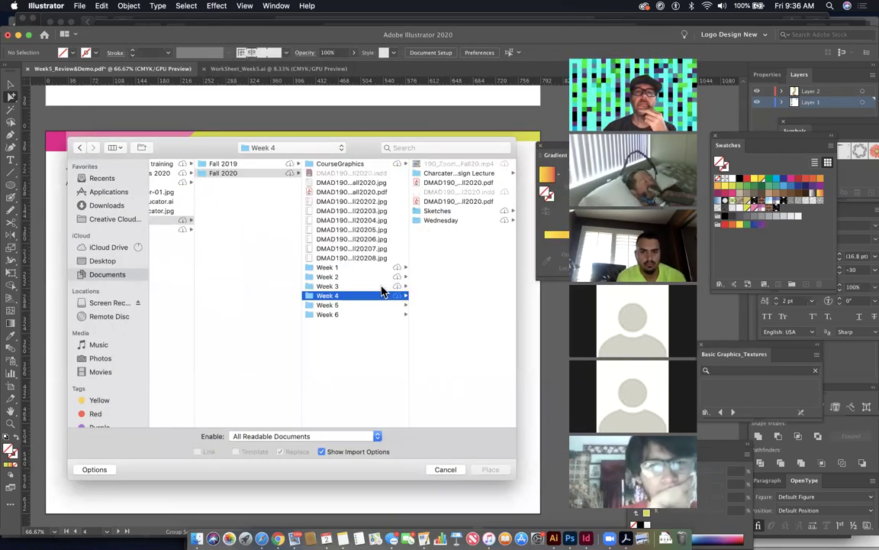
click(336, 305)
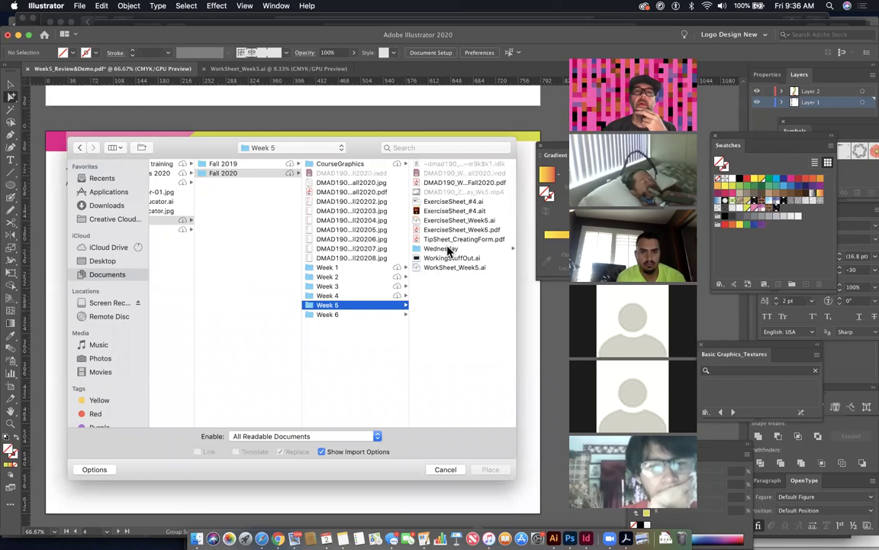
click(449, 252)
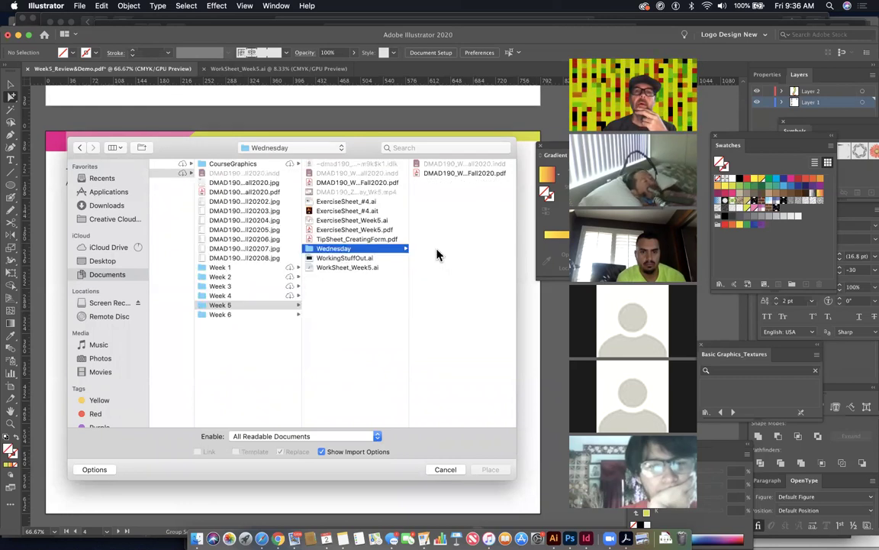
click(271, 315)
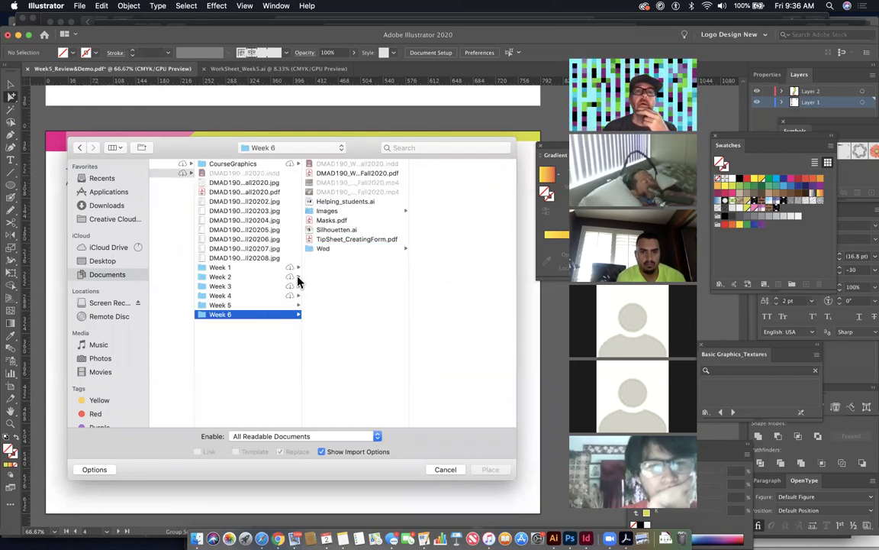
click(332, 208)
click(332, 211)
Step: Load BloodSplatter and PeaceSign.jpg together for placing, with Show Import Options turned off
click(438, 165)
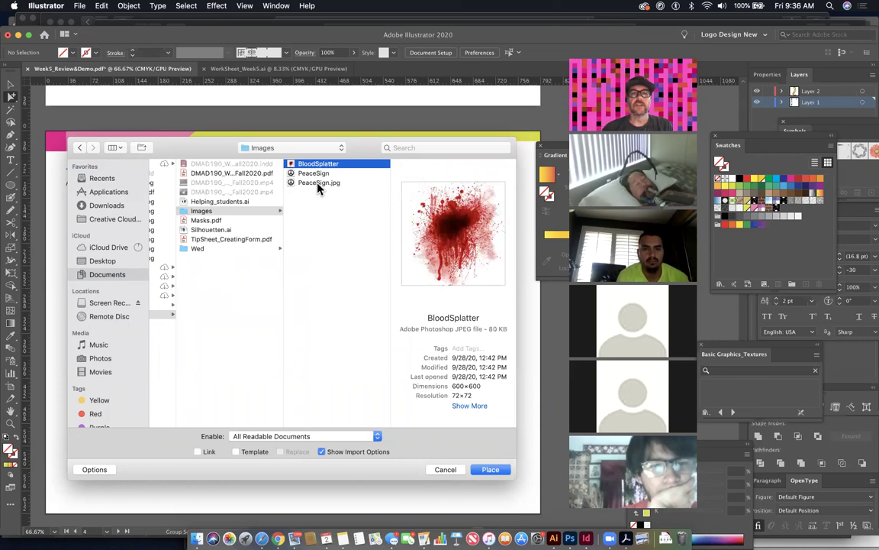
super+click(319, 184)
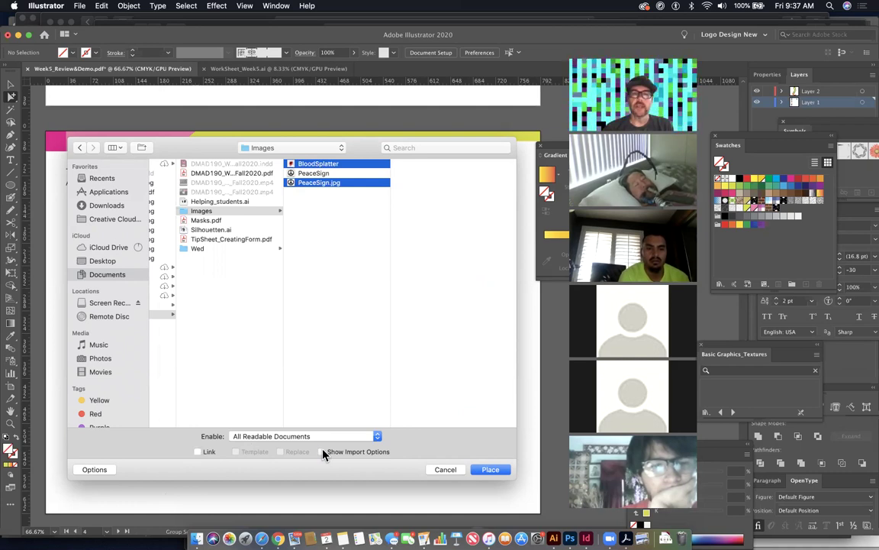
click(491, 470)
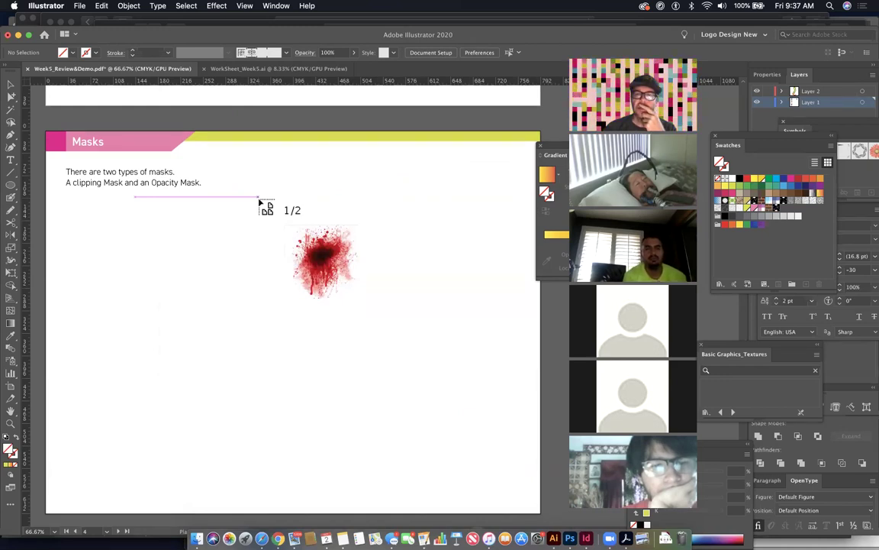
Step: Cycle back and forth between the two loaded images in the place cursor, ending on BloodSplatter
key(Right)
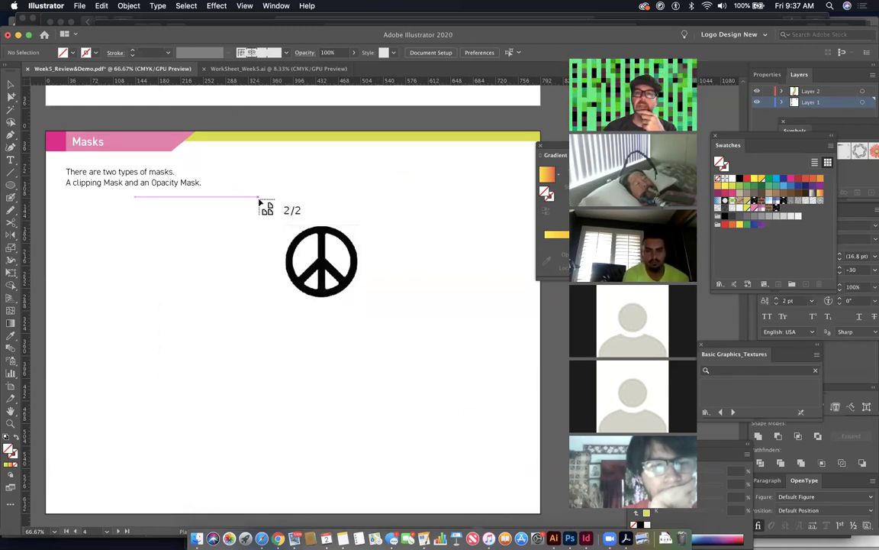
key(Left)
key(Right)
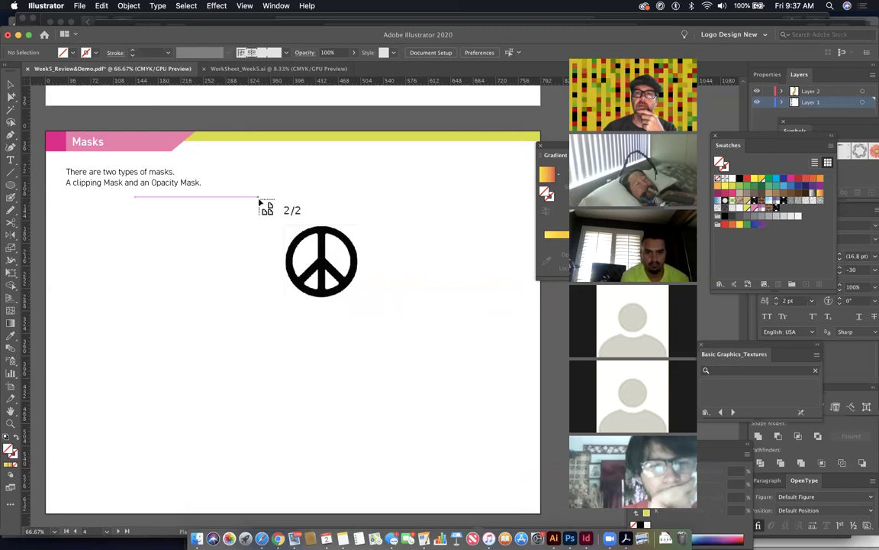
key(Left)
key(Right)
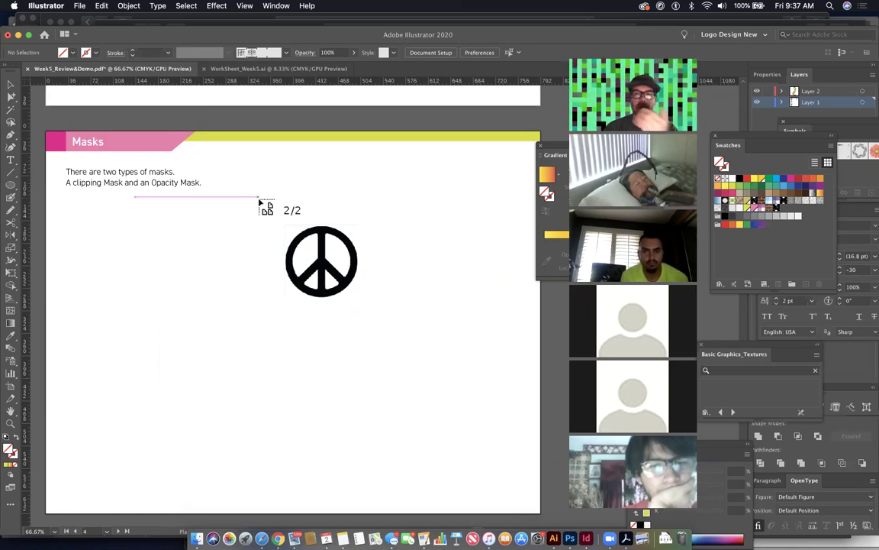
key(Left)
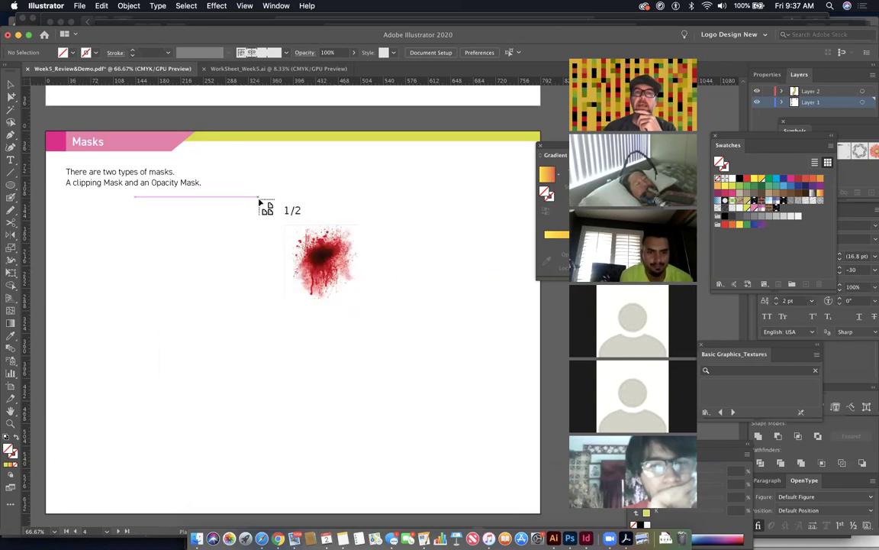
Step: Place BloodSplatter about 506 pt wide beside the Masks text and PeaceSign.jpg about 352 pt wide over it
drag(213, 174, 532, 513)
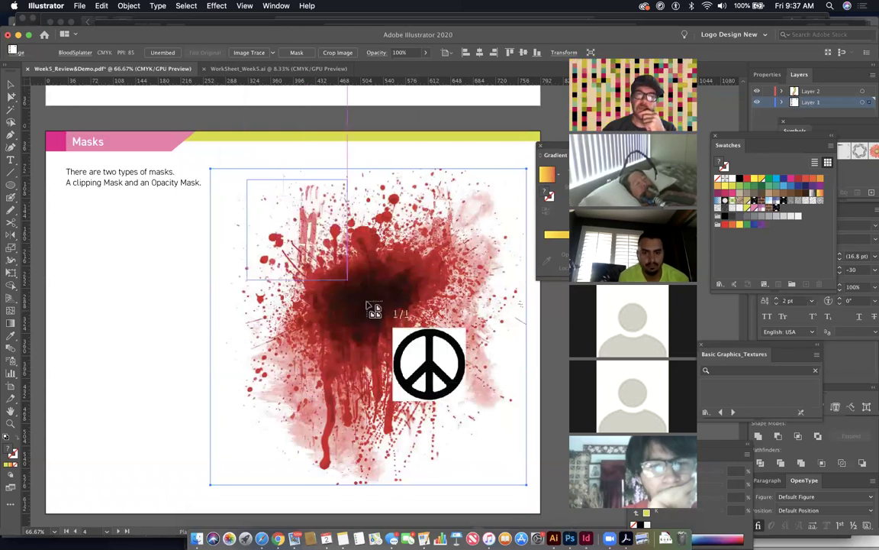
click(468, 404)
drag(416, 319, 446, 357)
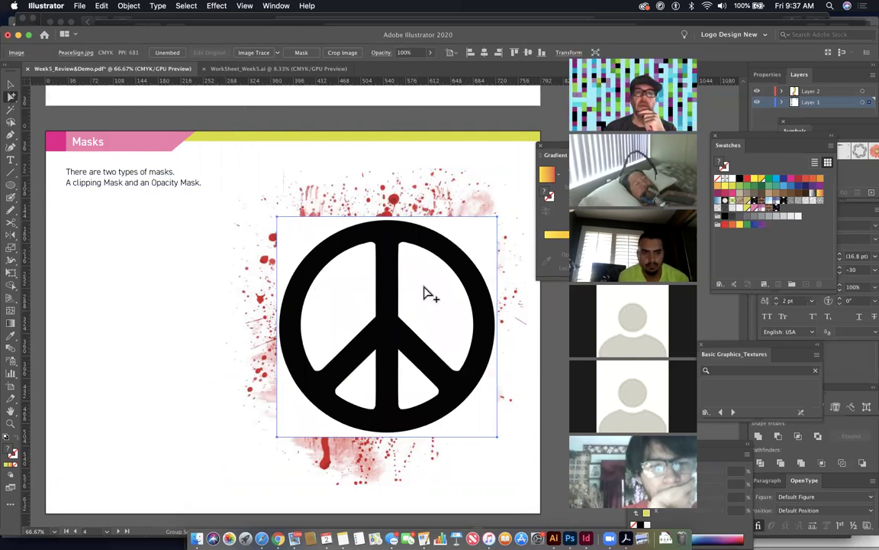
key(super+shift+a)
Step: Image Trace the peace sign with the Silhouettes preset, accepting the large-image warning
click(412, 339)
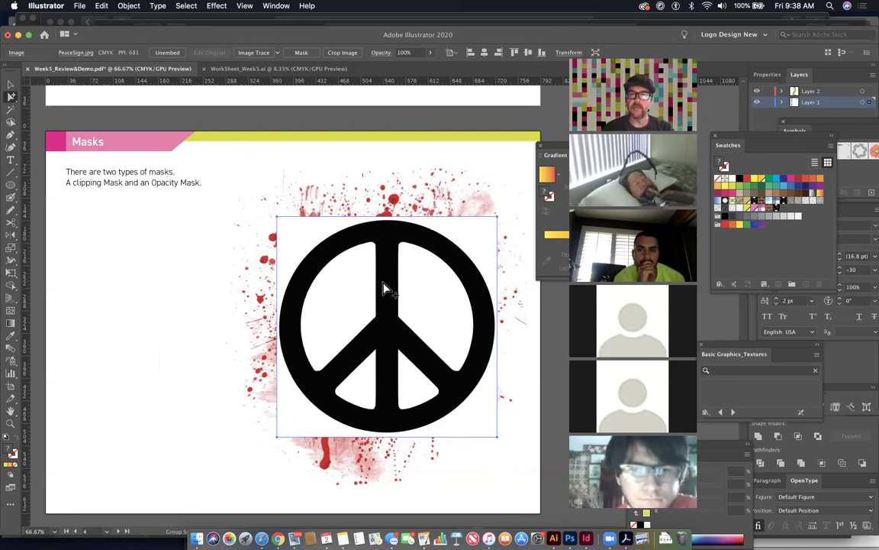
click(278, 53)
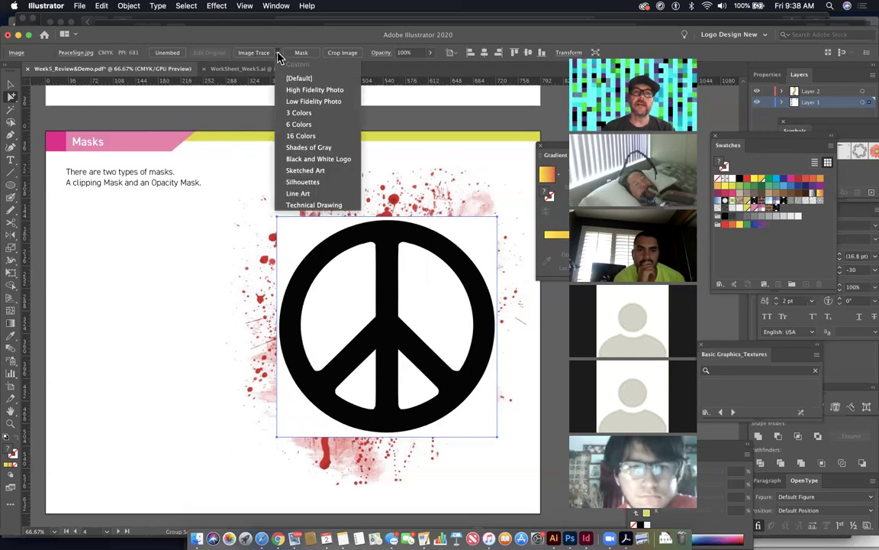
click(303, 182)
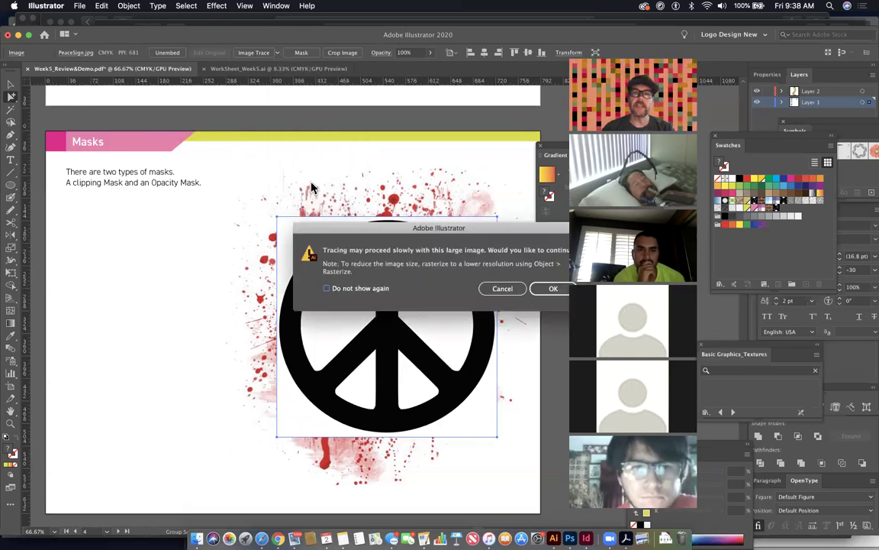
click(553, 290)
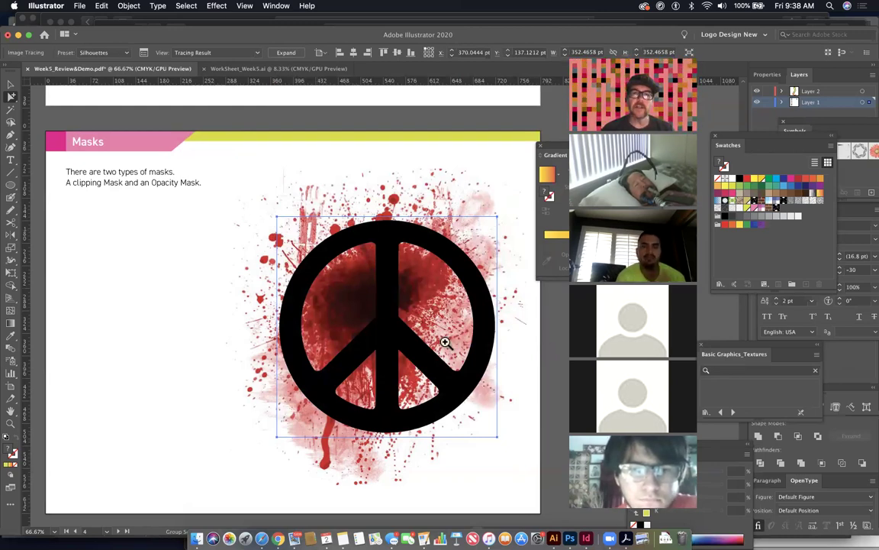
Step: Inspect the traced peace sign's edge up close and expand the tracing into editable paths
scroll(428, 381, up, 2)
scroll(416, 359, up, 3)
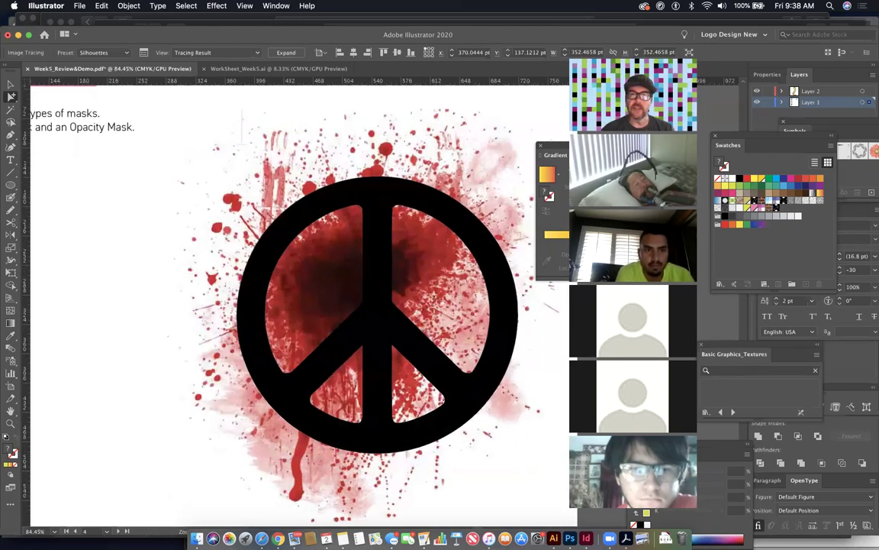
scroll(487, 377, up, 6)
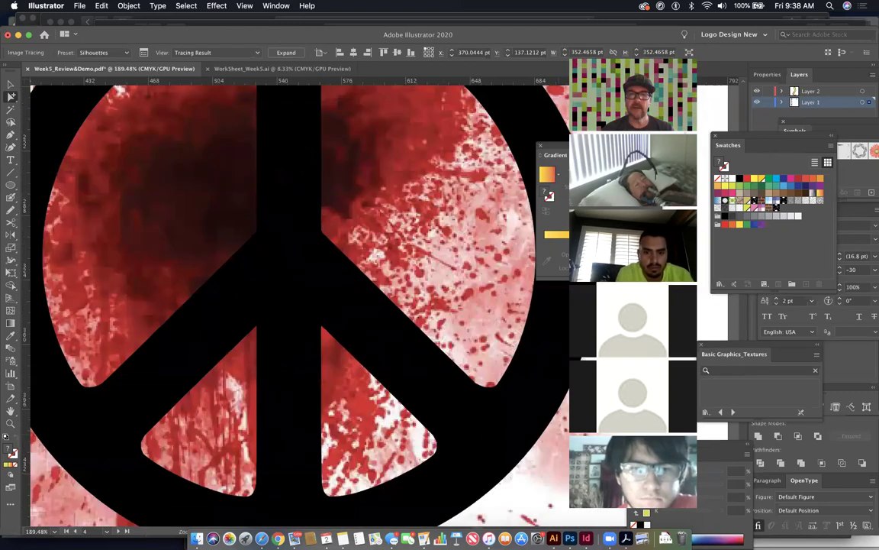
scroll(538, 431, up, 3)
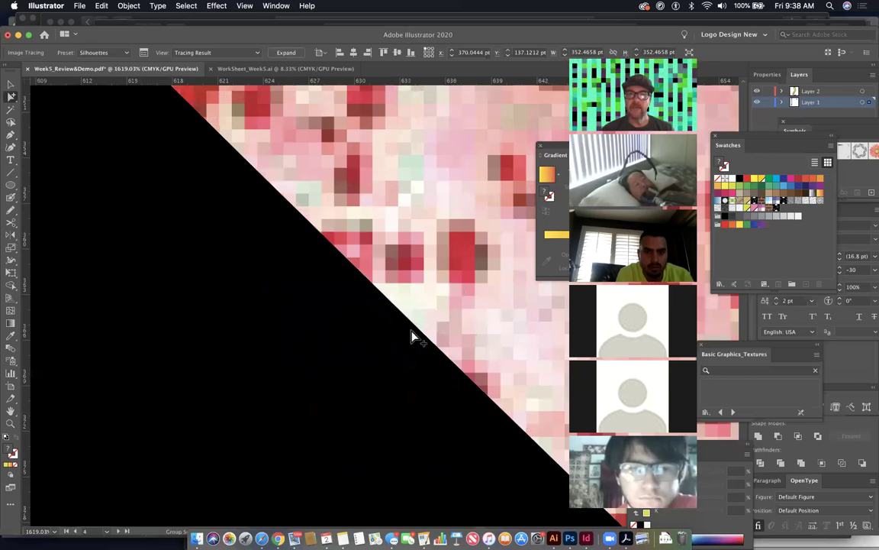
key(super+0)
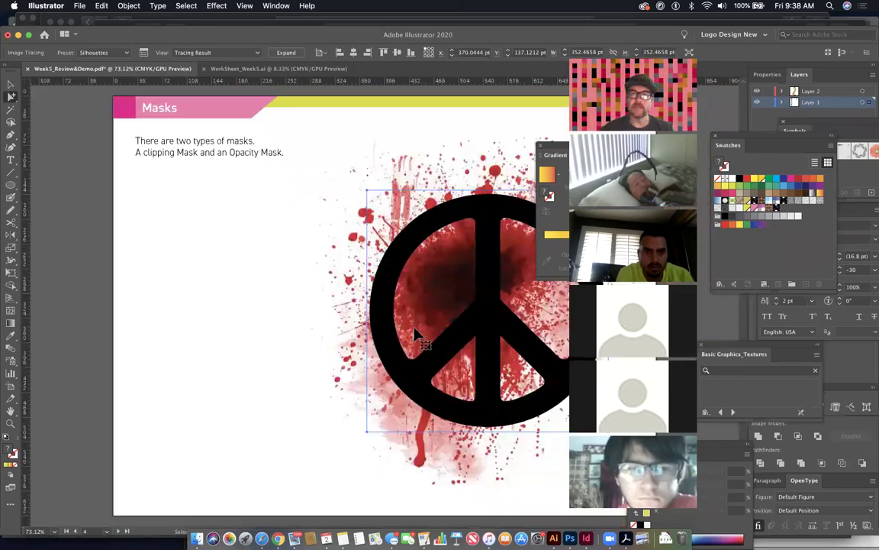
scroll(327, 233, right, 3)
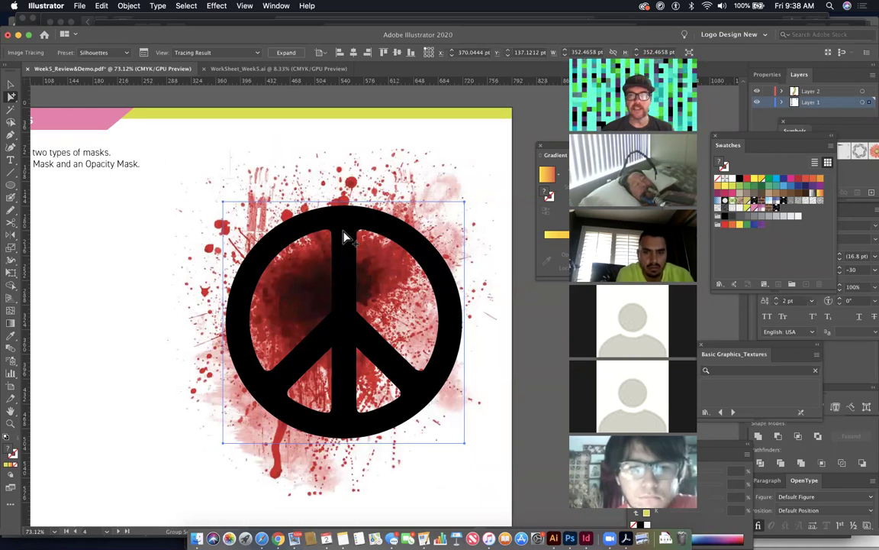
click(285, 53)
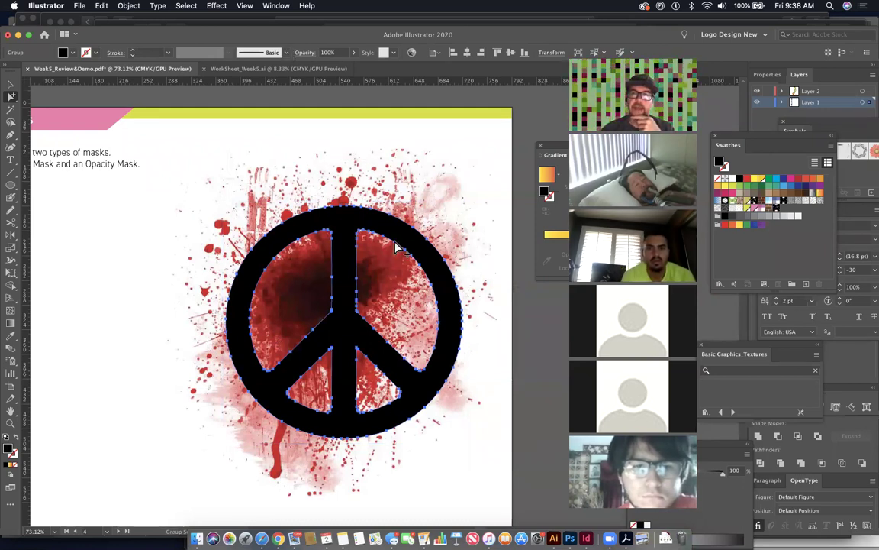
Step: Check the expanded peace sign paths in Outline view, then return to the normal preview
click(365, 180)
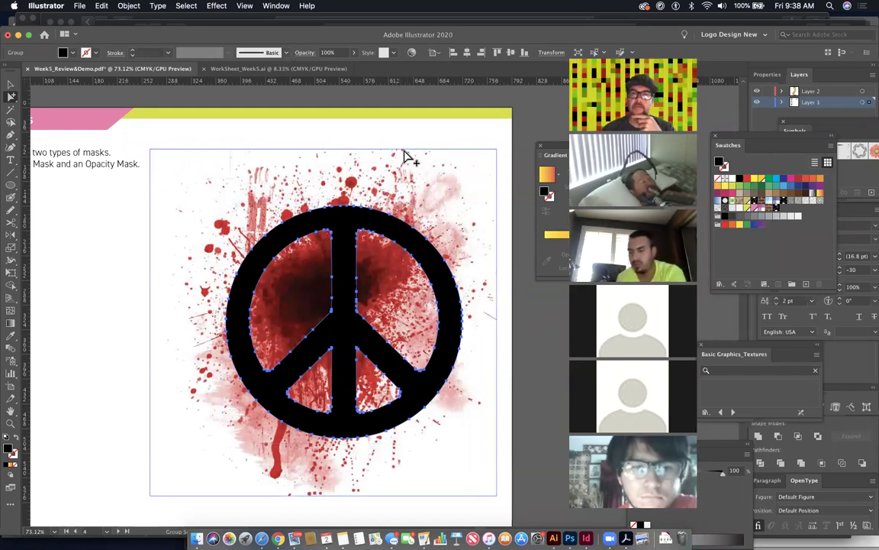
key(super+y)
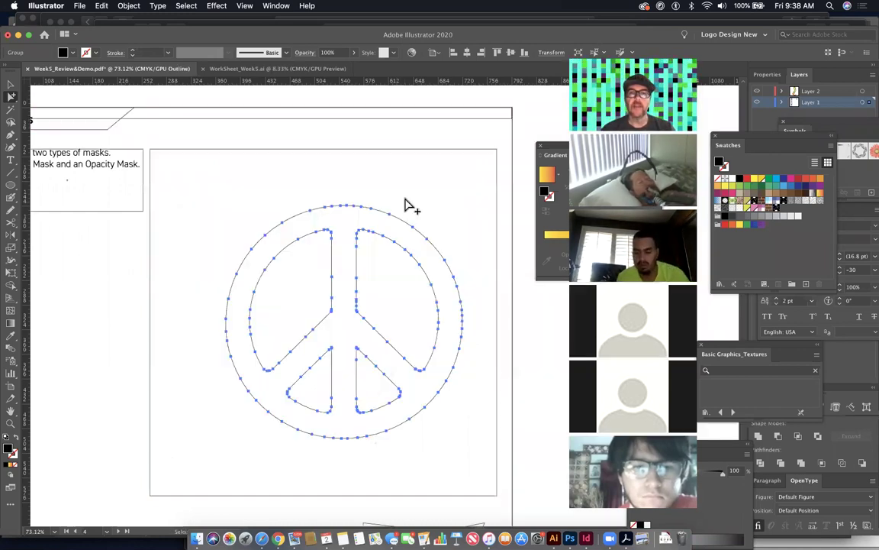
key(super+y)
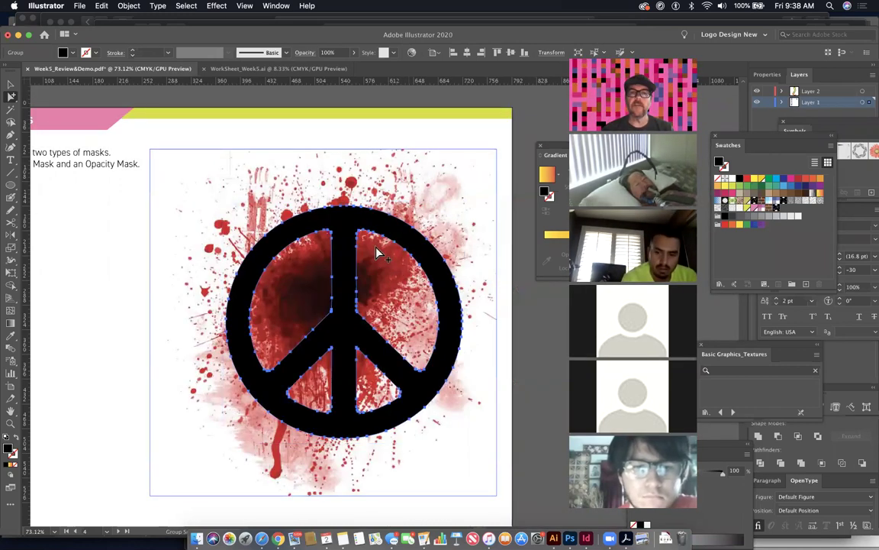
Step: Select the peace sign together with the BloodSplatter image and make a clipping mask from them
drag(202, 132, 536, 496)
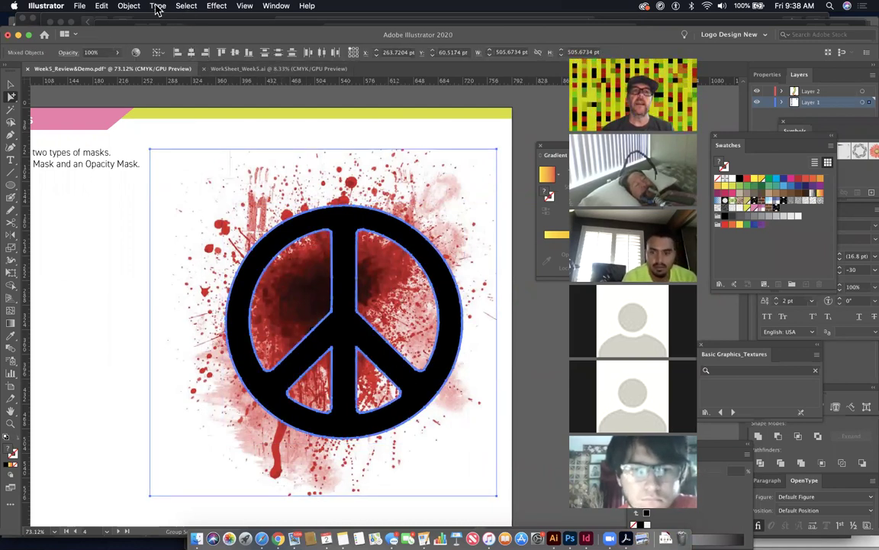
click(131, 6)
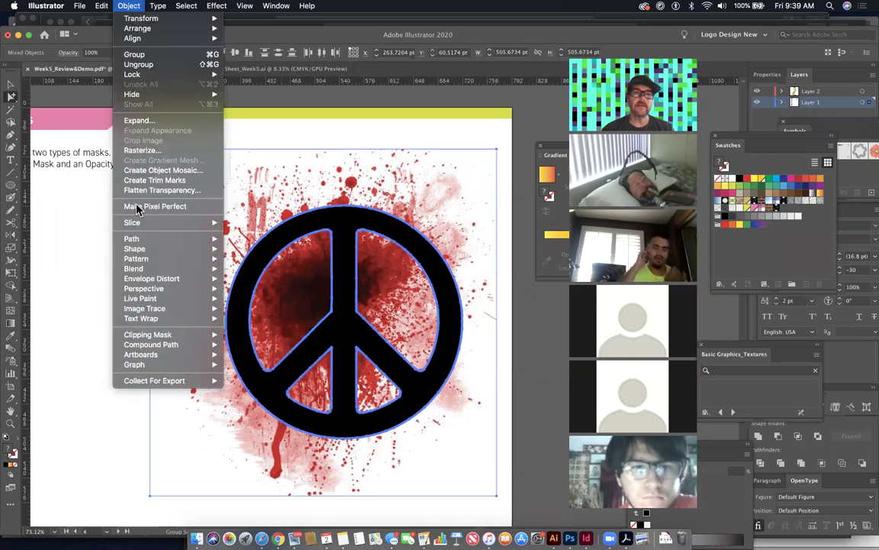
mouse_move(178, 338)
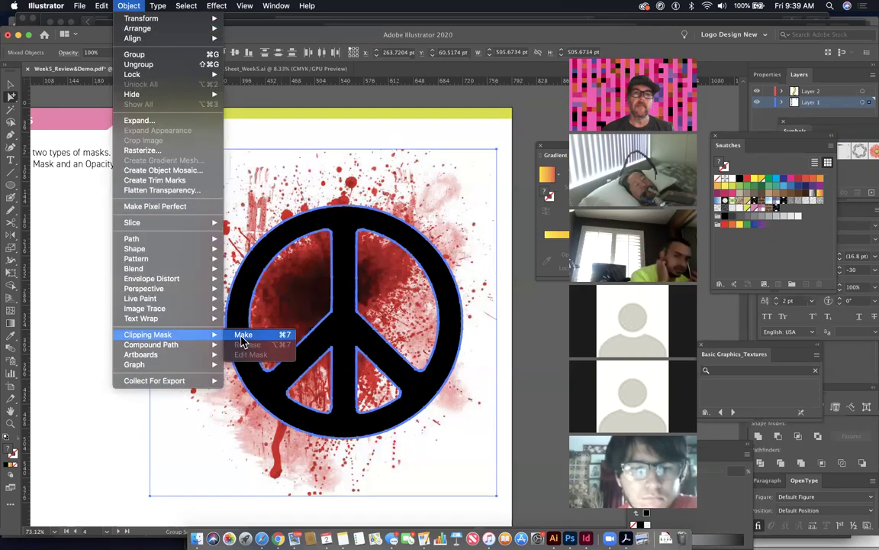
click(242, 339)
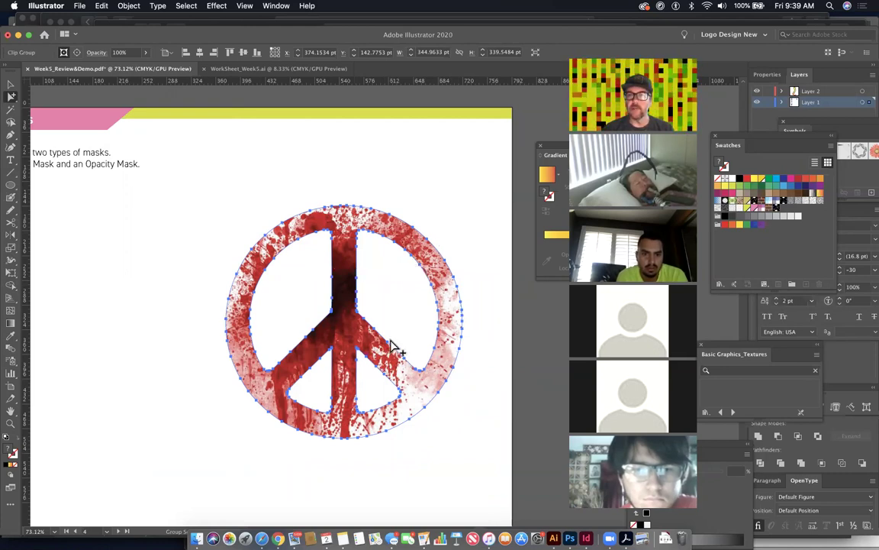
Step: Draw a large ellipse over the skateboarder illustration on the Image Trace Approach page and use it as a clipping mask
scroll(401, 348, down, 10)
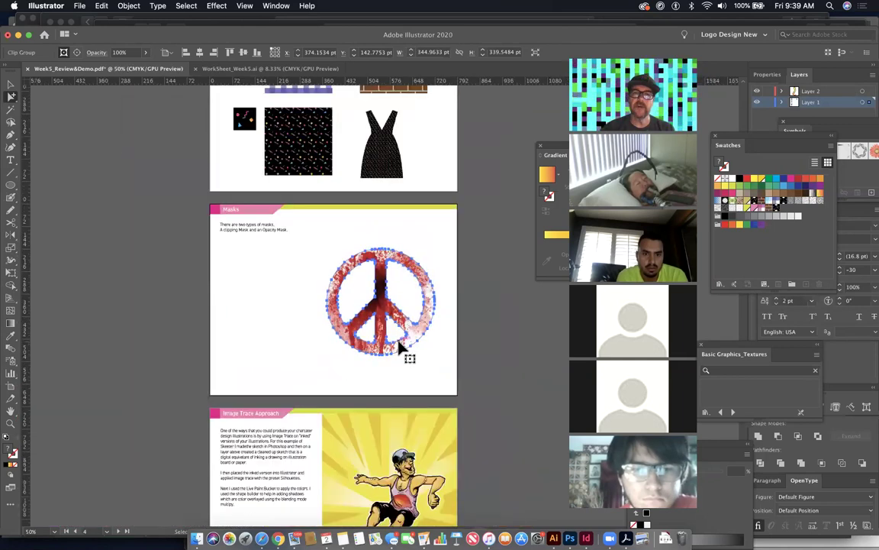
scroll(495, 450, up, 5)
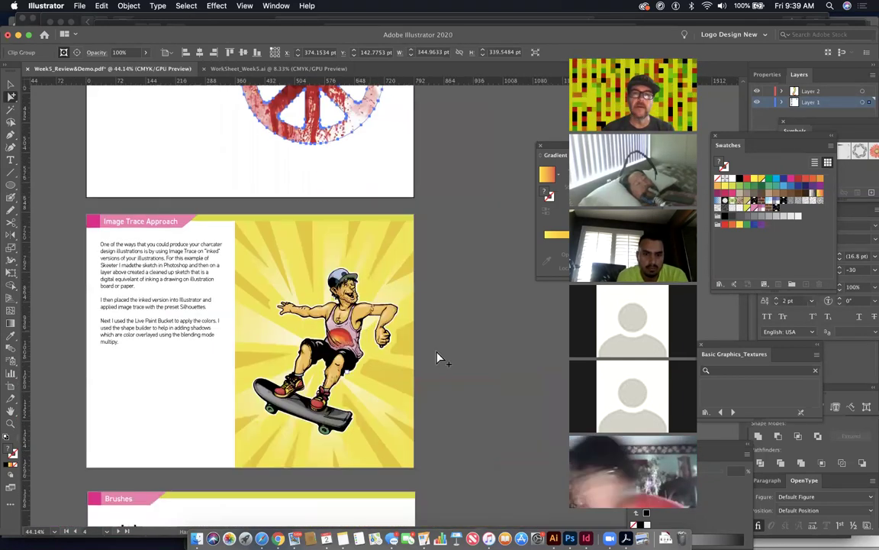
click(439, 357)
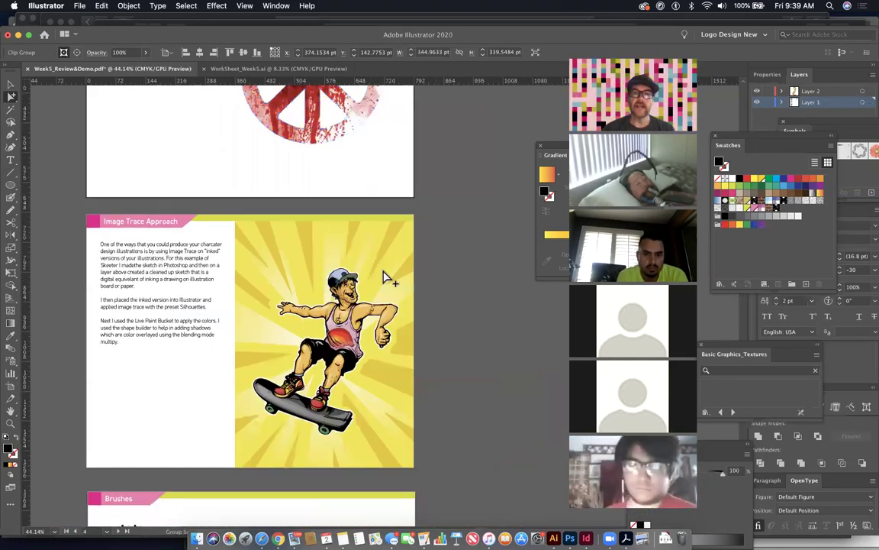
click(10, 184)
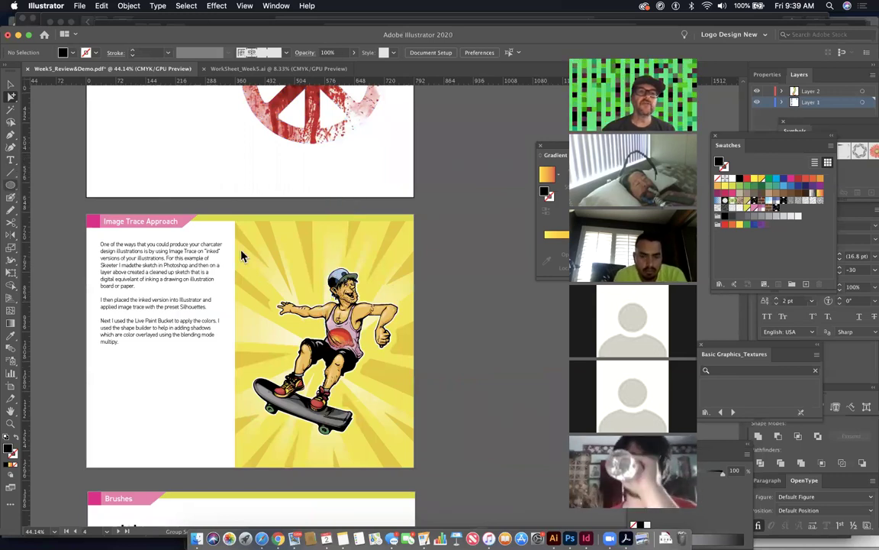
drag(238, 221, 410, 456)
click(11, 95)
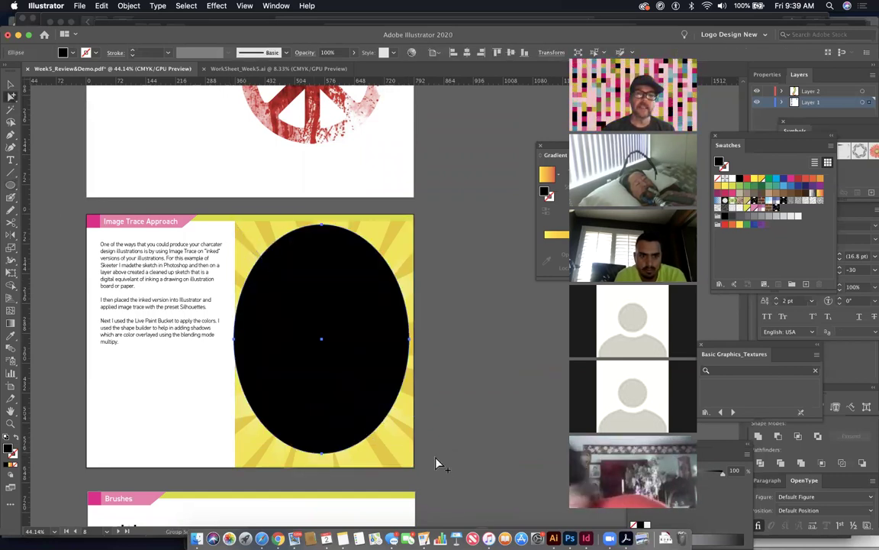
drag(217, 217, 427, 361)
key(super+7)
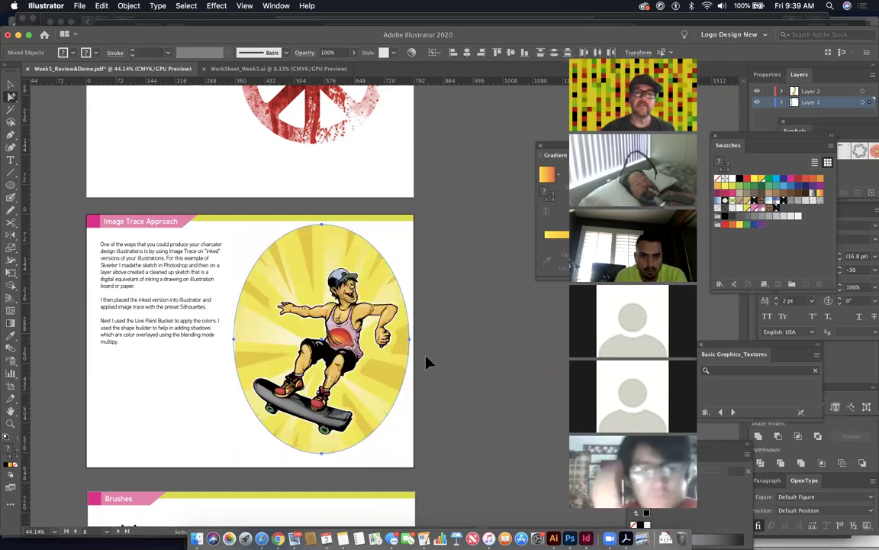
key(super+shift+a)
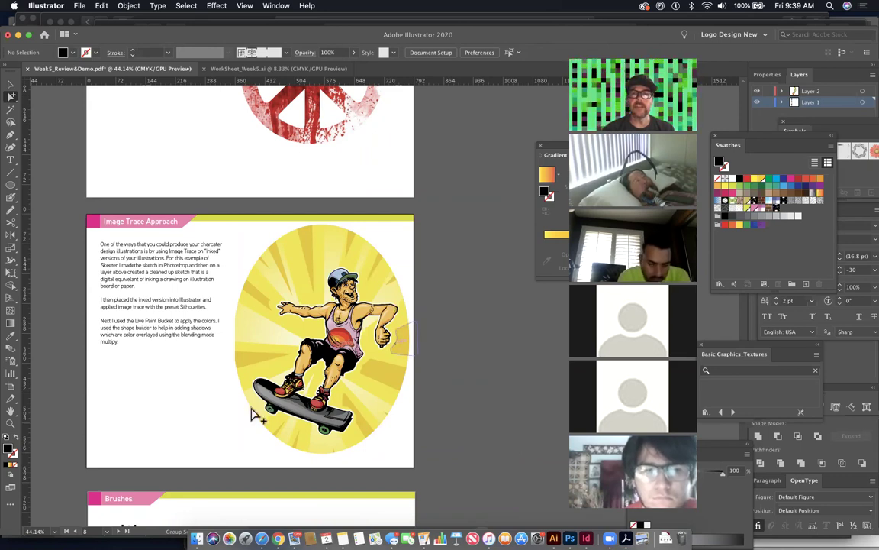
Step: Undo the elliptical clipping mask on the skateboarder illustration
click(260, 393)
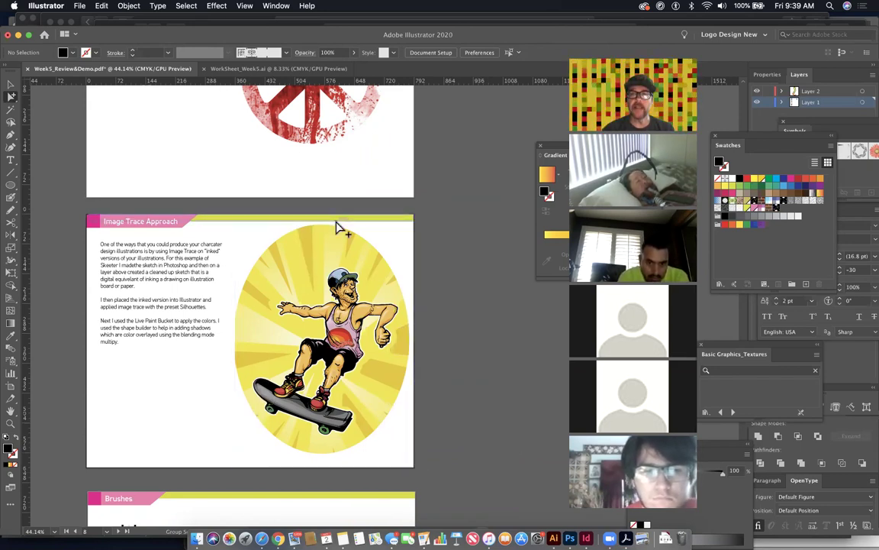
click(372, 227)
click(481, 299)
click(347, 256)
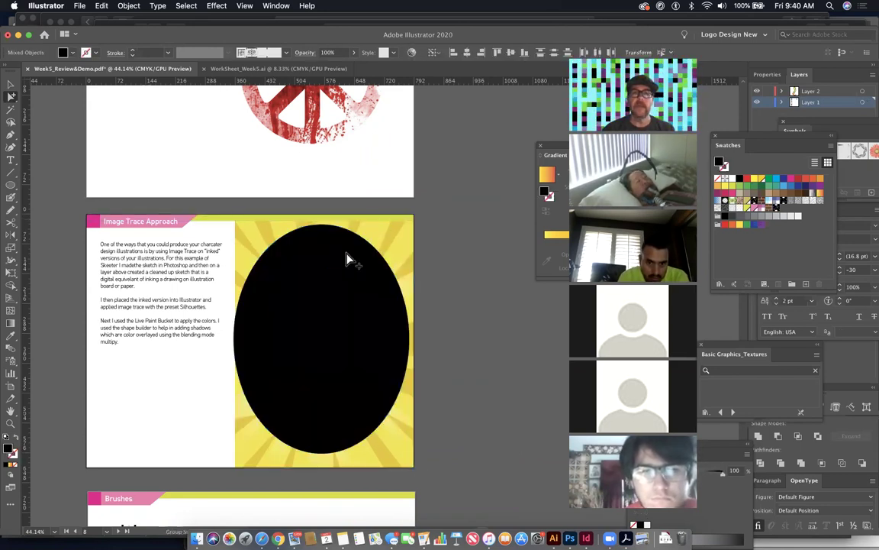
Step: Examine the clipped peace sign up close and check that the BloodSplatter image inside it can still be selected
click(382, 96)
drag(382, 190, 409, 390)
drag(264, 210, 522, 412)
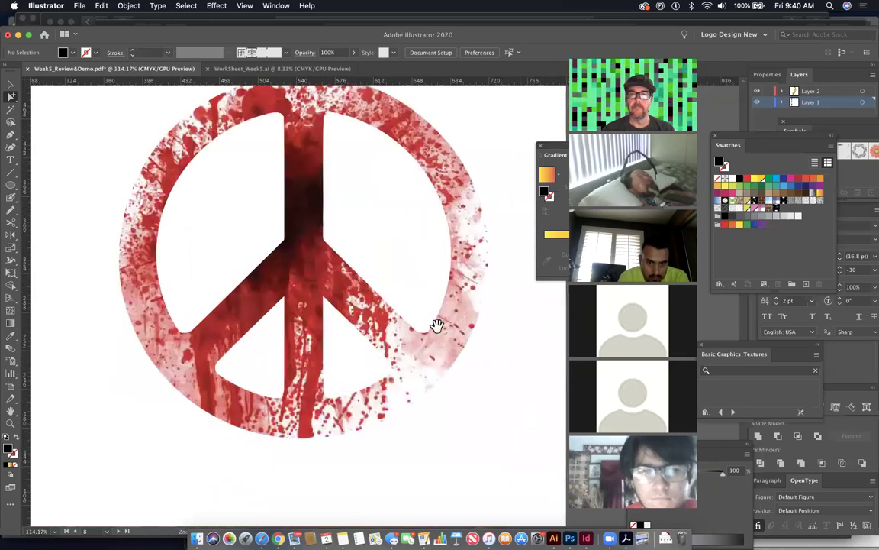
drag(385, 266, 458, 342)
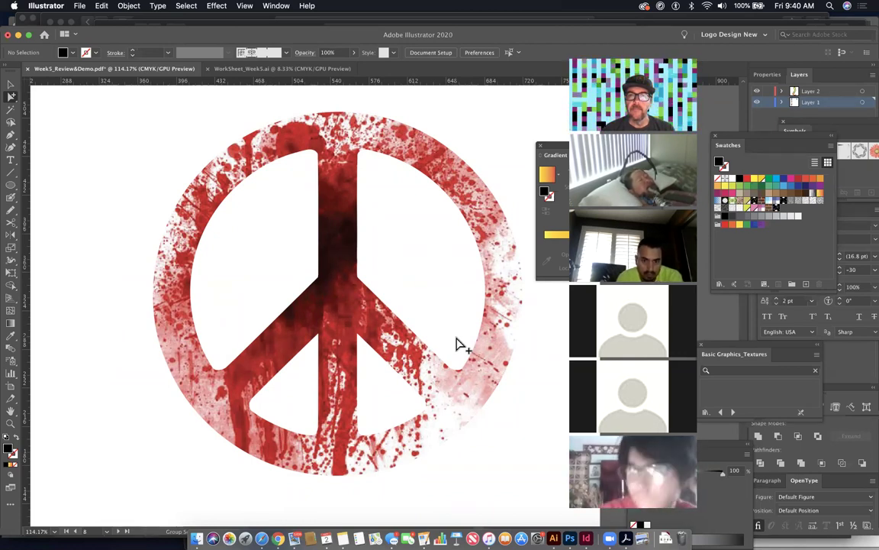
click(464, 400)
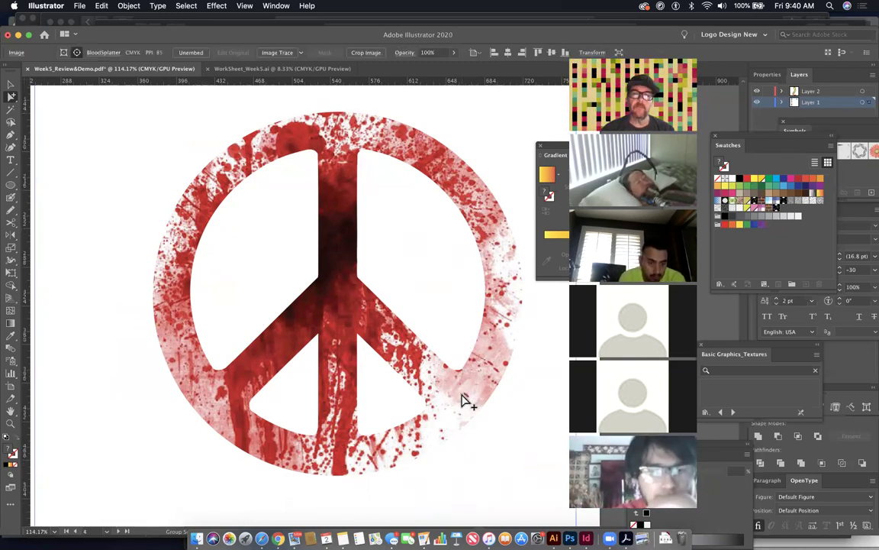
key(ctrl+minus)
key(ctrl+minus)
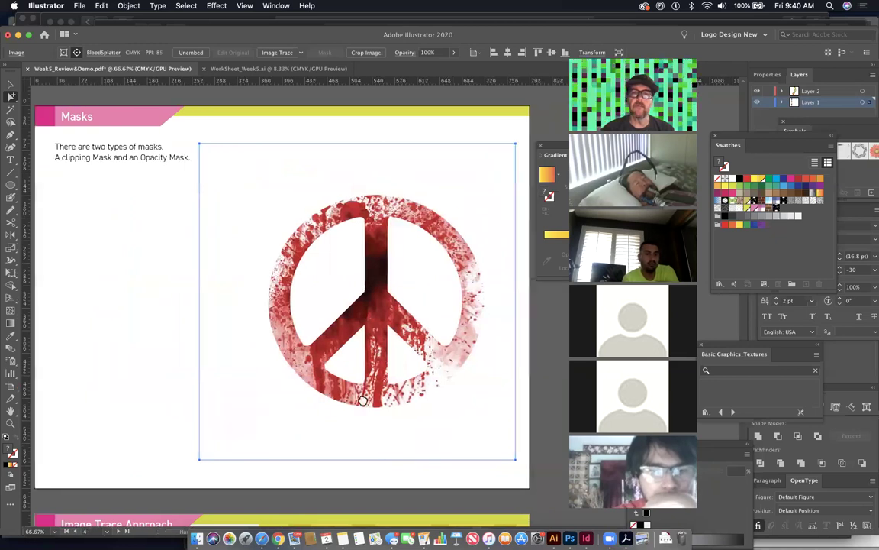
scroll(362, 400, right, 5)
click(461, 277)
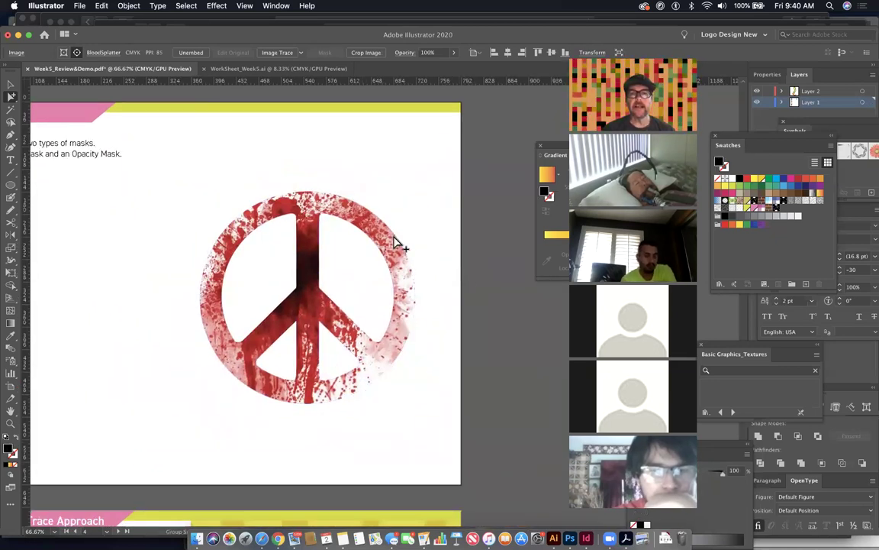
Step: Select the whole peace sign clip group and nudge it 10 pt left and 20 pt up
click(396, 243)
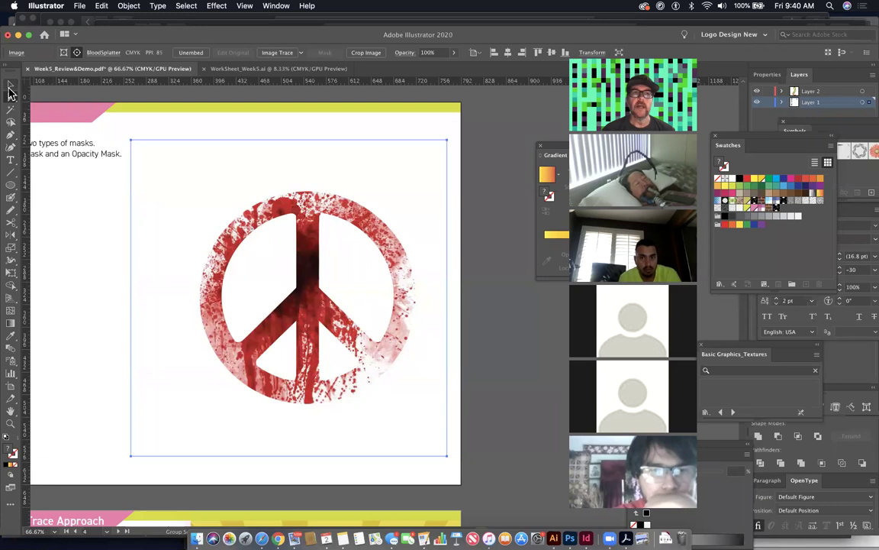
click(406, 251)
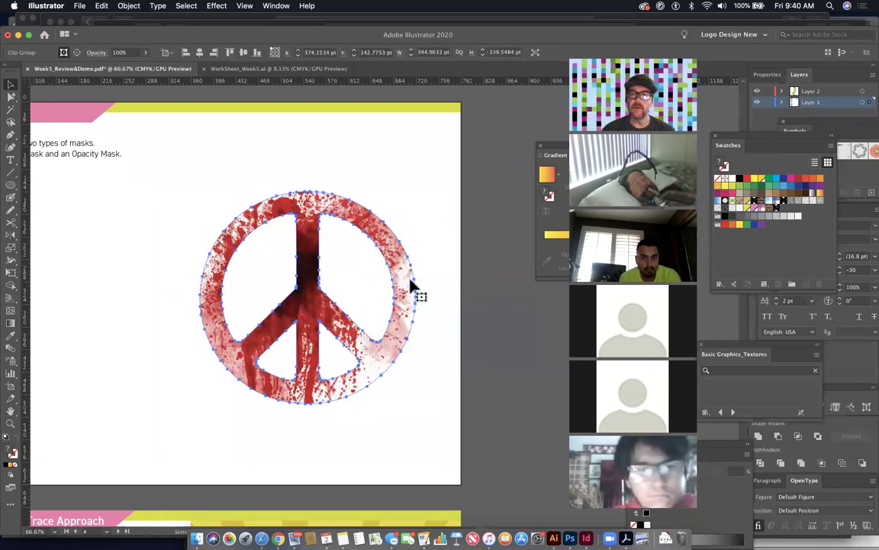
drag(407, 287, 442, 290)
key(super+z)
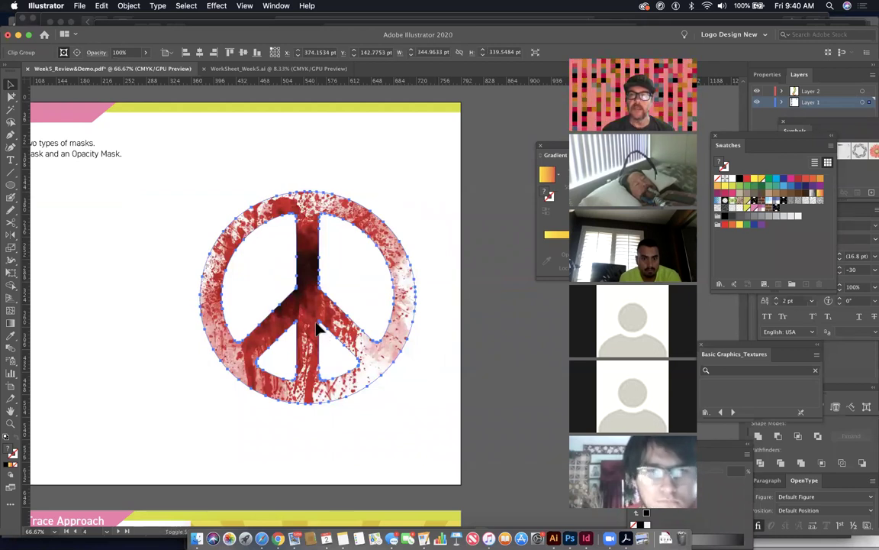
key(shift+Left)
key(shift+Up)
key(shift+Up)
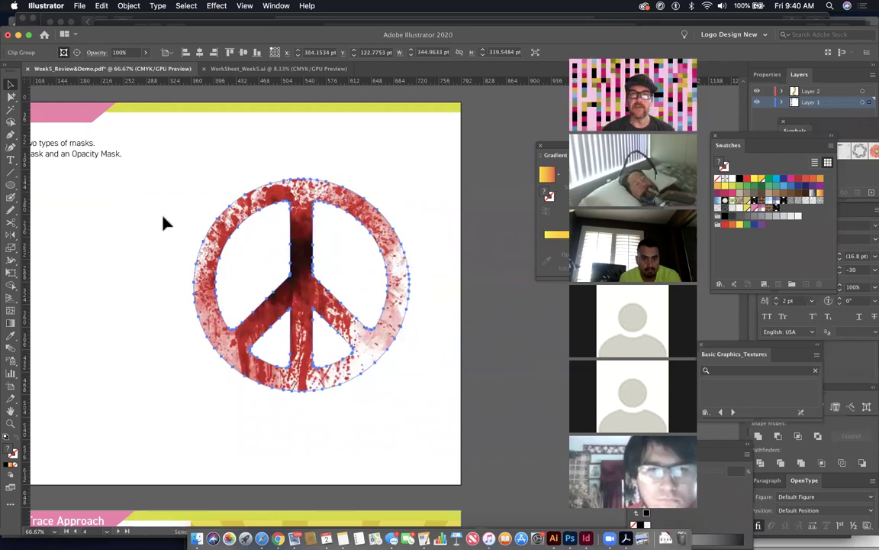
Step: Select only the peace sign mask paths inside the clip group with the Group Selection tool
click(10, 98)
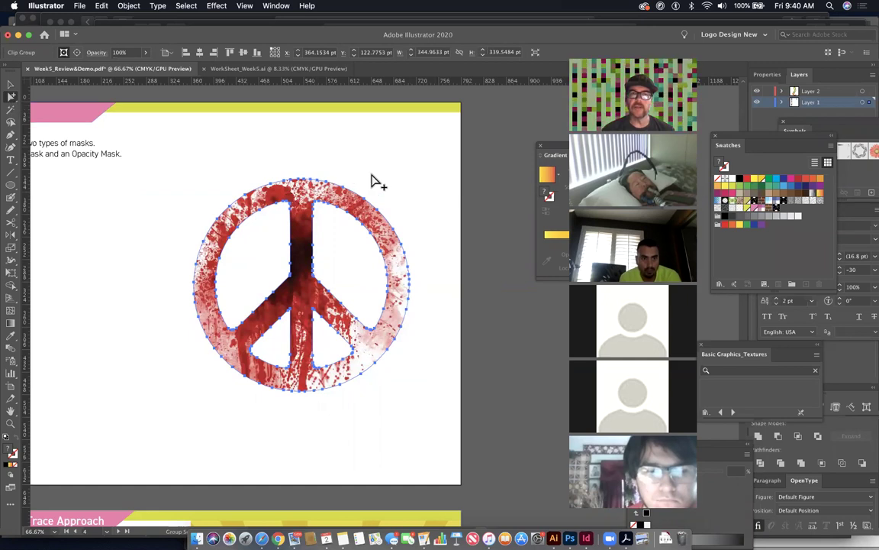
click(372, 181)
click(372, 205)
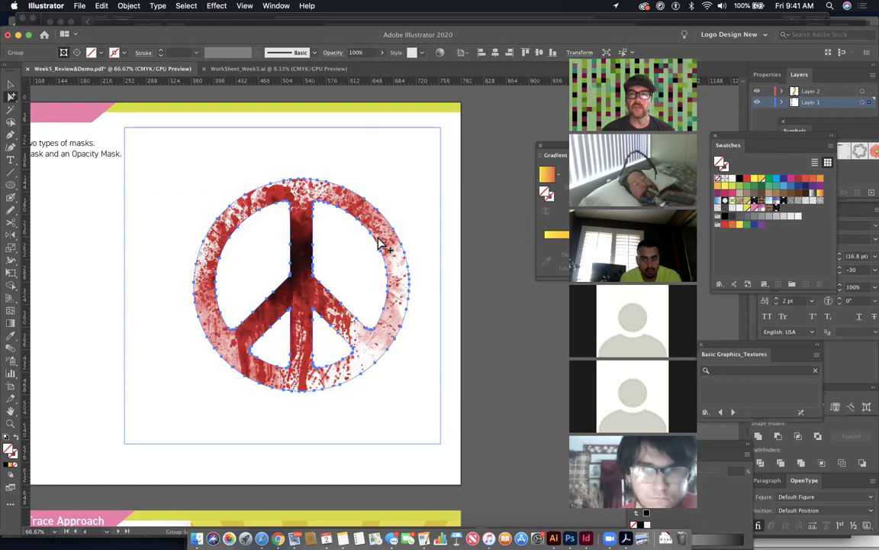
click(451, 253)
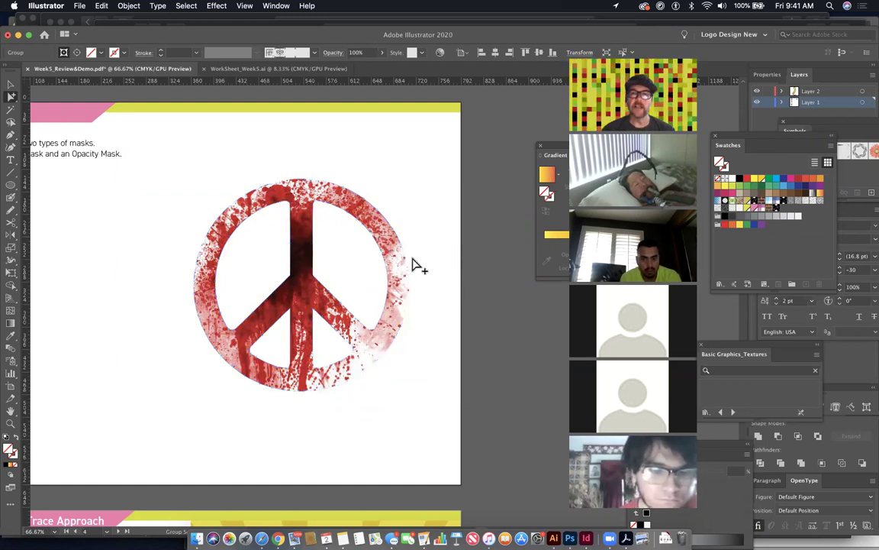
click(409, 271)
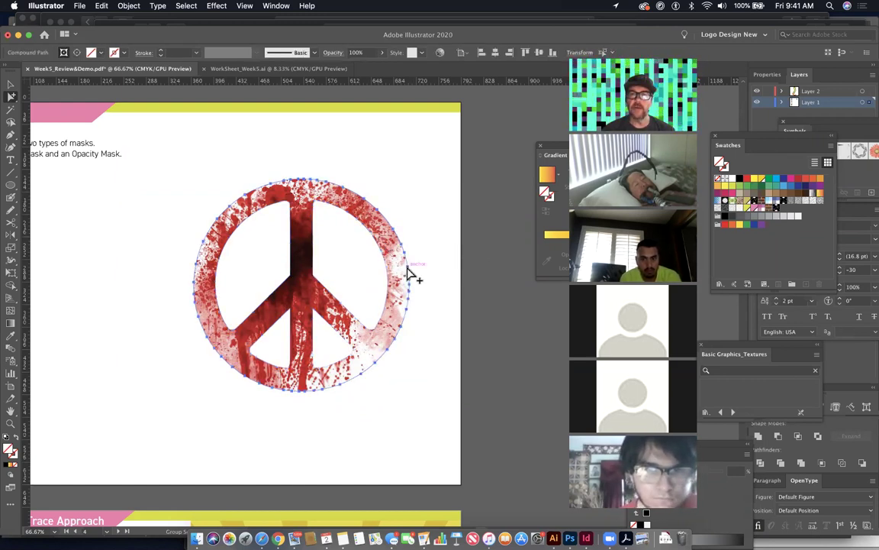
click(409, 271)
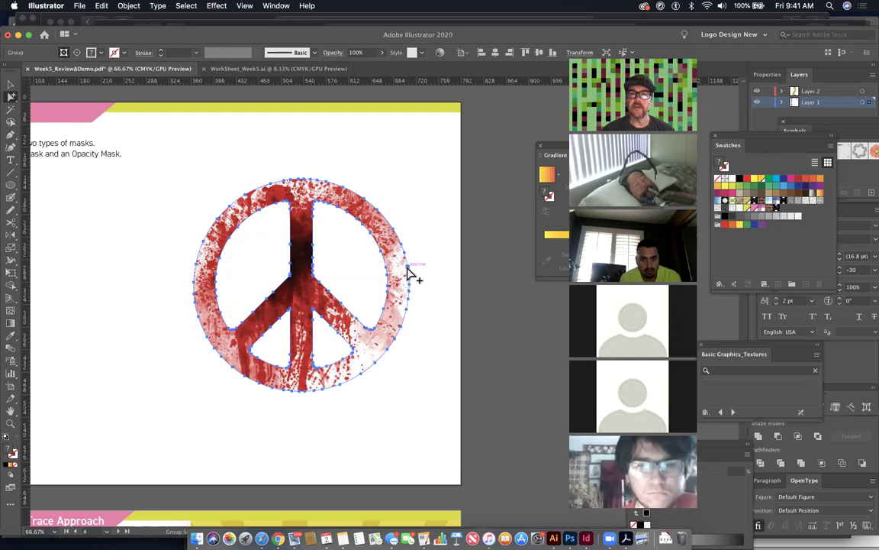
Step: Try moving the peace sign clip group to about X 303 pt, Y 80 pt, then undo the move
key(super+7)
drag(395, 261, 372, 246)
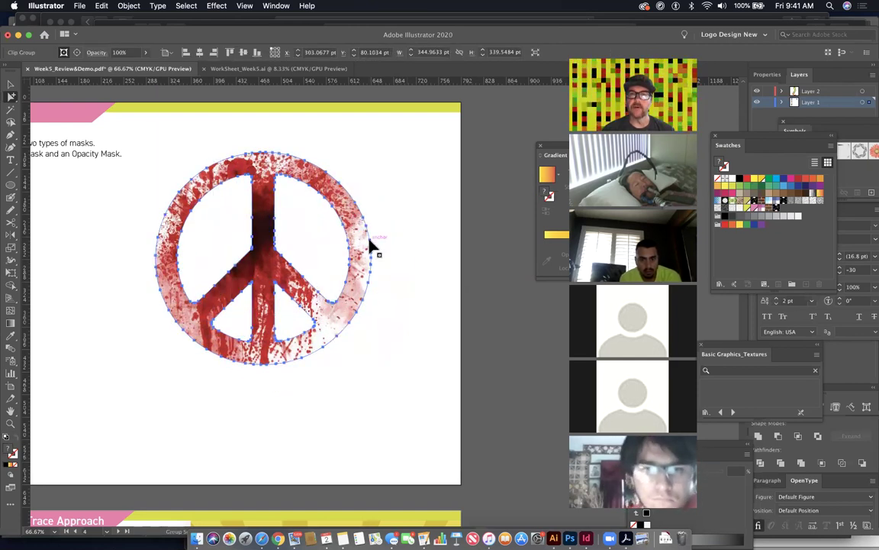
key(super+z)
key(super+z)
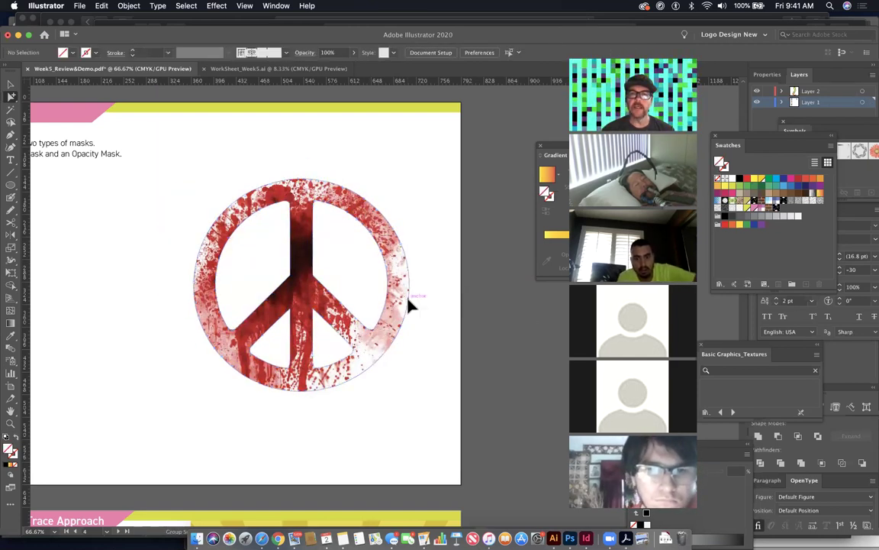
key(super+z)
Step: Move only the peace sign mask up, then far left across the stationary BloodSplatter image
drag(398, 292, 424, 300)
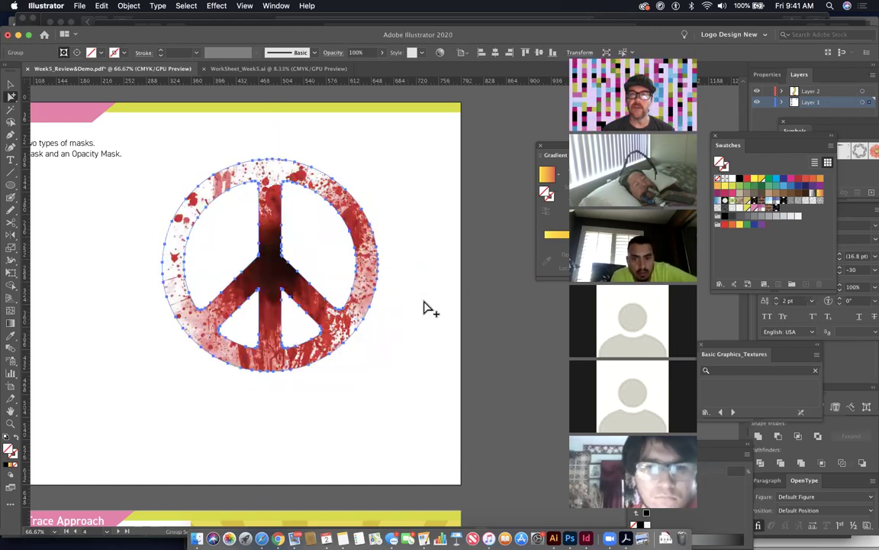
key(shift+Left)
key(shift+Left)
key(shift+Left)
key(shift+Left)
key(shift+Left)
key(shift+Left)
key(shift+Left)
key(shift+Left)
key(shift+Left)
key(shift+Left)
key(shift+Left)
key(shift+Left)
key(shift+Left)
key(shift+Left)
key(shift+Left)
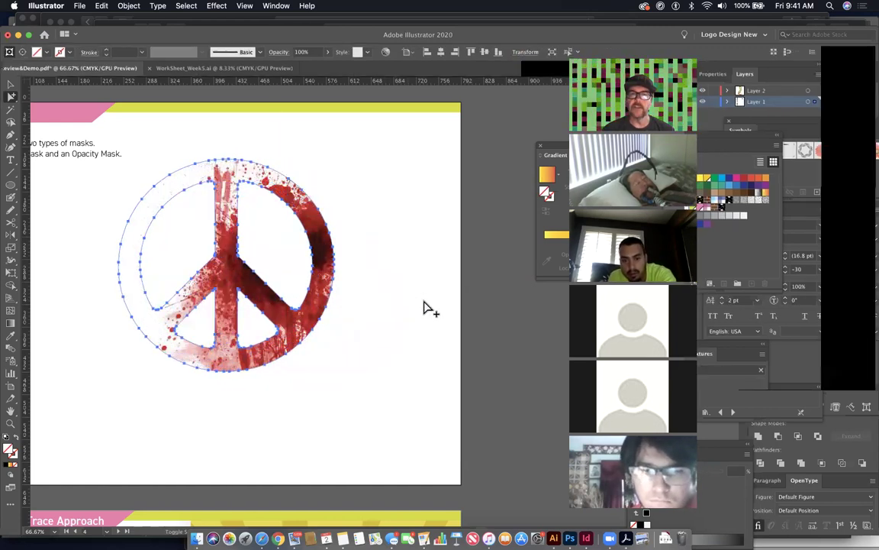
key(shift+Left)
key(shift+Left)
key(shift+Left)
key(shift+Left)
key(shift+Left)
key(shift+Left)
key(shift+Left)
key(shift+Left)
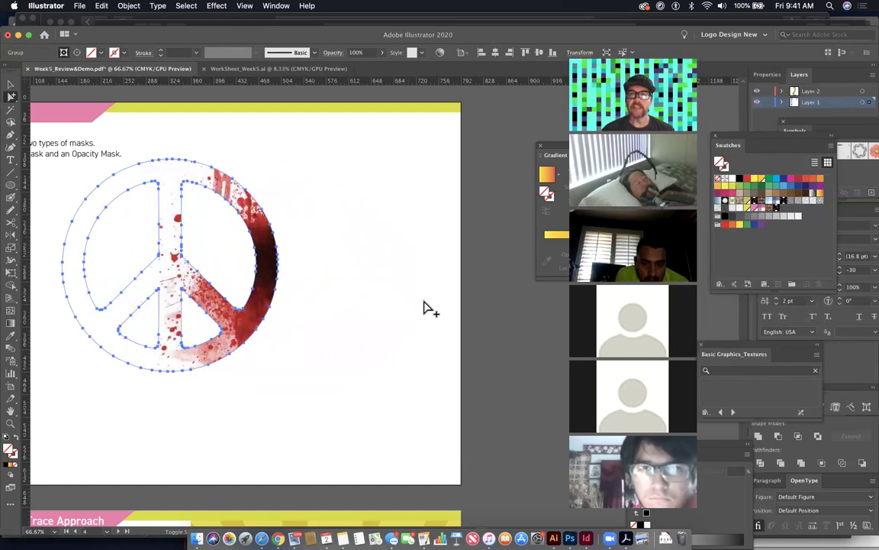
Step: Nudge the peace sign mask back to the right so the dark splatter falls behind its central post
key(shift+Right)
key(shift+Right)
key(shift+Right)
key(shift+Right)
key(shift+Right)
key(shift+Right)
key(shift+Right)
key(shift+Right)
key(shift+Right)
key(shift+Right)
key(shift+Right)
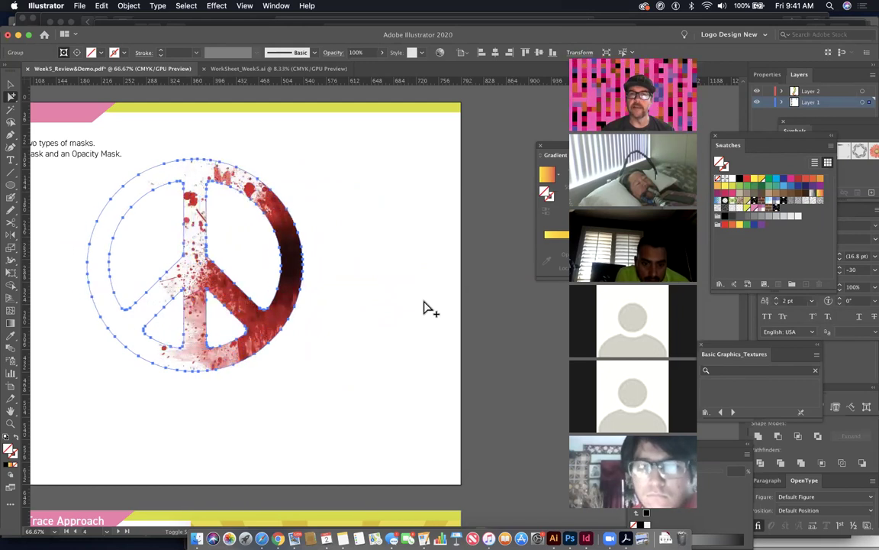
key(shift+Right)
key(shift+Right)
key(shift+Right)
key(shift+Right)
key(shift+Right)
key(shift+Right)
key(shift+Right)
key(shift+Right)
key(shift+Right)
key(shift+Right)
key(shift+Right)
key(shift+Right)
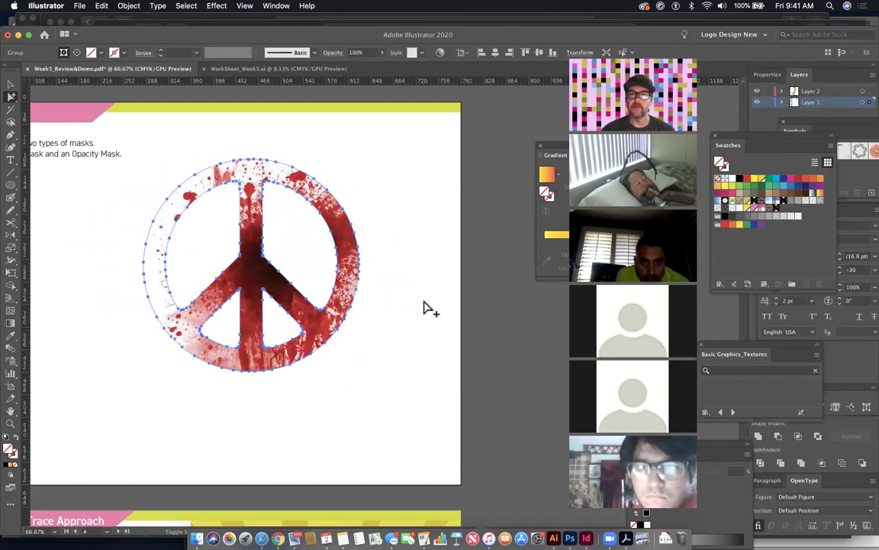
key(shift+Right)
key(shift+Right)
key(shift+Right)
key(shift+Right)
key(shift+Right)
key(shift+Right)
key(shift+Right)
key(shift+Right)
key(shift+Right)
key(shift+Right)
key(shift+Right)
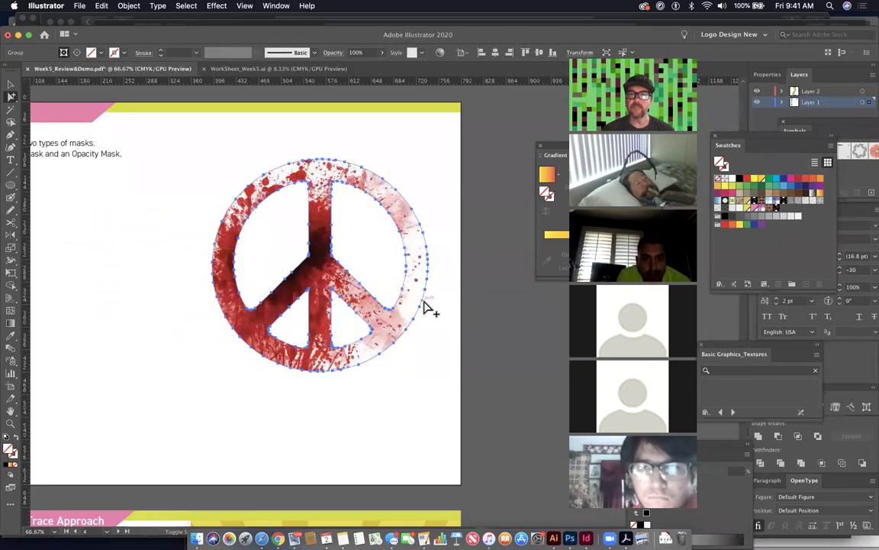
Step: Nudge only the peace sign mask far to the right, past the dark area of the stationary BloodSplatter image
key(shift+Right)
key(shift+Right)
key(shift+Right)
key(shift+Right)
key(shift+Right)
key(shift+Right)
key(shift+Right)
key(shift+Right)
key(shift+Right)
key(shift+Right)
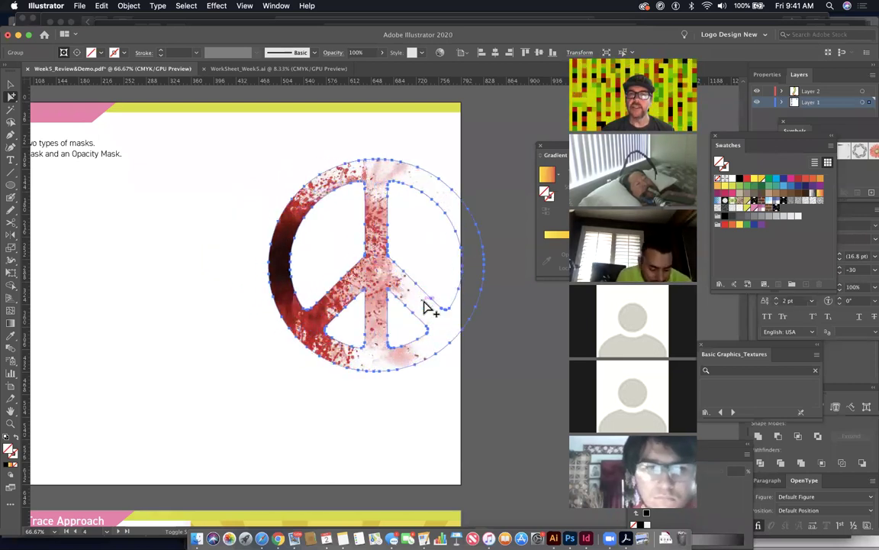
key(shift+Right)
key(shift+Right)
key(shift+Right)
key(shift+Right)
key(shift+Right)
key(shift+Right)
key(shift+Right)
key(shift+Right)
key(shift+Right)
key(shift+Right)
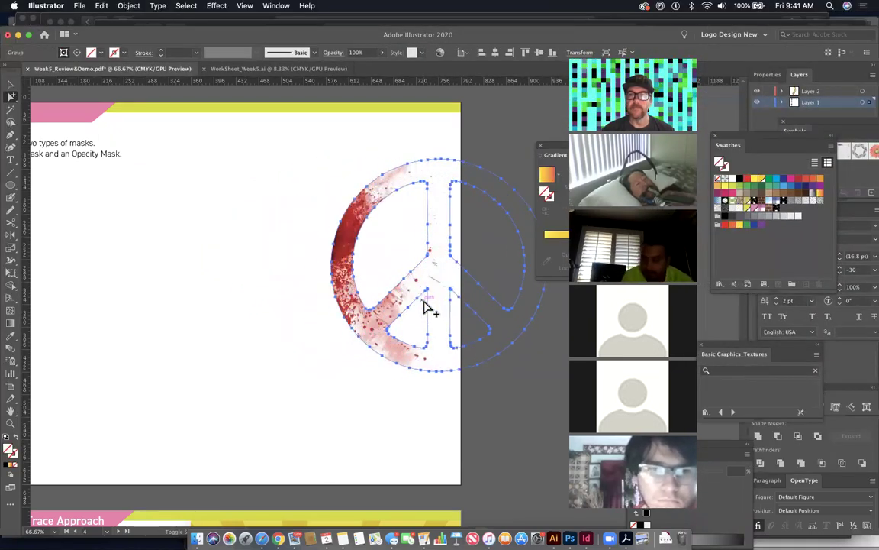
Step: Nudge the peace sign mask back left until its centre covers the dark splatter, and deselect it
key(shift+Left)
key(shift+Left)
key(shift+Left)
key(shift+Left)
key(shift+Left)
key(shift+Left)
key(shift+Left)
key(shift+Left)
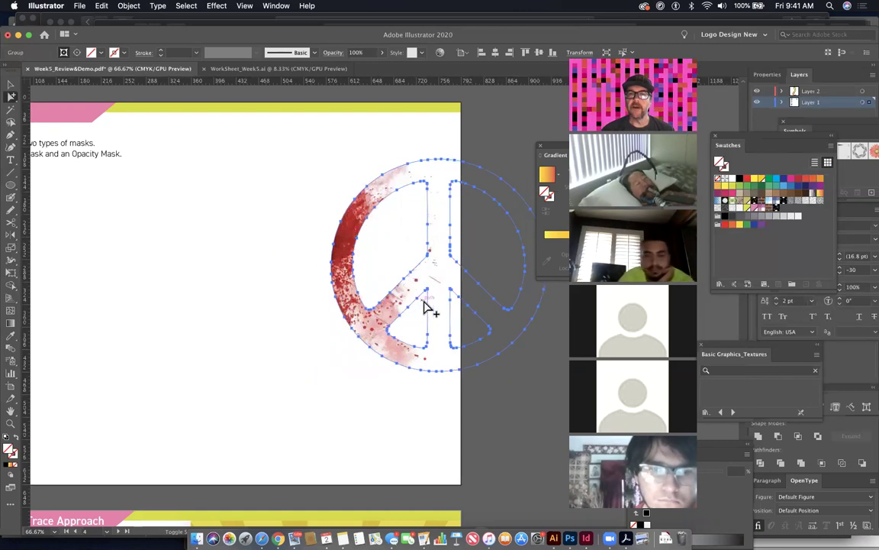
key(shift+Left)
key(shift+Left)
key(shift+Left)
key(shift+Left)
key(shift+Left)
key(shift+Left)
key(shift+Left)
key(shift+Left)
key(shift+Left)
key(shift+Left)
key(shift+Left)
key(shift+Left)
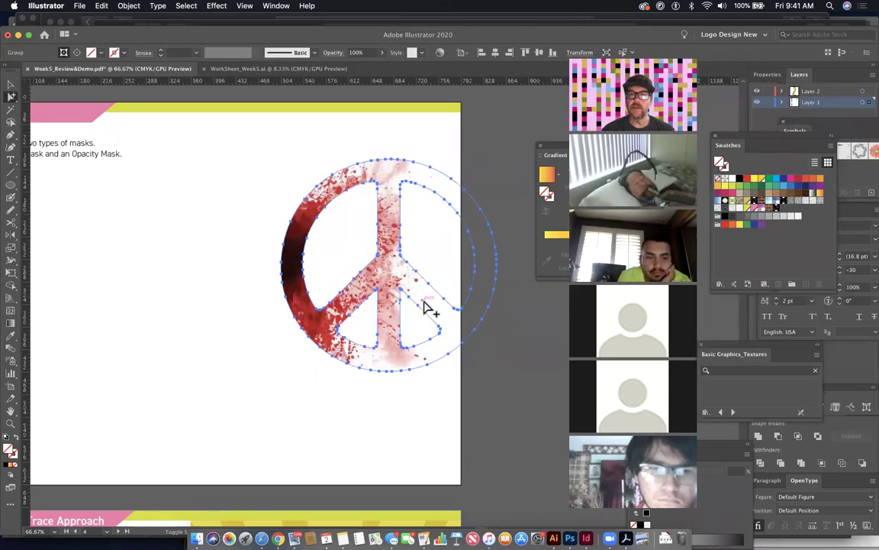
key(shift+Left)
key(shift+Left)
key(shift+Left)
key(shift+Left)
key(shift+Left)
key(shift+Left)
key(shift+Left)
key(shift+Left)
key(shift+Left)
key(shift+Left)
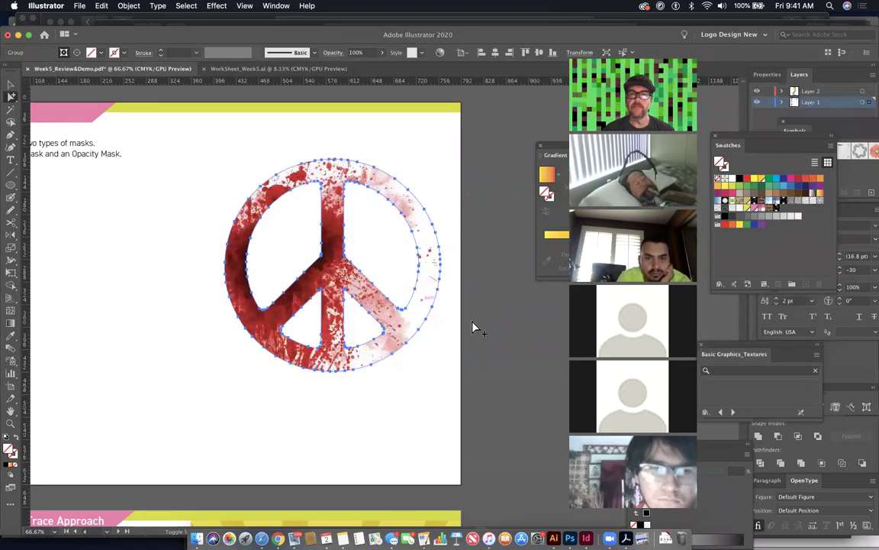
click(474, 330)
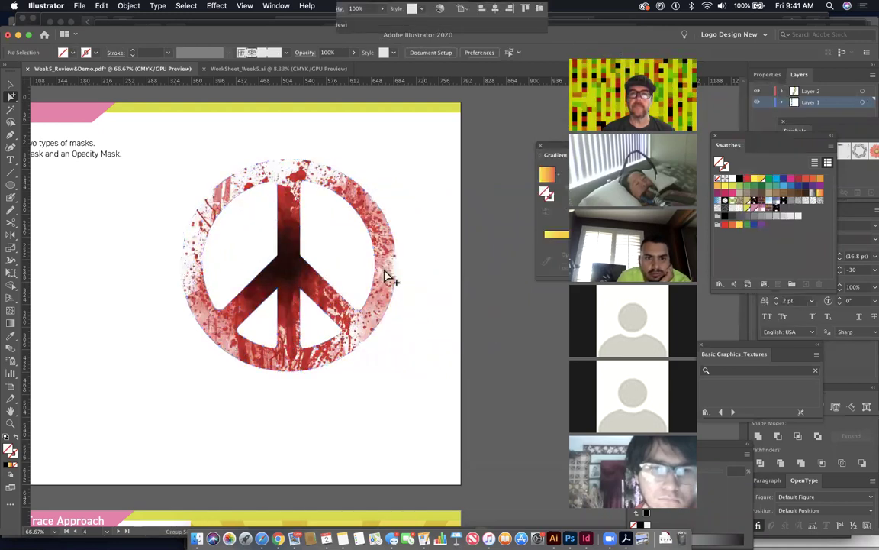
Step: Select only the BloodSplatter image inside the clip group and nudge it right behind the stationary peace sign mask
click(450, 355)
key(shift+Right)
key(shift+Right)
key(shift+Right)
key(shift+Right)
key(shift+Right)
key(shift+Right)
key(shift+Right)
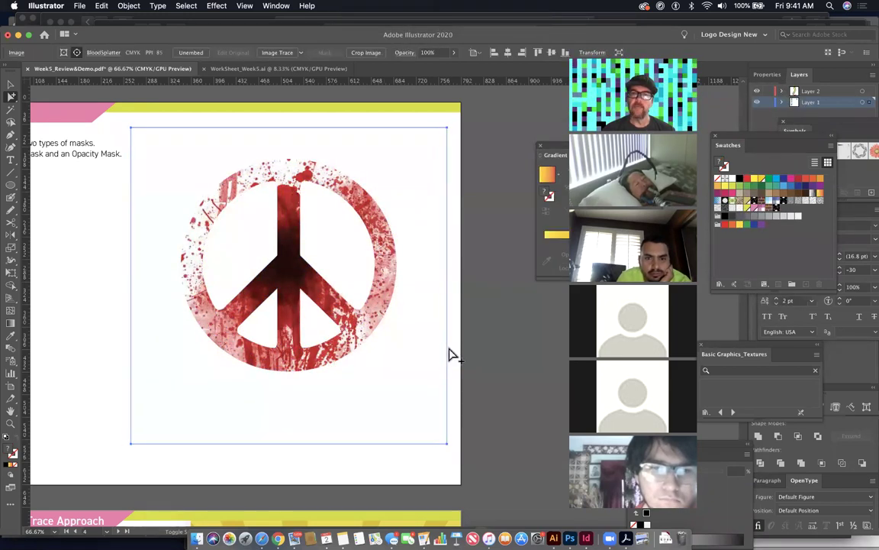
key(shift+Right)
key(shift+Right)
key(shift+Right)
key(shift+Right)
key(shift+Right)
key(shift+Right)
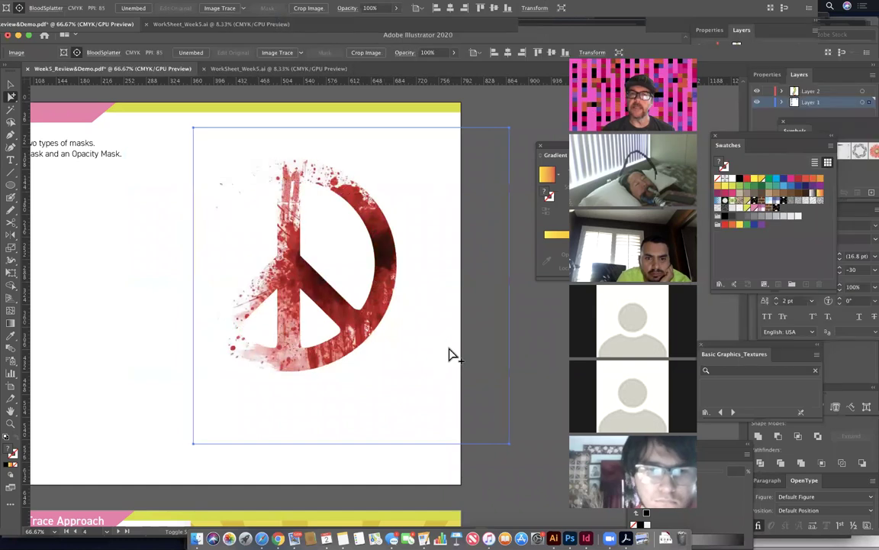
Step: Nudge the BloodSplatter image back to the left, slightly past its starting position behind the mask
key(shift+Left)
key(shift+Left)
key(shift+Left)
key(shift+Left)
key(shift+Left)
key(shift+Left)
key(shift+Left)
key(shift+Left)
key(shift+Left)
key(shift+Left)
key(shift+Left)
key(shift+Left)
key(shift+Left)
key(shift+Left)
key(shift+Left)
key(shift+Left)
key(shift+Left)
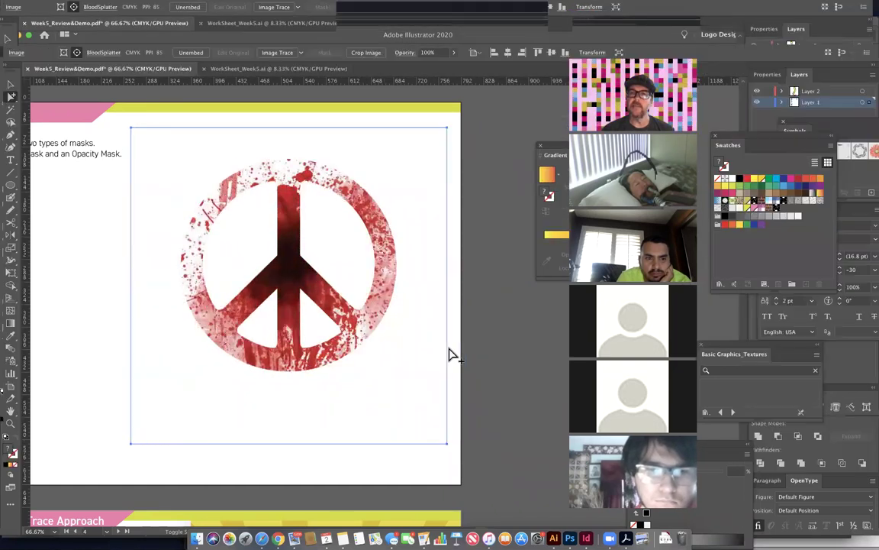
Step: Fine-tune the BloodSplatter image down and slightly right so the dark splatter fills the centre of the peace sign
key(shift+Down)
key(shift+Down)
key(shift+Down)
key(shift+Down)
key(shift+Down)
key(shift+Down)
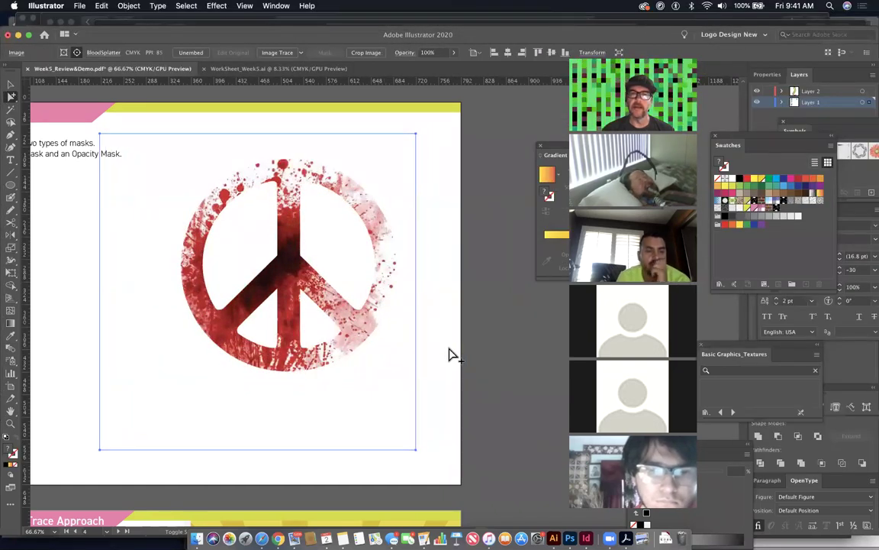
key(shift+Right)
key(shift+Right)
key(shift+Up)
key(shift+Up)
key(shift+Up)
key(shift+Up)
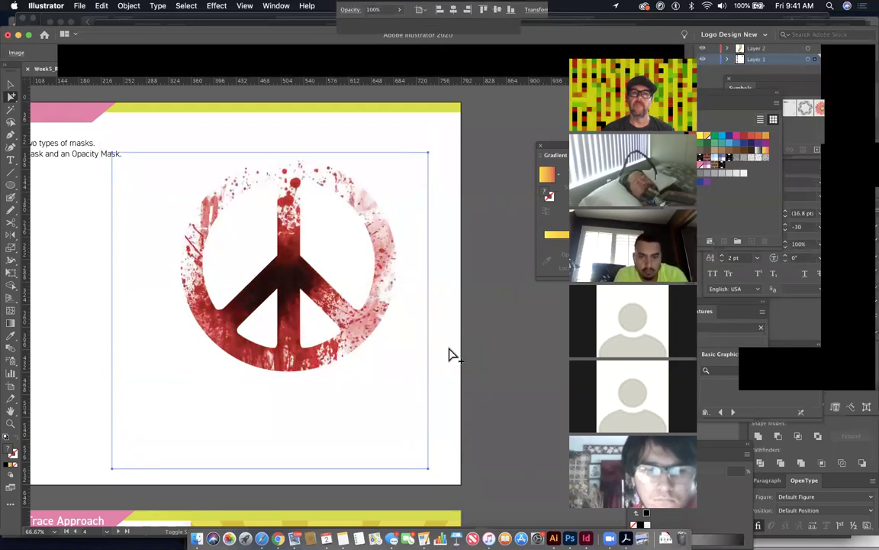
Step: Examine the skateboarder artwork and its sunburst background on the Image Trace Approach page, and return to the Masks page
scroll(462, 370, left, 5)
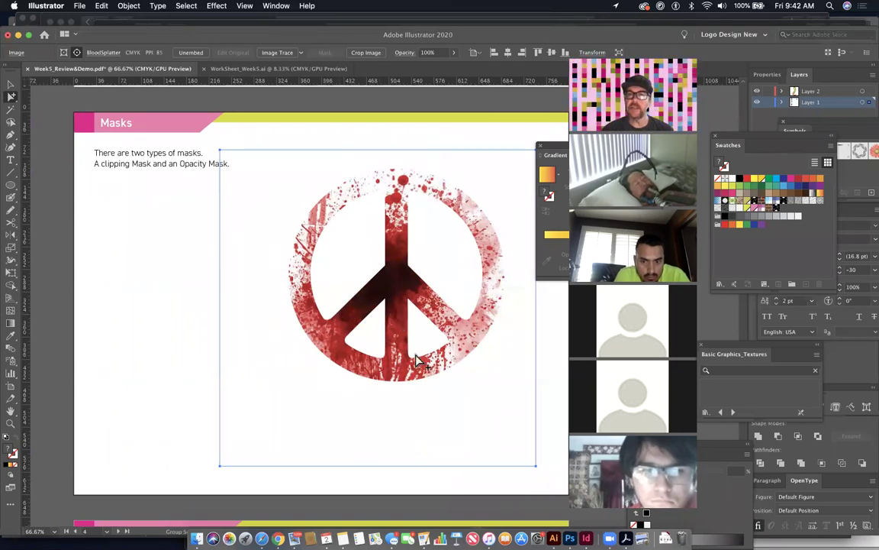
scroll(408, 393, down, 10)
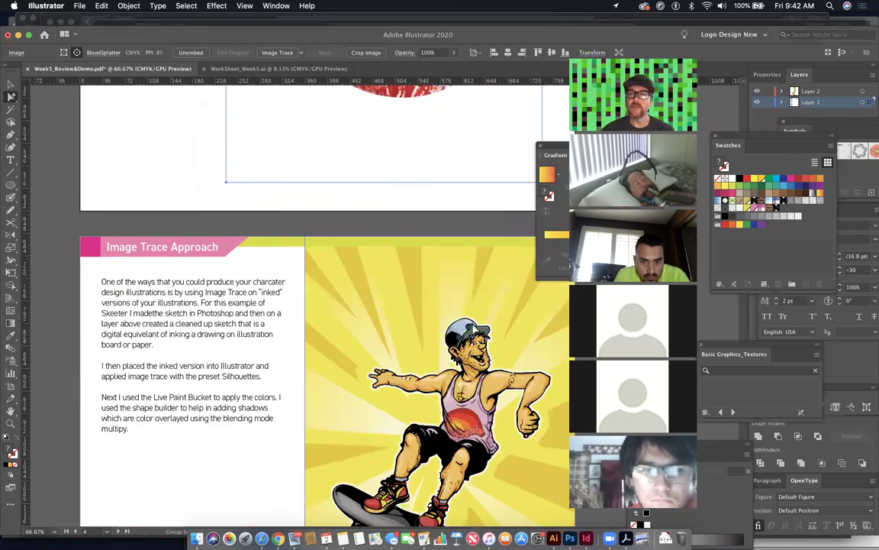
scroll(446, 325, down, 2)
scroll(447, 324, right, 2)
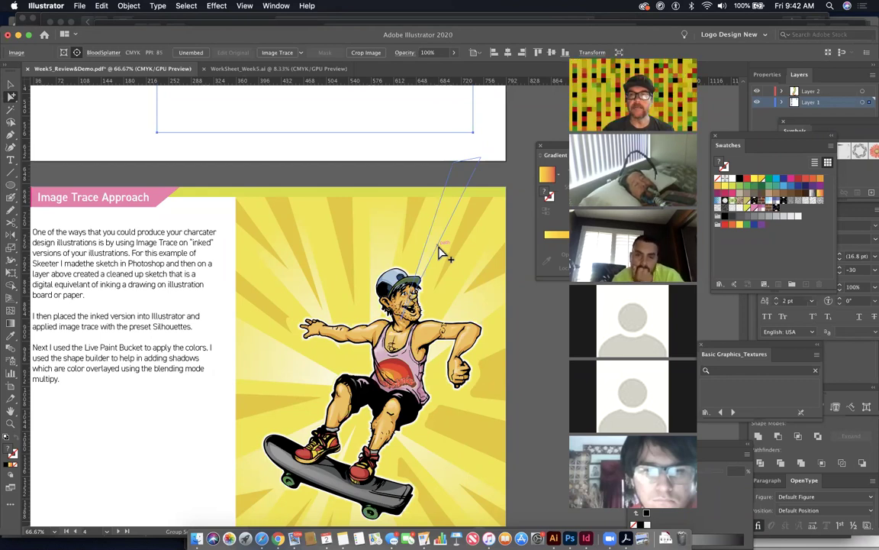
scroll(440, 254, up, 6)
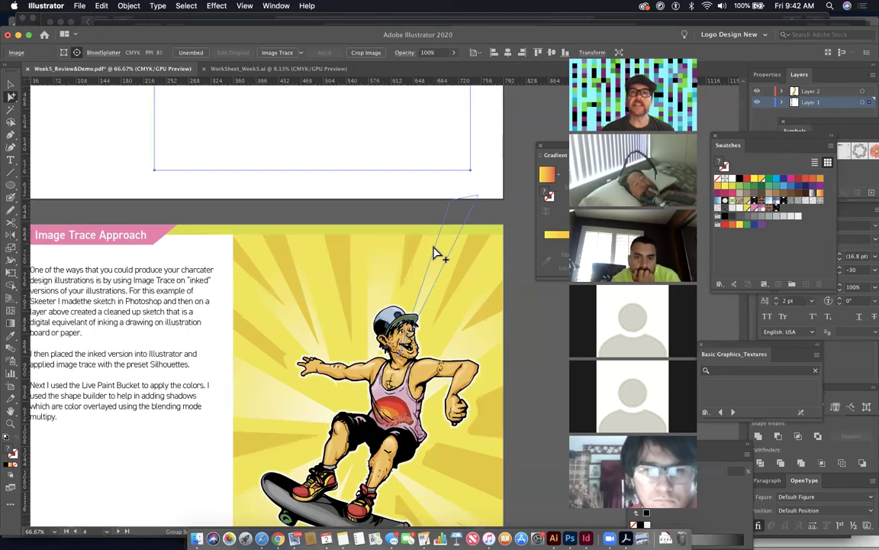
scroll(435, 254, left, 1)
scroll(440, 255, up, 3)
scroll(432, 261, left, 1)
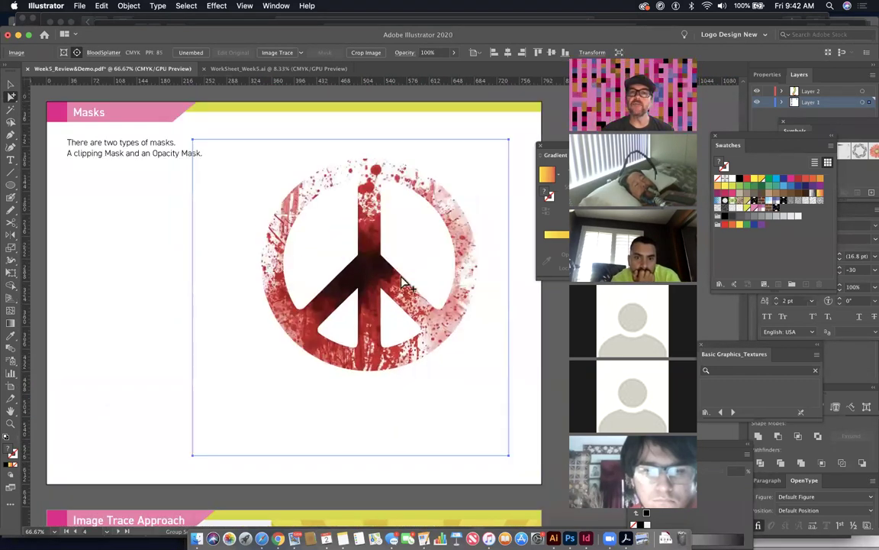
Step: Give the peace sign clip group the default black stroke with no fill
click(402, 284)
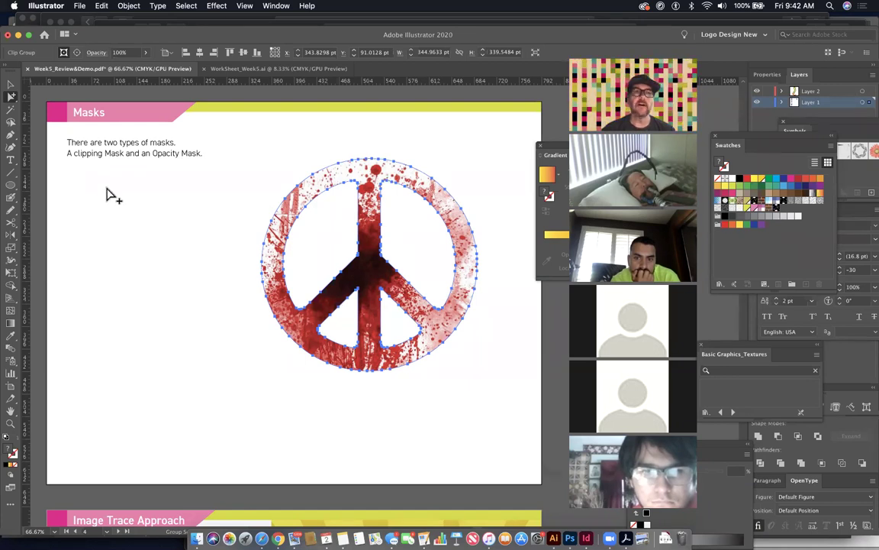
drag(11, 187, 58, 206)
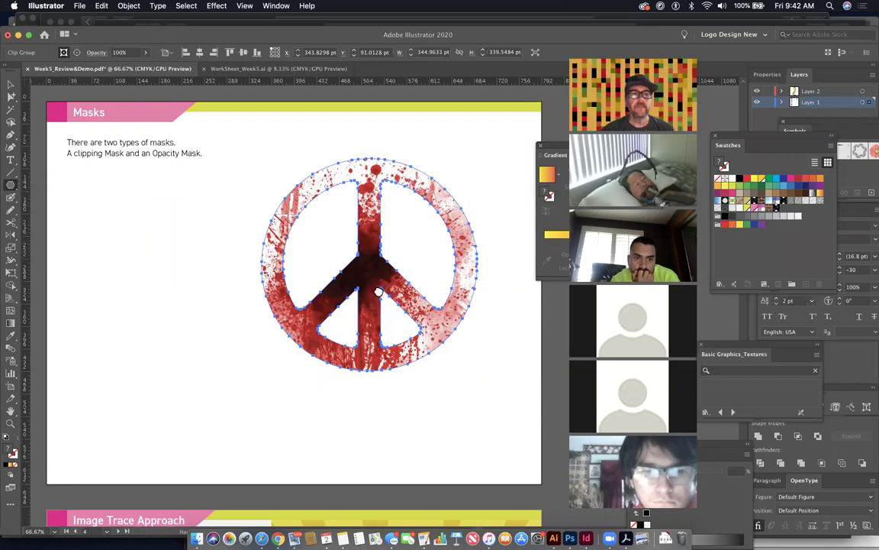
drag(336, 262, 506, 251)
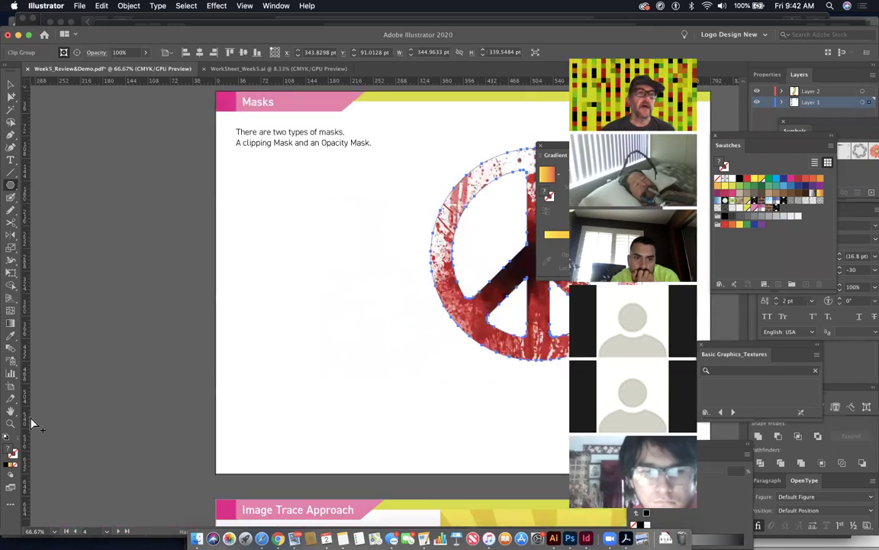
key(d)
click(16, 465)
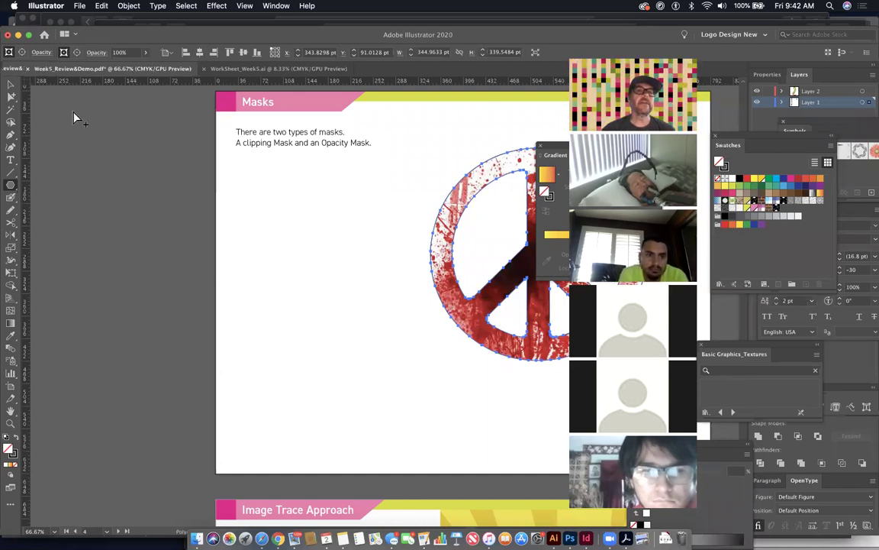
click(10, 96)
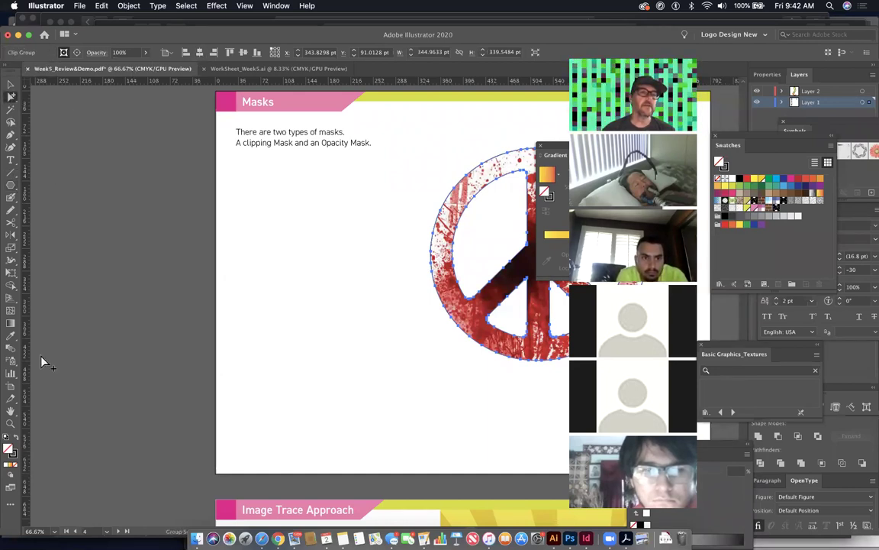
Step: Set the stroke weight of the peace sign clip group to 0.5 pt and deselect it
click(277, 6)
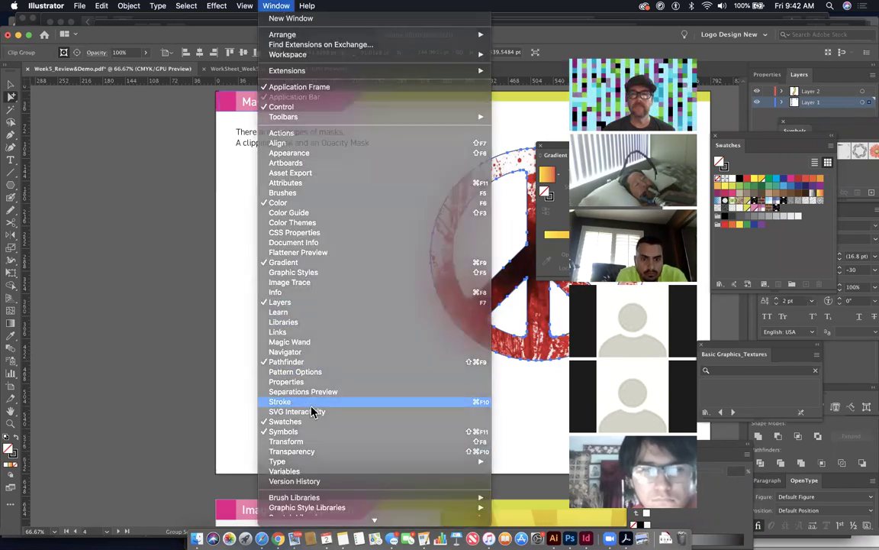
click(310, 404)
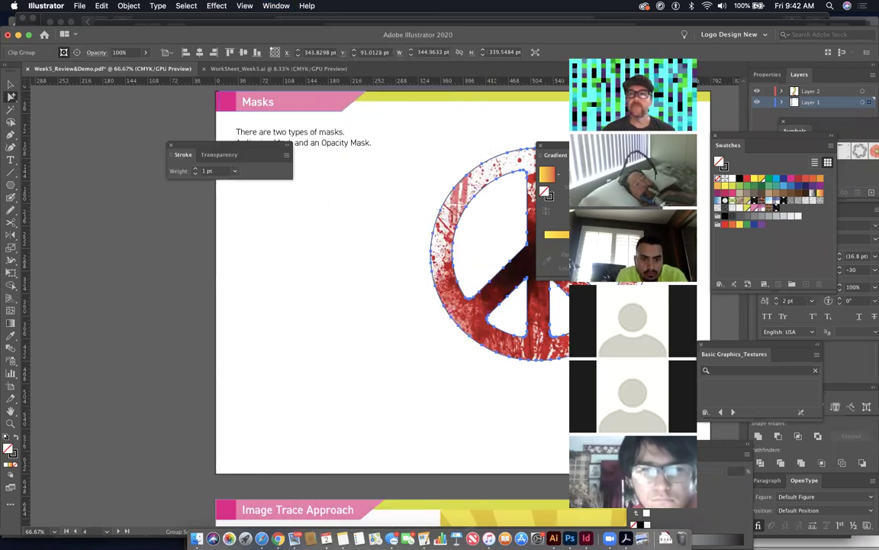
click(235, 172)
click(243, 194)
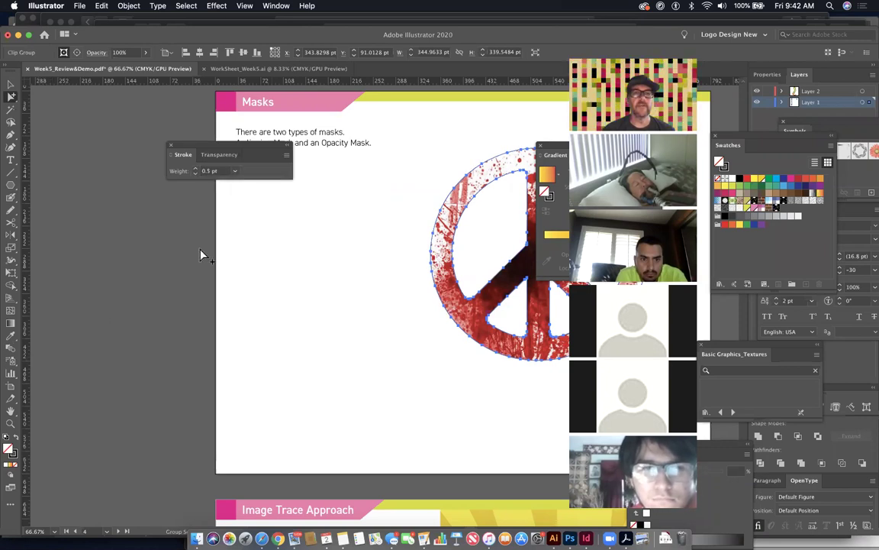
click(33, 236)
Step: Draw a dense tangle of overlapping six-sided polygon outlines in the empty area beside the peace sign with the Polygon tool
click(11, 185)
mouse_move(288, 295)
mouse_down()
mouse_move(332, 341)
mouse_move(321, 322)
mouse_up()
key(Up)
key(Up)
key(Up)
key(Up)
key(Up)
key(Down)
key(Down)
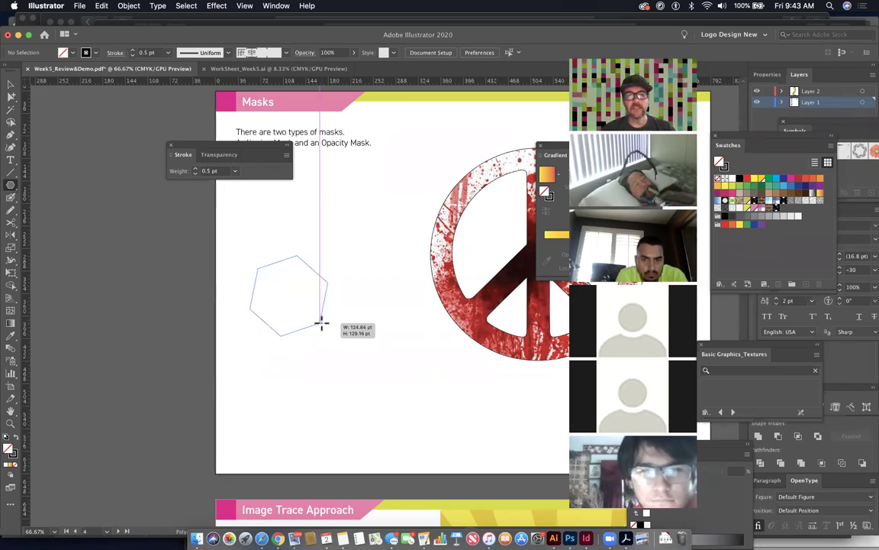
mouse_move(321, 323)
mouse_down()
mouse_move(344, 348)
mouse_move(302, 361)
mouse_move(265, 330)
mouse_move(274, 322)
mouse_move(257, 321)
mouse_move(269, 293)
mouse_move(290, 346)
mouse_move(301, 297)
mouse_move(264, 316)
mouse_move(315, 307)
mouse_move(308, 286)
mouse_move(316, 218)
mouse_move(351, 257)
mouse_move(280, 302)
mouse_move(326, 353)
mouse_move(335, 271)
mouse_move(304, 226)
mouse_move(262, 270)
mouse_move(305, 347)
mouse_move(384, 337)
mouse_move(361, 226)
mouse_move(380, 252)
mouse_up()
key(grave)
mouse_move(381, 254)
mouse_down()
mouse_move(387, 281)
mouse_move(371, 306)
mouse_move(352, 276)
mouse_move(381, 292)
mouse_move(371, 318)
mouse_move(380, 302)
mouse_move(342, 262)
mouse_move(347, 251)
mouse_move(362, 365)
mouse_move(396, 324)
mouse_move(393, 297)
mouse_move(347, 331)
mouse_move(377, 277)
mouse_move(392, 292)
mouse_move(340, 234)
mouse_up()
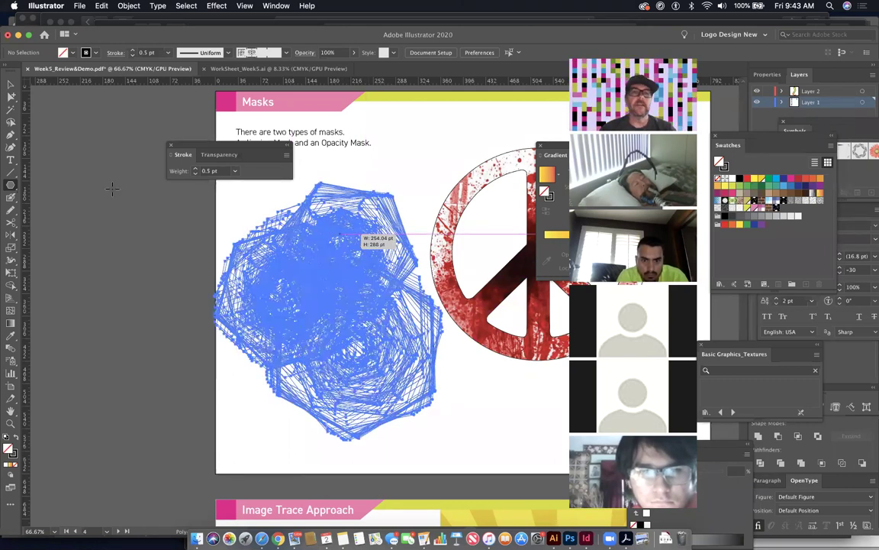
Step: Move the whole polygon tangle slightly left and down, partly past the artboard's edge, and deselect it
key(a)
click(109, 230)
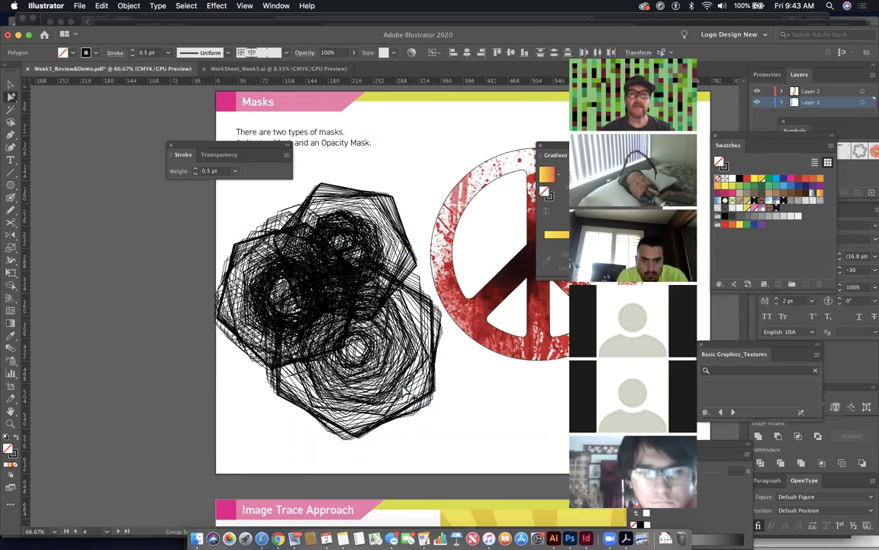
drag(244, 202, 441, 447)
click(178, 257)
Step: Draw a five-pointed star over the polygon tangle with a bright pinkish-red fill and no stroke
drag(11, 191, 46, 211)
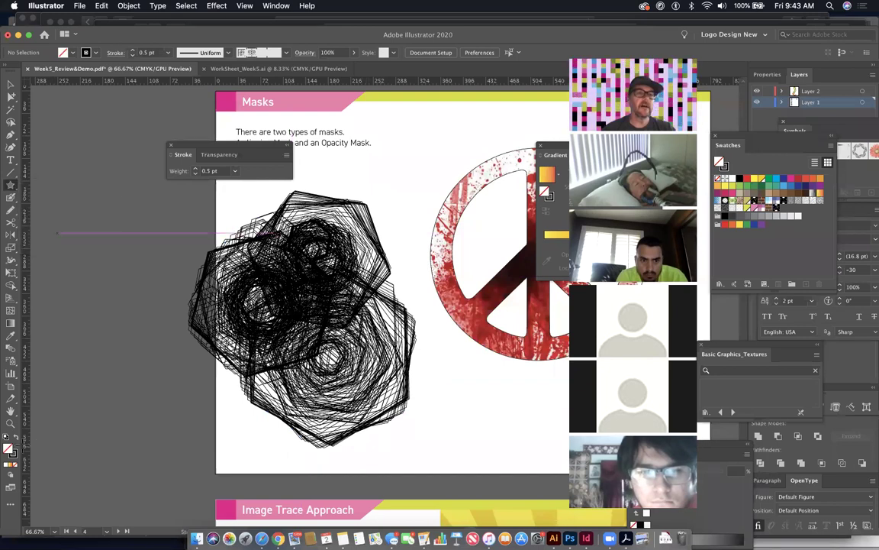
click(16, 439)
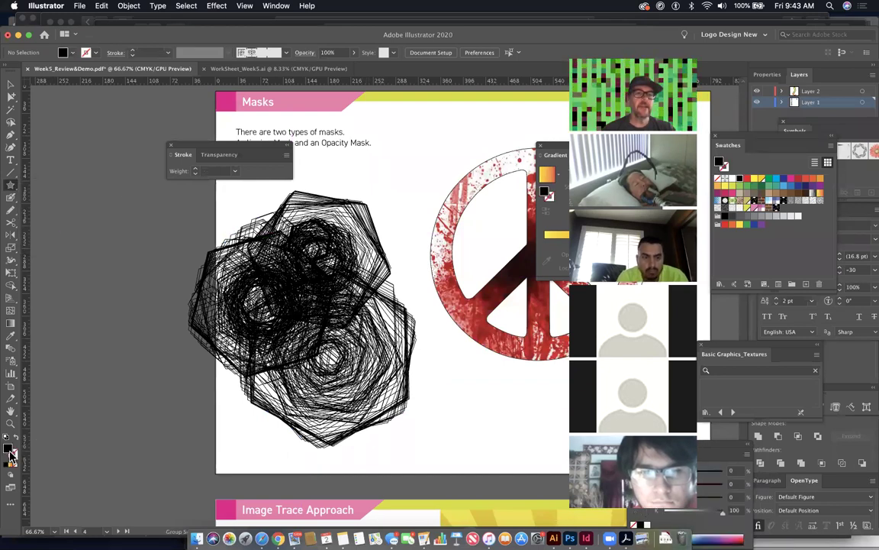
double_click(10, 452)
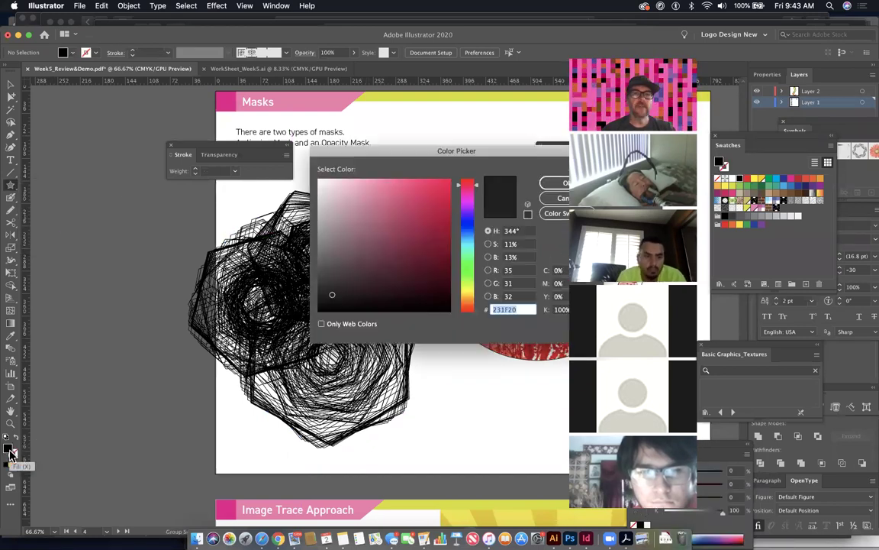
click(442, 189)
click(559, 188)
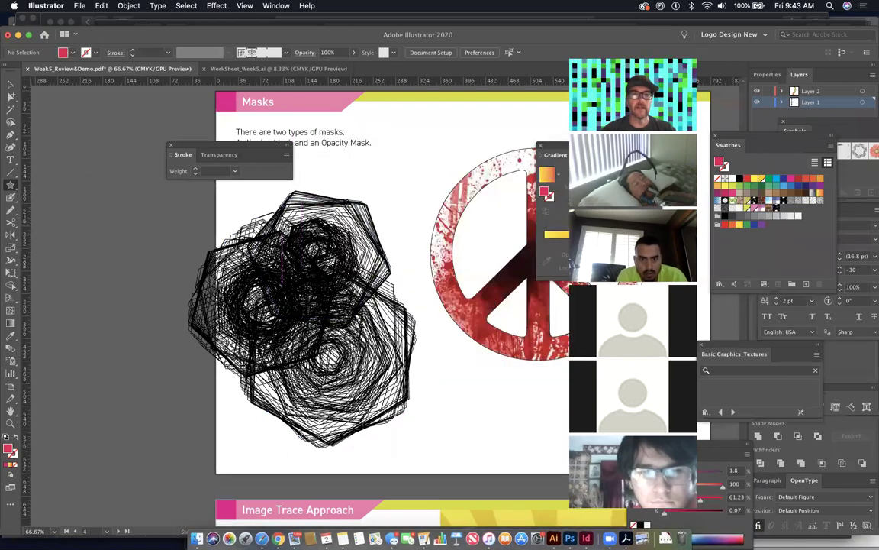
drag(304, 276, 336, 341)
Step: Select the star together with the polygon outlines and make a clipping mask from the star
click(11, 96)
click(190, 192)
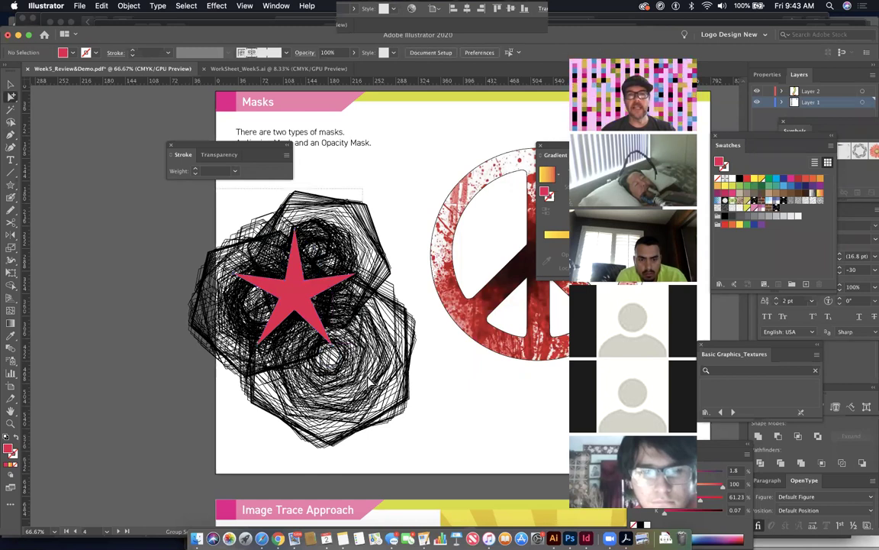
key(super+a)
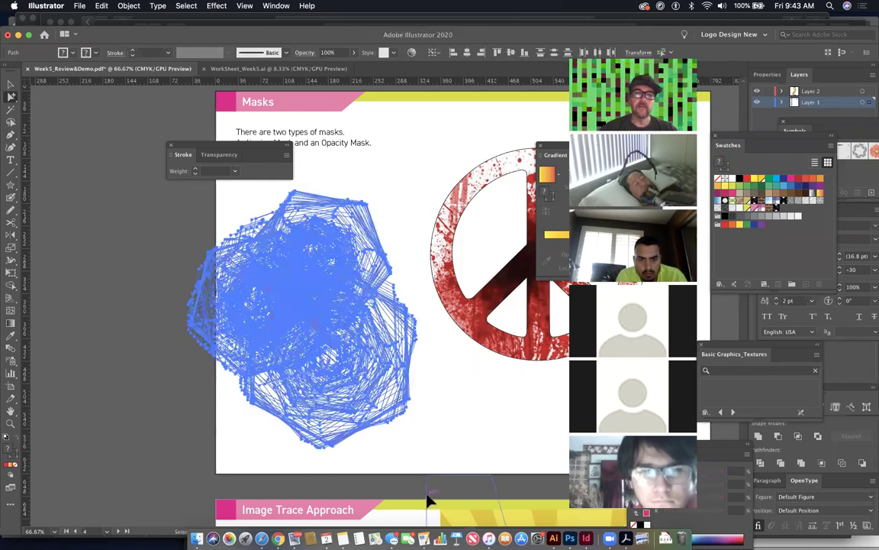
key(super+7)
click(440, 441)
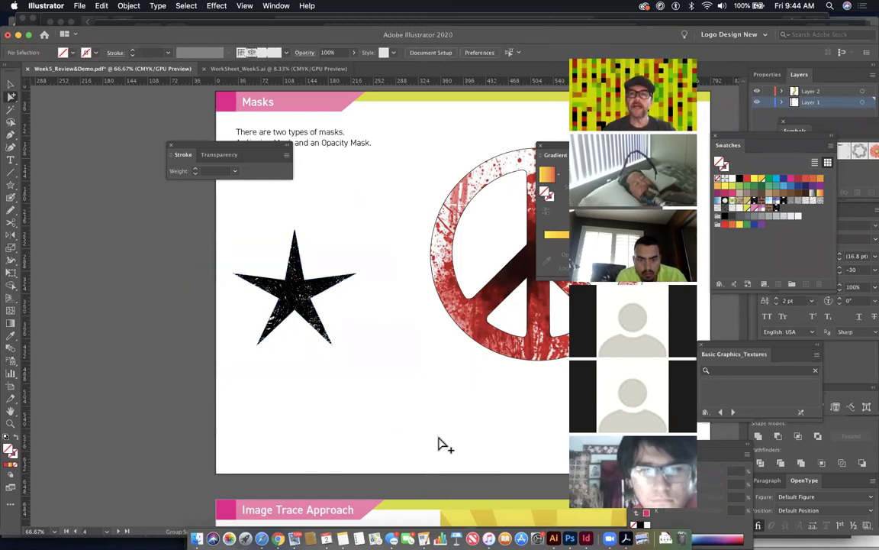
Step: Move only the star mask down and to the right across the stationary polygon texture
drag(306, 324, 359, 373)
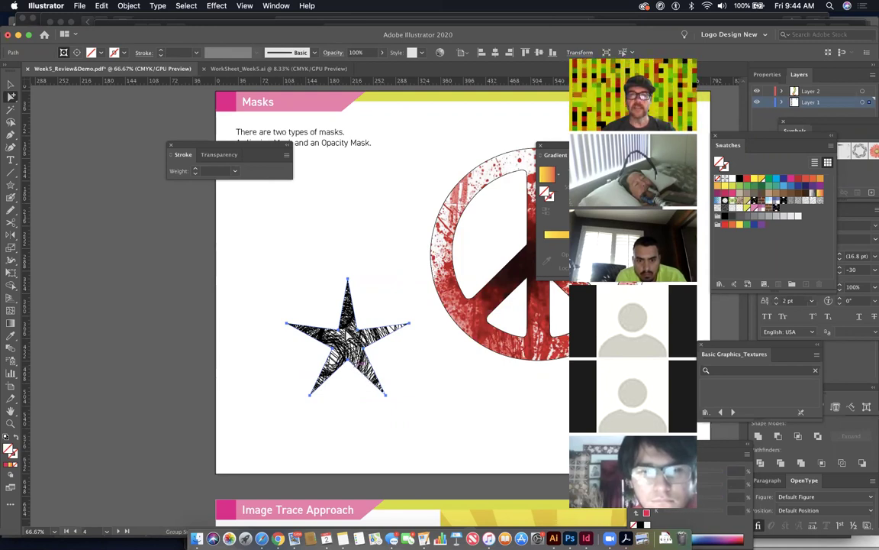
Step: Give the star mask a pinkish-red 6 pt stroke and round its corners to about 6 pt
click(10, 465)
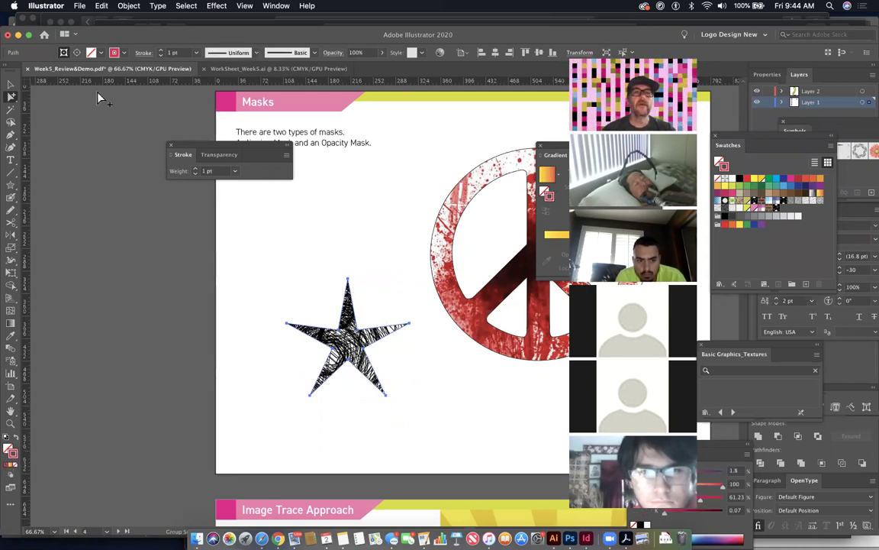
click(161, 50)
click(161, 51)
click(161, 50)
click(161, 51)
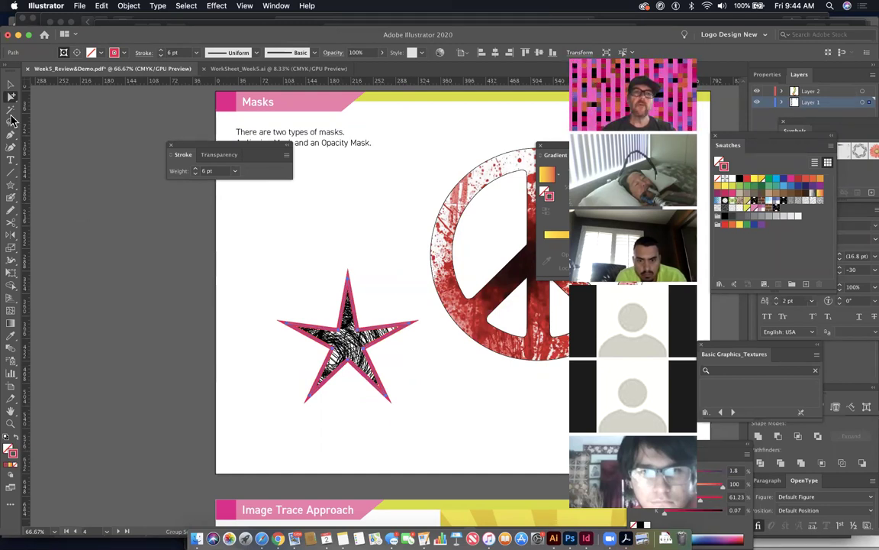
click(10, 97)
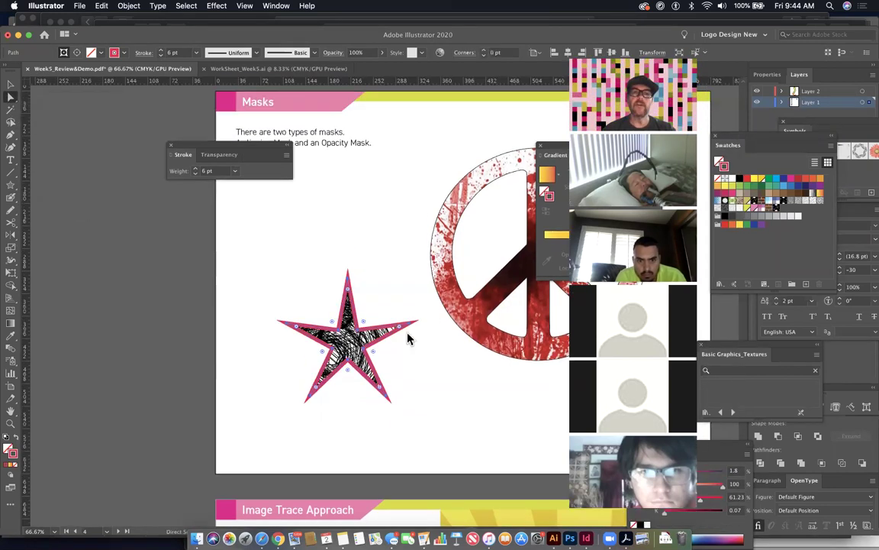
drag(398, 330, 398, 343)
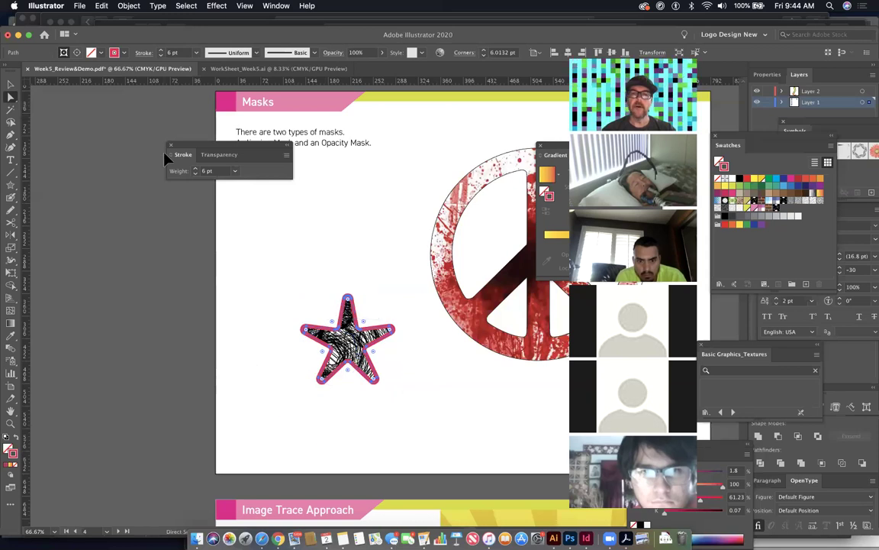
Step: Undo the star's rounded corners, stroke, move and clipping mask, back to the solid star over the polygon tangle, and deselect everything
key(super+z)
key(super+z)
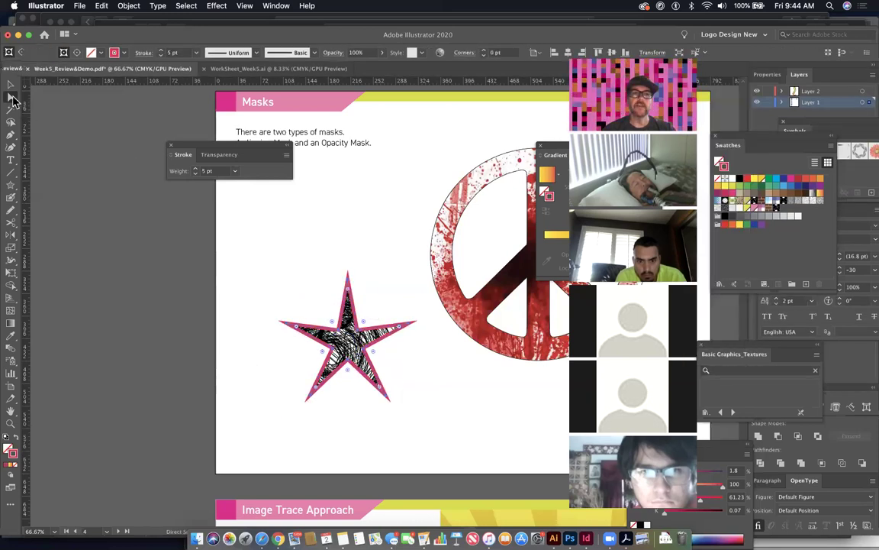
drag(10, 96, 43, 112)
click(402, 392)
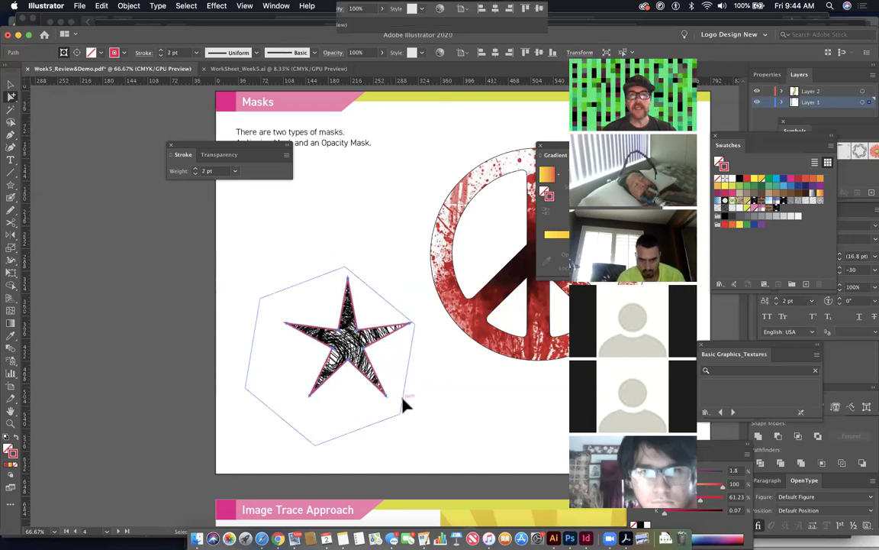
key(super+z)
key(super+z)
key(super+shift+z)
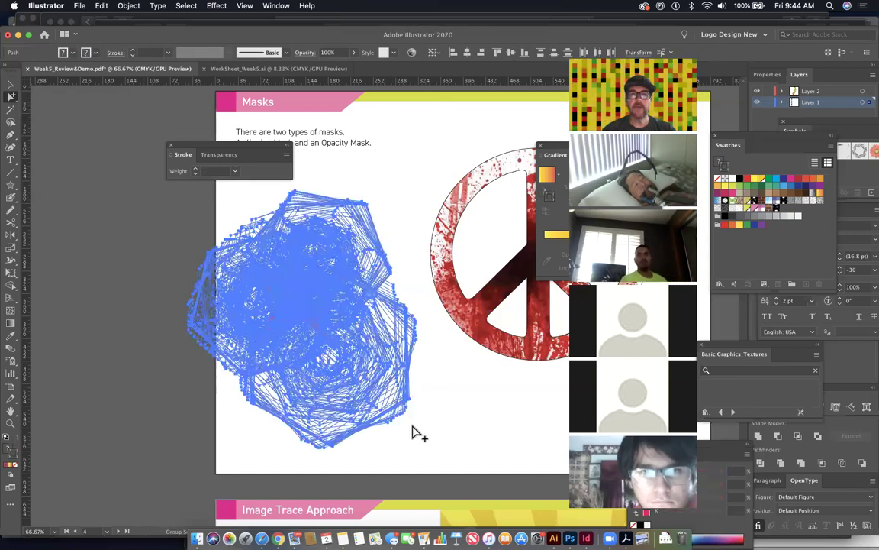
click(452, 421)
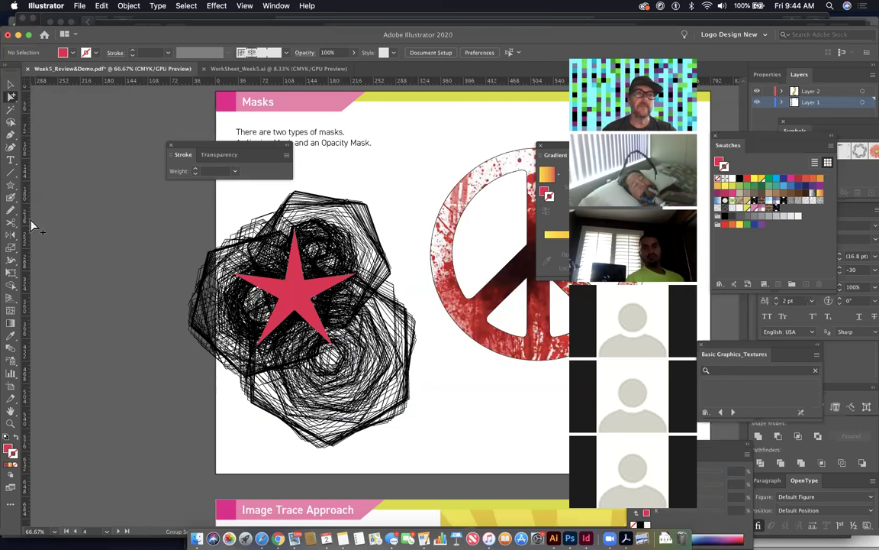
Step: Draw two smaller pinkish-red five-pointed stars, one over the tangle's lower part and a tiny one near its right edge
click(10, 184)
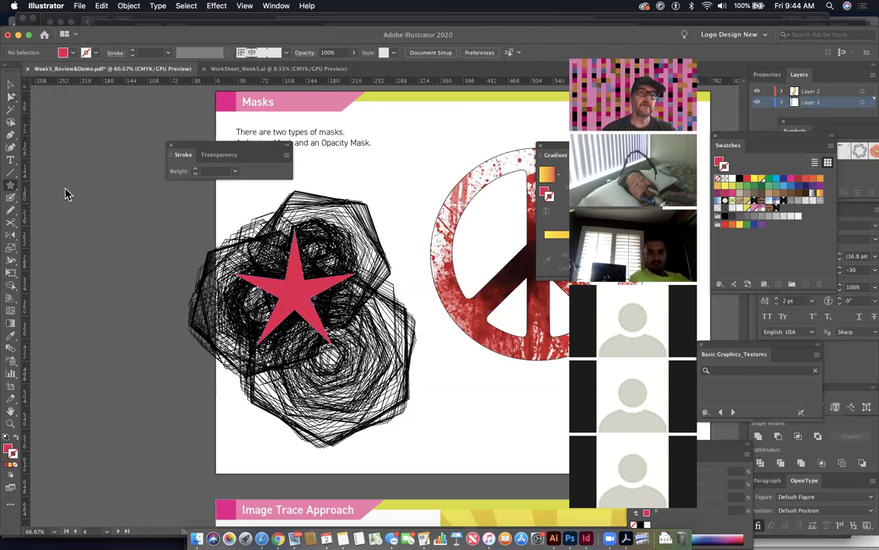
drag(316, 370, 324, 353)
drag(367, 300, 379, 307)
Step: Try to make a clipping mask from the three separate stars and all the polygon outlines, and undo it
click(10, 98)
mouse_move(195, 176)
mouse_down()
mouse_move(412, 483)
mouse_move(402, 465)
mouse_move(408, 471)
mouse_up()
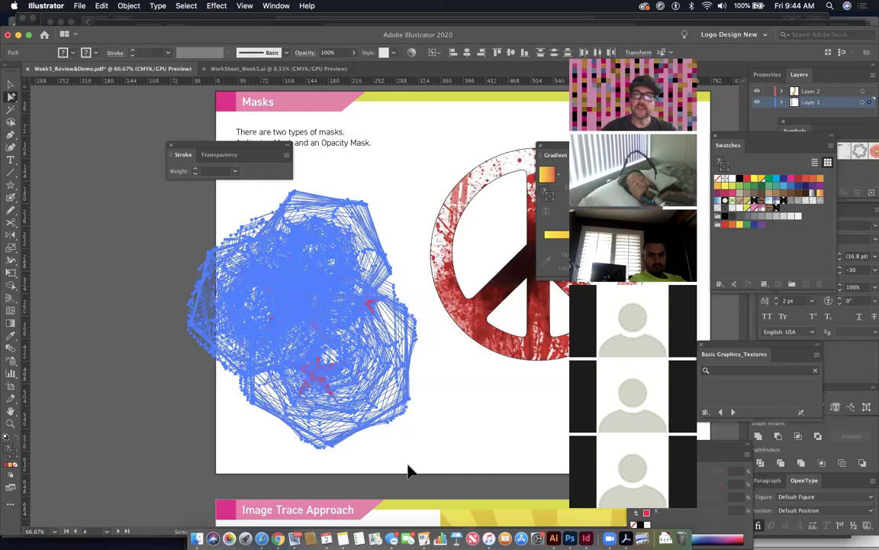
key(super+7)
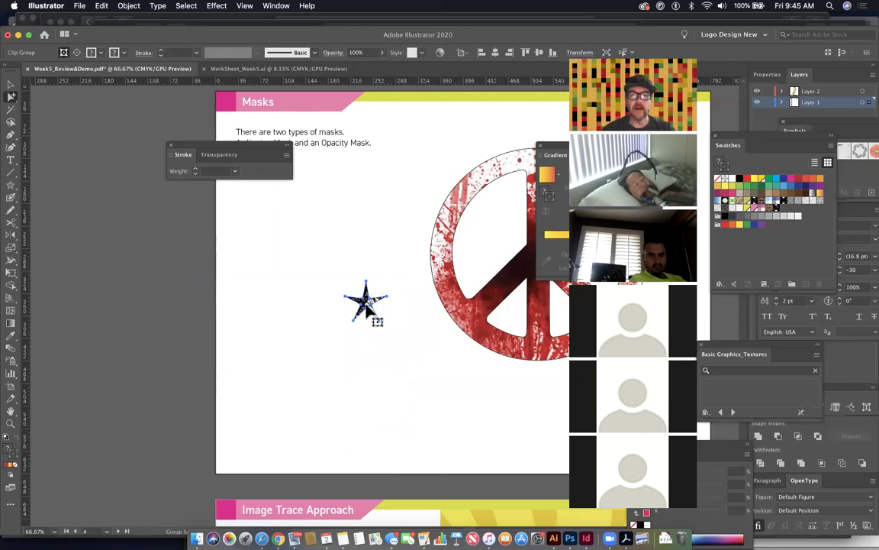
key(super+z)
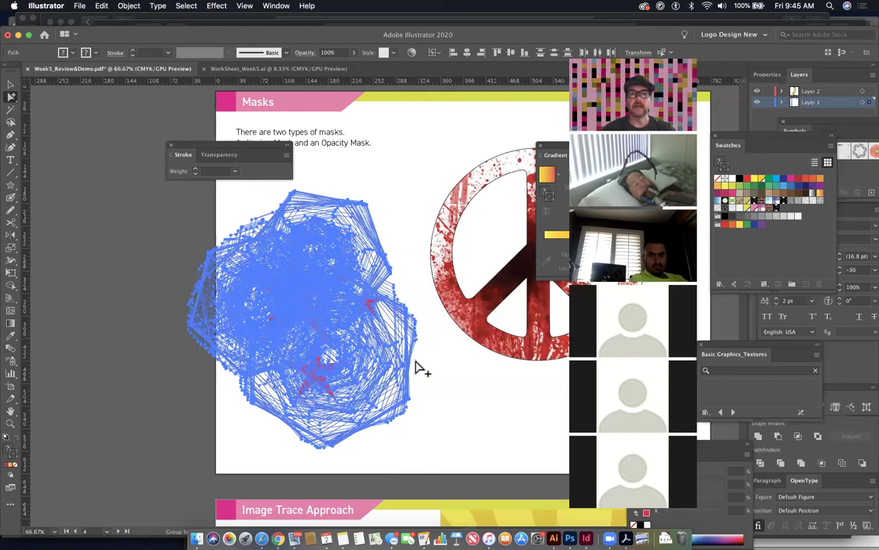
Step: Select only the three stars over the polygon tangle and combine them into one compound path
click(378, 330)
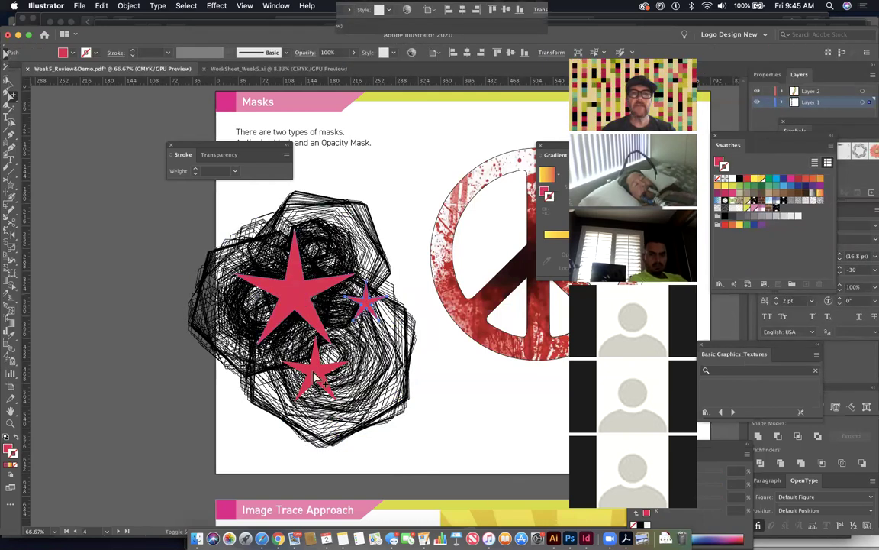
click(310, 276)
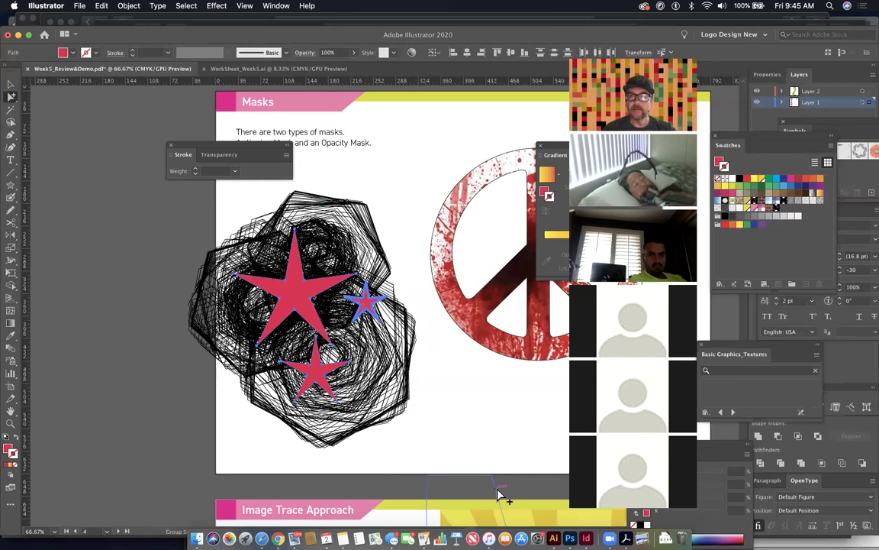
key(super+8)
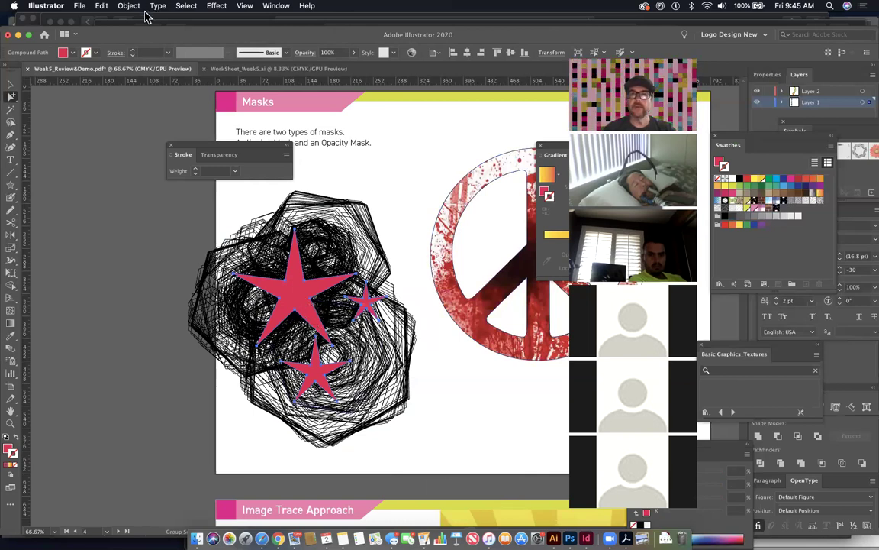
Step: Expand Layer 1, move the floating Swatches panel off the layer list, and float the Layers panel over the artboard
click(783, 102)
drag(805, 127, 831, 281)
drag(799, 140, 813, 284)
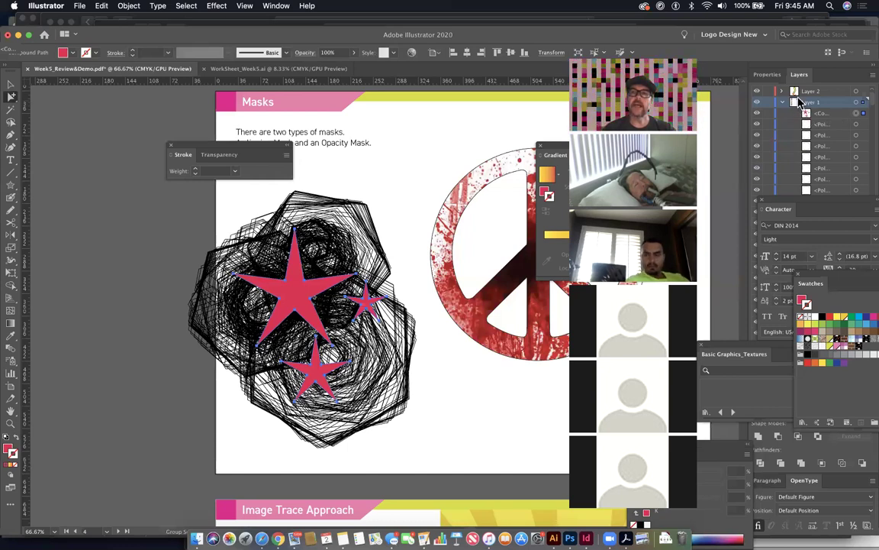
drag(800, 74, 383, 136)
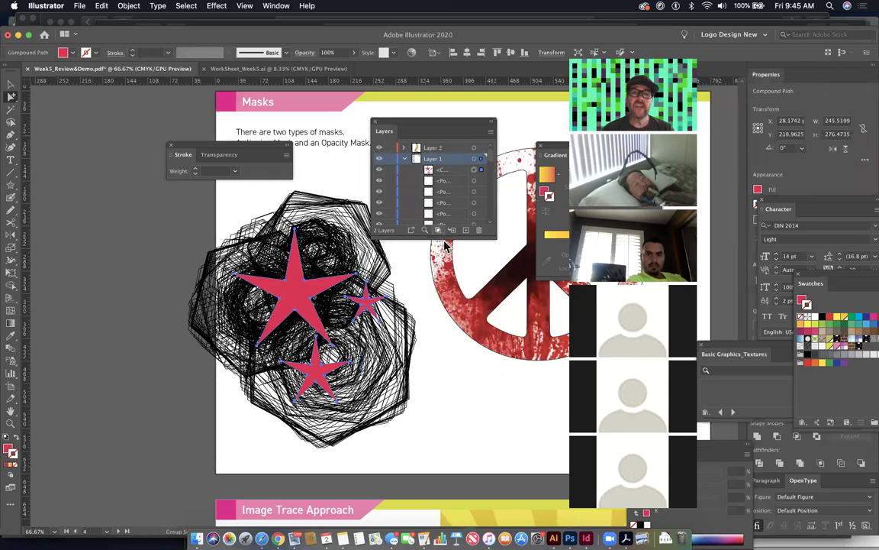
Step: Release the pink stars' compound path into separate paths and combine the three stars into one compound path again
drag(443, 234, 485, 444)
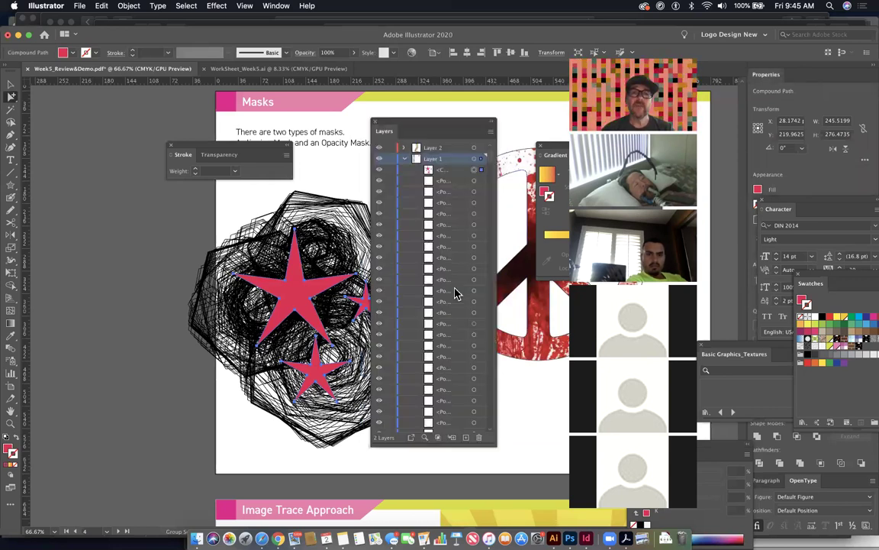
shift+click(457, 191)
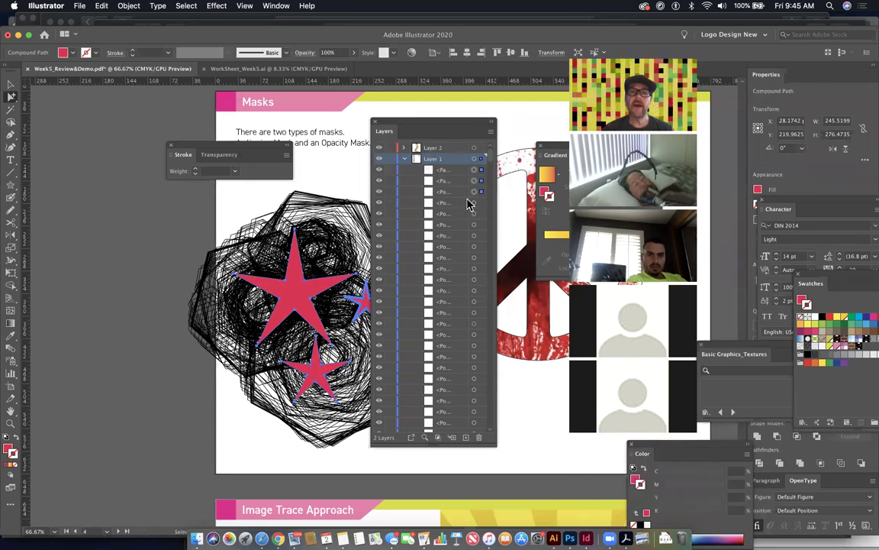
click(434, 172)
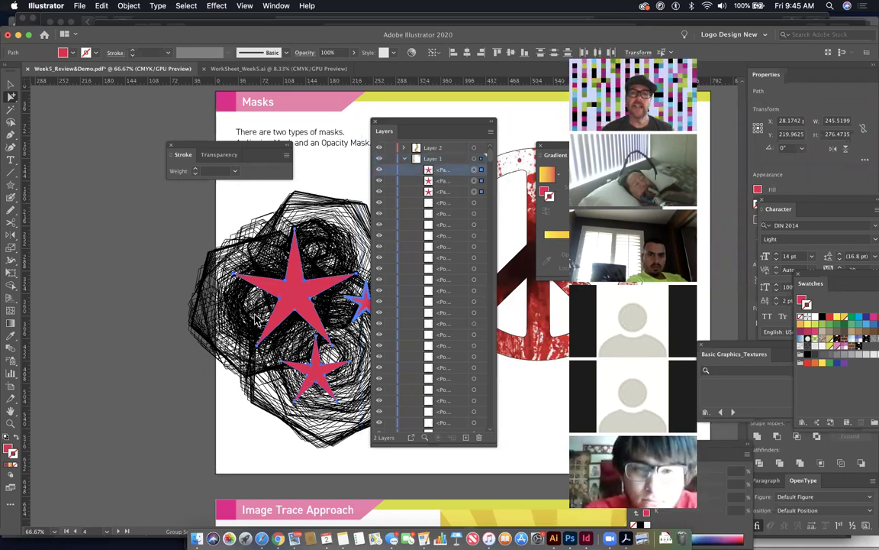
click(128, 6)
mouse_move(177, 349)
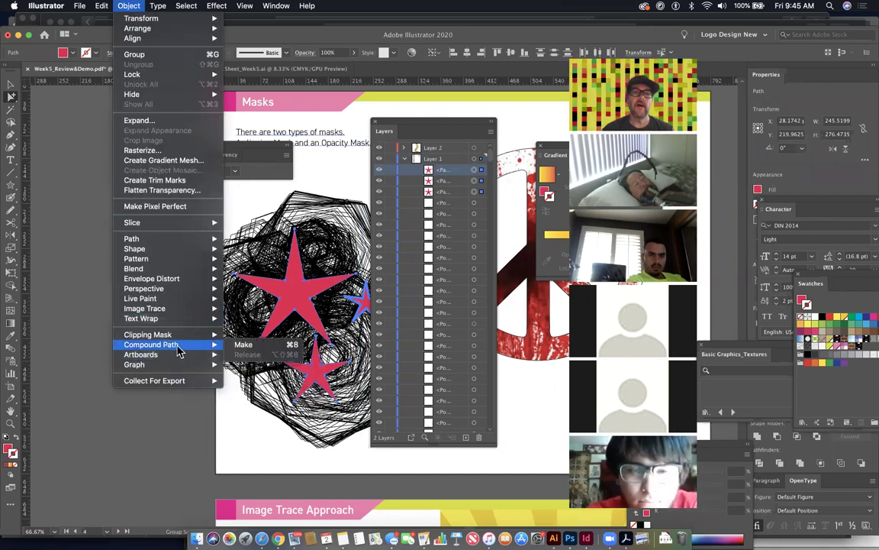
click(252, 344)
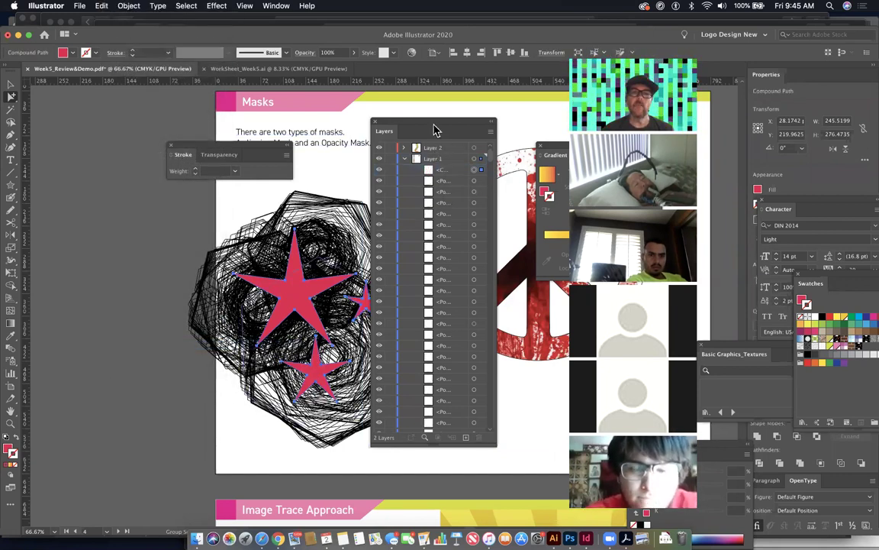
drag(434, 129, 498, 132)
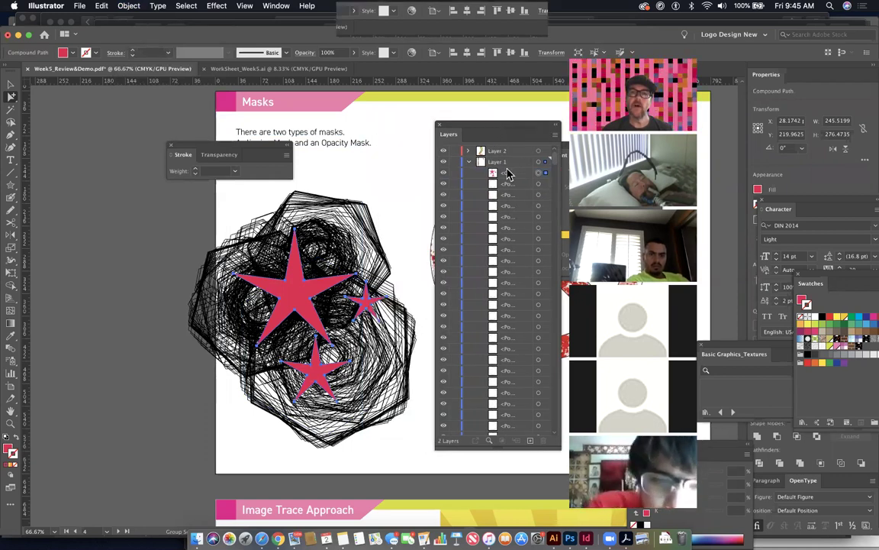
Step: Move the small star onto the large star's centre and clip the scribbled lines with the star compound path
click(413, 196)
drag(357, 307, 296, 293)
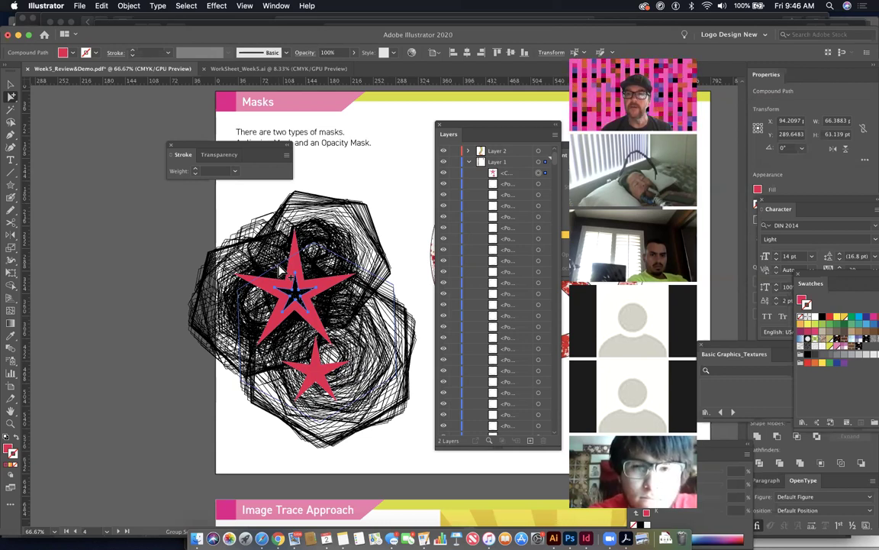
drag(203, 232, 407, 455)
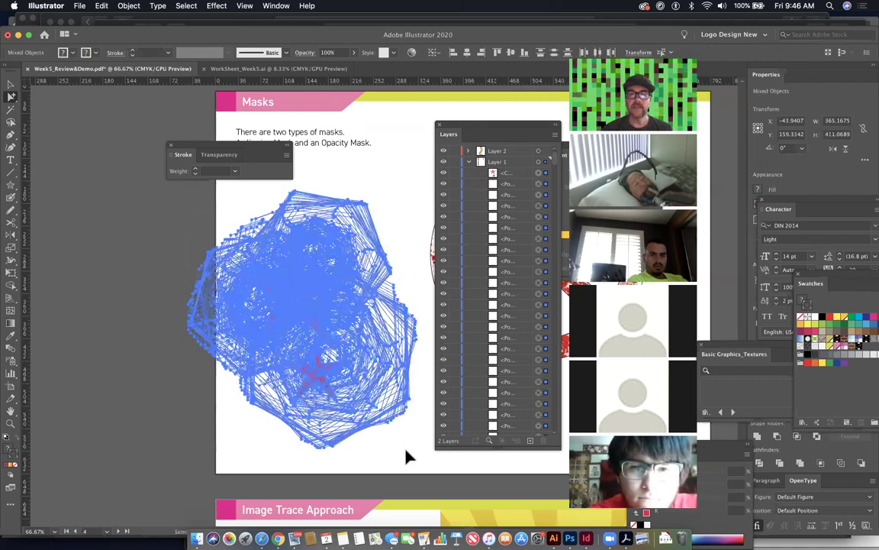
click(406, 456)
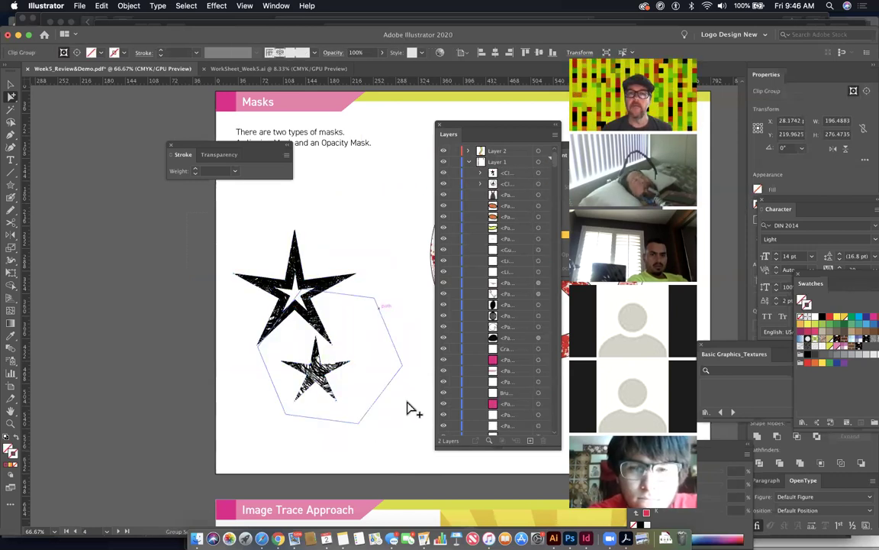
Step: Move the small star in the clipping mask out beside the large star's lower right arm and uncover the peace sign
drag(308, 321, 362, 334)
click(374, 469)
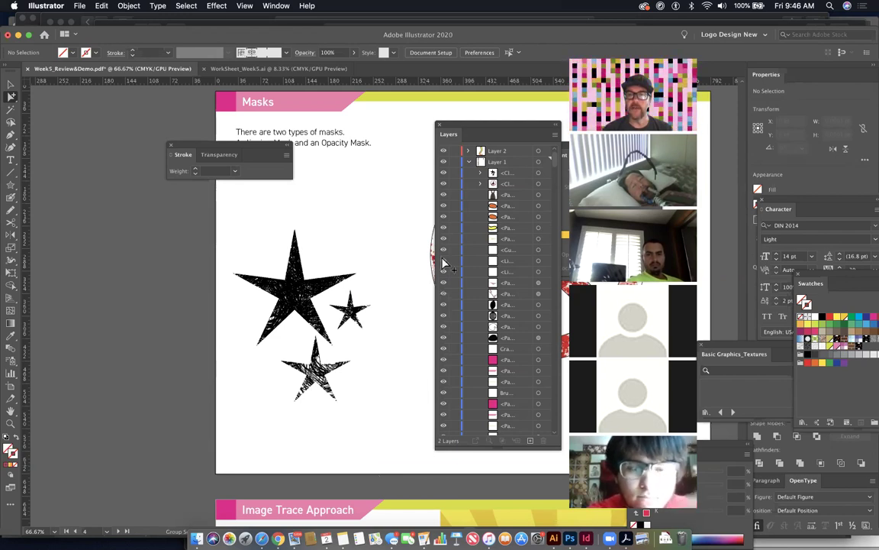
drag(475, 126, 689, 245)
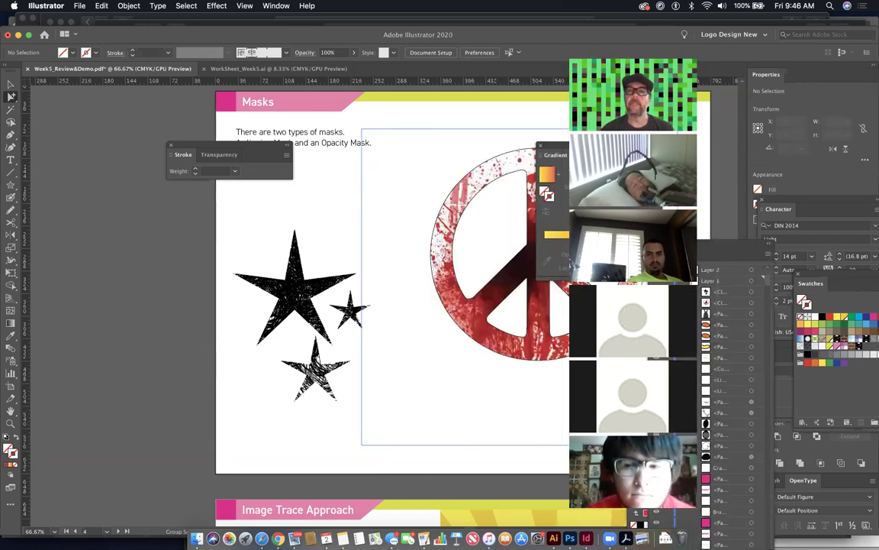
Step: Show the transparency settings and place them clear of the peace sign
scroll(337, 261, right, 5)
scroll(337, 261, up, 2)
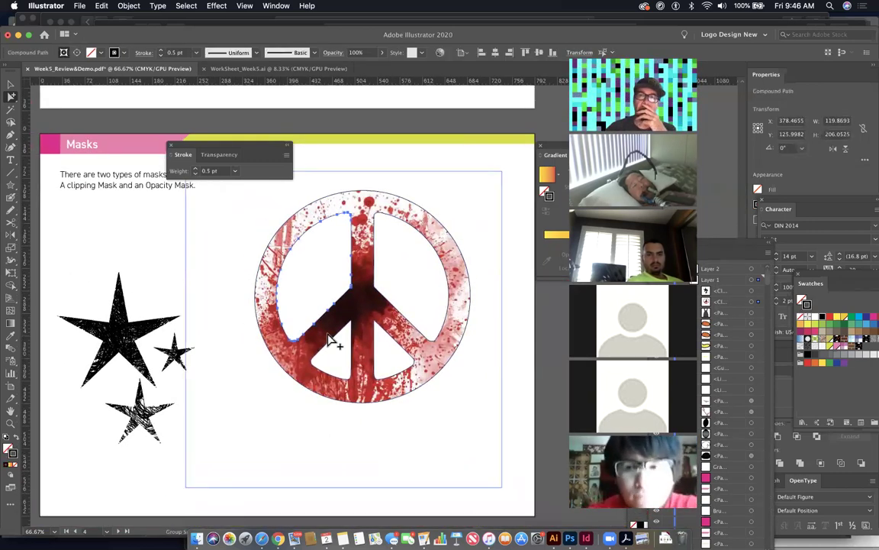
click(277, 6)
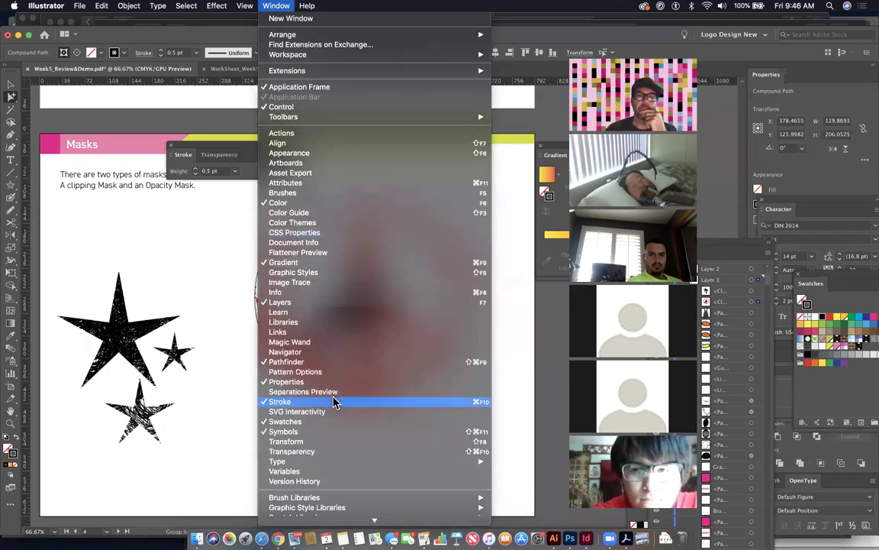
click(324, 452)
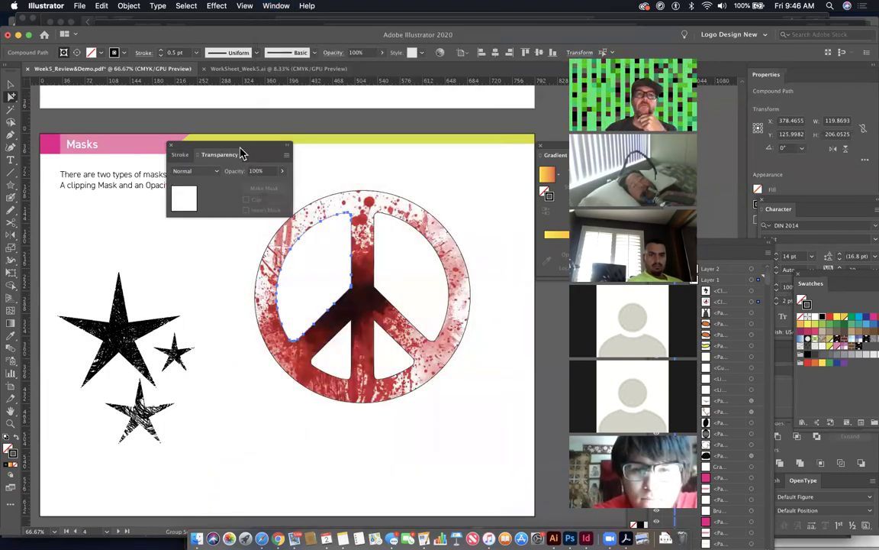
drag(241, 151, 232, 109)
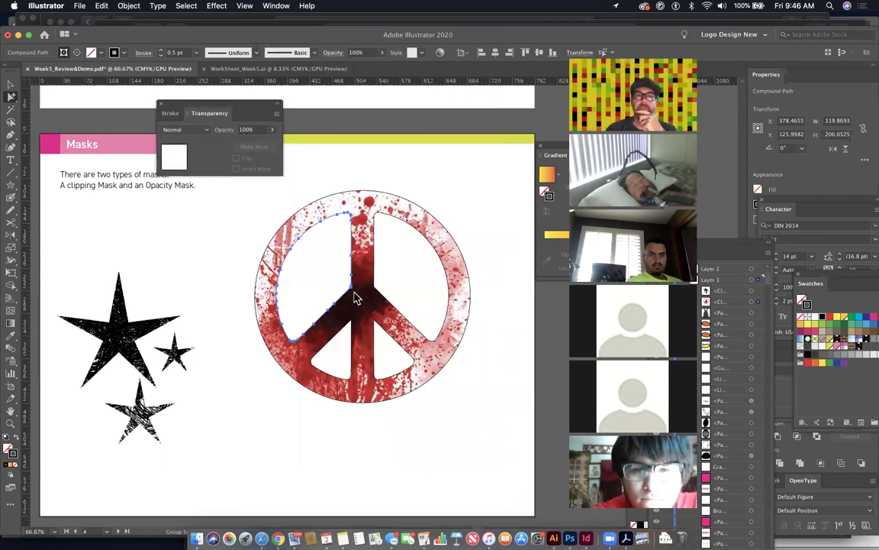
Step: Remove the stroke from the group of outlines forming the peace sign
click(255, 210)
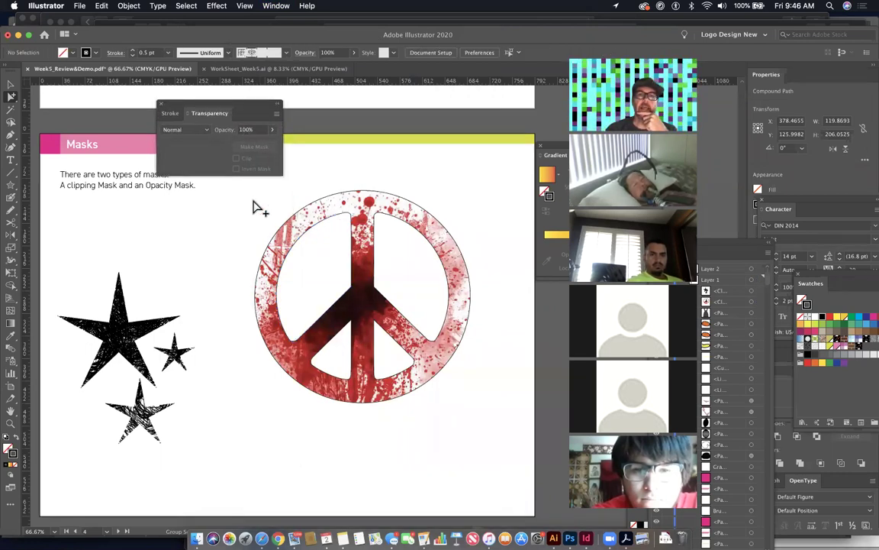
click(477, 439)
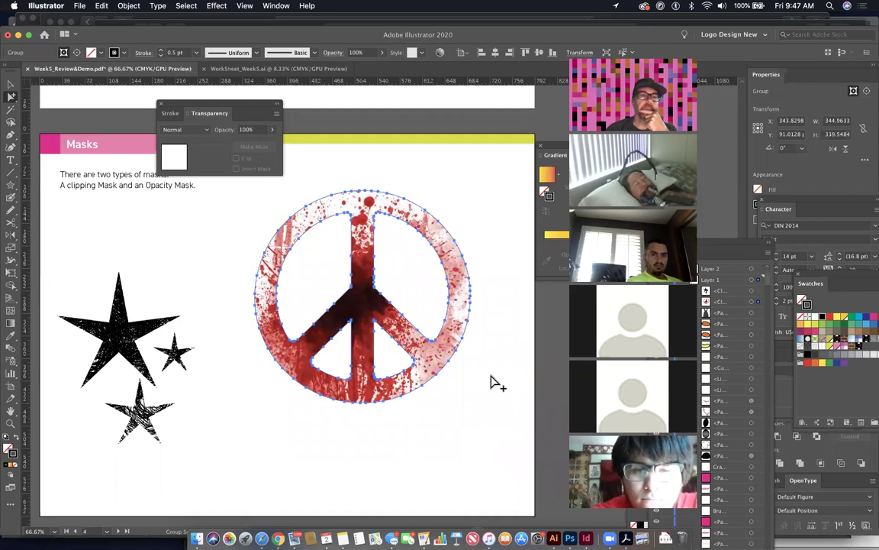
click(121, 53)
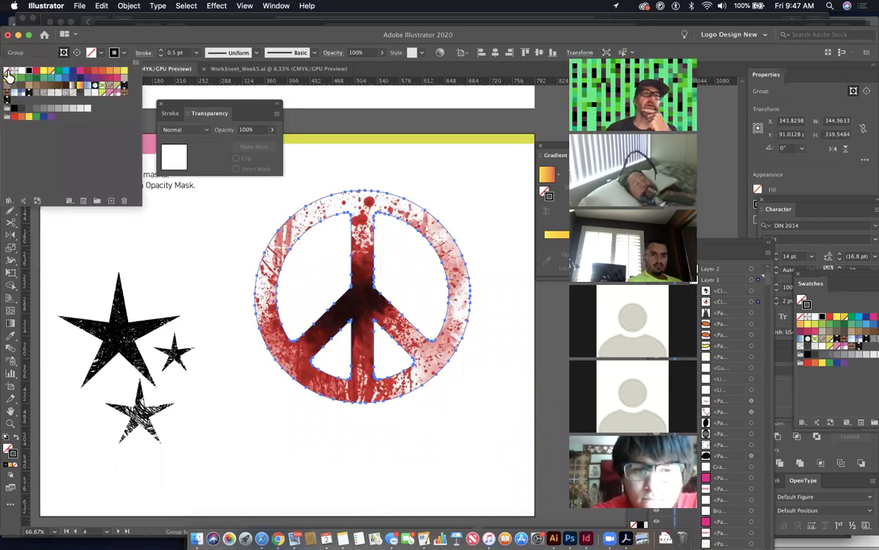
click(9, 73)
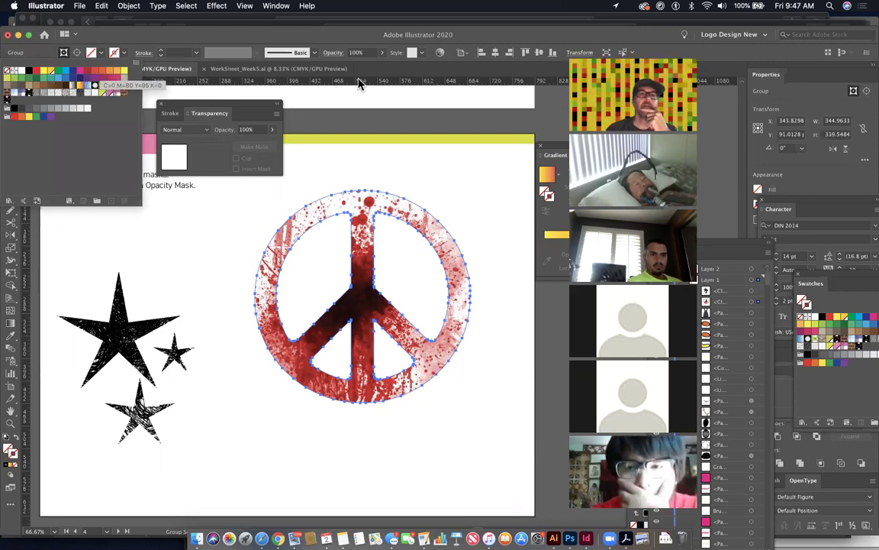
click(342, 130)
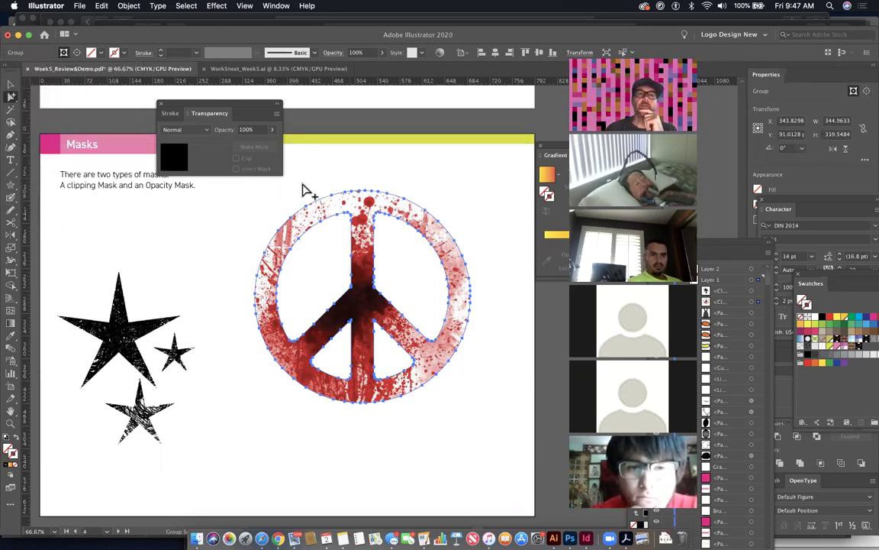
Step: Make an opacity mask for the peace sign clip group and turn its Clip option off
click(258, 205)
click(308, 251)
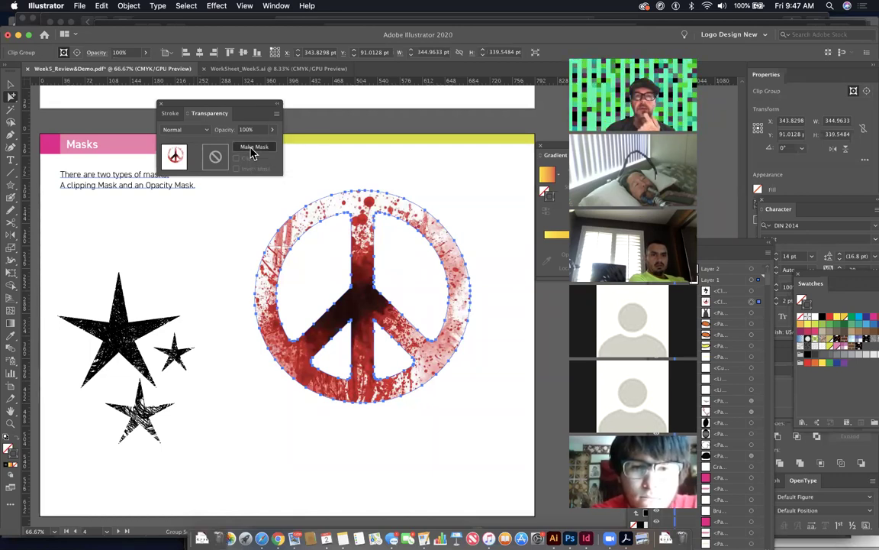
click(252, 150)
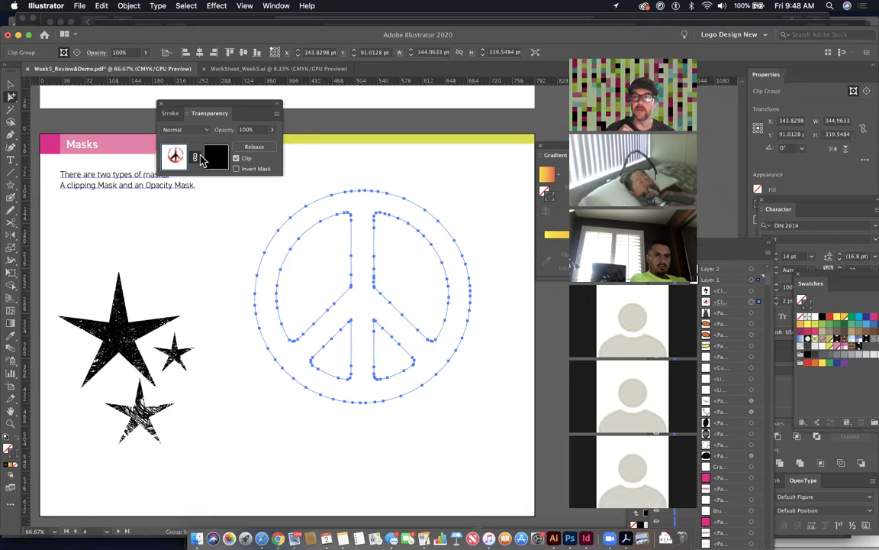
click(235, 159)
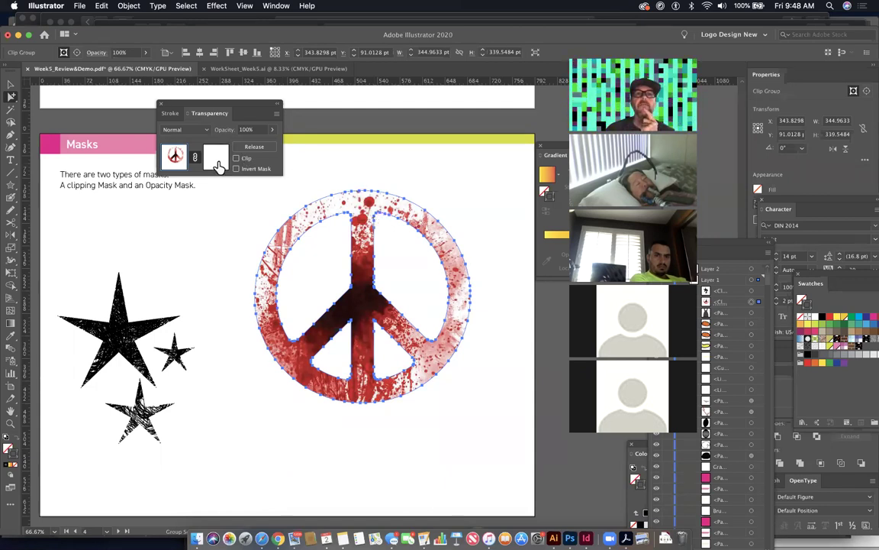
Step: Start editing the opacity mask and draw a rectangle about 384 by 395 pt around the whole peace sign
click(217, 158)
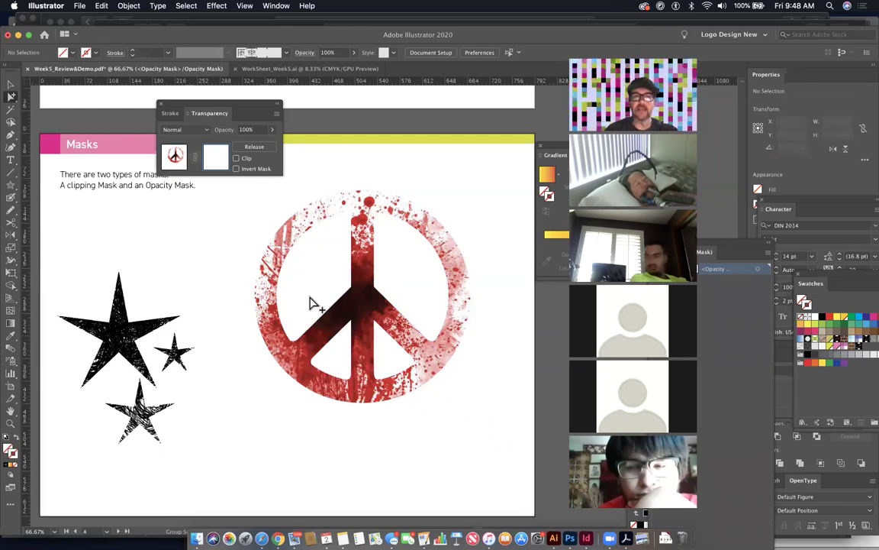
click(10, 164)
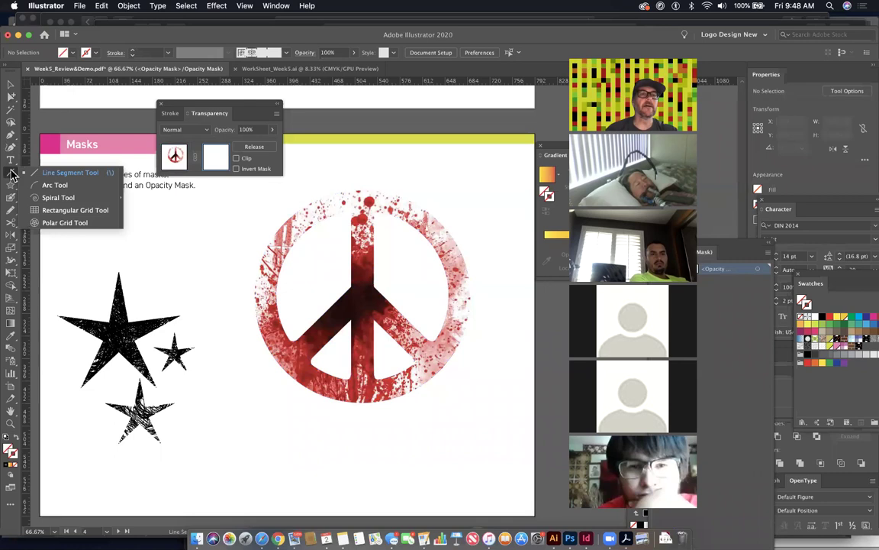
click(10, 185)
click(64, 185)
drag(245, 180, 486, 425)
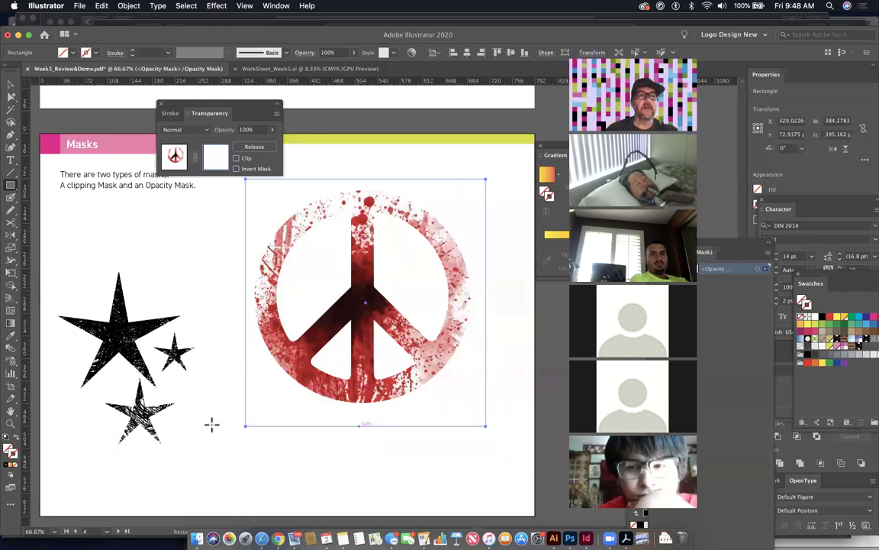
click(10, 468)
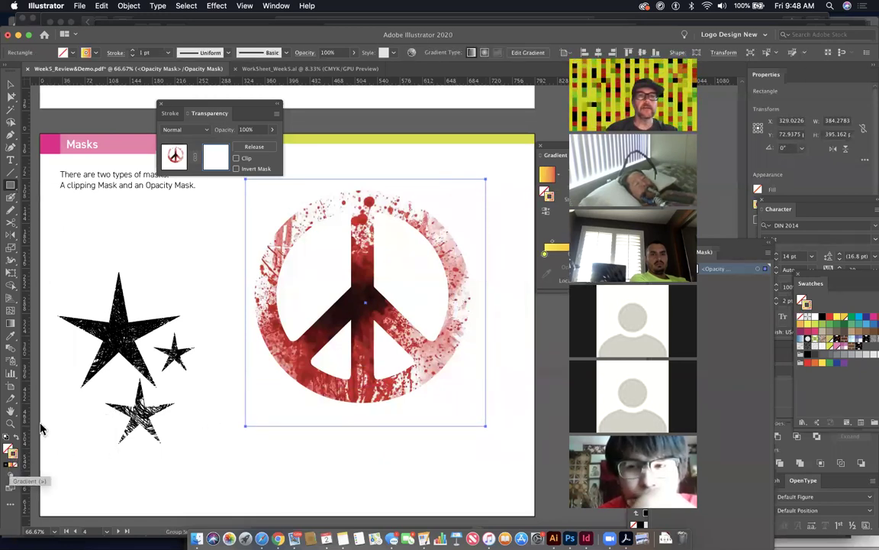
drag(832, 283, 281, 347)
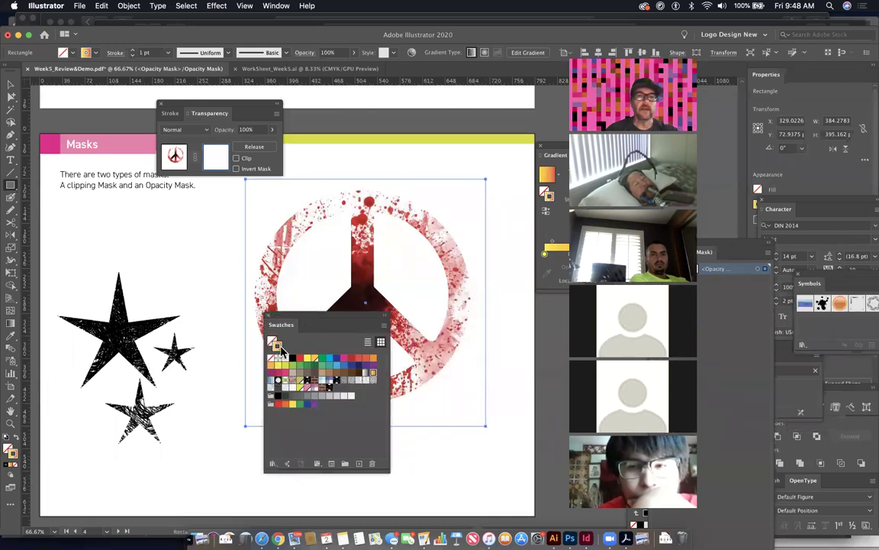
click(16, 466)
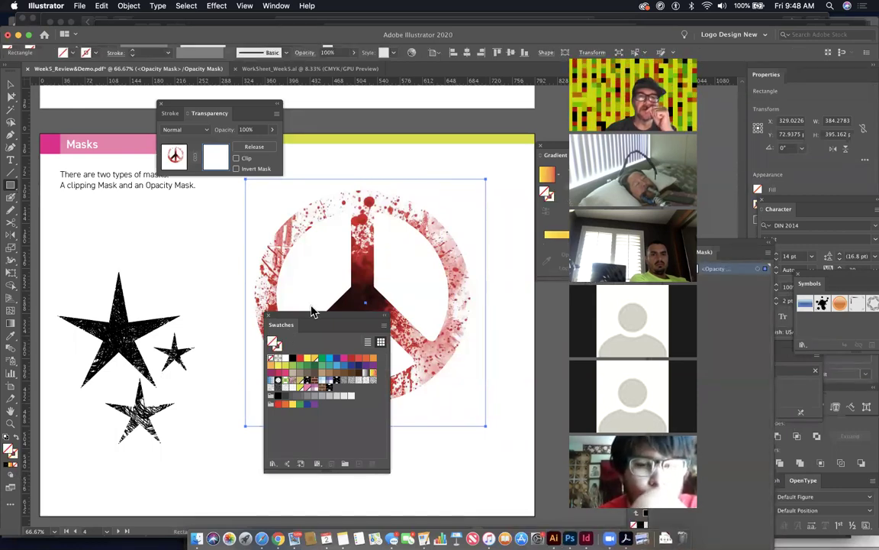
Step: Fill the mask rectangle with the white-to-black gradient swatch
drag(301, 321, 468, 196)
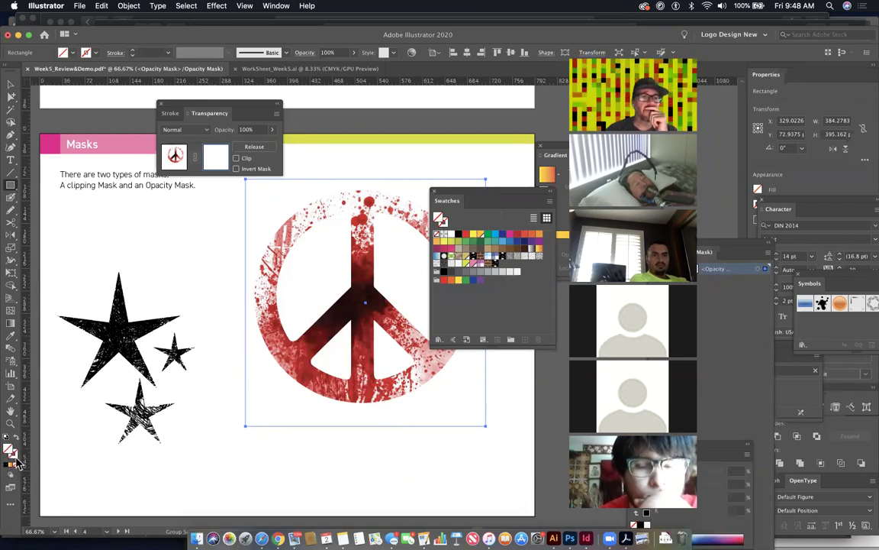
click(532, 249)
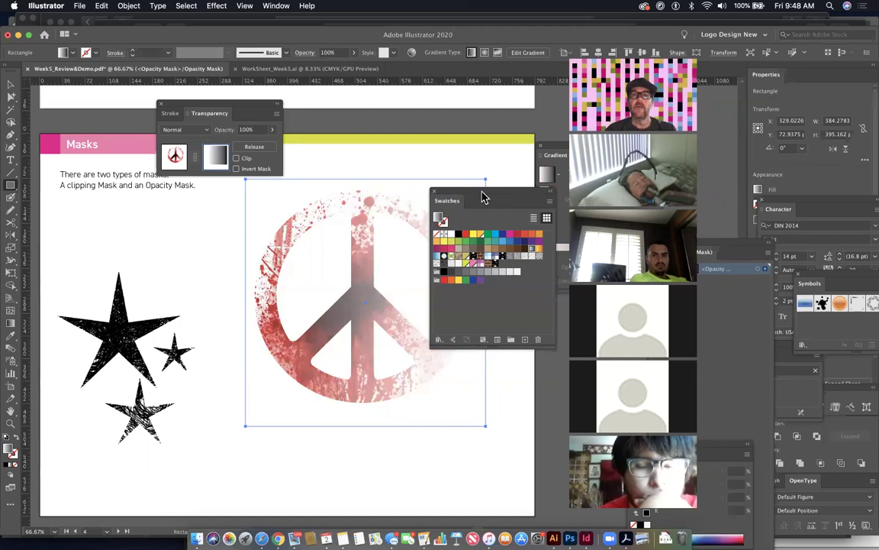
mouse_move(482, 195)
mouse_down()
mouse_move(548, 241)
mouse_move(560, 300)
mouse_up()
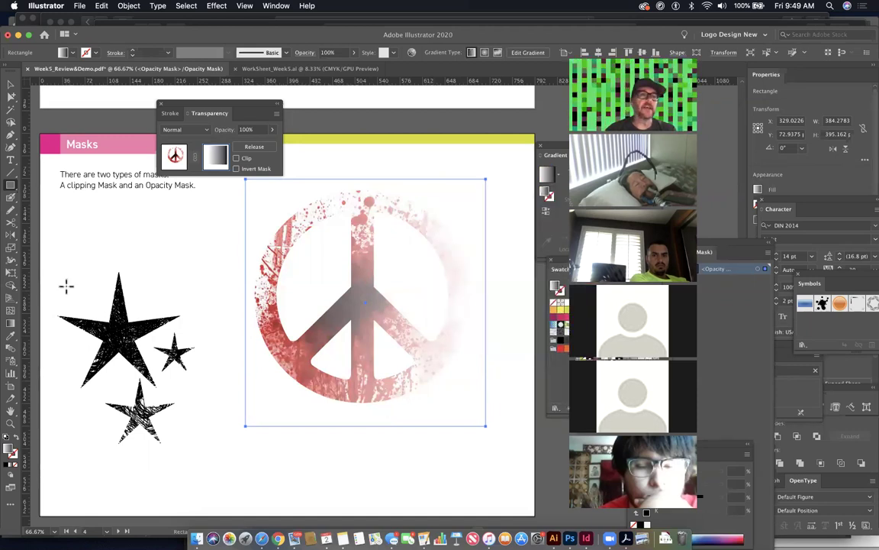
Step: Redraw the mask gradient from left to right across the middle of the peace sign and show the transparency grid
click(12, 330)
mouse_move(453, 276)
mouse_down()
mouse_move(326, 277)
mouse_move(474, 307)
mouse_up()
mouse_move(296, 264)
mouse_down()
mouse_move(449, 261)
mouse_move(417, 262)
mouse_up()
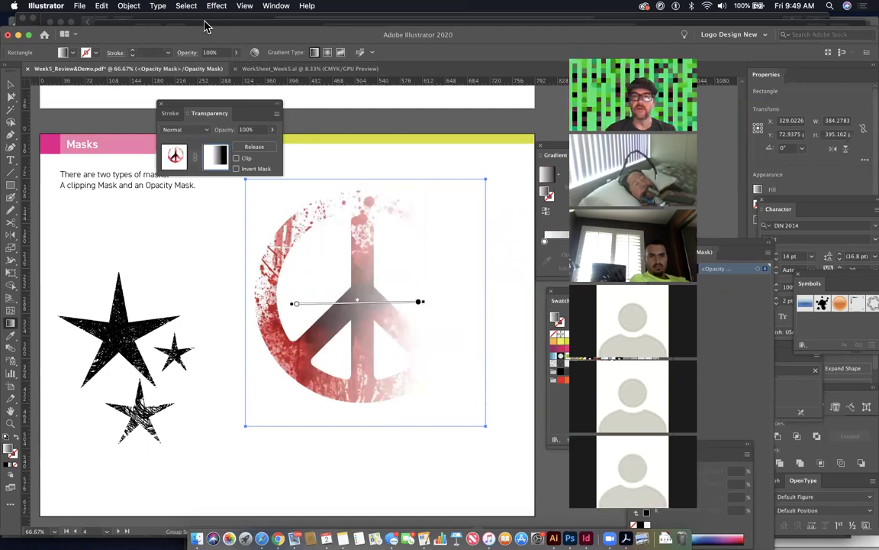
click(245, 6)
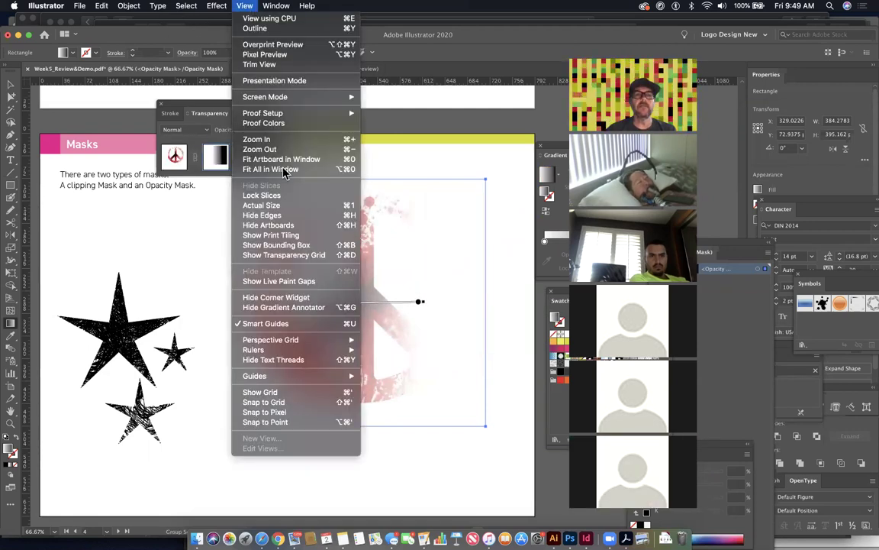
click(298, 255)
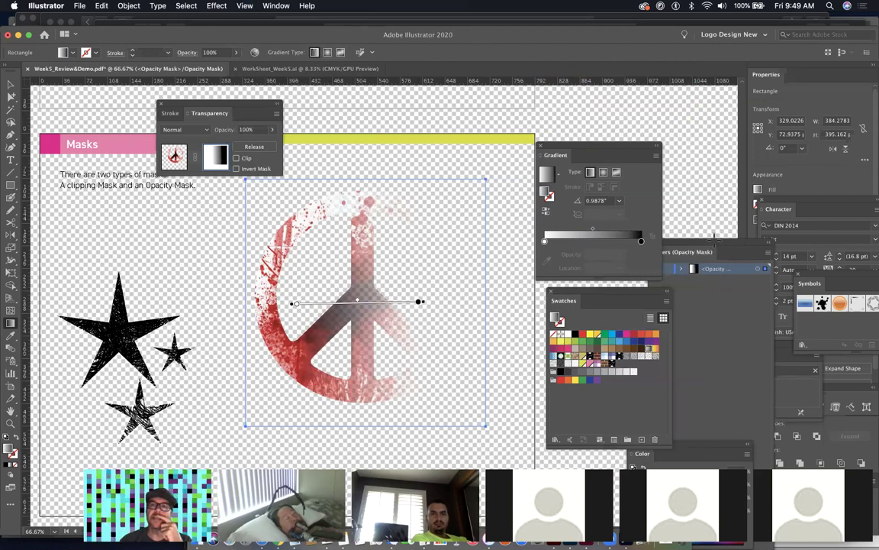
Step: Switch from the opacity mask to the artwork, collapse Layer 1 and return to editing the mask
drag(720, 245, 768, 174)
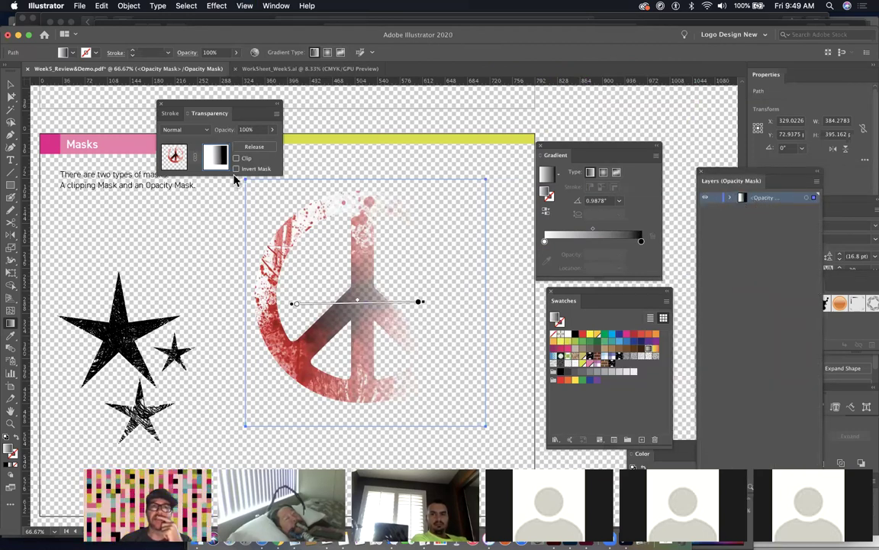
click(176, 157)
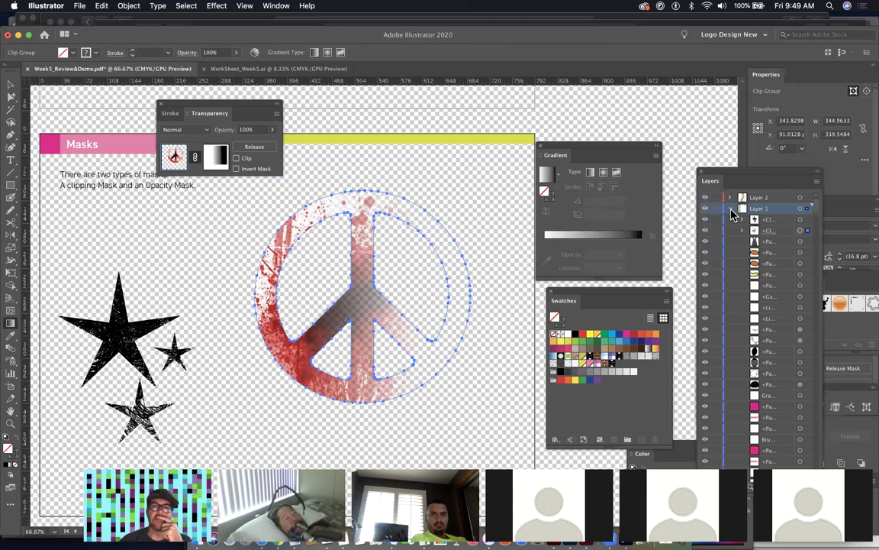
click(731, 210)
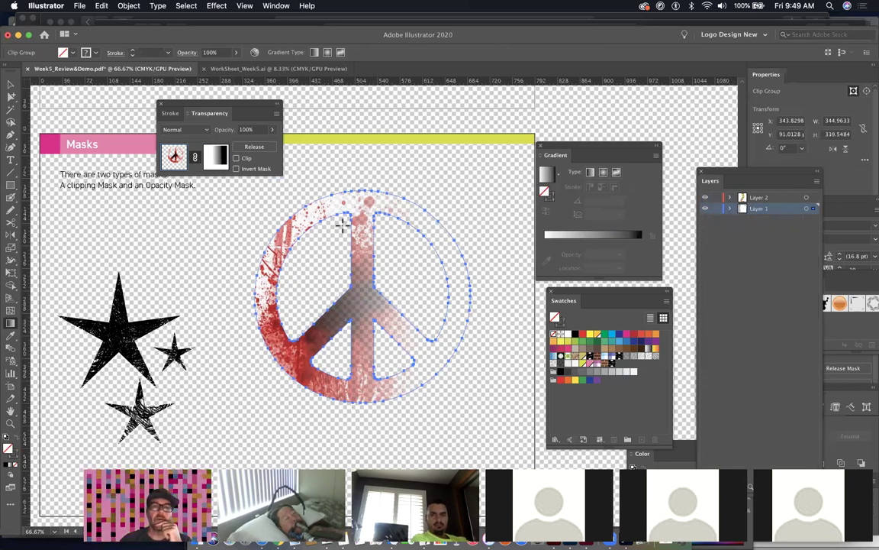
click(216, 162)
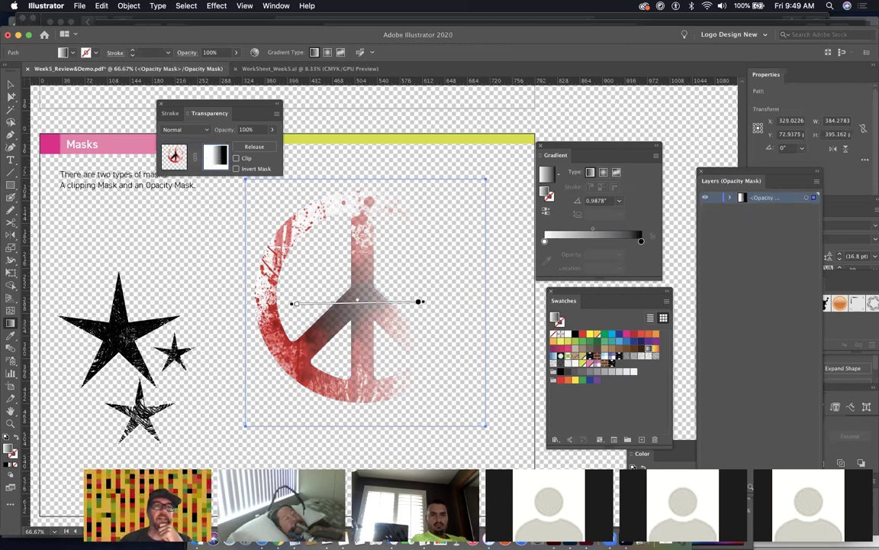
Step: Move the mask's gradient rectangle about 33 pt left and 12 pt up with the Group Selection tool
click(10, 99)
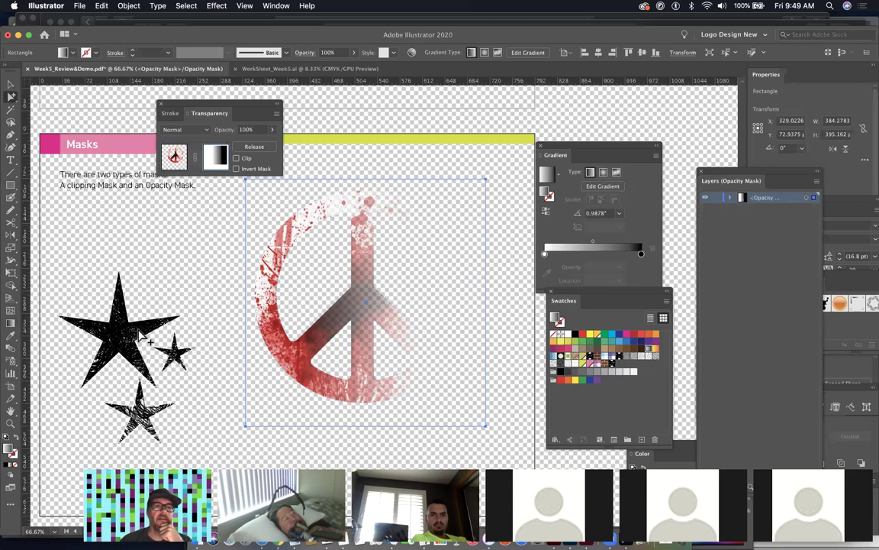
click(140, 334)
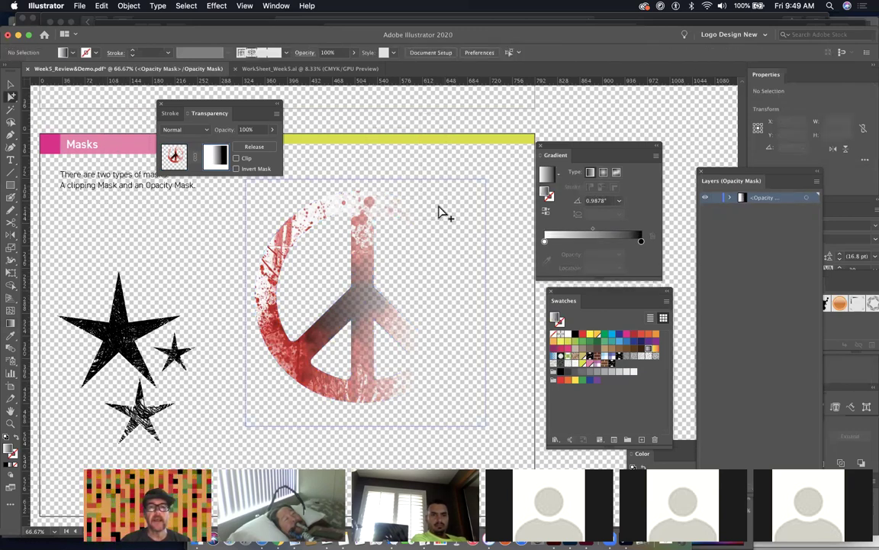
click(217, 158)
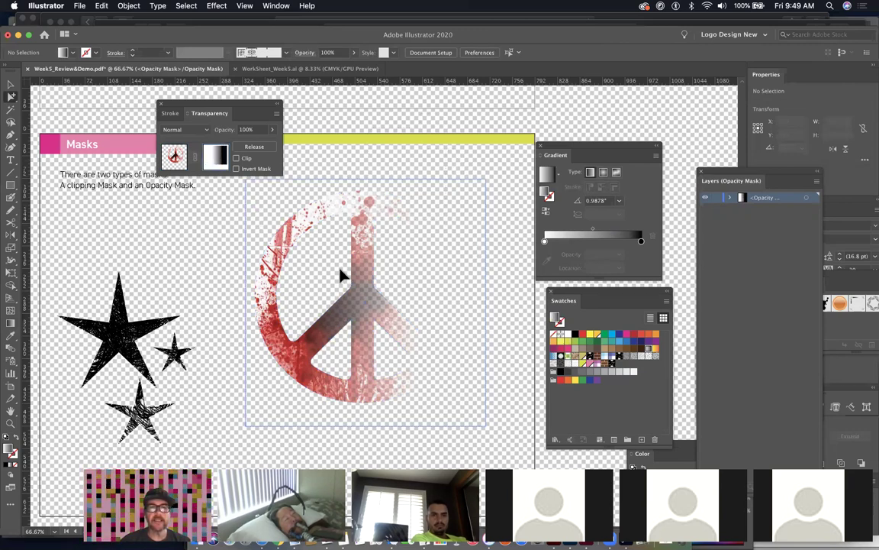
drag(371, 298, 354, 291)
drag(288, 221, 229, 178)
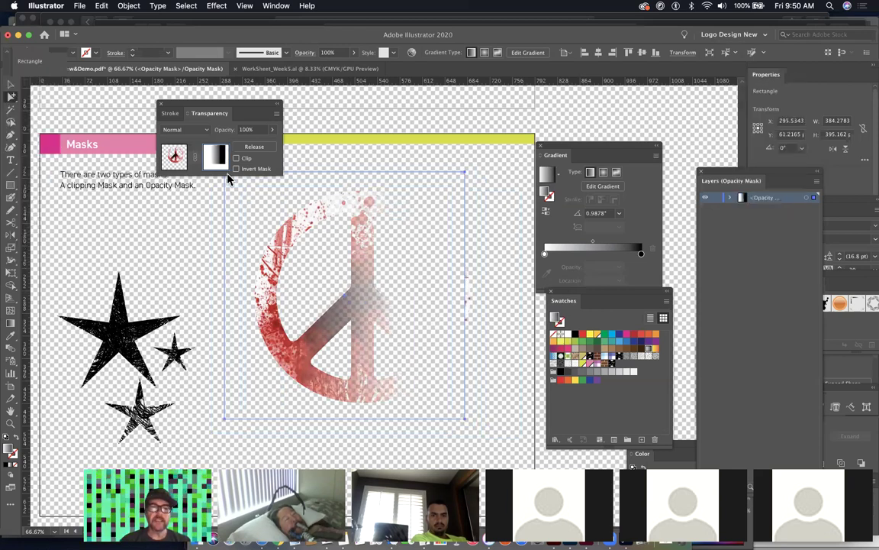
Step: Display the opacity mask on its own and redraw its gradient at about 98°, from white near the lower edge to black in the upper part
alt+click(214, 162)
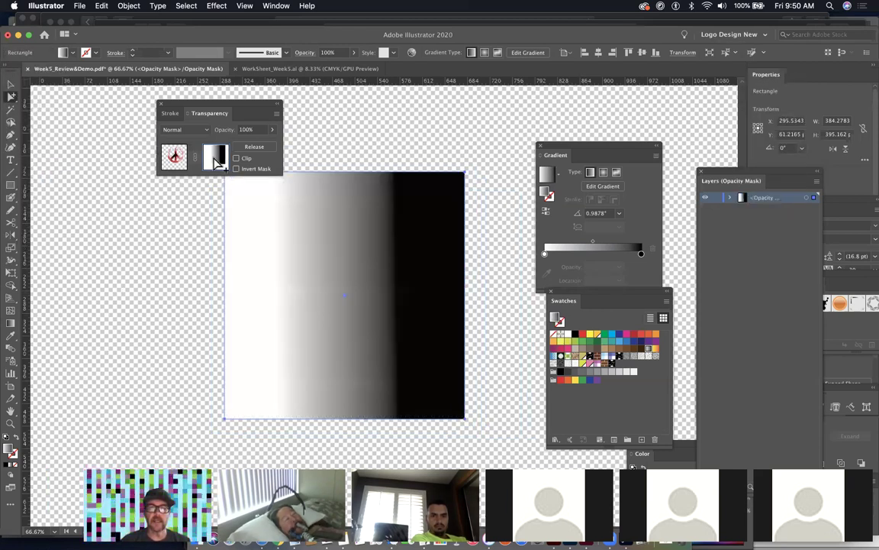
click(11, 294)
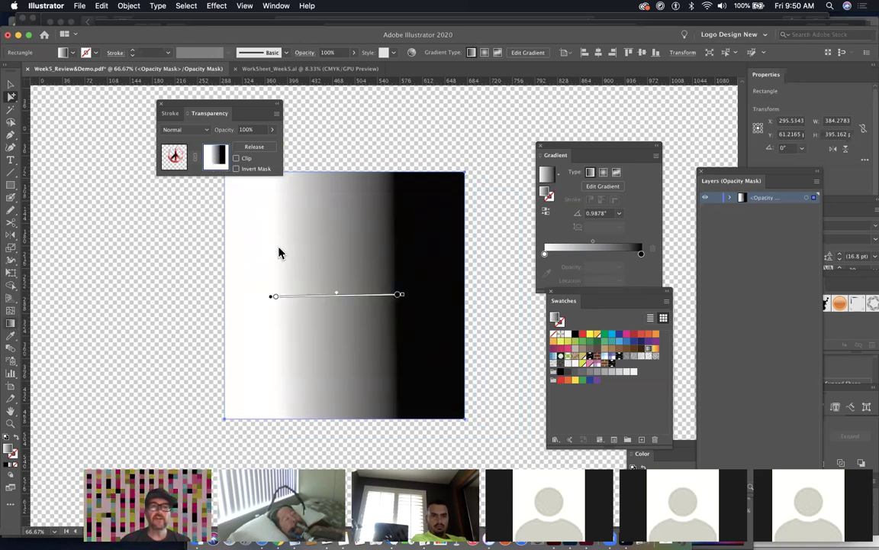
drag(330, 232, 363, 374)
right_click(388, 309)
click(392, 384)
drag(379, 391, 358, 187)
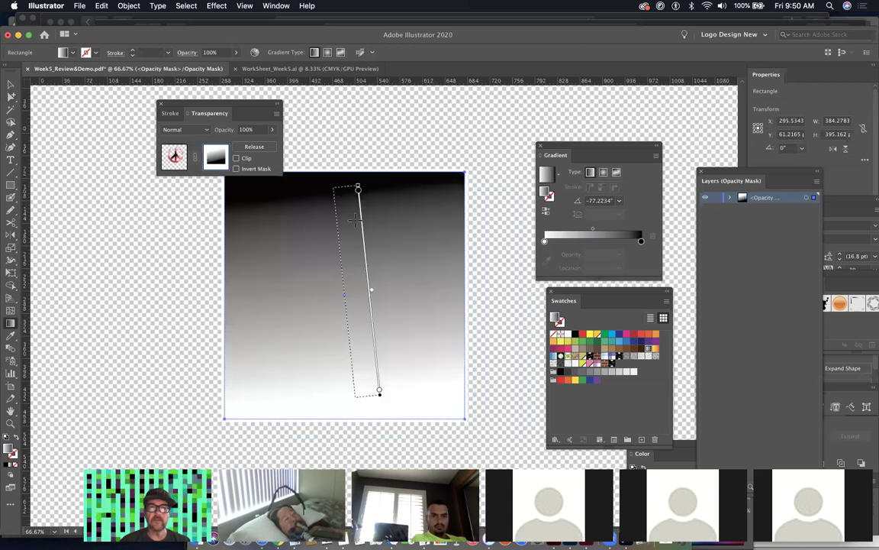
drag(353, 229, 359, 393)
Step: Draw a rectangle about 72 by 80 pt right of the mask's centre, fill it black, and return to the artwork
key(v)
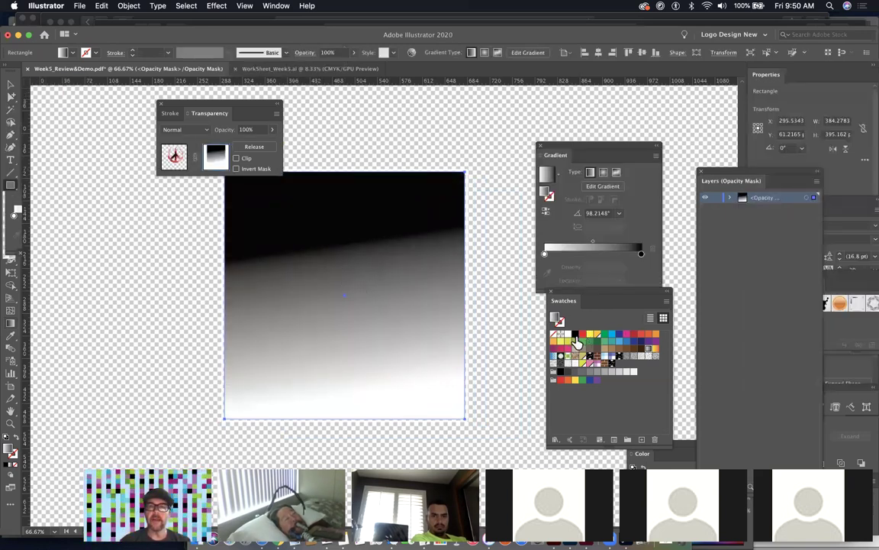
click(575, 337)
key(super+z)
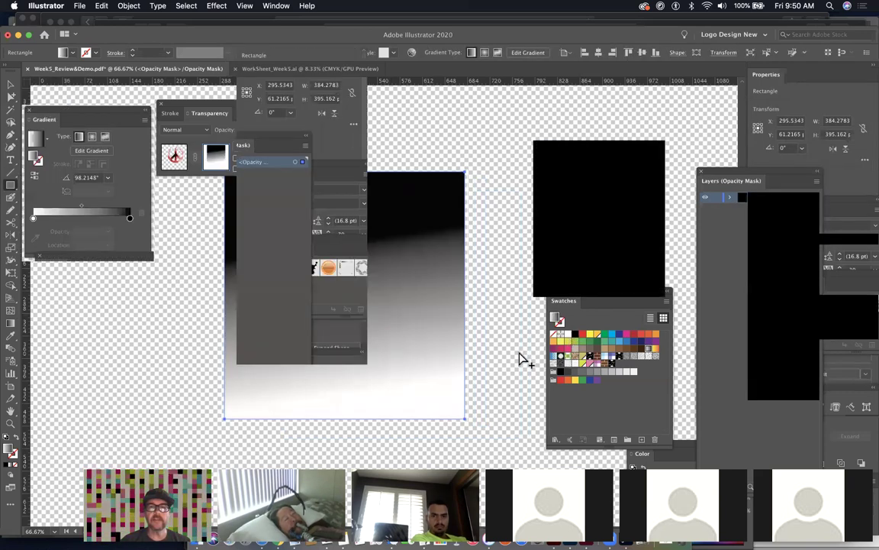
drag(369, 261, 413, 310)
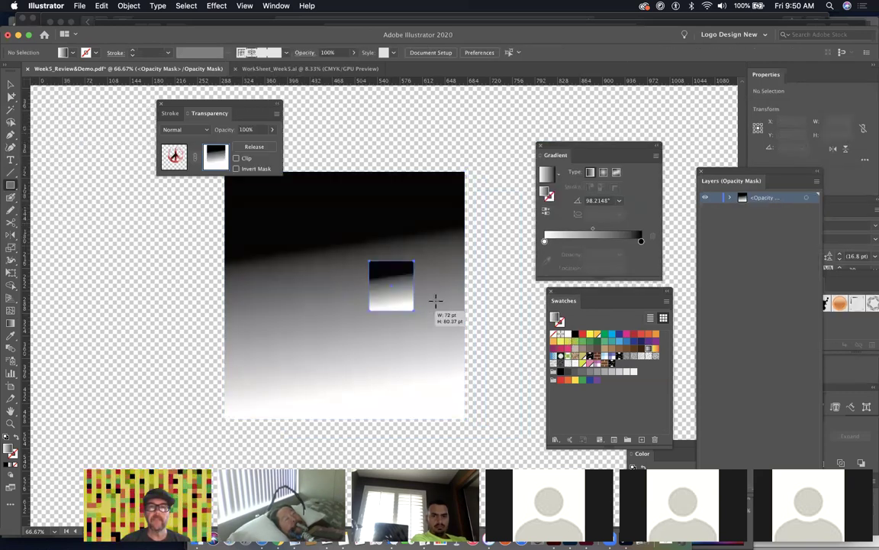
click(570, 336)
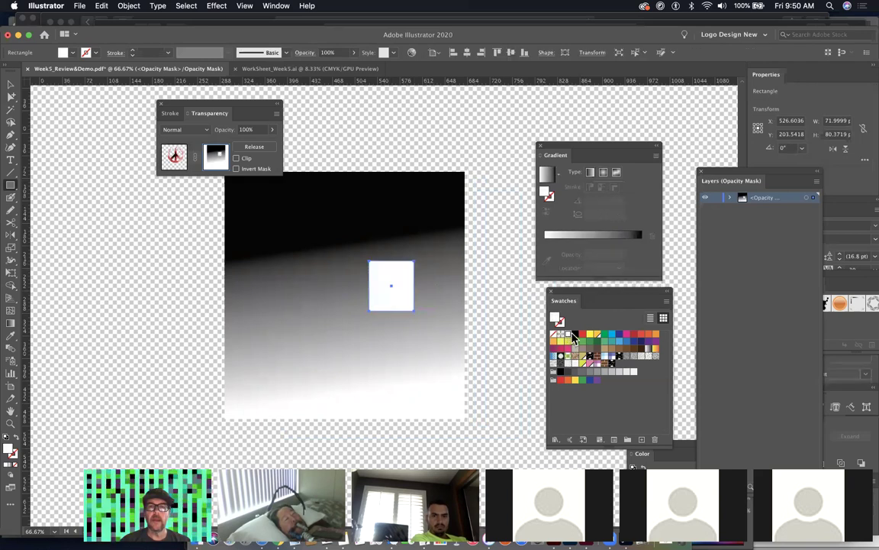
click(576, 336)
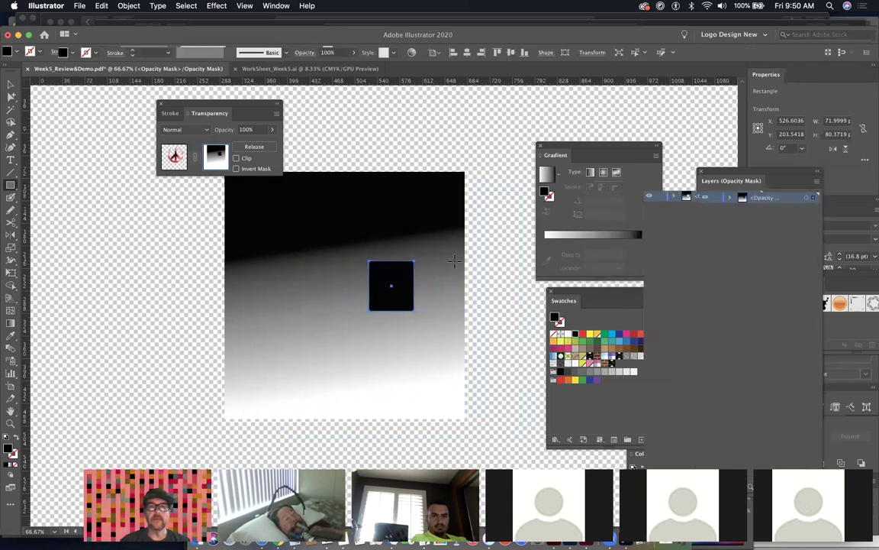
click(174, 160)
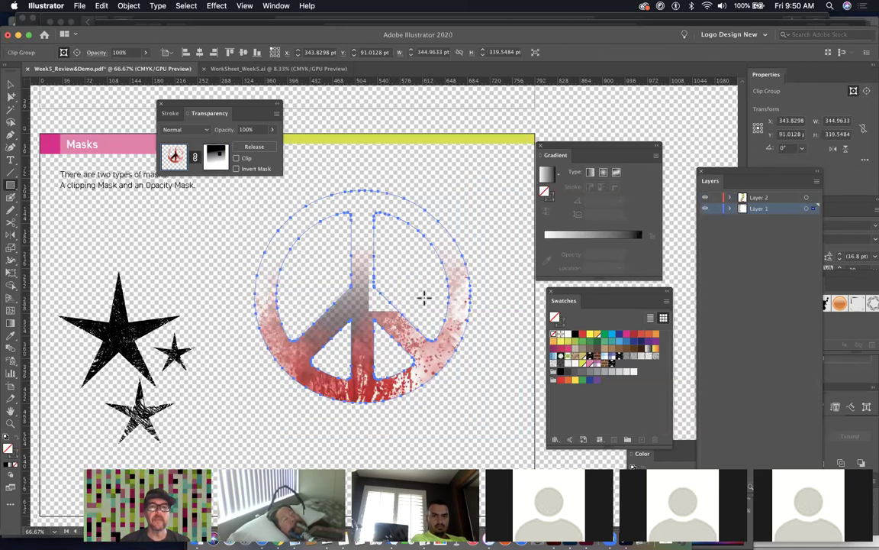
Step: Inspect the peace sign's opacity mask on its own, then return to the artwork
key(super+z)
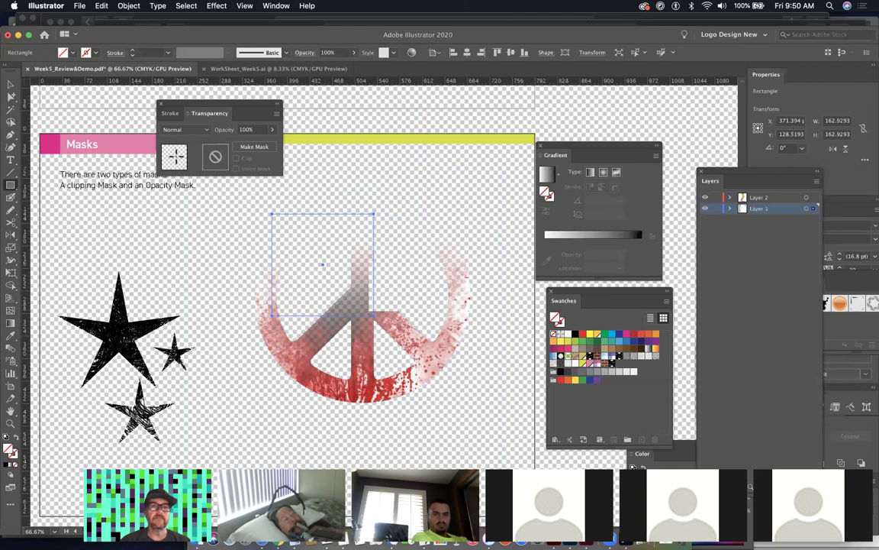
key(super+shift+z)
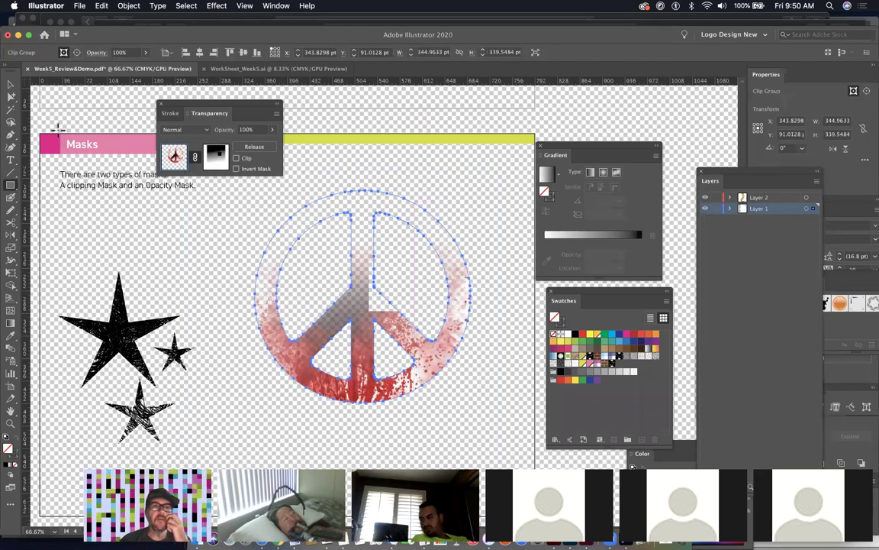
click(11, 95)
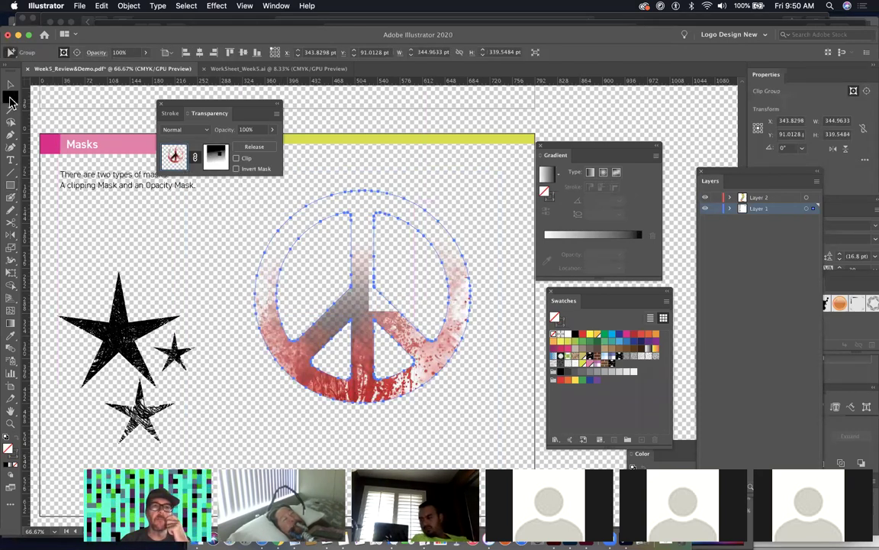
click(215, 157)
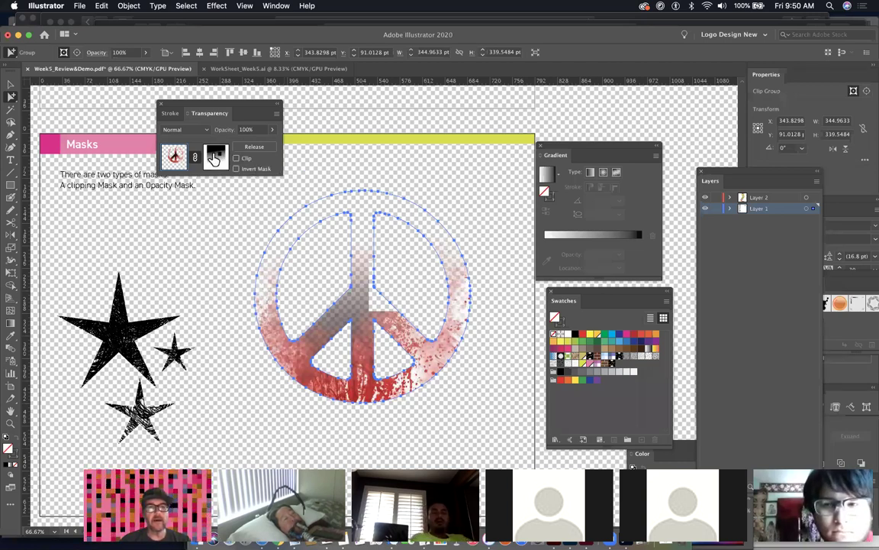
alt+click(214, 157)
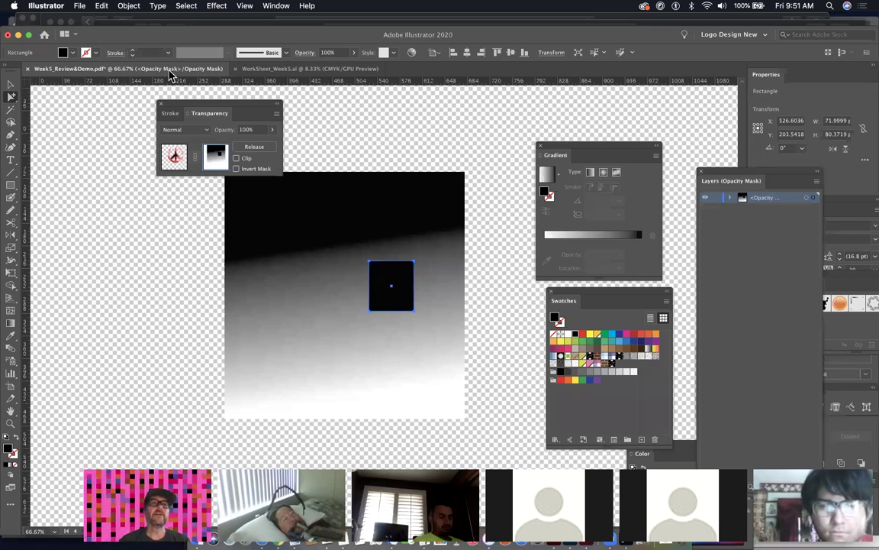
click(174, 158)
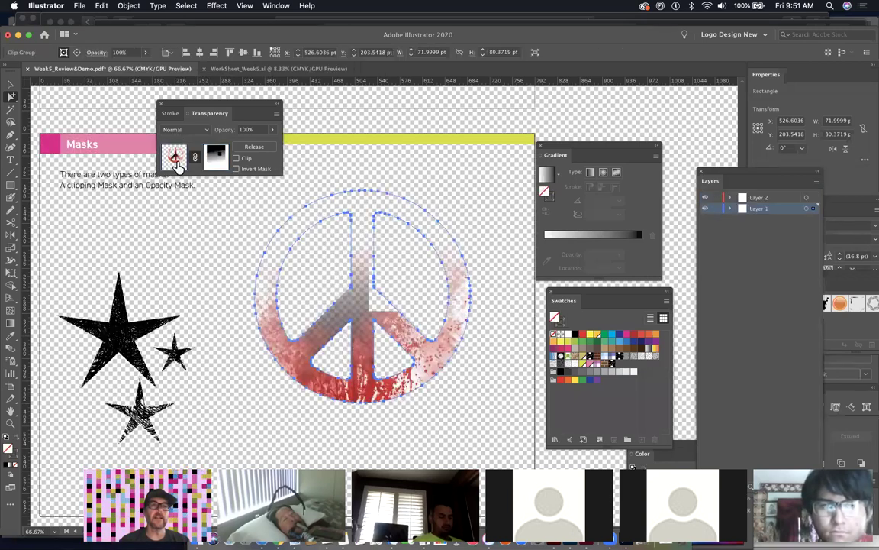
Step: Hide the transparency grid and move the Transparency panel away from the Masks heading
click(244, 6)
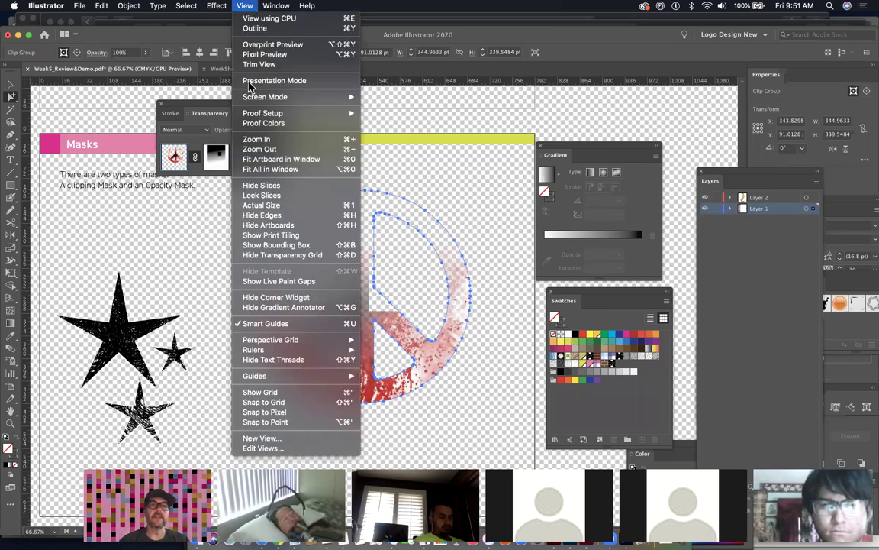
click(303, 256)
drag(234, 108, 508, 148)
Step: Examine the masked stars and the faded peace sign on the Masks artboard and compare it with the neighbouring artboards
key(super+minus)
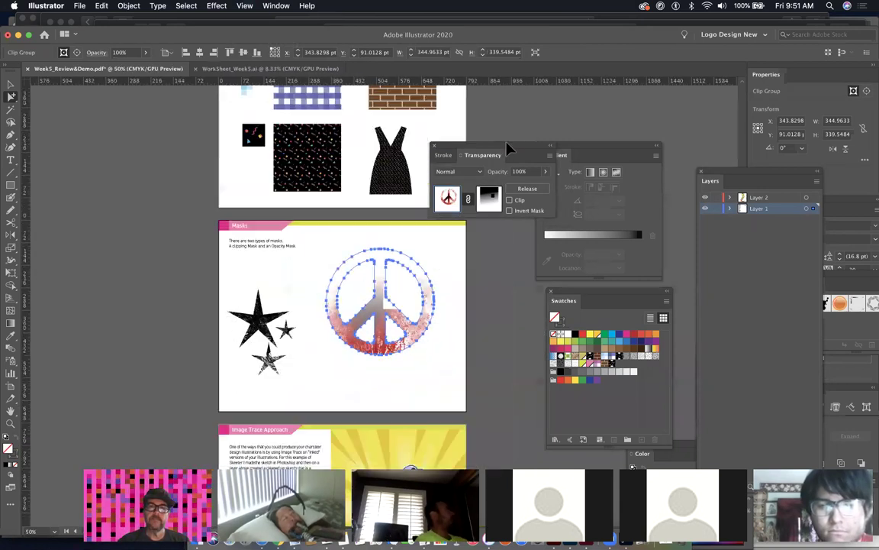
key(super+minus)
key(super+minus)
scroll(379, 296, up, 3)
scroll(379, 296, right, 3)
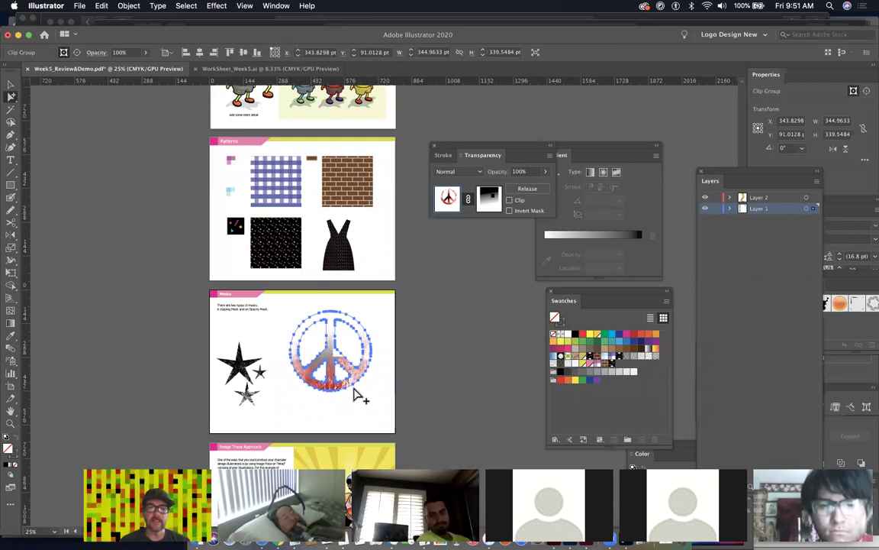
scroll(354, 395, down, 2)
scroll(354, 395, left, 2)
key(super+equal)
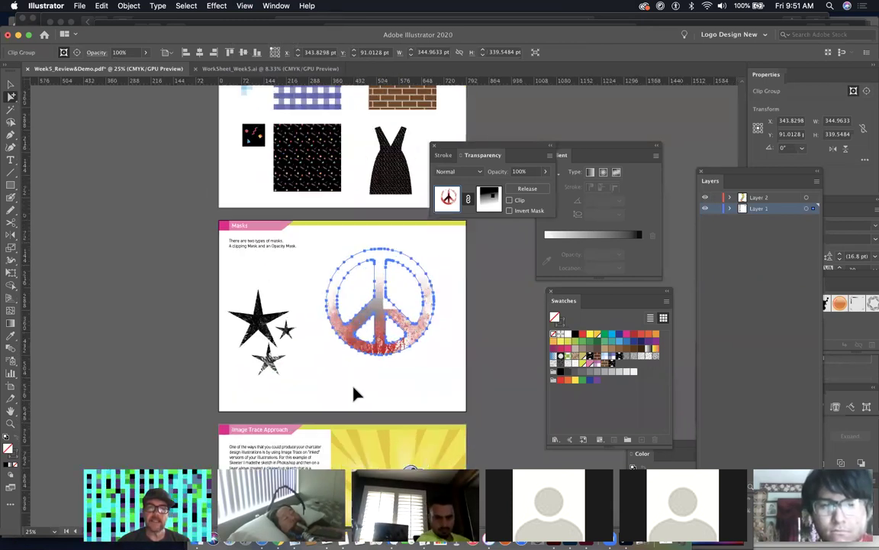
key(super+equal)
key(super+equal)
drag(400, 325, 457, 302)
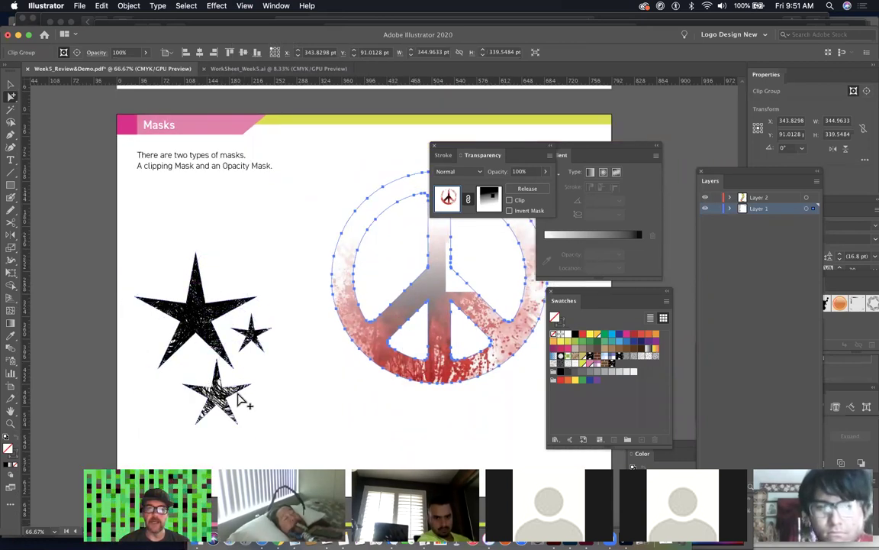
drag(398, 350, 295, 328)
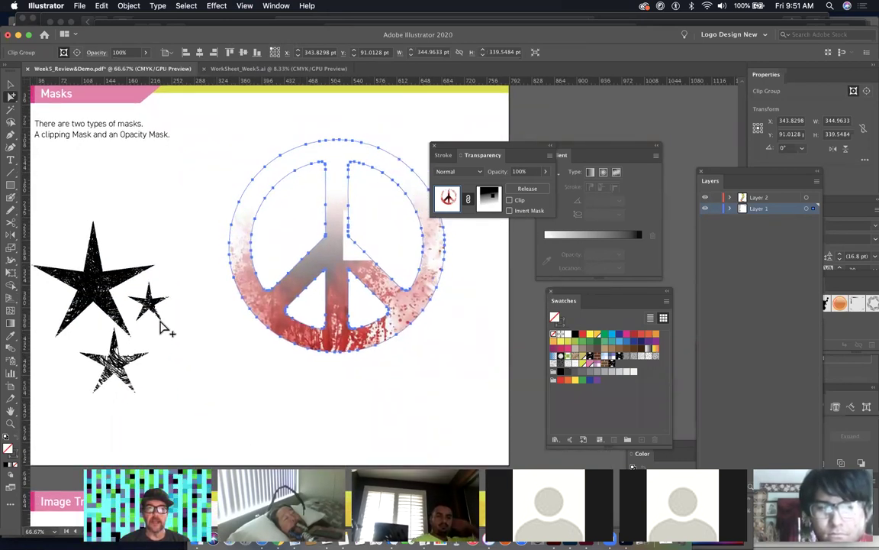
scroll(358, 318, left, 3)
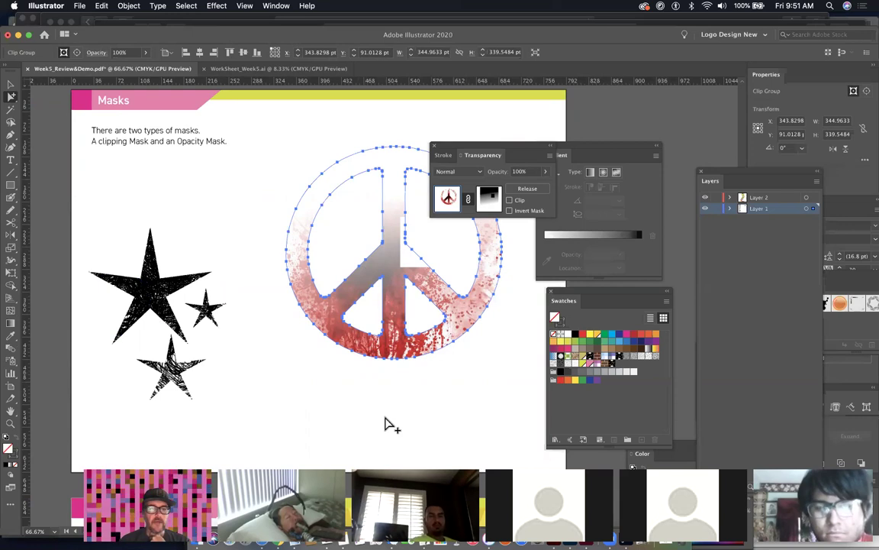
Step: Go to the Image Trace Approach artboard, clear the Stroke and Transparency panel off the illustration, and select the yellow background rectangle
scroll(386, 425, down, 3)
scroll(385, 424, right, 2)
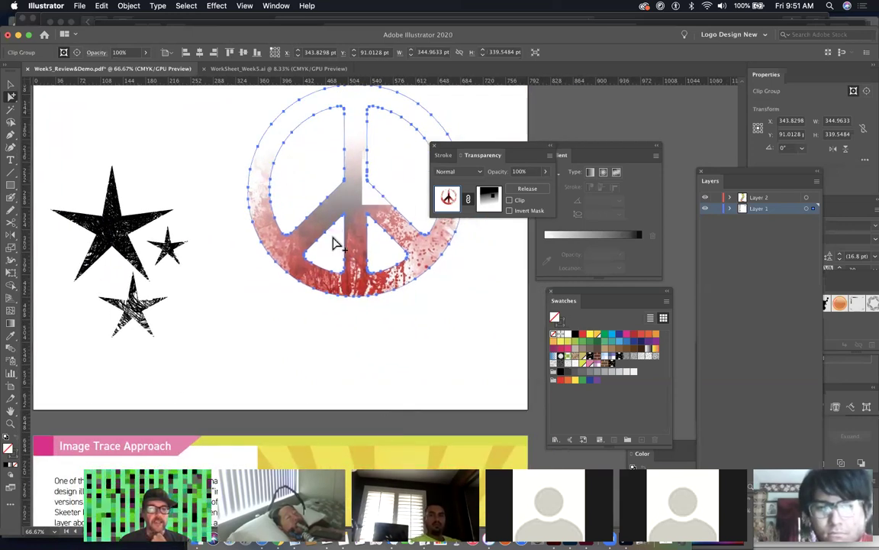
scroll(367, 338, down, 10)
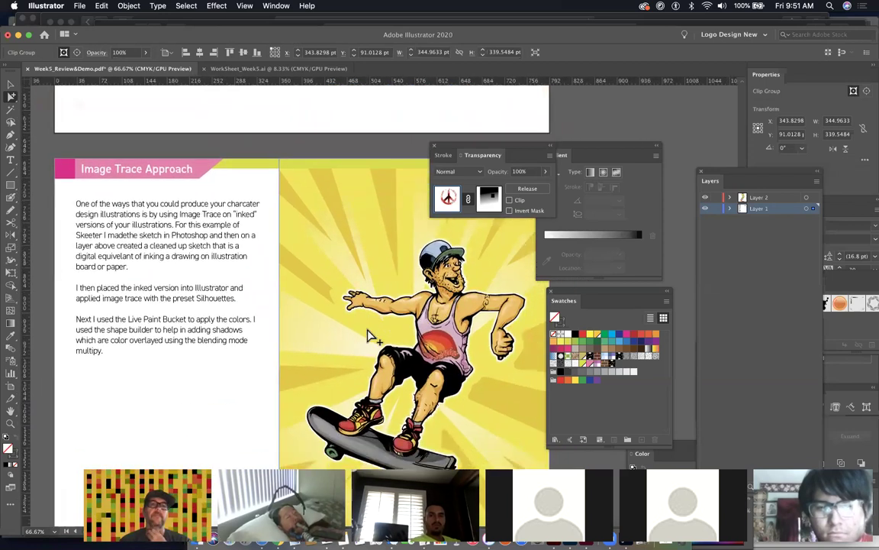
scroll(367, 336, down, 1)
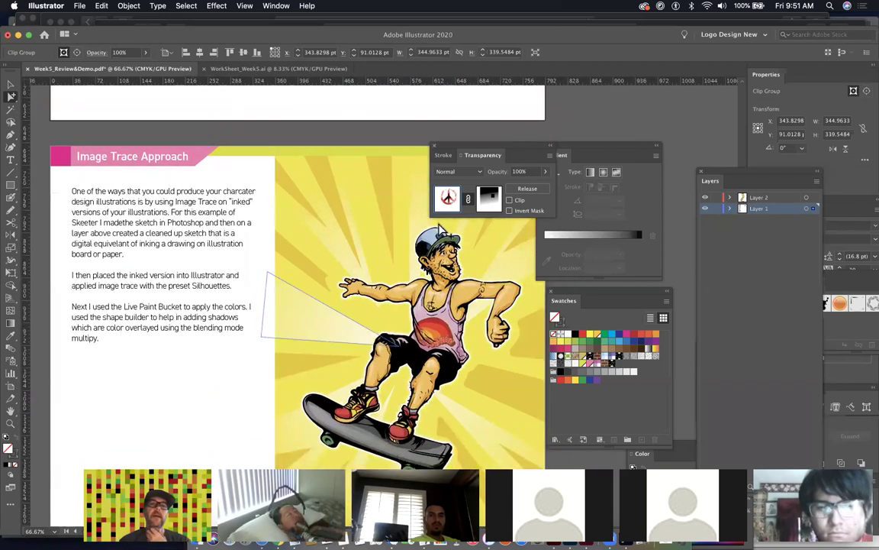
click(449, 155)
mouse_move(450, 151)
mouse_down()
mouse_move(558, 136)
mouse_move(592, 118)
mouse_up()
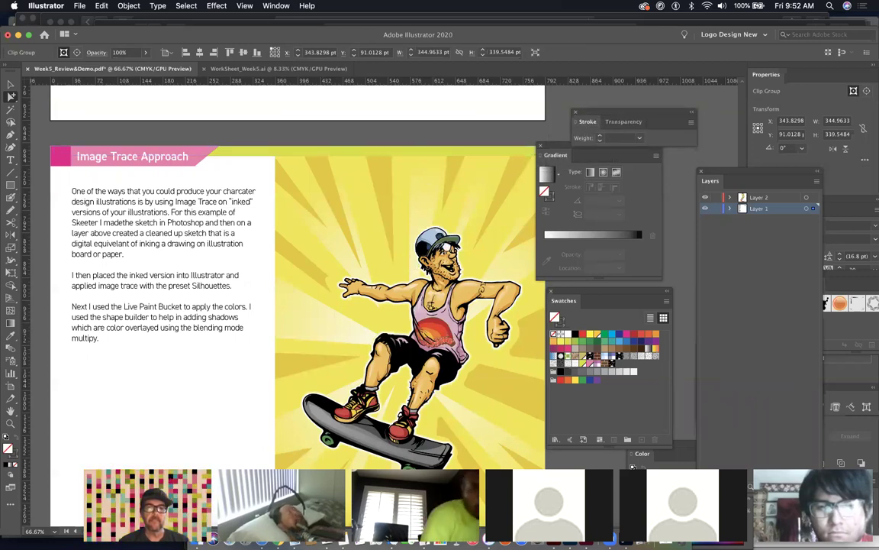
scroll(446, 246, down, 3)
click(451, 284)
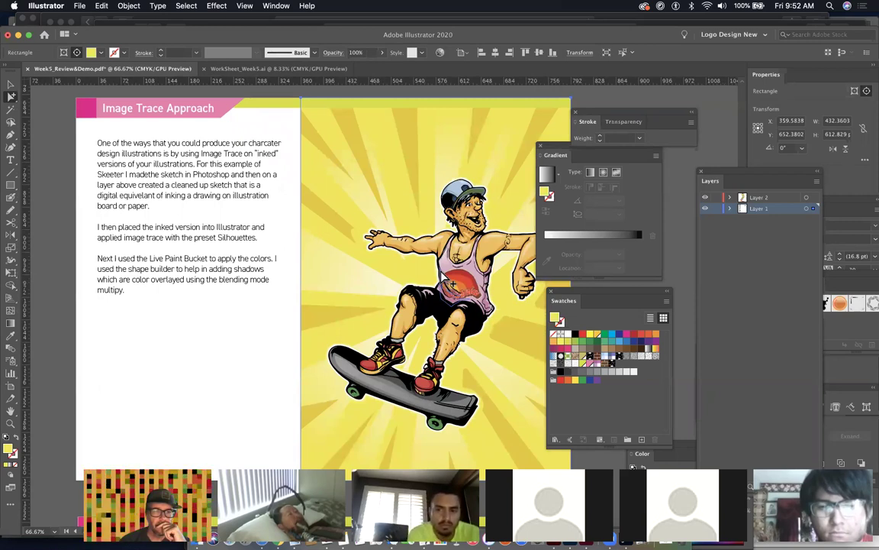
Step: Look back at the stars and peace sign on the Masks artboard, then return to the Image Trace Approach artboard
scroll(453, 283, up, 10)
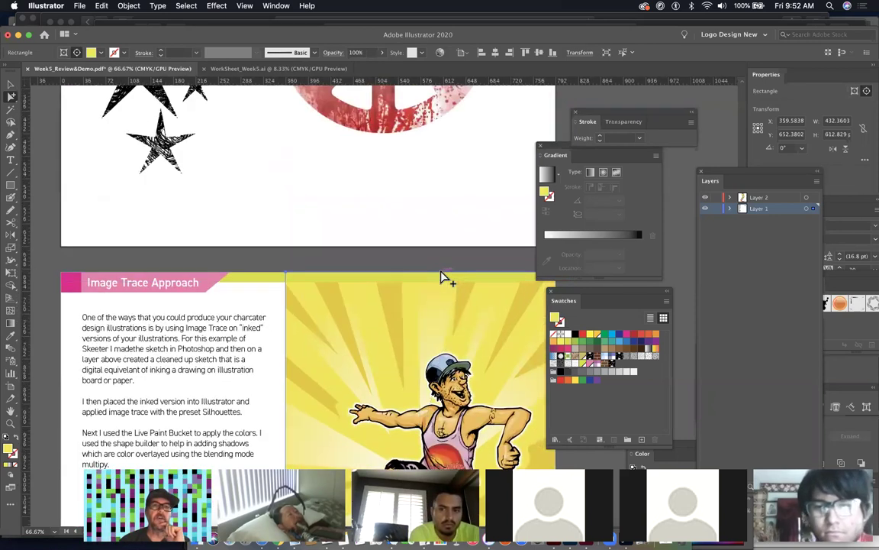
drag(210, 296, 258, 277)
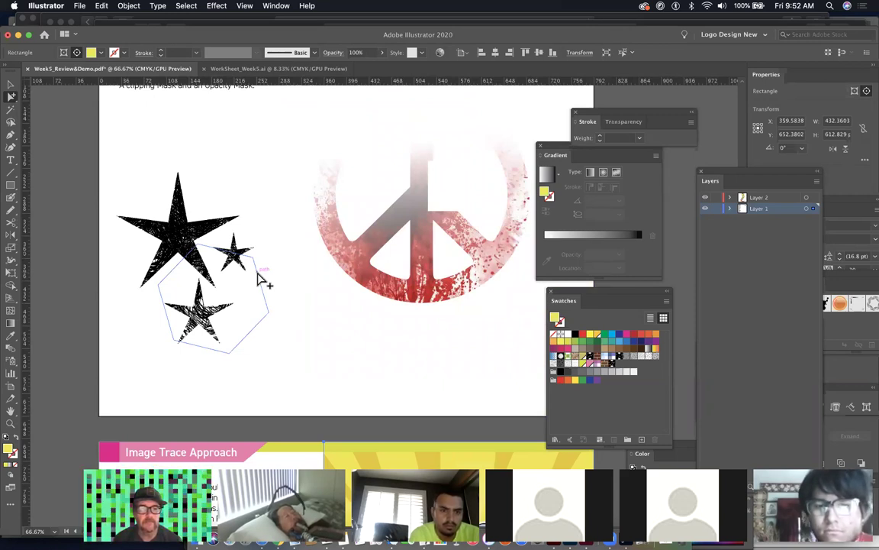
drag(259, 279, 264, 261)
key(super+z)
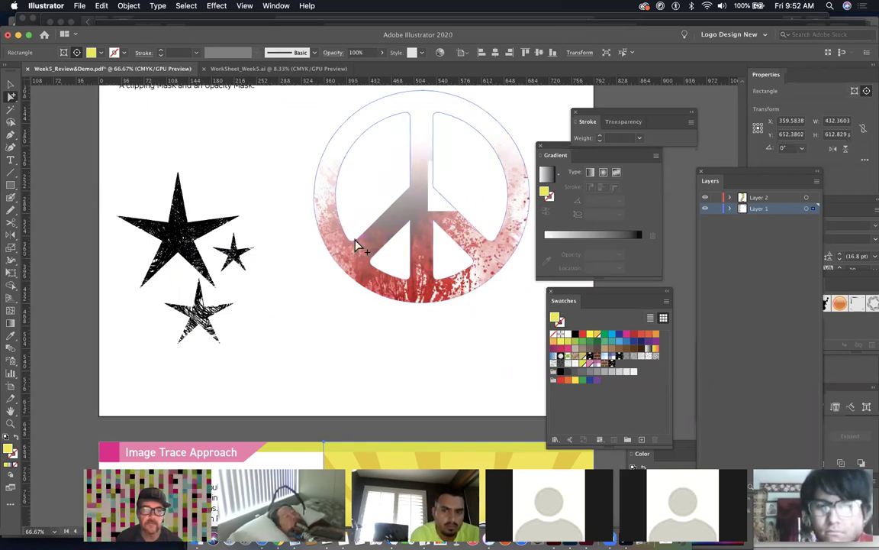
scroll(386, 377, down, 5)
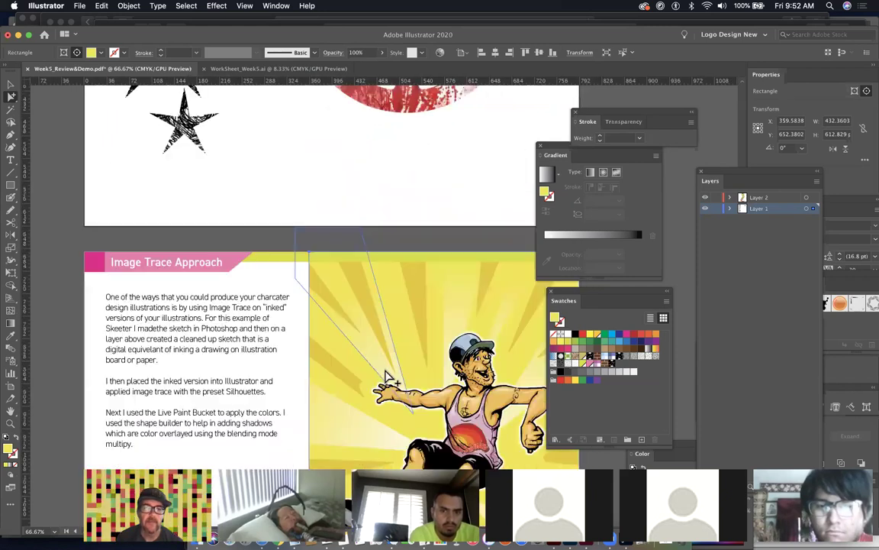
scroll(386, 377, down, 4)
scroll(367, 412, right, 2)
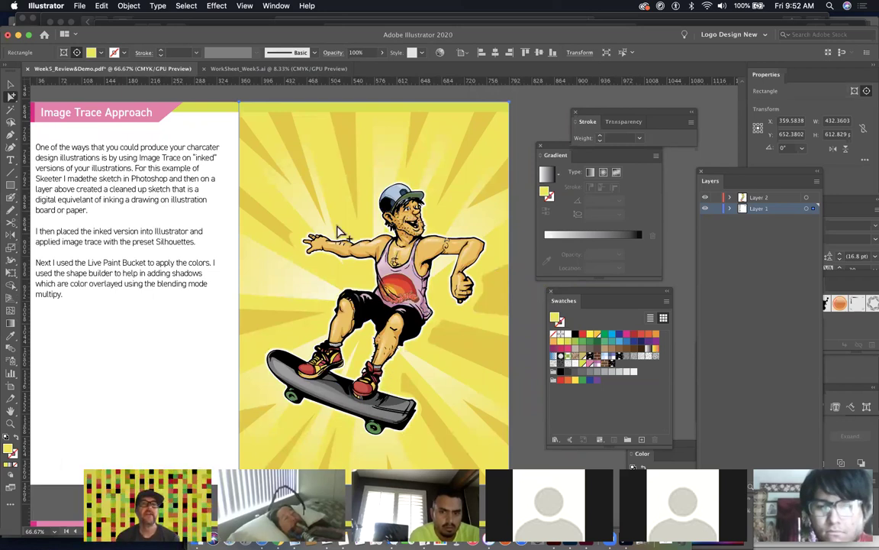
Step: Move the Gradient and Swatches panels off the skateboarder illustration
scroll(343, 231, left, 5)
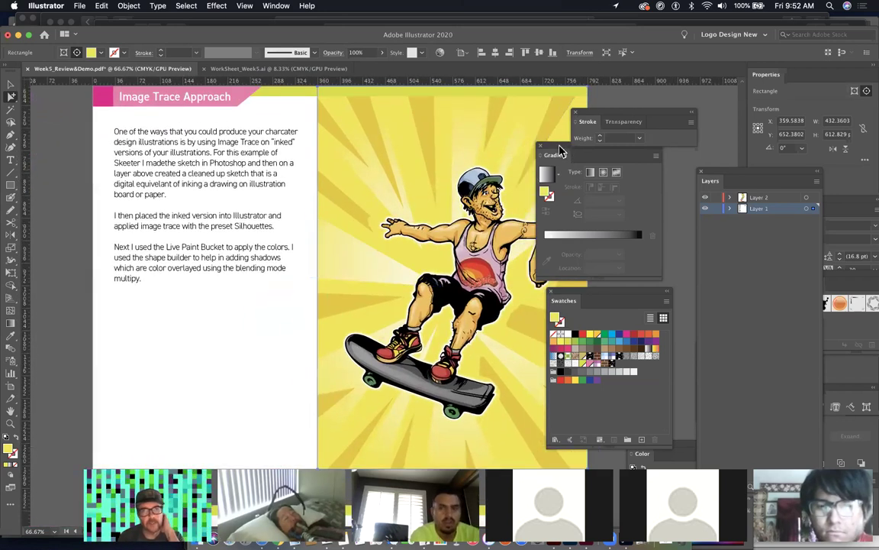
drag(565, 155, 647, 214)
drag(574, 290, 673, 302)
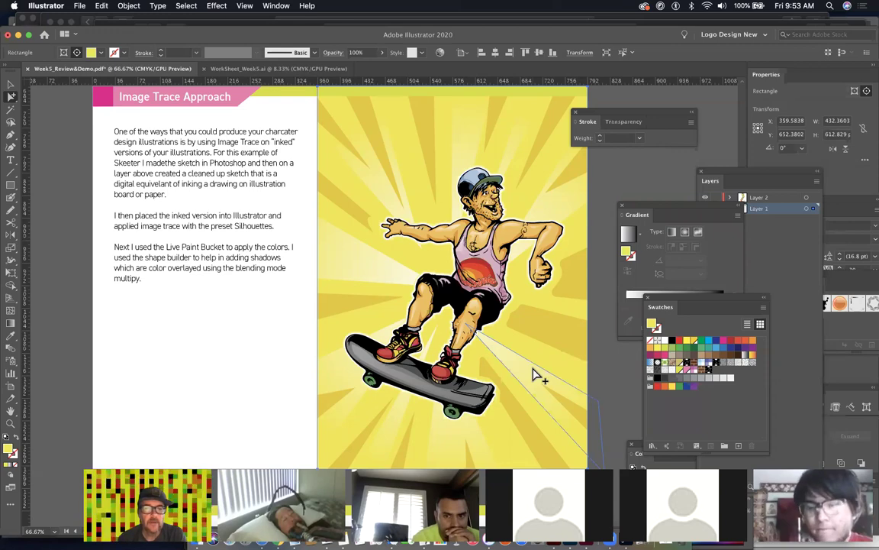
Step: Review the Creating dimension, Helping Students, pattern and Masks artboards, then return to the skateboarder on the Image Trace Approach artboard
scroll(535, 374, up, 20)
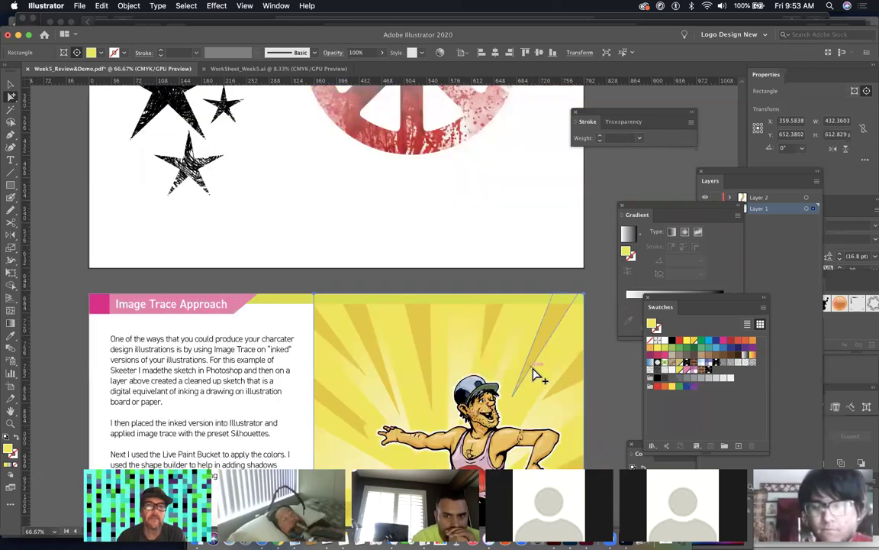
scroll(534, 374, down, 5)
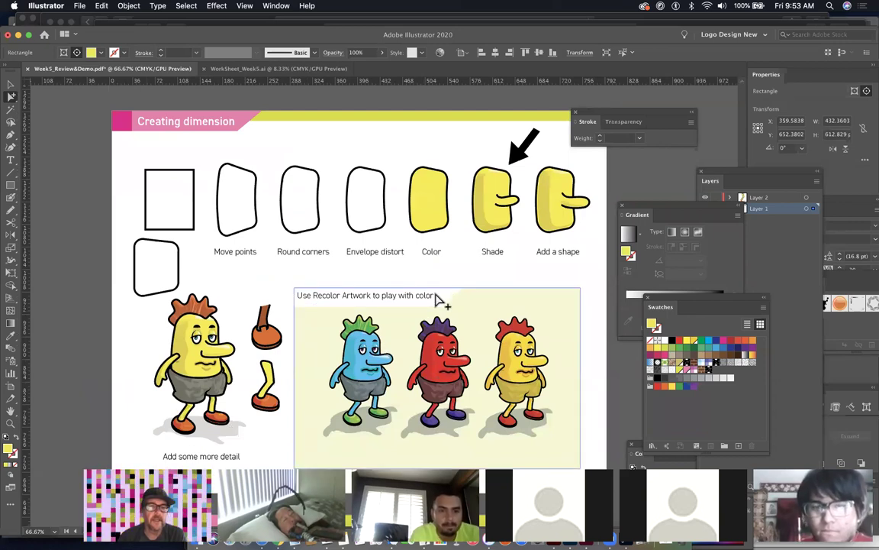
scroll(439, 300, up, 18)
scroll(439, 300, down, 15)
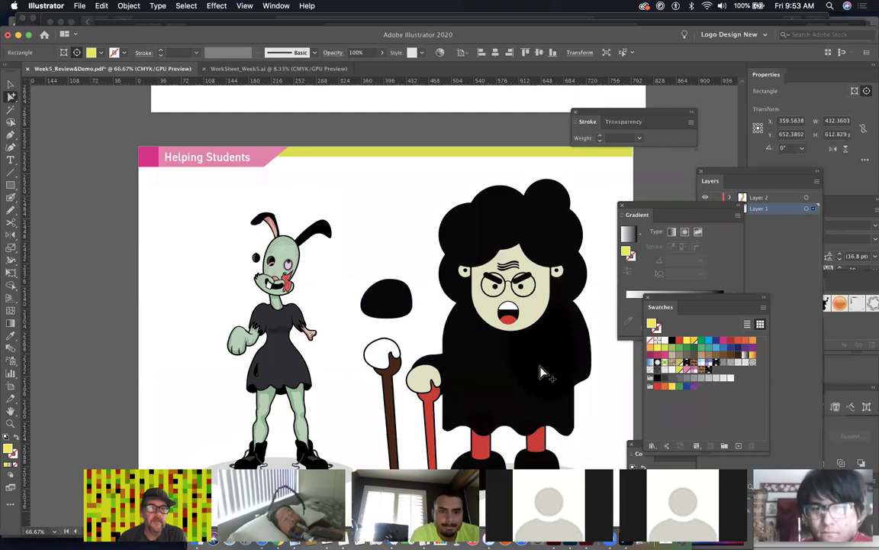
scroll(543, 373, down, 20)
scroll(543, 372, down, 20)
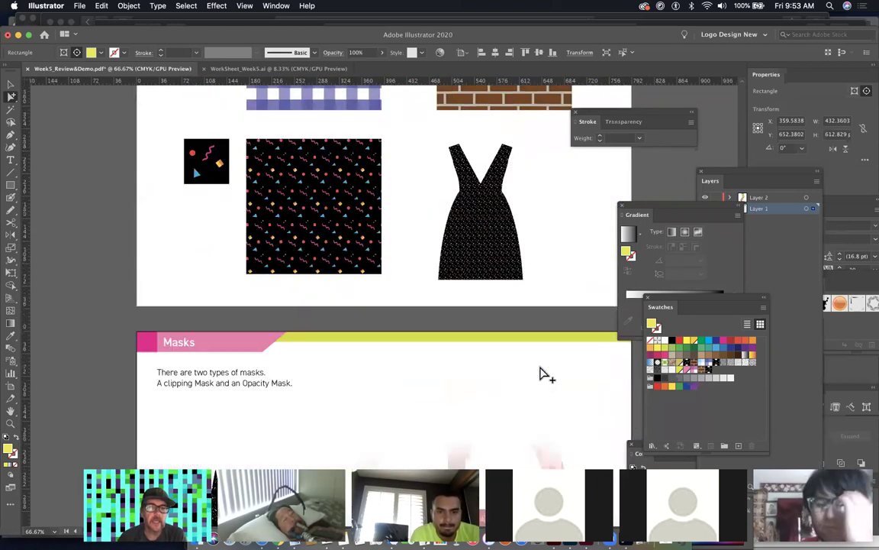
scroll(541, 374, down, 5)
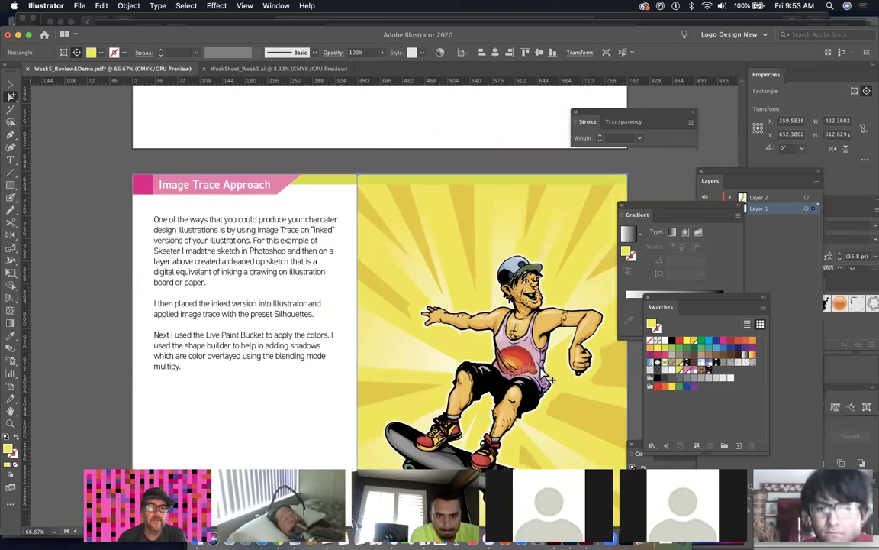
scroll(538, 371, right, 3)
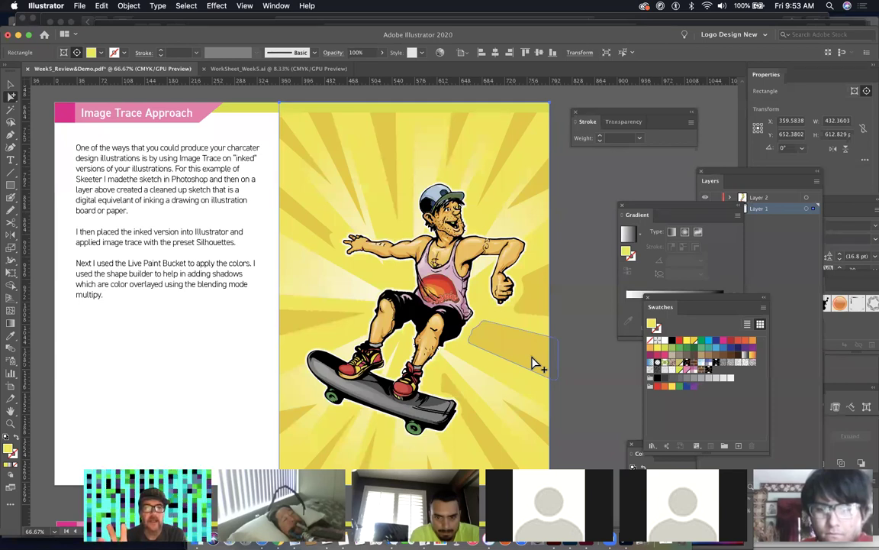
drag(532, 363, 534, 334)
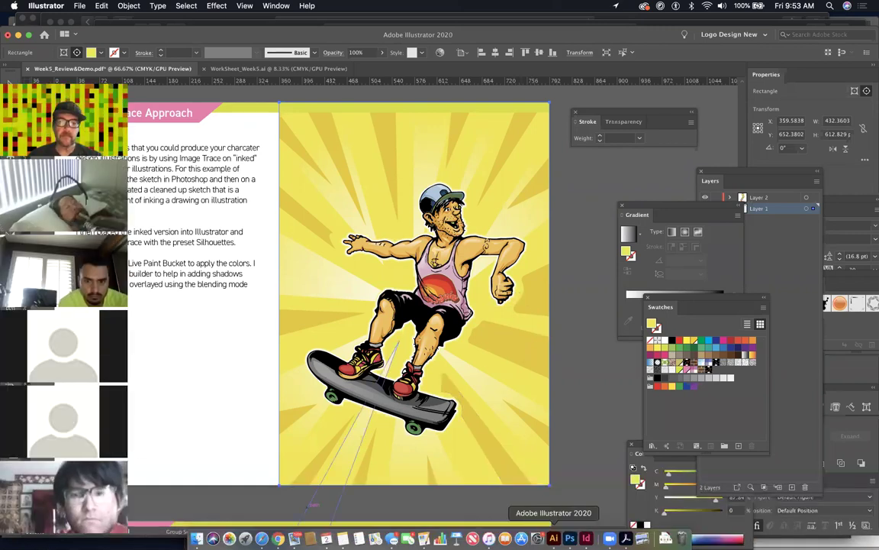
Step: Switch to Photoshop, choose the Brush tool and hide Layers 2, 3 and 4 to leave the blue rough sketch
click(569, 538)
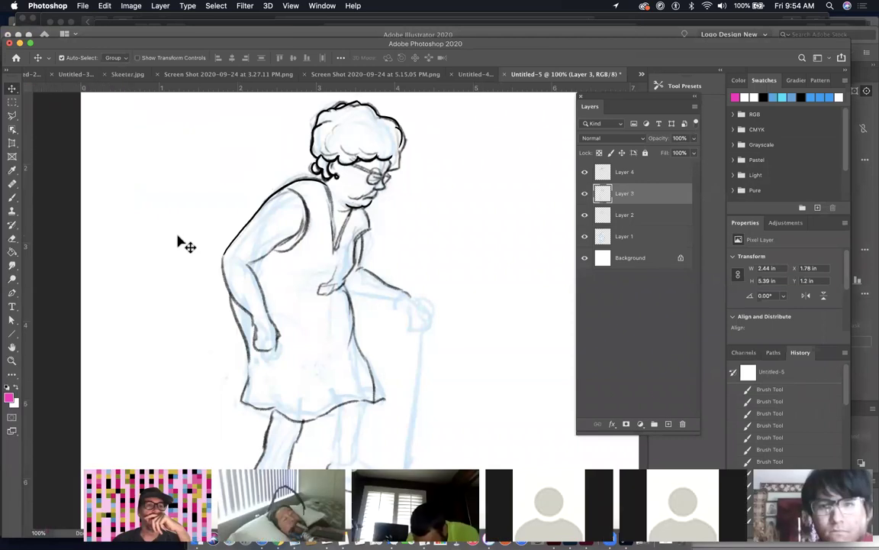
click(12, 199)
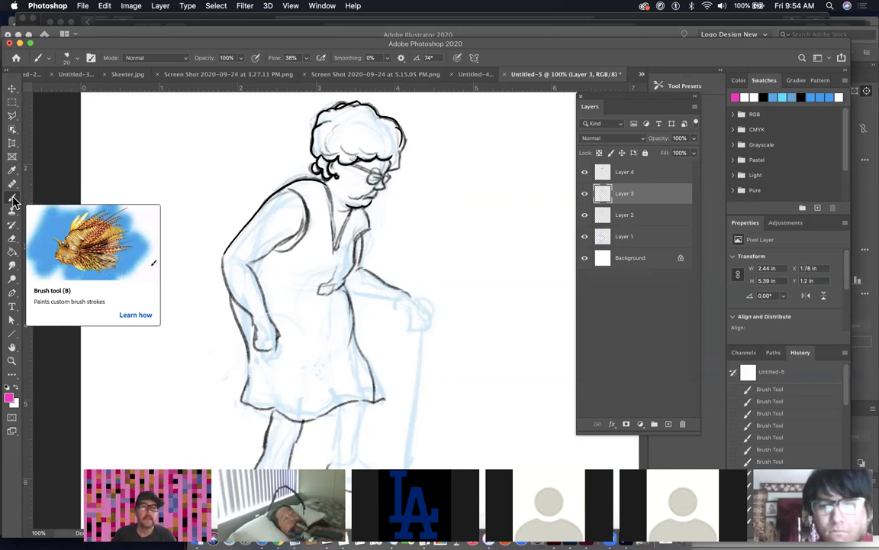
scroll(114, 197, right, 5)
scroll(204, 196, down, 10)
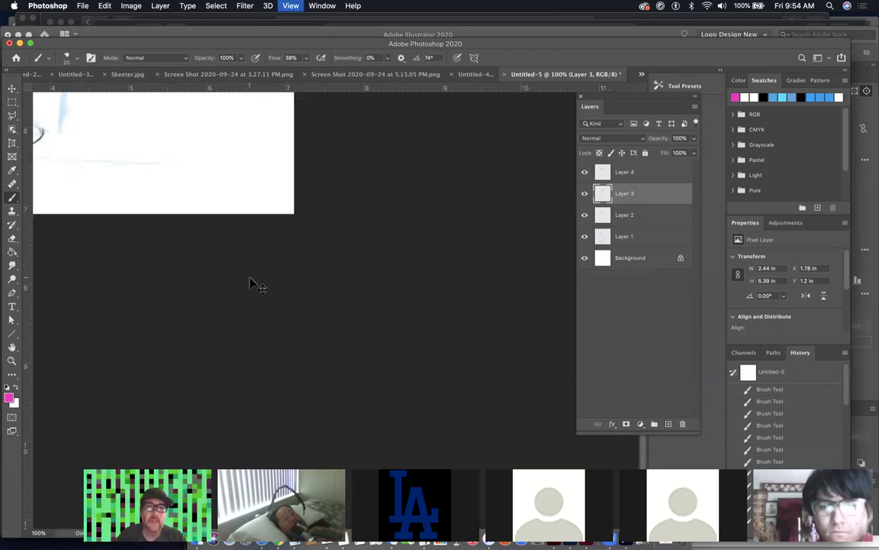
key(super+0)
drag(585, 215, 585, 172)
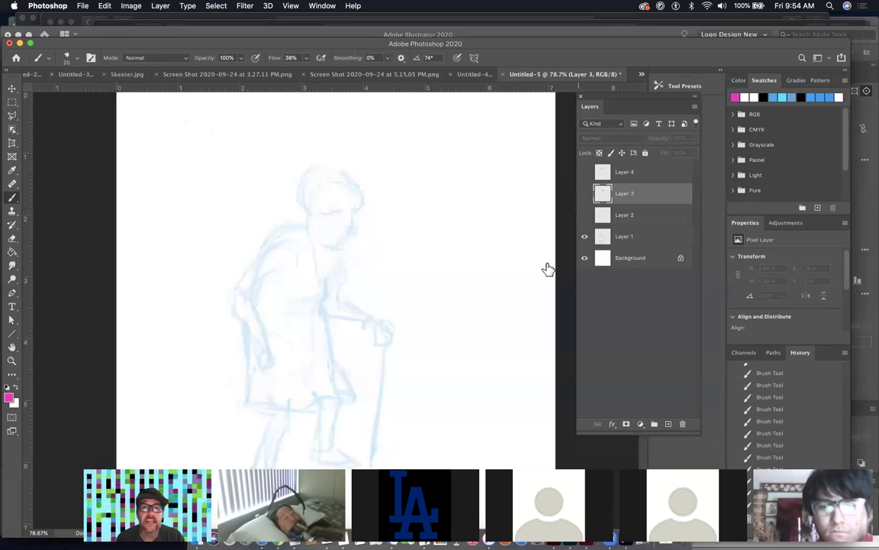
drag(365, 271, 418, 218)
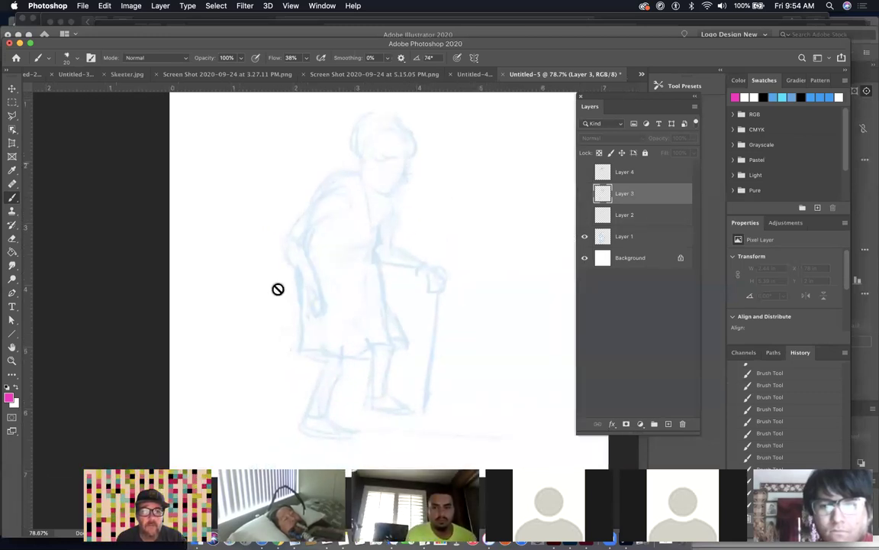
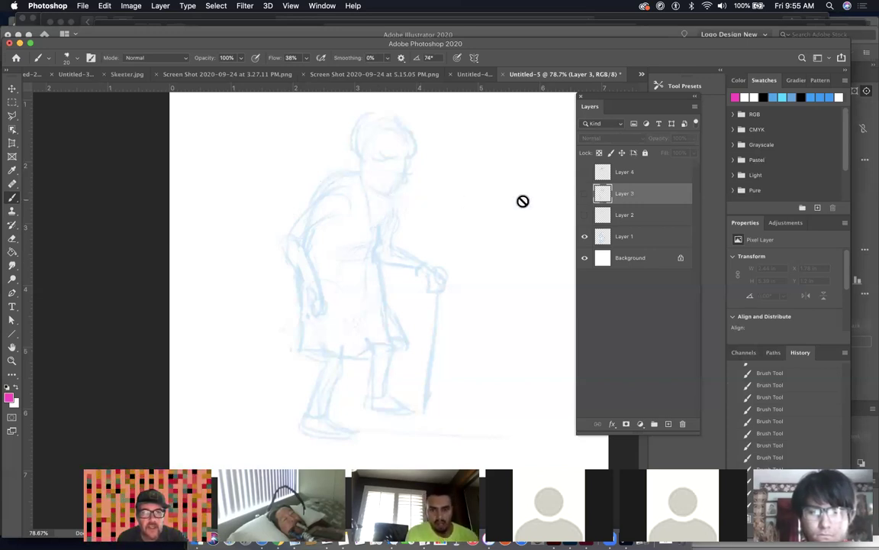
Step: Show Layer 3, reset the brush colour to black and draw the old woman's upper-arm outline from elbow to shoulder
click(585, 194)
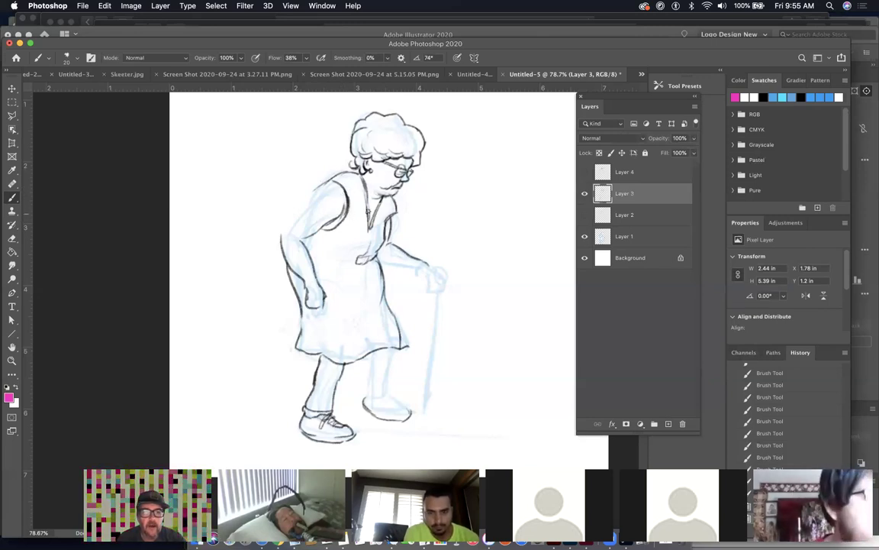
drag(285, 175, 297, 200)
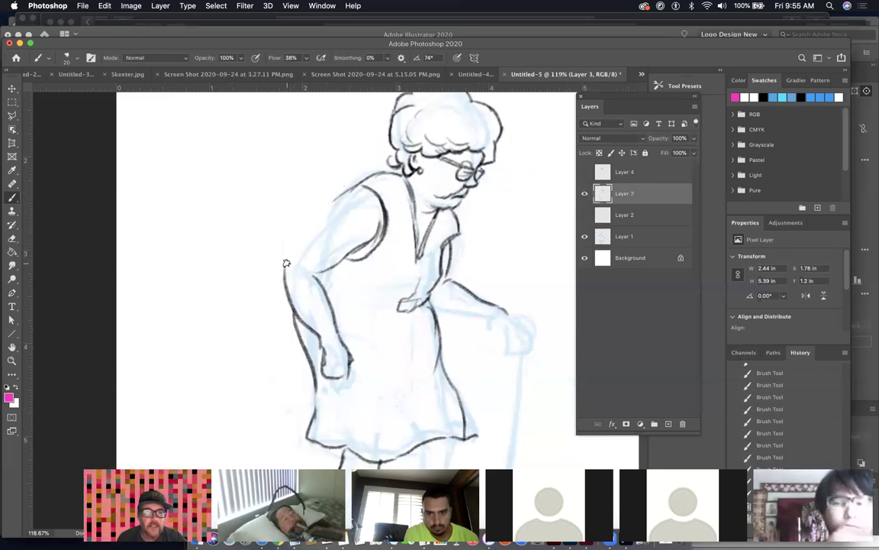
key(super+z)
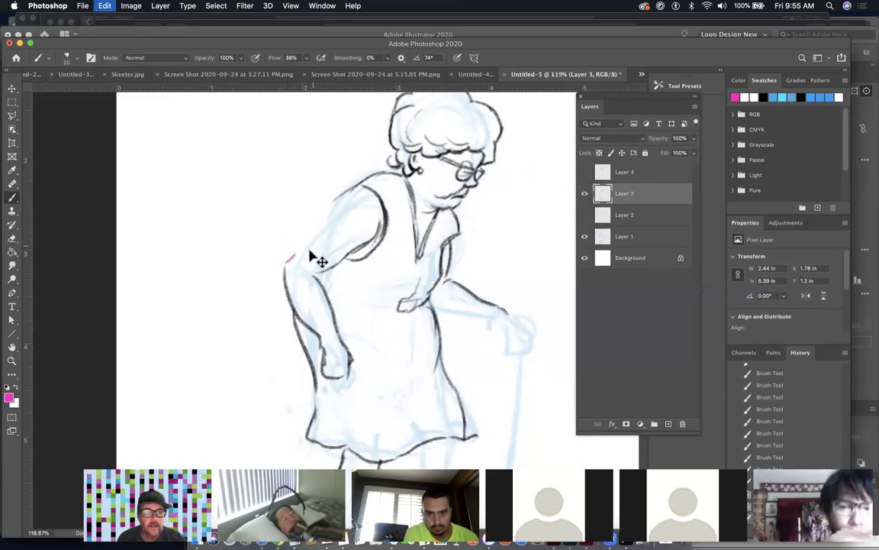
click(6, 388)
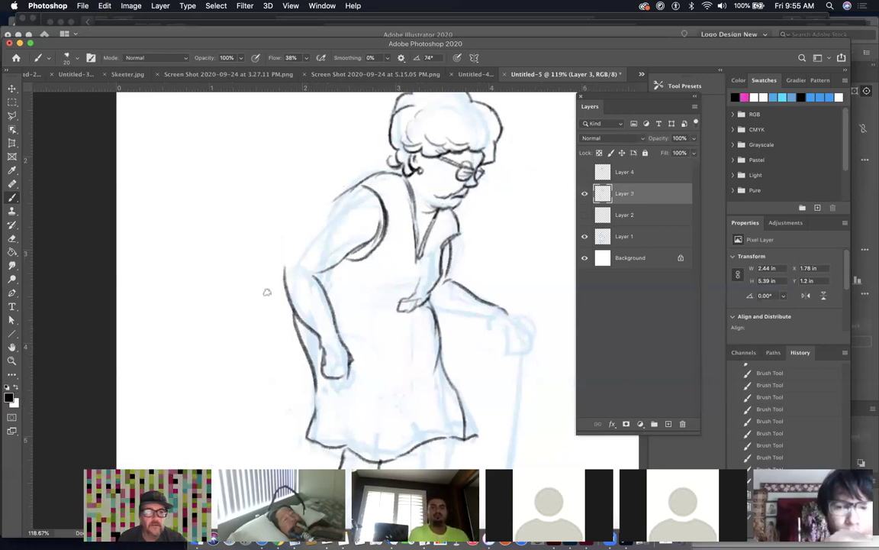
drag(298, 216, 312, 229)
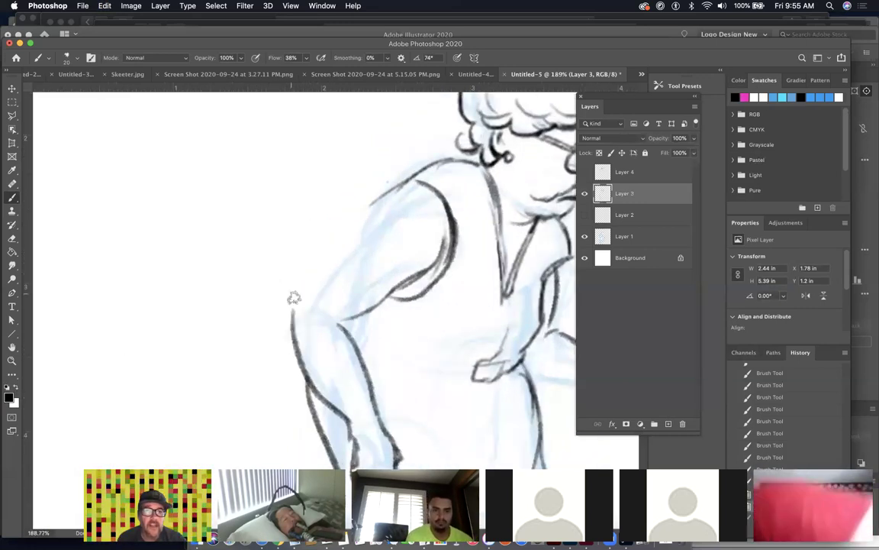
mouse_move(292, 302)
mouse_down()
mouse_move(382, 196)
mouse_move(404, 186)
mouse_move(443, 191)
mouse_up()
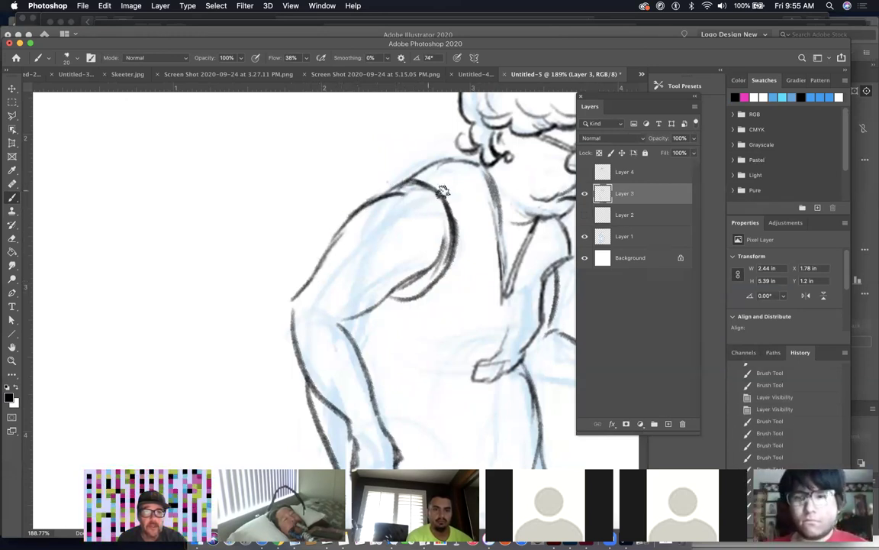
Step: Strengthen the back and neckline on Layer 3 and draw the belt across the waist, undoing the misplaced belt strokes
mouse_move(393, 181)
mouse_down()
mouse_move(438, 162)
mouse_move(486, 162)
mouse_move(513, 296)
mouse_move(502, 363)
mouse_move(475, 378)
mouse_move(504, 364)
mouse_up()
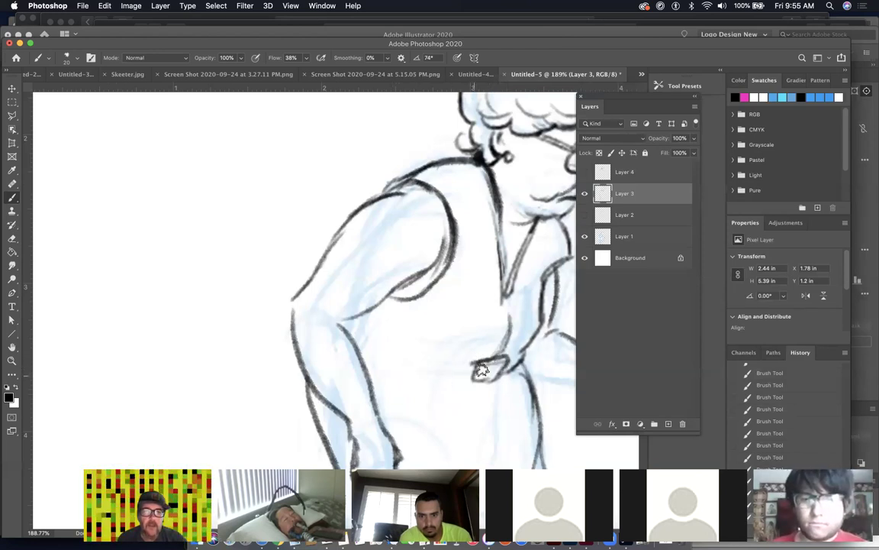
drag(422, 369, 468, 382)
key(super+z)
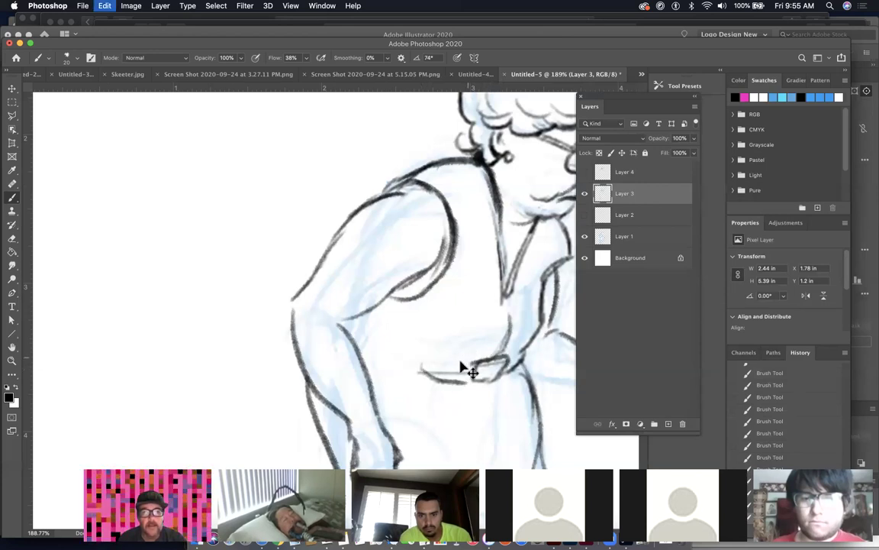
key(super+z)
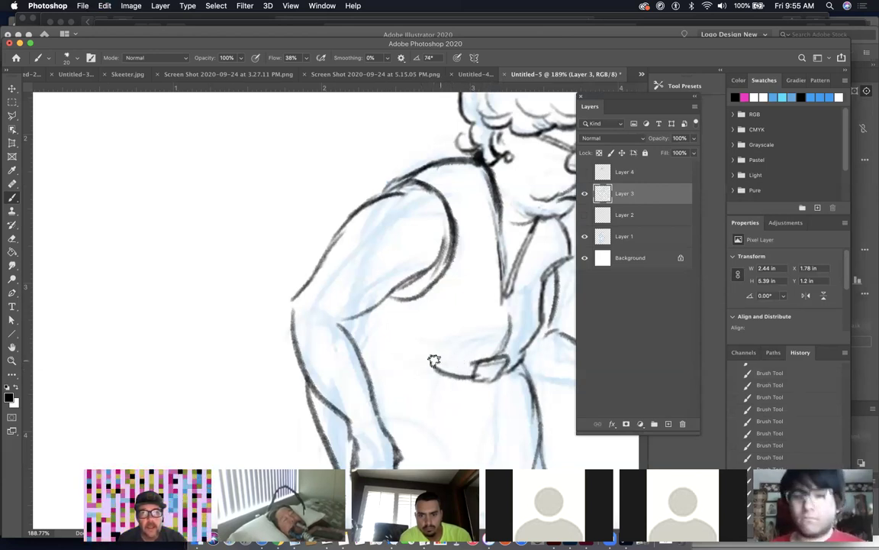
Step: Draw the far forearm, cuff, hand and the upper part of the cane over the blue sketch on Layer 3
scroll(491, 285, down, 5)
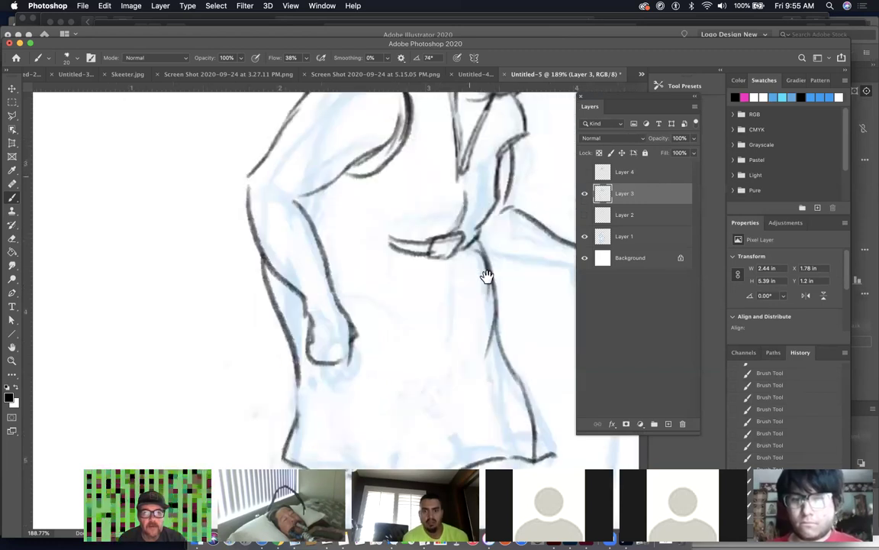
drag(516, 222, 386, 233)
mouse_move(383, 267)
mouse_down()
mouse_move(441, 281)
mouse_move(464, 261)
mouse_move(450, 291)
mouse_move(472, 271)
mouse_move(481, 322)
mouse_move(498, 334)
mouse_move(506, 286)
mouse_move(513, 326)
mouse_move(501, 310)
mouse_move(487, 328)
mouse_move(526, 304)
mouse_move(506, 281)
mouse_move(525, 319)
mouse_move(477, 320)
mouse_move(479, 393)
mouse_up()
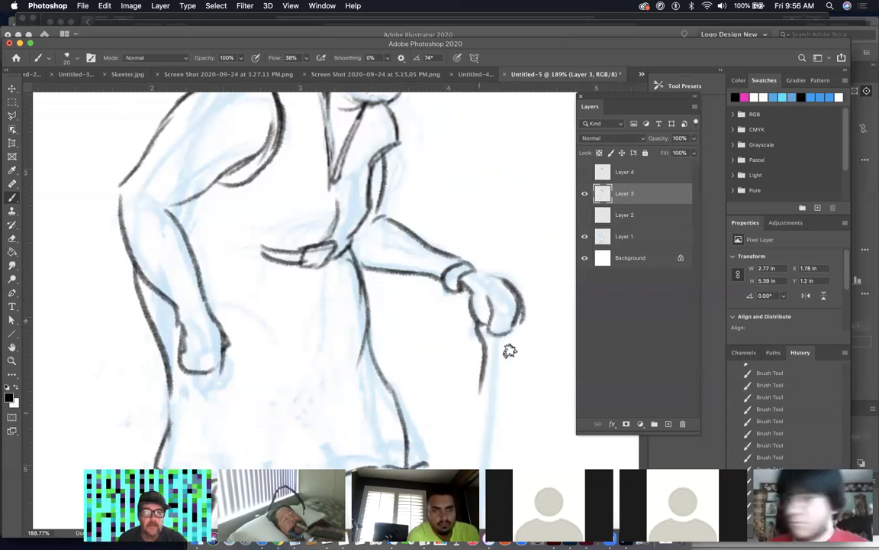
drag(504, 336, 491, 442)
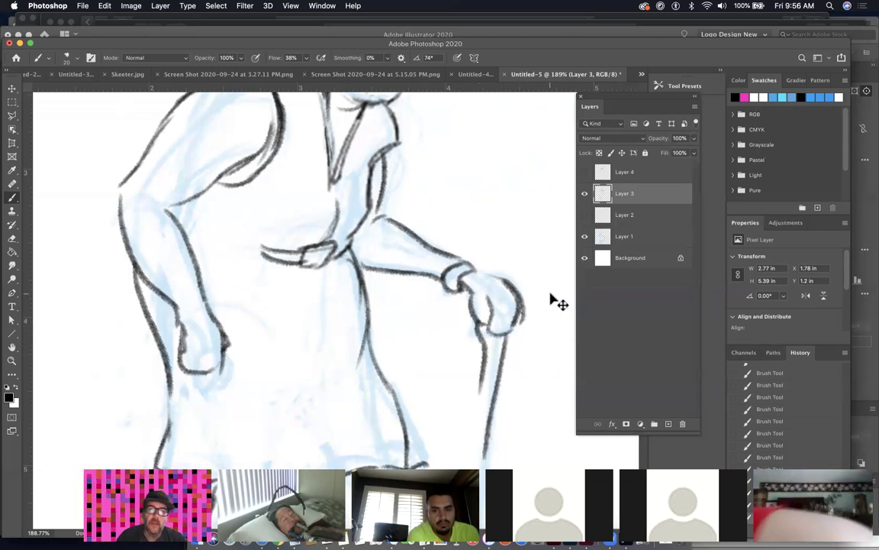
Step: Bring the figure's upper body and cane back into view, then select and show the inked lines on Layer 4
key(super+minus)
key(super+minus)
key(super+minus)
key(super+minus)
key(super+minus)
drag(315, 315, 439, 365)
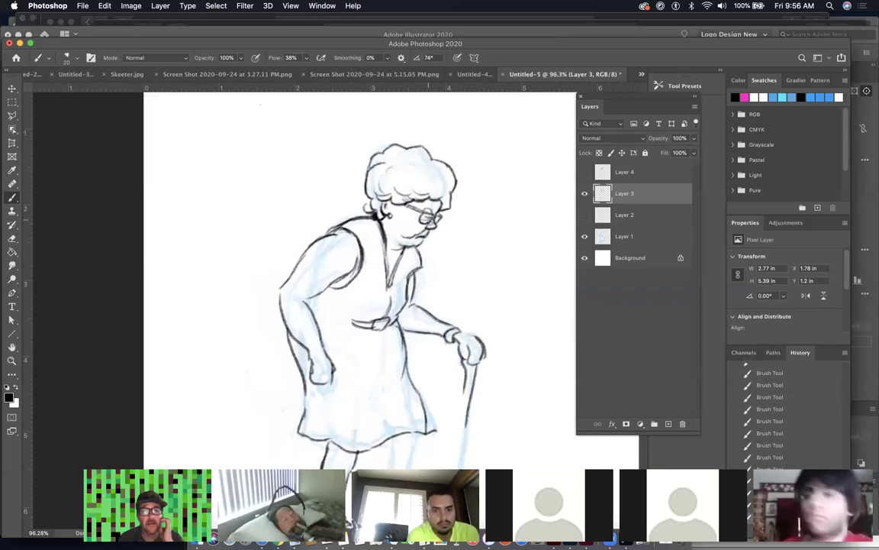
click(631, 173)
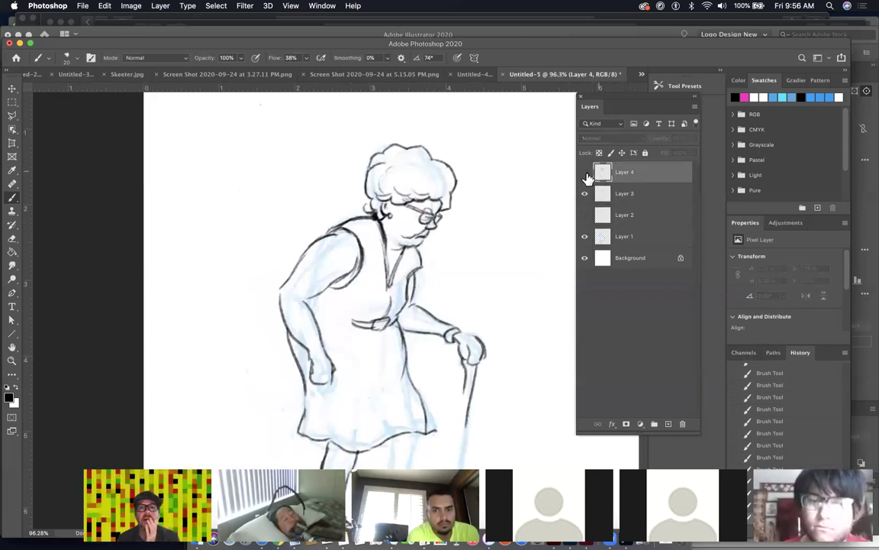
click(585, 172)
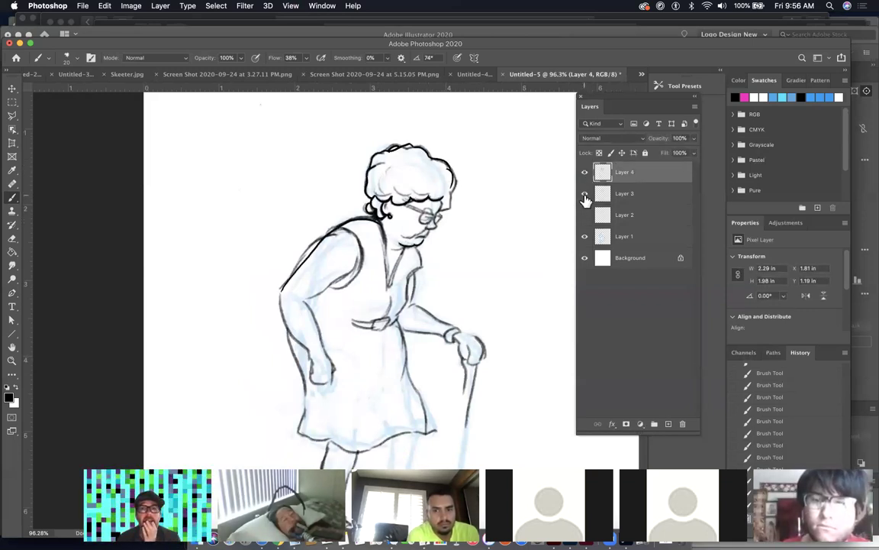
Step: Lower the opacity of Layer 3 to 25% so the sketch fades beneath the inked lines around the head
click(619, 194)
click(693, 152)
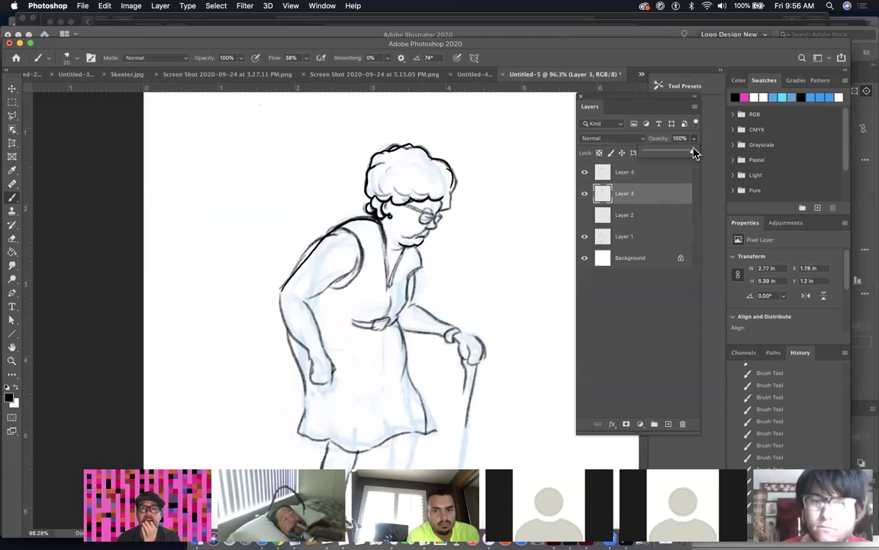
drag(684, 155, 669, 155)
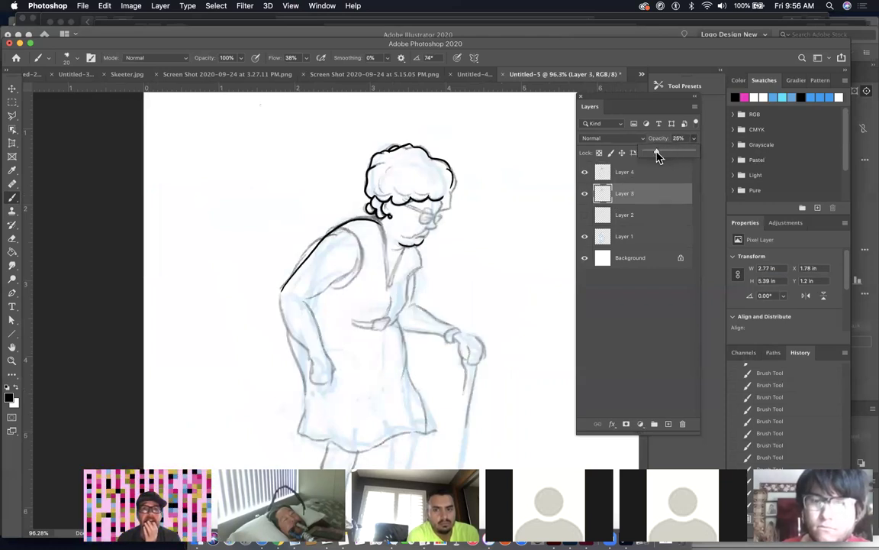
click(450, 210)
drag(450, 209, 430, 202)
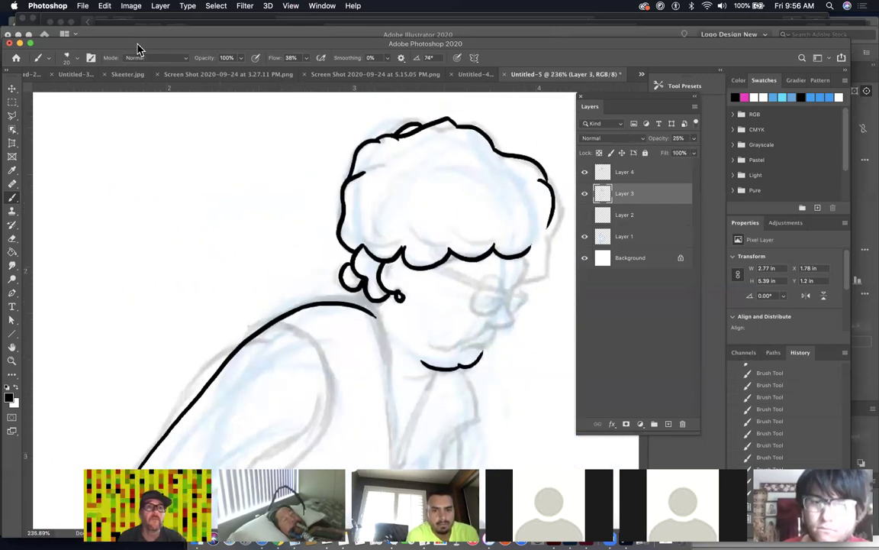
Step: Choose the KYLE Ultimate Inking Thick 'n Thin brush at 25 px and make Layer 4 the active layer
click(74, 58)
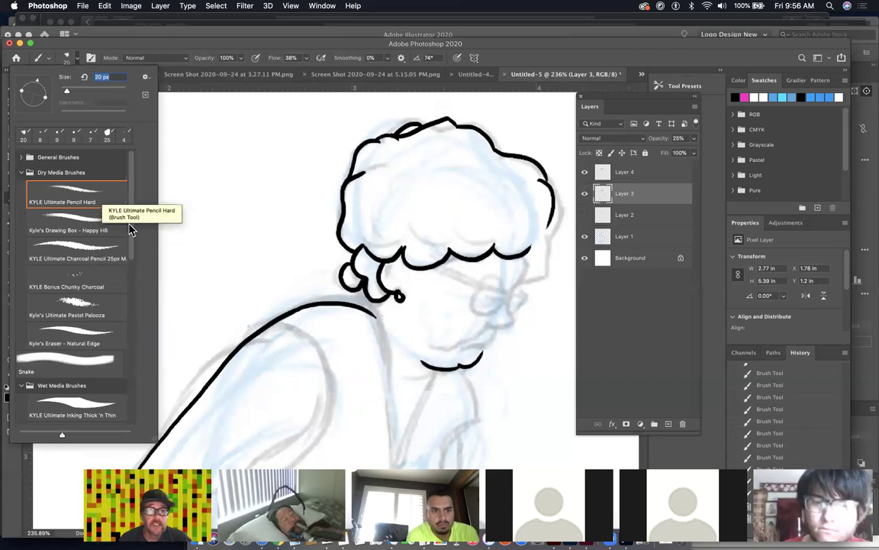
drag(134, 201, 135, 301)
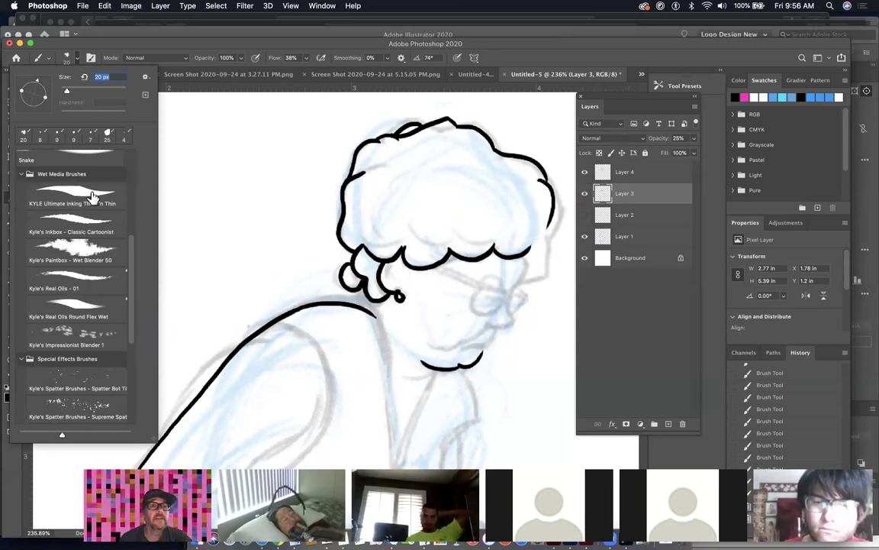
click(88, 194)
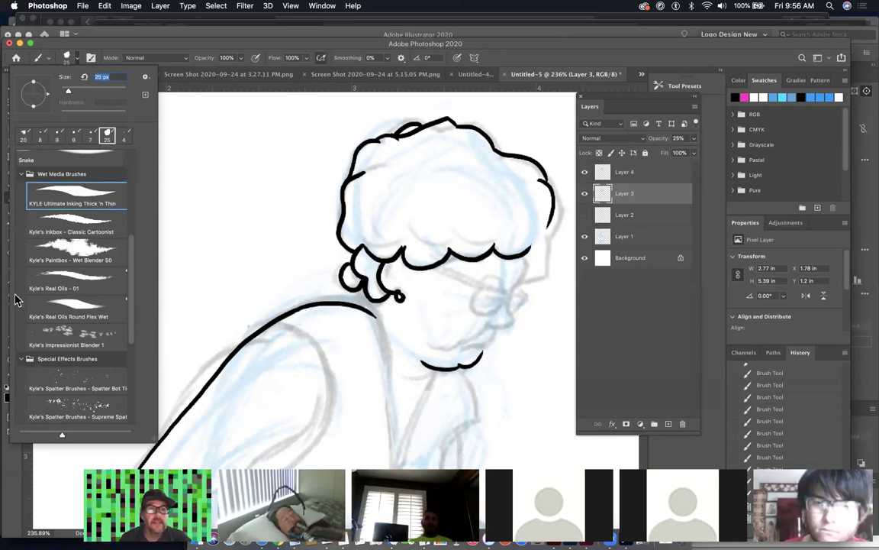
click(321, 263)
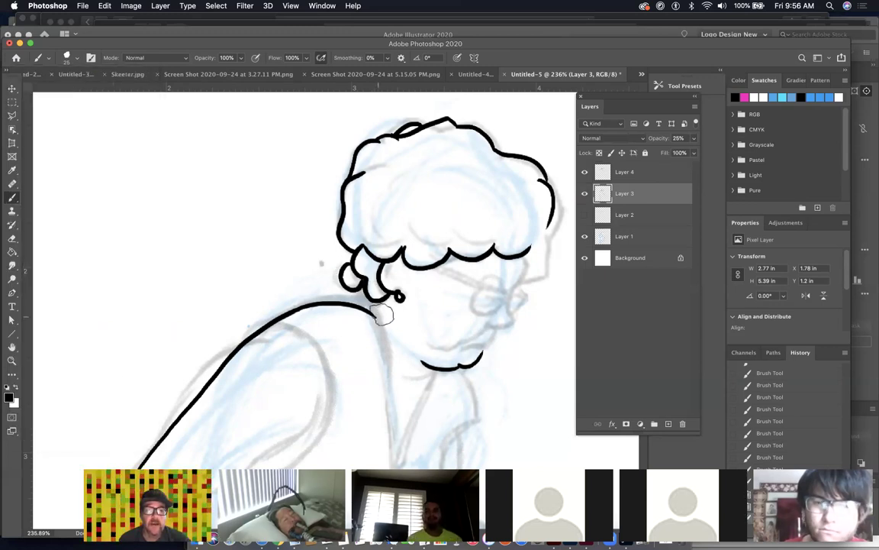
drag(632, 189, 621, 187)
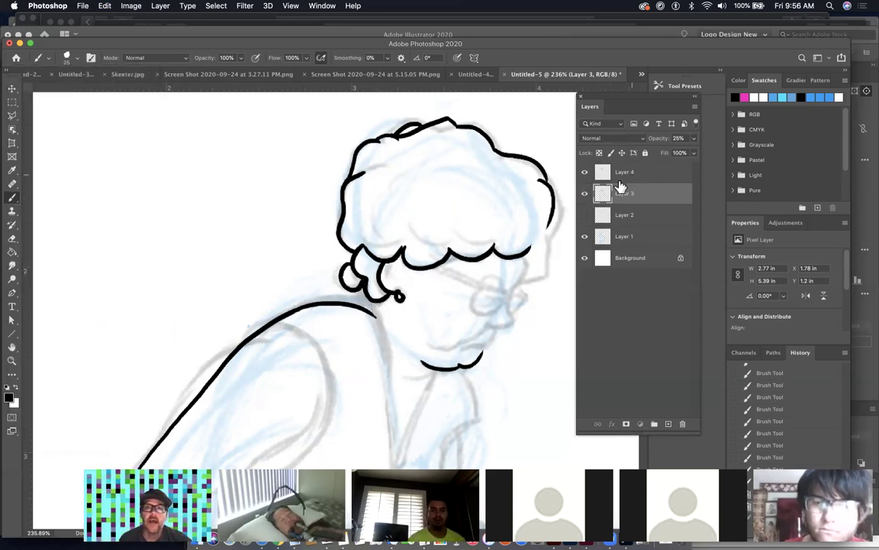
click(620, 172)
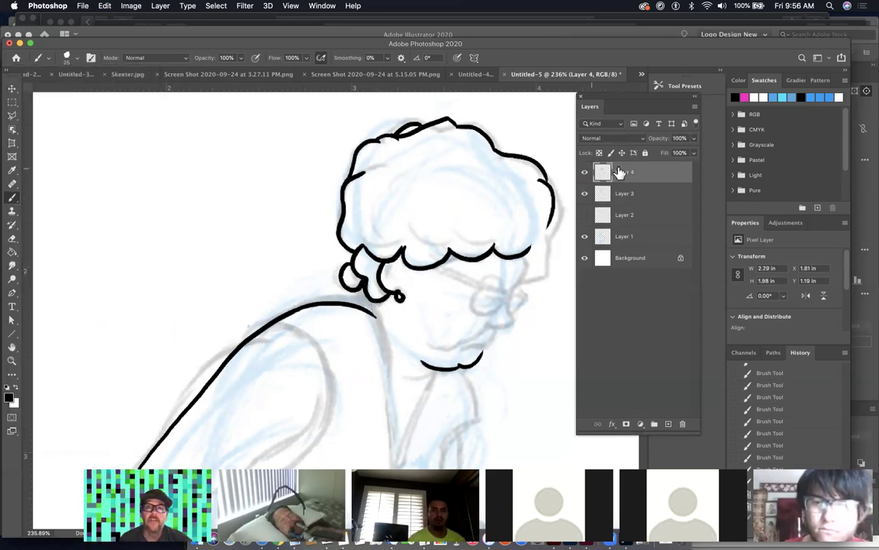
Step: Ink a short stroke joining the shoulder line to the hair at the nape, and reduce the brush size to 8 px
click(371, 309)
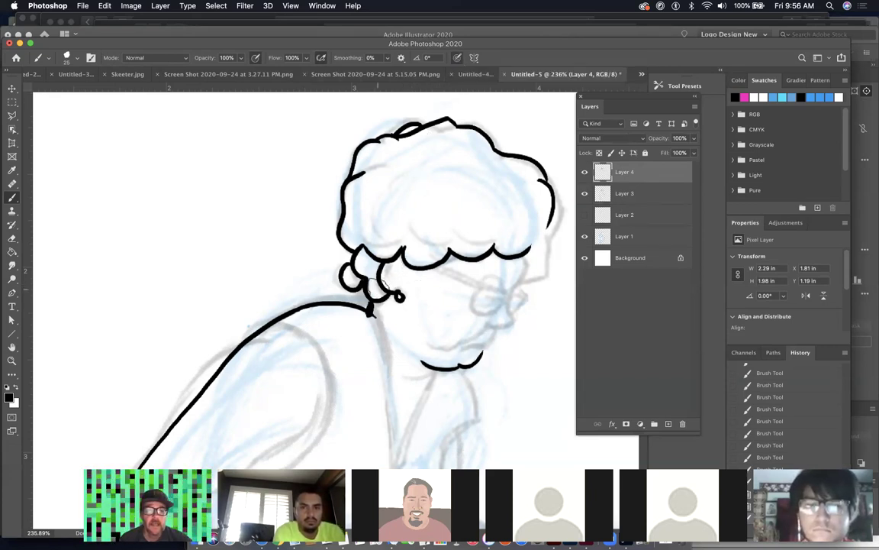
drag(335, 258, 408, 297)
drag(286, 206, 127, 83)
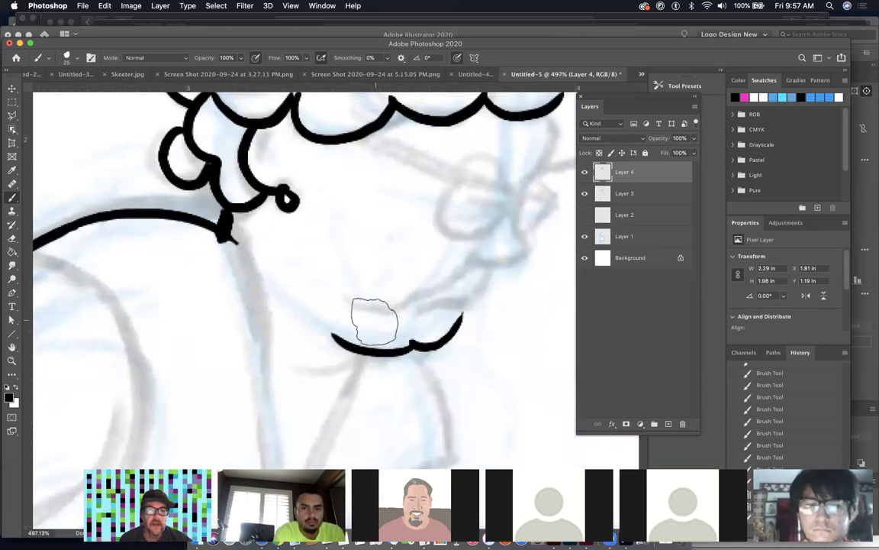
key(super+z)
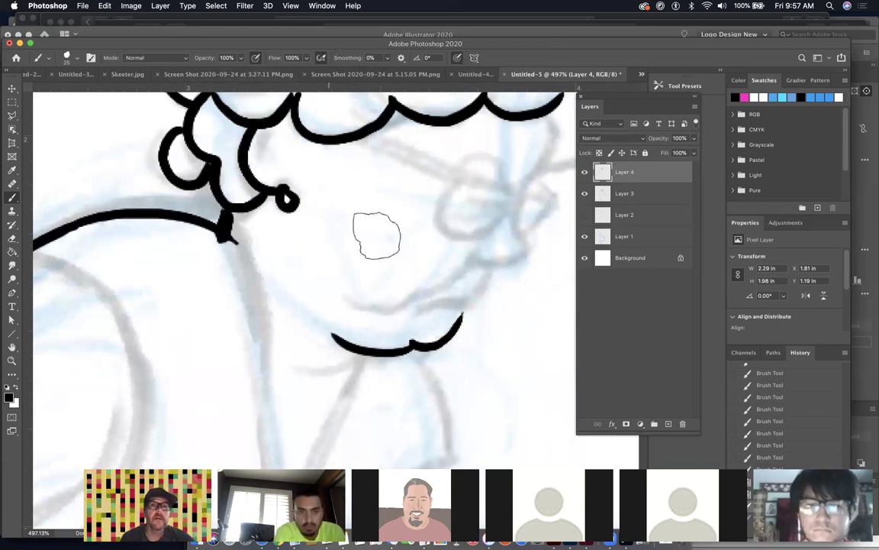
key(bracketleft)
key(bracketleft)
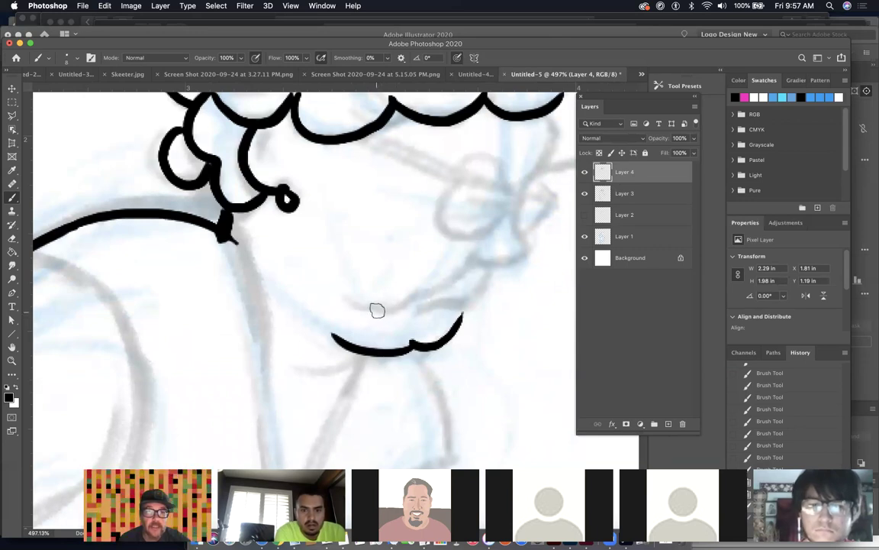
drag(372, 311, 406, 306)
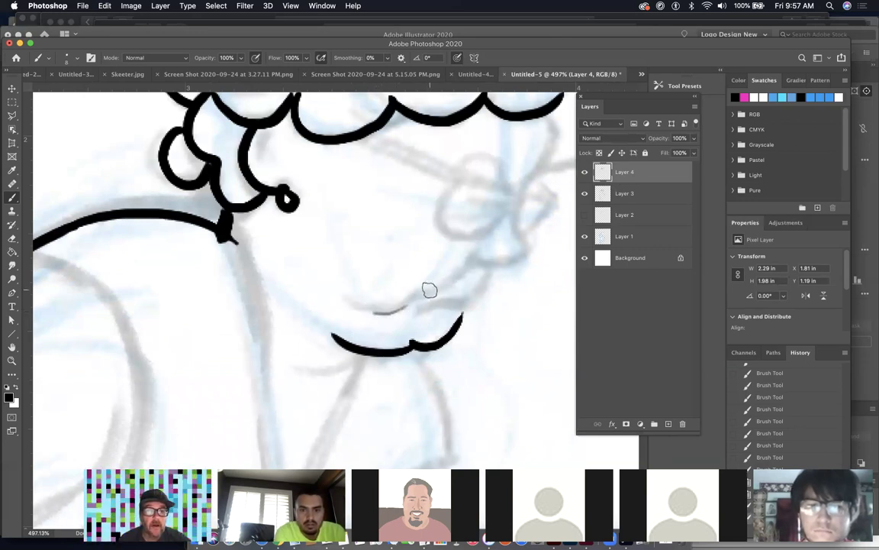
key(super+z)
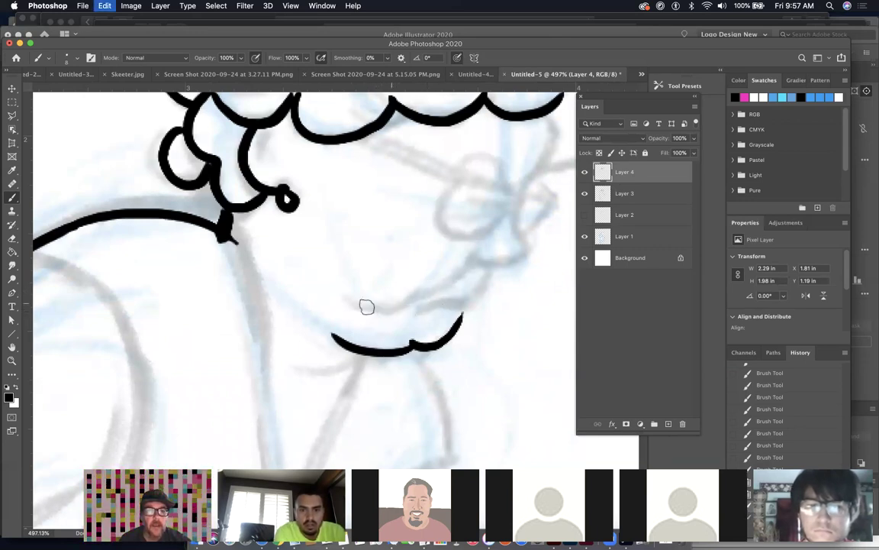
mouse_move(355, 305)
mouse_down()
mouse_move(392, 310)
mouse_move(419, 273)
mouse_up()
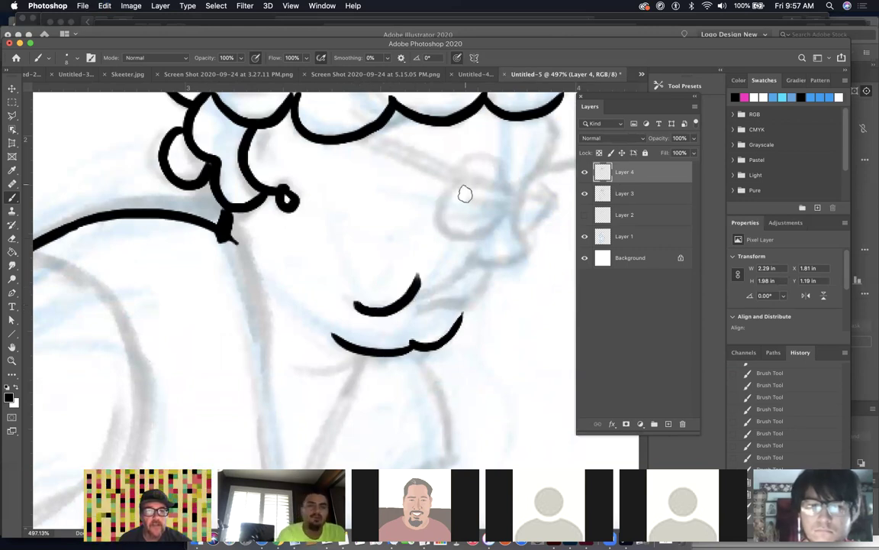
key(super+z)
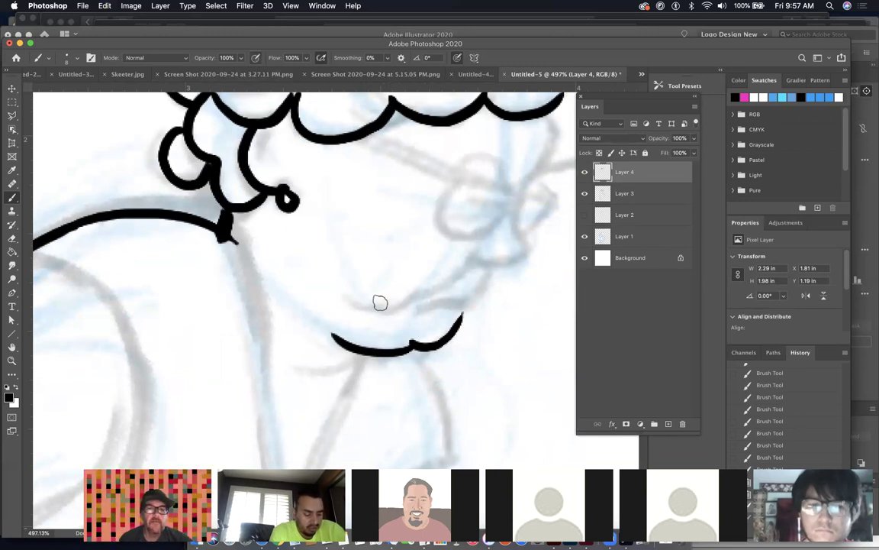
drag(361, 308, 424, 289)
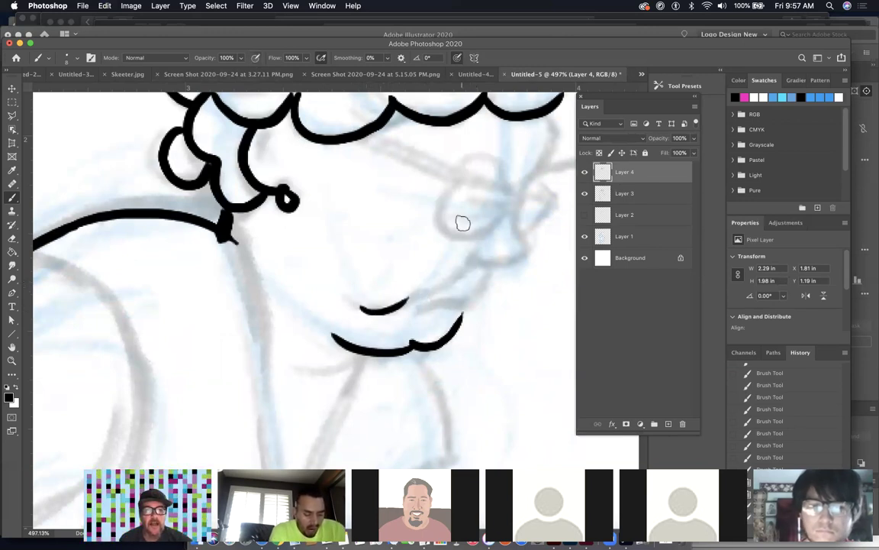
key(super+z)
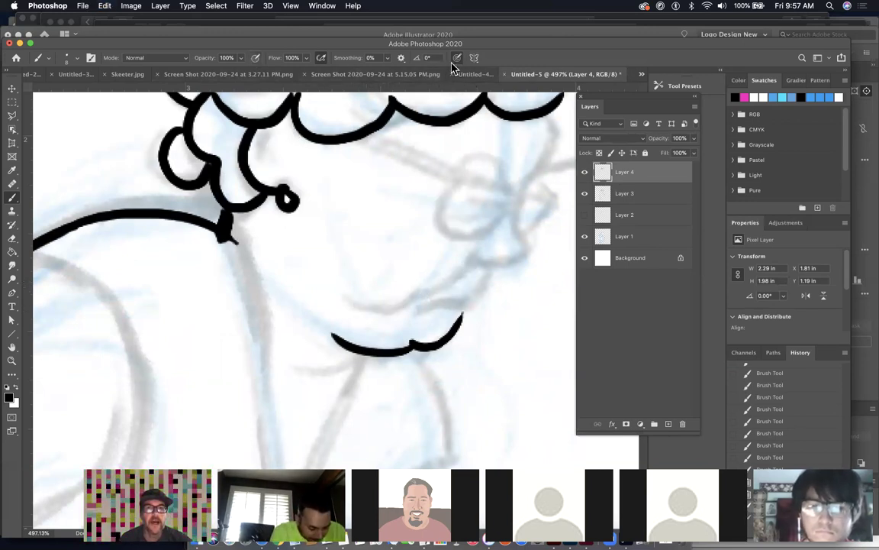
mouse_move(354, 306)
mouse_down()
mouse_move(381, 312)
mouse_move(420, 295)
mouse_up()
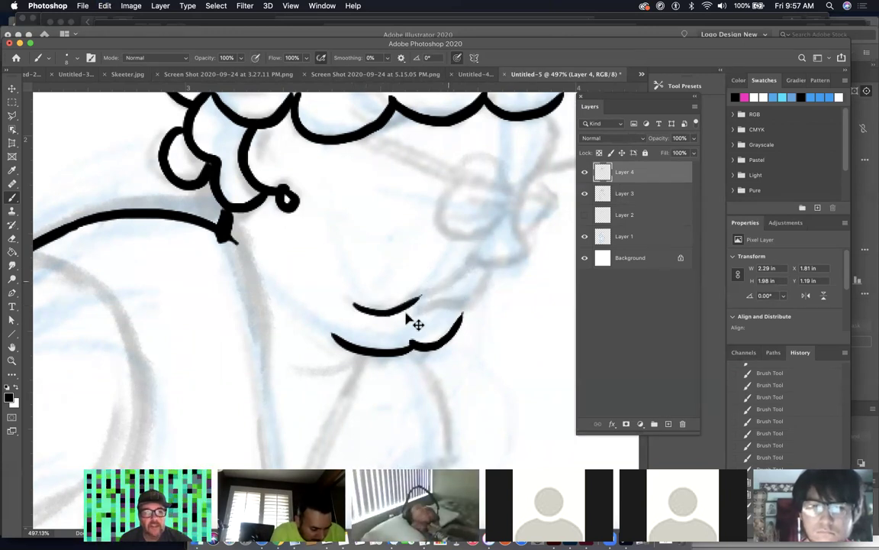
key(super+z)
Step: Ink the old woman's mouth line and lip contours above the chin on Layer 4
mouse_move(361, 307)
mouse_down()
mouse_move(455, 277)
mouse_move(445, 292)
mouse_move(418, 292)
mouse_move(423, 299)
mouse_move(461, 275)
mouse_move(481, 248)
mouse_move(444, 299)
mouse_move(465, 306)
mouse_move(483, 271)
mouse_move(449, 327)
mouse_up()
click(483, 272)
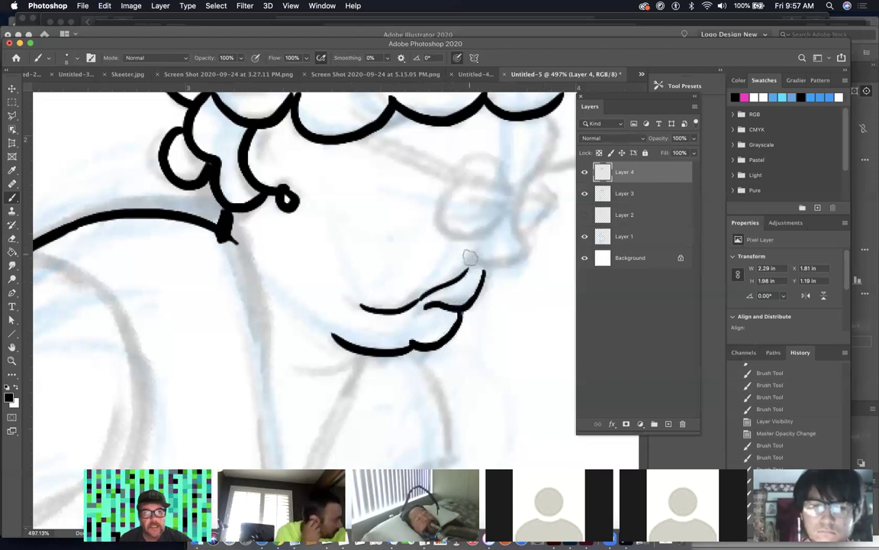
mouse_move(475, 259)
mouse_down()
mouse_move(513, 258)
mouse_move(513, 228)
mouse_move(537, 189)
mouse_move(559, 196)
mouse_move(487, 221)
mouse_move(445, 286)
mouse_up()
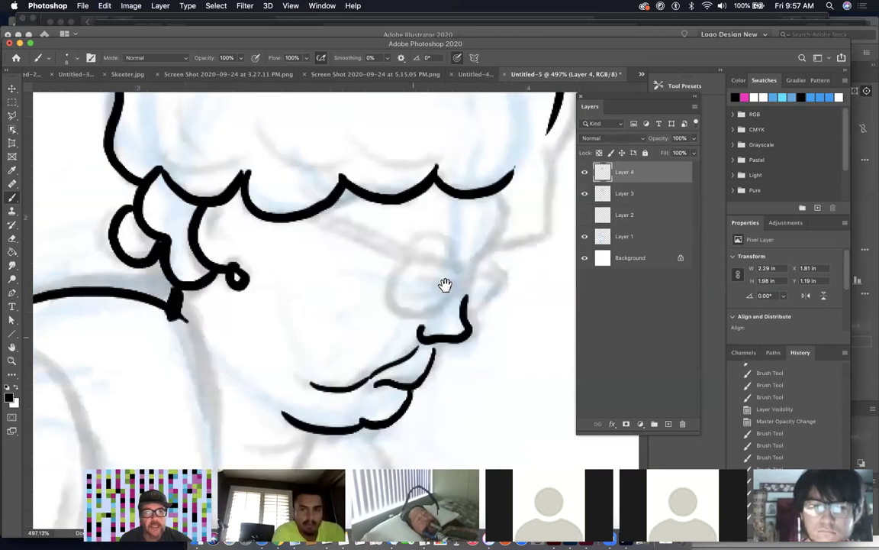
mouse_move(396, 272)
mouse_down()
mouse_move(387, 310)
mouse_move(401, 325)
mouse_move(452, 286)
mouse_move(403, 263)
mouse_up()
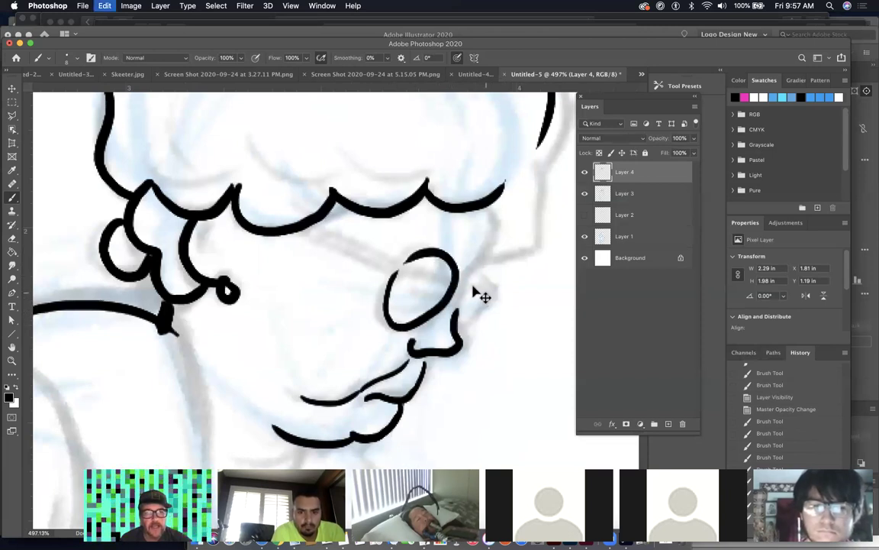
key(super+z)
key(super+z)
mouse_move(395, 274)
mouse_down()
mouse_move(386, 315)
mouse_move(394, 326)
mouse_move(428, 315)
mouse_move(454, 265)
mouse_move(443, 246)
mouse_move(410, 259)
mouse_up()
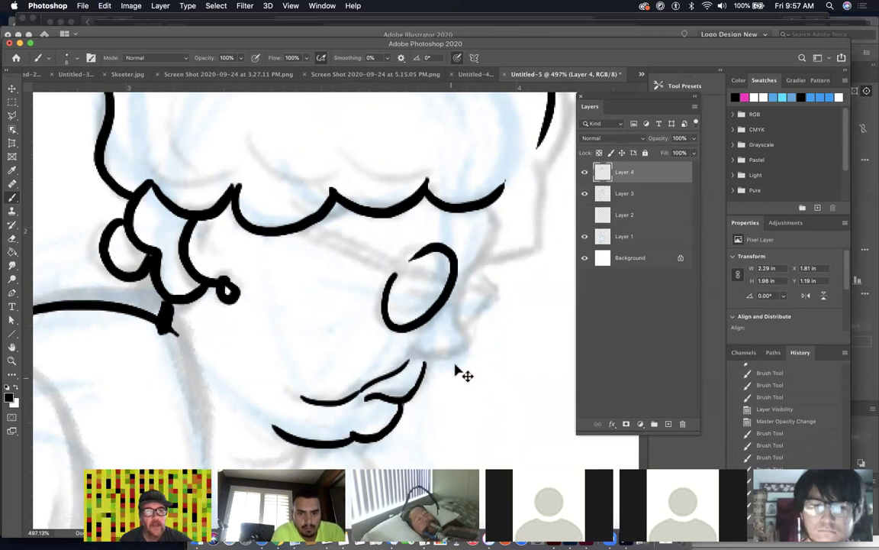
key(super+z)
Step: Ink the glasses' lenses and temple arm, the nose, the brow and the far edge of the hair on Layer 4
mouse_move(409, 252)
mouse_down()
mouse_move(396, 317)
mouse_move(419, 312)
mouse_move(447, 281)
mouse_move(438, 240)
mouse_move(408, 249)
mouse_up()
drag(313, 221, 388, 259)
mouse_move(460, 282)
mouse_down()
mouse_move(452, 355)
mouse_move(442, 361)
mouse_move(409, 350)
mouse_up()
mouse_move(464, 281)
mouse_down()
mouse_move(489, 277)
mouse_move(491, 292)
mouse_move(465, 318)
mouse_move(495, 221)
mouse_up()
mouse_move(467, 269)
mouse_down()
mouse_move(532, 244)
mouse_move(546, 182)
mouse_up()
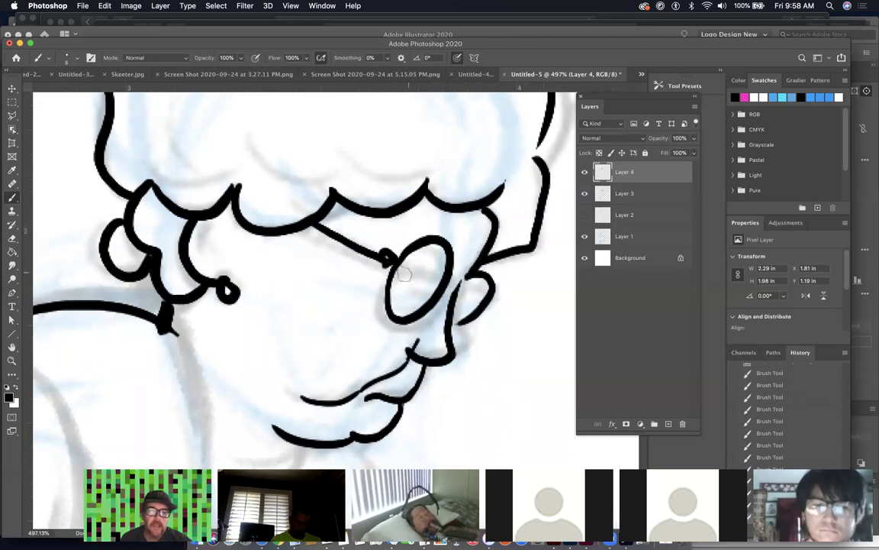
key(super+1)
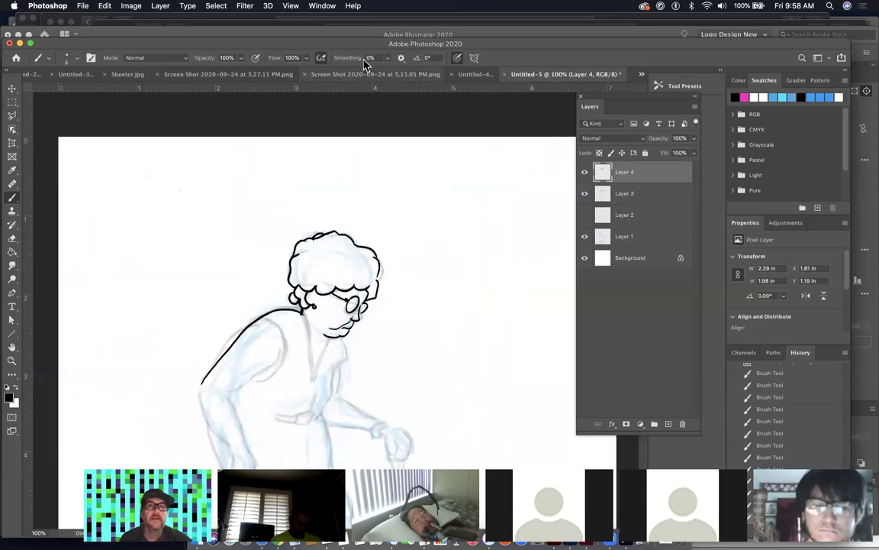
Step: Switch to Illustrator and examine the finished skateboarder illustration's line work and colouring on the face, arms and chest
key(super+Tab)
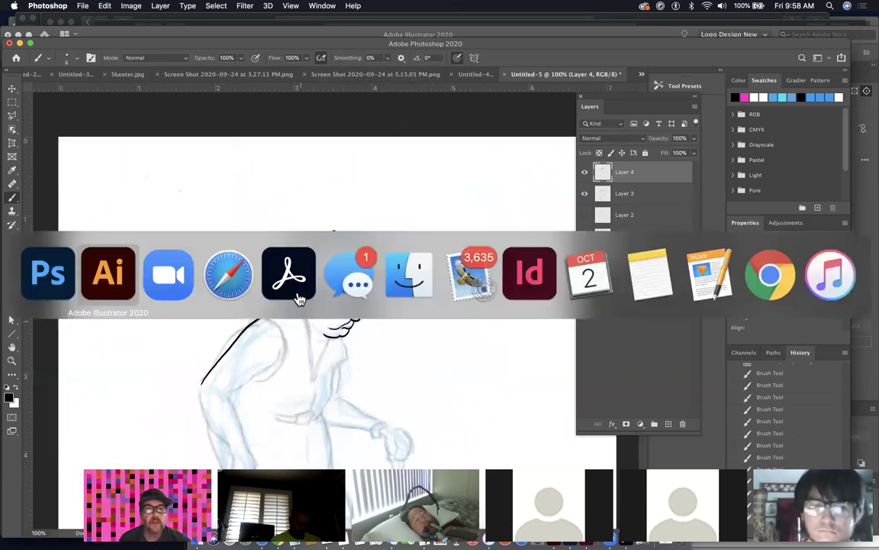
click(99, 283)
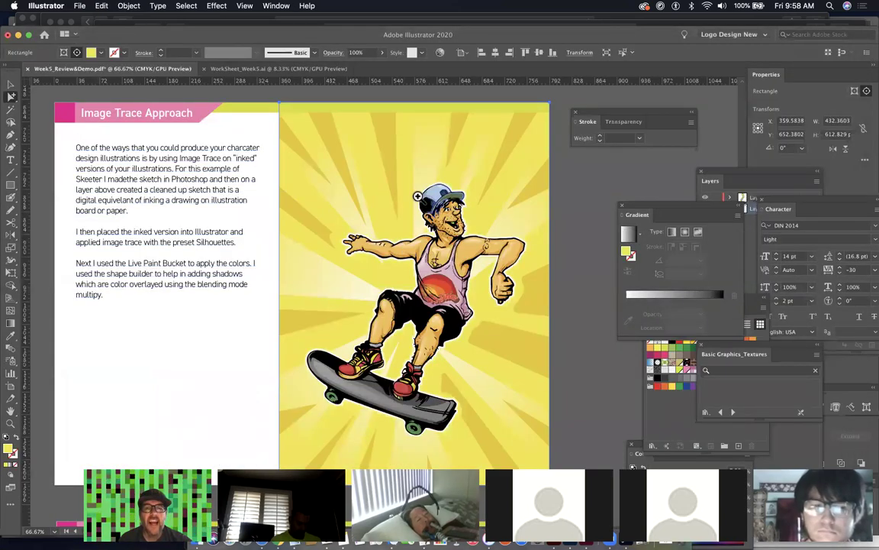
scroll(406, 304, up, 5)
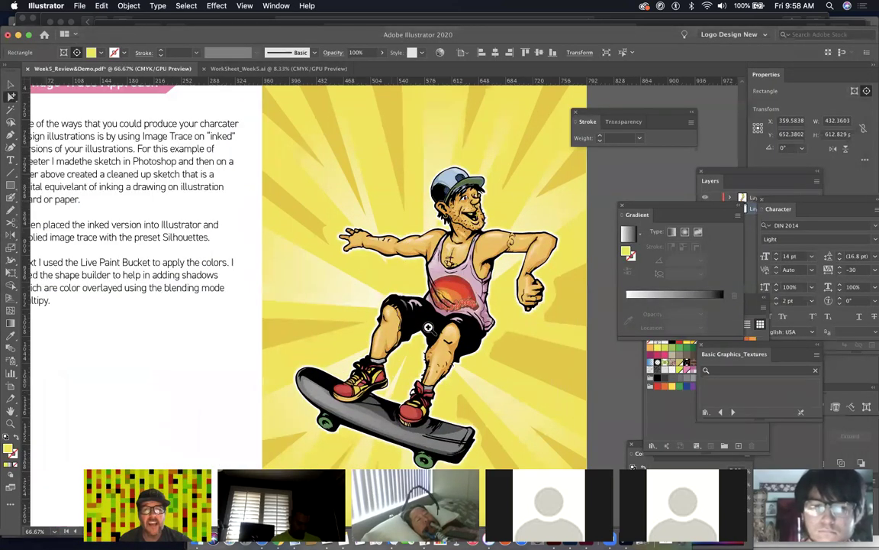
scroll(407, 235, up, 2)
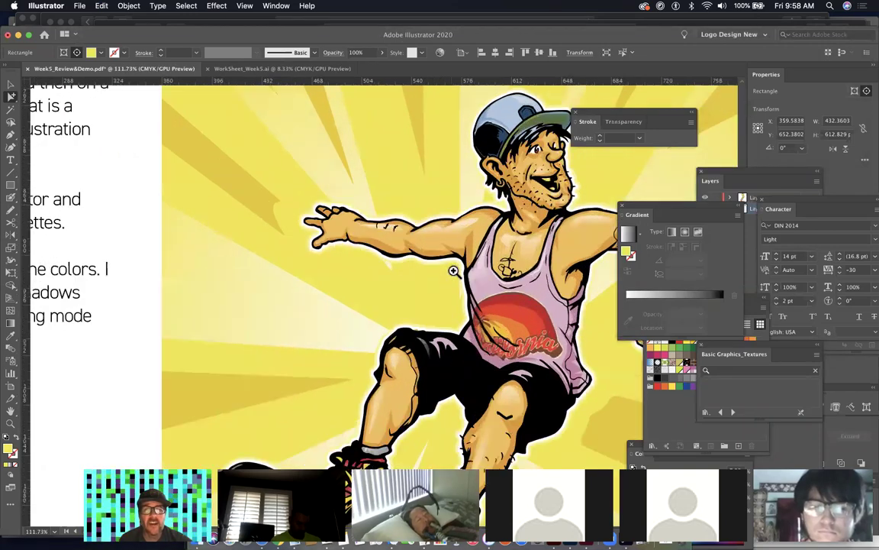
scroll(535, 252, up, 2)
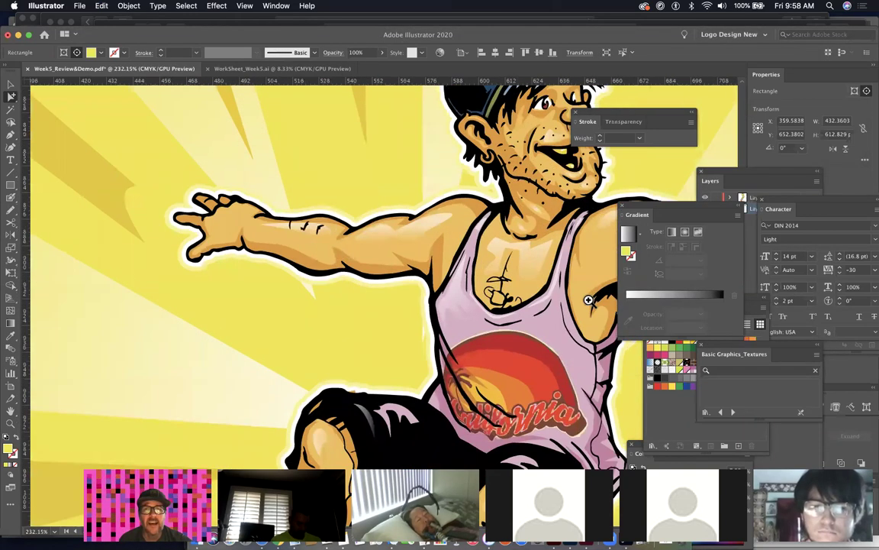
scroll(369, 312, up, 1)
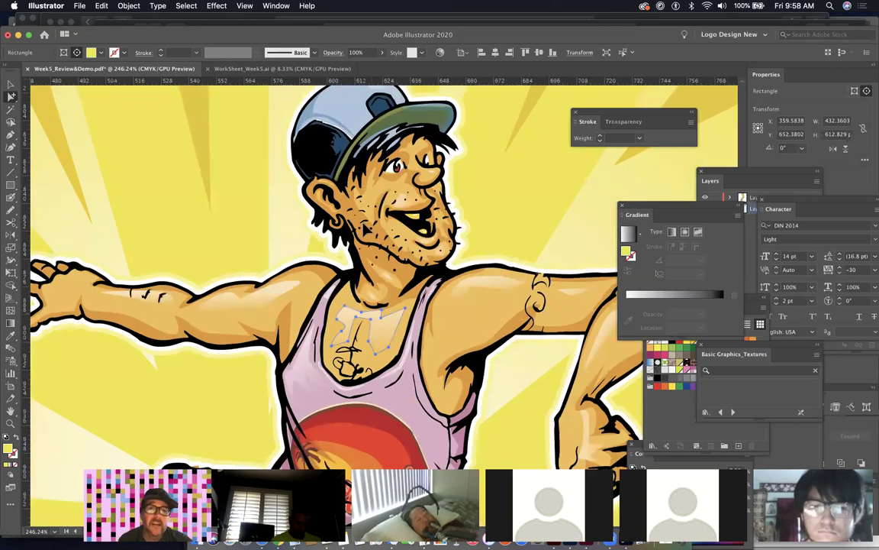
Step: Select the chest highlight and the tank top's colour shape to inspect how the skateboarder's highlights and fills are built
click(374, 299)
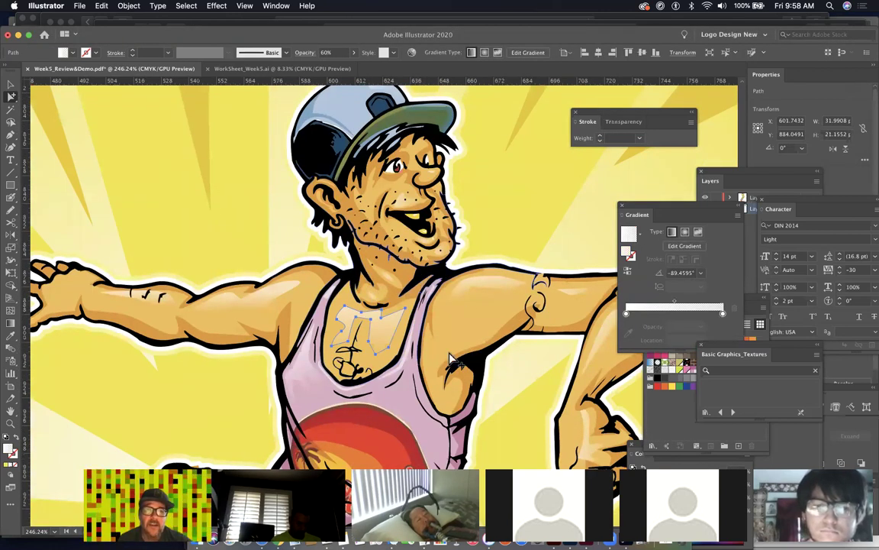
scroll(458, 252, down, 5)
click(428, 336)
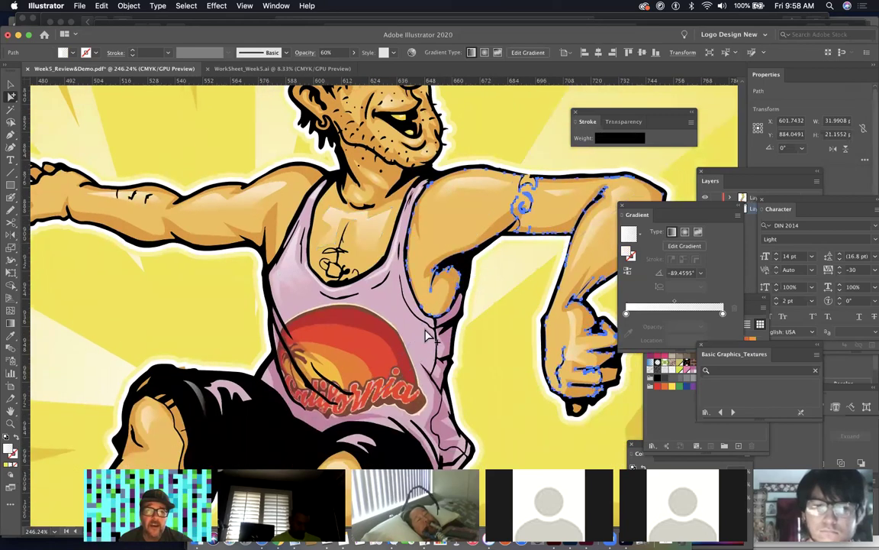
click(422, 210)
scroll(435, 190, down, 3)
scroll(293, 316, down, 3)
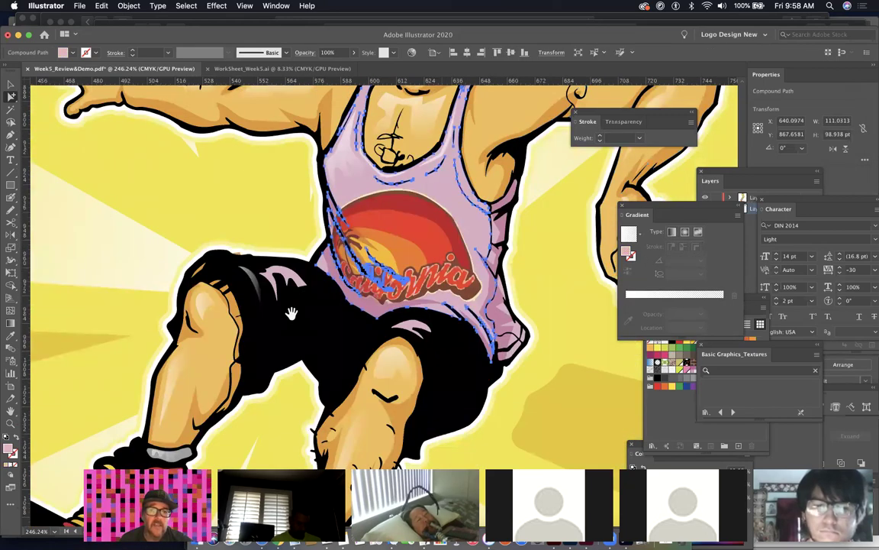
Step: Inspect the paths of the skateboarder's shorts, legs, shoes and whole figure group, and clear the selection
click(295, 245)
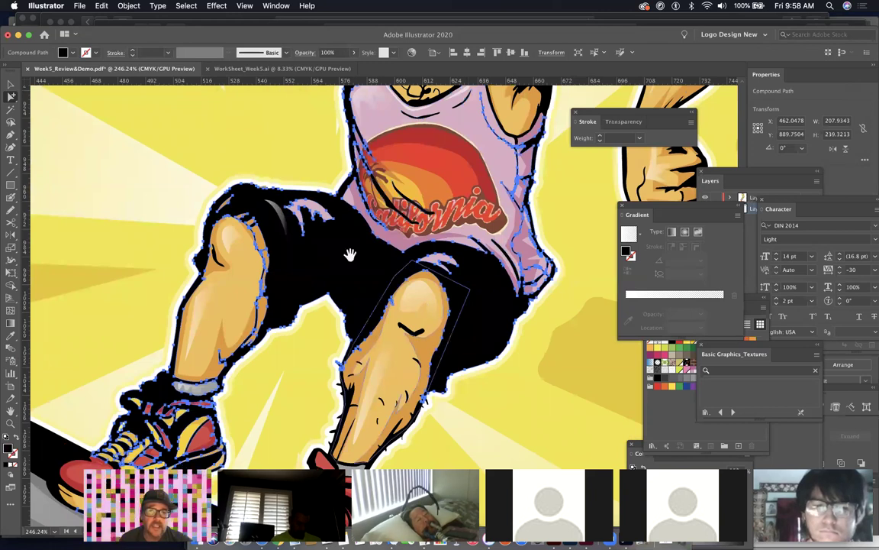
scroll(392, 145, down, 3)
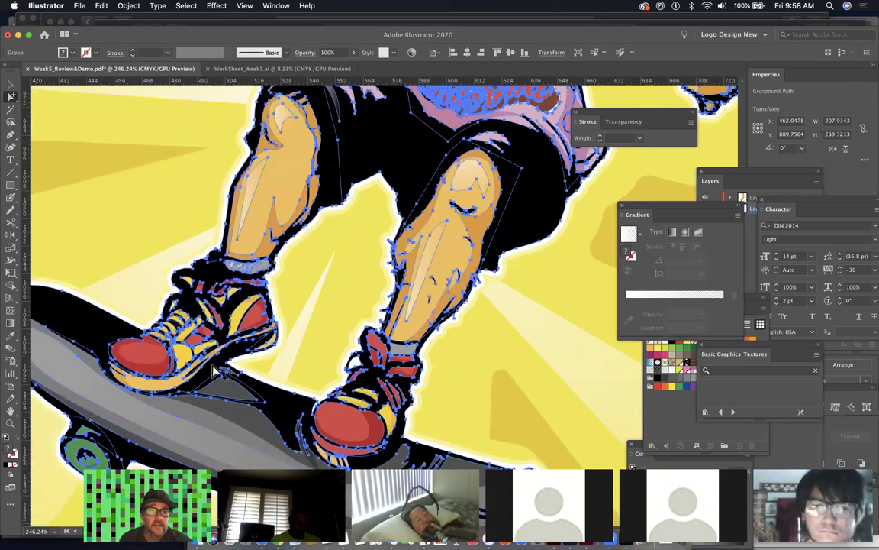
click(321, 433)
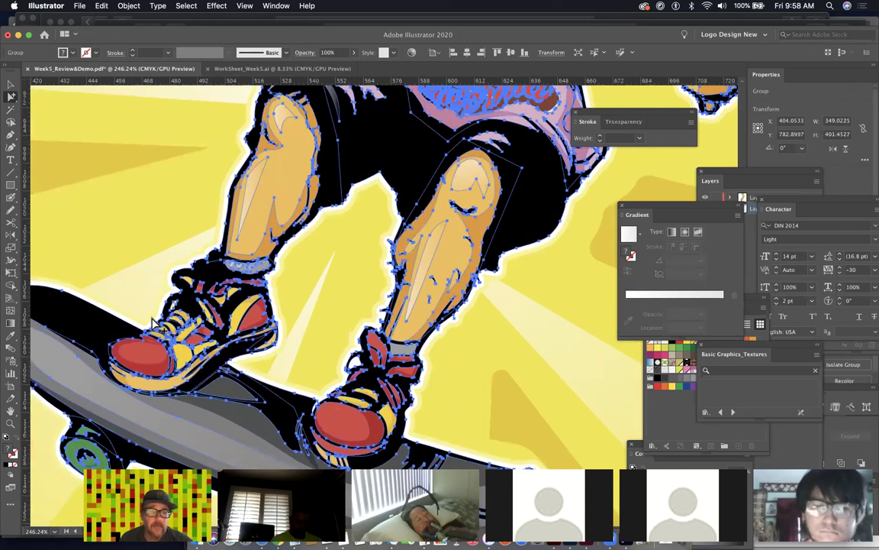
scroll(153, 323, up, 5)
key(super+minus)
key(super+minus)
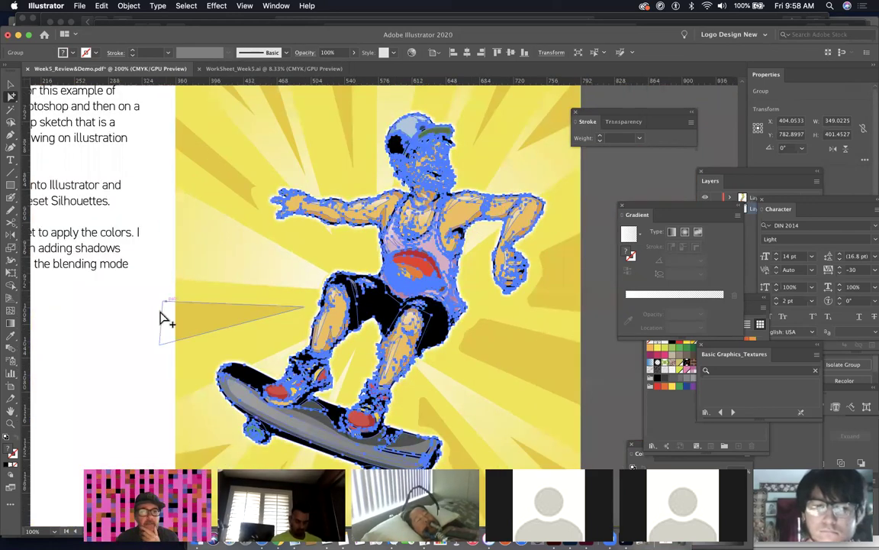
click(196, 378)
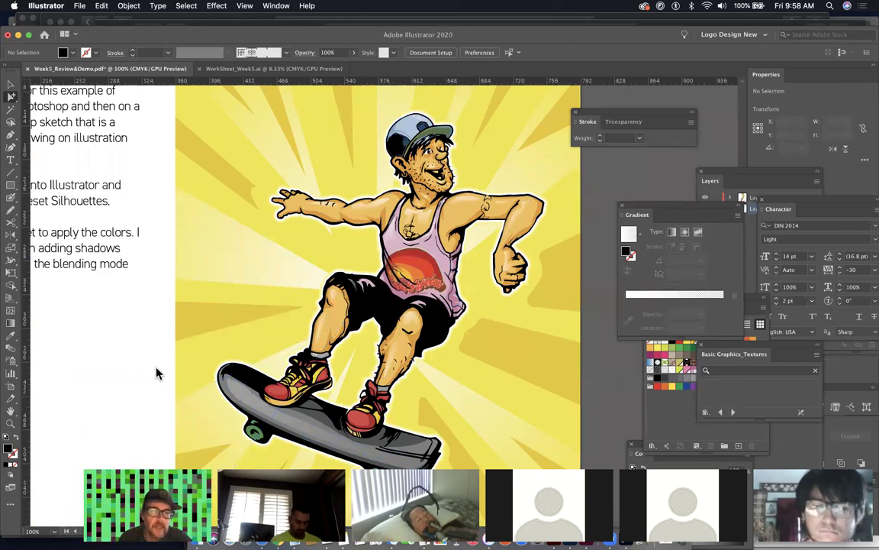
Step: Switch to Safari and search Google Images for "comic book illustrations" in a new browser window
click(261, 538)
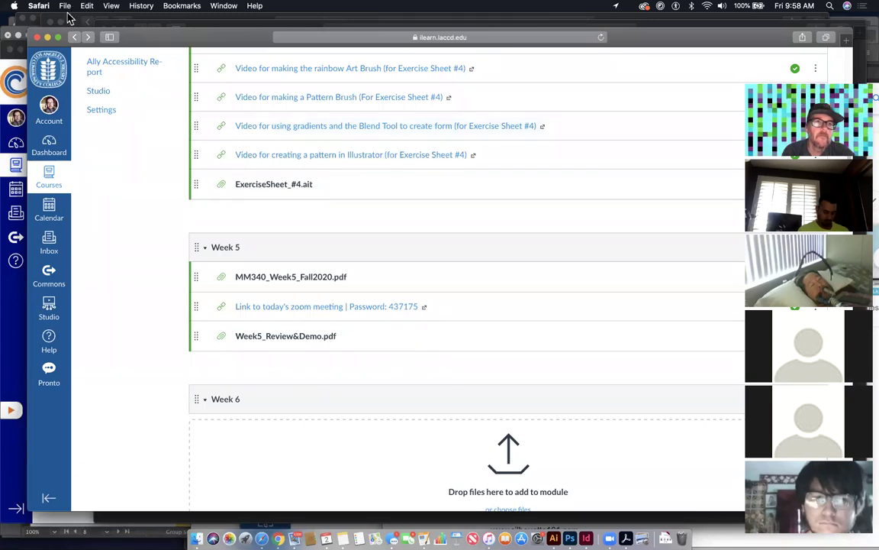
click(65, 6)
click(70, 18)
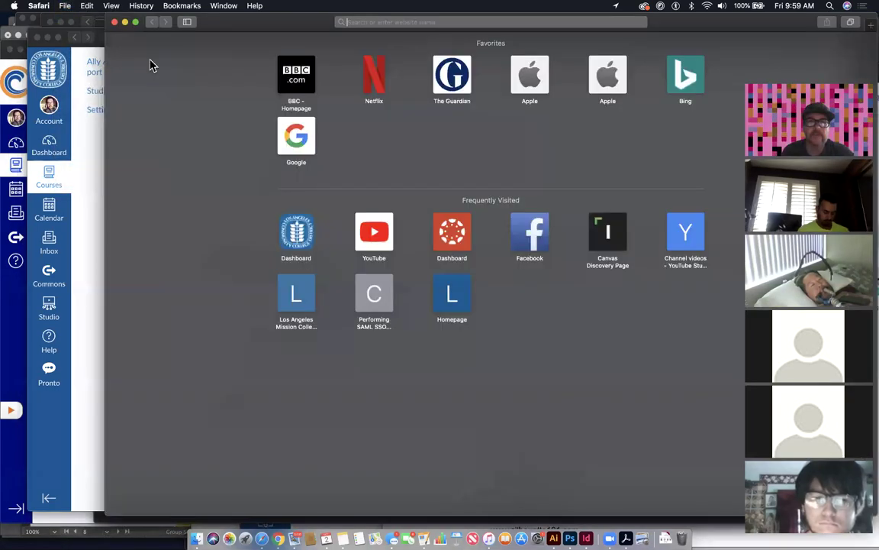
drag(261, 28, 240, 79)
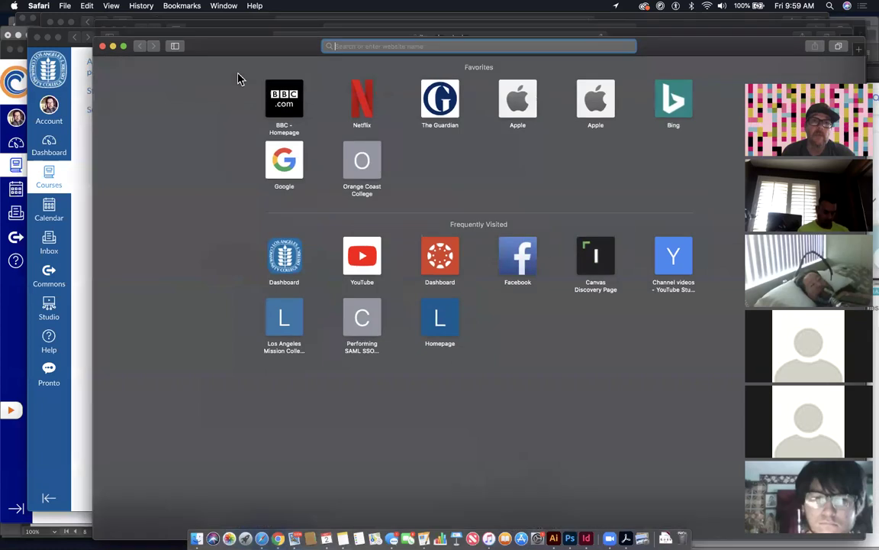
text(comic b)
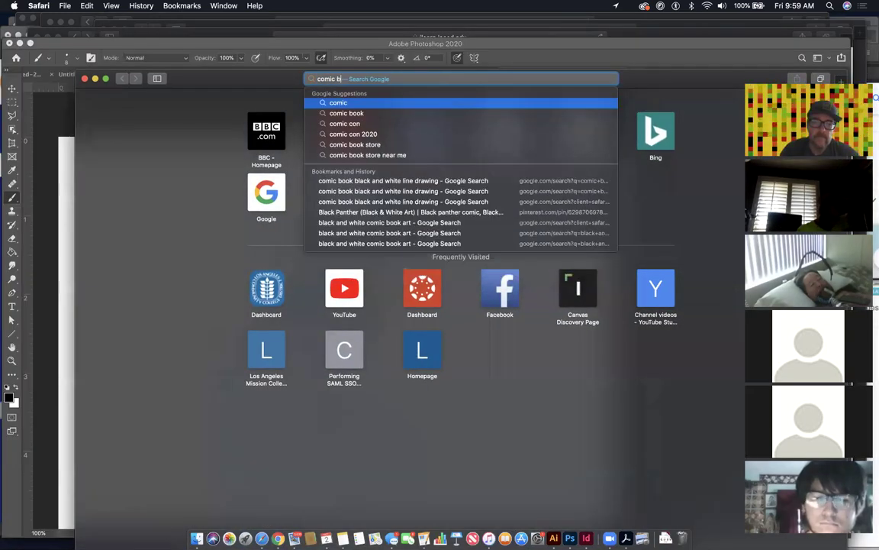
text(ook illustrations)
key(Return)
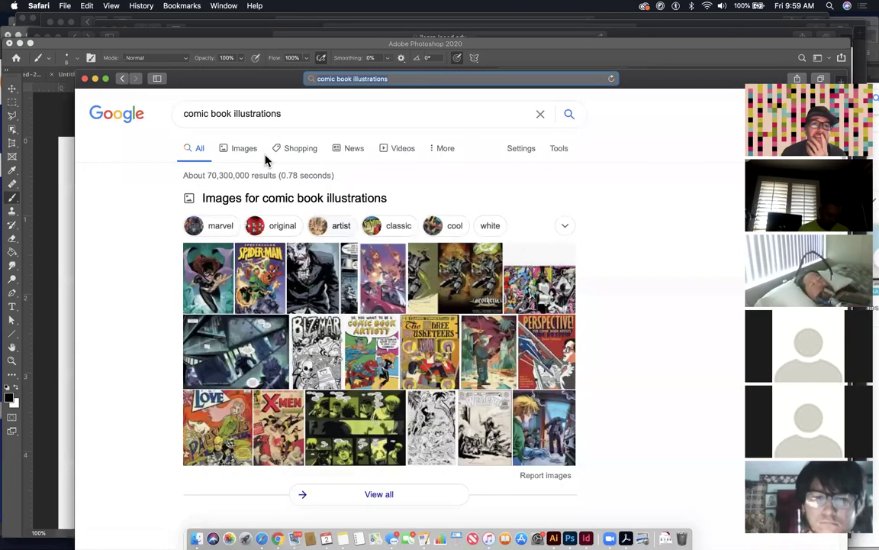
click(244, 149)
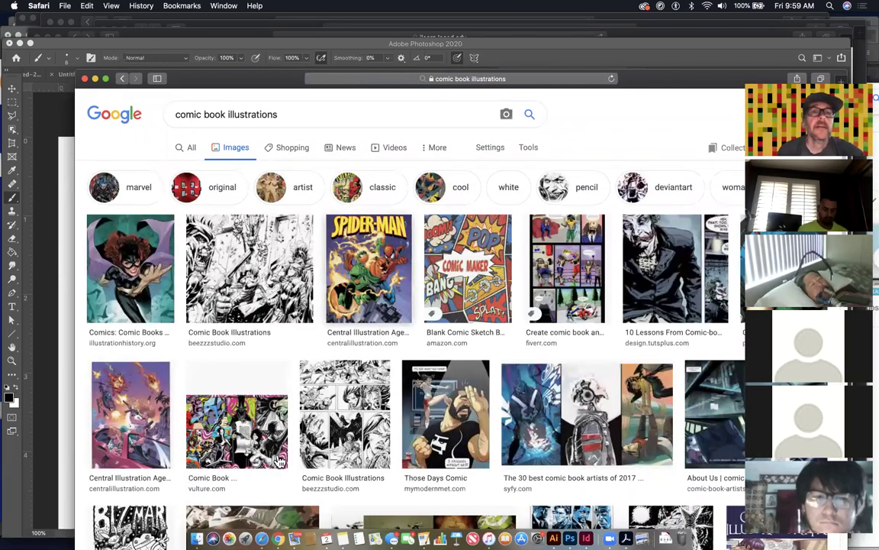
Step: Preview the black-and-white beezzz studio comic page and the Green Arrow illustration, and look through the related images
click(229, 260)
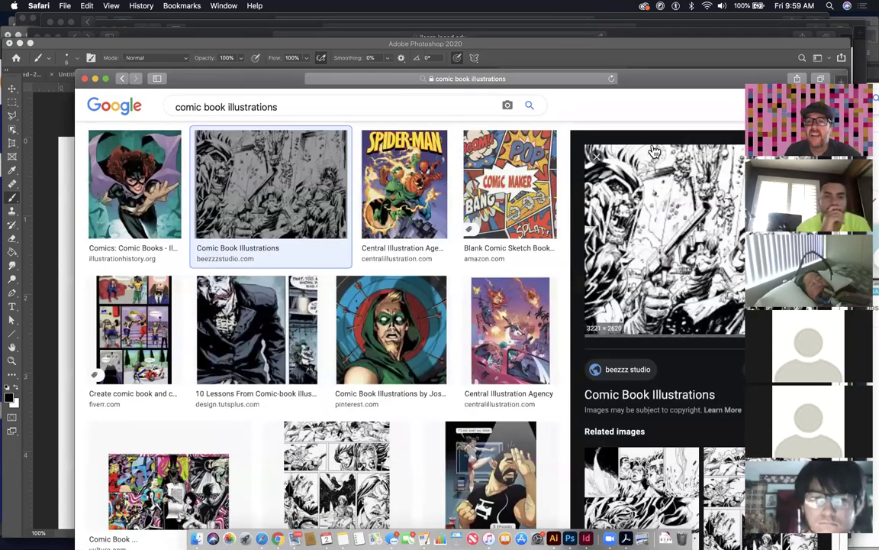
drag(711, 83, 640, 88)
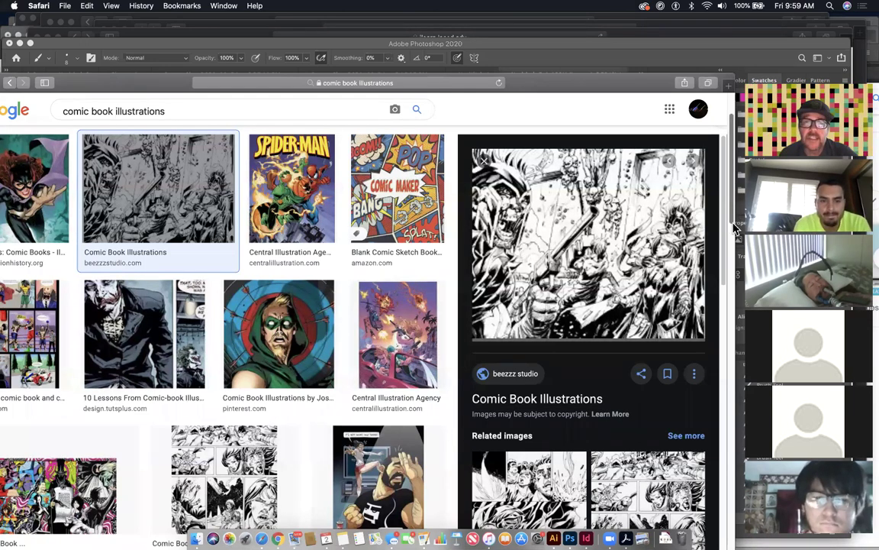
scroll(734, 227, down, 2)
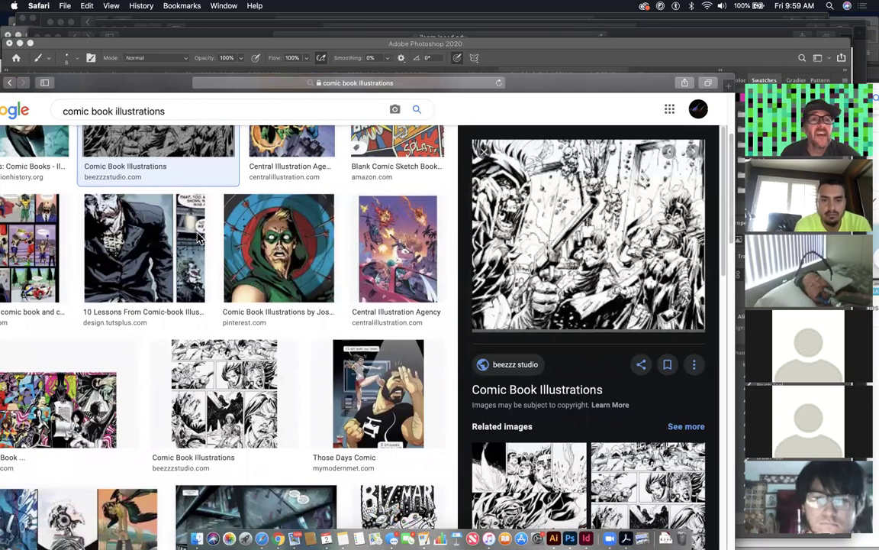
click(297, 264)
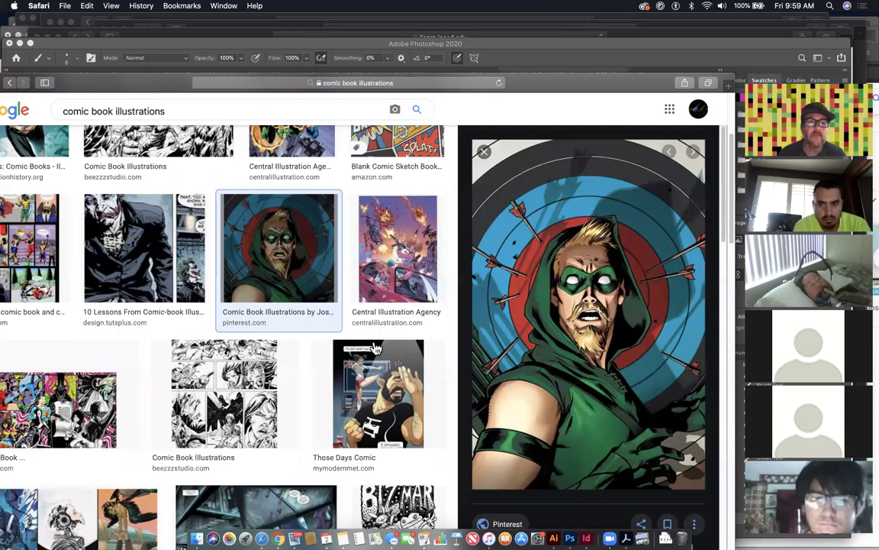
drag(723, 221, 710, 368)
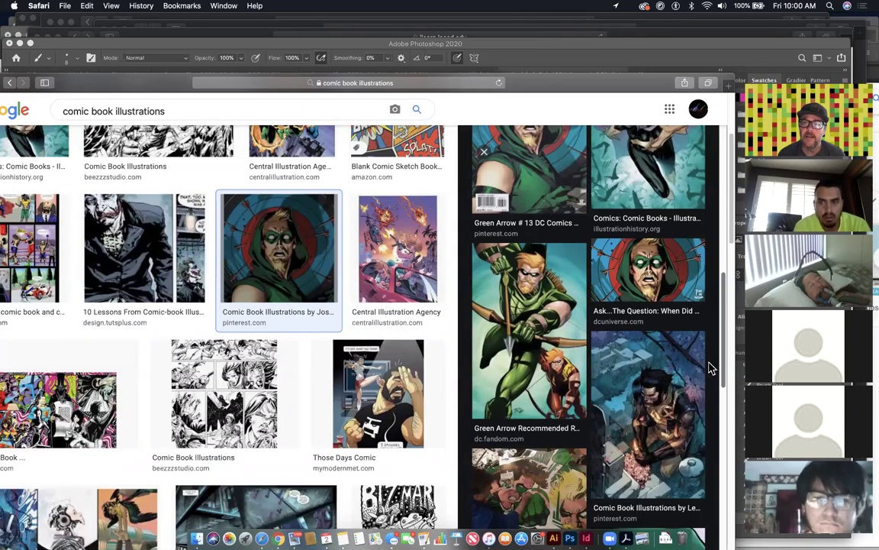
drag(712, 365, 687, 495)
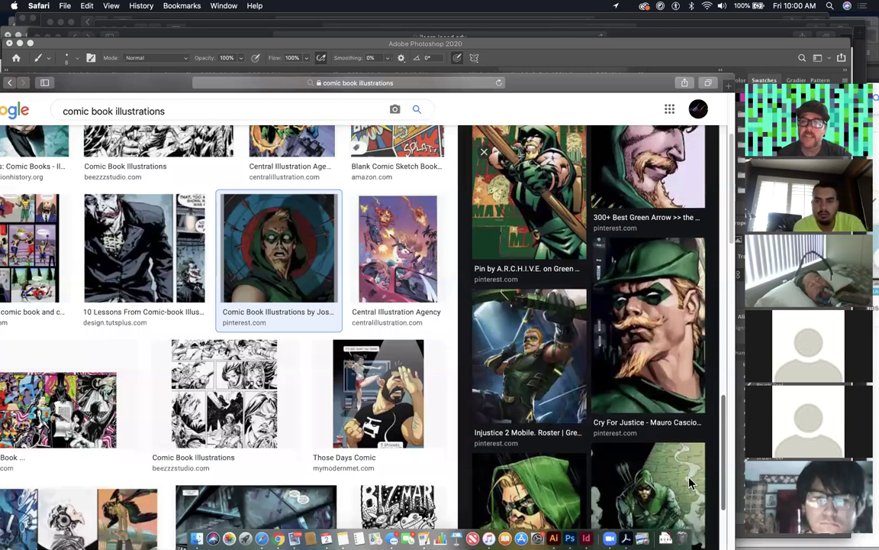
scroll(691, 481, up, 3)
drag(722, 428, 723, 153)
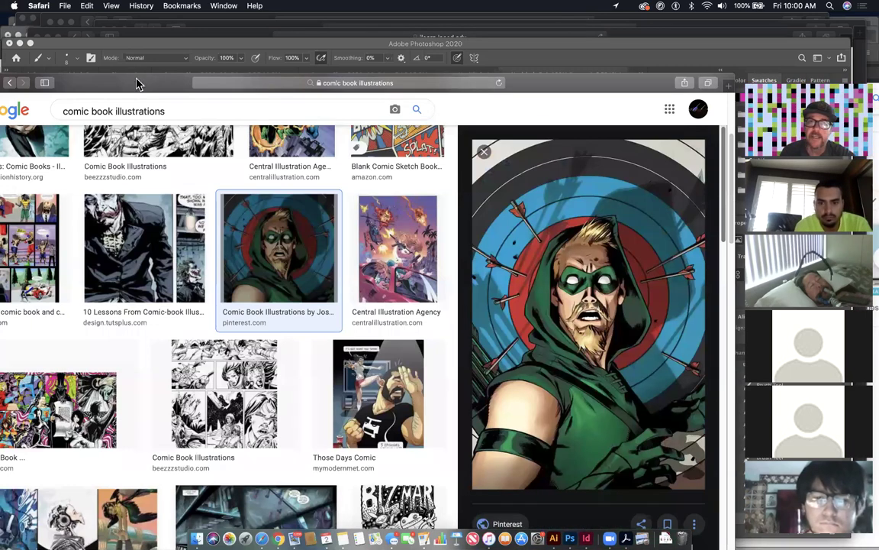
Step: Search Google Images for "hello kitty"
click(243, 82)
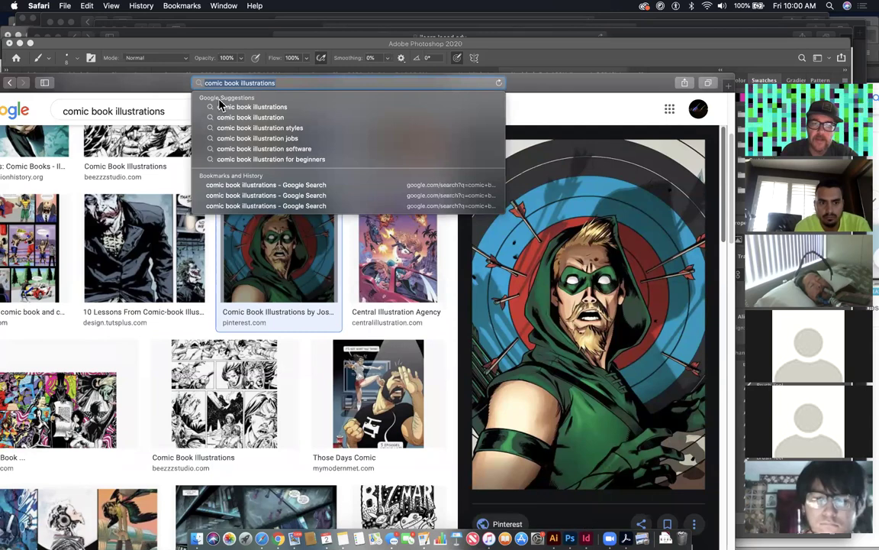
text(hello k)
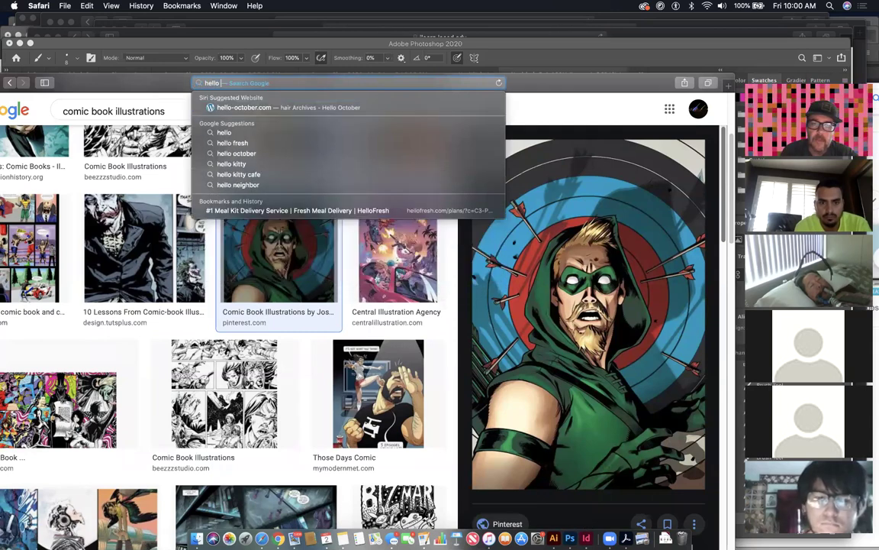
text(itty)
key(Return)
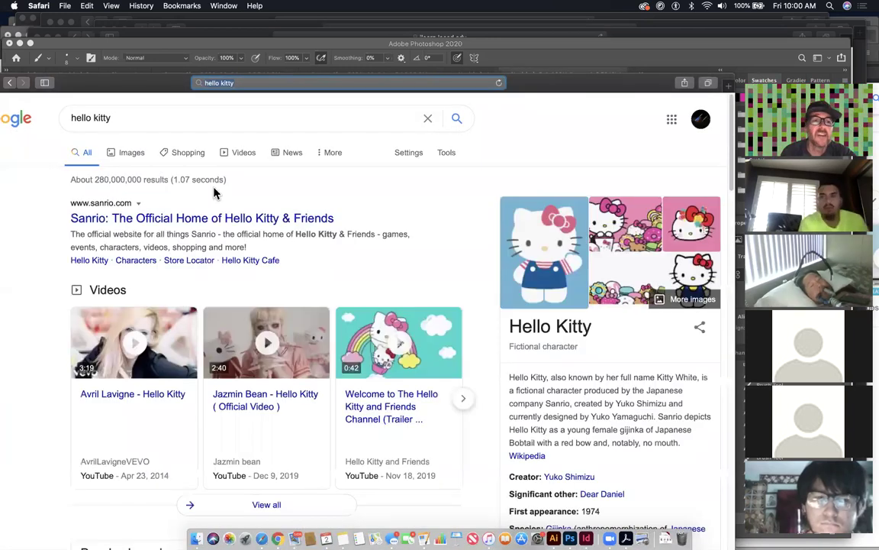
click(131, 152)
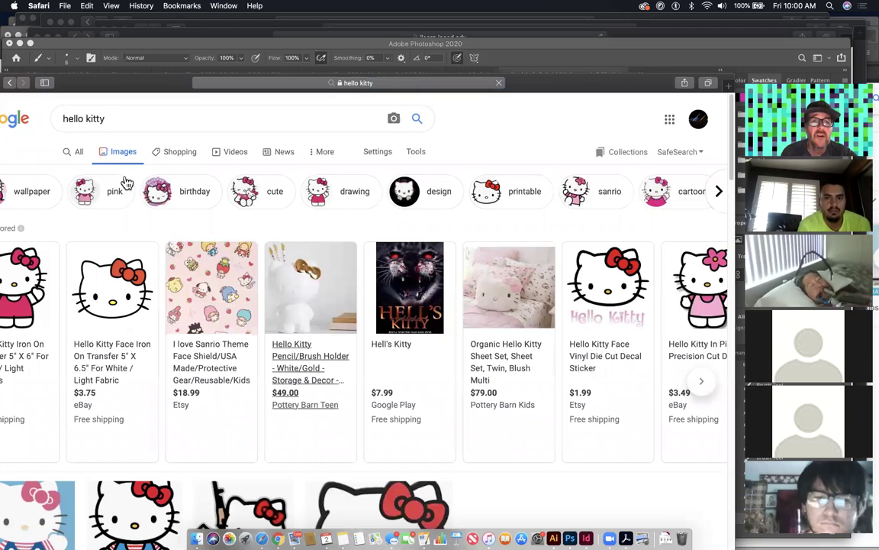
Step: Preview the Wikipedia Hello Kitty picture on the blue background and look through its related images
click(31, 512)
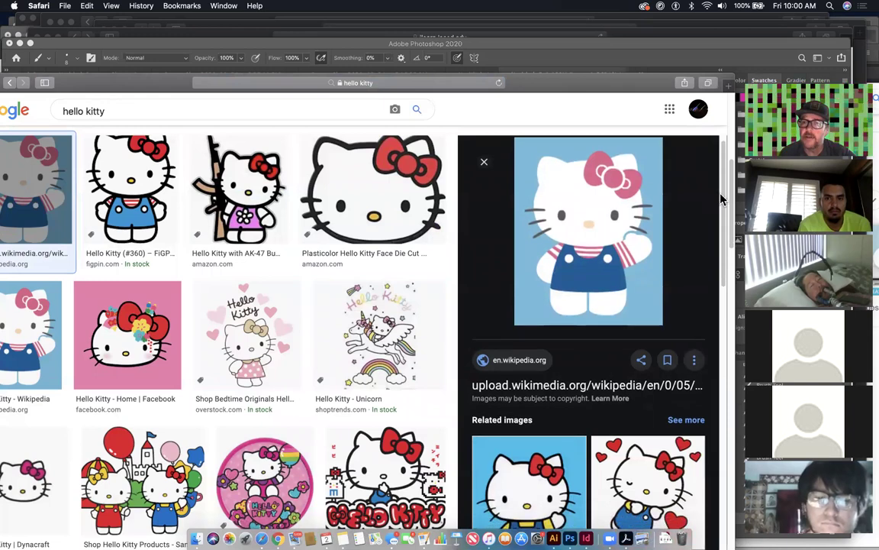
scroll(718, 229, down, 5)
scroll(718, 279, down, 5)
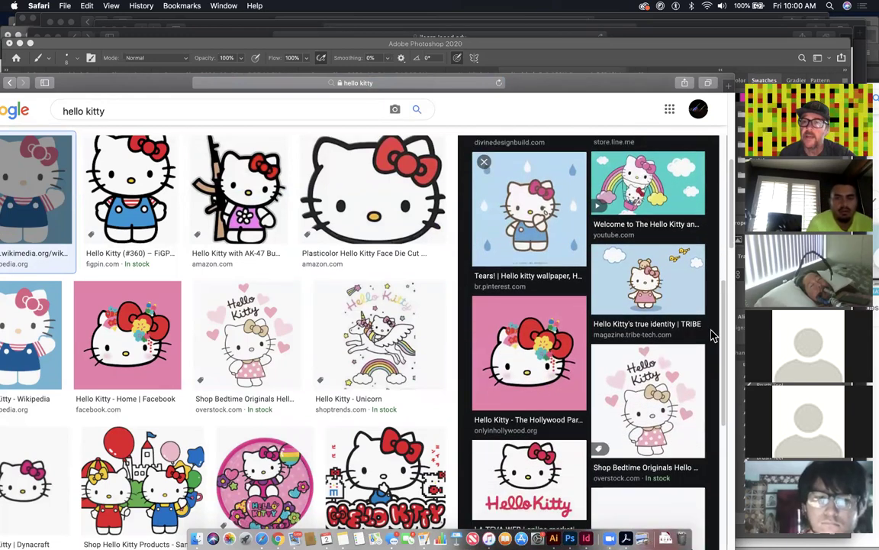
scroll(711, 351, down, 10)
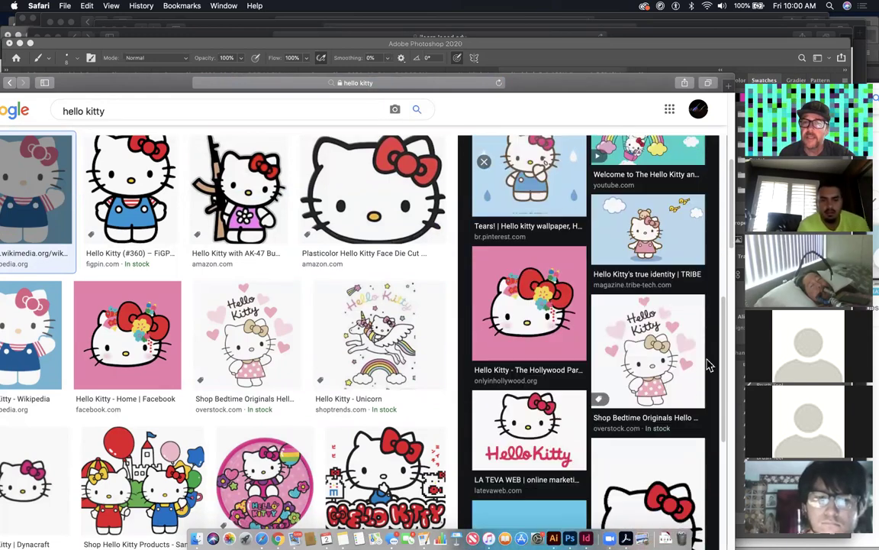
scroll(691, 492, down, 2)
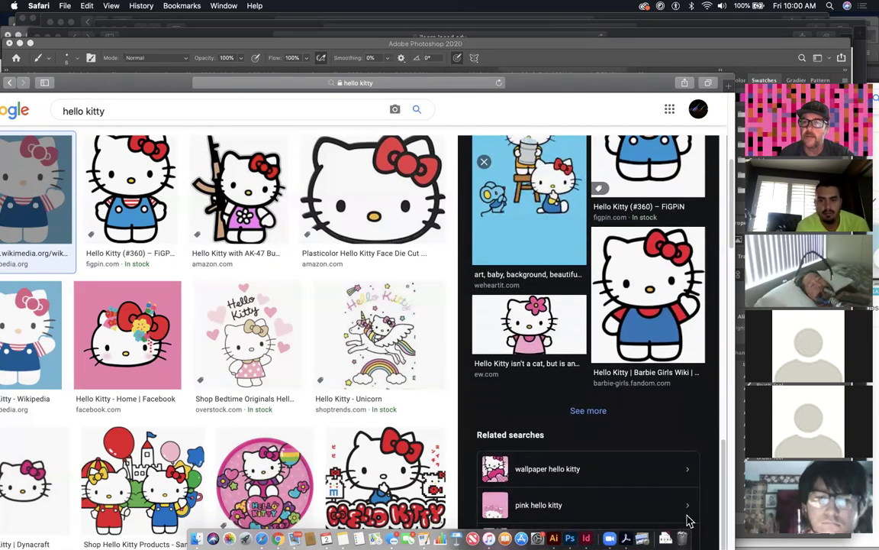
scroll(687, 298, up, 20)
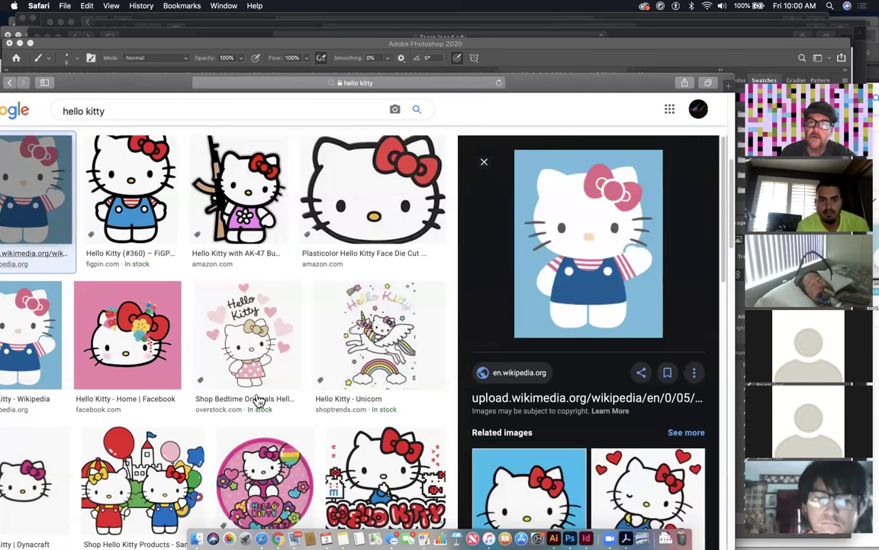
Step: Return to Illustrator by way of the Photoshop sketch and review the Image Trace Approach page's text and illustration
drag(86, 89, 403, 445)
click(525, 399)
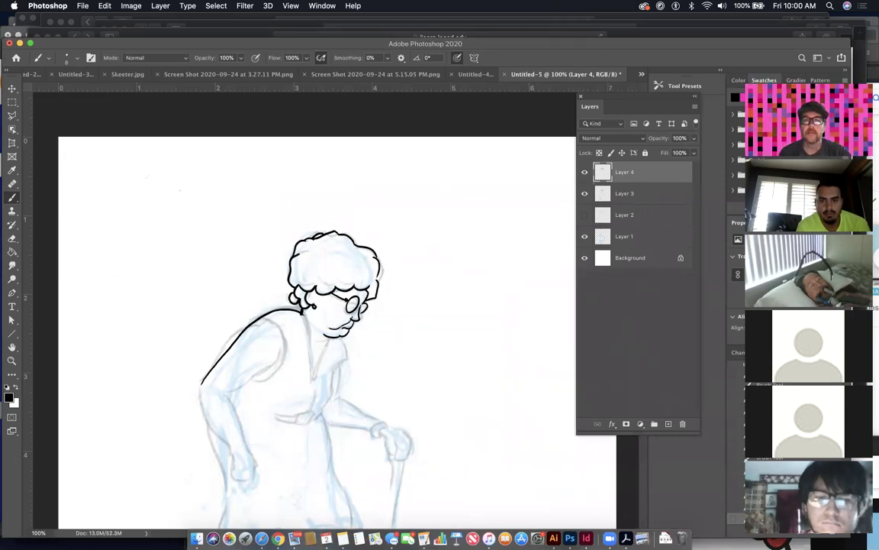
click(553, 539)
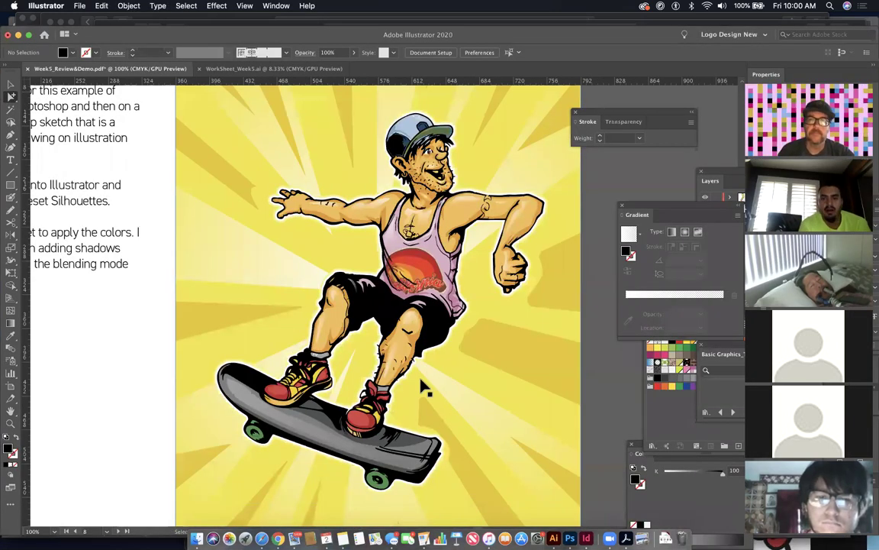
scroll(424, 385, down, 3)
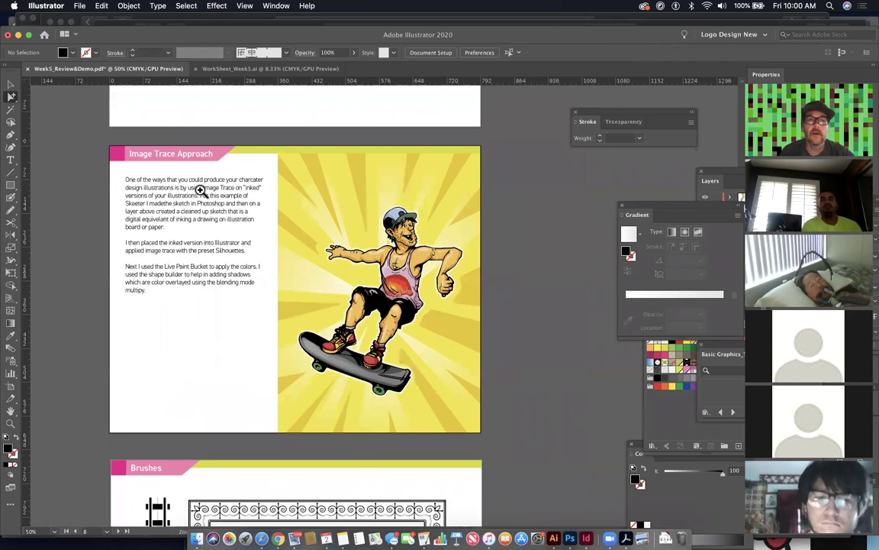
scroll(200, 189, up, 3)
scroll(334, 308, up, 2)
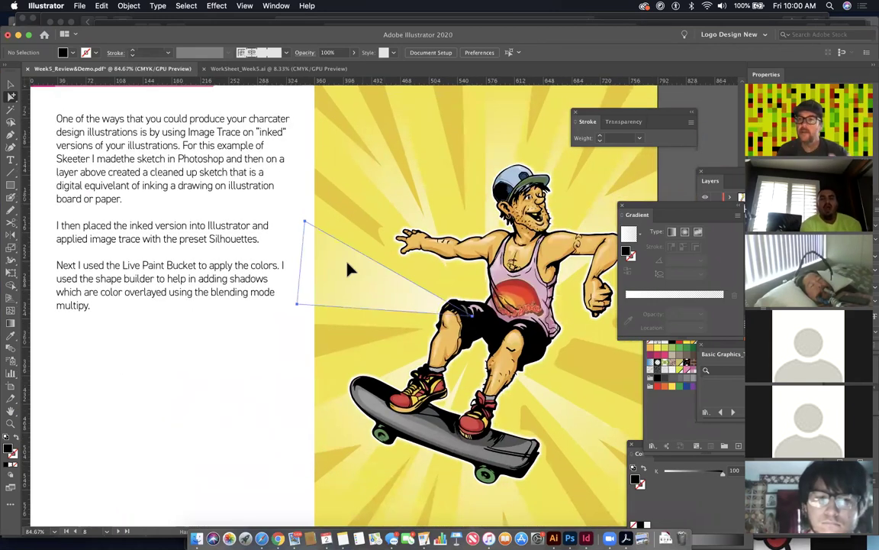
click(348, 269)
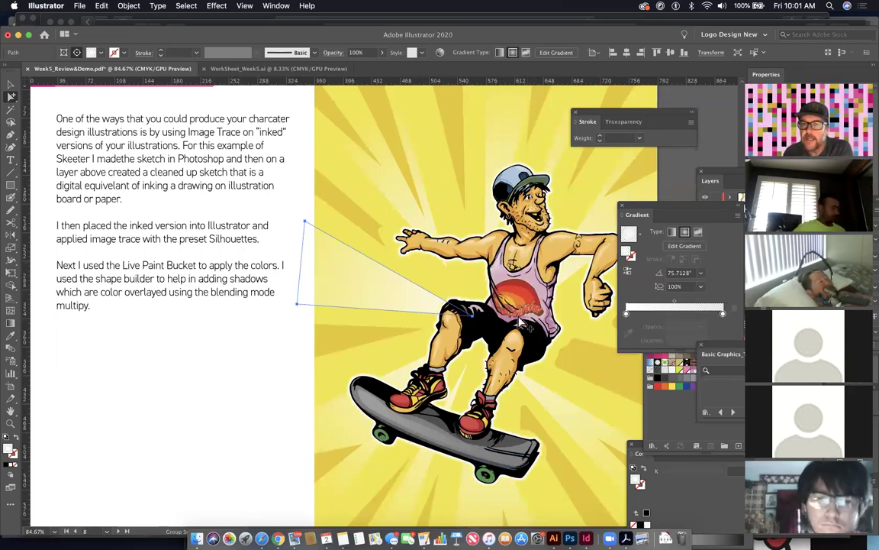
click(220, 379)
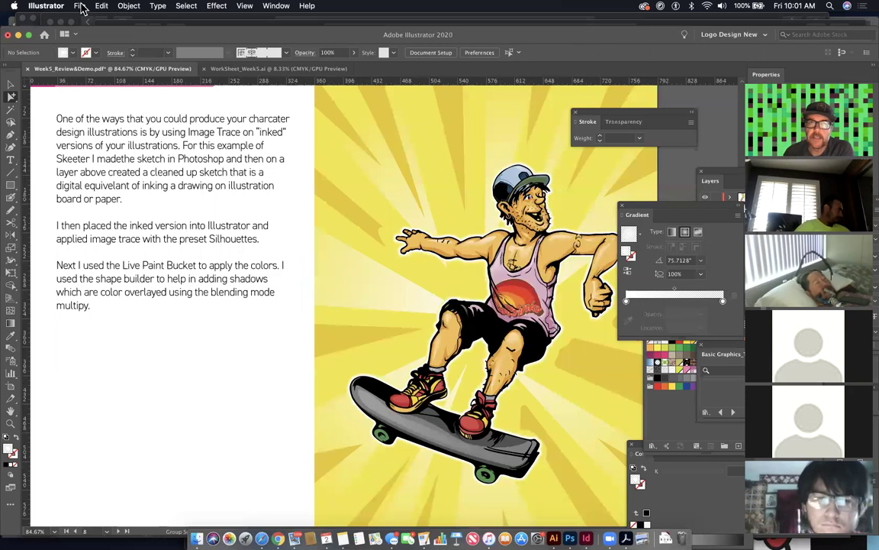
Step: Try to place LittleMonster.psd from the Sketches folder inside the Fall 2020 Week 4 folder, checking the Week 5 folder on the way
click(79, 5)
click(114, 170)
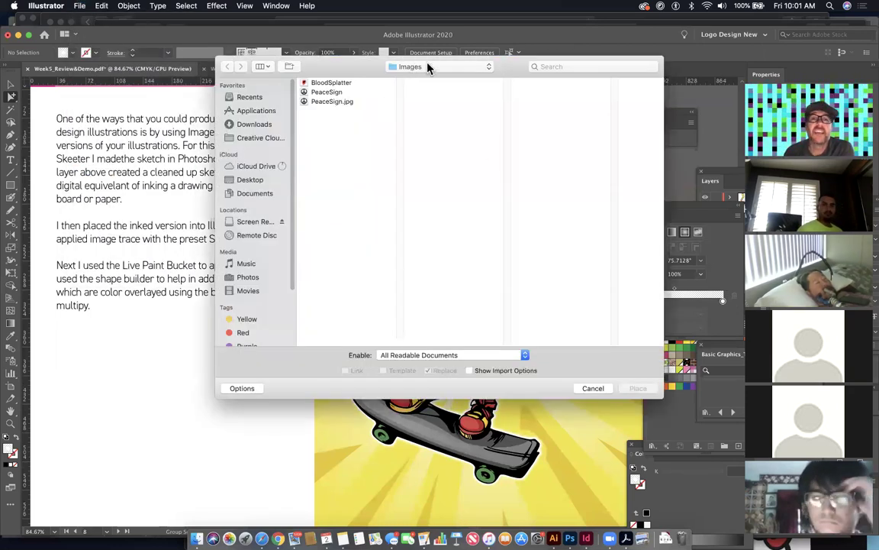
click(427, 67)
click(412, 78)
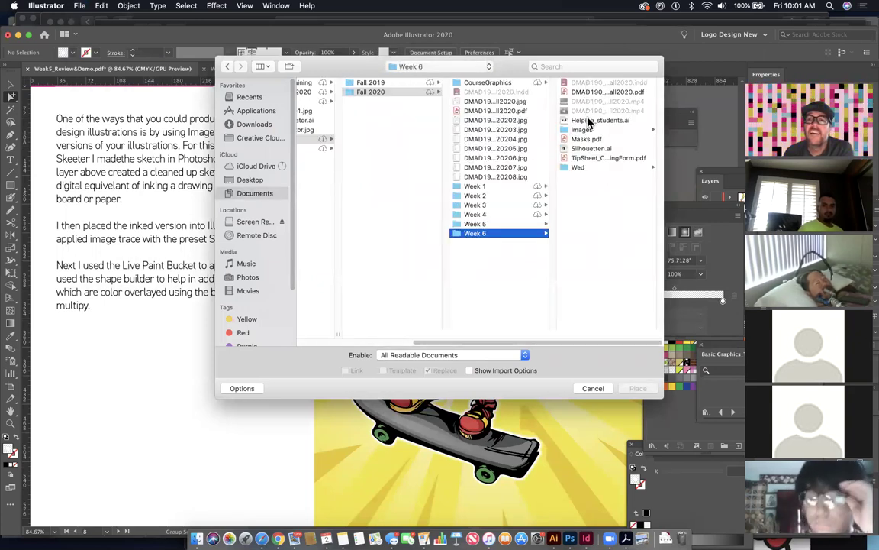
click(503, 223)
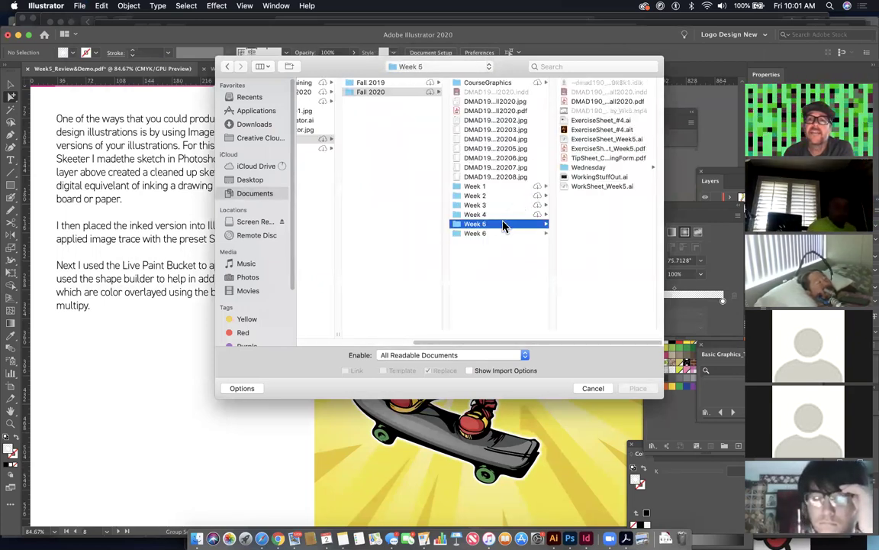
click(603, 168)
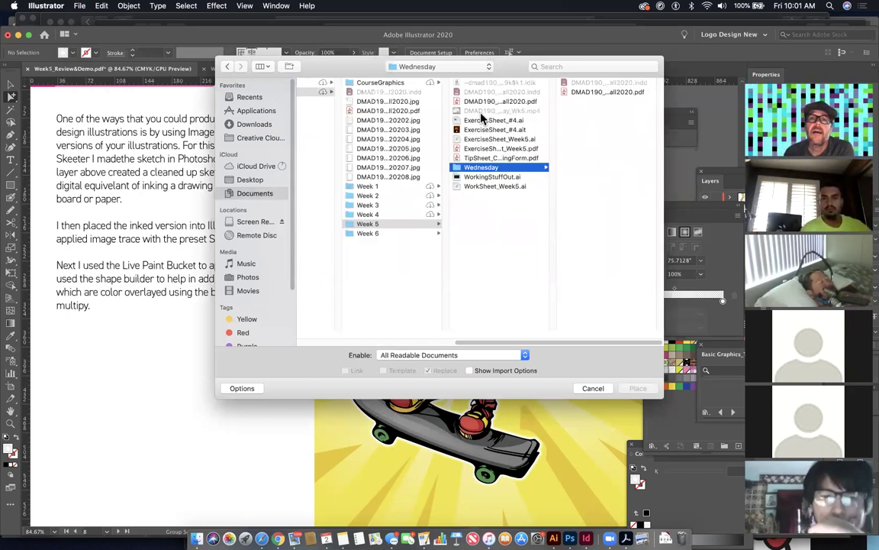
click(398, 214)
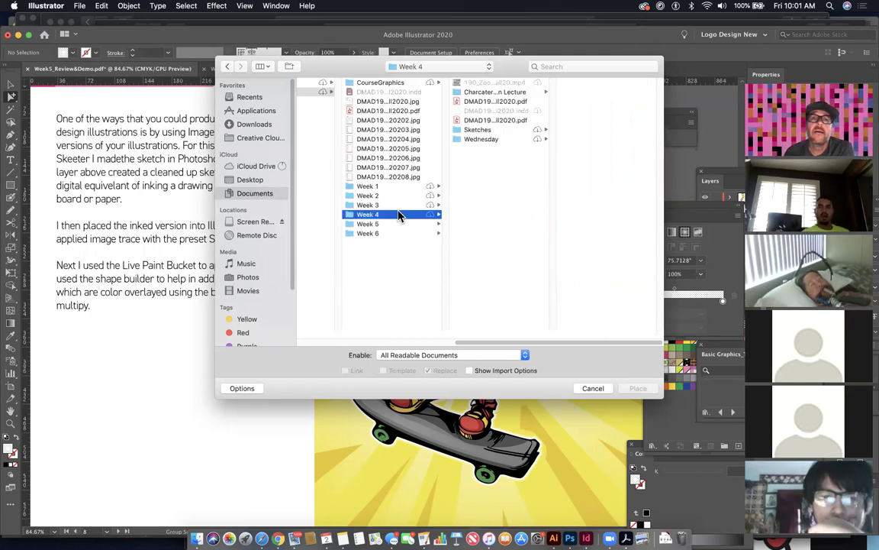
click(474, 130)
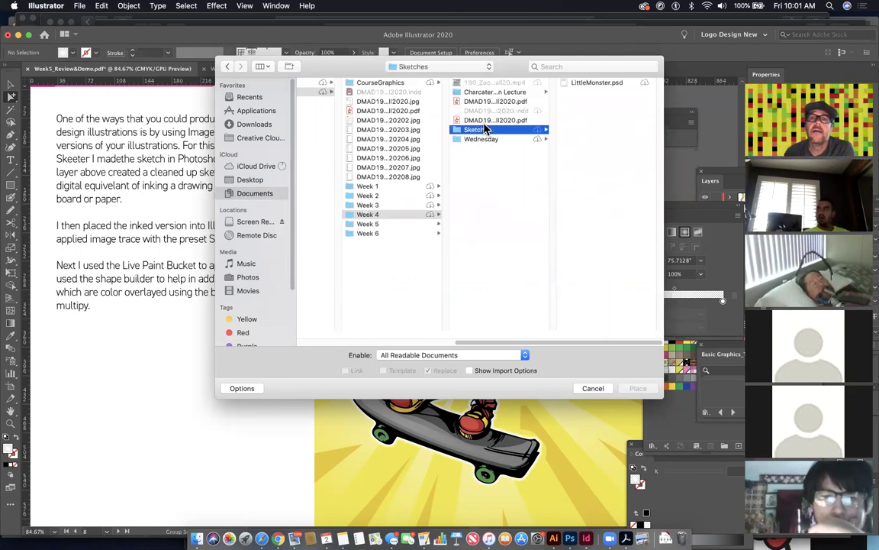
click(584, 83)
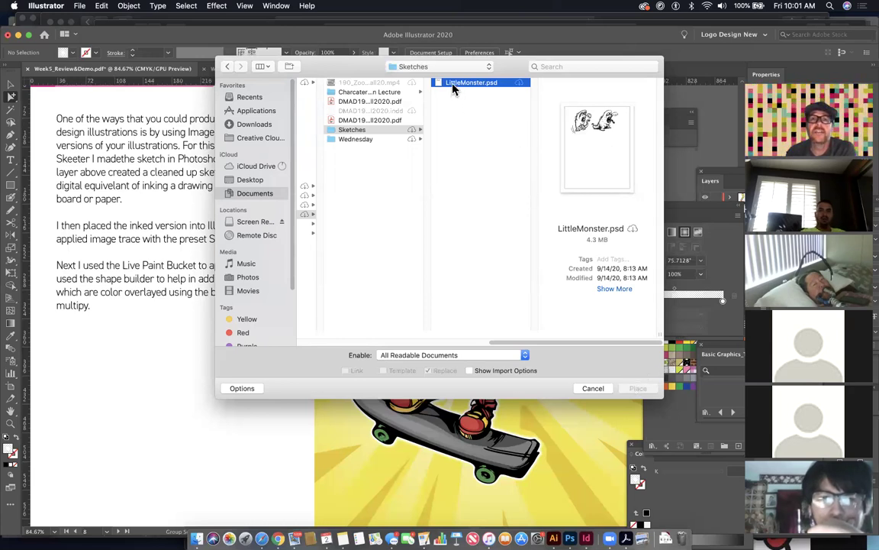
click(604, 389)
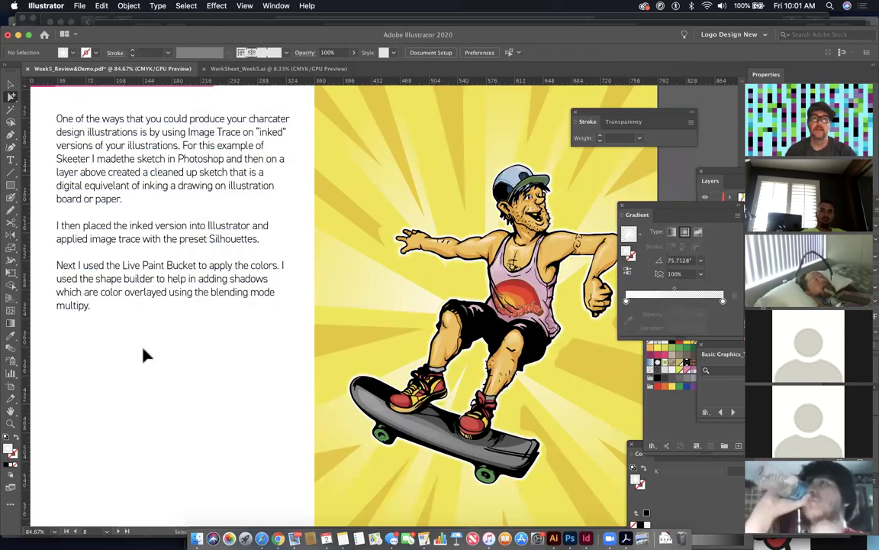
key(super+p)
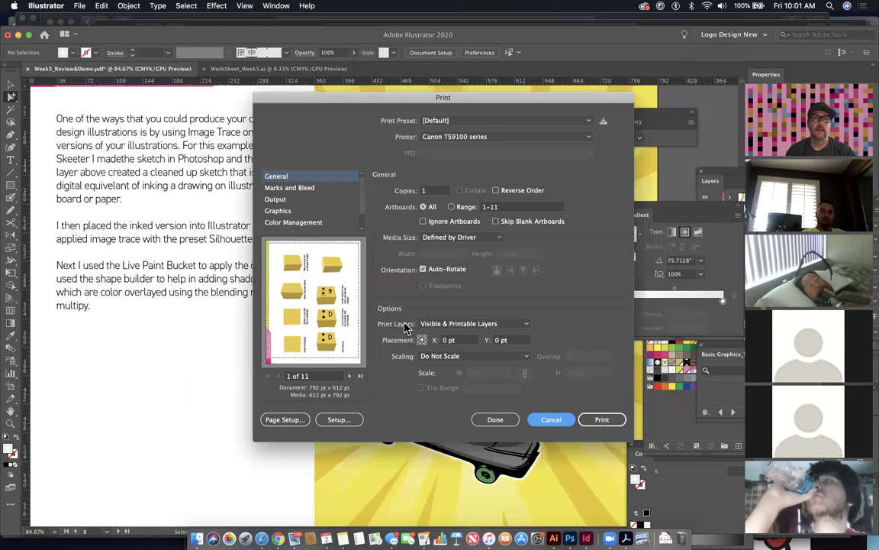
key(Escape)
Step: Start placing a file again, select LittleMonster.psd, check the readable file formats, and enable Show Import Options
click(79, 6)
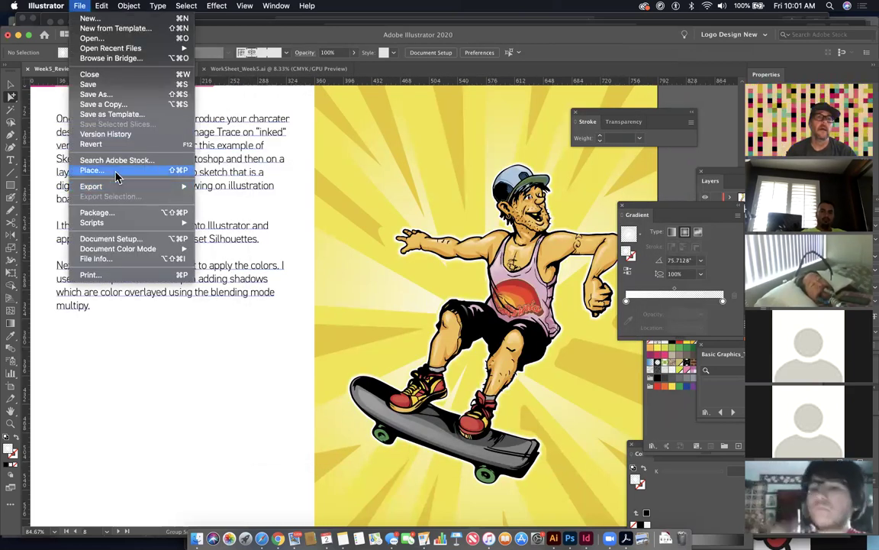
click(115, 171)
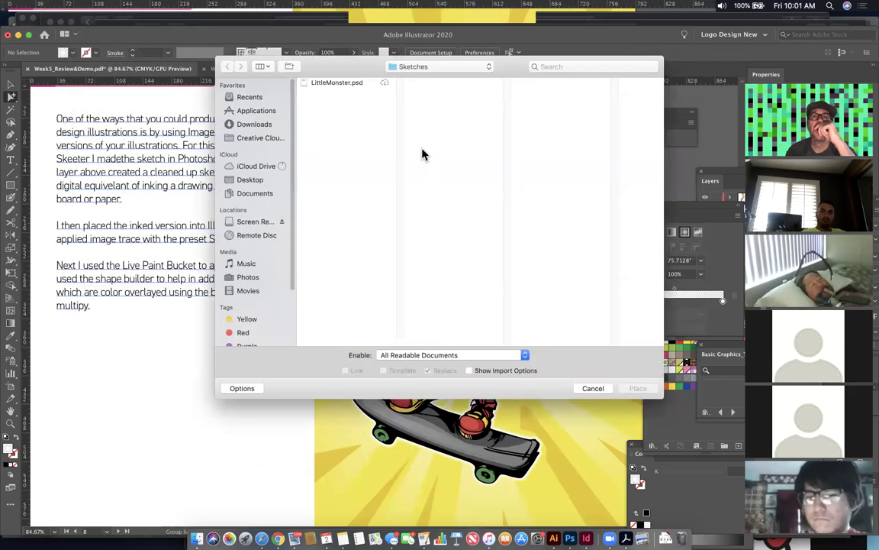
click(348, 83)
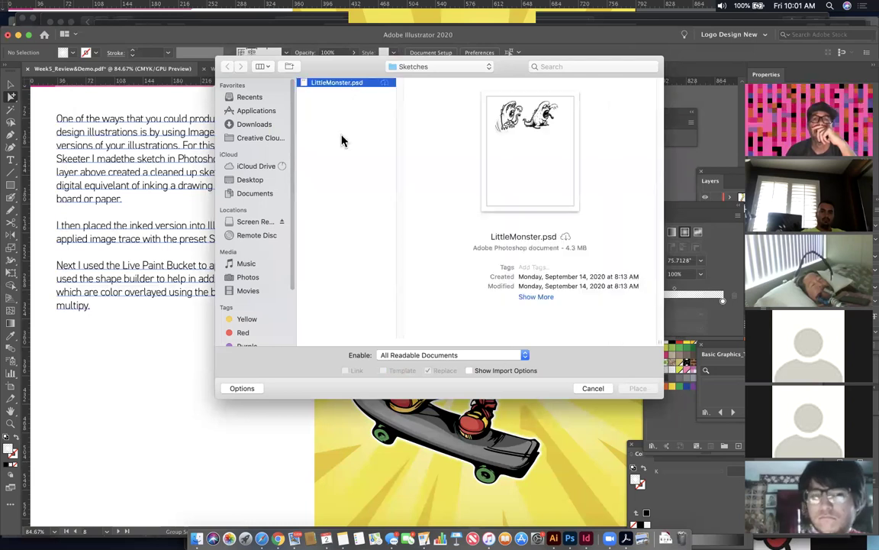
click(469, 357)
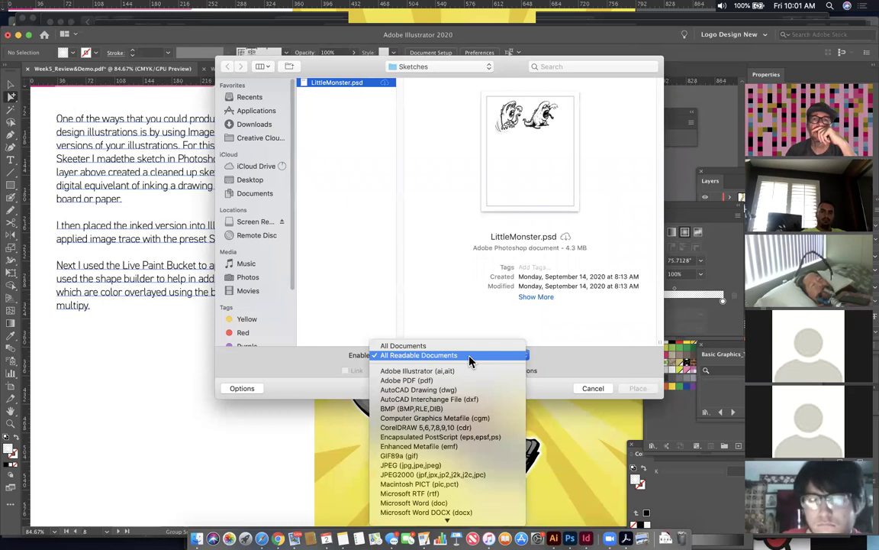
click(566, 323)
click(242, 387)
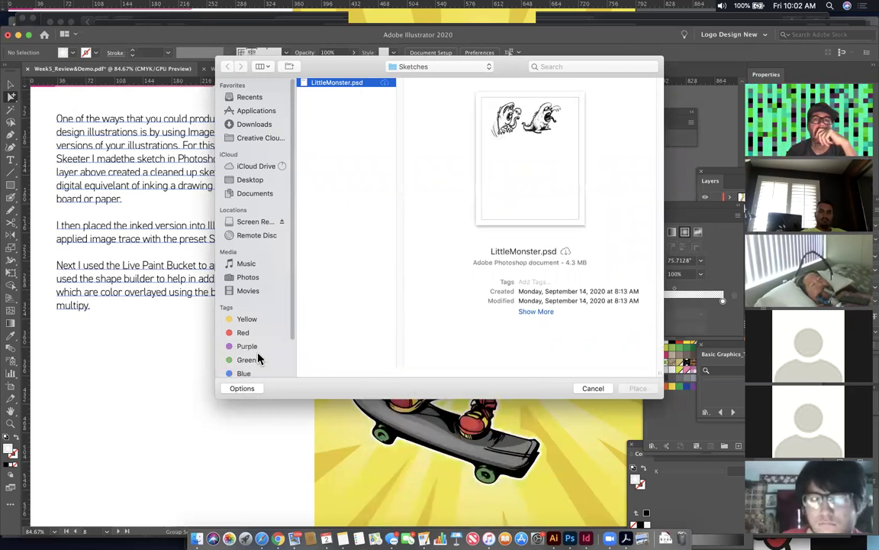
click(226, 371)
click(242, 389)
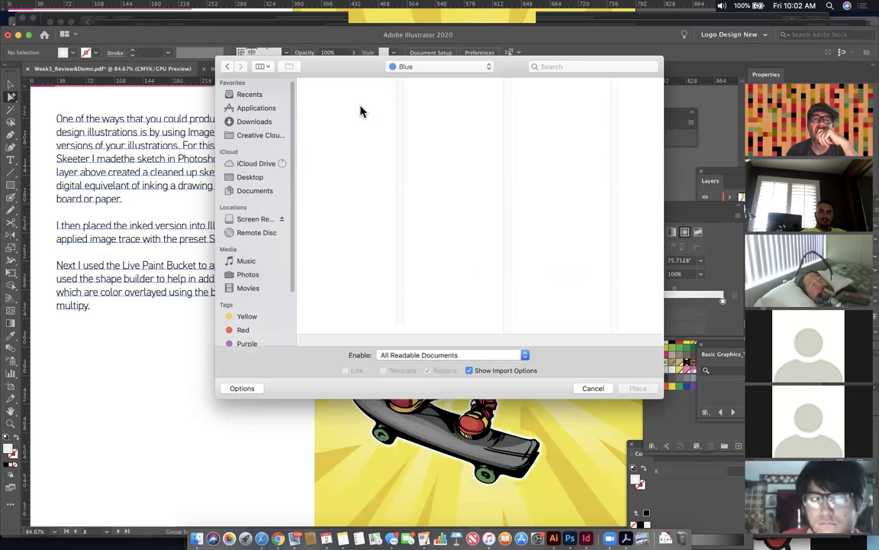
Step: Browse the Desktop folder for art to place, previewing Demosheet_Week2_Wednesday.ai, jaybird_v1.jpg and the June and July 2020 screenshots
click(419, 66)
click(271, 188)
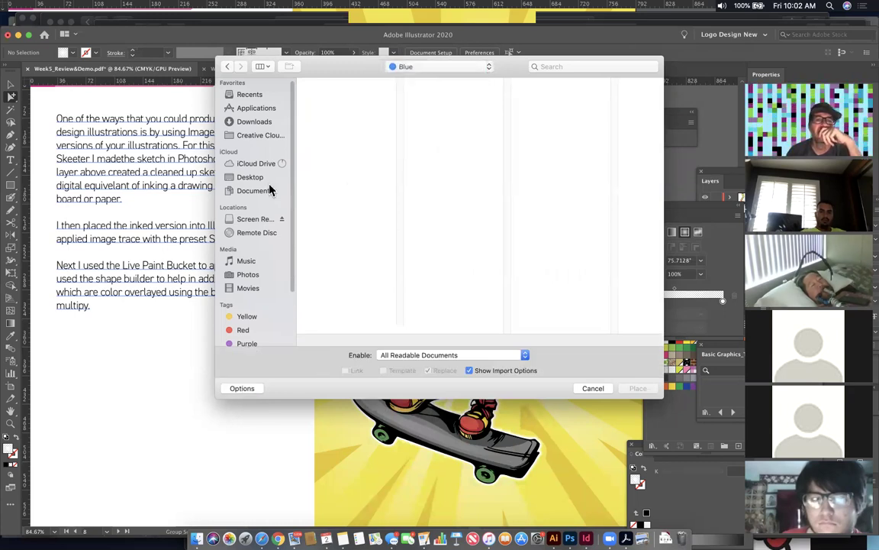
click(256, 181)
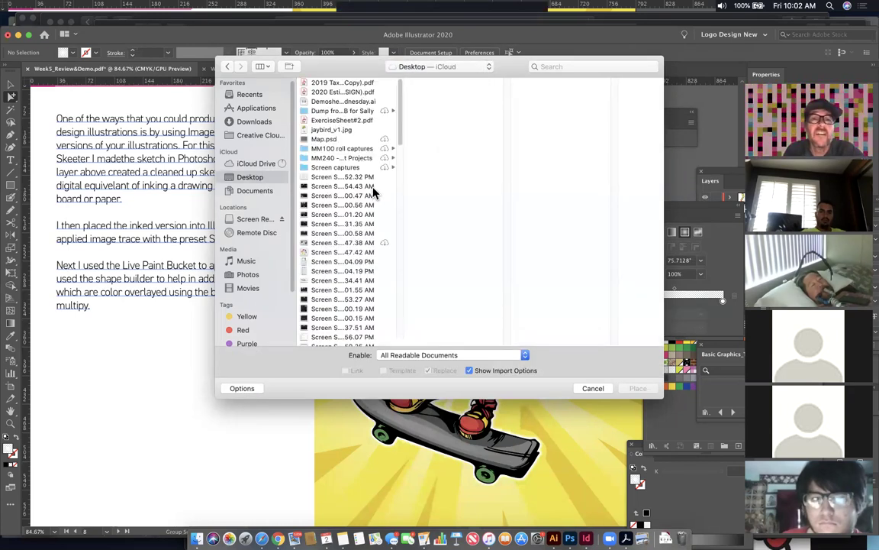
click(368, 177)
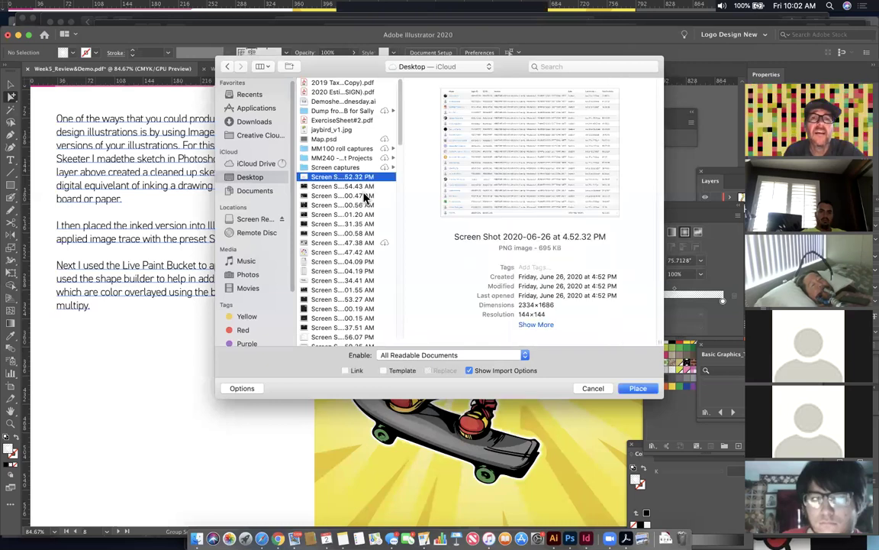
click(354, 102)
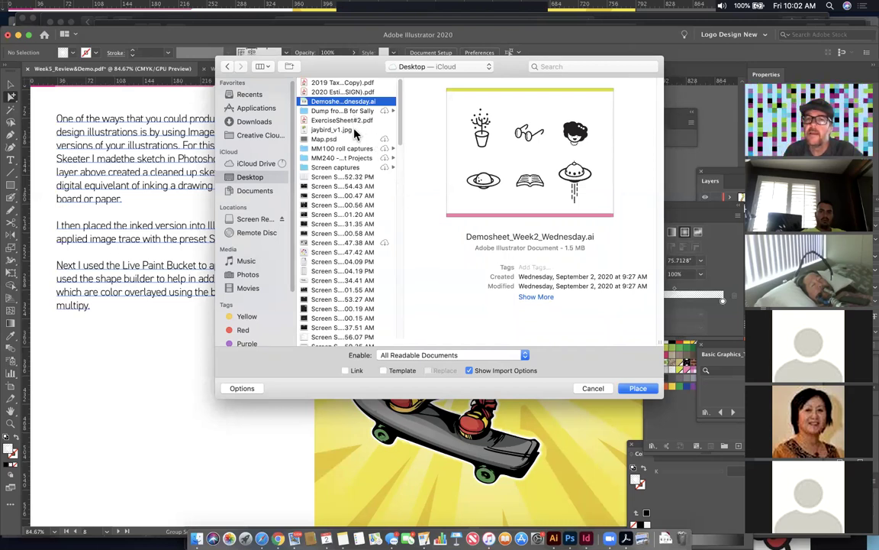
click(353, 130)
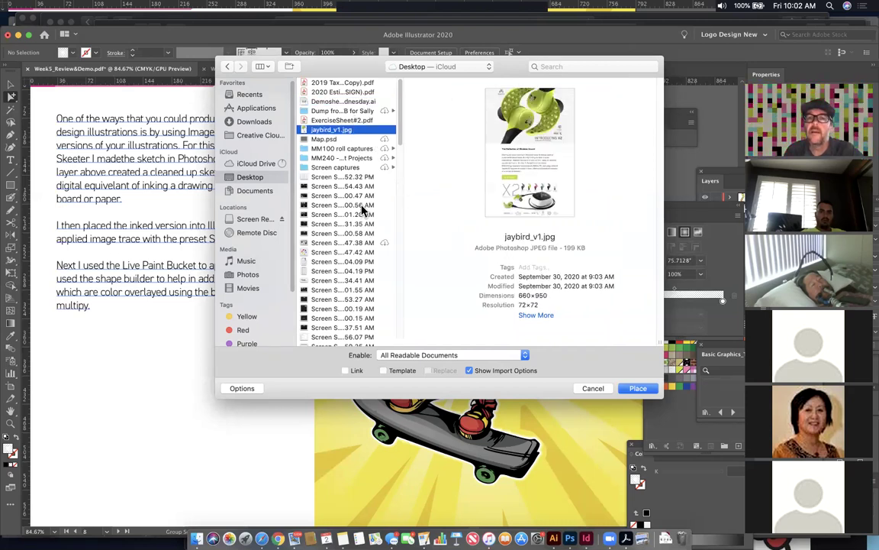
click(357, 251)
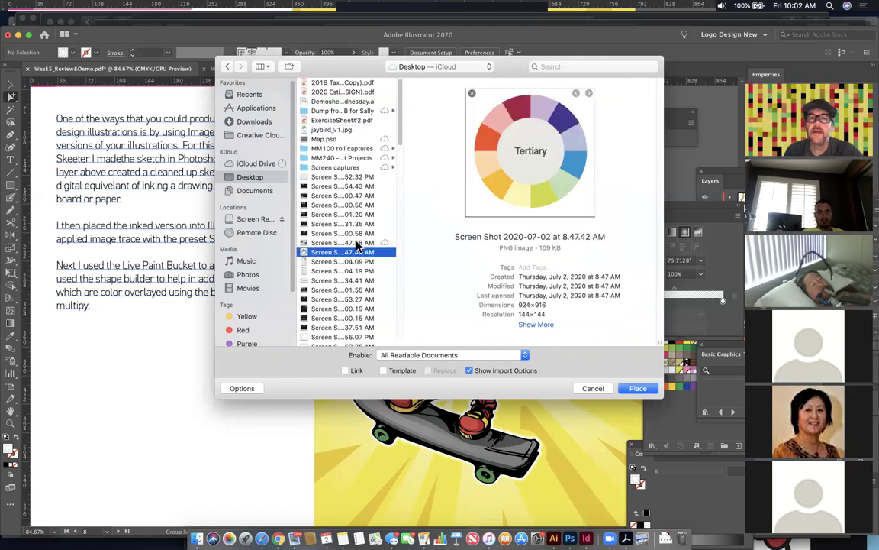
click(356, 243)
click(368, 280)
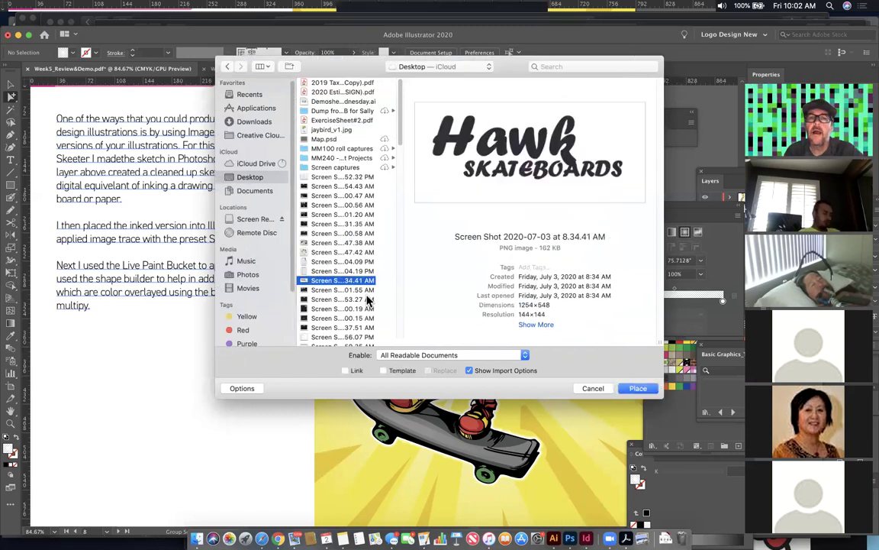
click(367, 299)
click(367, 317)
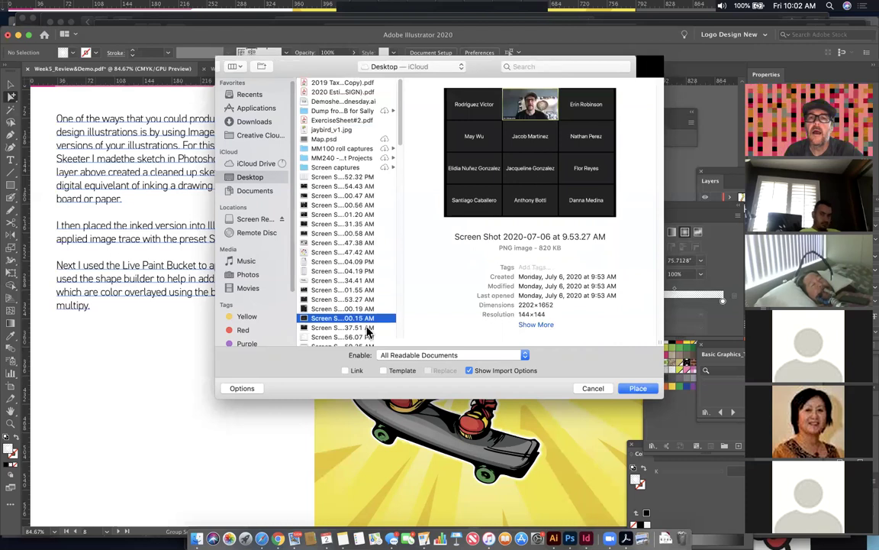
click(367, 328)
scroll(369, 331, down, 4)
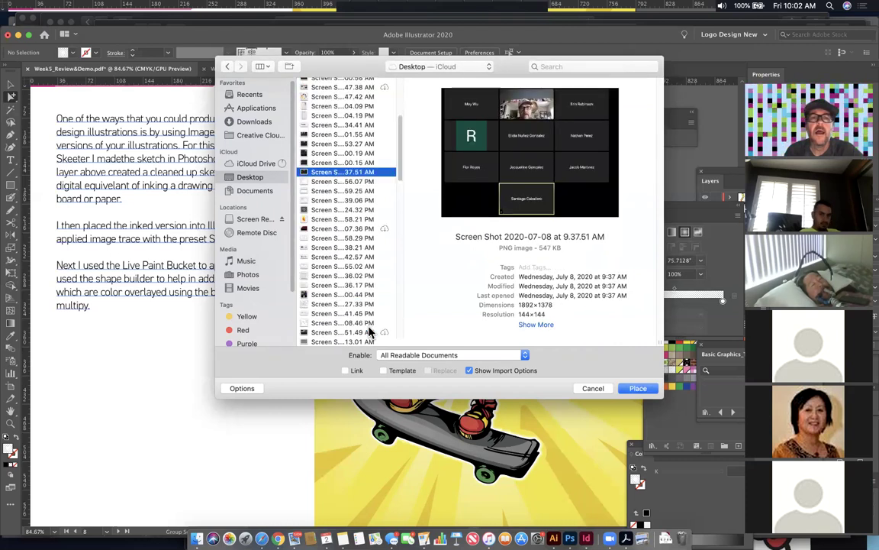
Step: Preview the August and September 2020 Desktop screenshots, including the logo examples and the September 24 character sketches
click(340, 248)
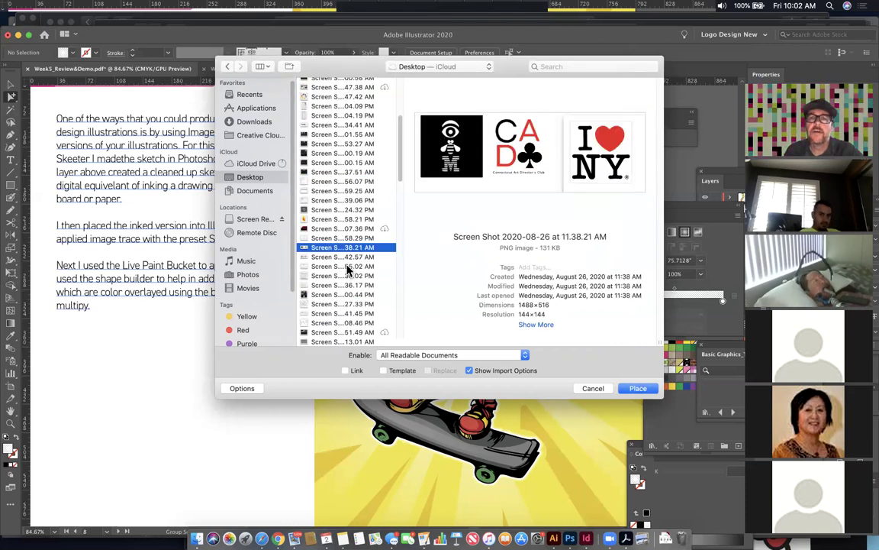
click(346, 265)
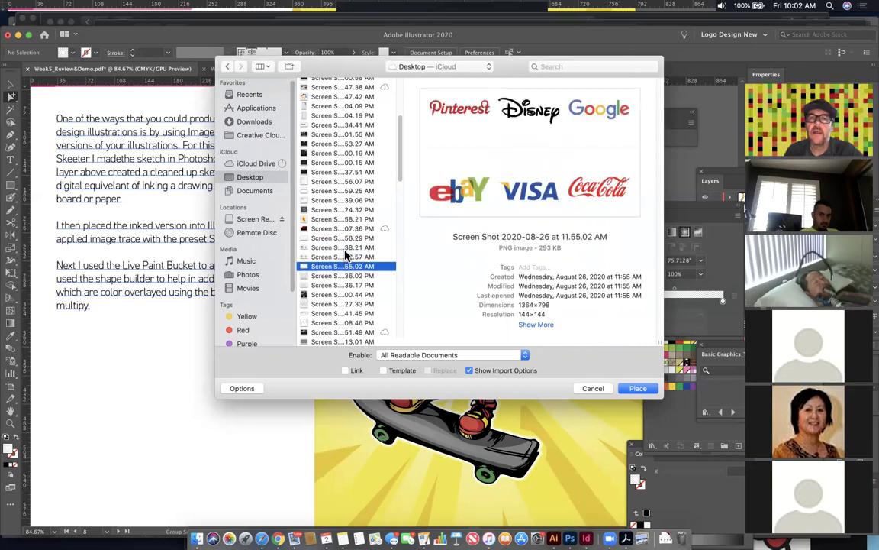
key(Up)
key(Up)
click(346, 275)
scroll(352, 292, down, 5)
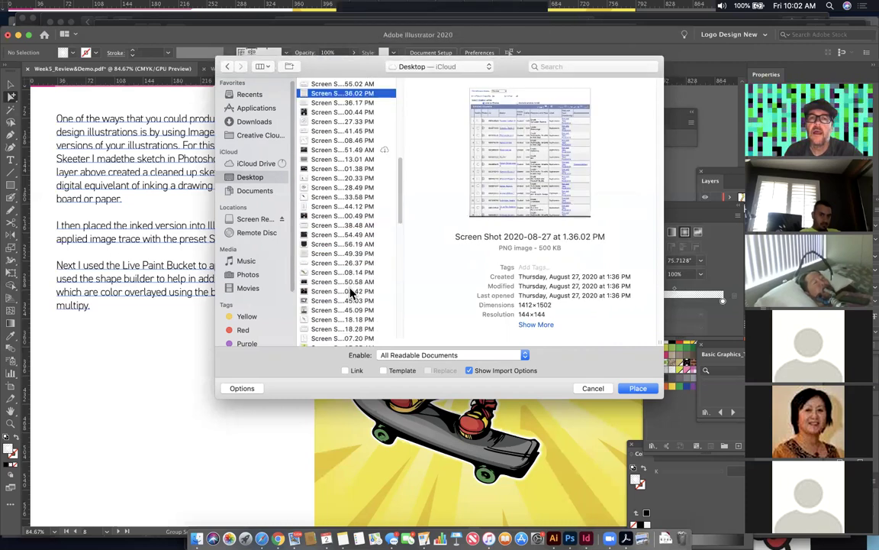
scroll(351, 293, down, 5)
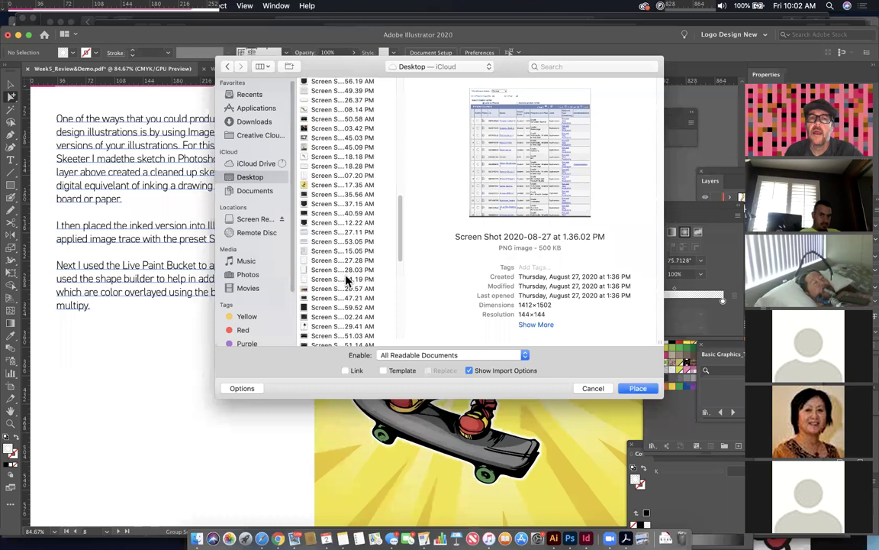
click(339, 251)
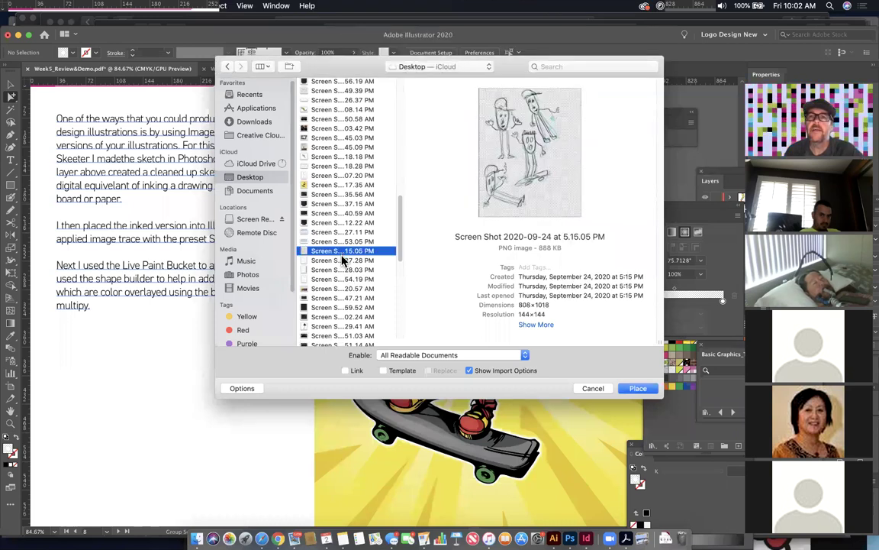
click(342, 260)
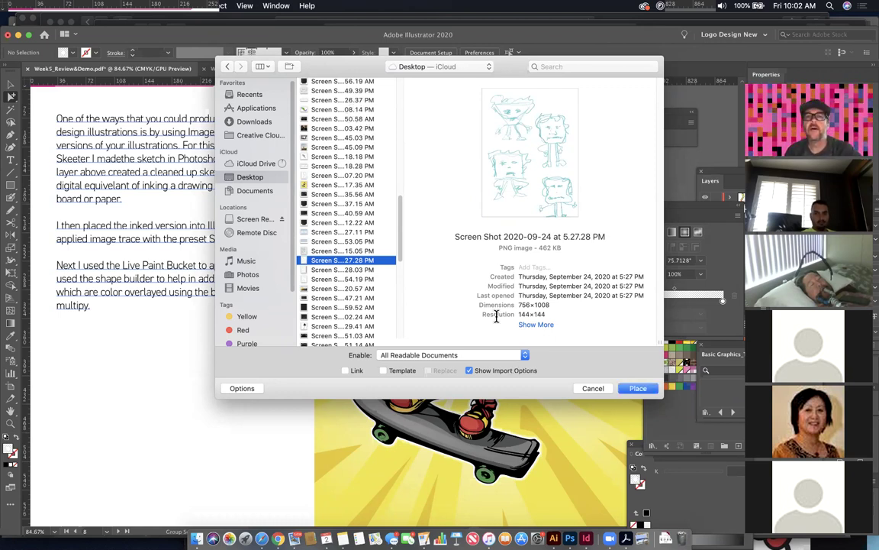
scroll(374, 267, down, 5)
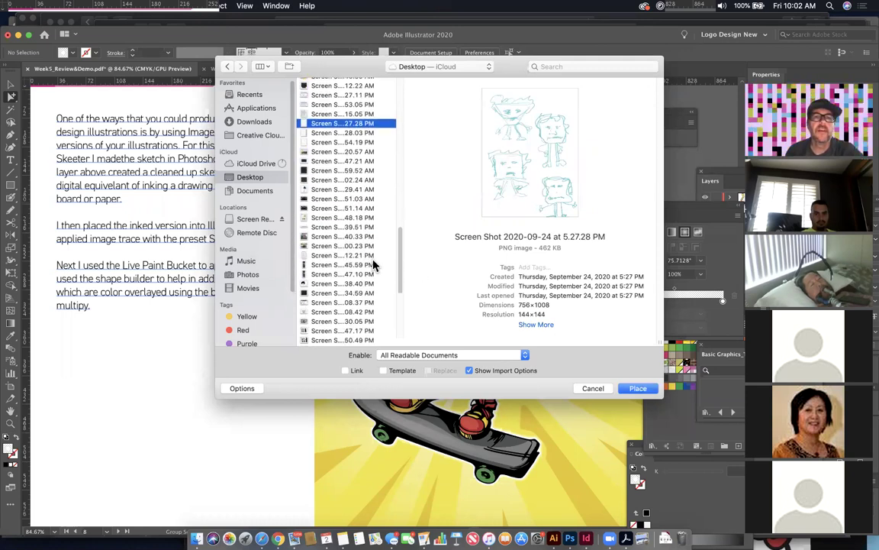
Step: Search This Mac for "skeeter" and look through the results for the Skeeter image files
click(562, 67)
text(s)
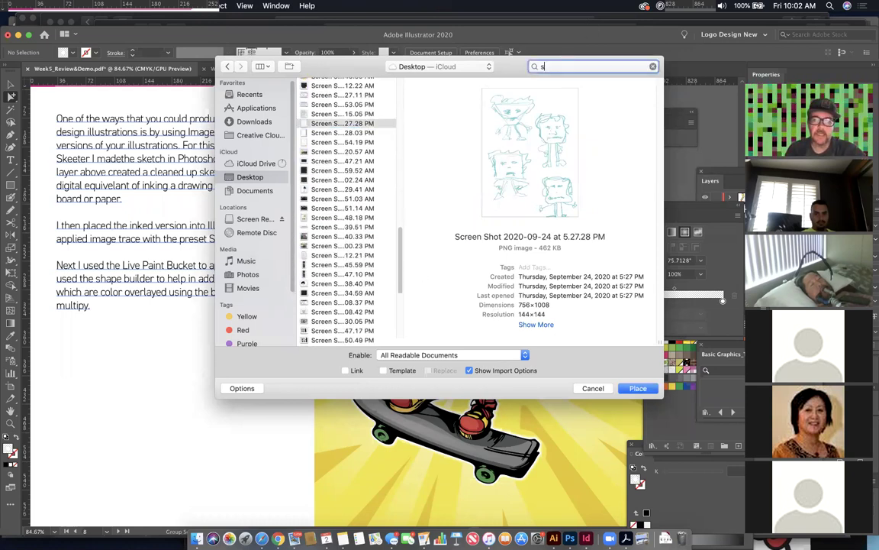
text(keeter)
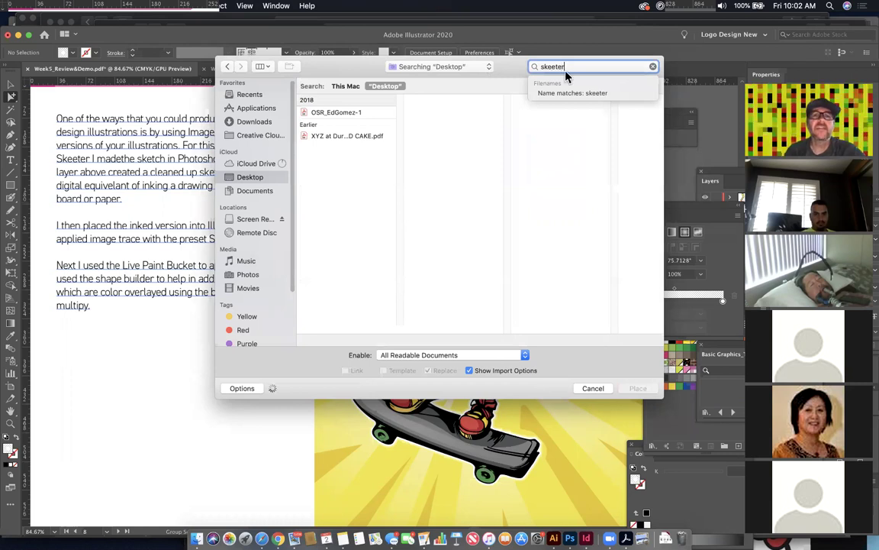
click(353, 87)
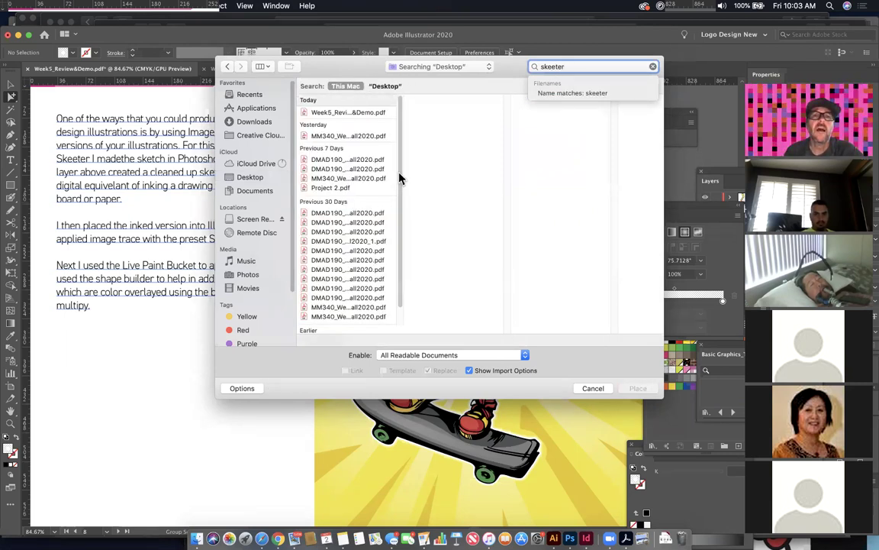
scroll(402, 229, down, 3)
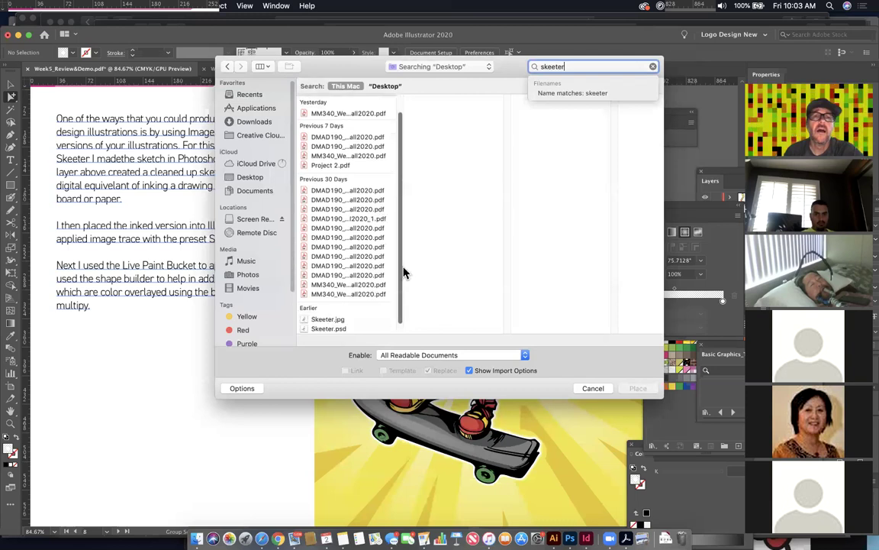
Step: Place Skeeter.jpg as an embedded image on the empty canvas beside the Image Trace Approach artboard
click(335, 319)
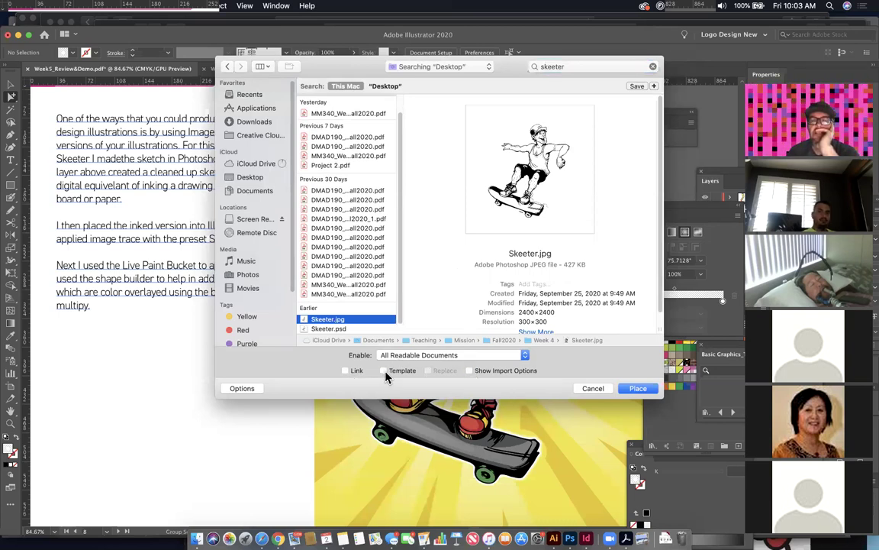
click(639, 389)
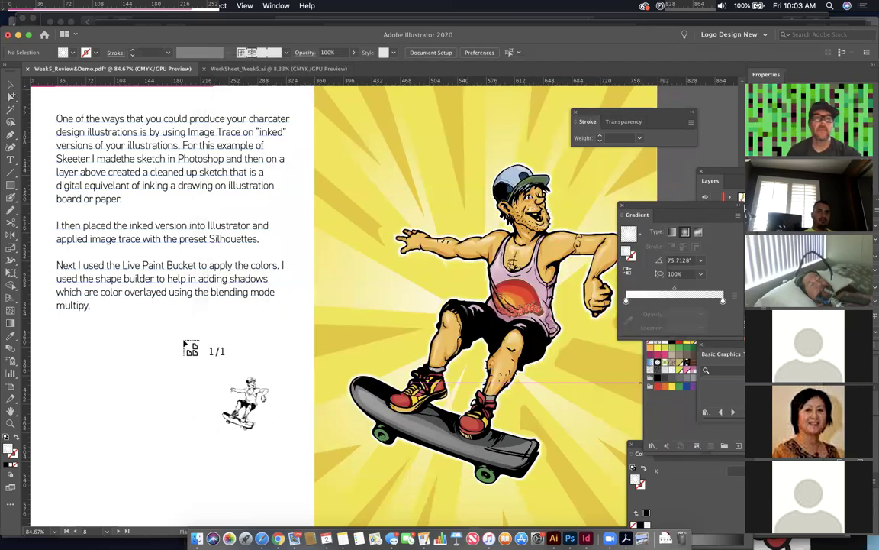
key(super+minus)
key(super+minus)
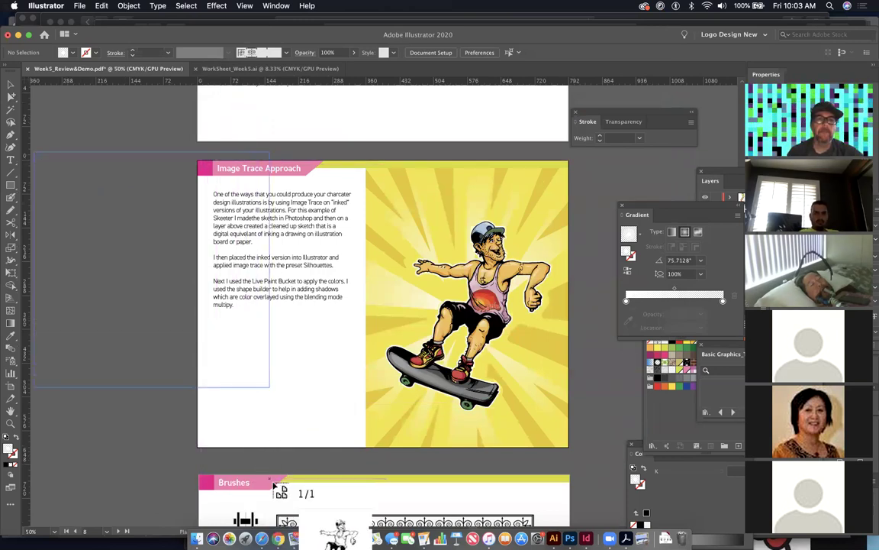
drag(296, 415, 34, 153)
scroll(237, 216, left, 10)
scroll(237, 216, up, 3)
drag(385, 357, 299, 177)
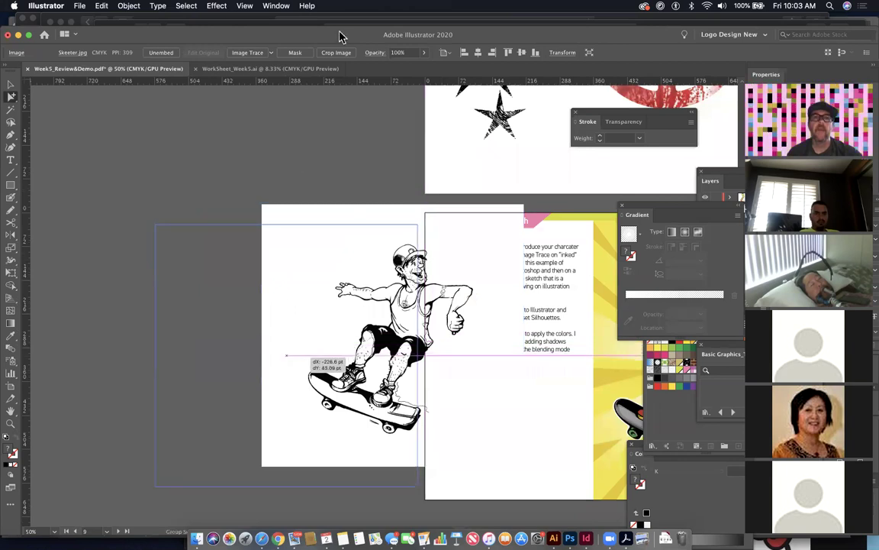
drag(341, 37, 341, 37)
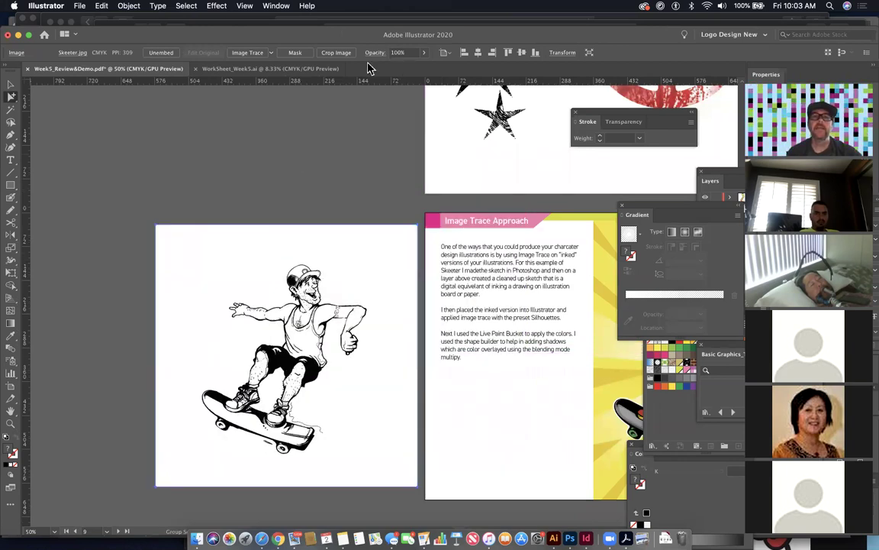
Step: Apply Image Trace to the placed Skeeter image with the Silhouettes preset, accepting the large-image tracing
click(271, 54)
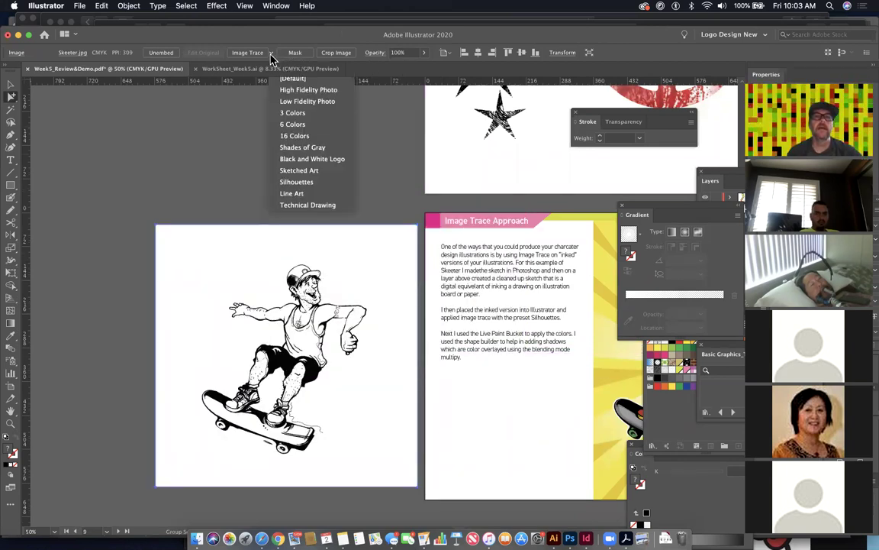
click(298, 182)
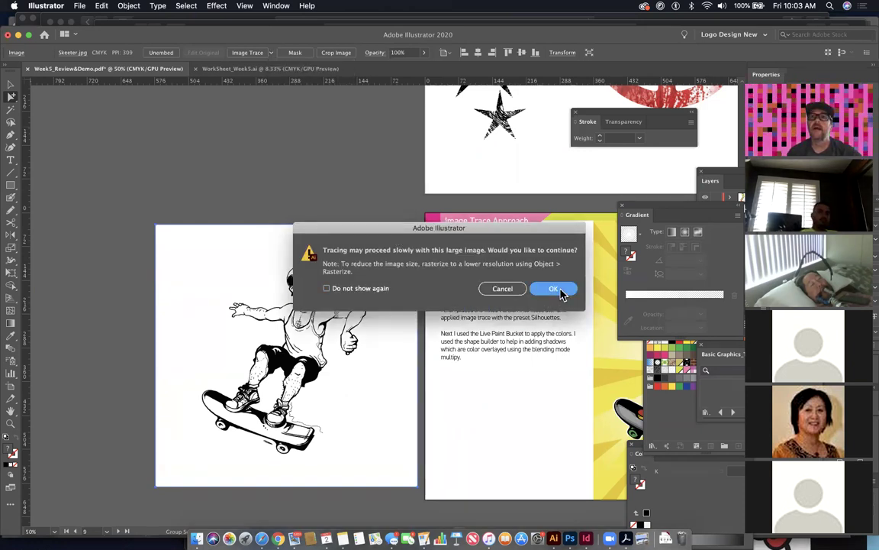
click(556, 289)
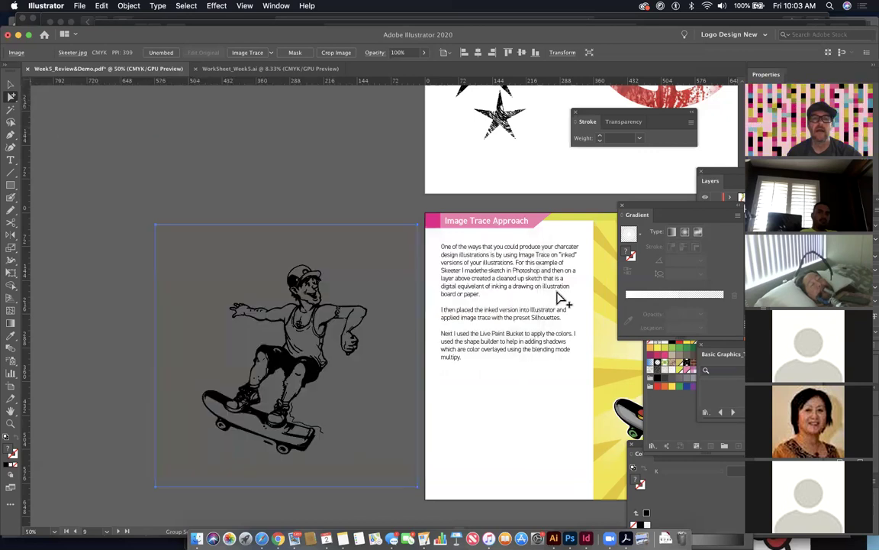
Step: Fine-tune the Skeeter image trace by setting Threshold to 124, Paths to 90% and Corners to 83%
mouse_move(221, 277)
mouse_down()
mouse_move(408, 412)
mouse_move(359, 288)
mouse_up()
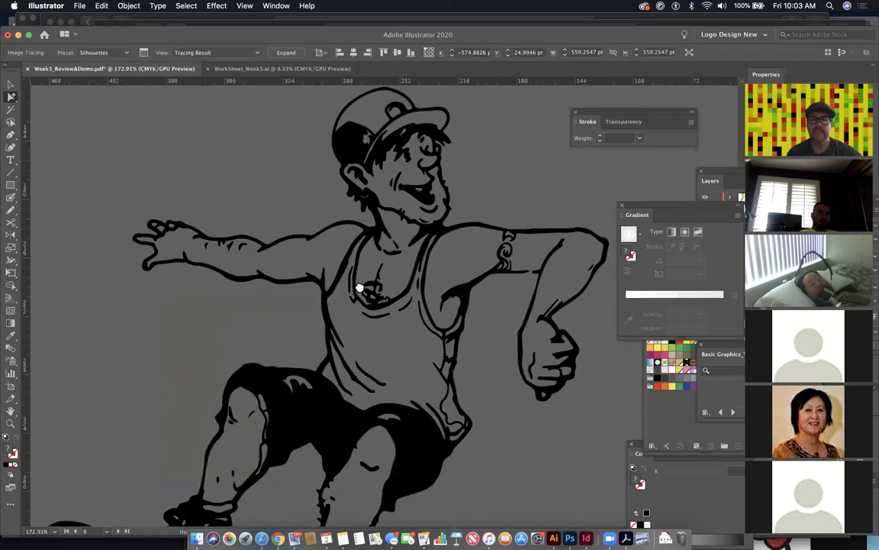
scroll(358, 279, down, 3)
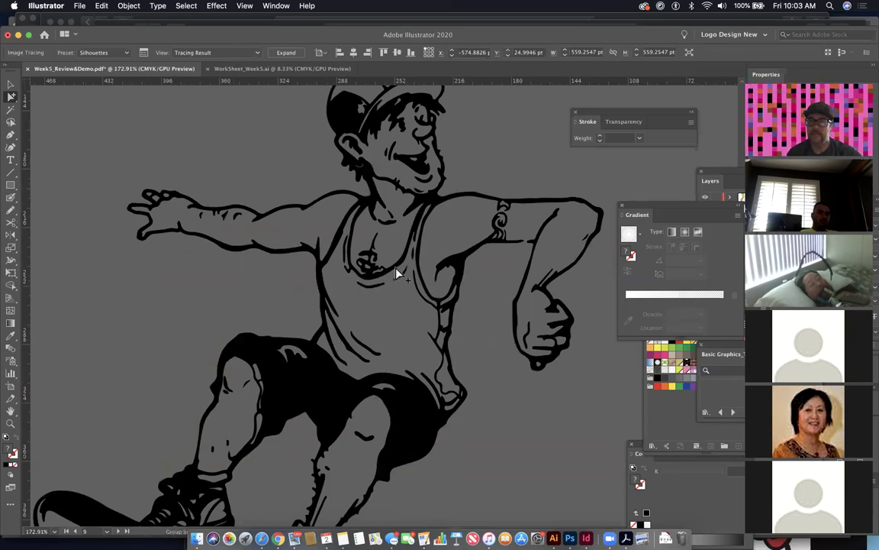
key(super+0)
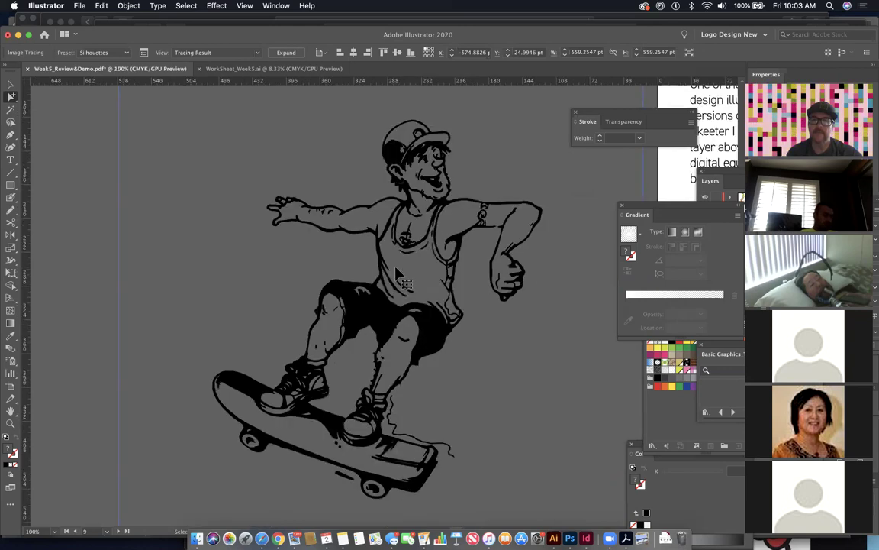
key(super+1)
scroll(385, 250, right, 2)
scroll(385, 250, up, 1)
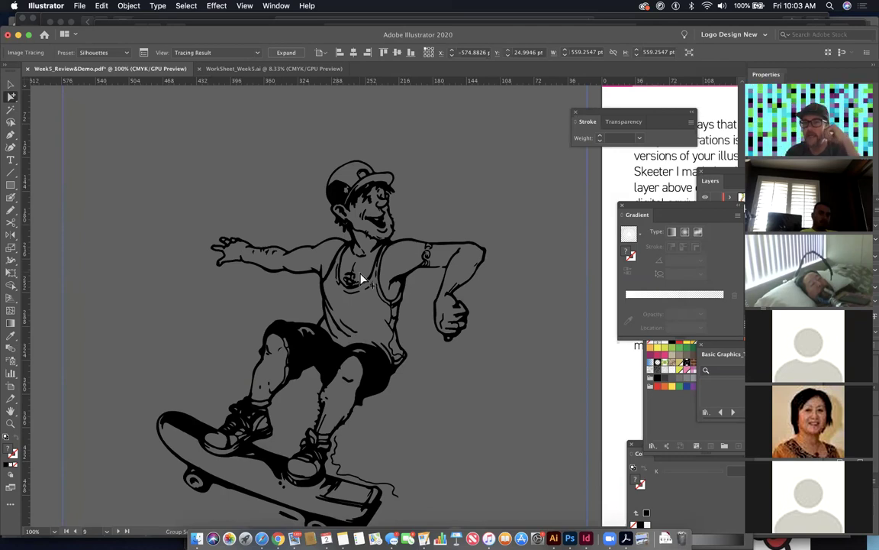
click(144, 55)
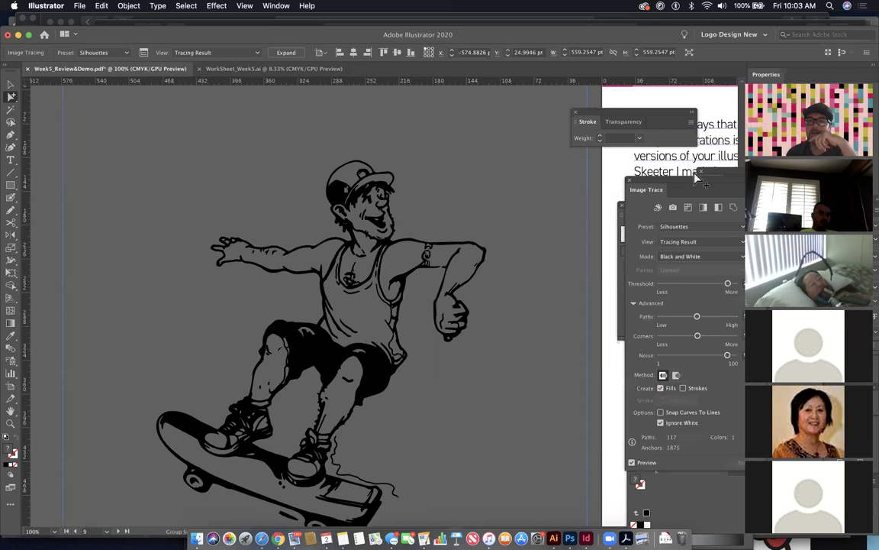
drag(687, 185, 581, 181)
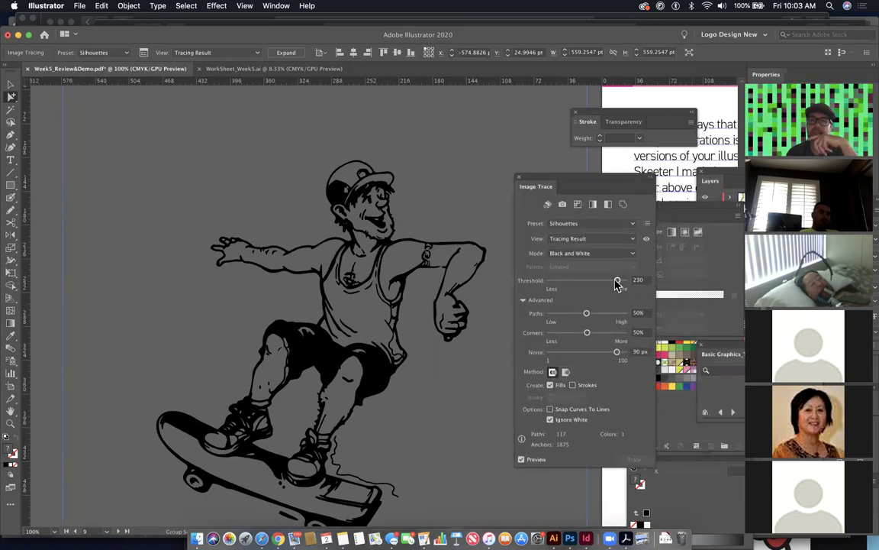
drag(617, 284, 597, 287)
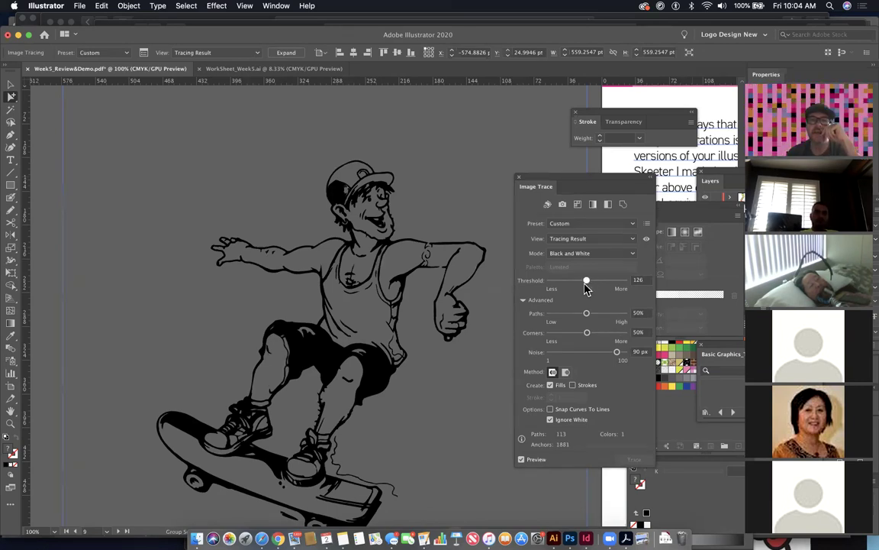
drag(602, 286, 588, 291)
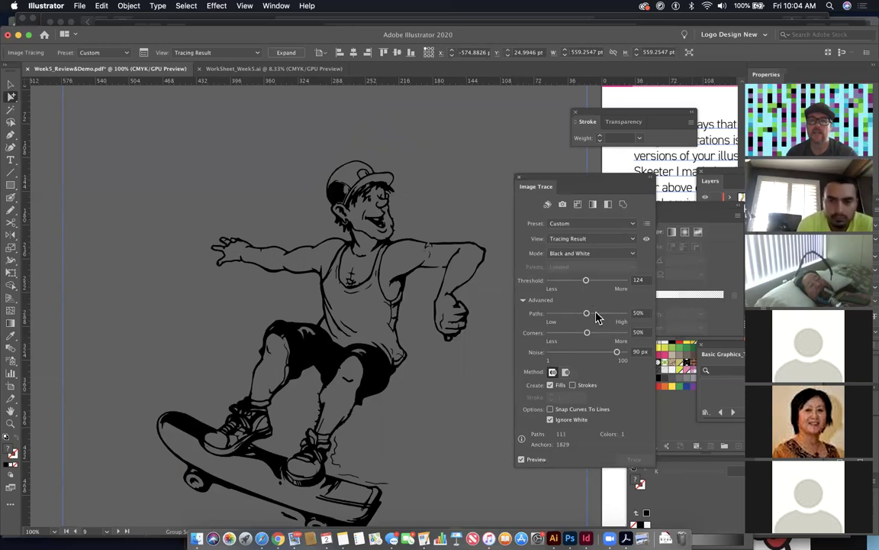
drag(587, 313, 619, 320)
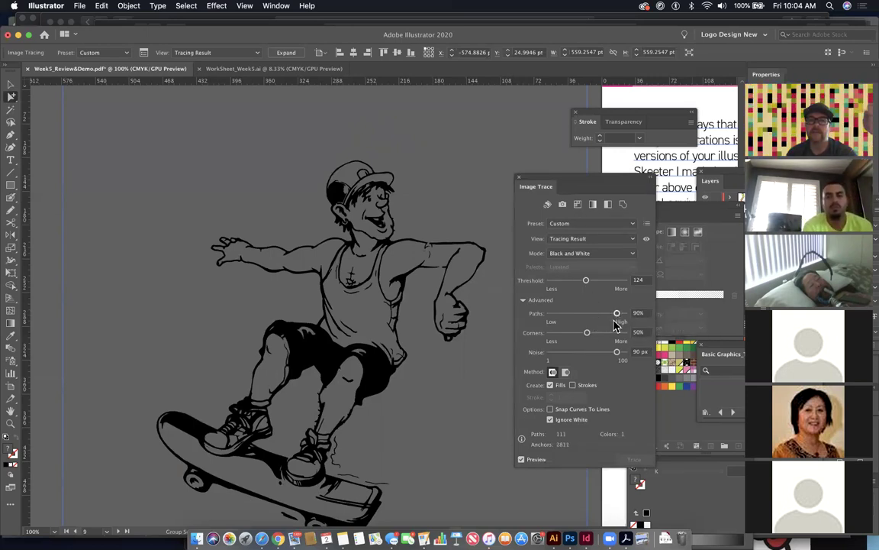
drag(587, 333, 615, 338)
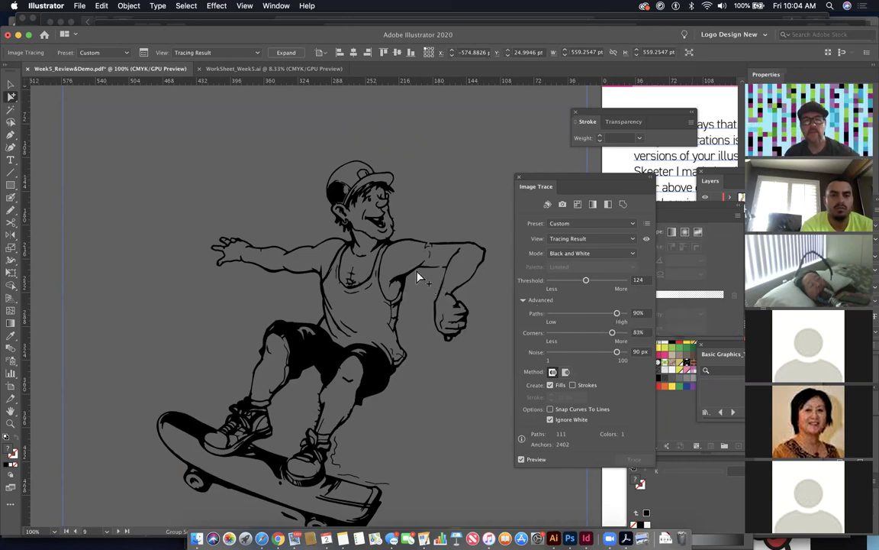
Step: Compare the traced shoulder linework with Paths at 100%, settle on 84%, and close the trace settings
drag(396, 237, 632, 419)
drag(428, 359, 490, 410)
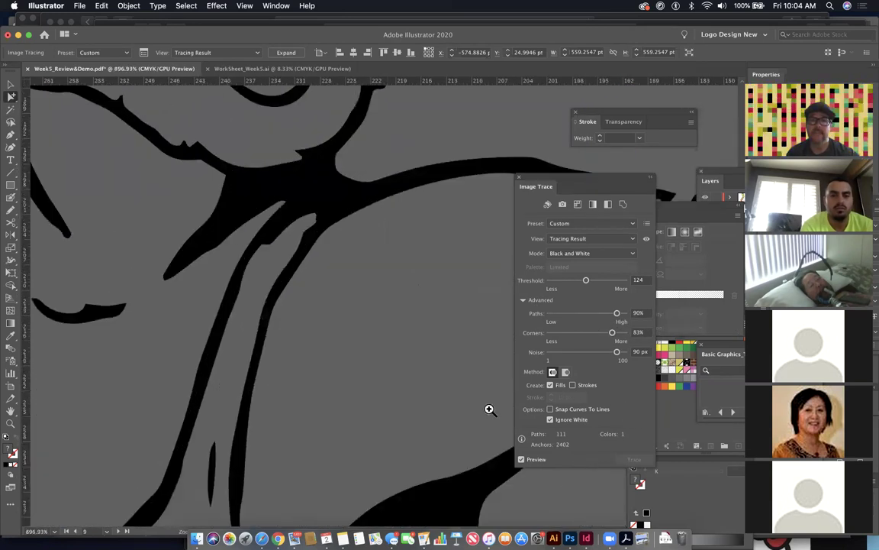
drag(279, 328, 35, 336)
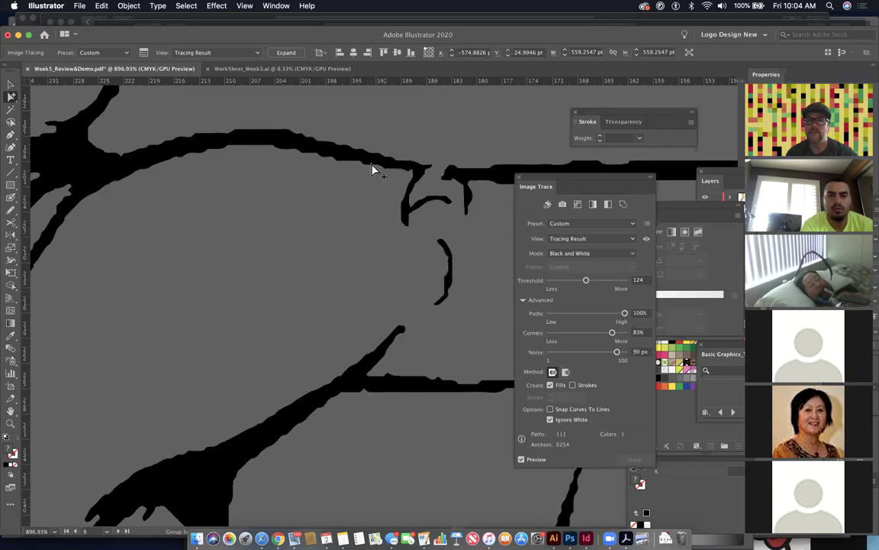
drag(625, 315, 613, 317)
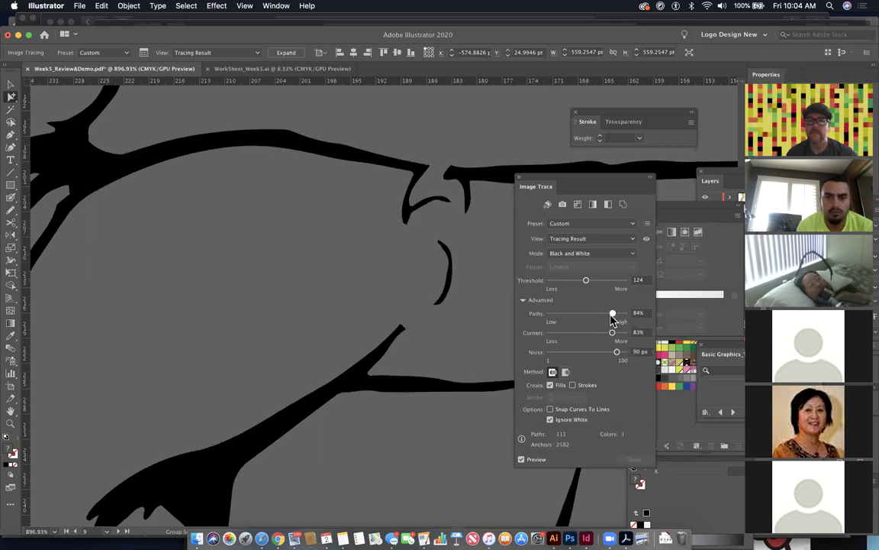
click(519, 178)
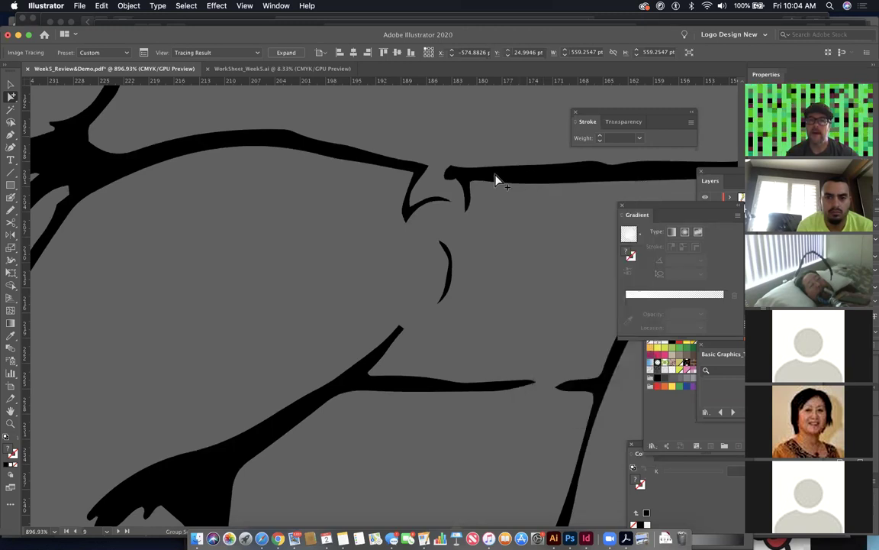
Step: Expand the Skeeter tracing into editable vector paths
click(286, 53)
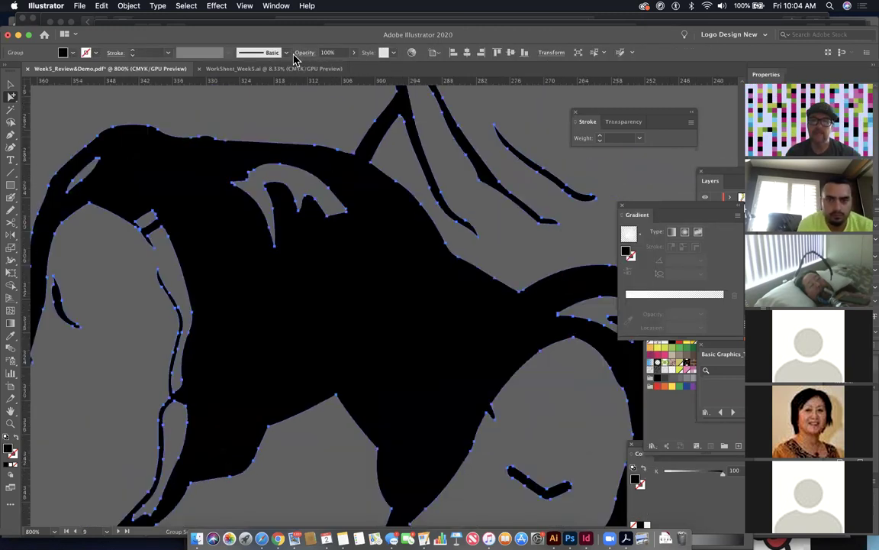
key(super+minus)
key(super+minus)
key(super+minus)
key(super+minus)
key(super+minus)
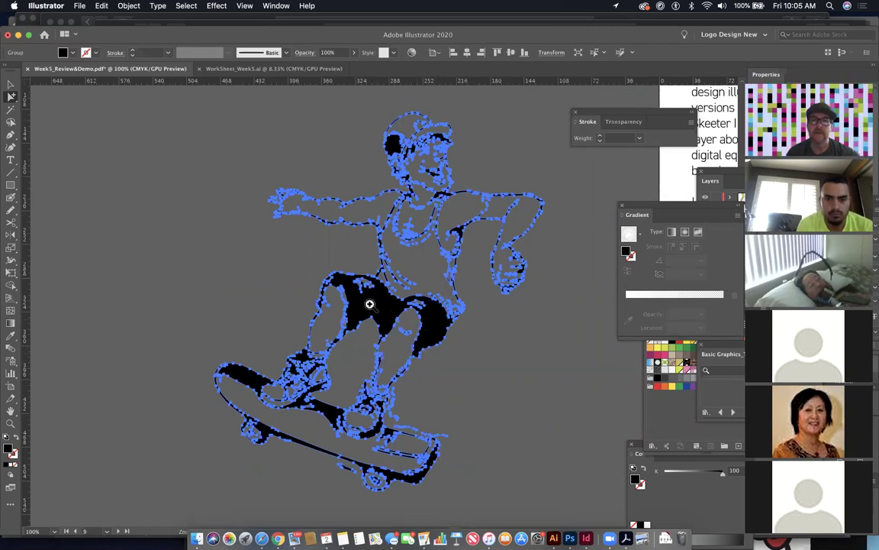
Step: Bridge the gap in the upper outline of the arm above the tattoo with a Blob Brush stroke
drag(360, 206, 433, 402)
drag(359, 390, 501, 401)
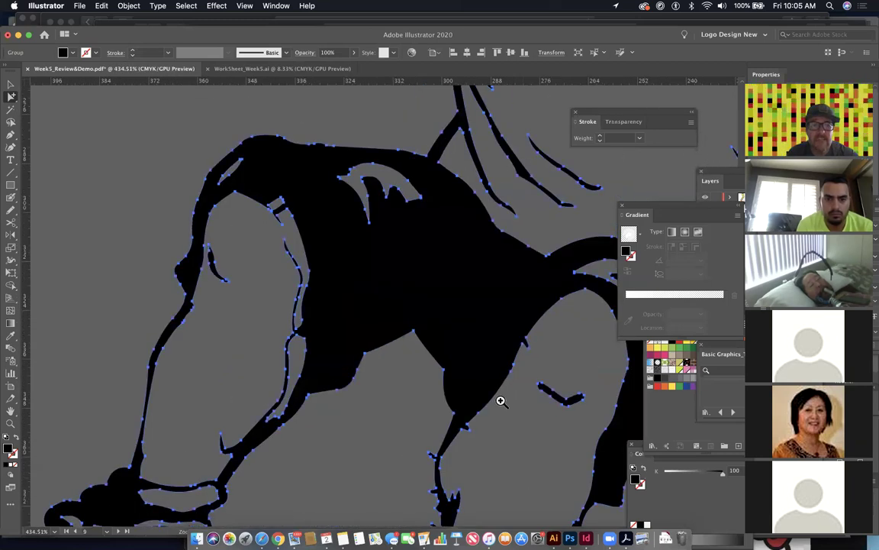
scroll(421, 408, up, 15)
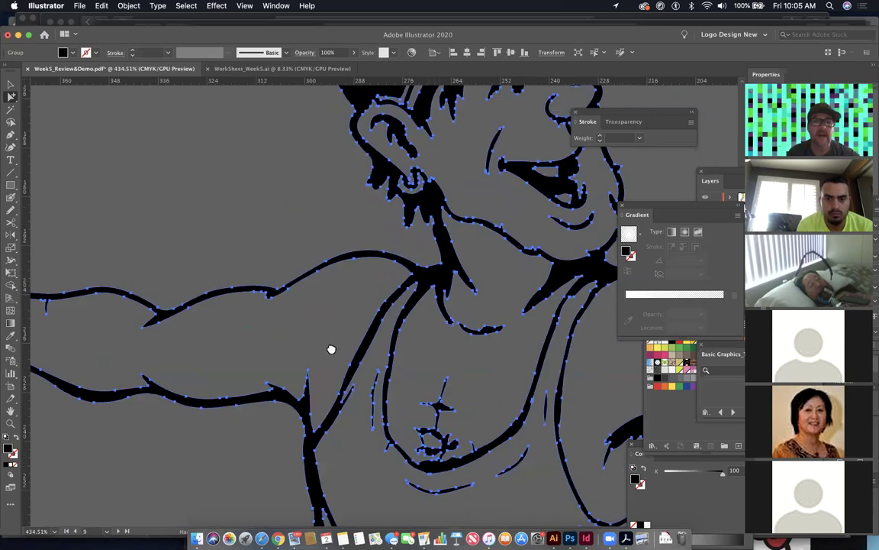
scroll(163, 313, right, 10)
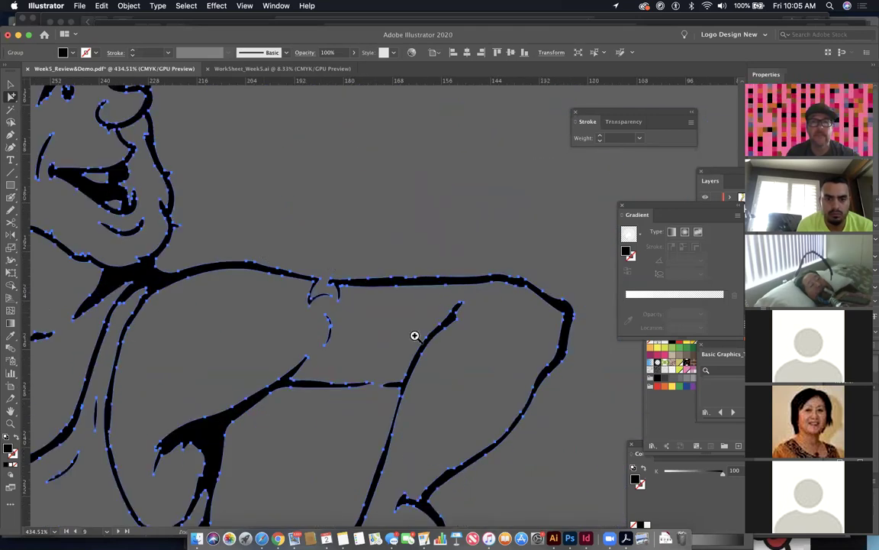
drag(415, 336, 419, 339)
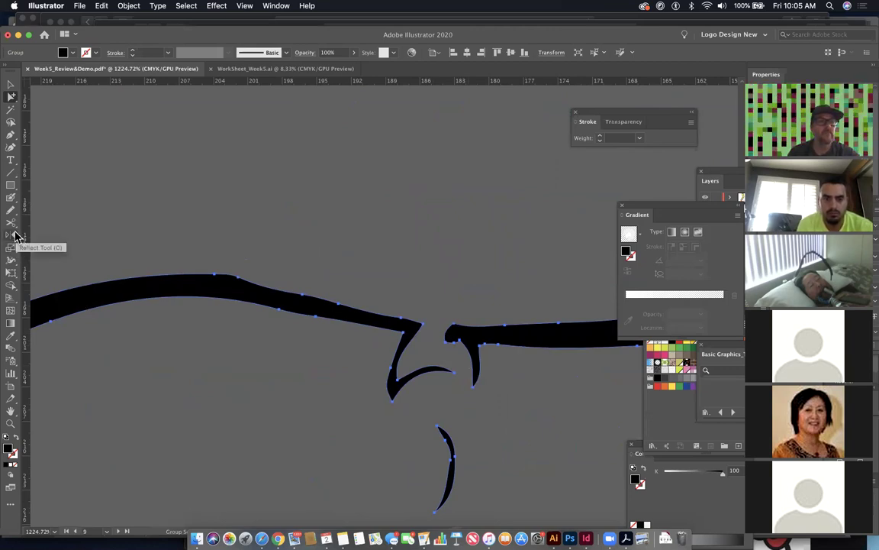
click(10, 197)
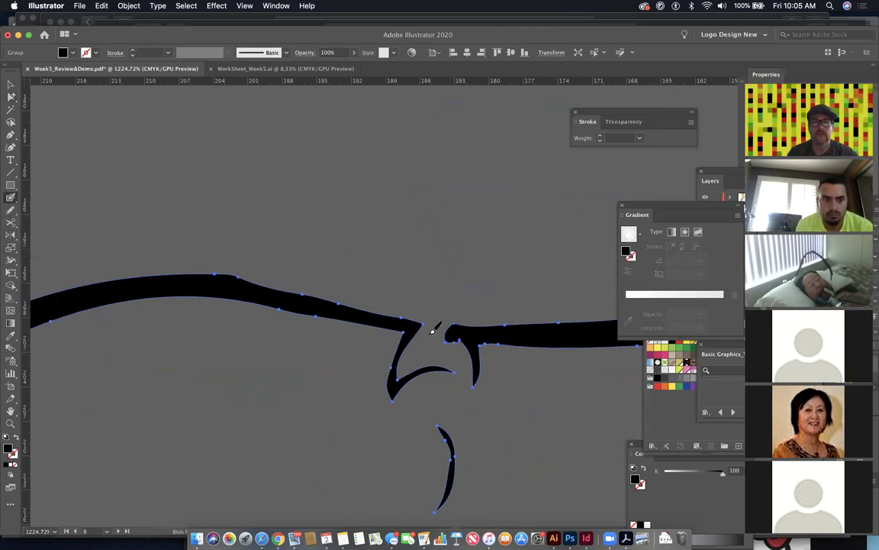
drag(413, 325, 466, 332)
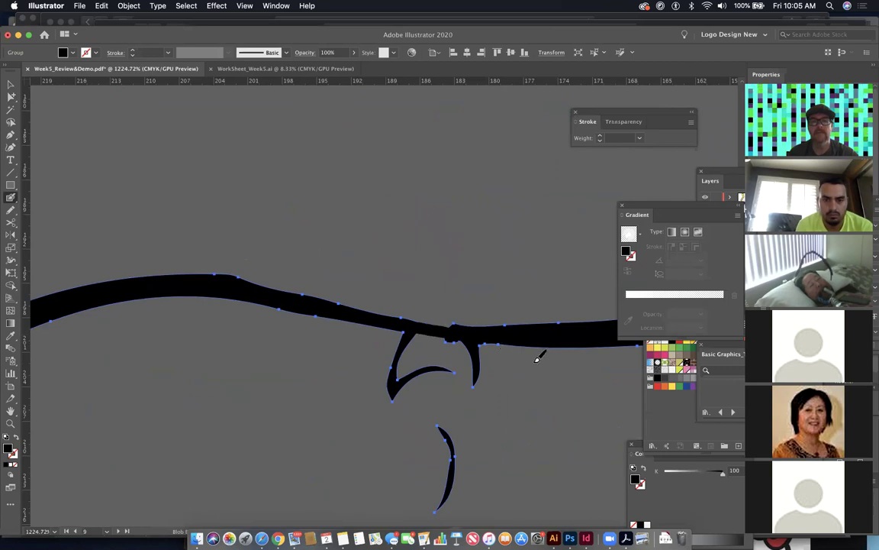
Step: Show the artwork in Outline mode and delete the surplus anchor points along the arm's upper outline above the tattoo
key(super+y)
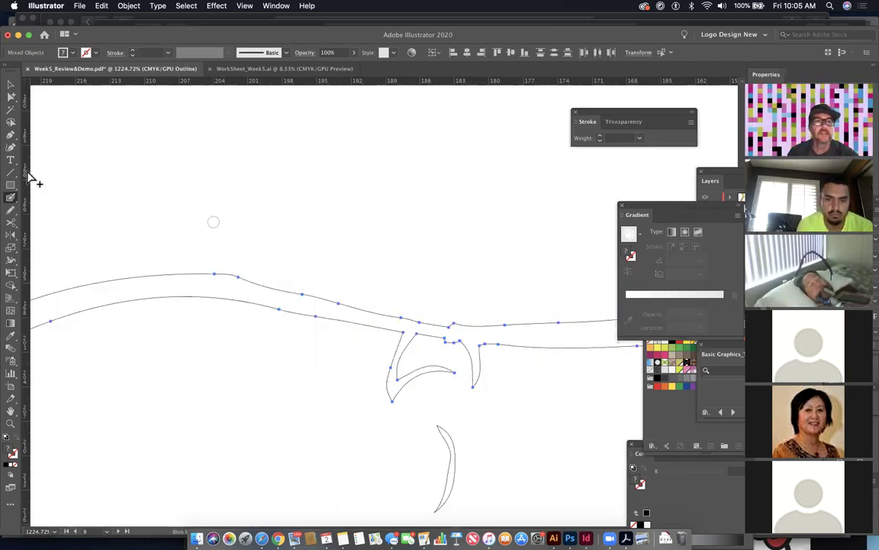
click(11, 136)
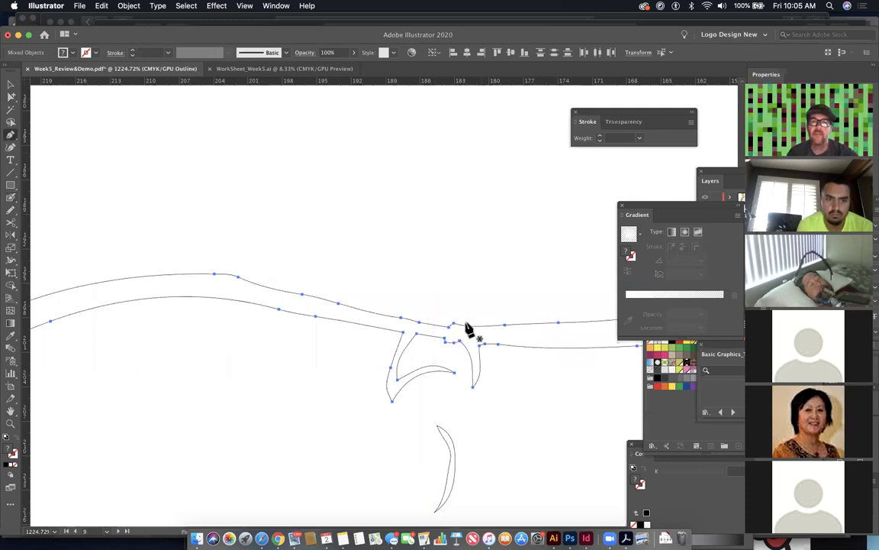
click(451, 330)
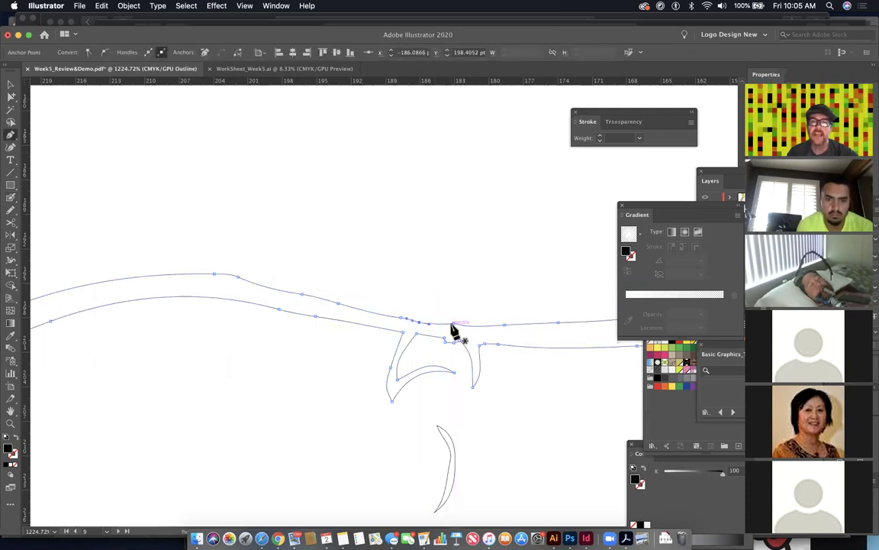
click(452, 329)
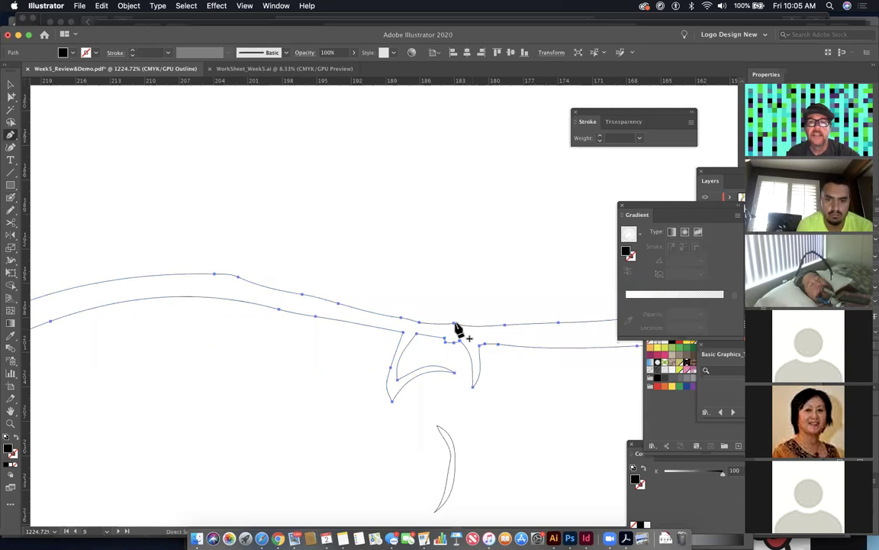
click(417, 326)
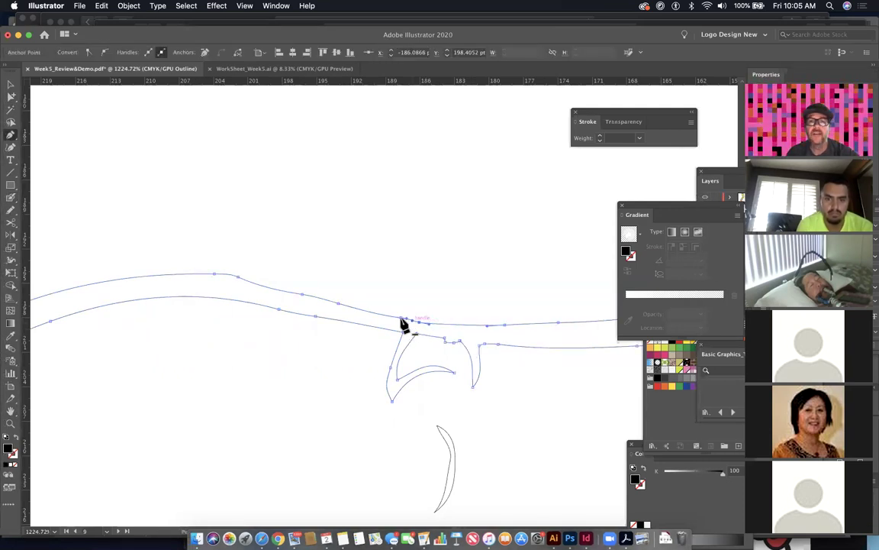
click(403, 321)
click(429, 328)
click(461, 328)
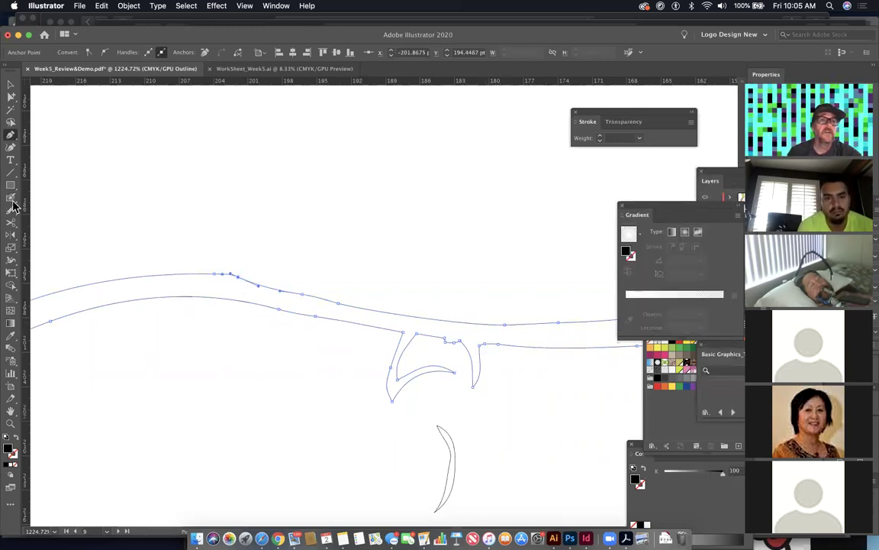
Step: Smooth the bumpy upper edge of the shoulder line with the Smooth tool
mouse_move(11, 213)
mouse_down()
mouse_move(53, 222)
mouse_move(57, 236)
mouse_up()
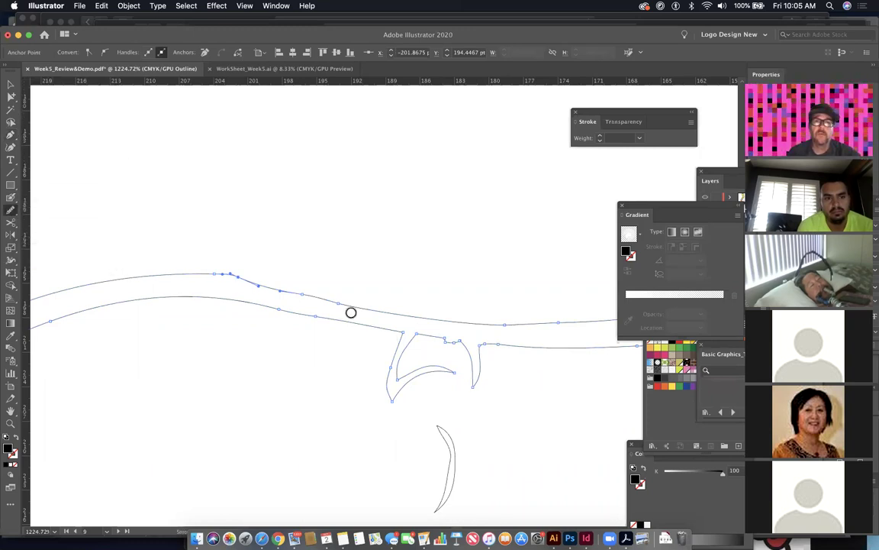
drag(358, 310, 251, 281)
drag(300, 292, 318, 297)
mouse_move(233, 280)
mouse_down()
mouse_move(340, 292)
mouse_move(261, 286)
mouse_move(316, 286)
mouse_up()
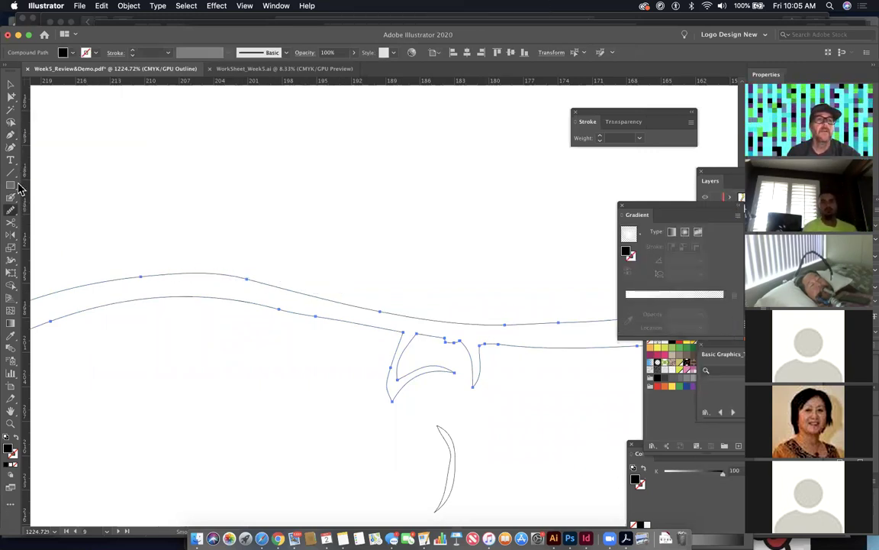
Step: Redraw the wavy upper edge of the arm beyond the tattoo with the Pencil tool to even it out
click(12, 208)
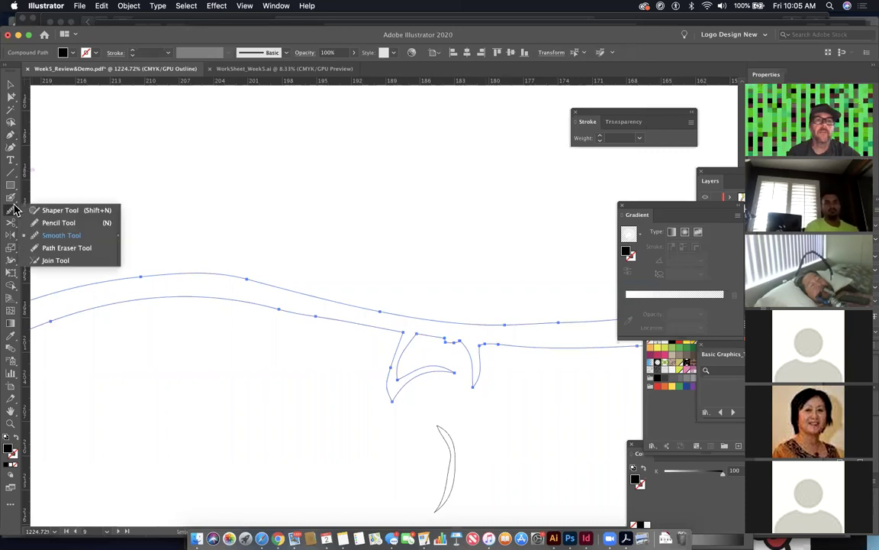
click(53, 223)
key(super+minus)
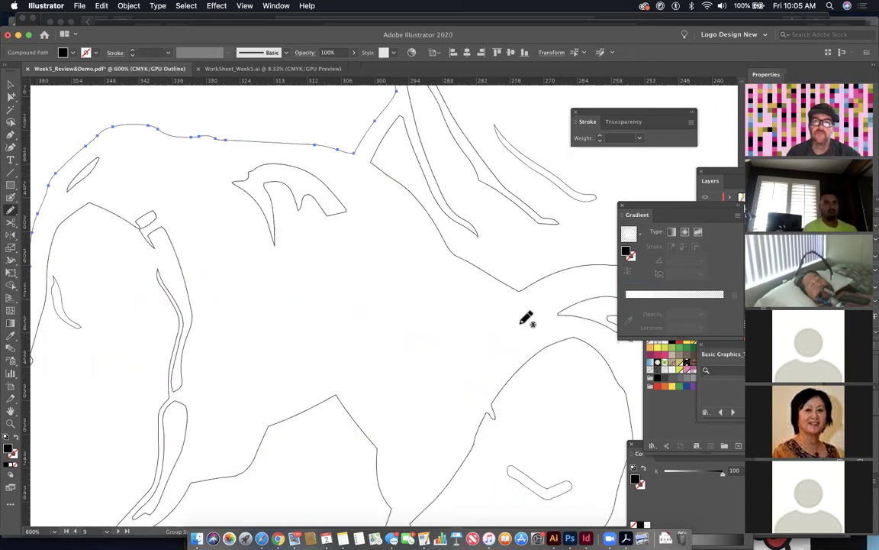
key(super+plus)
scroll(486, 450, up, 10)
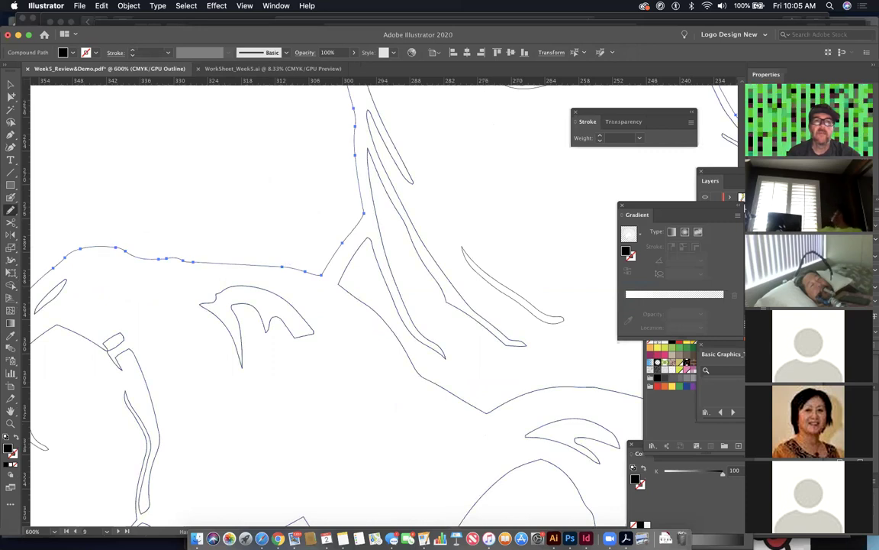
key(super+minus)
key(super+minus)
key(super+minus)
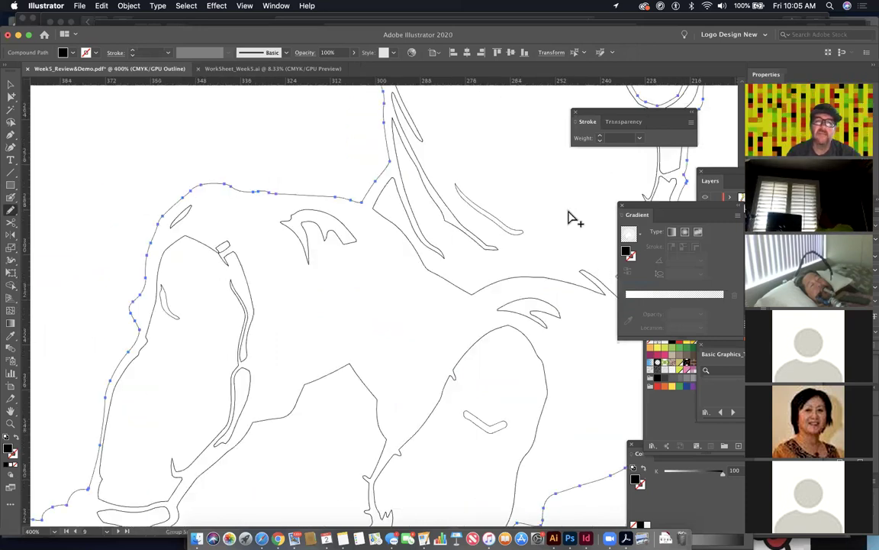
scroll(469, 349, up, 5)
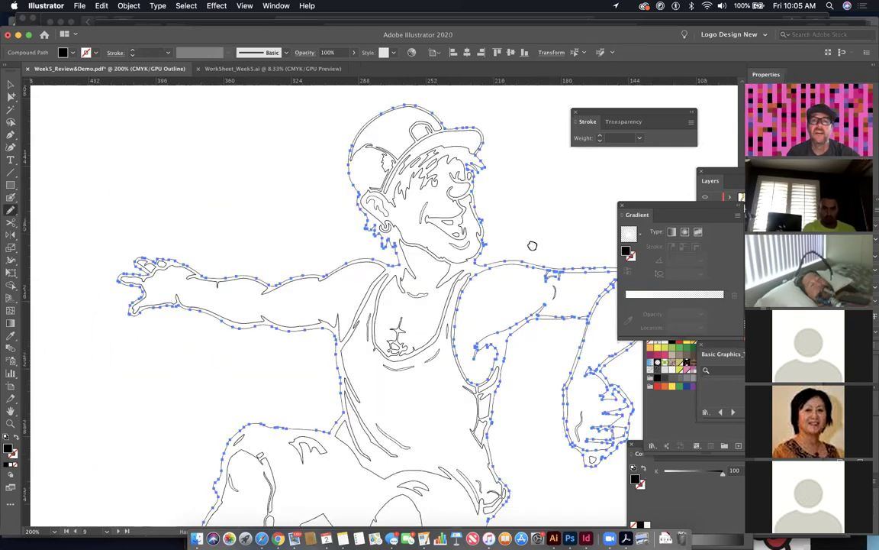
key(z)
drag(581, 261, 669, 340)
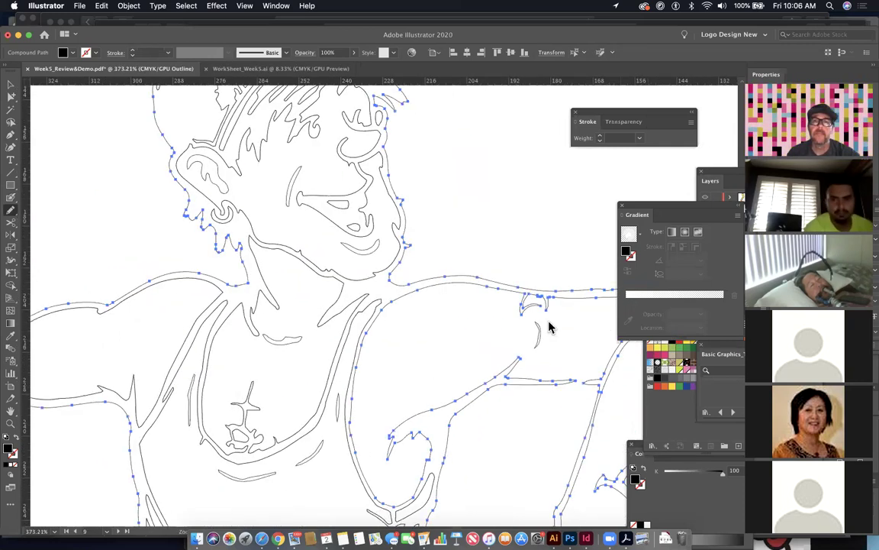
drag(557, 269, 726, 361)
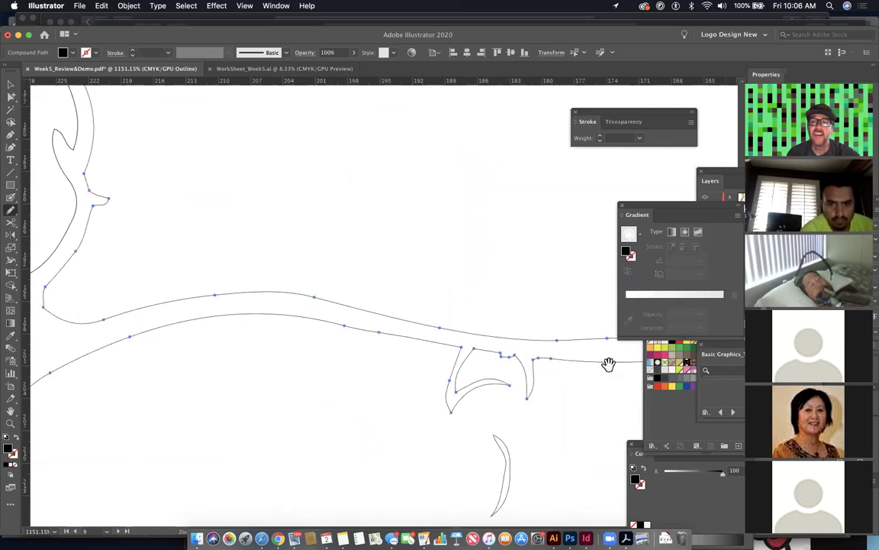
scroll(274, 335, right, 5)
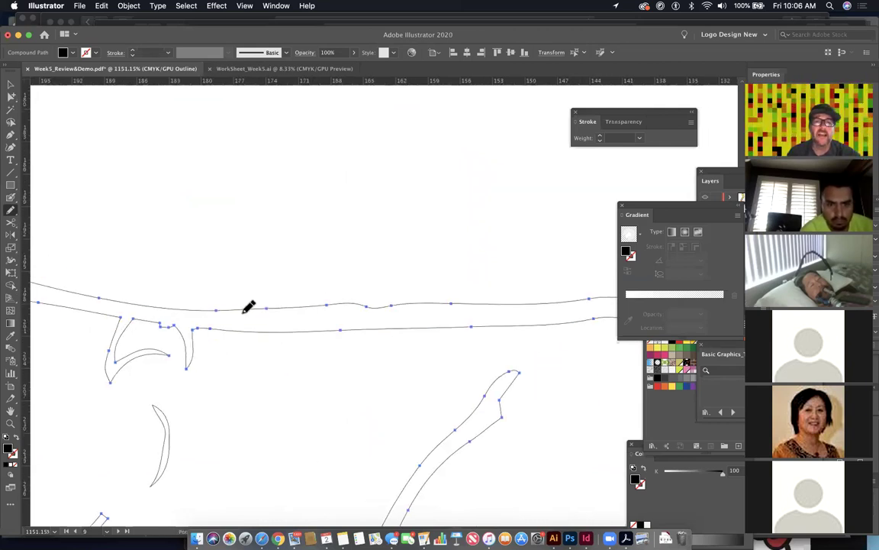
drag(236, 309, 512, 305)
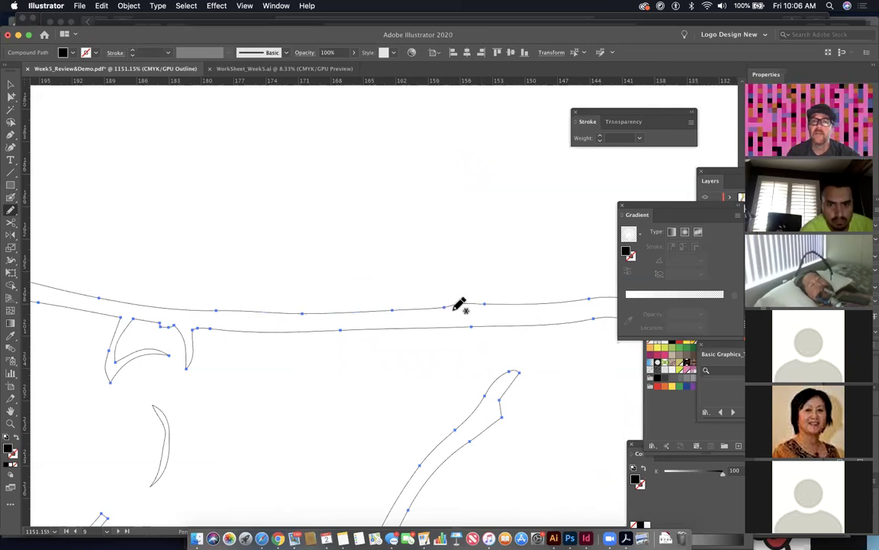
Step: Return the artwork to the filled Preview display with the whole skateboarder in view
scroll(548, 314, down, 5)
key(ctrl+minus)
key(ctrl+minus)
key(ctrl+minus)
key(ctrl+minus)
key(ctrl+minus)
key(ctrl+minus)
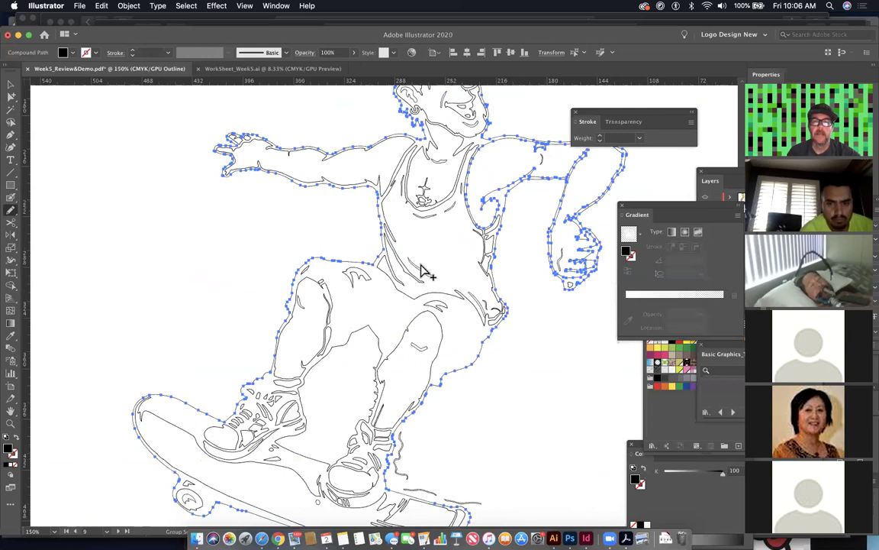
key(ctrl+minus)
key(ctrl+y)
key(ctrl+minus)
key(ctrl+minus)
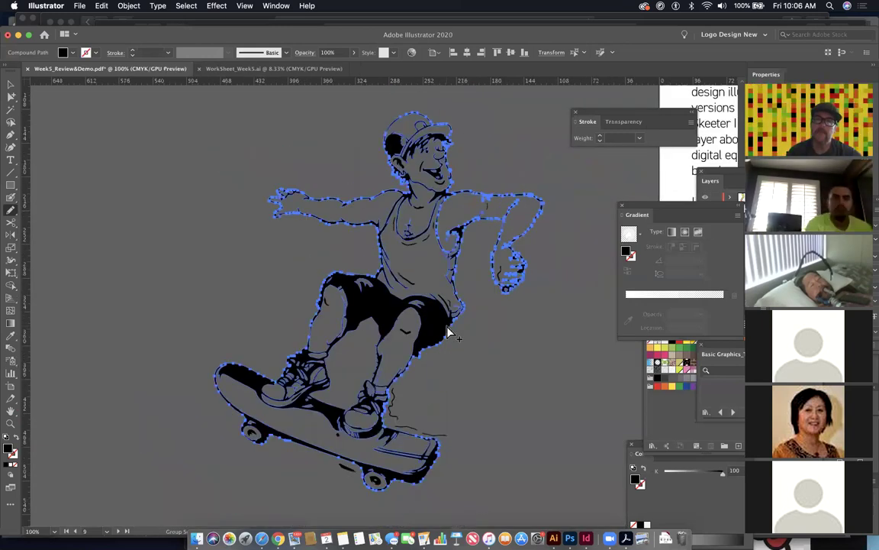
Step: Select the entire skateboarder artwork and activate the Live Paint Bucket for it
key(a)
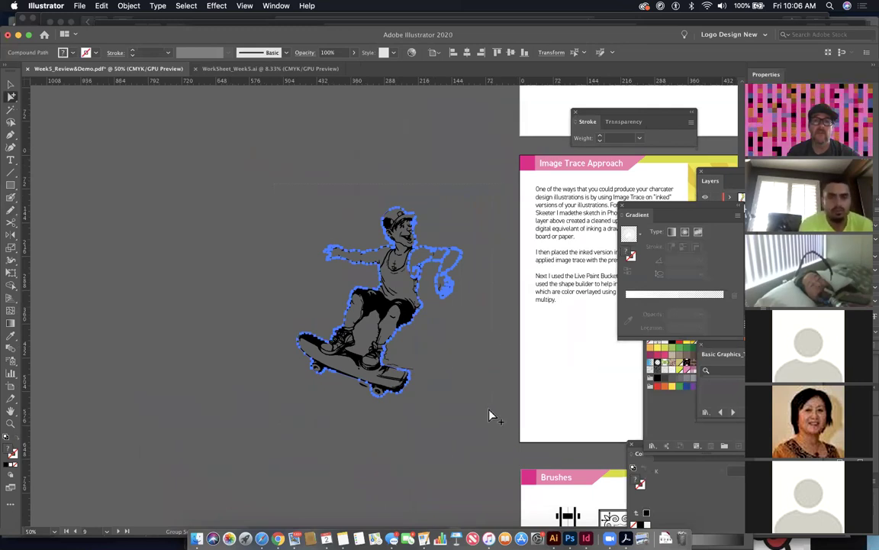
drag(440, 368, 217, 308)
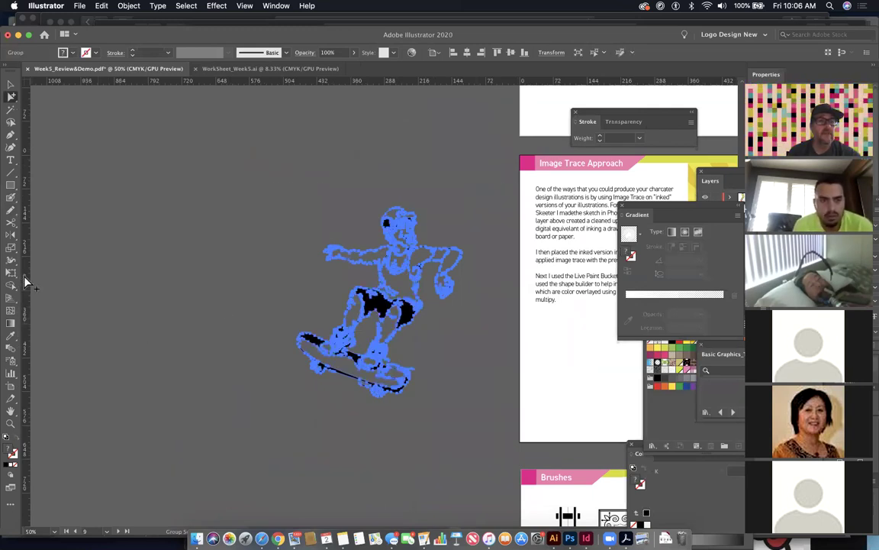
drag(11, 287, 61, 299)
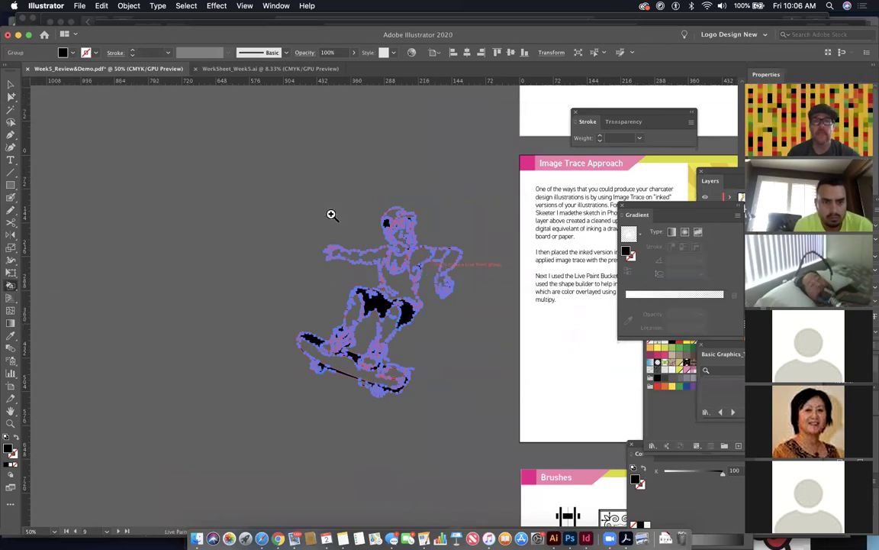
mouse_move(409, 264)
mouse_down()
mouse_move(412, 271)
mouse_move(348, 230)
mouse_up()
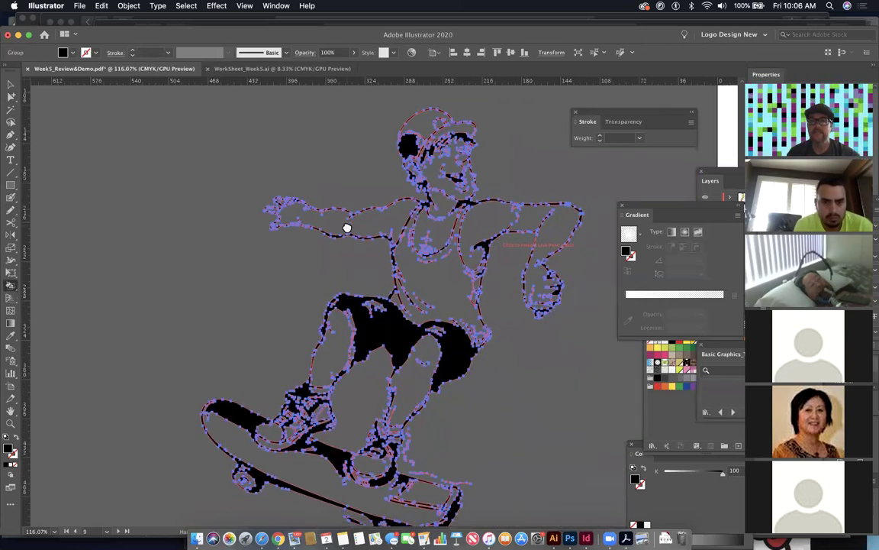
Step: Place the color controls beside the figure and switch their color model to HSB
click(283, 9)
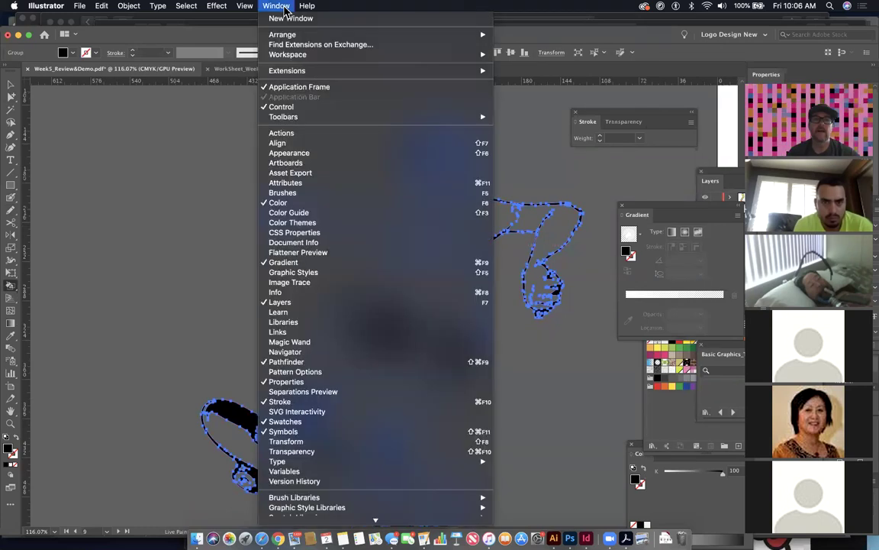
click(342, 207)
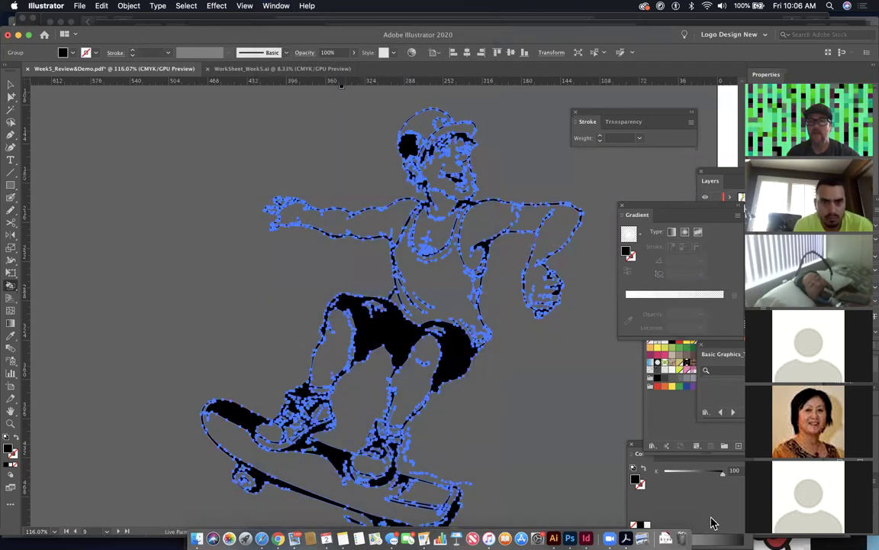
drag(645, 445, 630, 384)
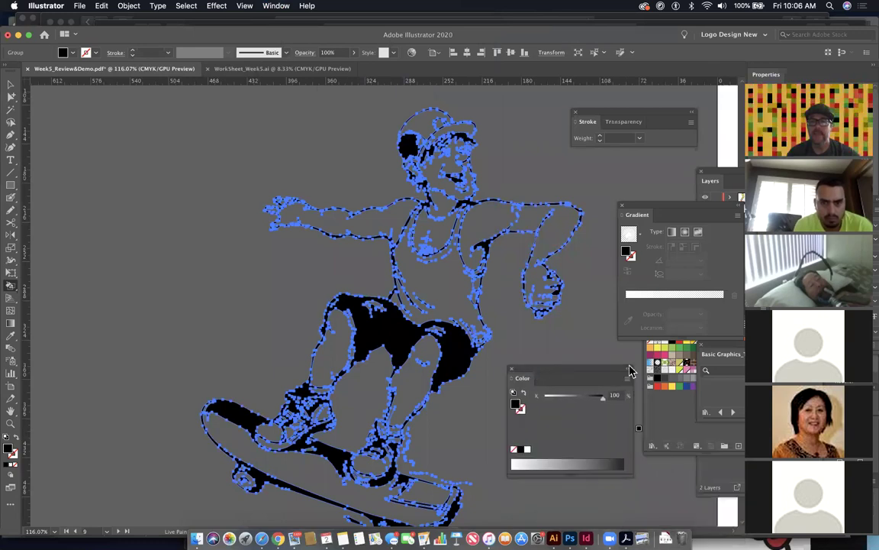
click(627, 379)
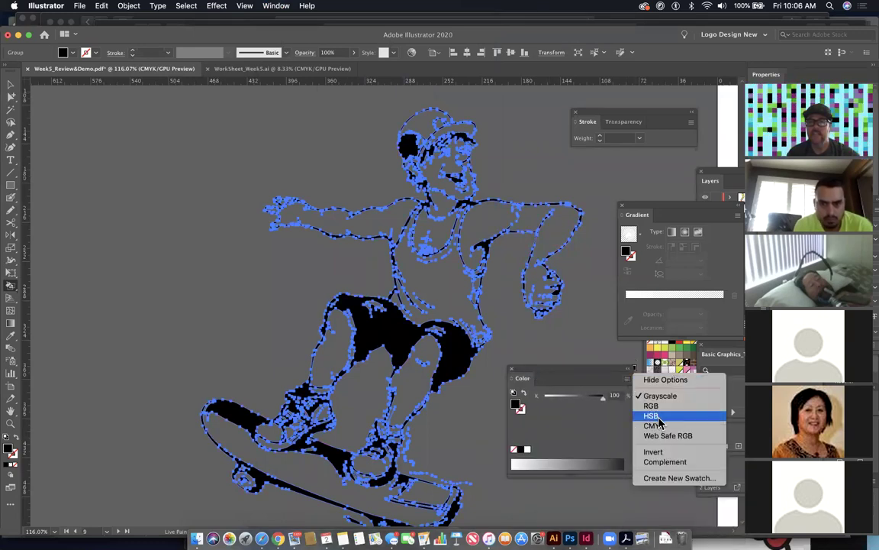
click(659, 416)
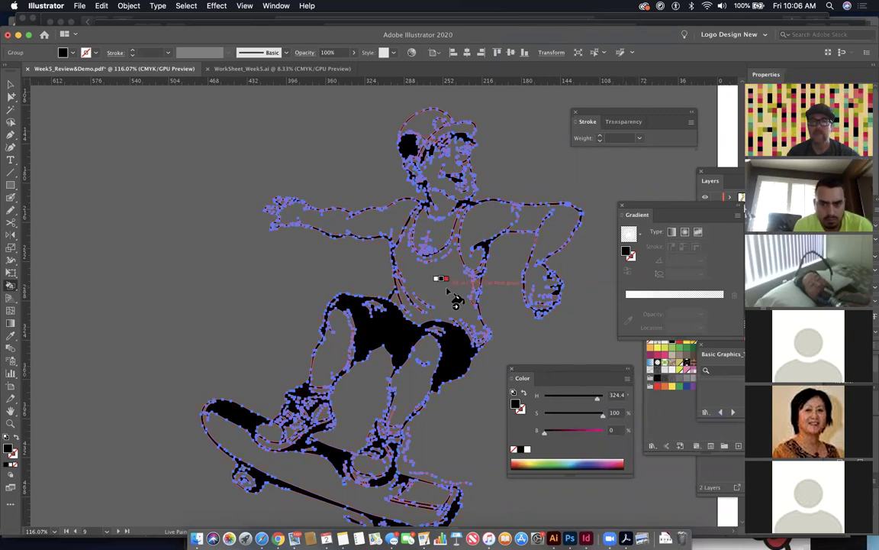
Step: Convert the figure to a Live Paint group and fill the tank top with the red swatch
click(441, 278)
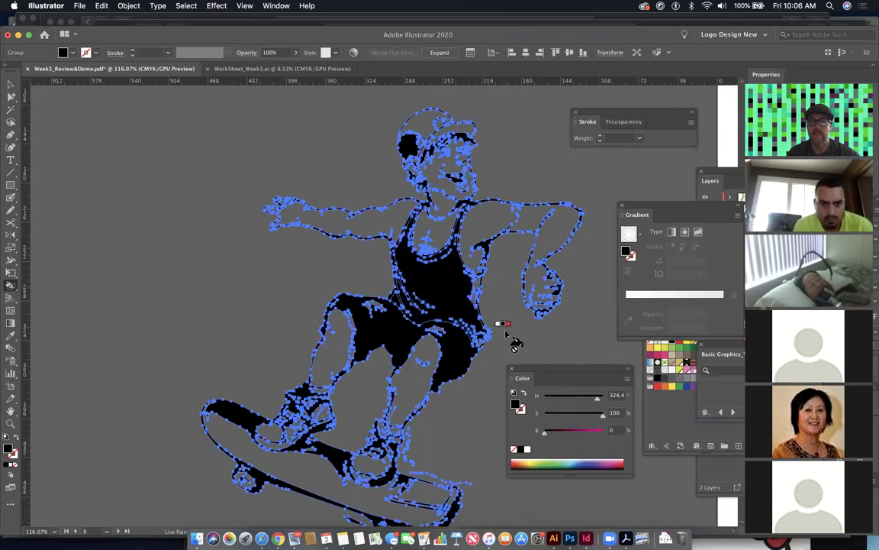
key(Right)
click(451, 282)
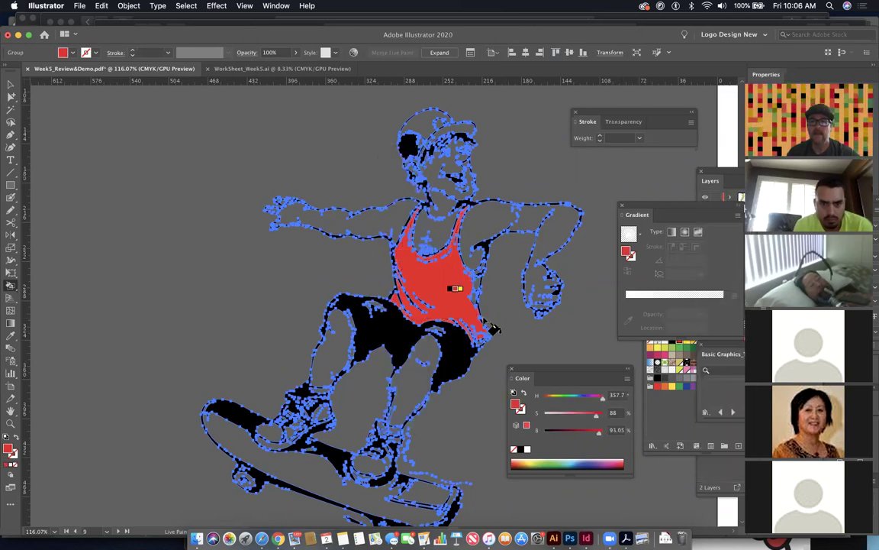
Step: Move the gradient controls aside and place the swatches directly above the color controls
scroll(553, 326, right, 5)
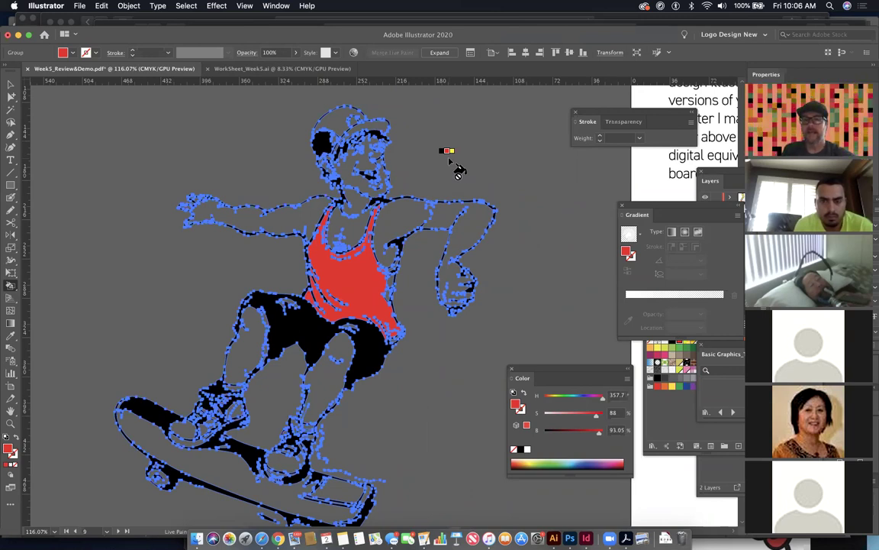
drag(685, 206, 800, 326)
drag(698, 303, 566, 208)
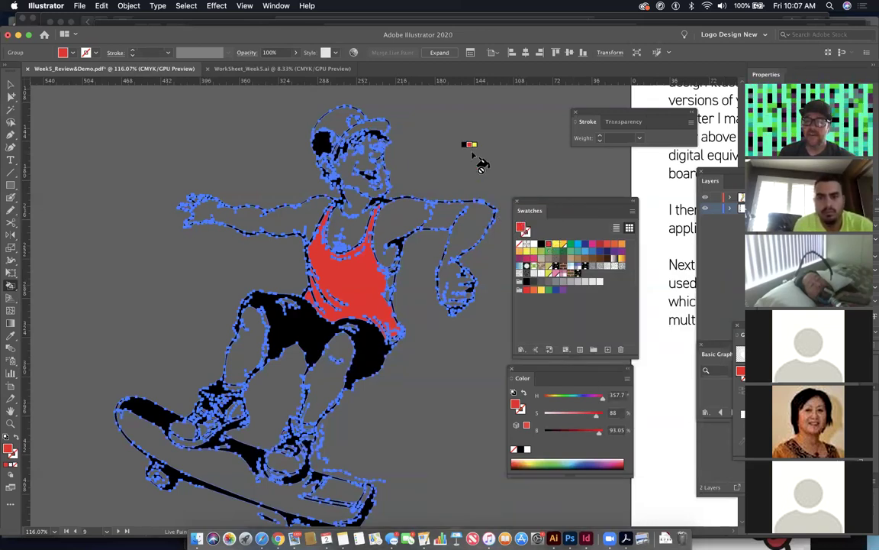
Step: Cycle the Live Paint fill through the swatches to the orange one
key(Right)
key(Right)
key(Right)
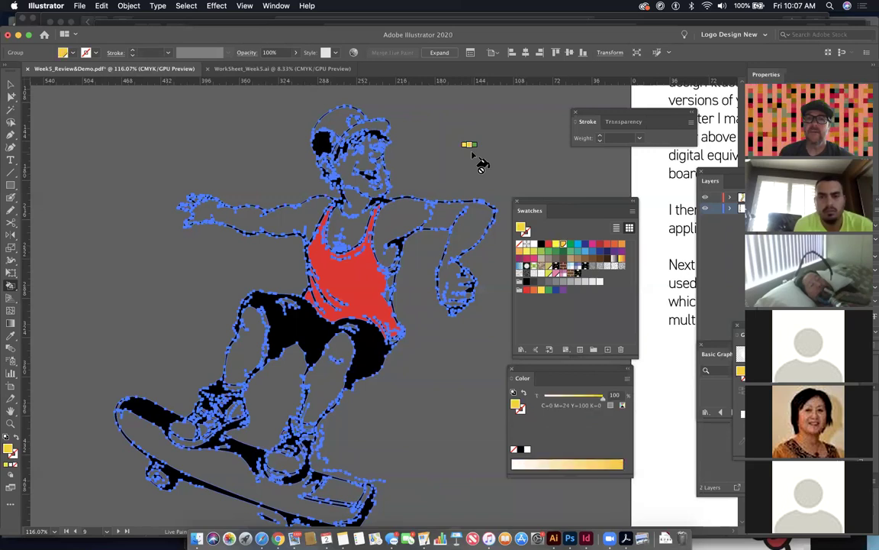
key(Right)
key(Right)
key(Right)
key(Right)
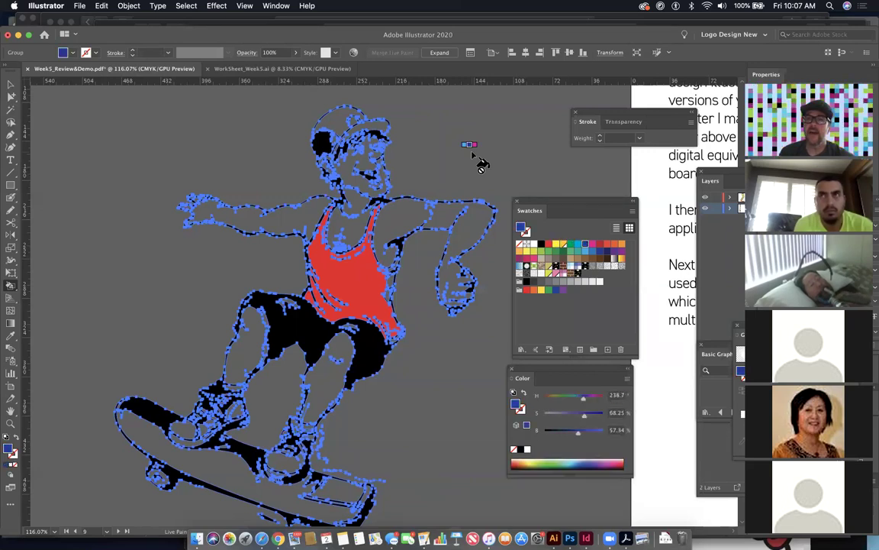
key(Right)
key(Right)
key(Right)
key(Left)
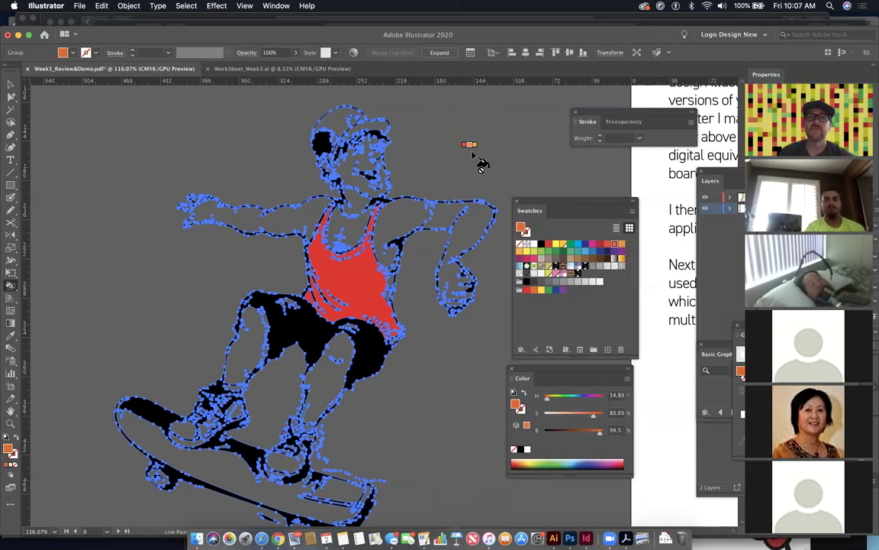
Step: Fill the tank top with the orange swatch and the bent arm with the yellow swatch
click(357, 281)
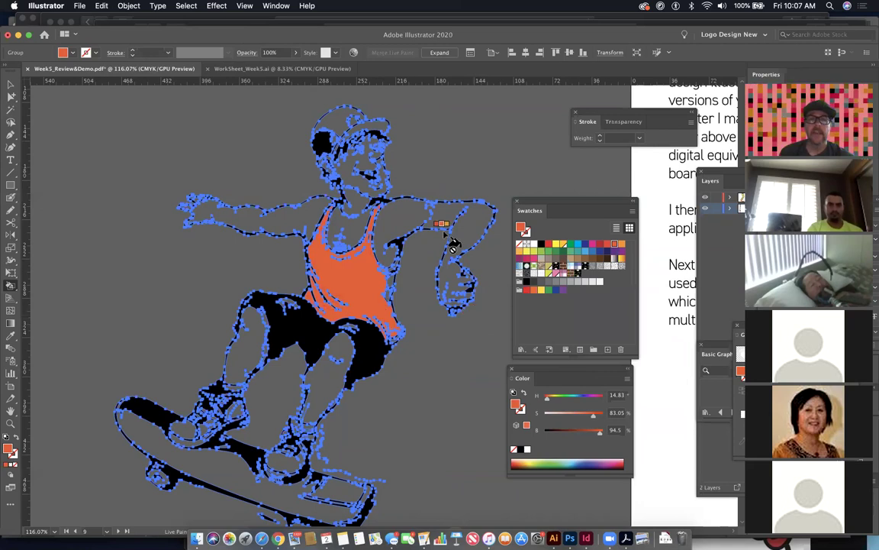
click(557, 246)
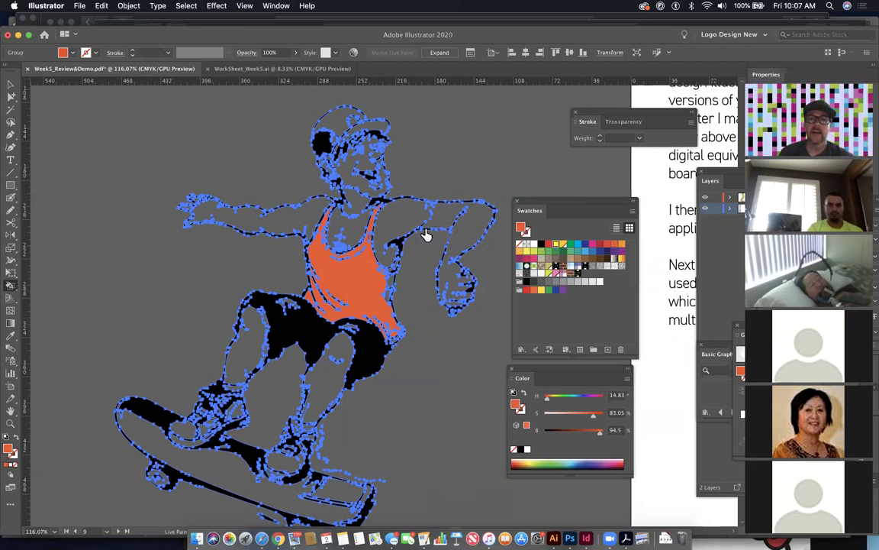
click(412, 214)
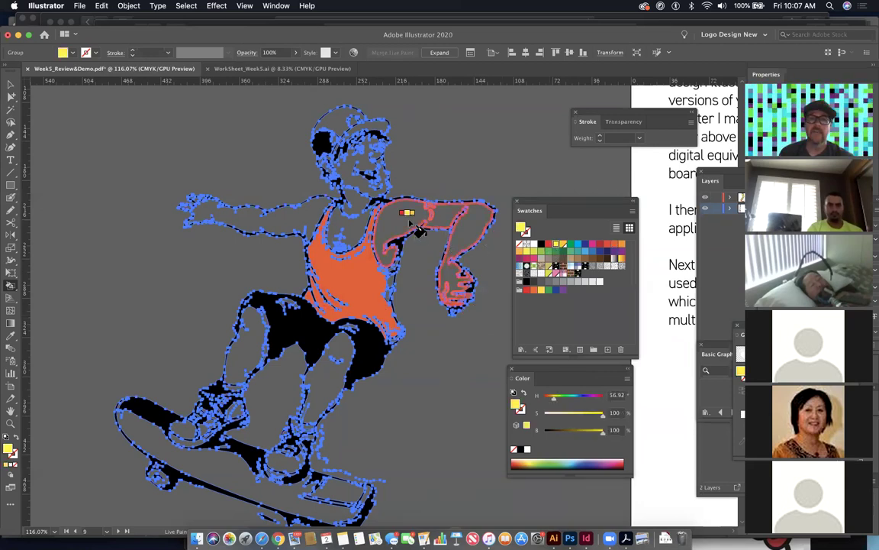
Step: Set the fill color to tan DDBF7A and apply it to both arms, the chest, face and legs
double_click(11, 451)
click(467, 294)
click(377, 197)
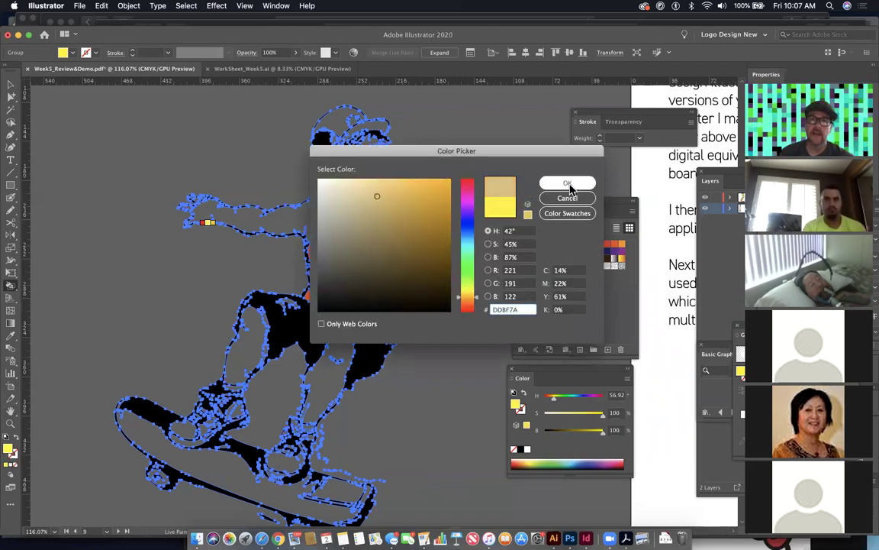
key(Return)
click(284, 215)
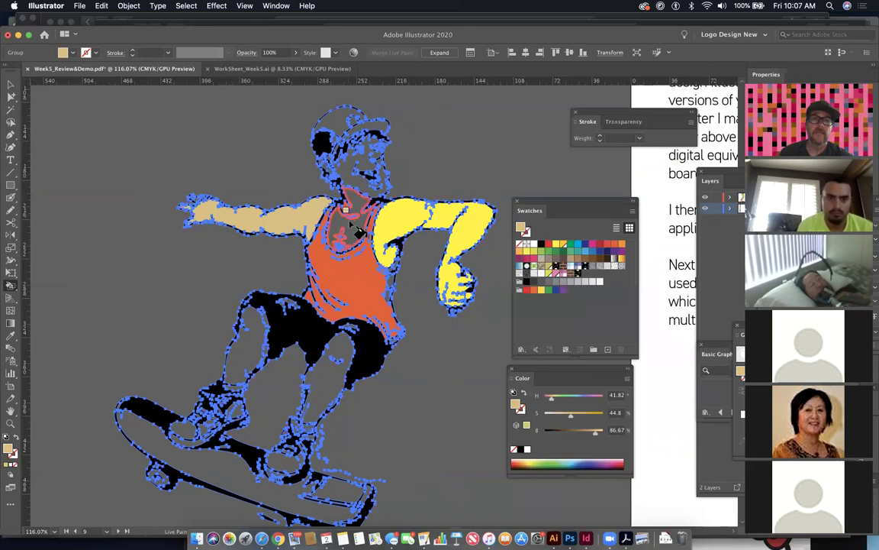
click(378, 221)
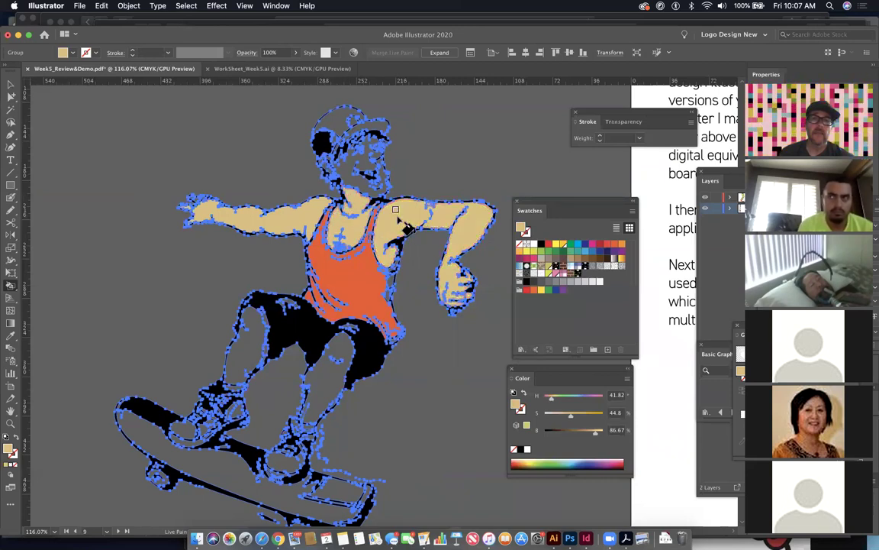
click(353, 178)
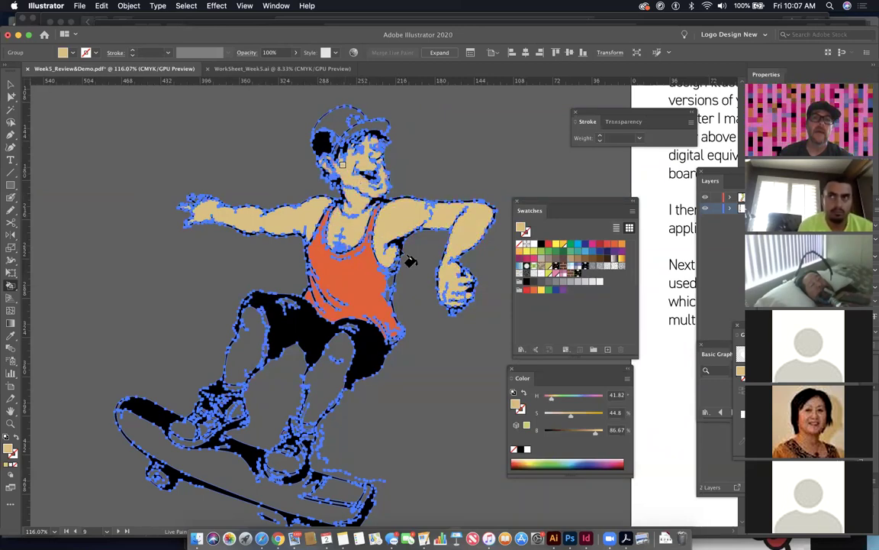
click(336, 397)
click(225, 320)
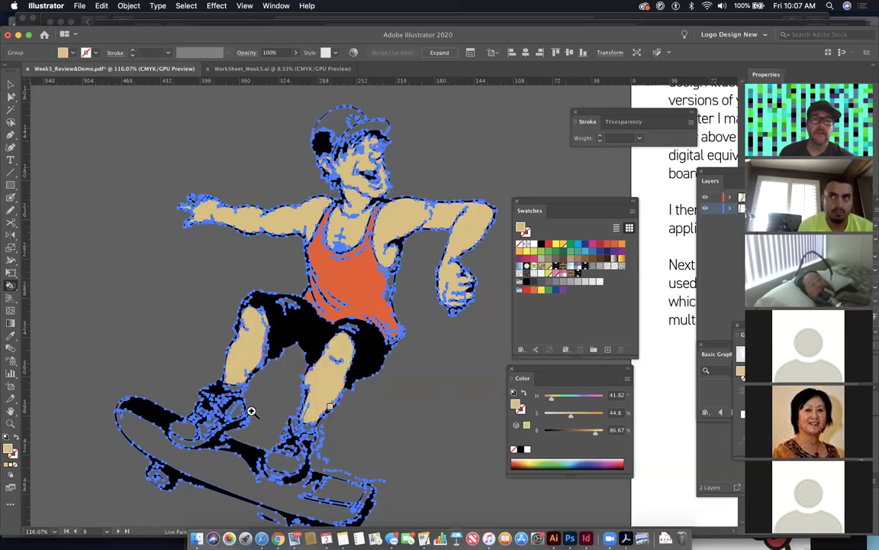
Step: Fill the small gap above the knee, the curved highlight on the shorts and the chest tattoo's gap with tan
drag(251, 410, 391, 451)
drag(320, 190, 314, 401)
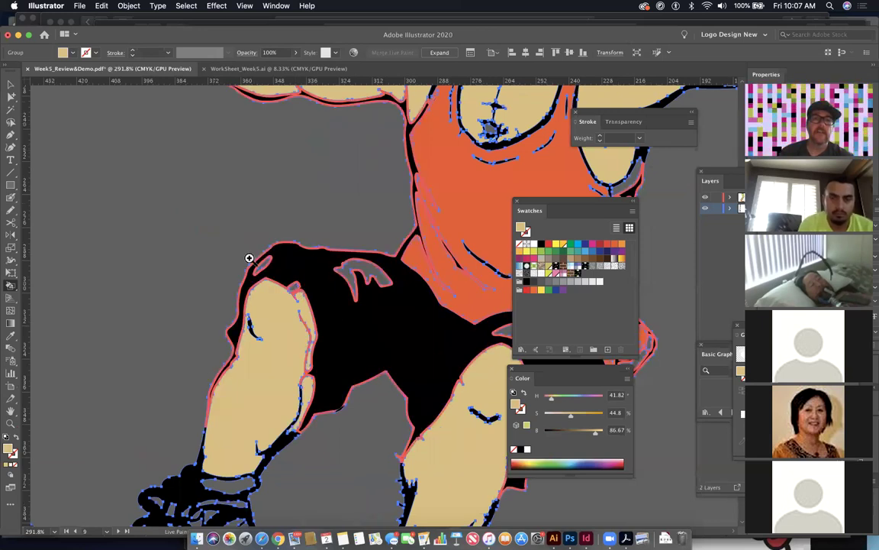
drag(249, 258, 349, 330)
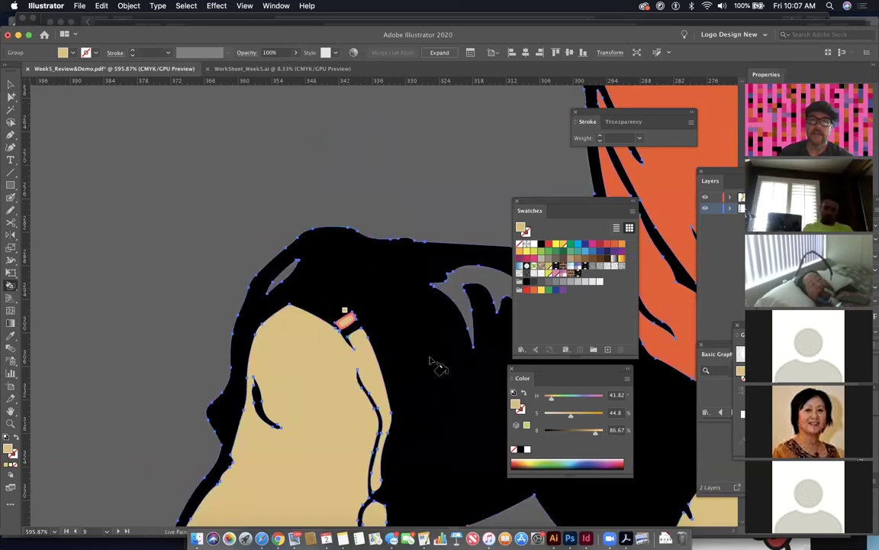
drag(439, 295, 268, 317)
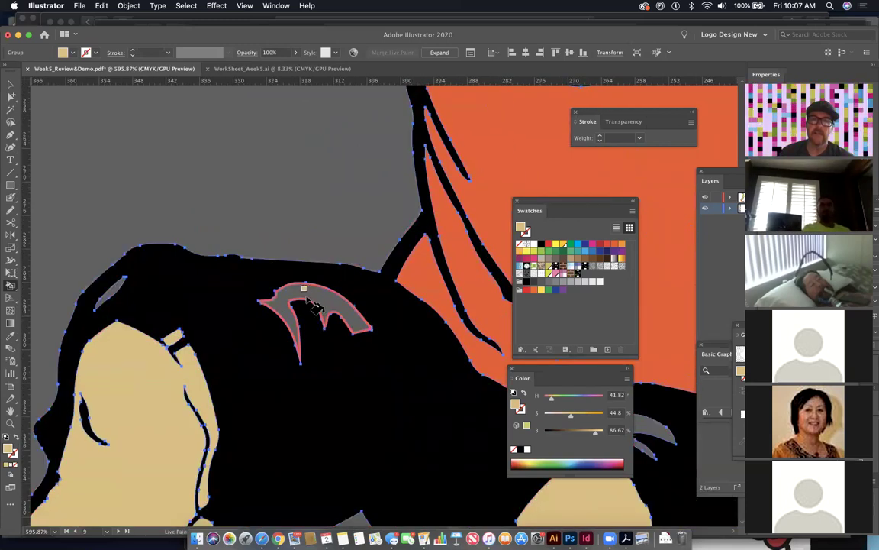
click(305, 296)
drag(217, 408, 198, 295)
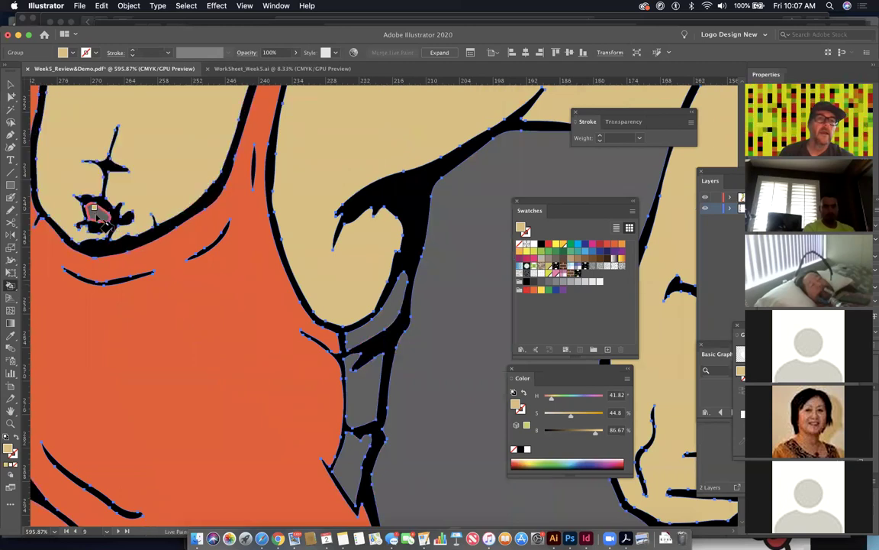
Step: Sample the tank top's orange, fill the gaps along its side under the bent arm, and deselect the figure
alt+click(293, 349)
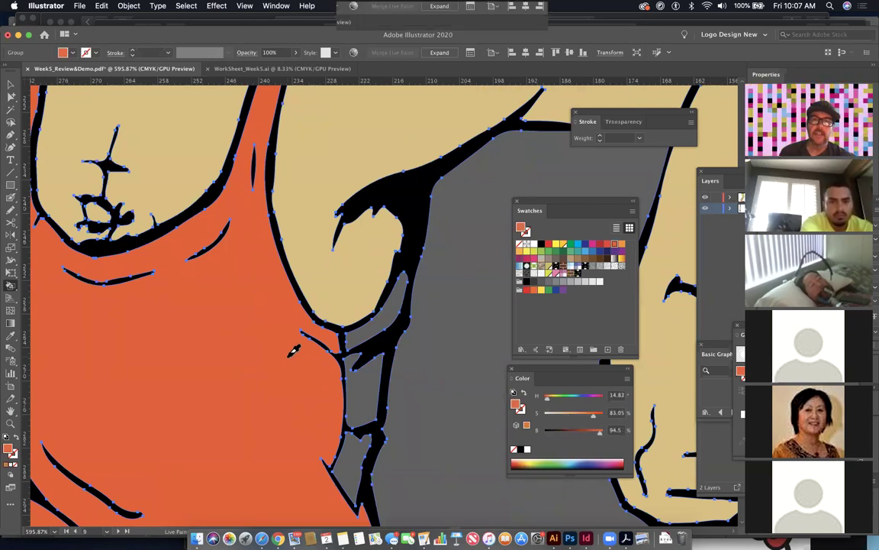
click(374, 400)
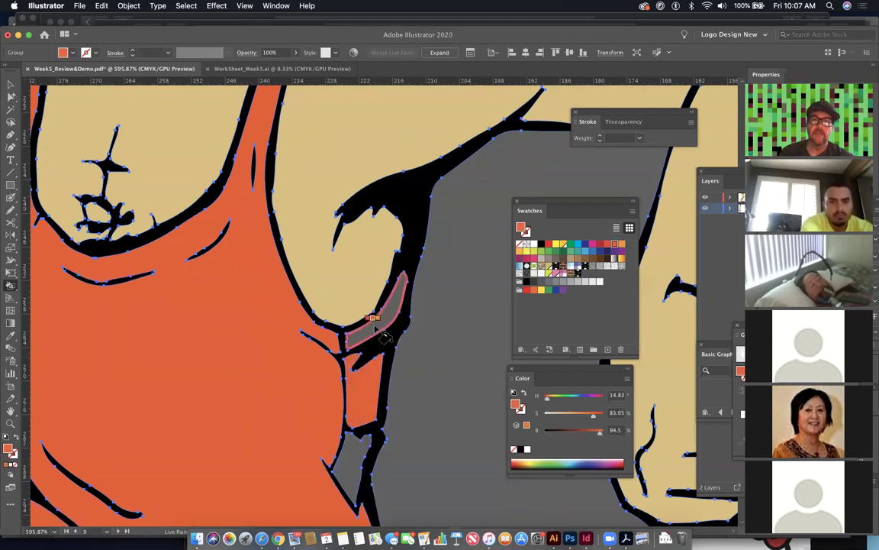
click(345, 468)
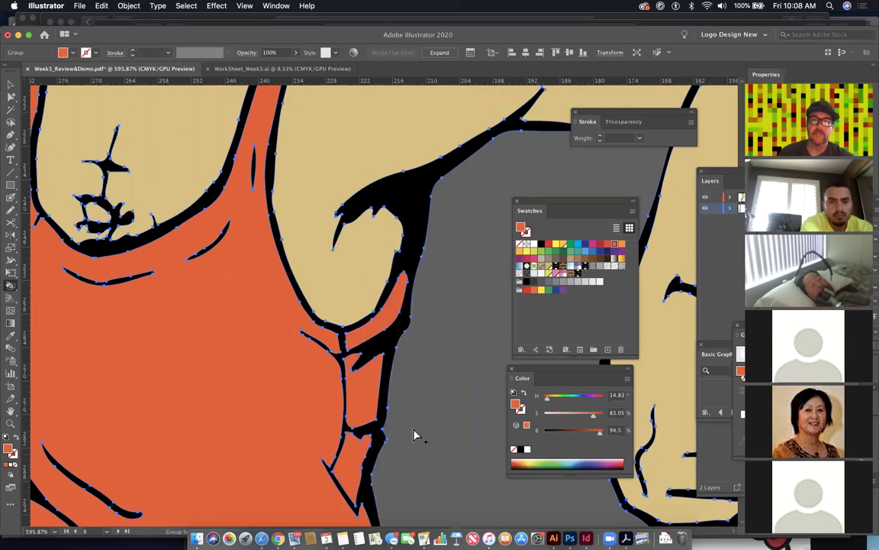
key(super+minus)
key(super+minus)
key(super+minus)
key(super+minus)
click(11, 96)
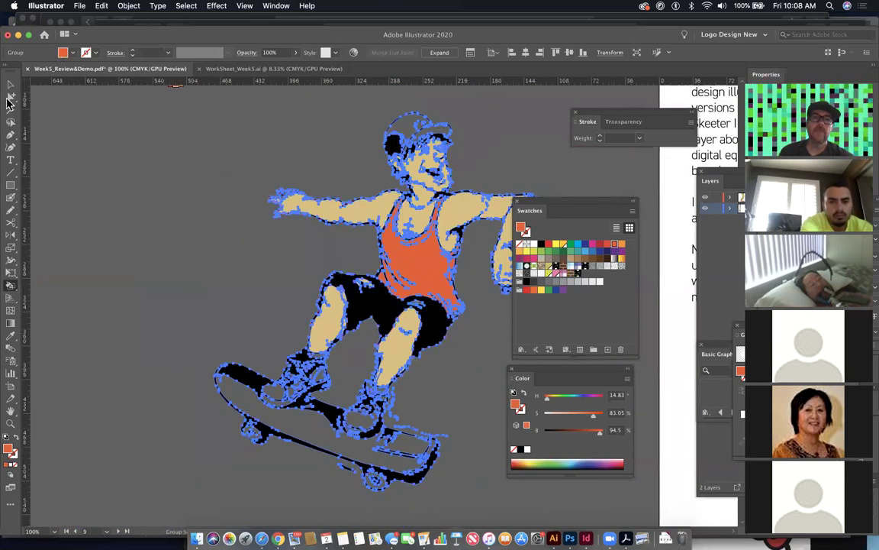
click(216, 196)
Step: Try reshaping the outstretched arm's skin fill by moving an anchor point on its upper edge, and undo the move
scroll(424, 216, right, 5)
click(313, 248)
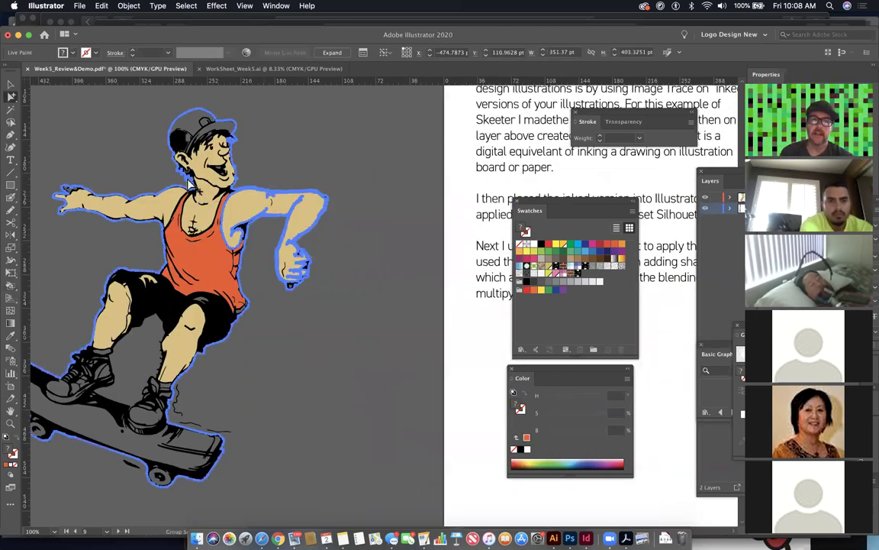
drag(114, 179, 101, 161)
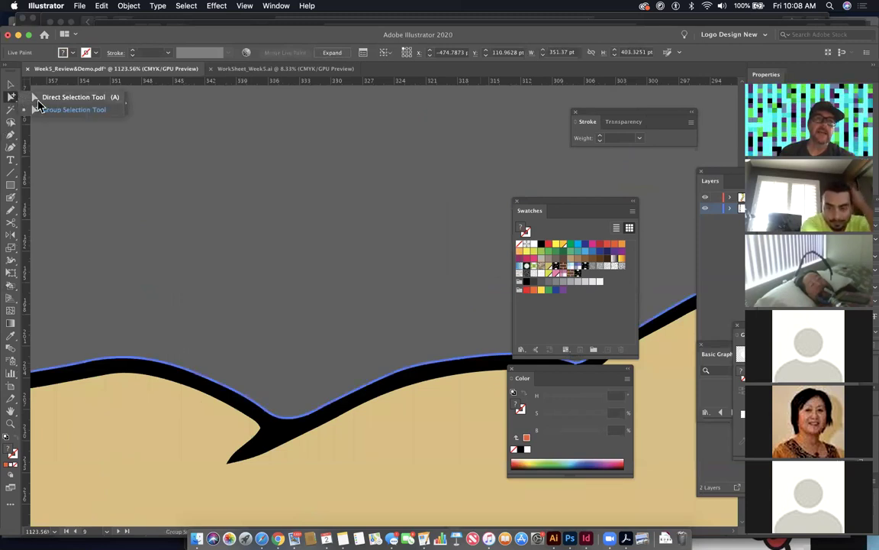
click(11, 97)
scroll(226, 169, down, 5)
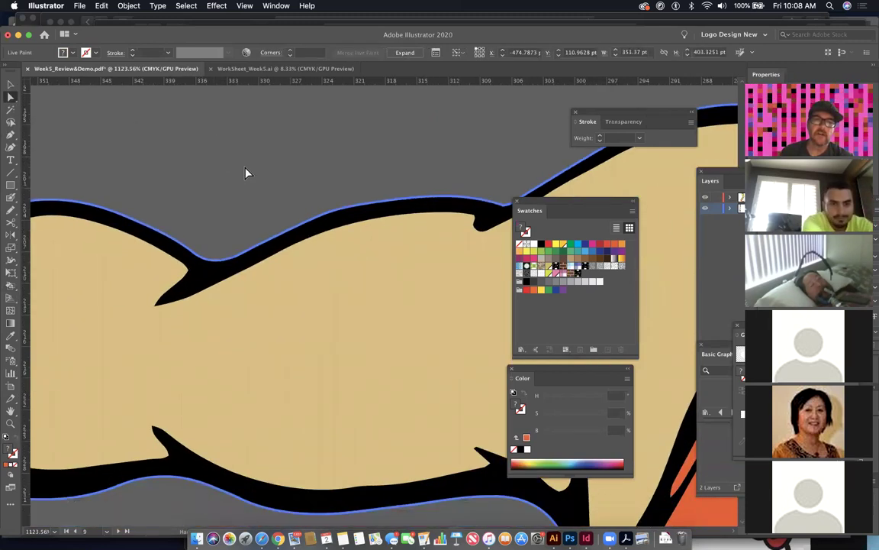
click(274, 257)
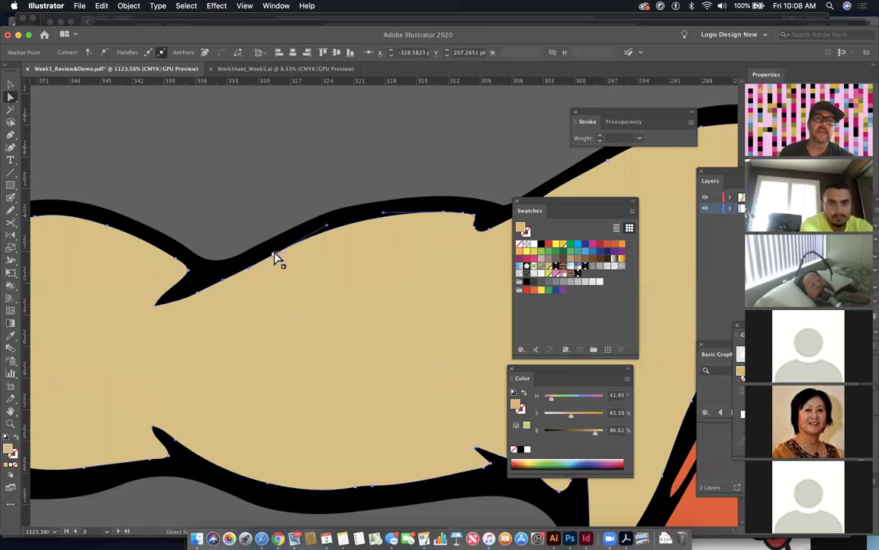
drag(273, 252, 288, 246)
drag(364, 259, 365, 259)
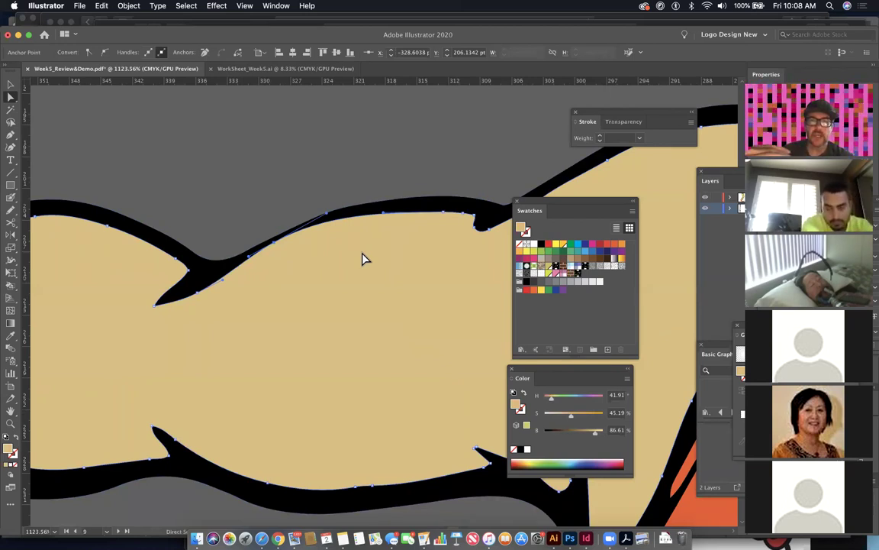
key(cmd+z)
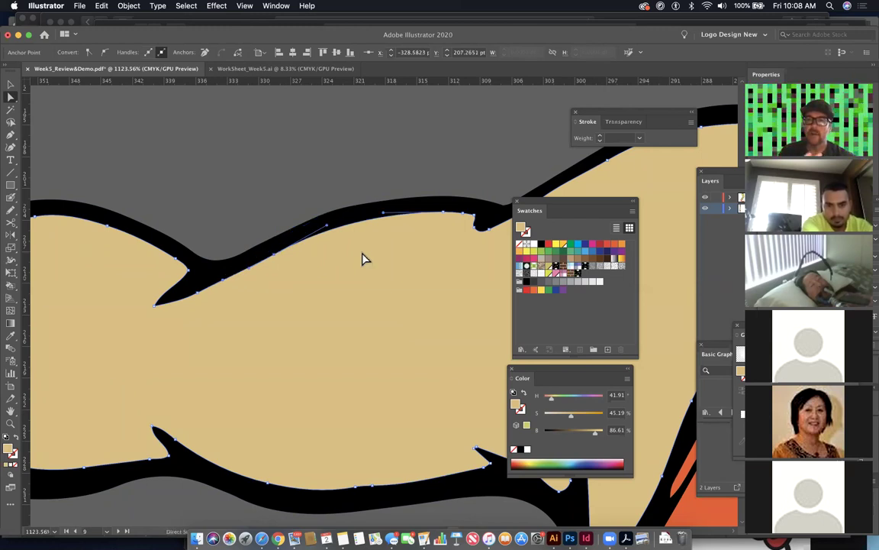
Step: Pull the outstretched arm's skin fill away from the finished Skeeter illustration with the Group Selection tool, and undo the move
key(cmd+minus)
key(cmd+minus)
key(cmd+minus)
key(cmd+minus)
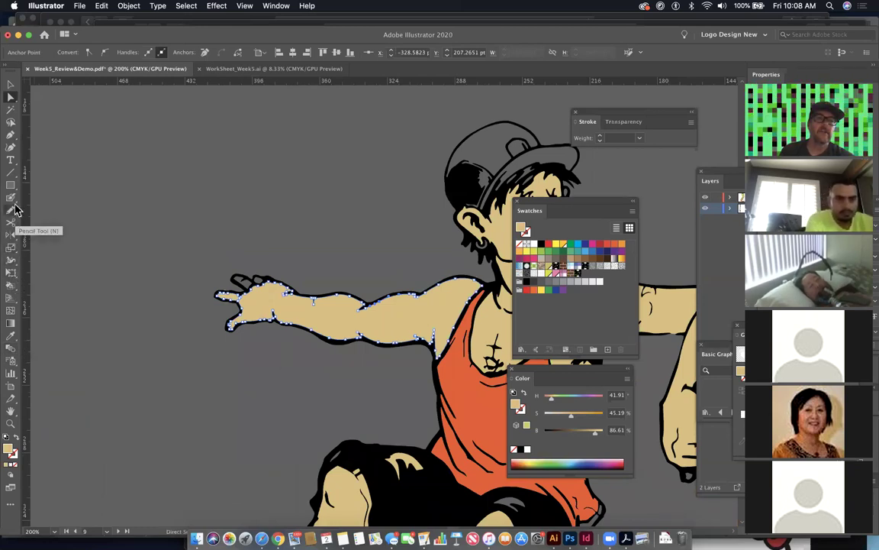
drag(11, 99, 54, 111)
scroll(254, 186, right, 10)
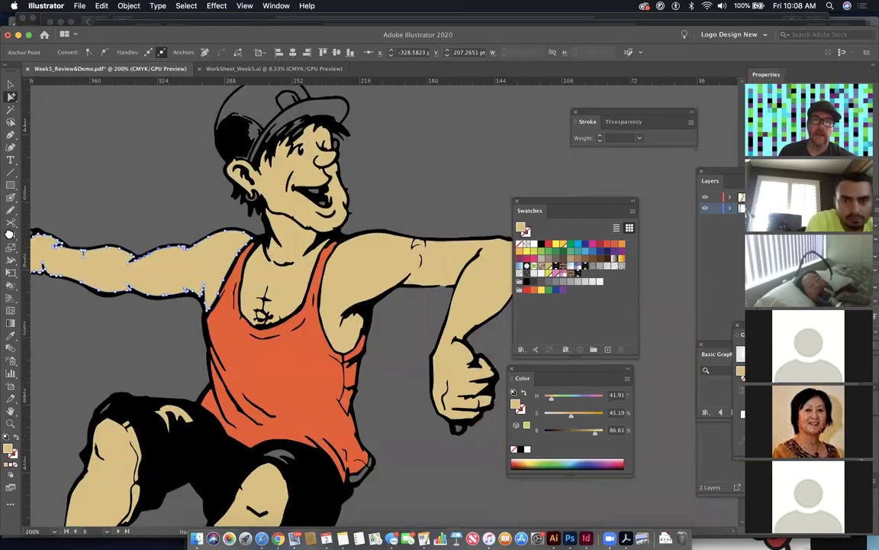
scroll(305, 265, right, 10)
scroll(328, 290, right, 15)
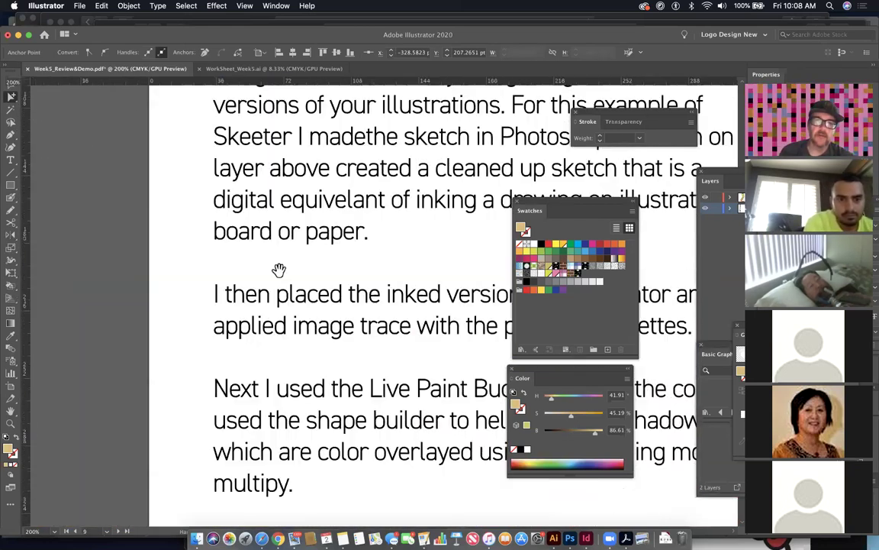
scroll(328, 275, right, 20)
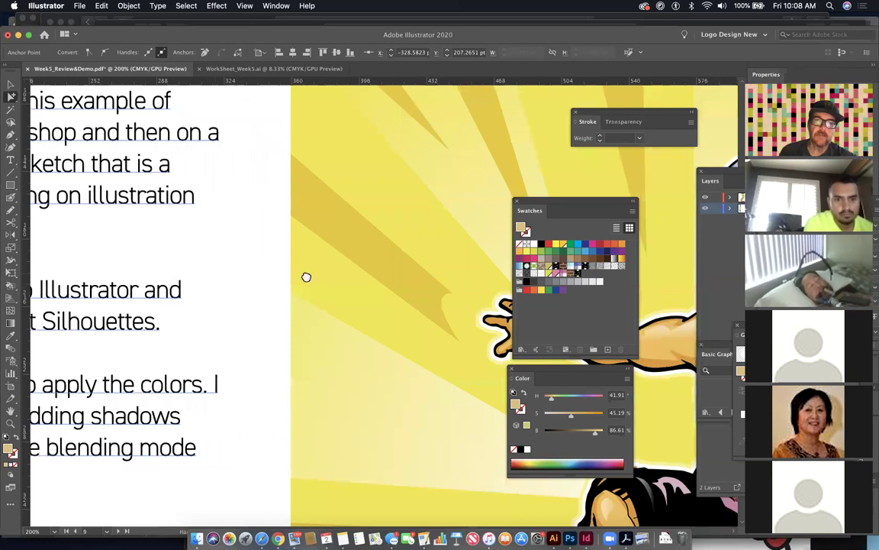
scroll(307, 277, right, 15)
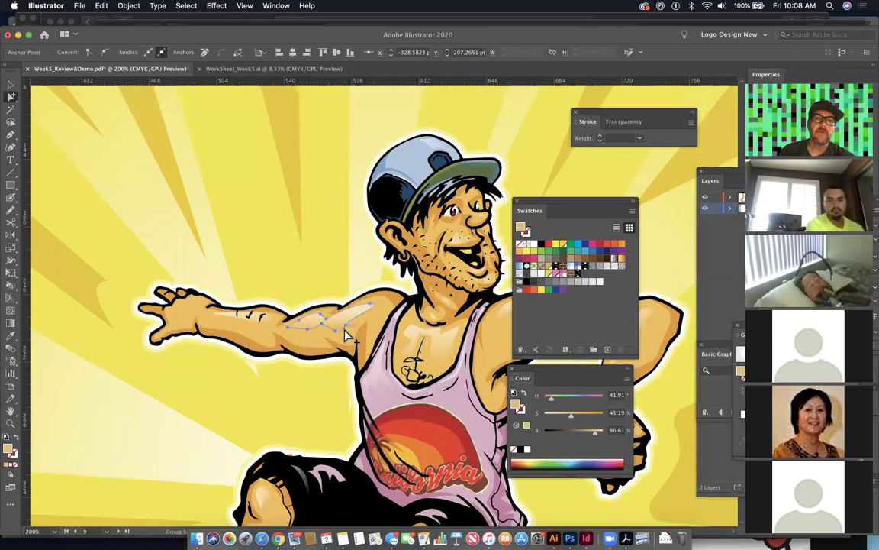
drag(343, 334, 287, 239)
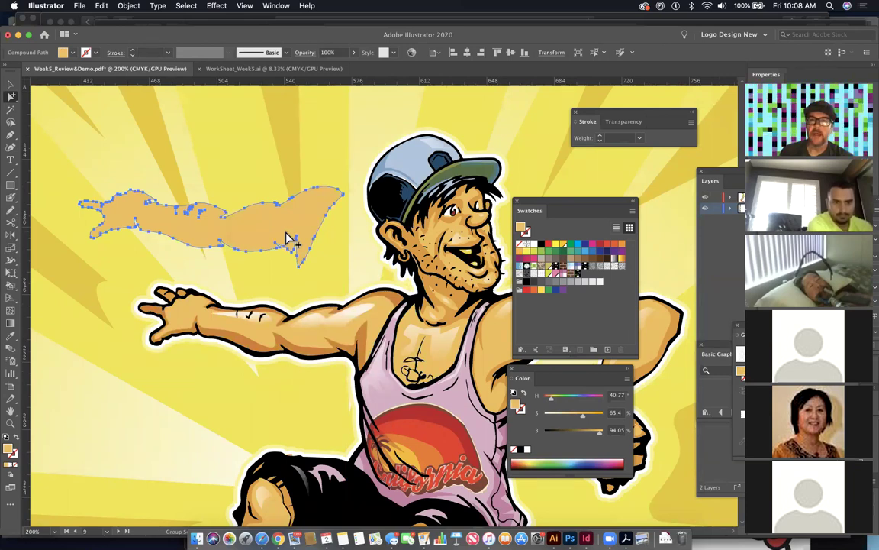
key(super+z)
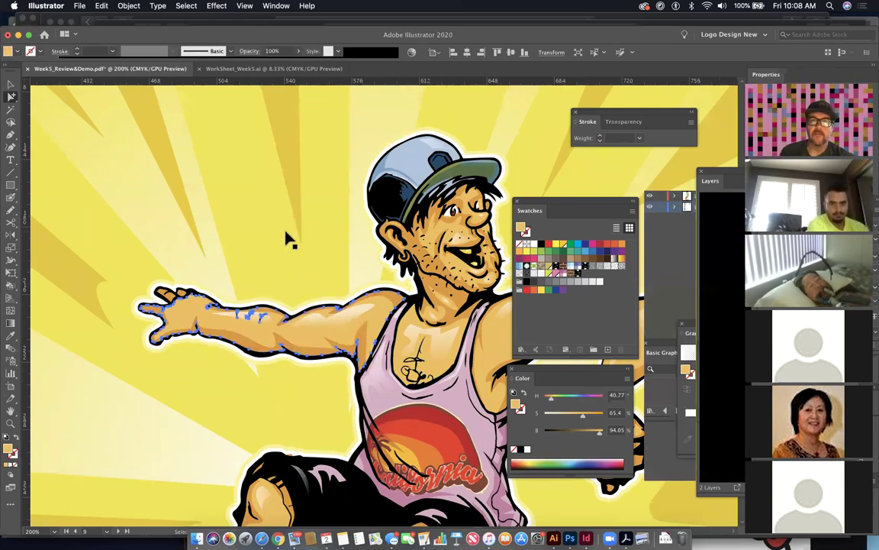
Step: Examine the shading and highlights on both arms of the finished Skeeter illustration, and the whole Image Trace Approach page
key(z)
click(308, 275)
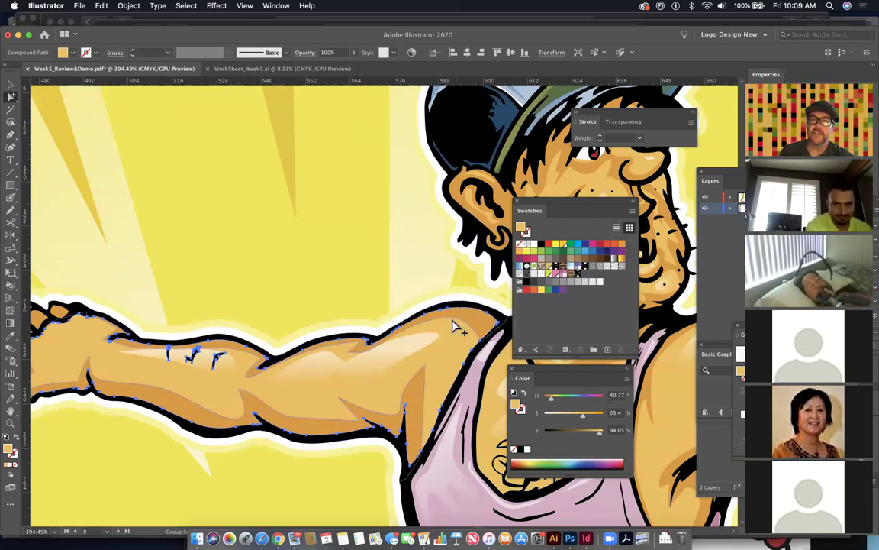
scroll(285, 258, right, 10)
scroll(285, 257, down, 3)
scroll(306, 238, right, 10)
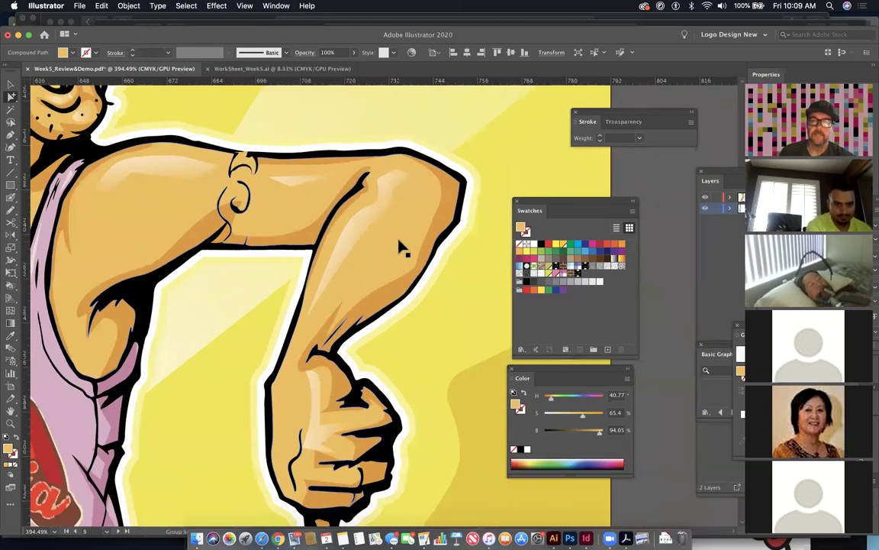
key(super+minus)
key(super+minus)
key(super+minus)
key(super+minus)
key(super+minus)
key(super+minus)
key(super+minus)
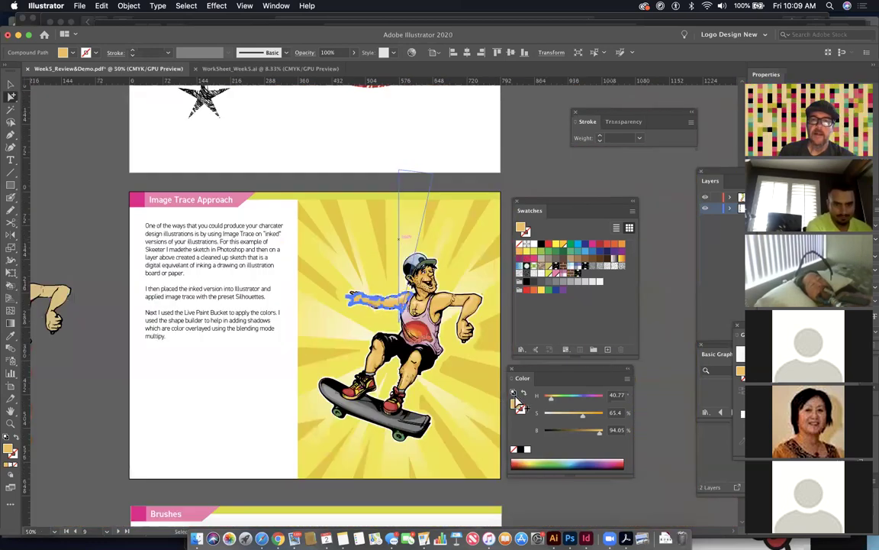
Step: Look through the Brushes pages below the Image Trace Approach page
scroll(398, 246, down, 5)
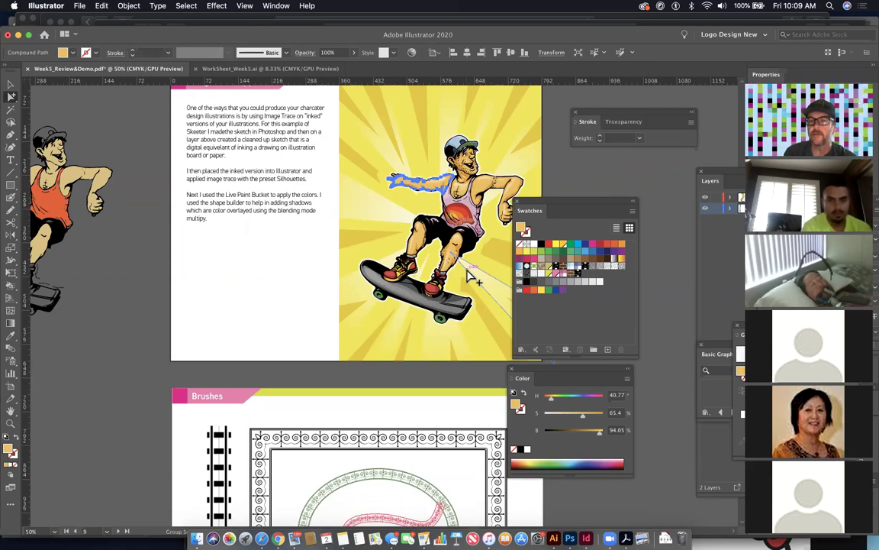
scroll(439, 321, down, 10)
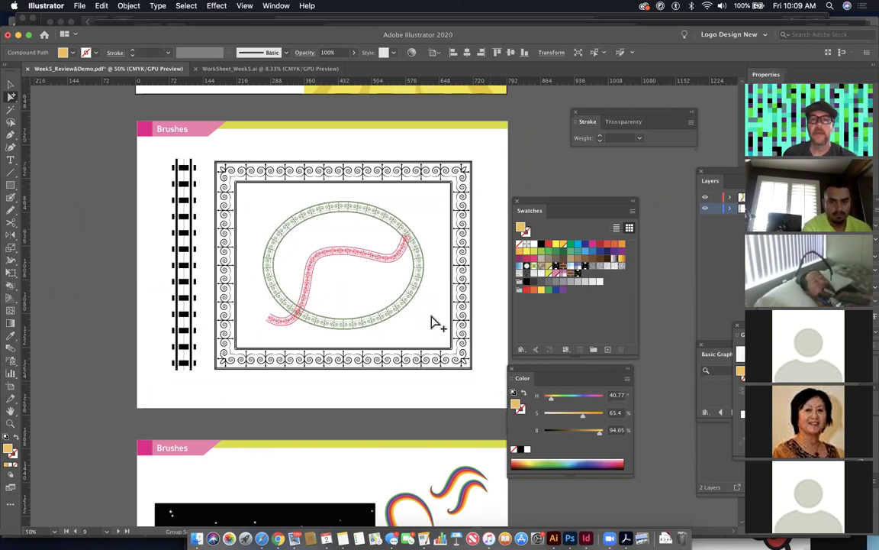
scroll(436, 320, down, 10)
scroll(436, 319, right, 4)
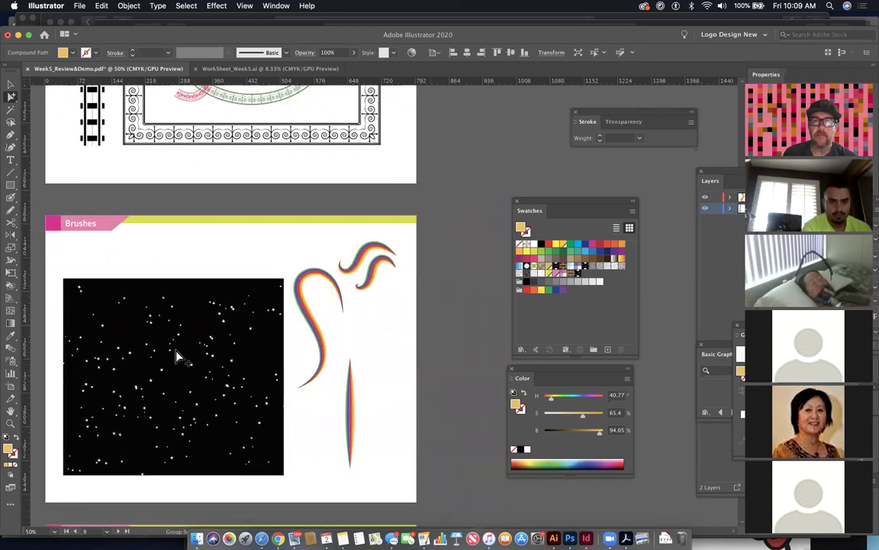
Step: Display the document's brushes beside the second Brushes page, moving the Swatches and Color panels clear of them
click(210, 314)
scroll(209, 314, down, 2)
scroll(210, 314, left, 2)
key(super+shift+a)
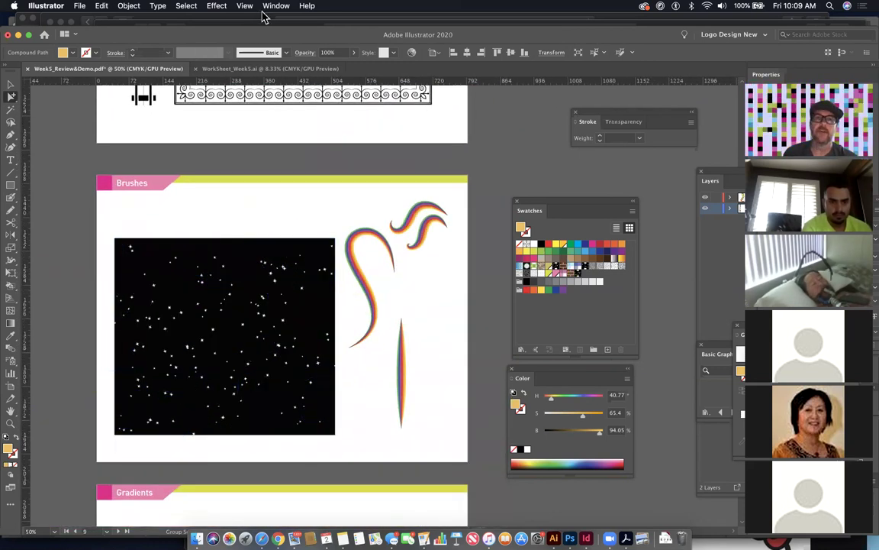
click(275, 6)
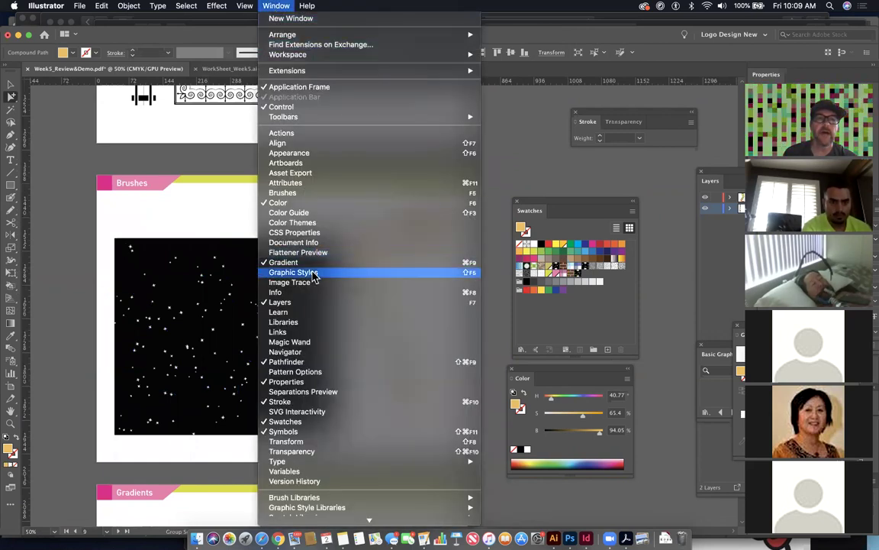
click(313, 193)
mouse_move(694, 261)
mouse_down()
mouse_move(602, 202)
mouse_move(651, 254)
mouse_move(715, 292)
mouse_up()
drag(564, 380, 702, 444)
scroll(536, 200, up, 1)
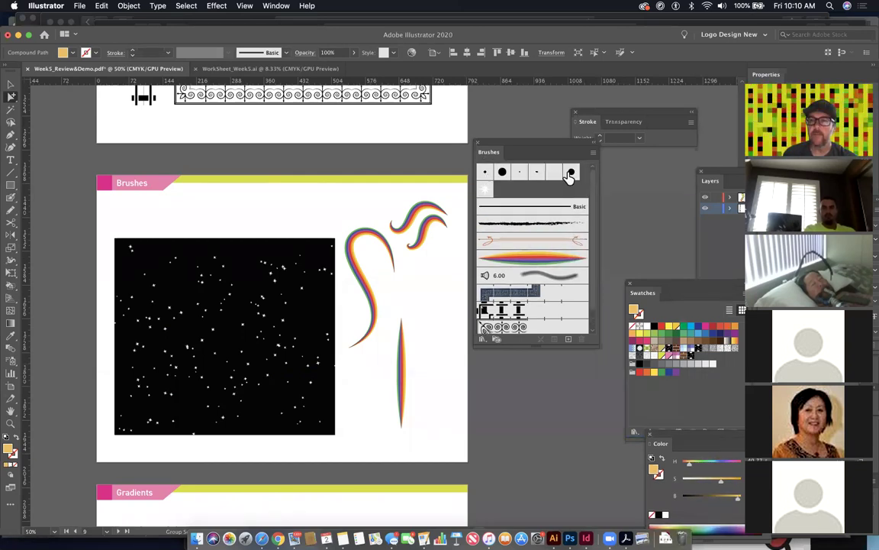
Step: Examine the star brush for the night-sky artwork and the art brush applied to the S-shaped rainbow stroke
click(486, 193)
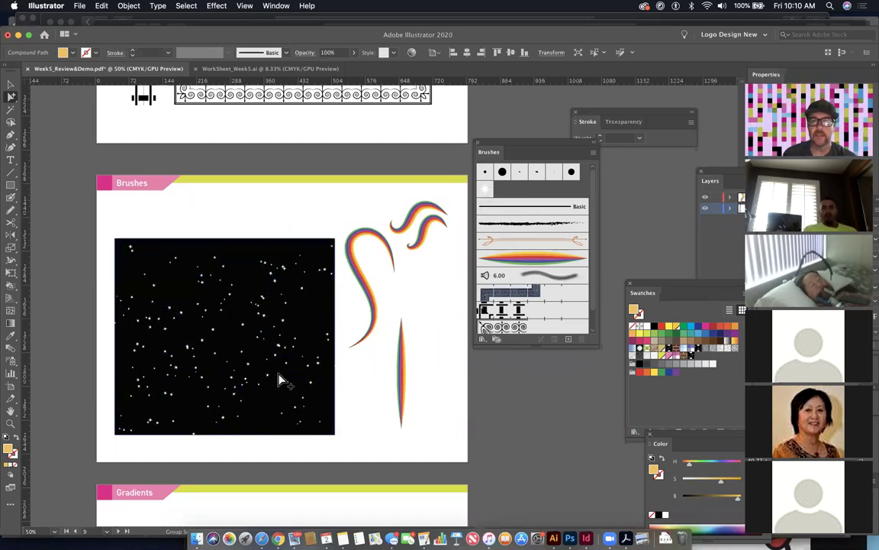
key(super+shift+a)
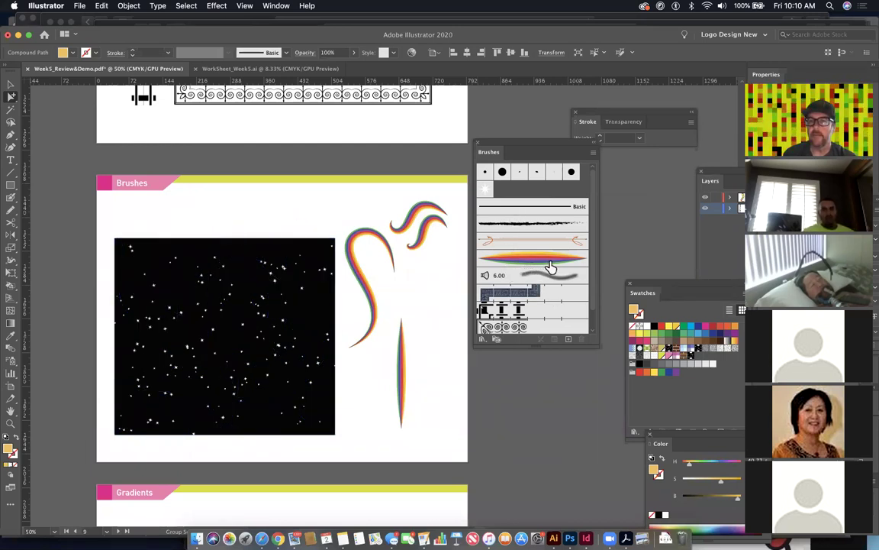
click(391, 252)
click(402, 415)
Step: Select the ornamental rectangular border on the first Brushes page to check which pattern brush it uses
scroll(402, 412, down, 5)
scroll(402, 409, up, 8)
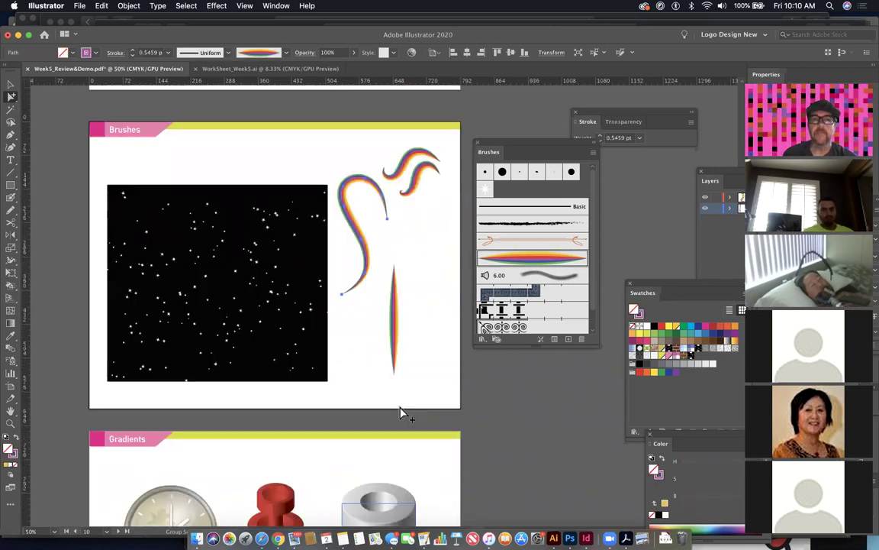
scroll(403, 366, up, 10)
click(391, 336)
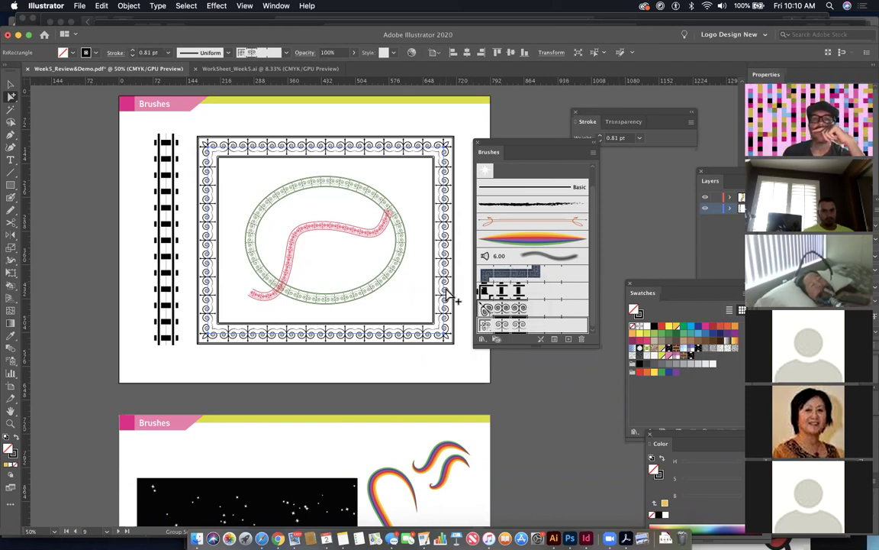
Step: Apply the denim pattern brush to the rectangular frame around the oval and inspect its stitched corner up close
click(521, 278)
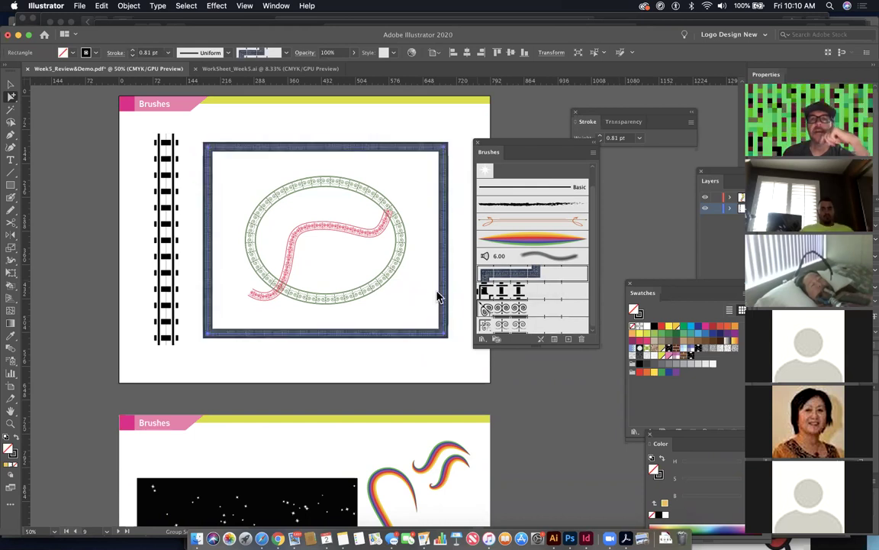
drag(196, 314, 557, 519)
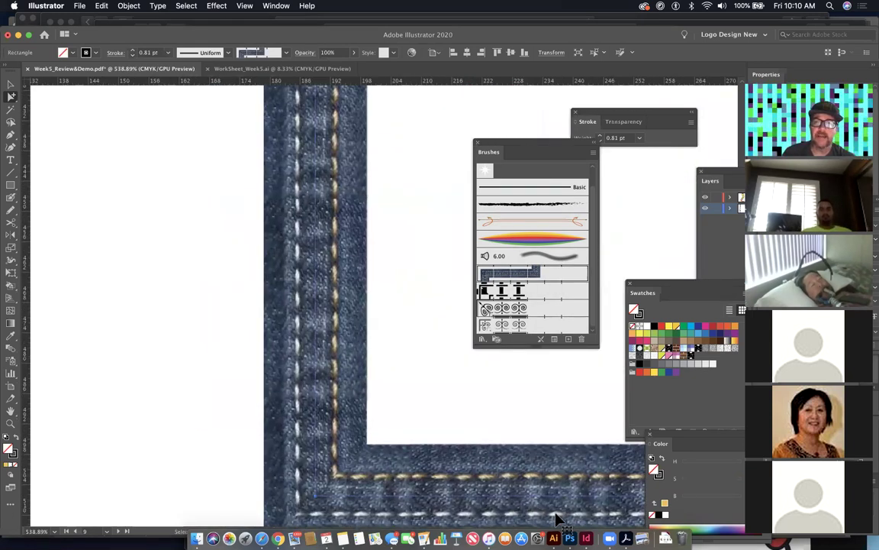
key(super+minus)
key(super+minus)
key(super+minus)
key(super+minus)
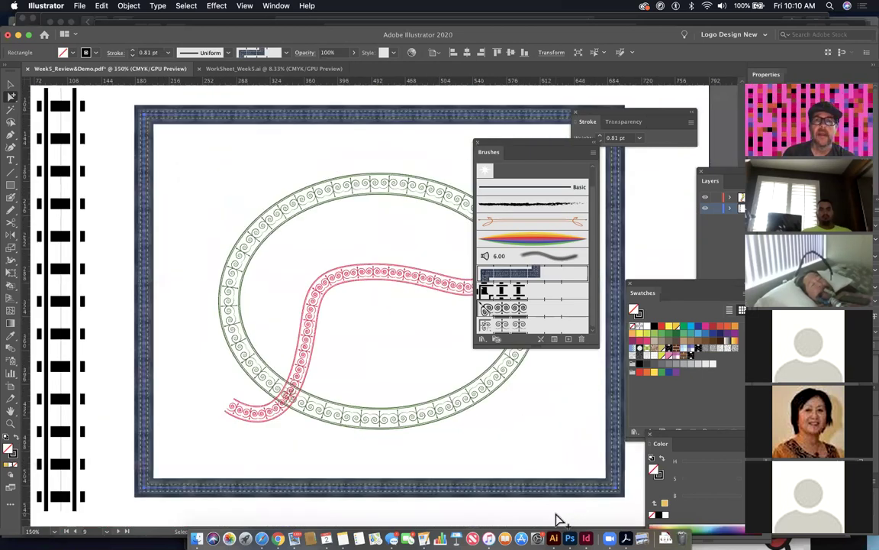
key(super+minus)
key(super+minus)
key(super+minus)
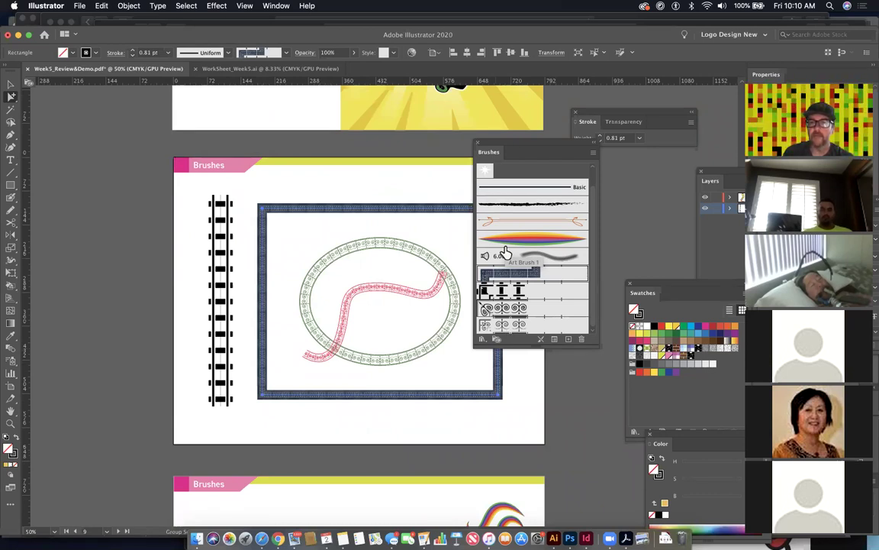
click(155, 255)
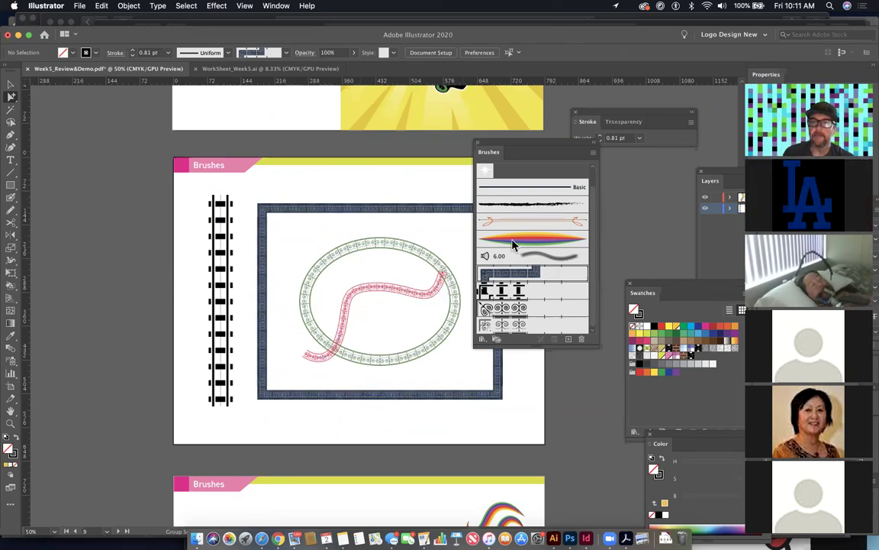
Step: Draw a flat ellipse about 217 by 22 pt below the Image Trace text, with a black fill and no stroke
click(11, 135)
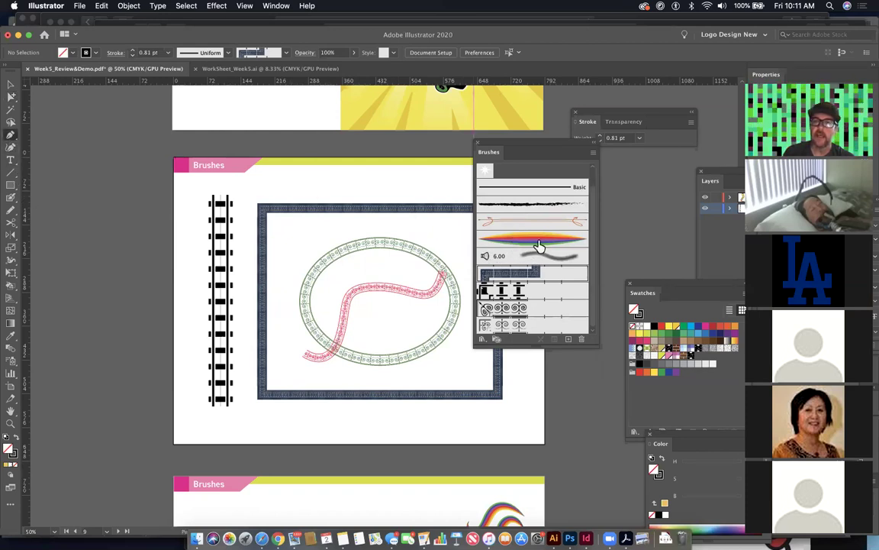
scroll(410, 450, up, 5)
scroll(410, 450, left, 2)
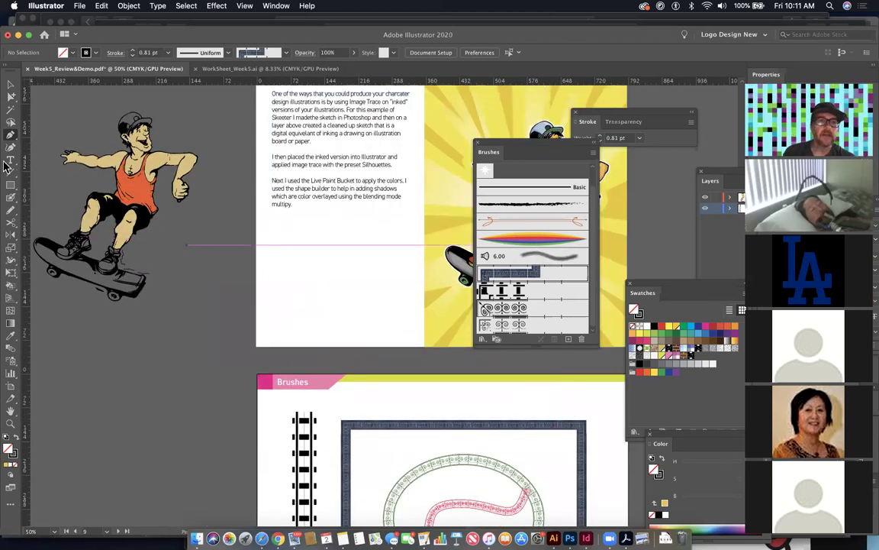
drag(9, 187, 70, 210)
drag(277, 315, 379, 328)
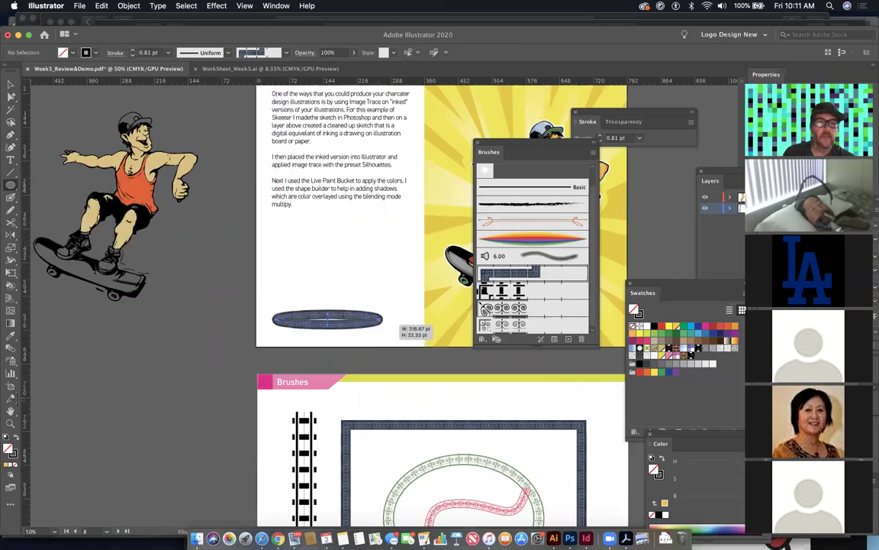
click(18, 439)
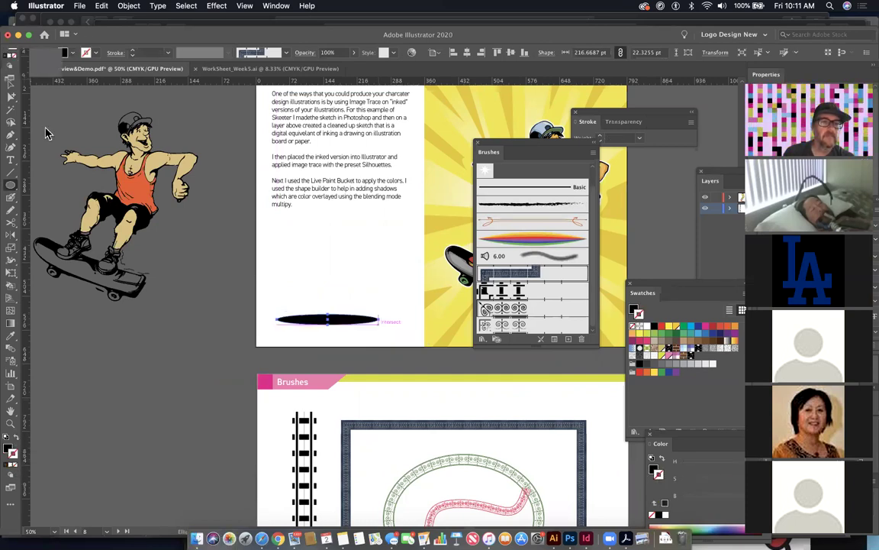
Step: Convert both end anchor points of the black ellipse to sharp corners so the shape tapers to a point at each end
click(10, 86)
click(9, 136)
drag(261, 286, 428, 374)
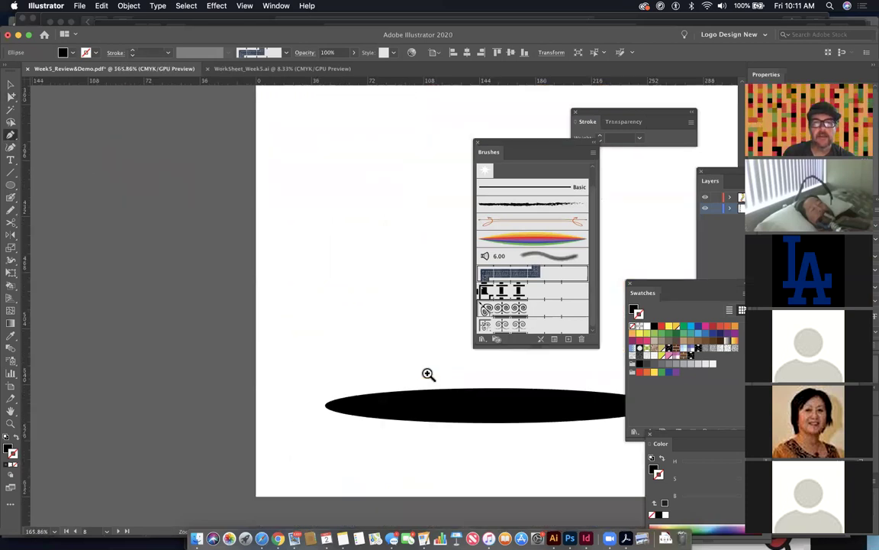
alt+click(326, 406)
scroll(414, 418, right, 5)
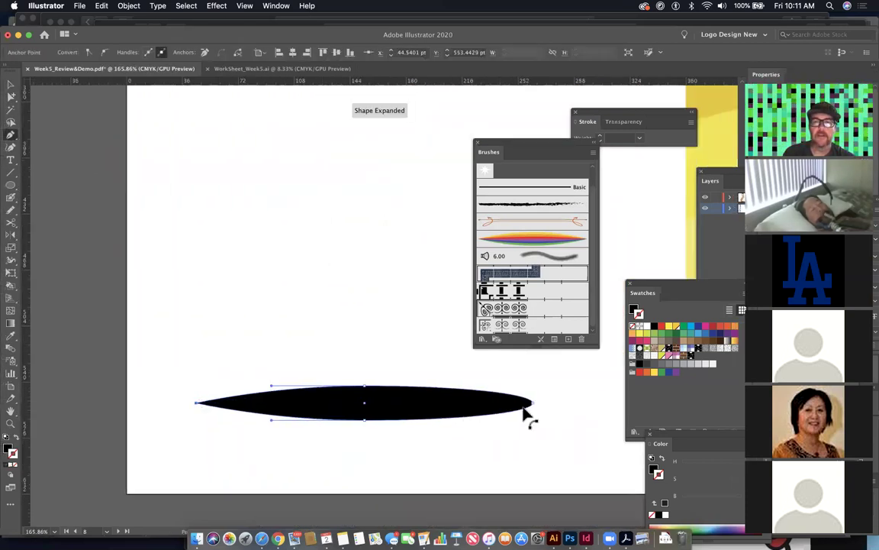
alt+click(532, 403)
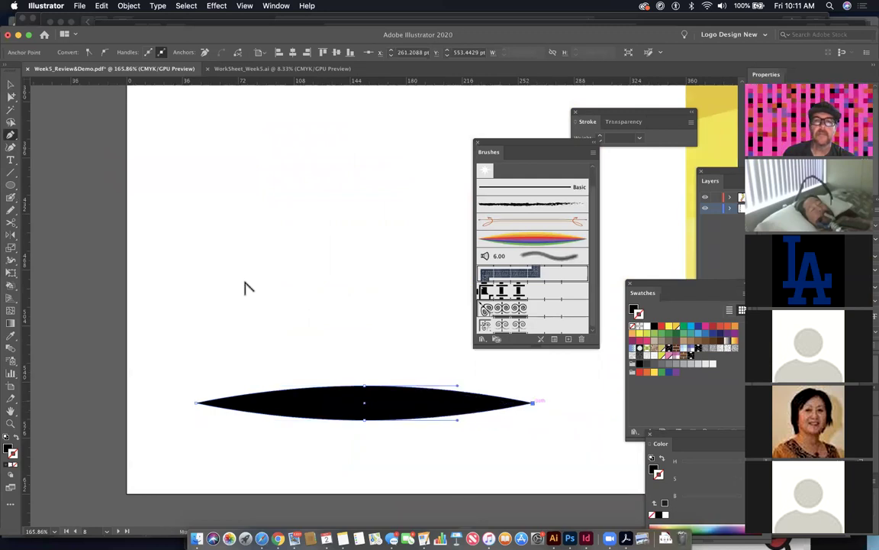
Step: Select the whole pointed shape, show its bounding box and flatten it into a thinner sliver
click(11, 87)
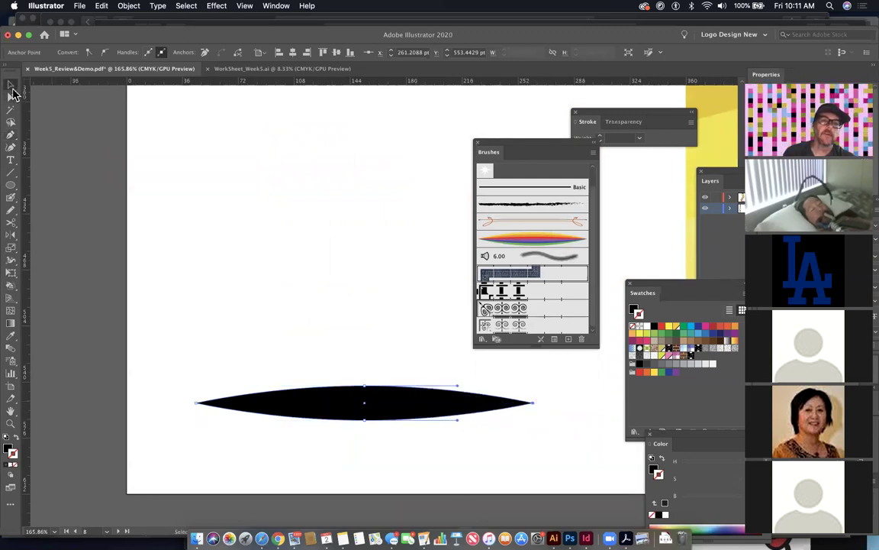
click(362, 412)
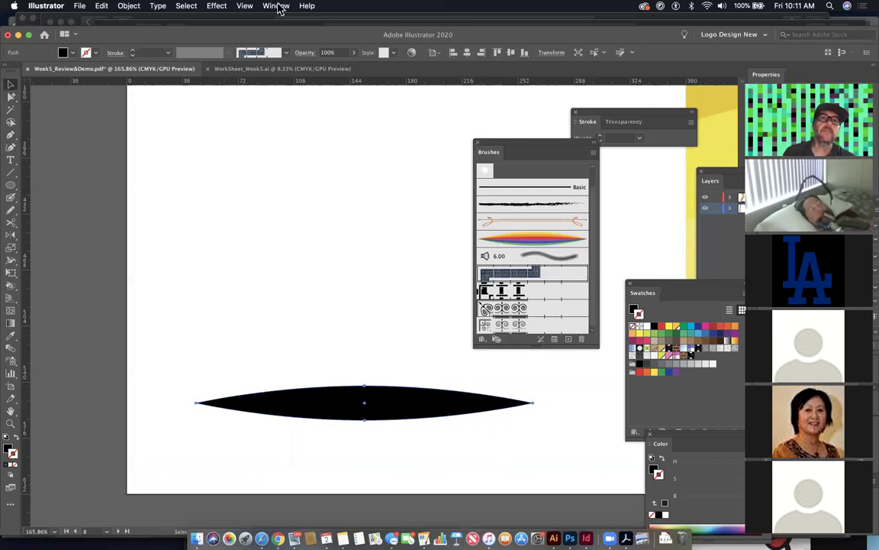
click(277, 6)
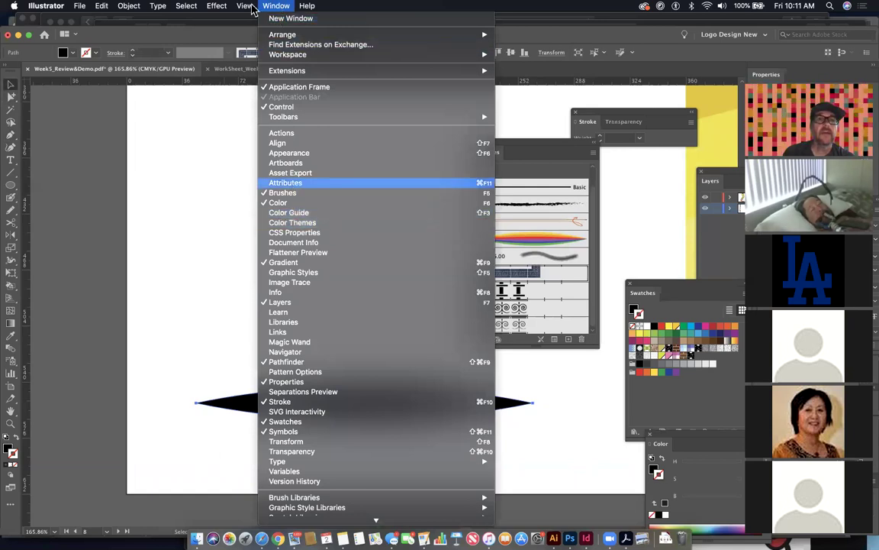
mouse_move(245, 6)
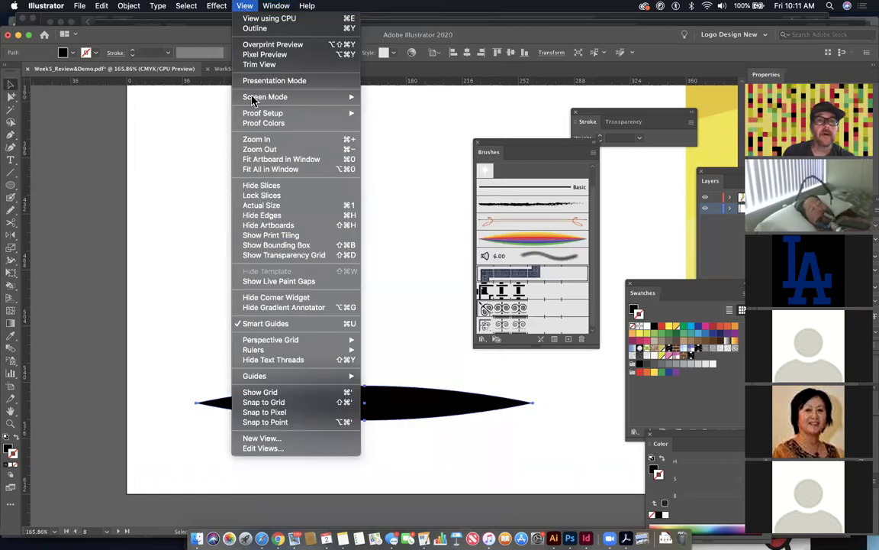
click(278, 247)
Step: Create a new art brush from the thin black tapered shape, accepting the offered brush options
mouse_move(364, 413)
mouse_down()
mouse_move(520, 255)
mouse_move(523, 284)
mouse_up()
click(420, 490)
click(470, 367)
click(552, 416)
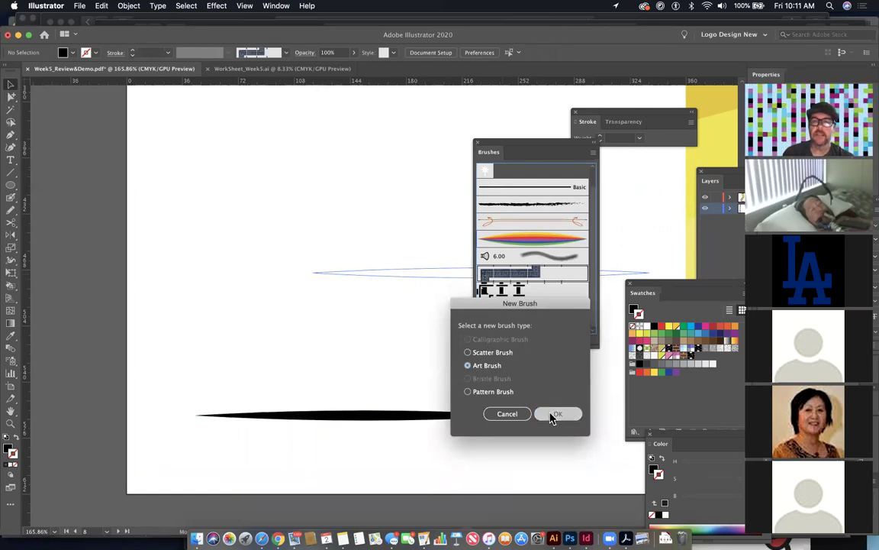
mouse_move(536, 306)
mouse_down()
mouse_move(320, 122)
mouse_move(317, 95)
mouse_up()
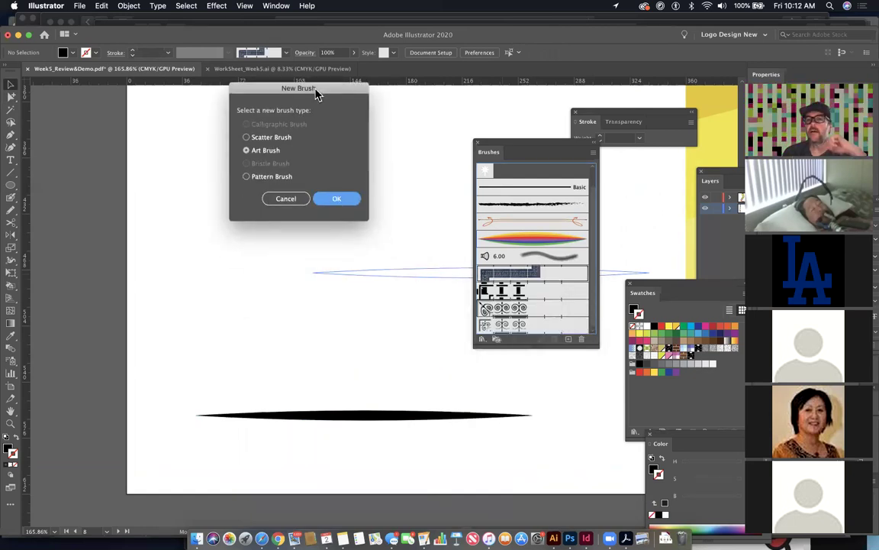
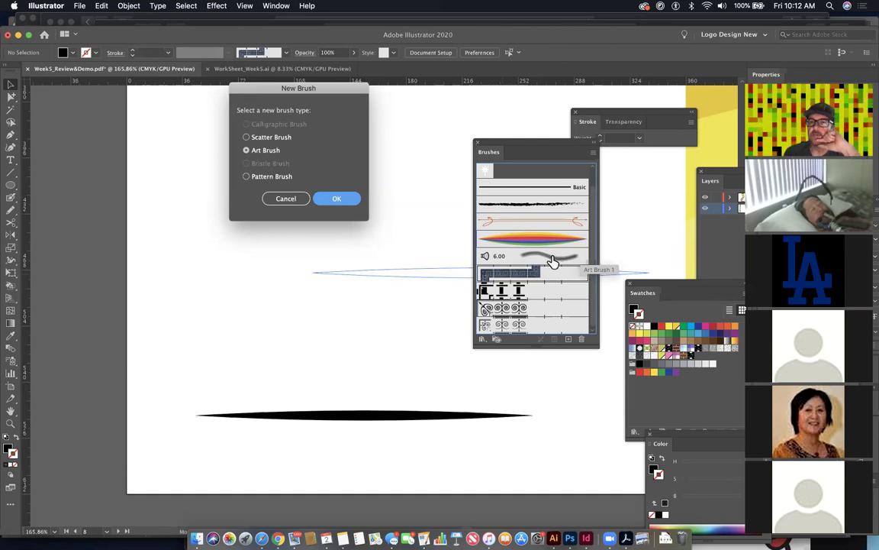
click(336, 199)
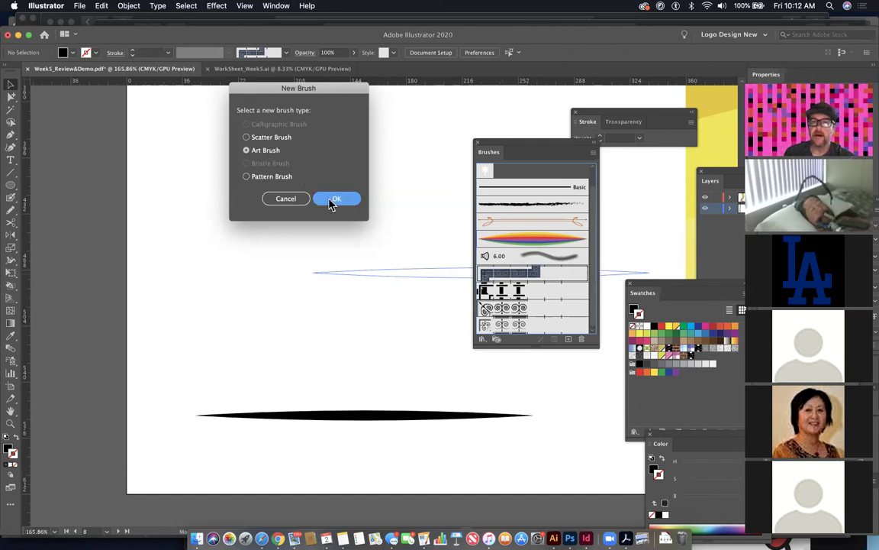
click(708, 435)
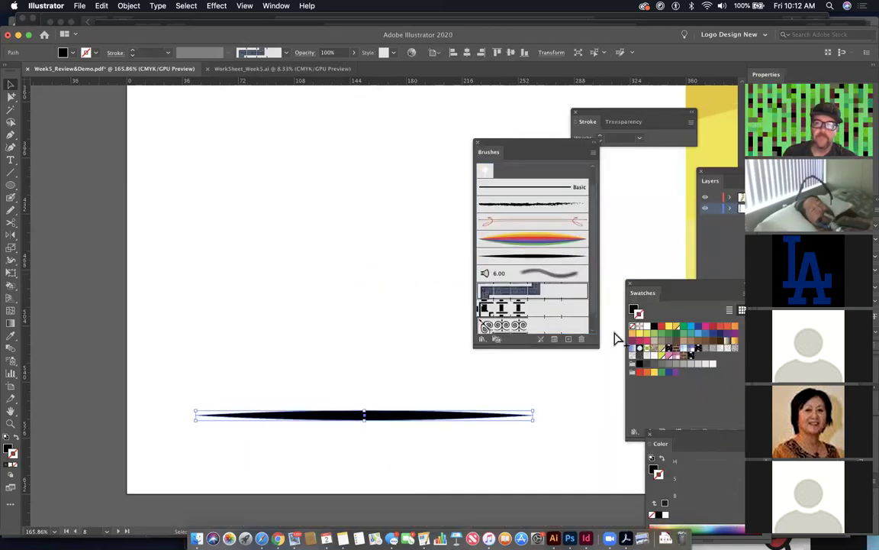
Step: Paint a curved S-shaped stroke above the tapered shape using the new black tapered art brush with the Paintbrush tool
key(super+minus)
key(super+minus)
key(super+minus)
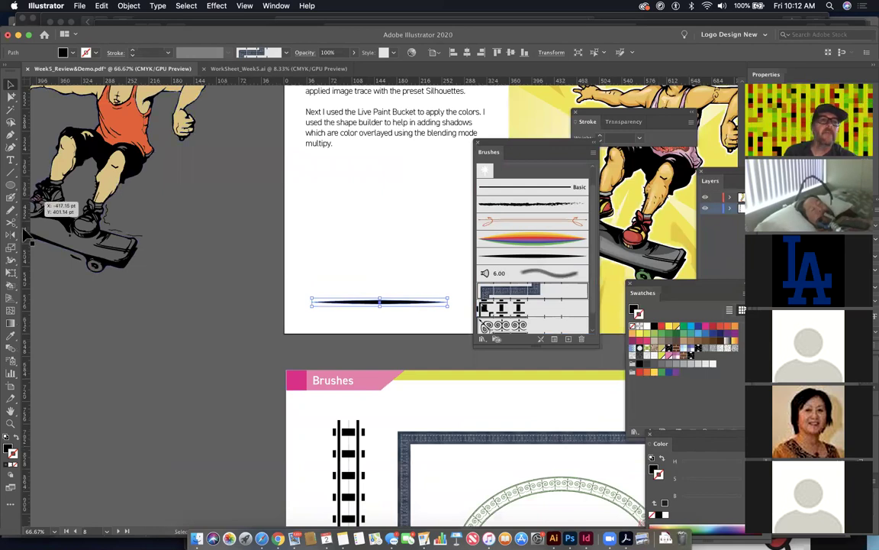
mouse_move(10, 200)
mouse_down()
mouse_move(12, 187)
mouse_move(42, 180)
mouse_up()
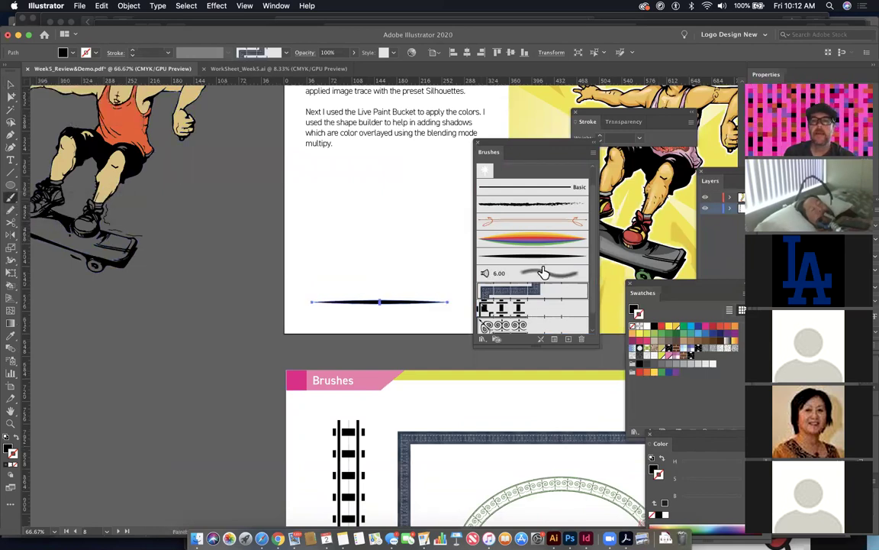
click(539, 255)
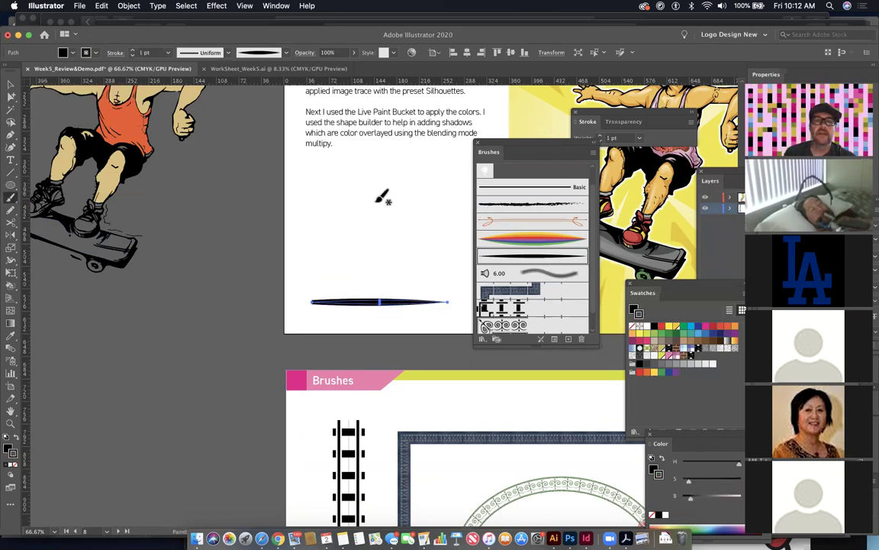
mouse_move(370, 201)
mouse_down()
mouse_move(368, 265)
mouse_move(442, 246)
mouse_up()
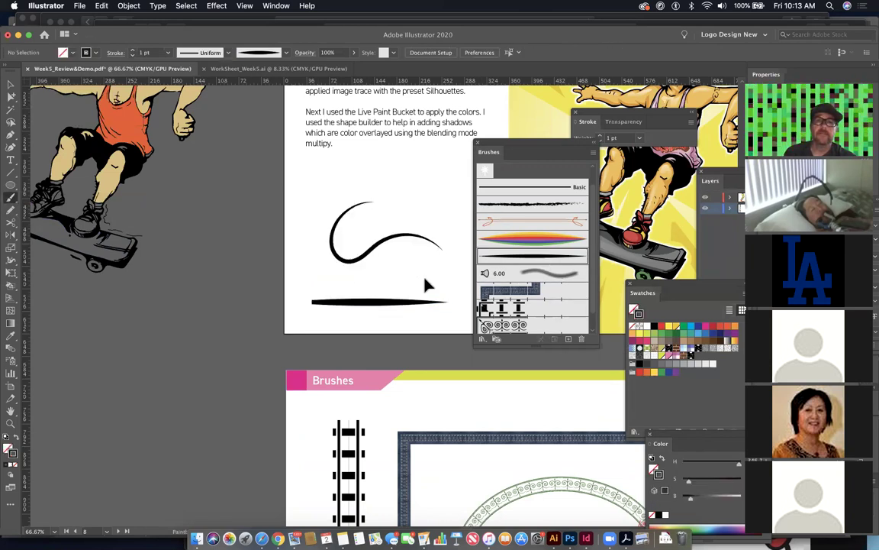
Step: Remove the brush stroke from the black tapered shape and deselect it
super+click(366, 302)
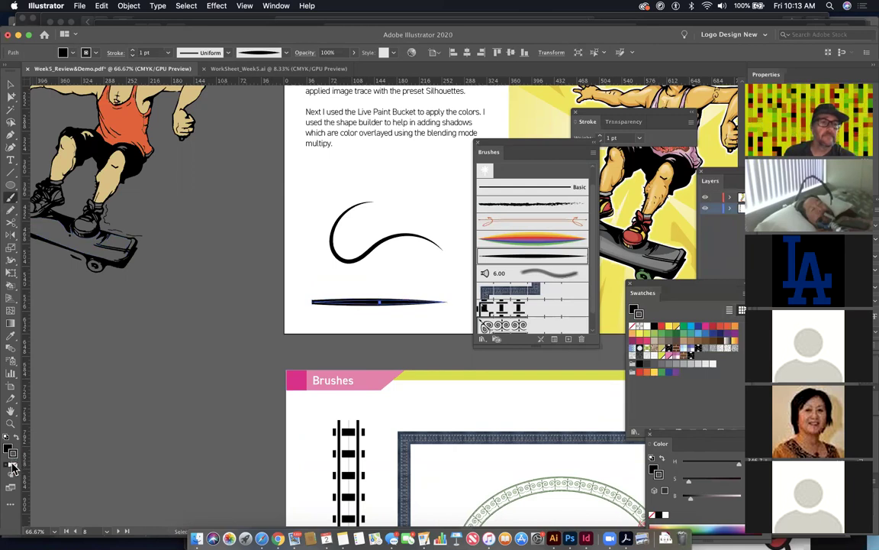
click(13, 465)
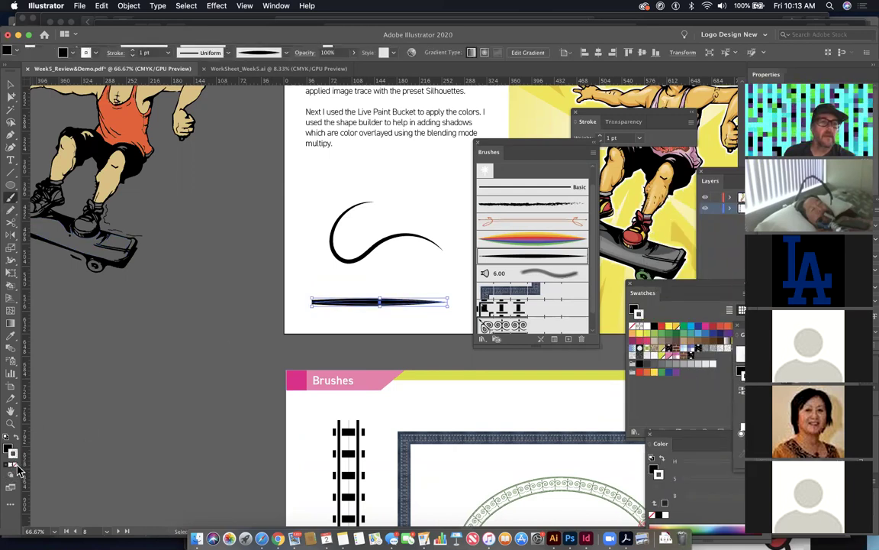
click(451, 228)
Step: Place the source artwork of the rainbow art brush above the painted curve and inspect its color bands
mouse_move(525, 242)
mouse_down()
mouse_move(386, 202)
mouse_move(365, 180)
mouse_move(392, 191)
mouse_up()
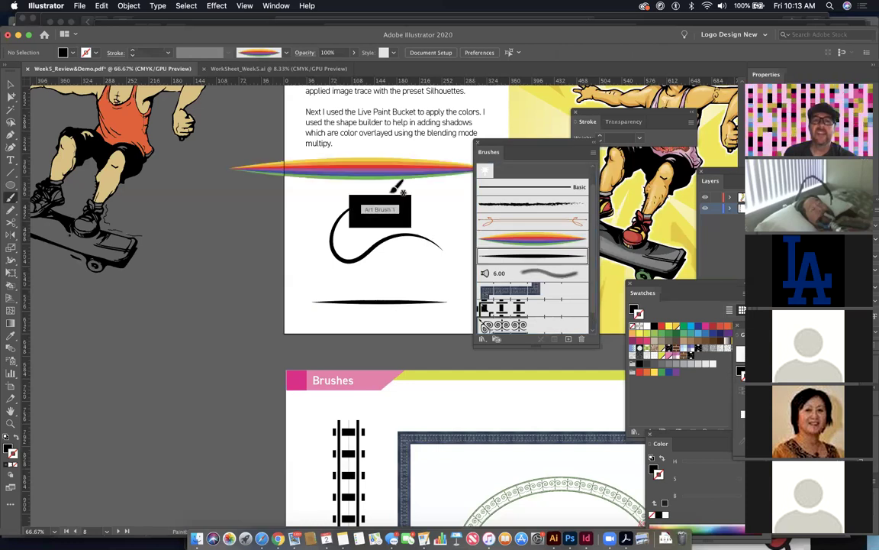
scroll(344, 173, up, 5)
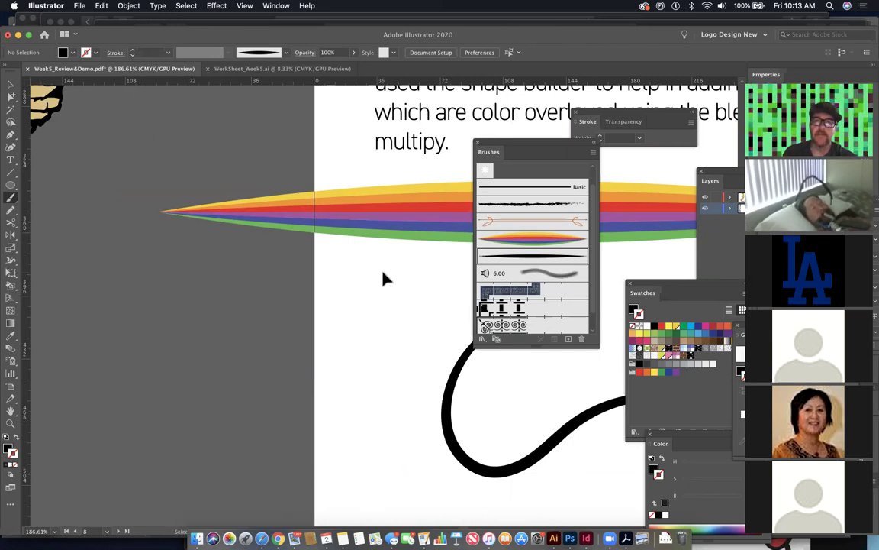
key(super+minus)
key(super+minus)
key(super+minus)
key(super+minus)
Step: Place the tile artwork of the railroad-track pattern brush on the page beside the end of the painted curve
scroll(422, 275, down, 5)
scroll(422, 275, right, 5)
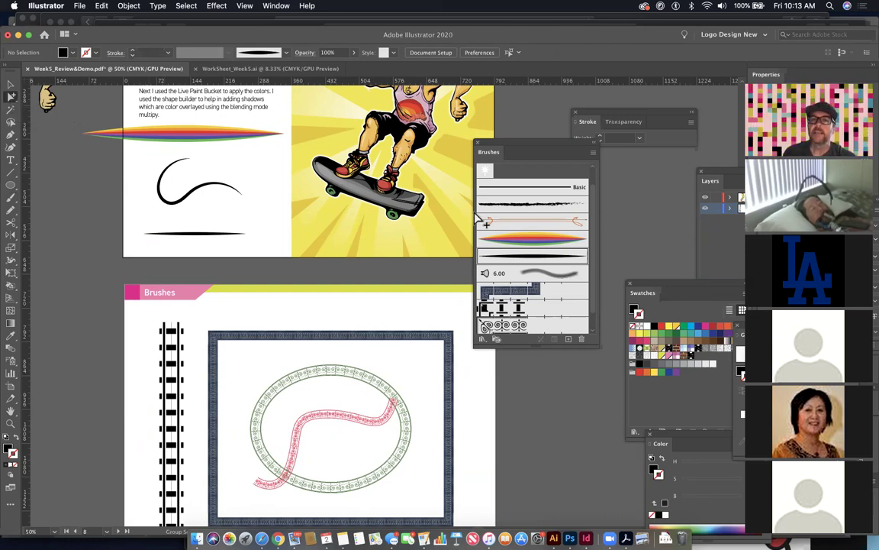
mouse_move(489, 306)
mouse_down()
mouse_move(239, 230)
mouse_move(261, 216)
mouse_up()
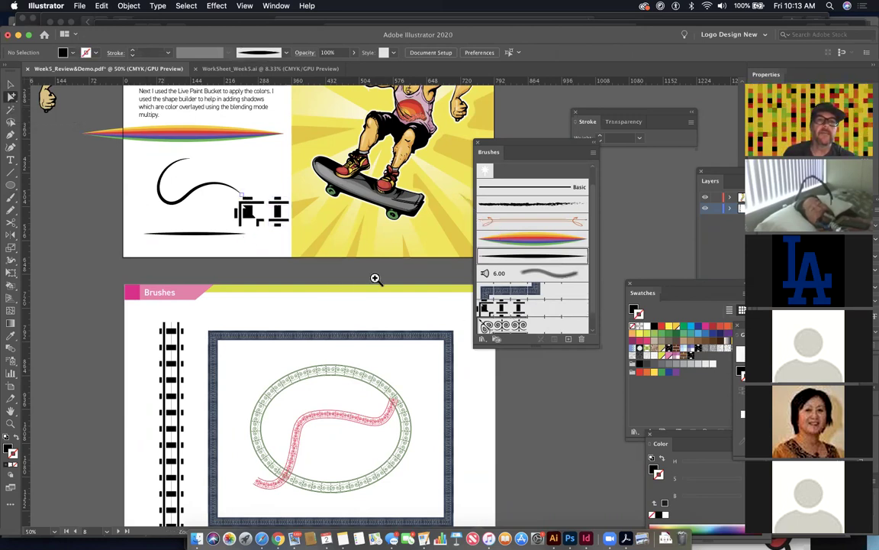
drag(375, 277, 430, 337)
Step: Delete the corner tile from the placed railroad-track artwork, keep the side tile, and clear the selection
click(267, 265)
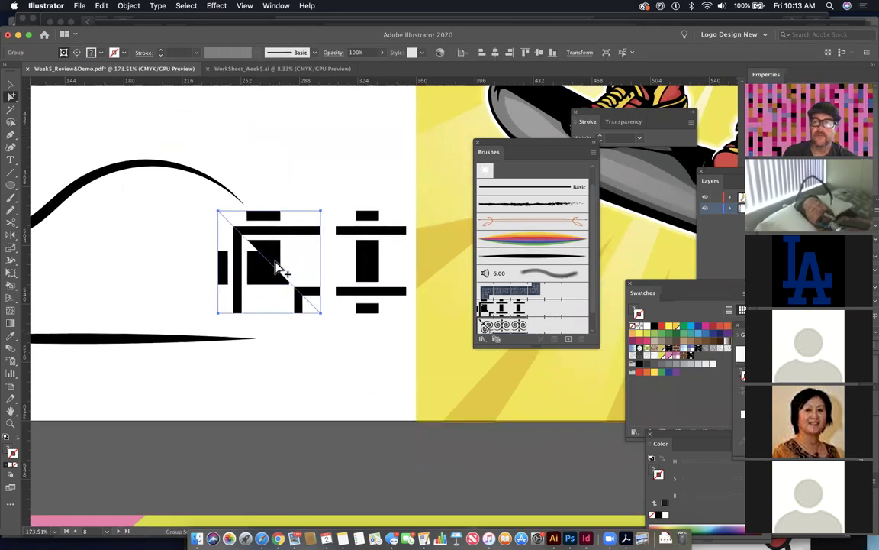
key(Delete)
mouse_move(400, 237)
mouse_down()
mouse_move(295, 240)
mouse_move(246, 199)
mouse_move(313, 366)
mouse_up()
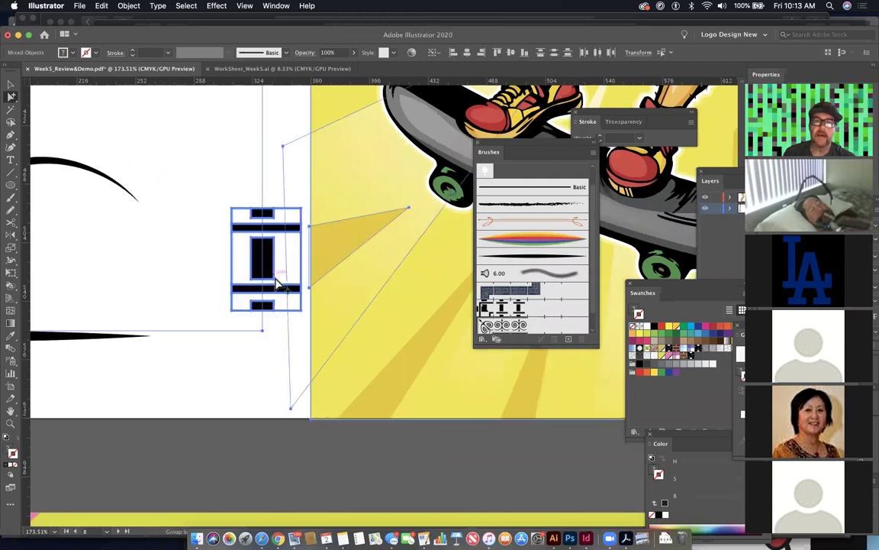
click(203, 314)
Step: Return to the Brushes page to view the railroad track beside the denim frame
drag(204, 314, 439, 367)
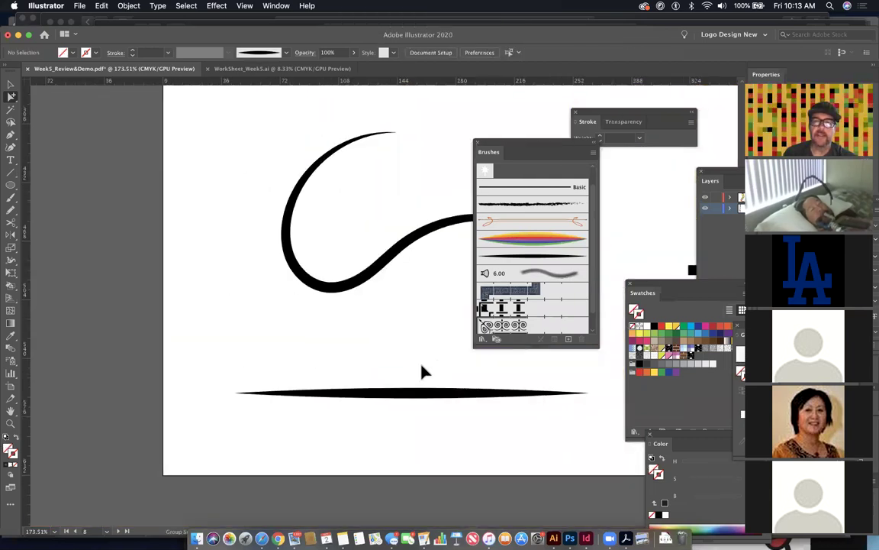
key(super+minus)
key(super+minus)
key(super+minus)
key(super+minus)
drag(468, 450, 383, 127)
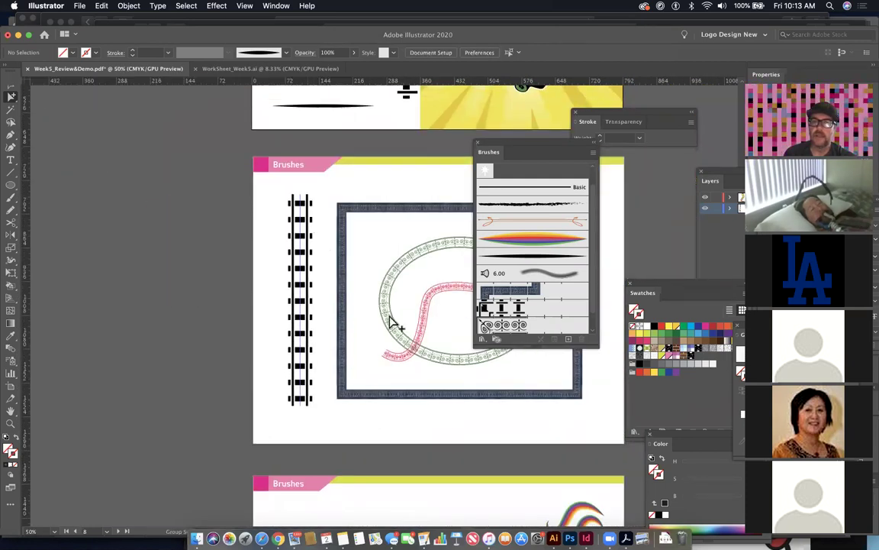
Step: Apply the spiral-scroll pattern brush to the denim rectangle frame and inspect its upper-left corner up close
scroll(339, 257, up, 3)
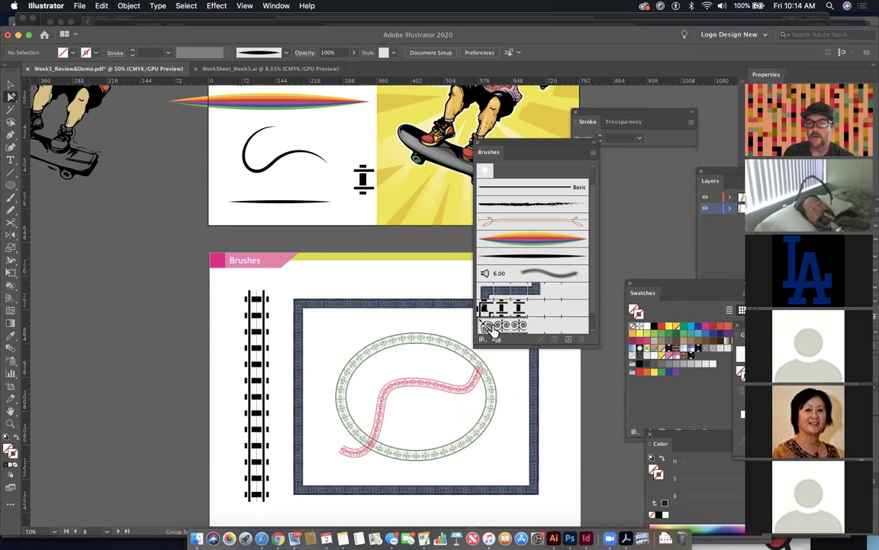
click(363, 307)
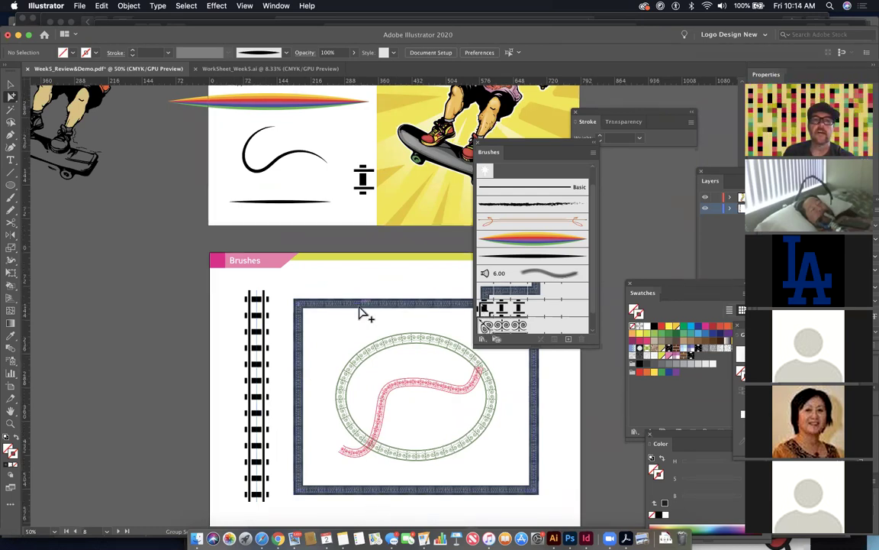
click(505, 325)
drag(352, 339, 557, 494)
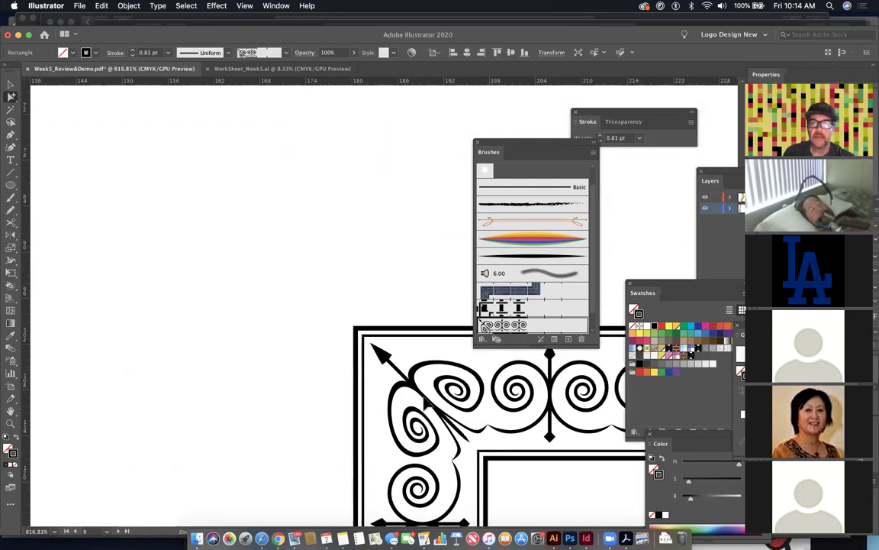
Step: Set the scroll pattern brush's outer corner tile to Auto-Sliced and inner corner tile to Auto-Centered, applying the changes to existing strokes
double_click(502, 325)
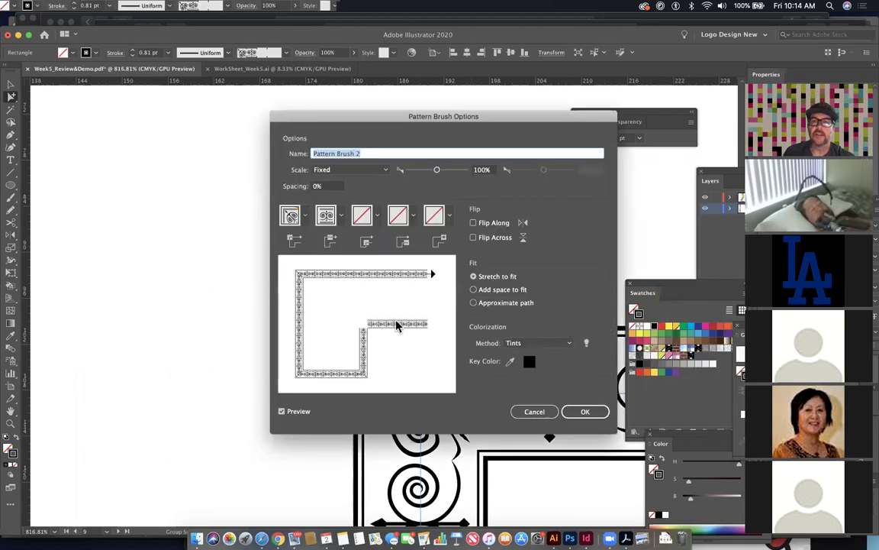
click(306, 217)
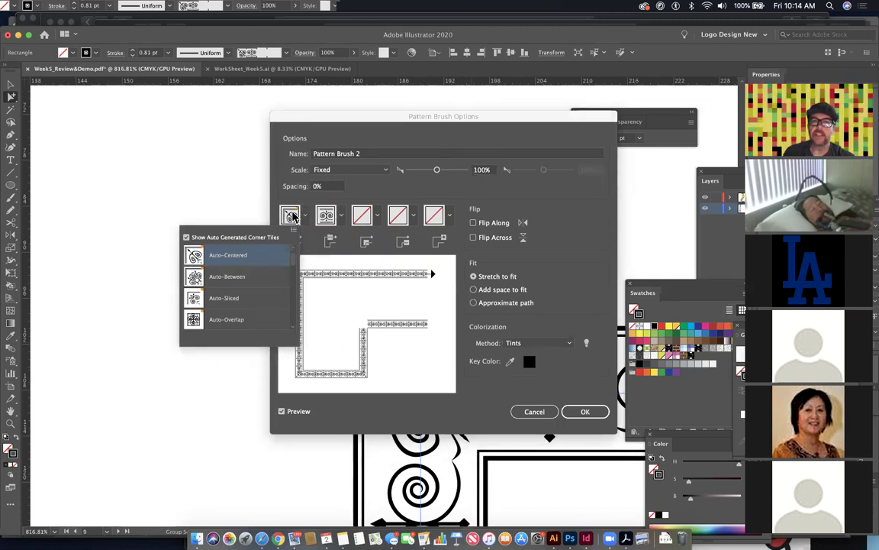
click(235, 304)
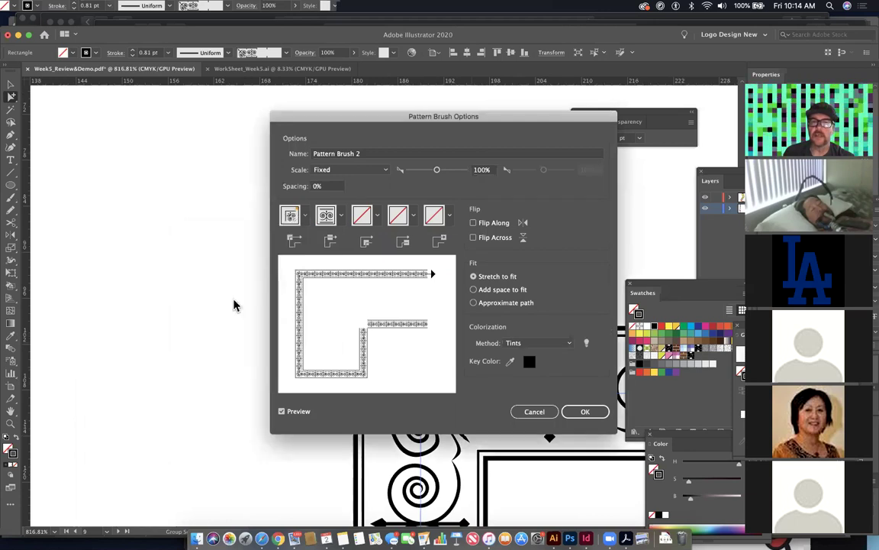
click(378, 216)
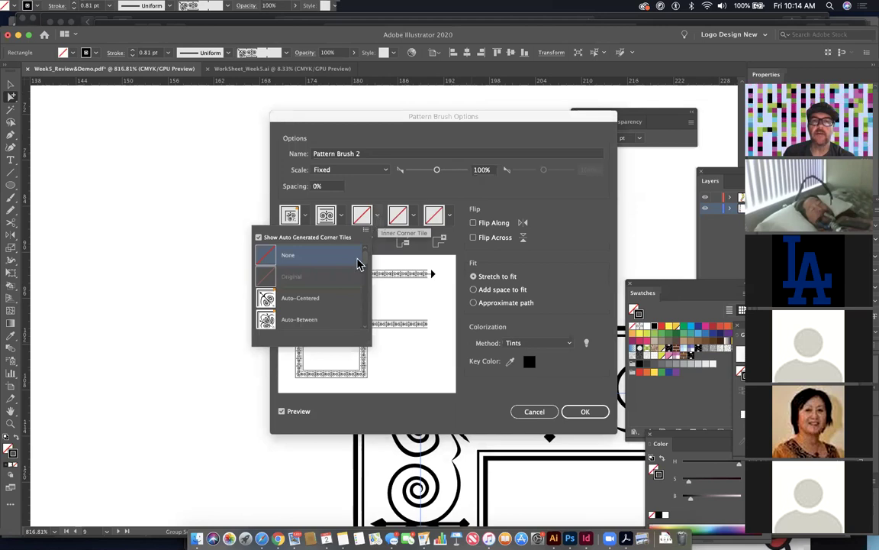
click(320, 304)
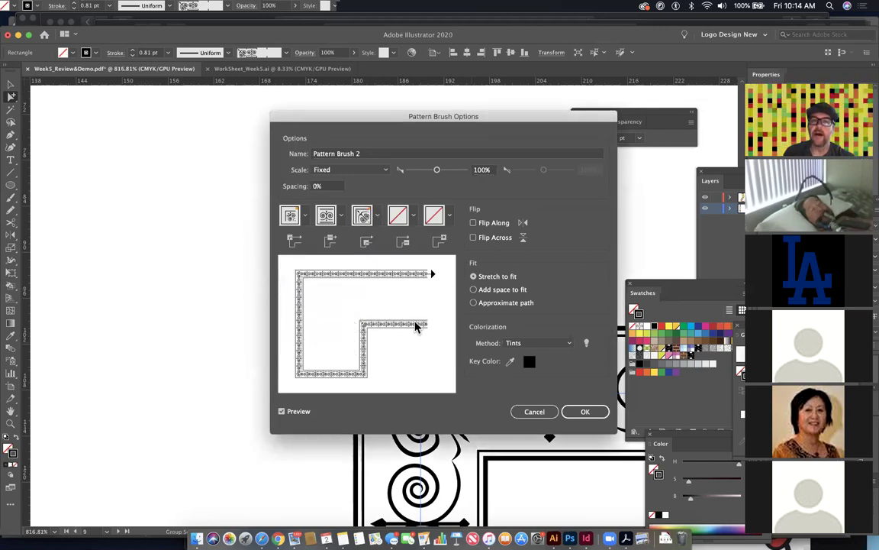
click(416, 217)
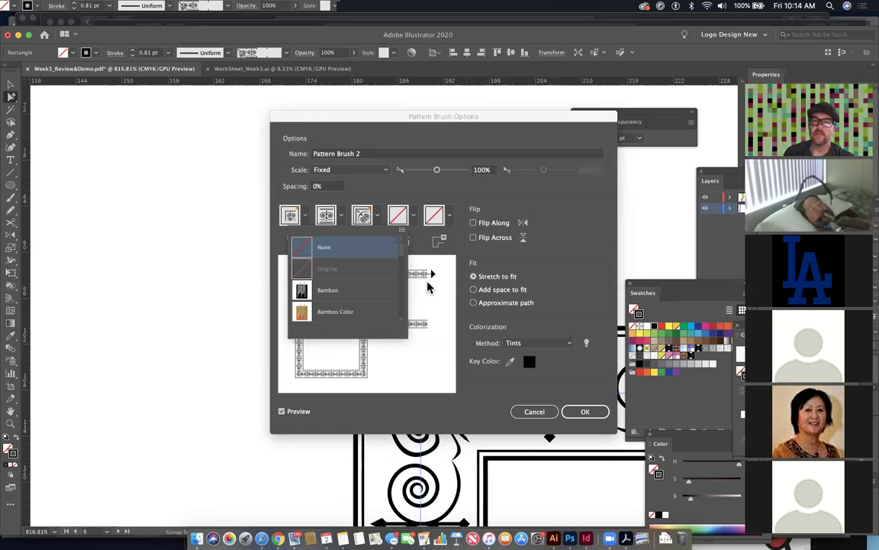
click(576, 390)
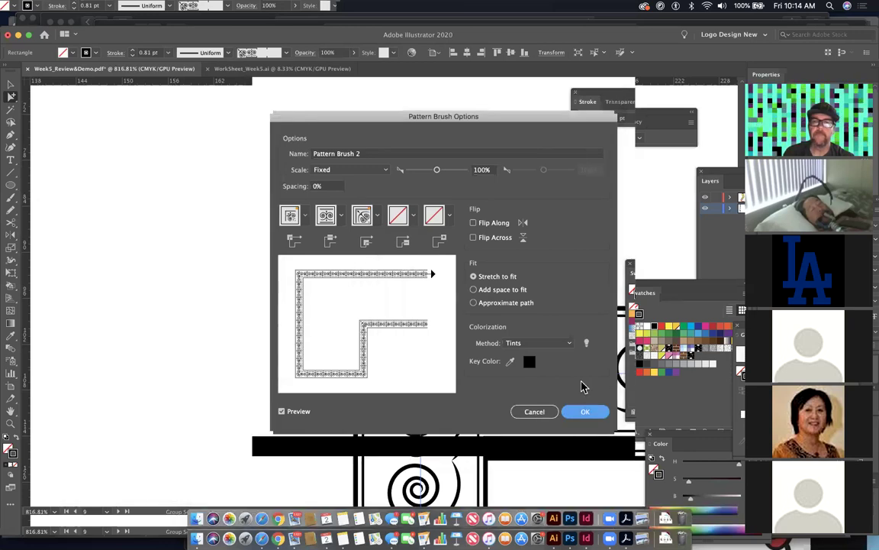
click(583, 411)
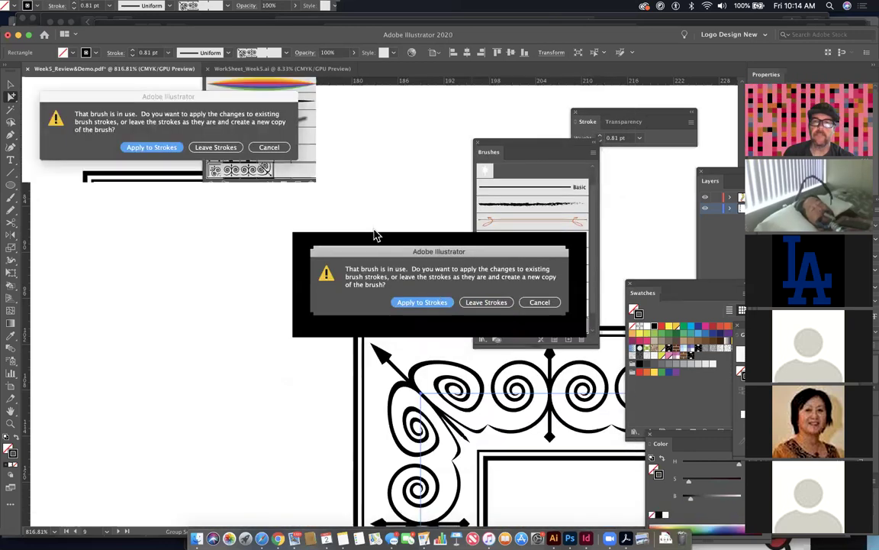
key(Return)
Step: Examine the frame's updated corners, the starfield and rainbow strokes on the Brushes pages, and the objects on the Gradients page
key(super+minus)
key(super+minus)
key(super+minus)
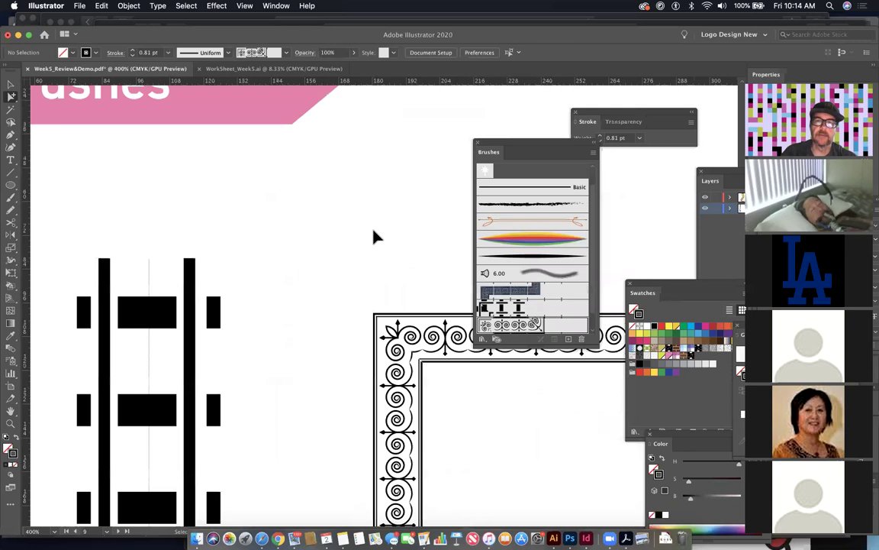
key(super+minus)
key(super+minus)
key(super+minus)
key(super+minus)
key(super+minus)
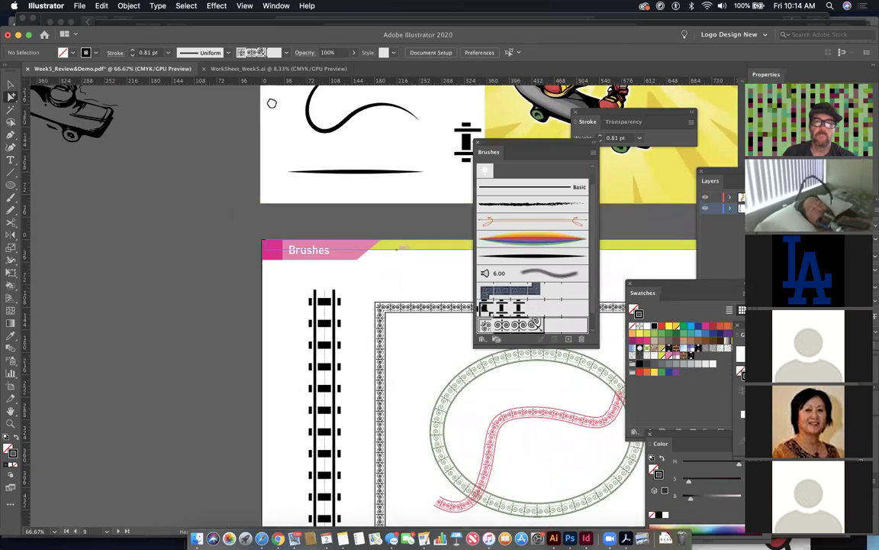
scroll(271, 103, right, 15)
scroll(271, 103, up, 2)
scroll(290, 208, left, 8)
scroll(290, 208, down, 5)
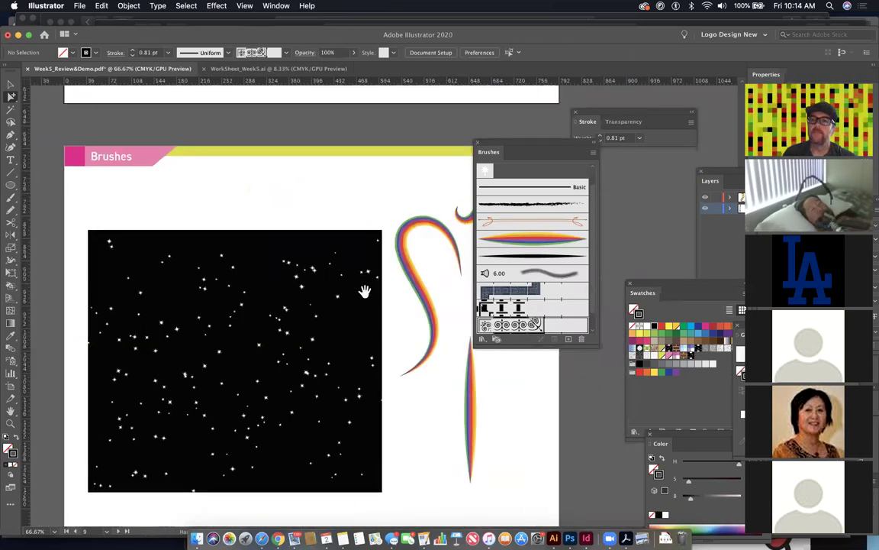
scroll(365, 290, down, 10)
scroll(365, 290, left, 2)
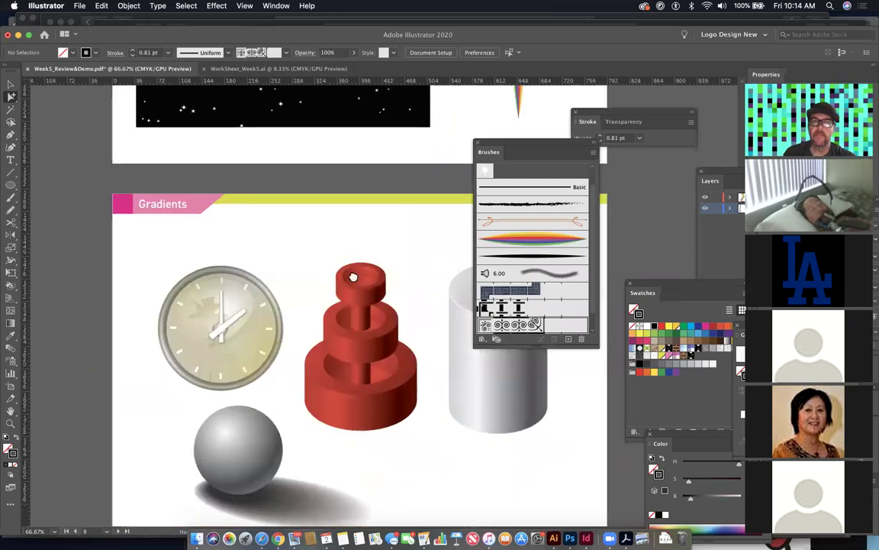
scroll(352, 277, up, 15)
scroll(349, 268, right, 1)
scroll(337, 408, up, 5)
scroll(340, 359, right, 1)
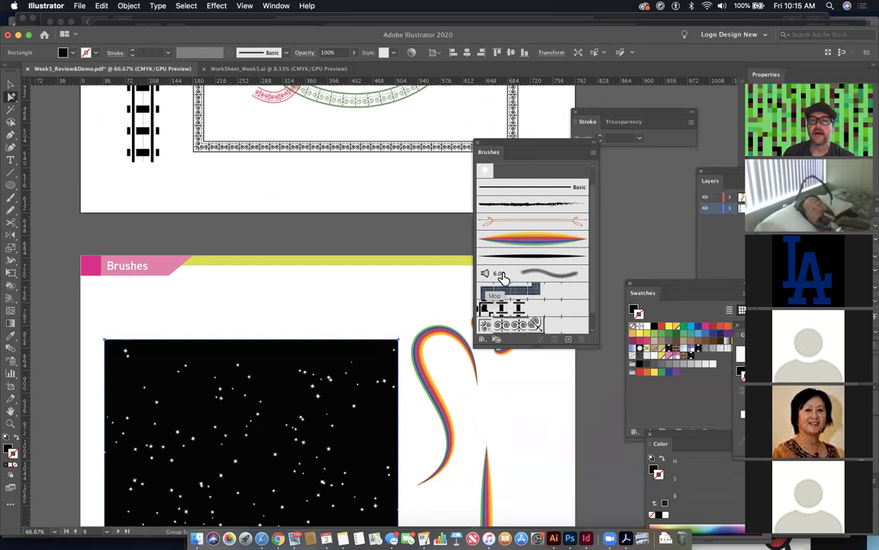
Step: Apply the Mop bristle brush to the starfield's black rectangle, try a brush size of 8.41 mm, and undo the size change
double_click(502, 276)
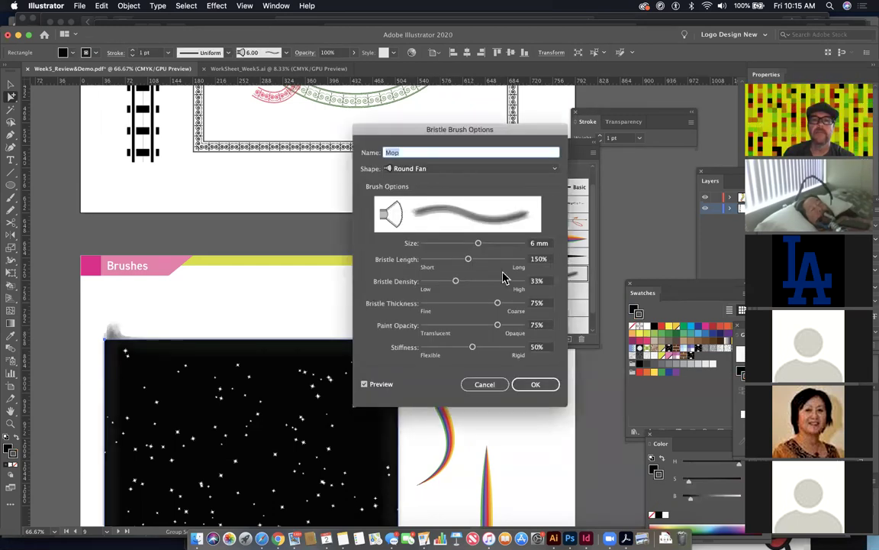
drag(478, 244, 504, 244)
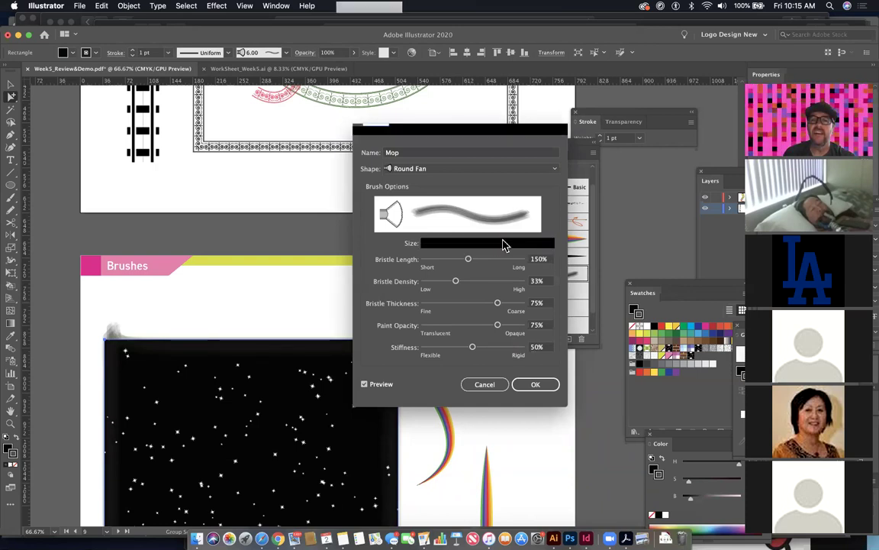
click(542, 385)
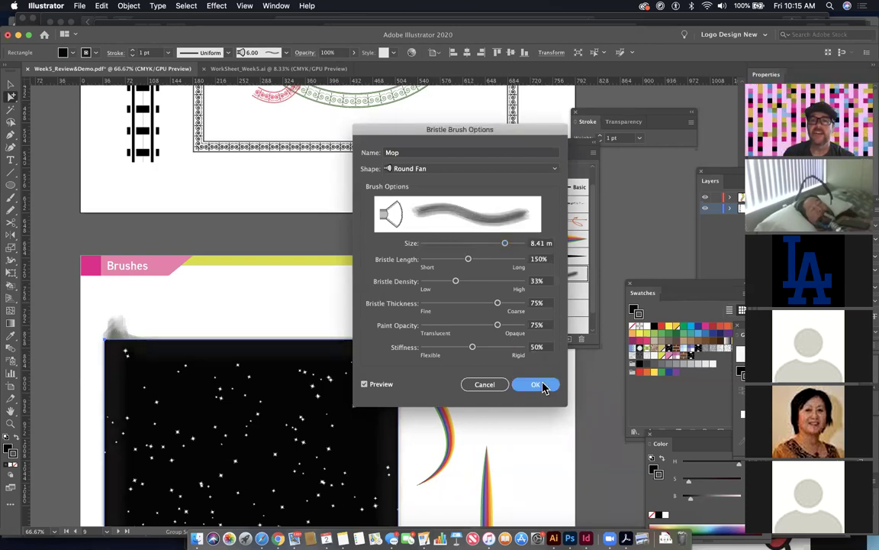
click(443, 298)
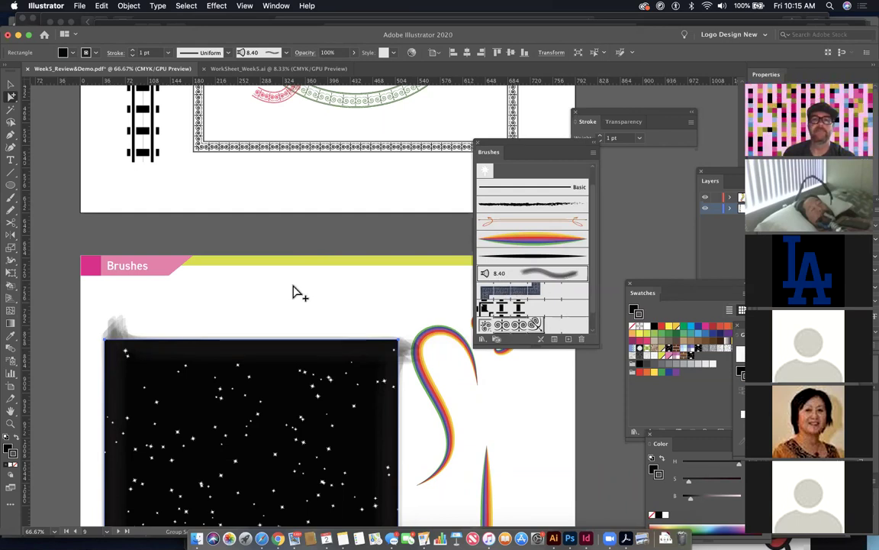
click(313, 238)
key(super+z)
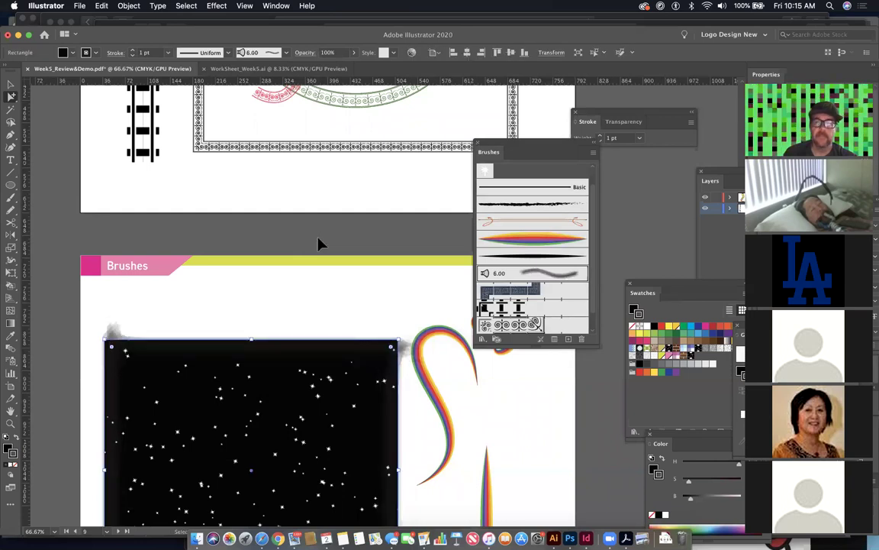
Step: Bring the Gradients page's clock, sphere and red tiers into close view and move the Brushes and Stroke panels clear of them
key(super+minus)
key(super+minus)
key(super+minus)
scroll(296, 237, down, 3)
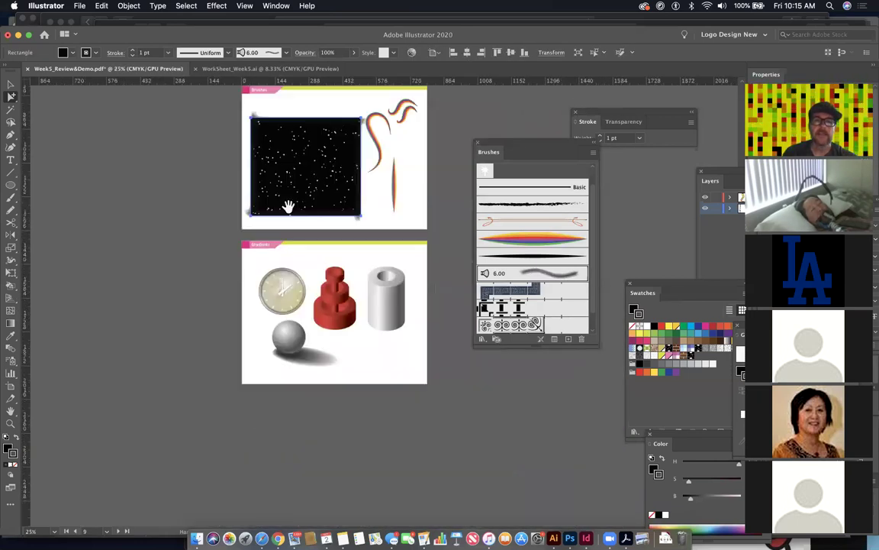
drag(245, 250, 487, 419)
scroll(484, 419, down, 5)
scroll(484, 419, right, 5)
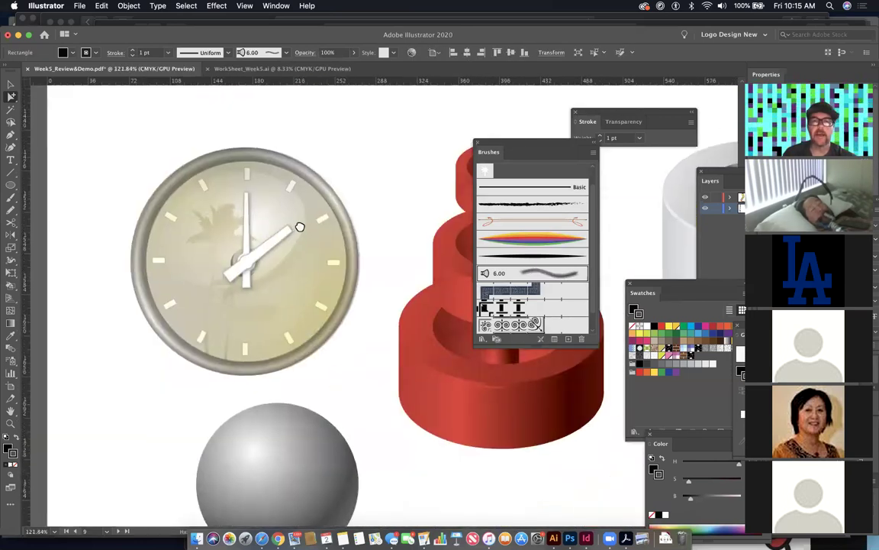
drag(523, 146, 772, 237)
drag(588, 122, 717, 272)
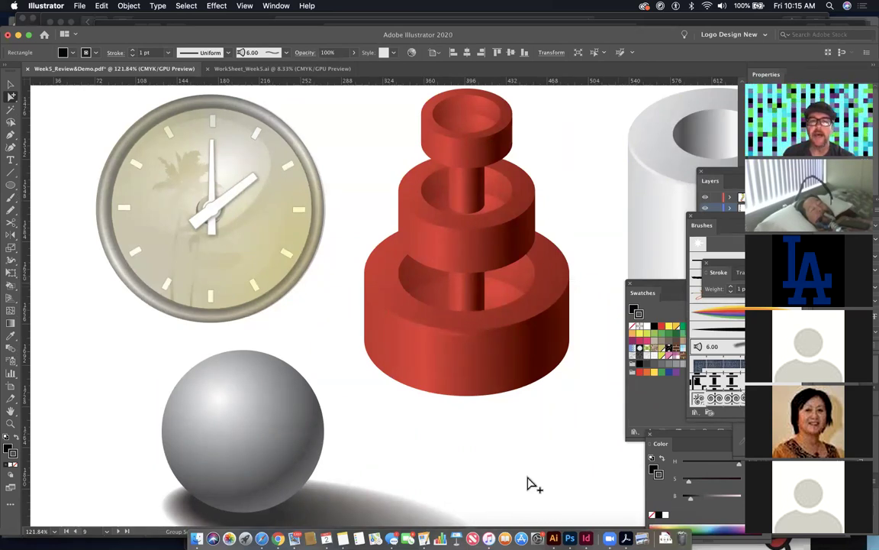
Step: Switch to Safari, look through the Week 4 course materials for Exercise Sheet #4, and open the link for creating a pattern in Illustrator
click(261, 538)
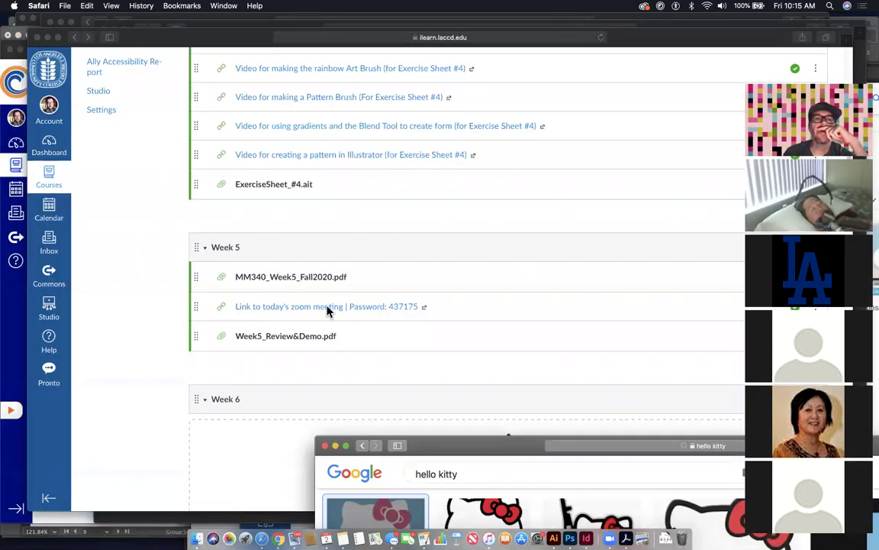
scroll(329, 310, up, 3)
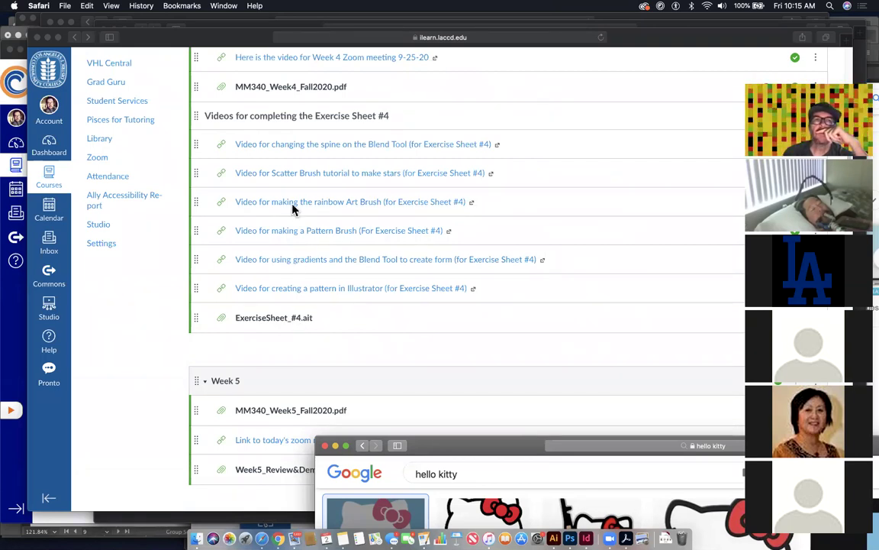
scroll(260, 198, up, 6)
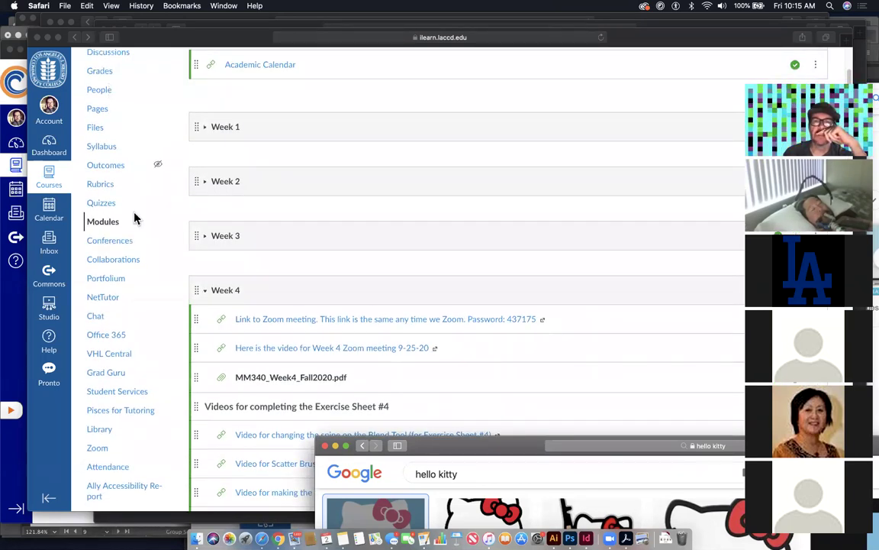
scroll(269, 374, down, 5)
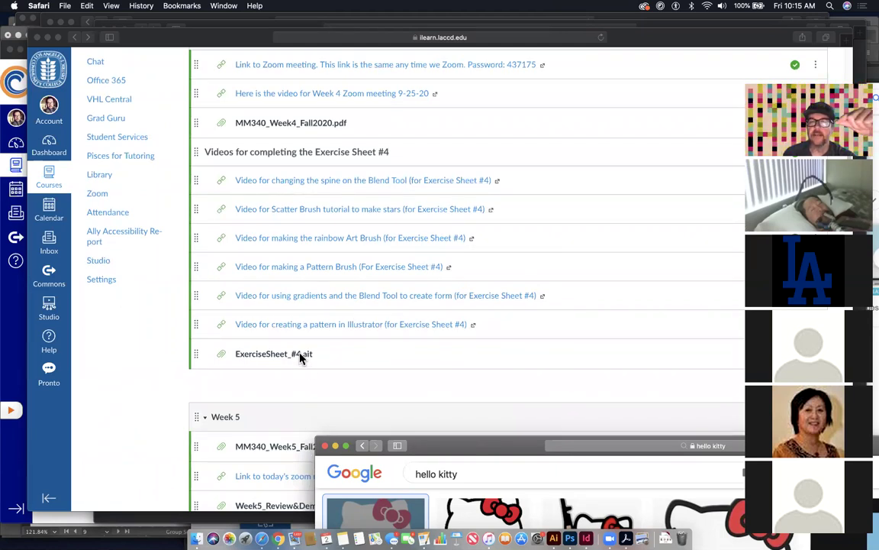
scroll(301, 357, down, 3)
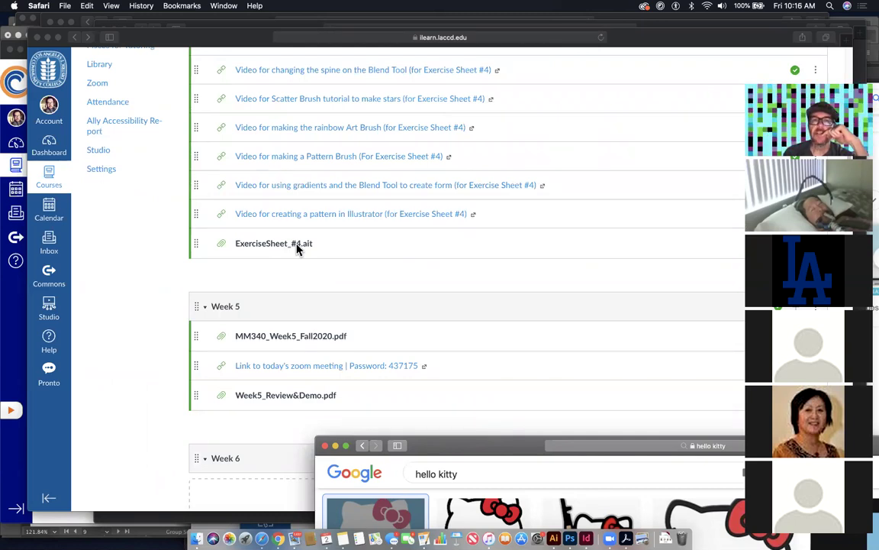
click(451, 221)
scroll(393, 176, up, 5)
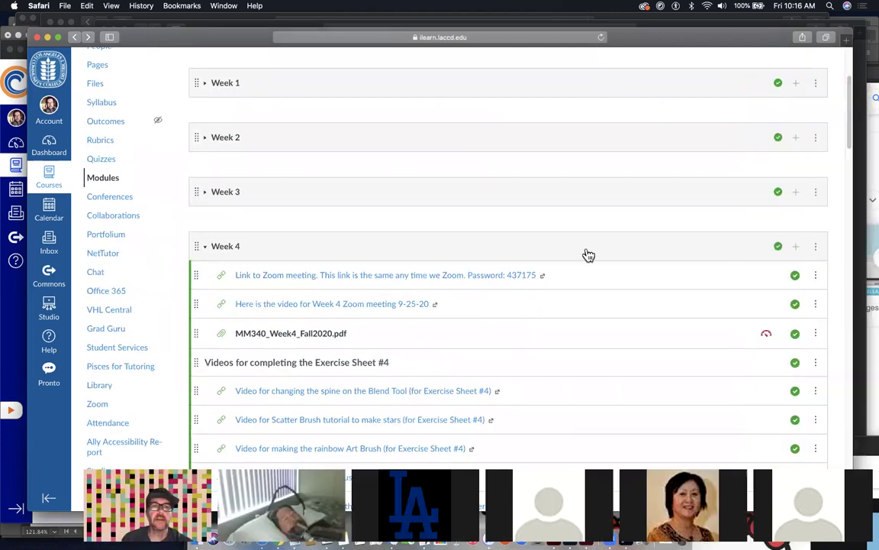
scroll(557, 263, down, 6)
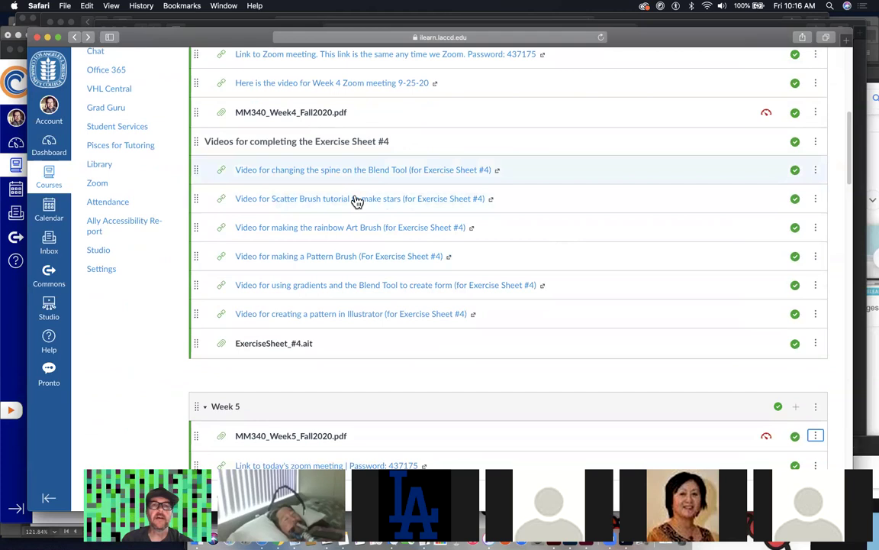
click(357, 314)
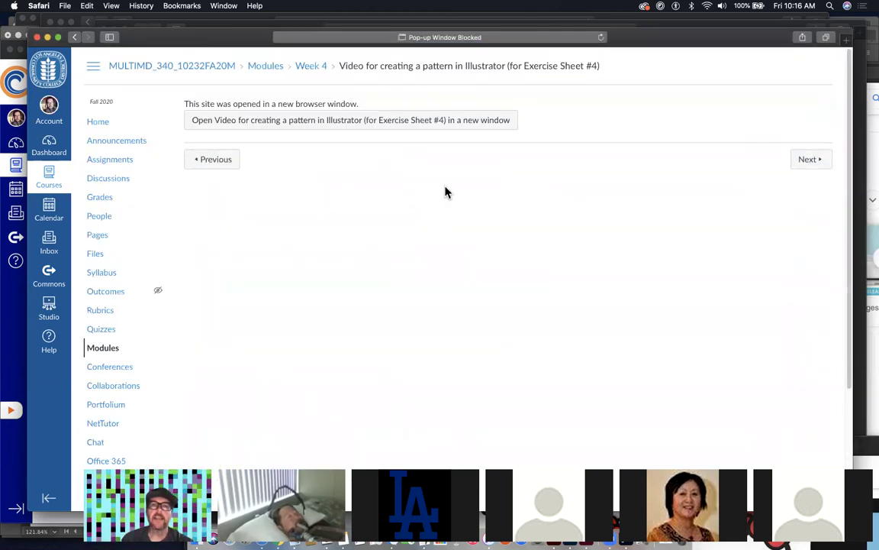
Step: Return to the course modules and download the ExerciseSheet_#4.ait file from its page
click(74, 38)
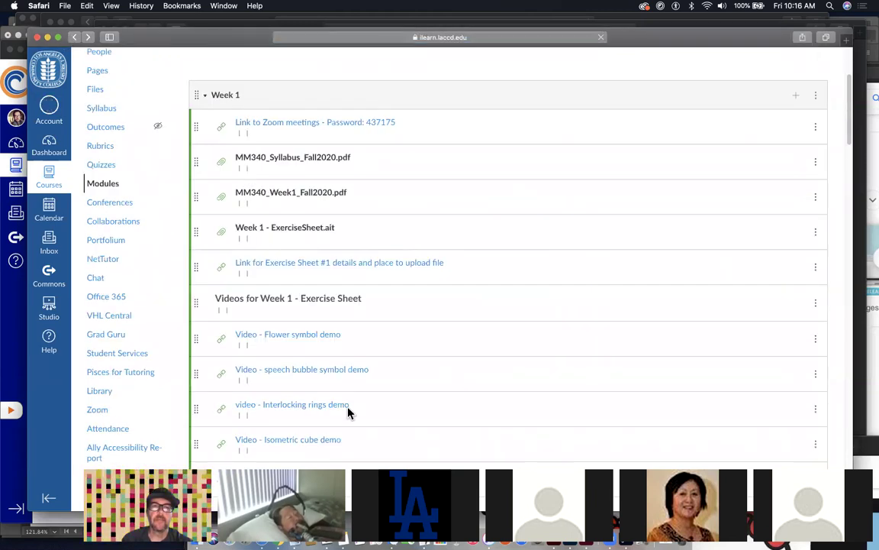
click(298, 361)
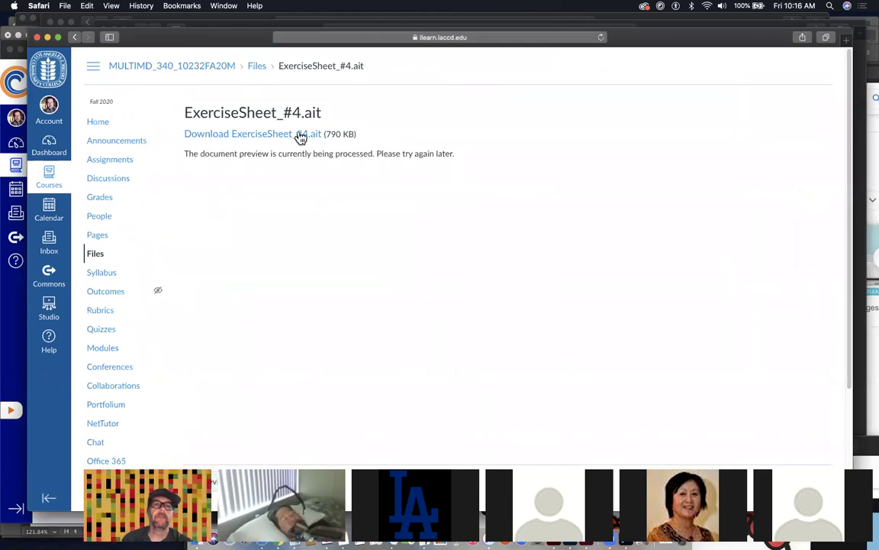
click(301, 136)
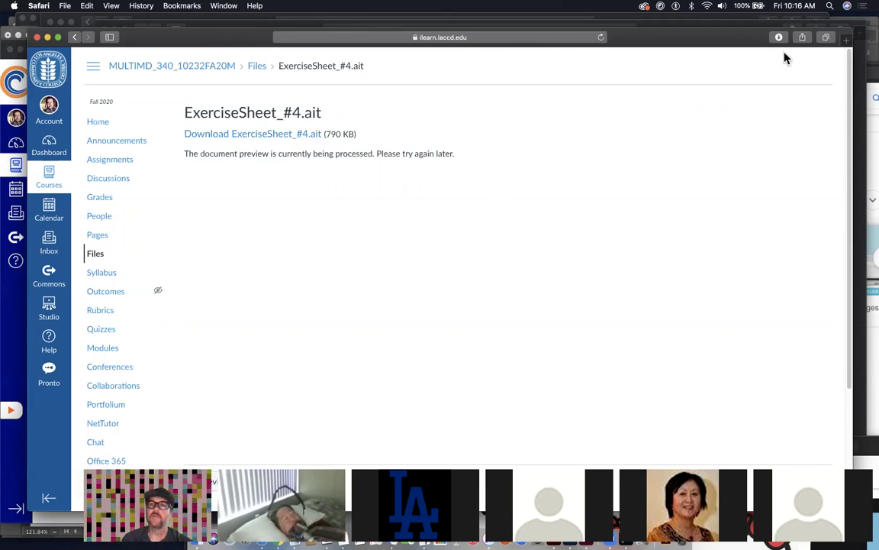
Step: Open the downloaded ExerciseSheet_#4.ait template in Illustrator
click(779, 38)
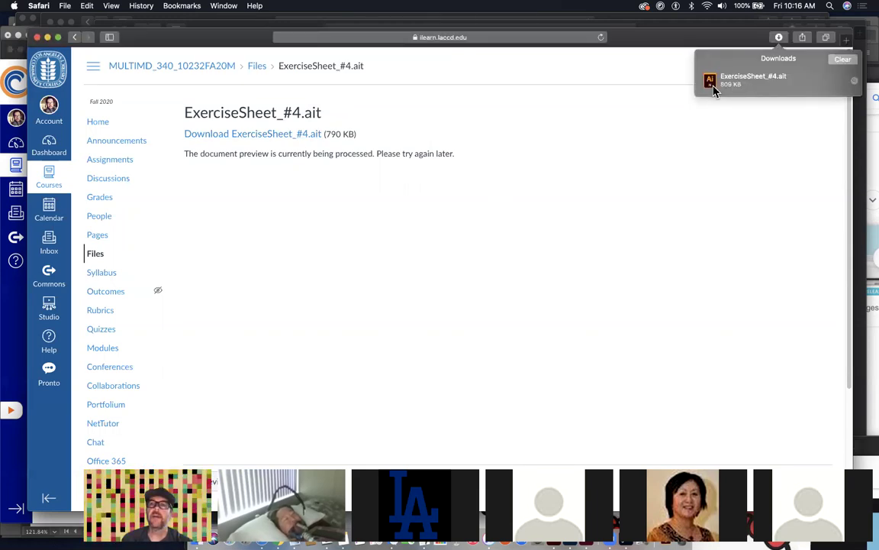
double_click(714, 84)
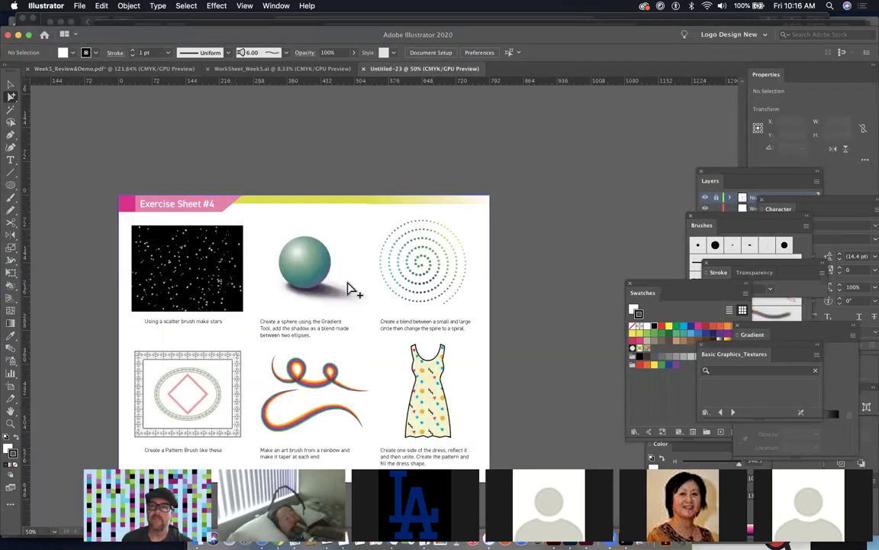
Step: Move the Layers panel clear of the other panels, lock Layer 4 and make Work layer the active layer
drag(744, 176, 618, 130)
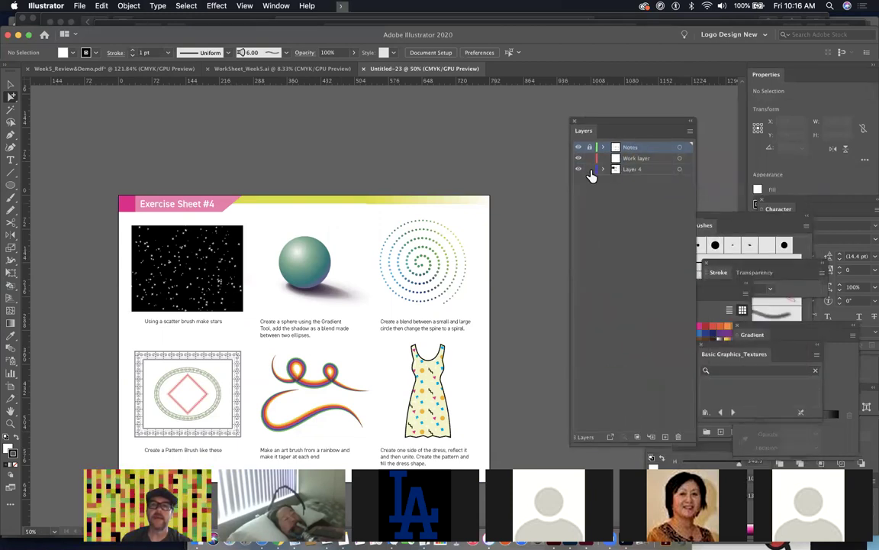
click(590, 169)
click(630, 163)
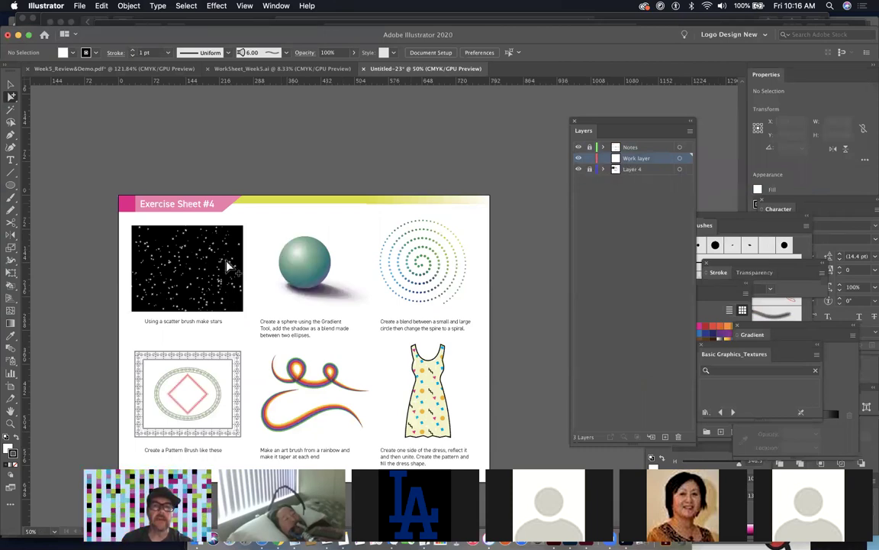
Step: Examine the starfield, sphere and dotted spiral exercises on Exercise Sheet #4 up close, including their written instructions
super+click(265, 290)
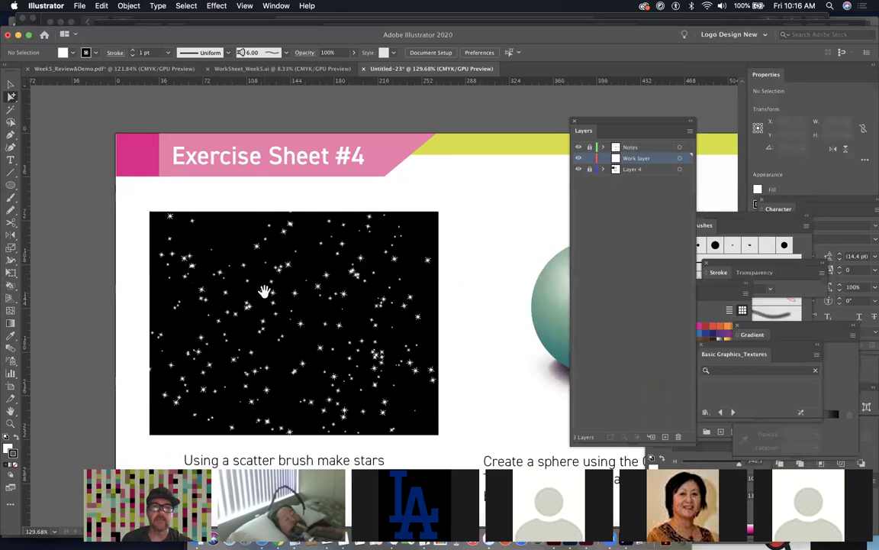
scroll(264, 291, down, 5)
scroll(263, 291, right, 8)
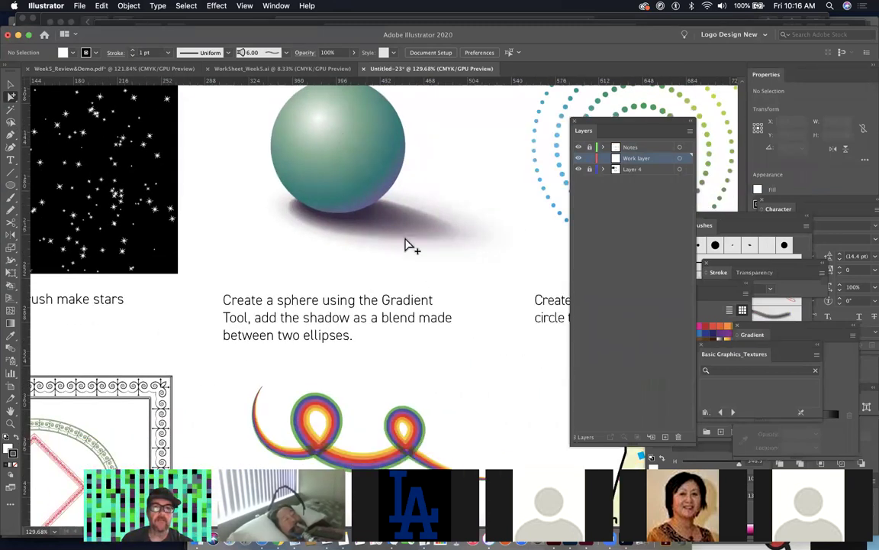
scroll(310, 258, right, 5)
scroll(309, 258, up, 1)
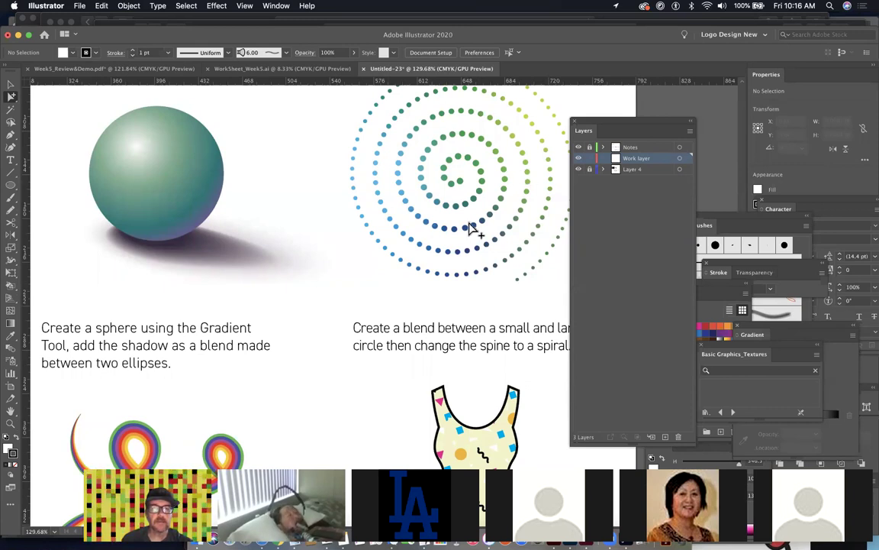
key(super+minus)
key(super+minus)
key(super+minus)
key(super+minus)
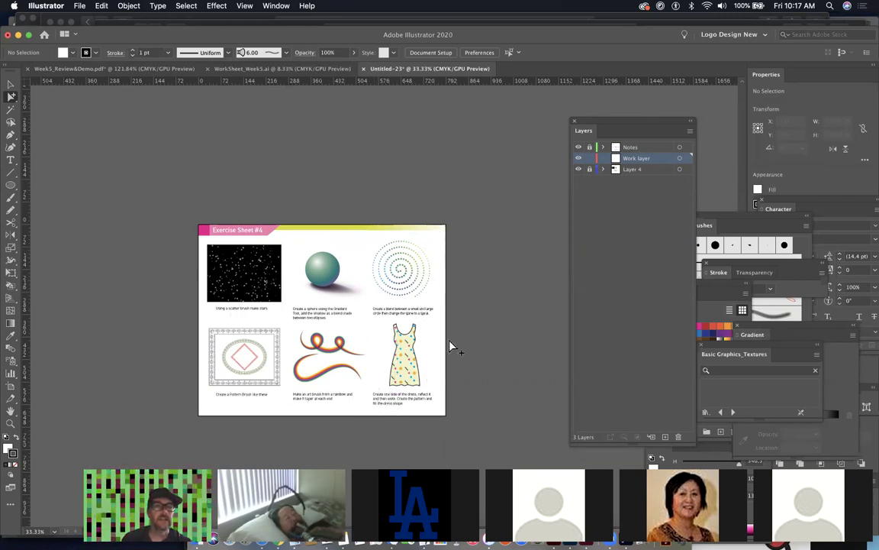
Step: Return to the Week5_Review&Demo.pdf document, bring its Gradients page into view and deselect everything
click(168, 70)
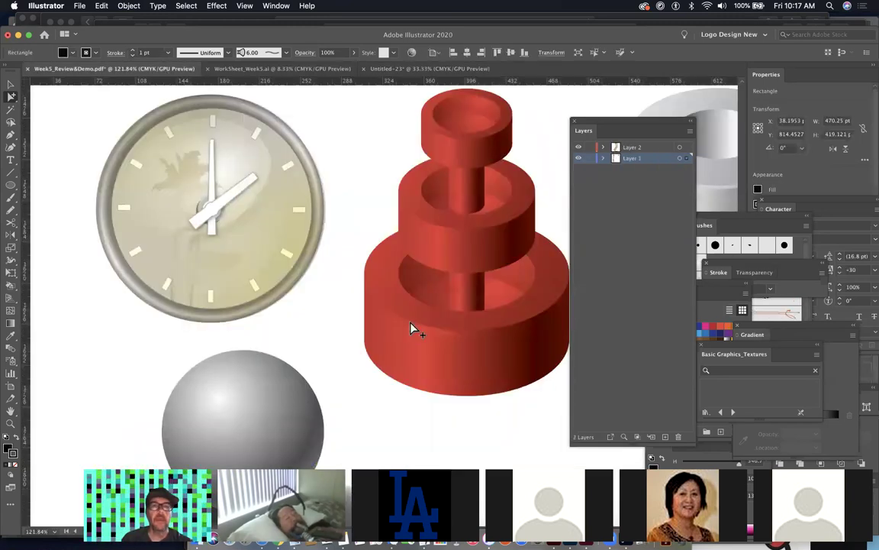
key(super+0)
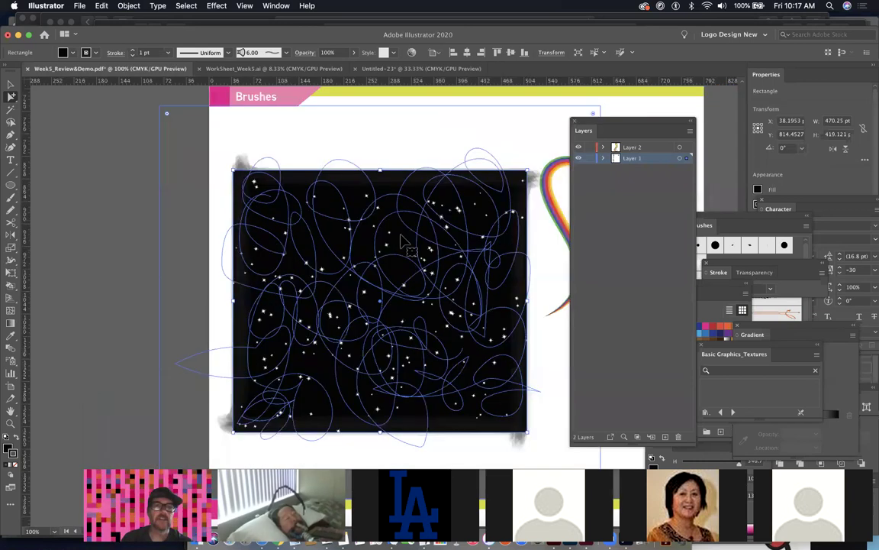
scroll(457, 355, down, 10)
scroll(457, 355, right, 3)
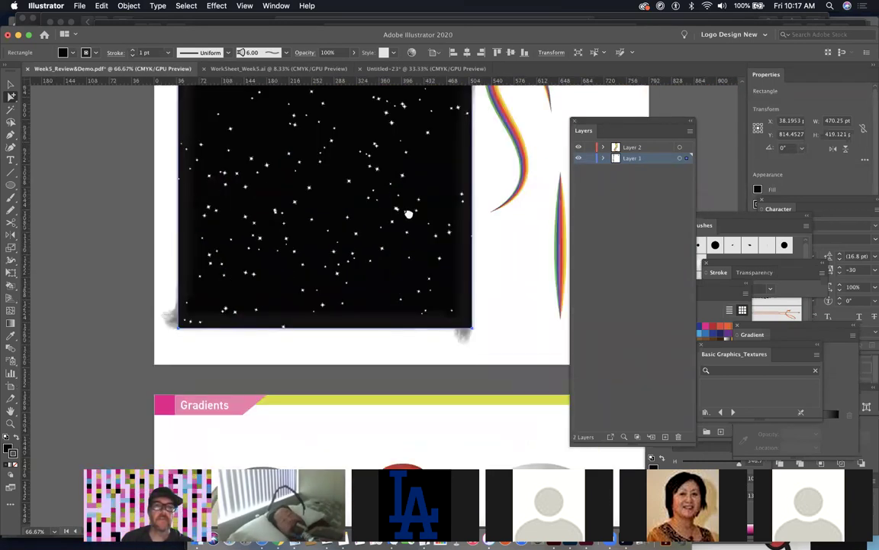
scroll(442, 318, down, 3)
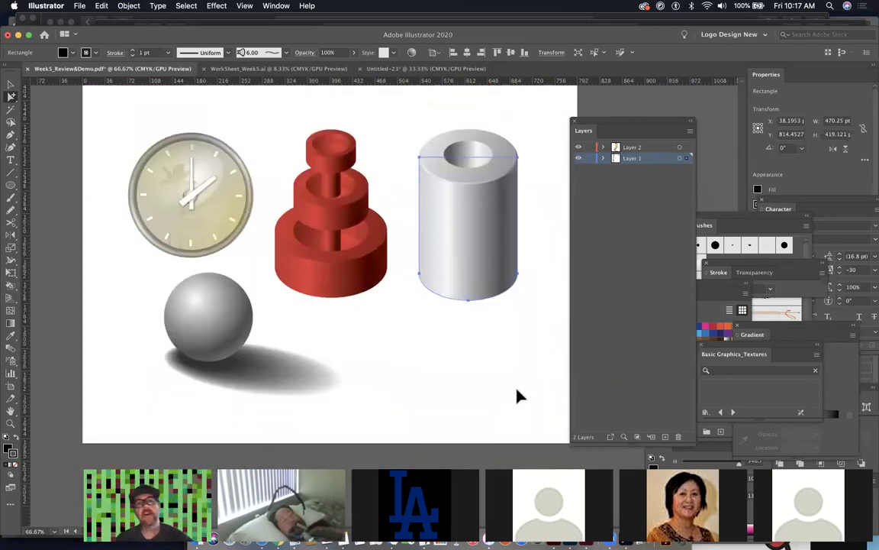
click(516, 406)
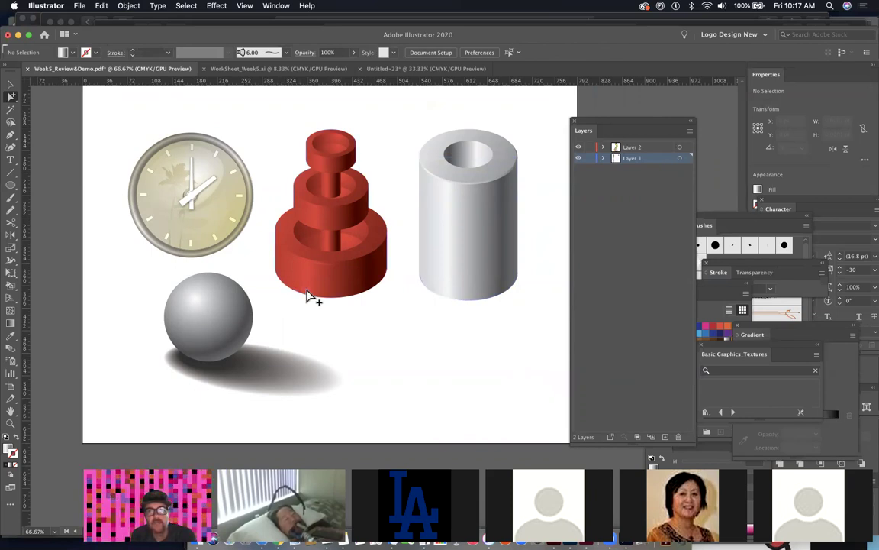
Step: Select the grey sphere, activate the Gradient tool, and place the Color and Gradient panels beside the artwork
click(212, 336)
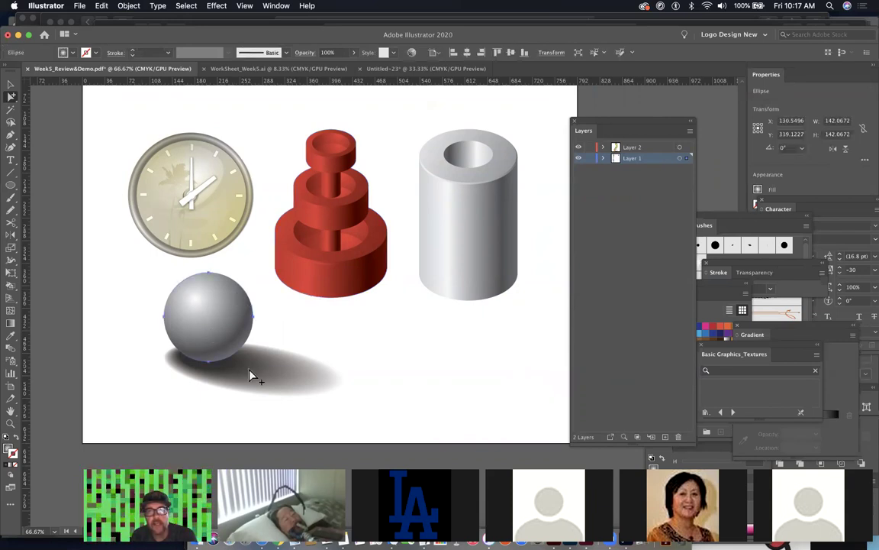
click(10, 324)
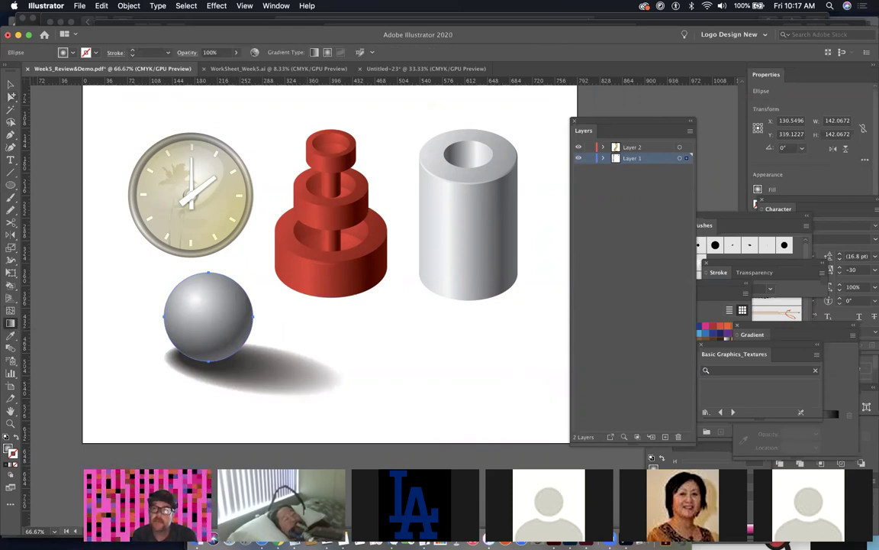
click(652, 457)
click(671, 454)
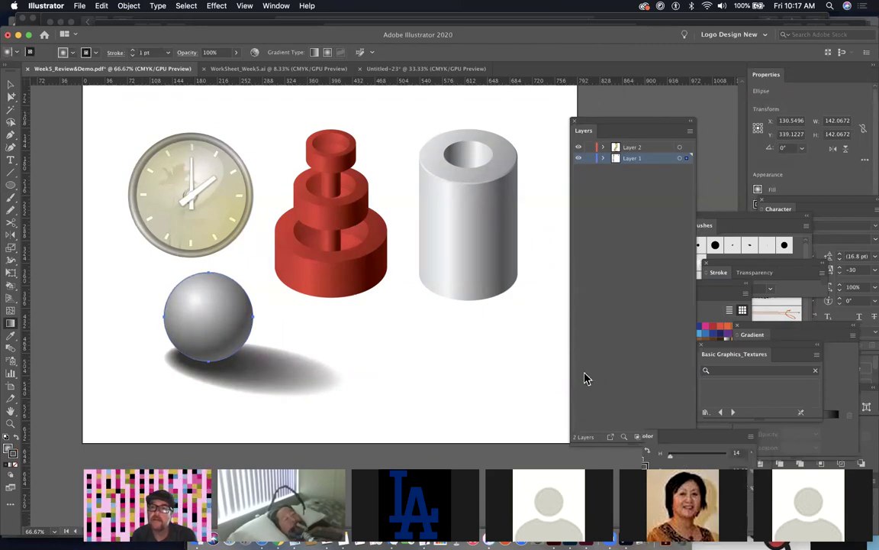
drag(585, 379, 440, 314)
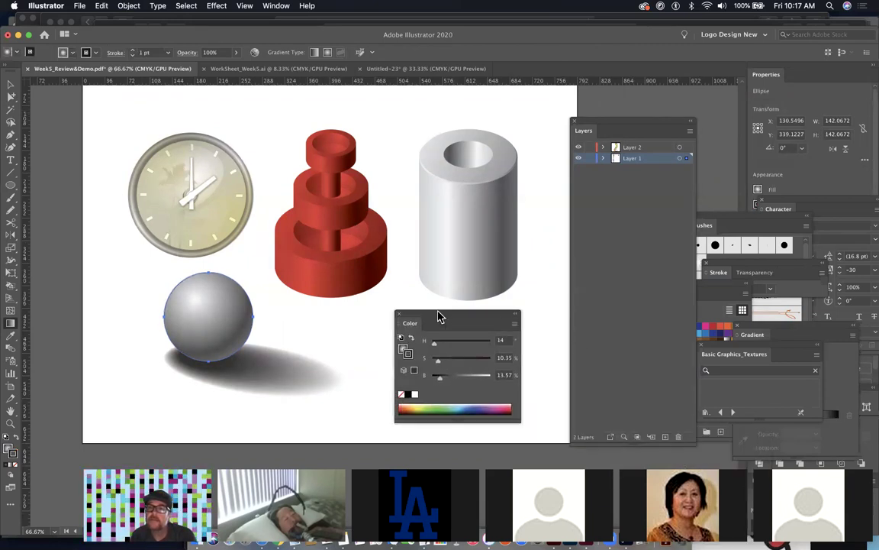
click(742, 310)
drag(711, 275, 444, 122)
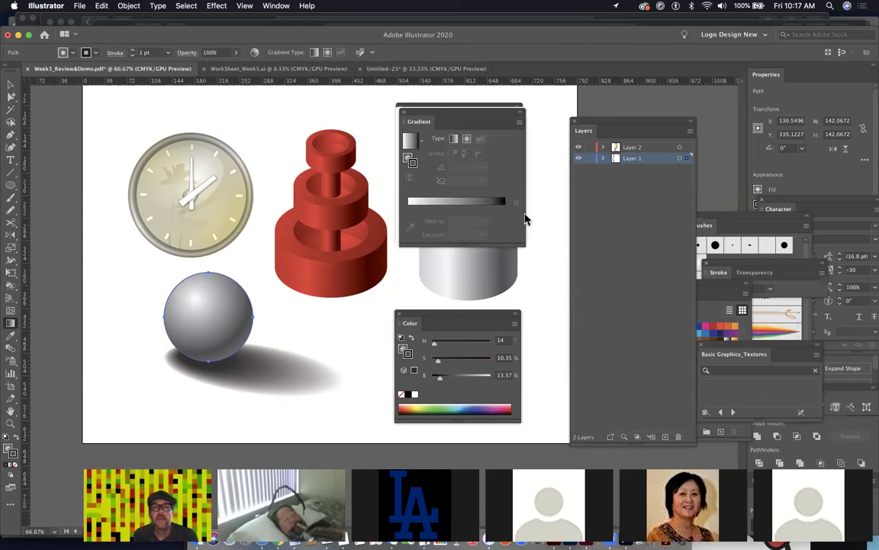
Step: Target the sphere's fill and inspect the light and dark color stops of its radial gradient
click(9, 447)
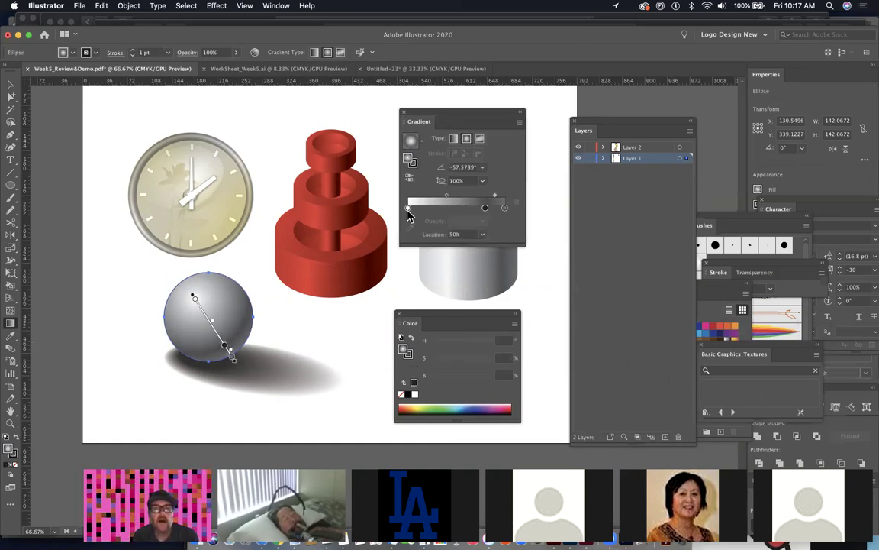
click(408, 209)
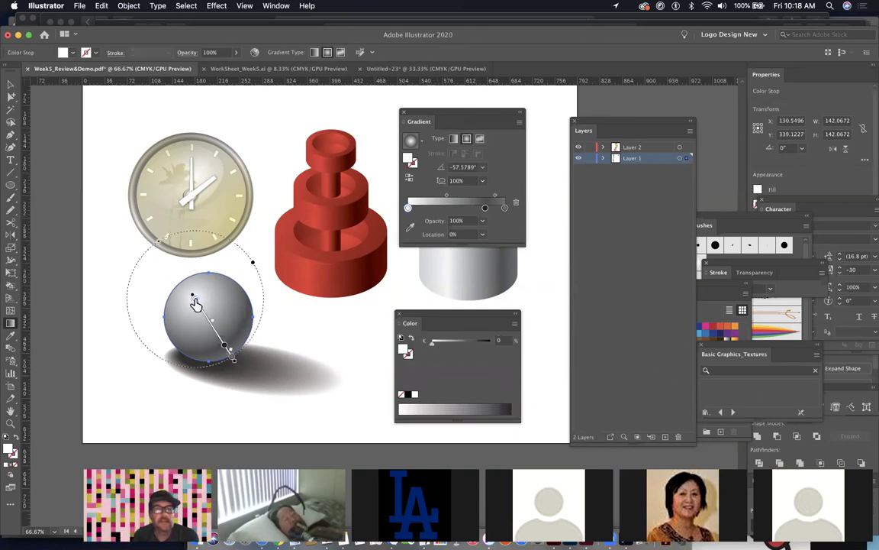
click(485, 209)
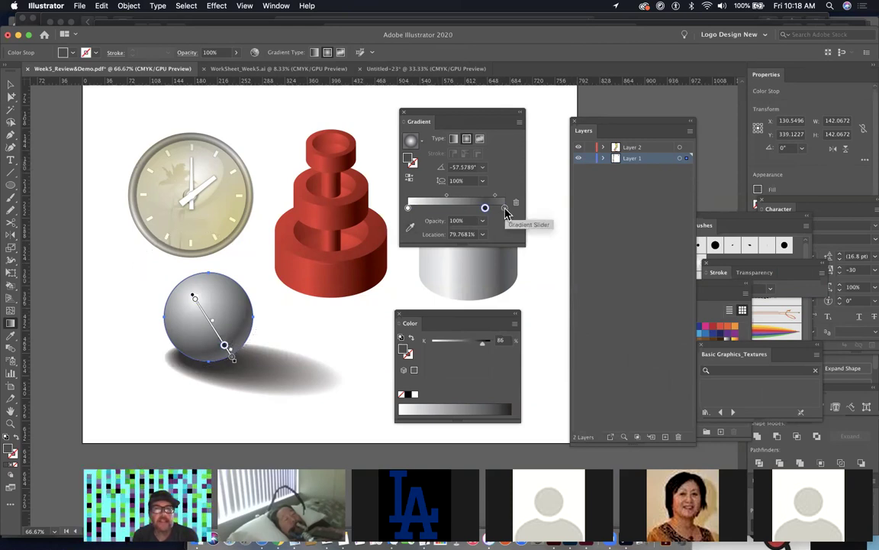
mouse_move(258, 292)
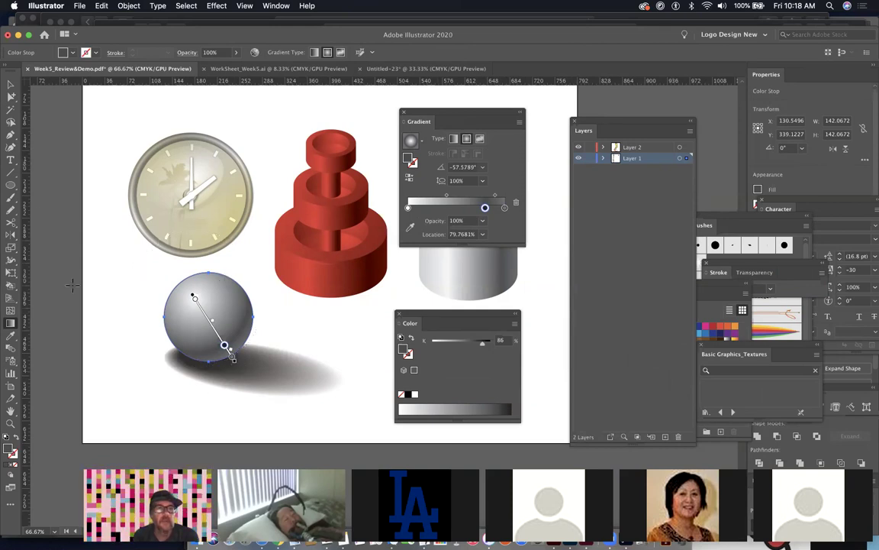
Step: Examine the small inner and large outer ellipses that form the sphere's shadow, and point out the Blend tool
click(10, 96)
click(219, 371)
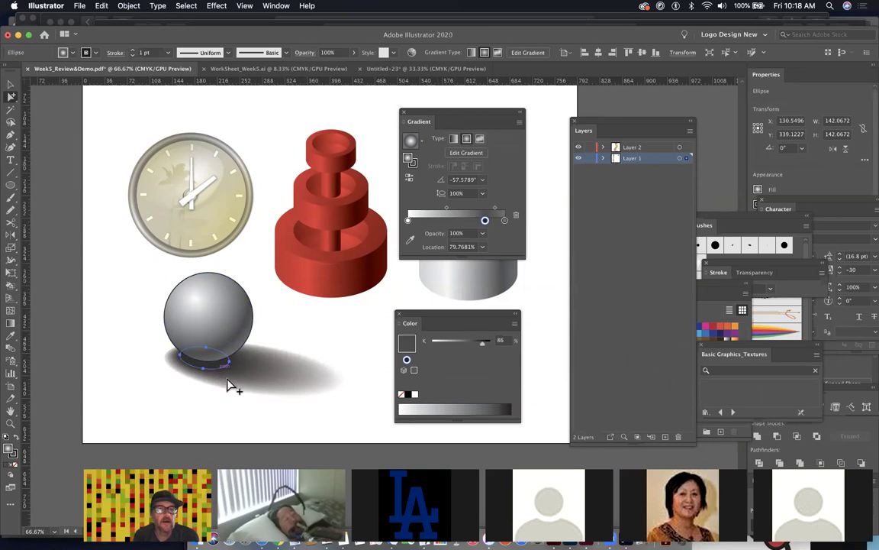
click(243, 391)
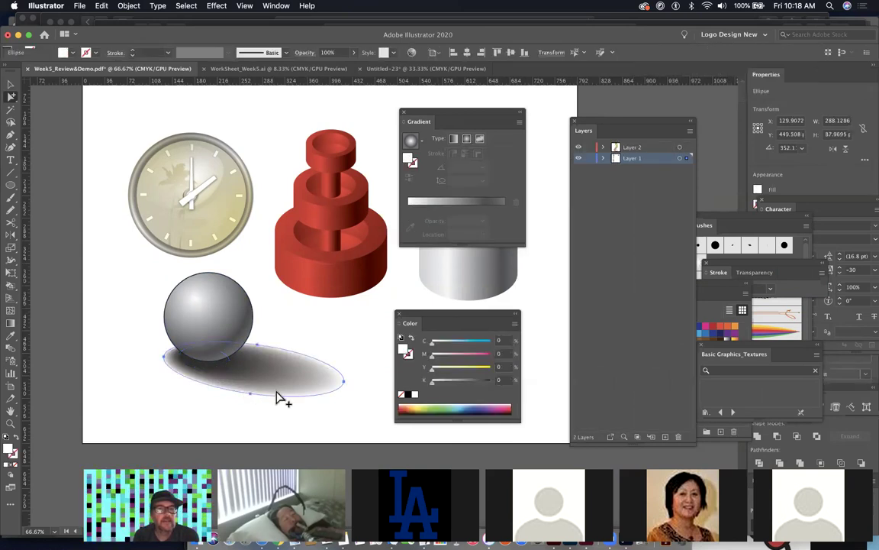
click(10, 350)
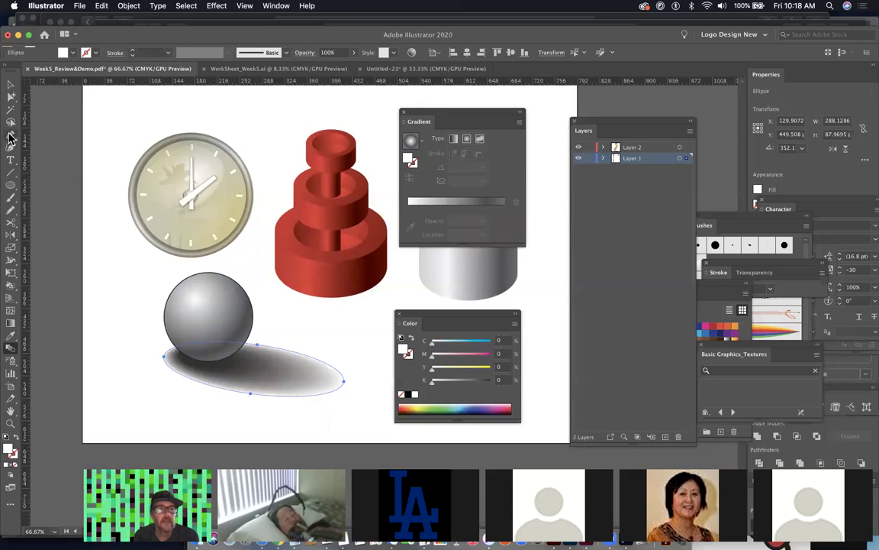
click(11, 95)
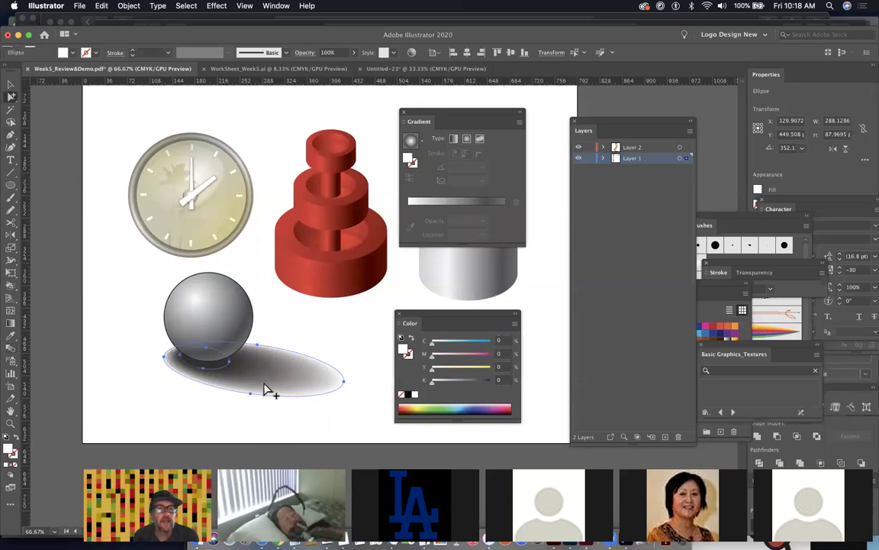
Step: Release the sphere's shadow blend into its two separate ellipses and deselect them
click(265, 389)
click(129, 6)
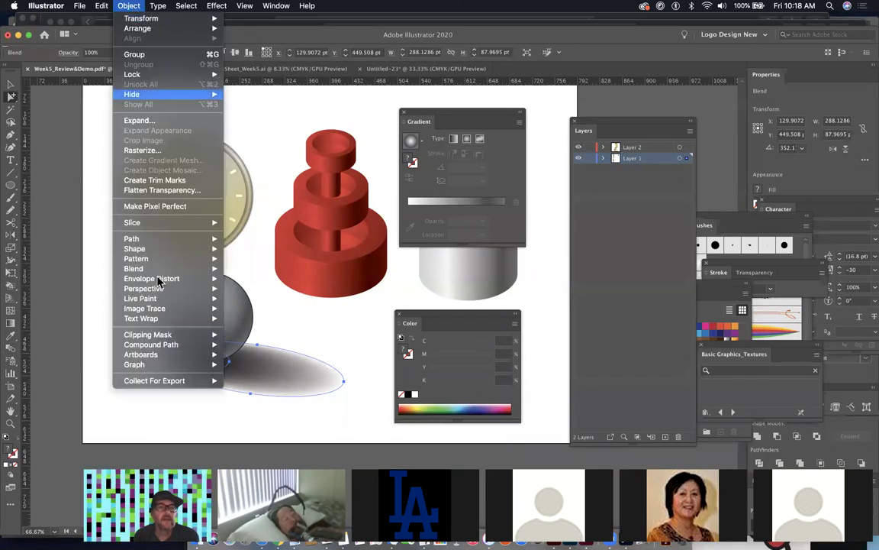
mouse_move(187, 269)
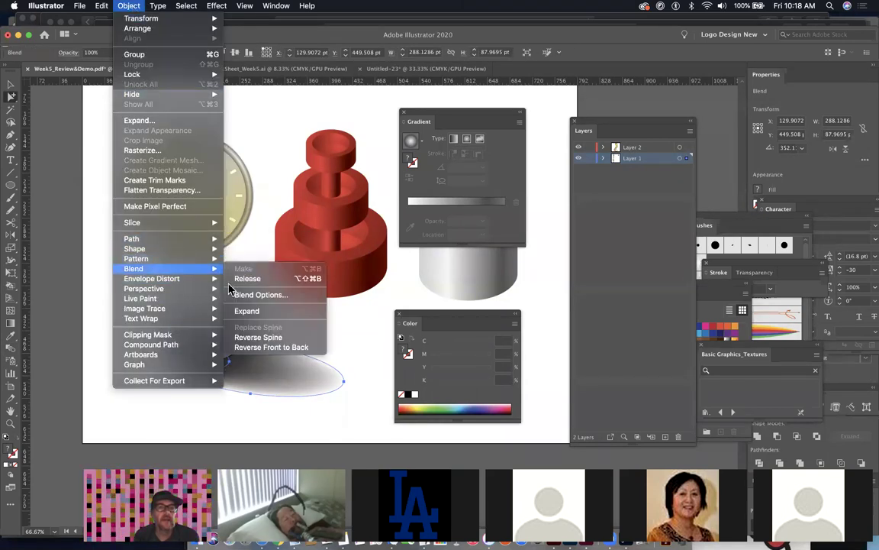
click(258, 284)
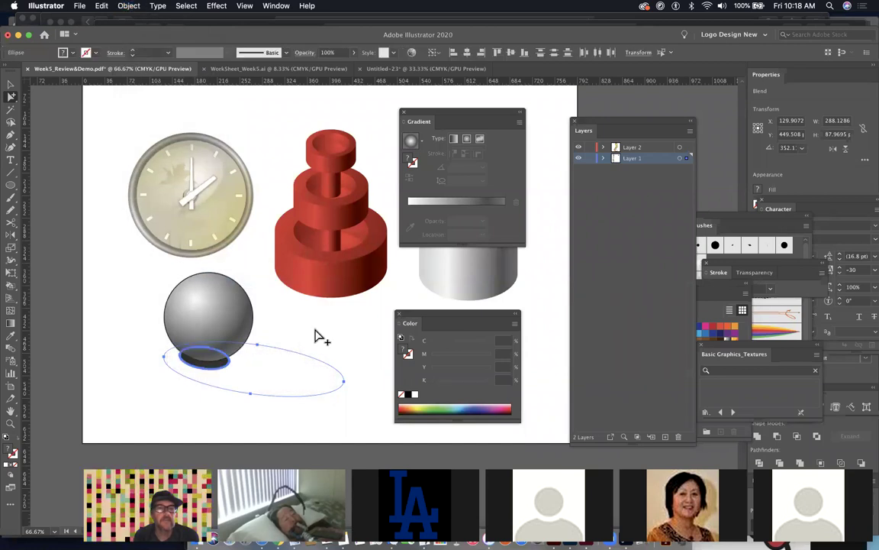
click(357, 378)
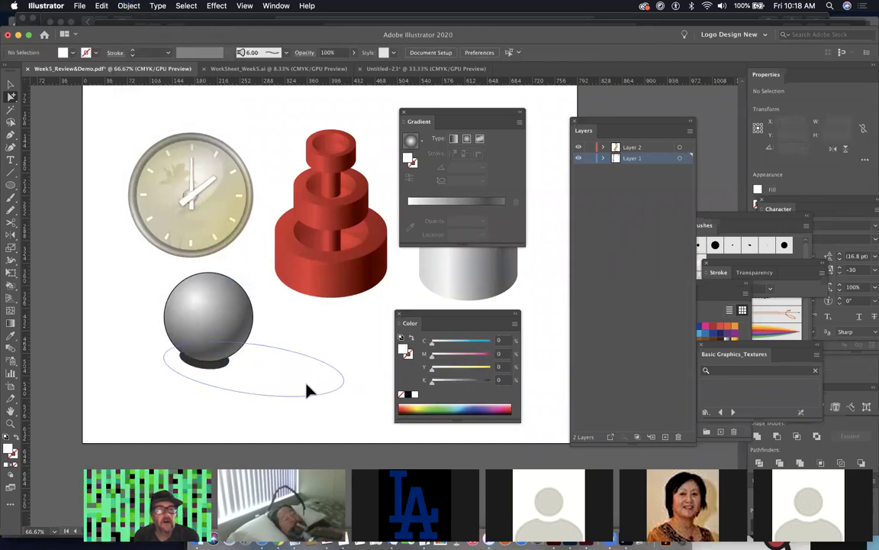
Step: Blend the large white ellipse with the small dark ellipse under the sphere to recreate the soft shadow
click(304, 389)
click(216, 364)
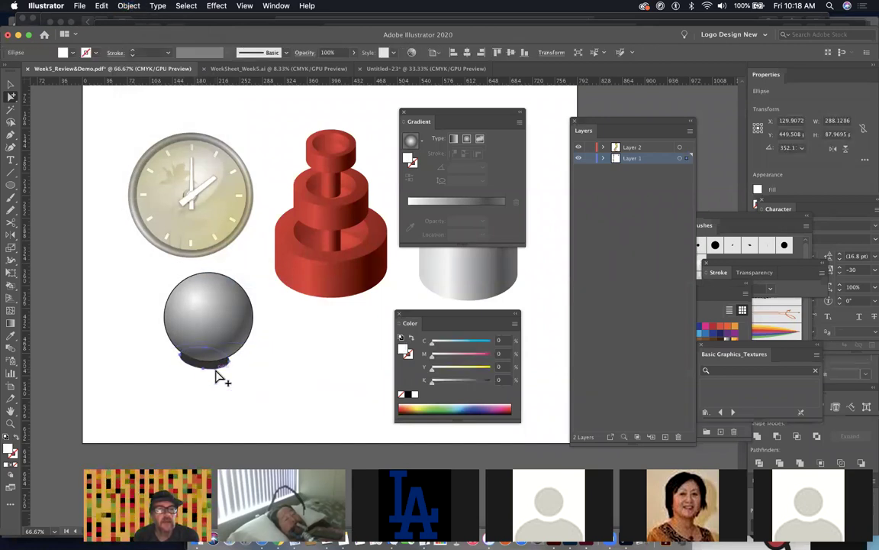
click(11, 313)
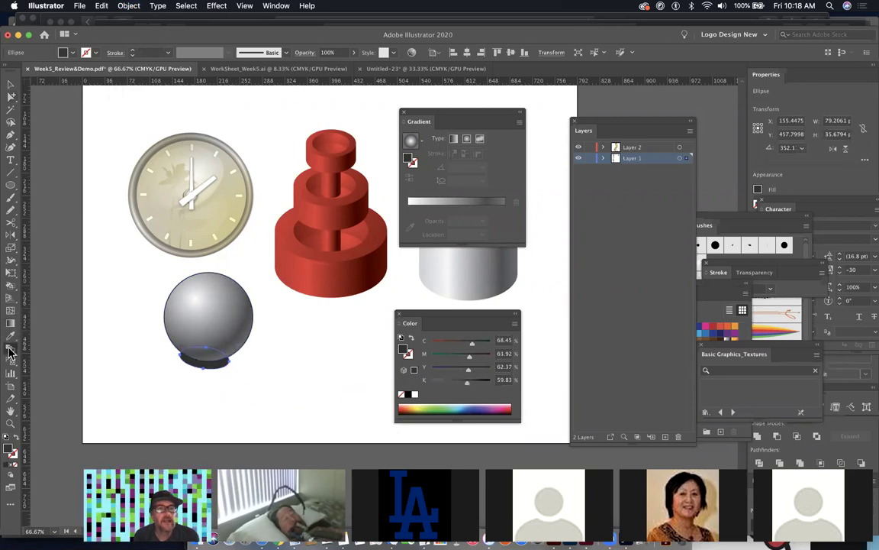
click(222, 367)
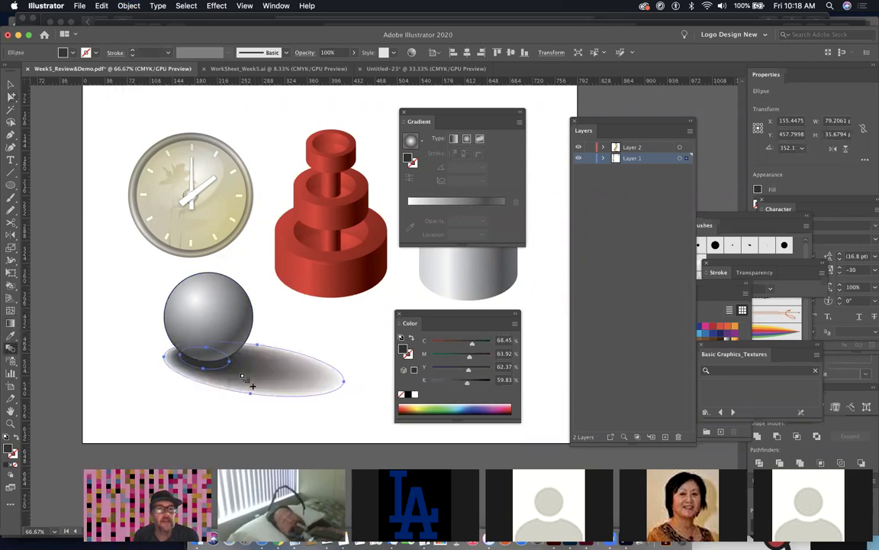
click(10, 96)
click(316, 436)
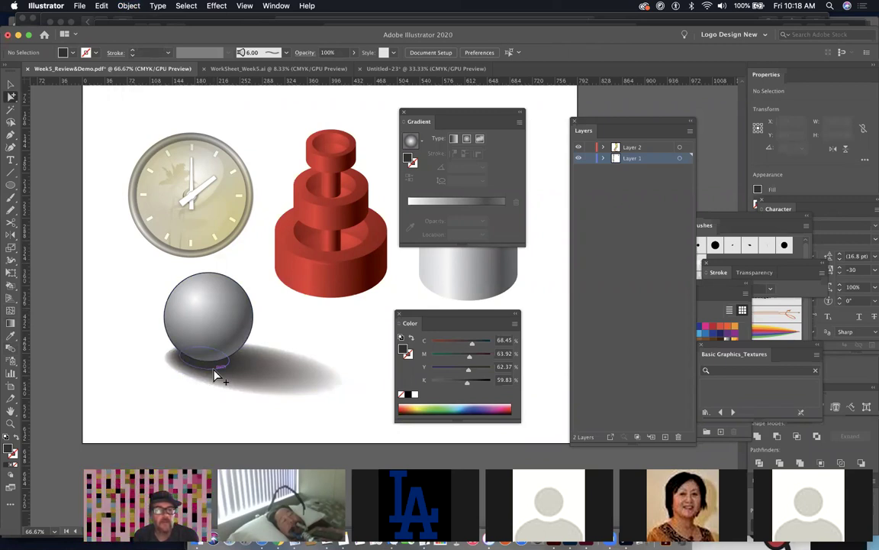
Step: Select only the small dark ellipse inside the blended shadow
click(226, 366)
click(203, 374)
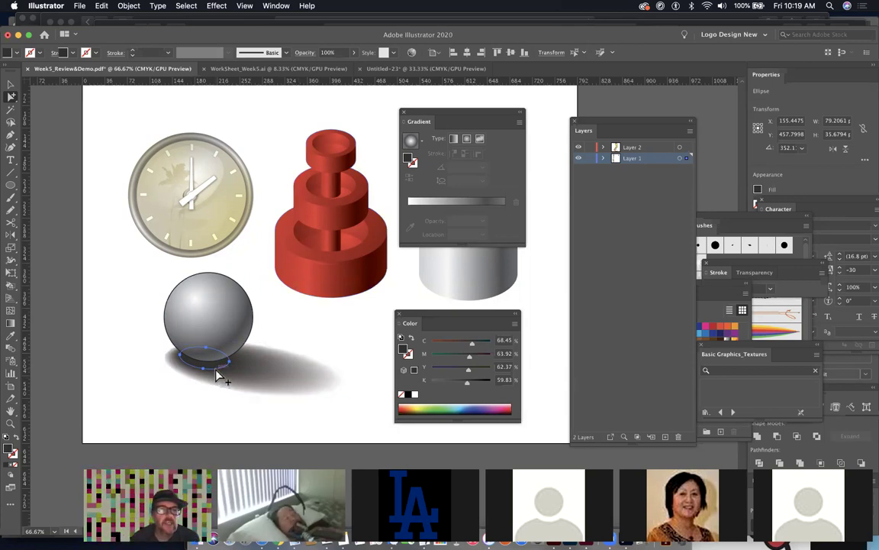
Step: Try shifting the small dark ellipse to different positions inside the sphere's shadow blend, then undo the moves and deselect
drag(201, 379, 208, 379)
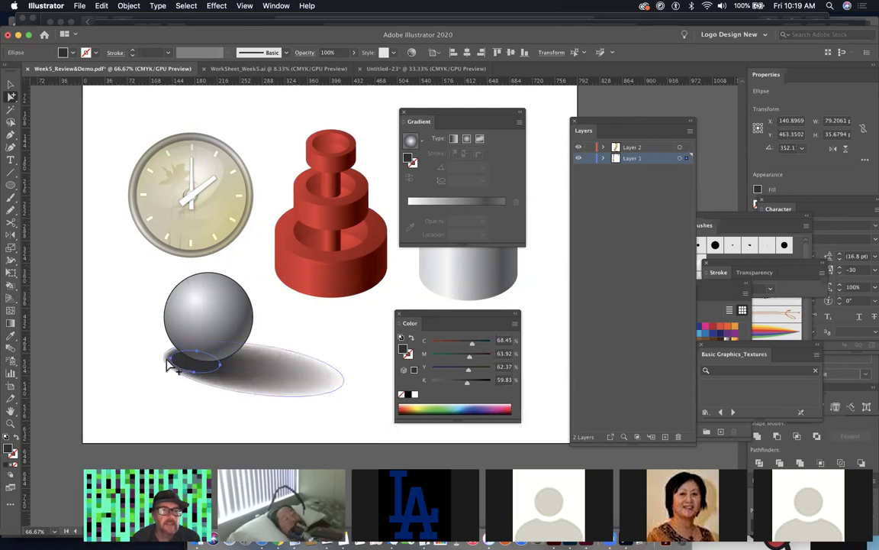
drag(199, 359, 248, 369)
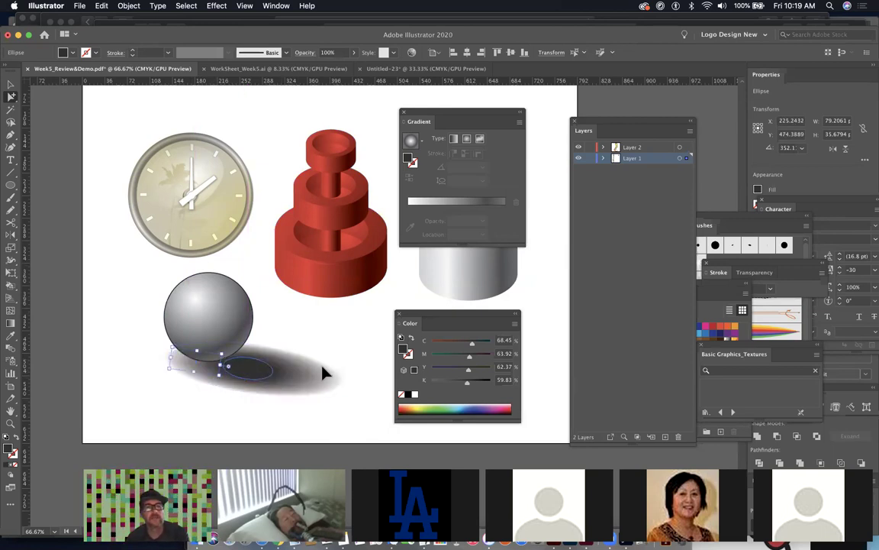
key(super+z)
key(super+z)
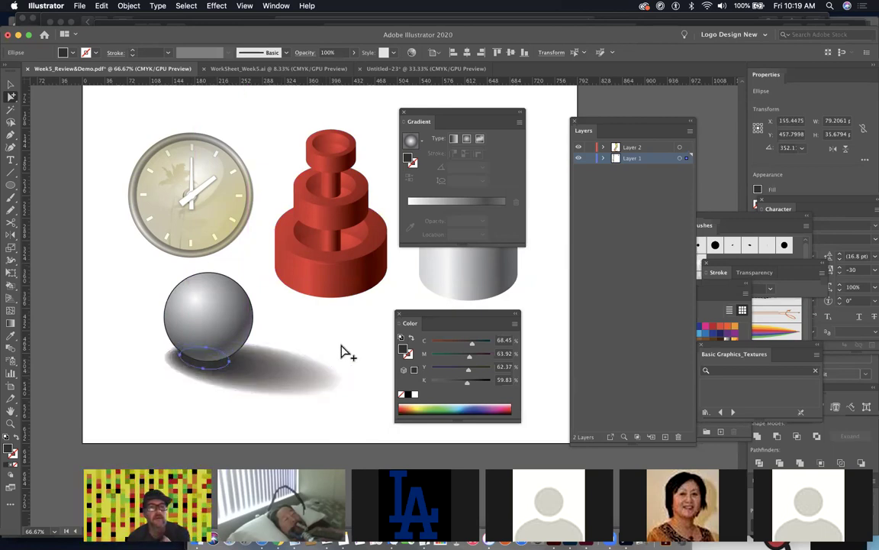
click(345, 352)
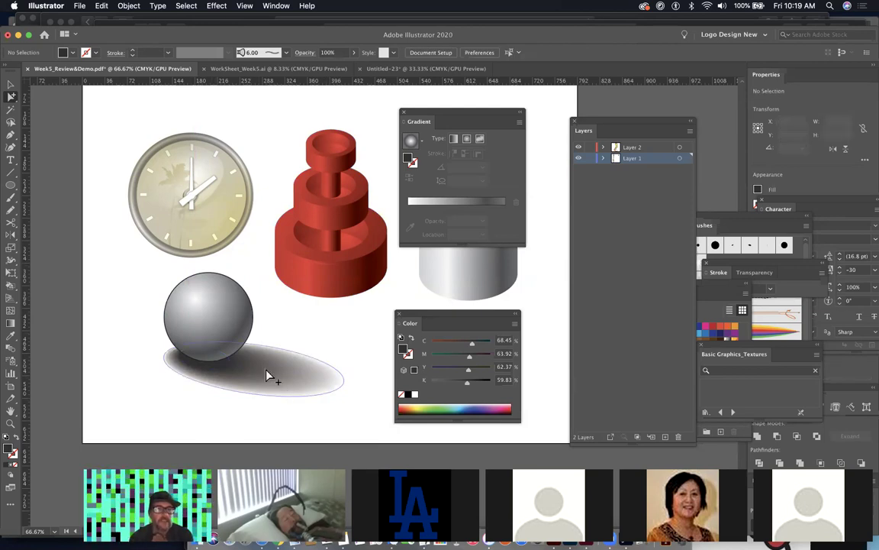
Step: Remove the outline stroke from the gradient sphere and select its blended shadow
click(221, 301)
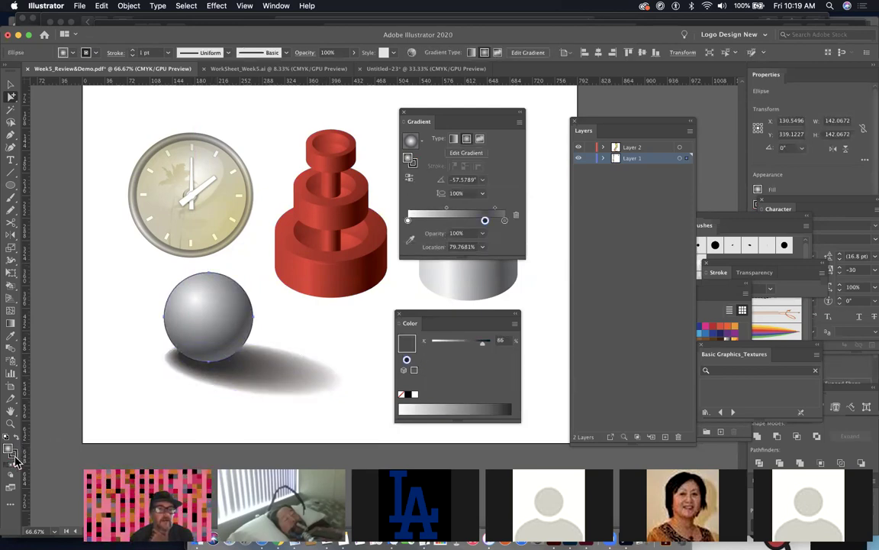
click(16, 458)
click(288, 347)
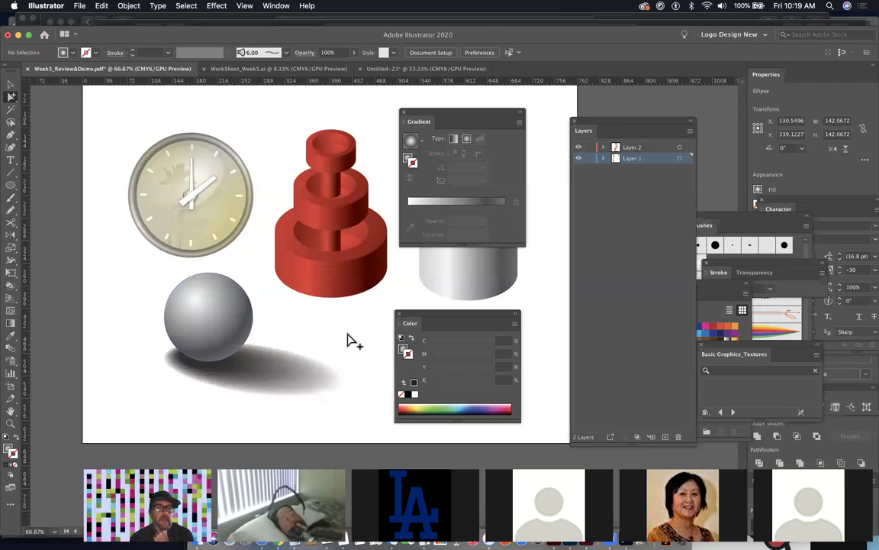
click(294, 379)
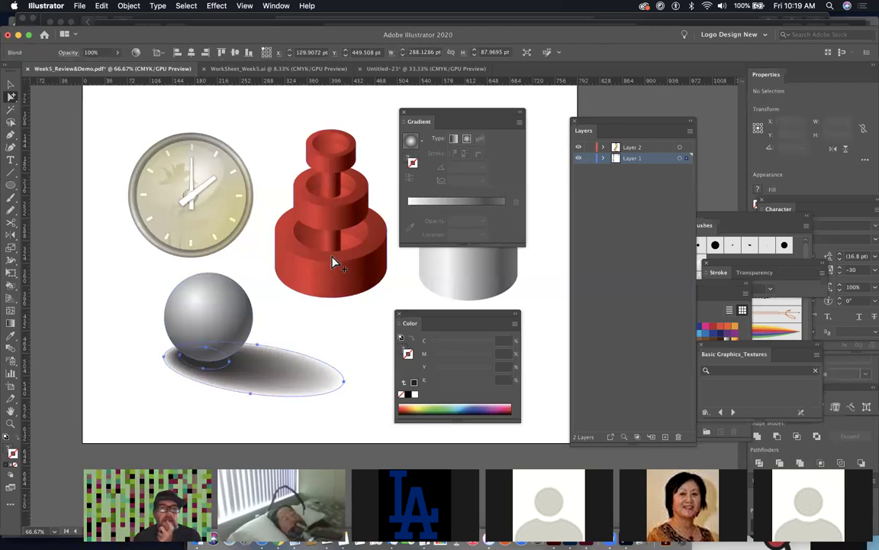
Step: Pull the curved highlight shape and the pale yellow gradient circle away from the clock face
scroll(334, 264, up, 3)
click(12, 425)
drag(168, 226, 287, 326)
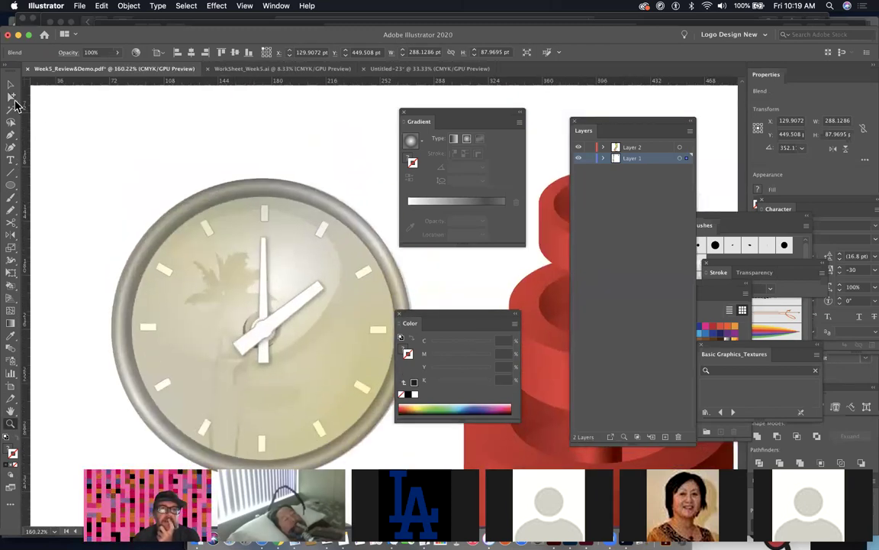
click(12, 96)
click(359, 281)
scroll(358, 281, down, 2)
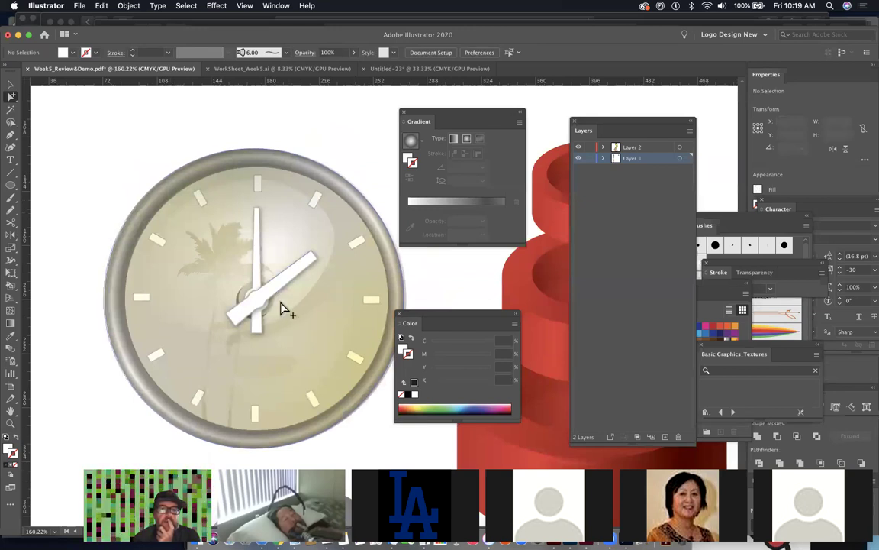
drag(190, 204, 294, 294)
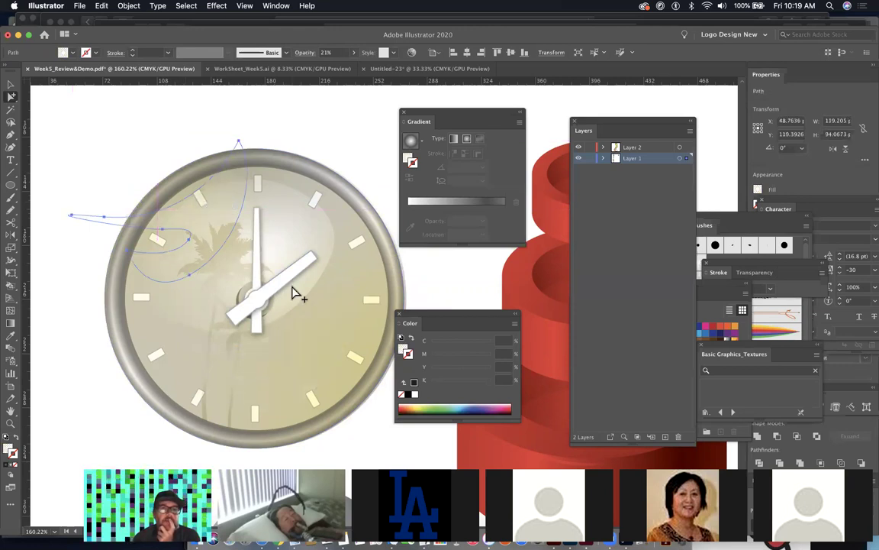
key(super+shift+a)
click(311, 290)
drag(236, 342, 203, 345)
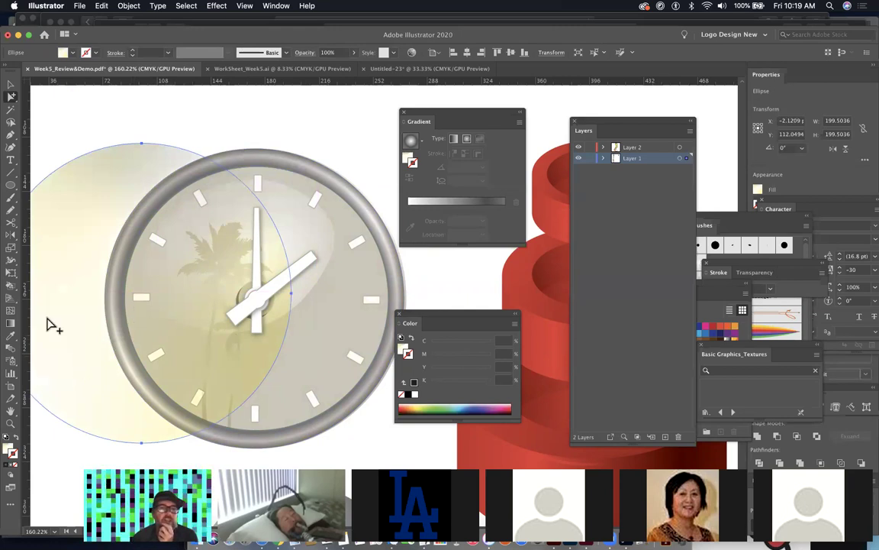
Step: Examine the color stops of the yellow circle's freeform gradient with the Gradient tool, then deselect the circle
click(11, 323)
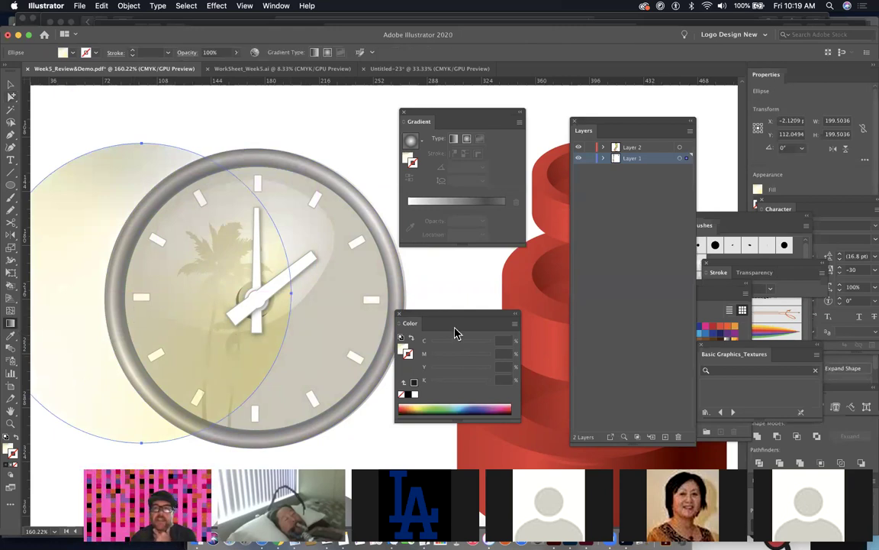
drag(647, 126, 672, 277)
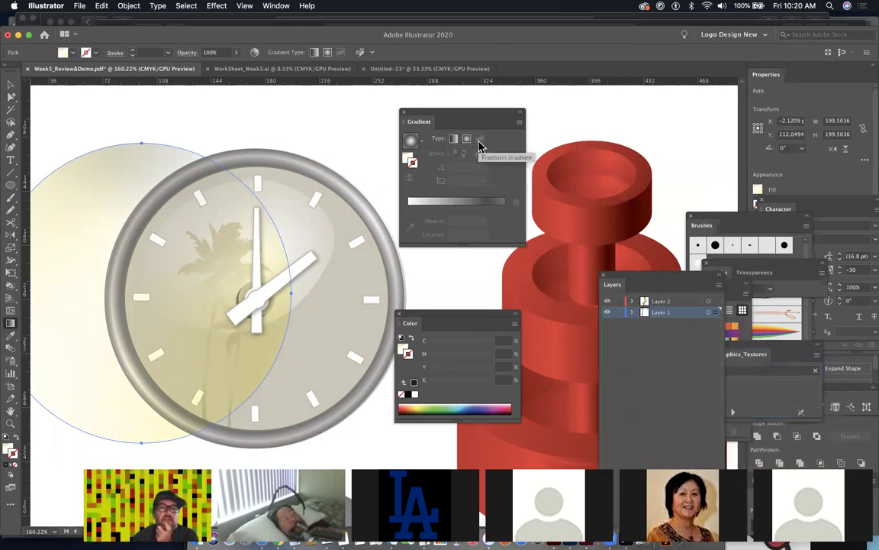
click(9, 452)
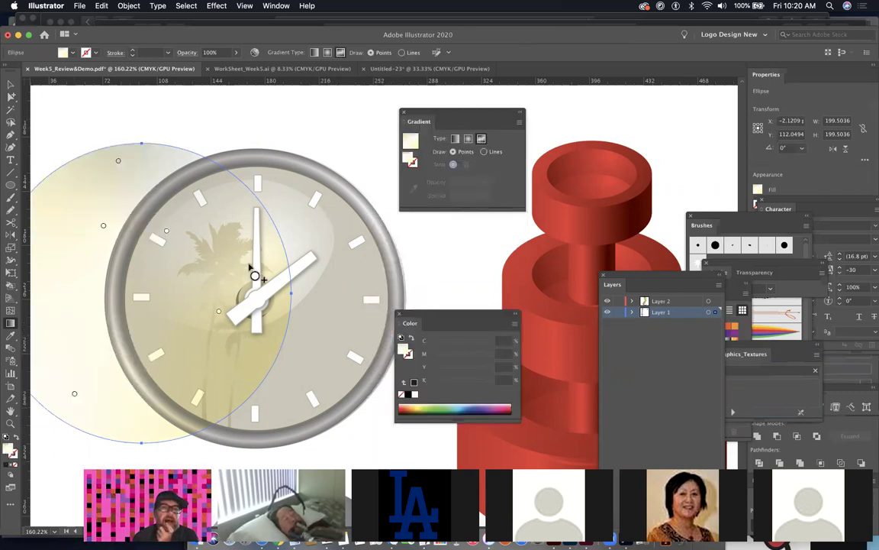
click(166, 231)
click(118, 161)
click(73, 397)
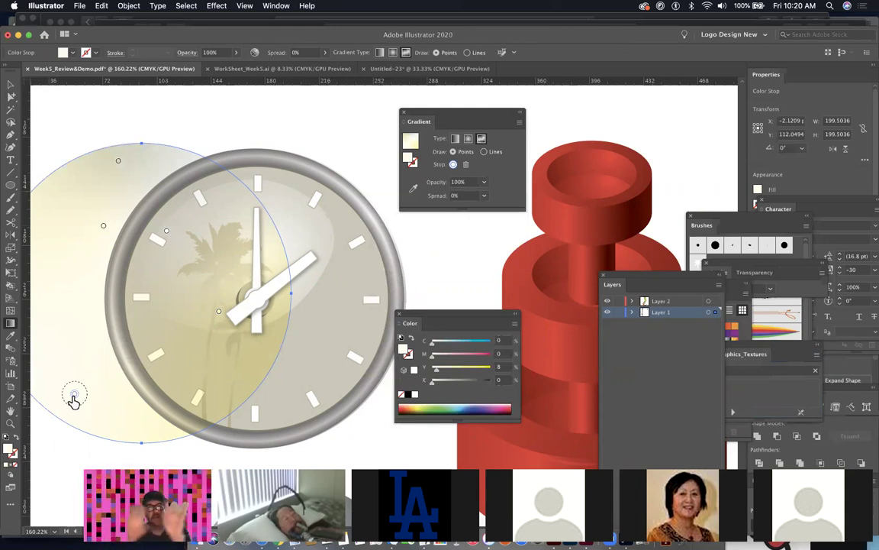
click(11, 97)
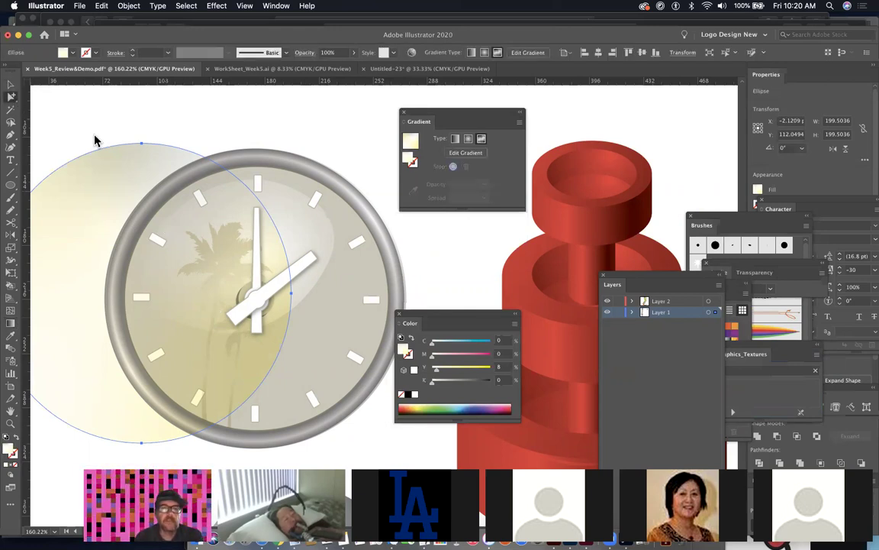
click(97, 141)
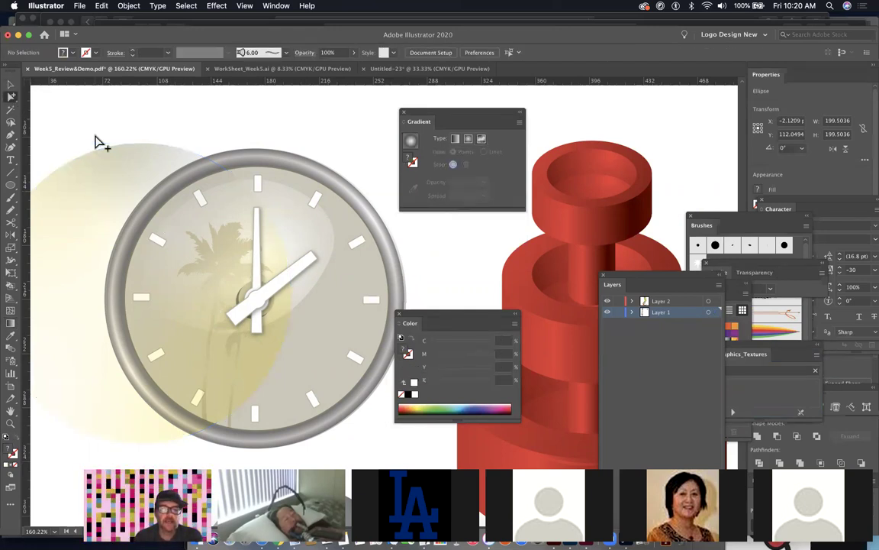
Step: Undo the moves of the clock's highlight shape and yellow gradient circle
key(super+z)
key(super+z)
key(super+z)
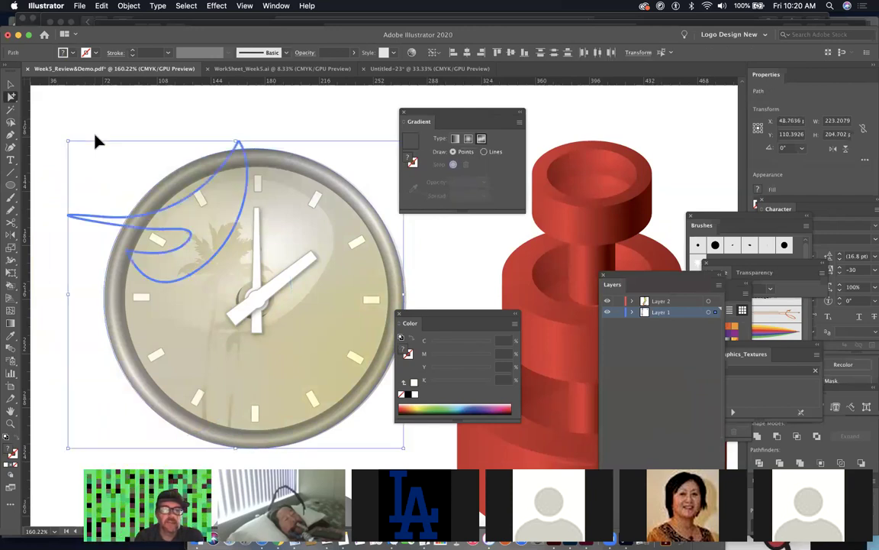
key(super+z)
key(super+z)
key(super+z)
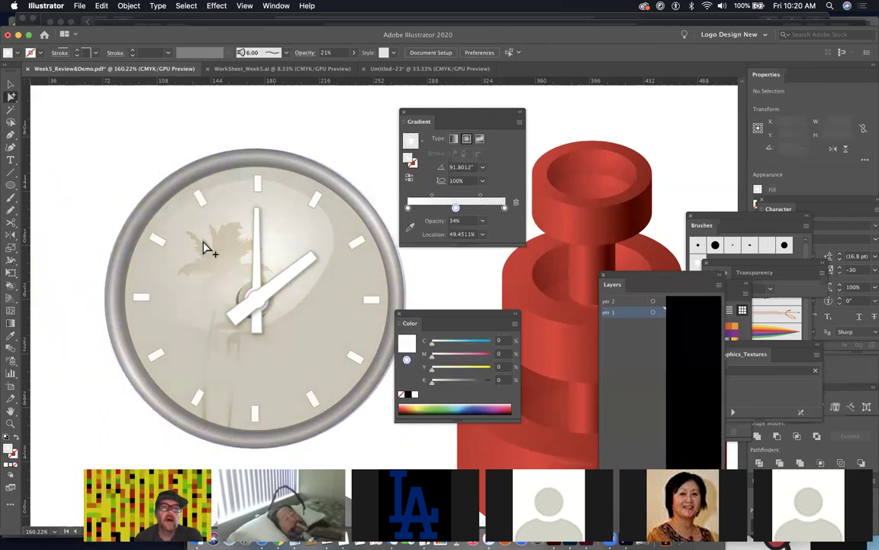
Step: Move the palm tree group out of the clock face to show it as a separate object
click(204, 246)
drag(227, 260, 183, 218)
key(super+z)
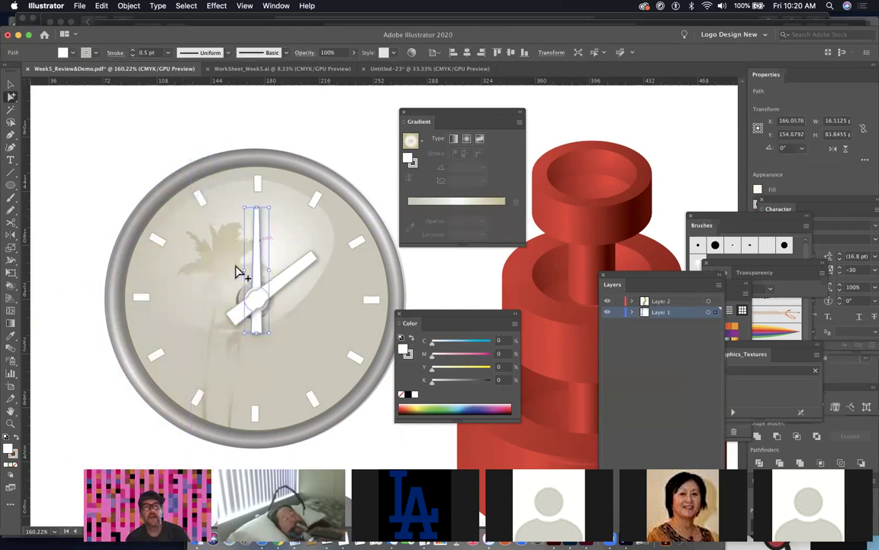
click(239, 272)
drag(268, 285, 167, 184)
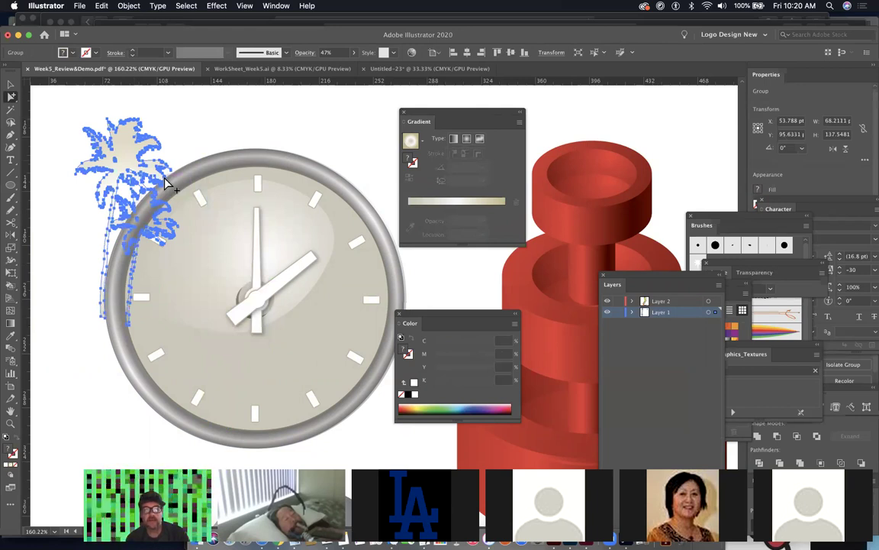
Step: Undo the palm tree move and the remaining clock changes to restore the original artwork, then deselect everything
key(super+z)
key(super+z)
key(super+z)
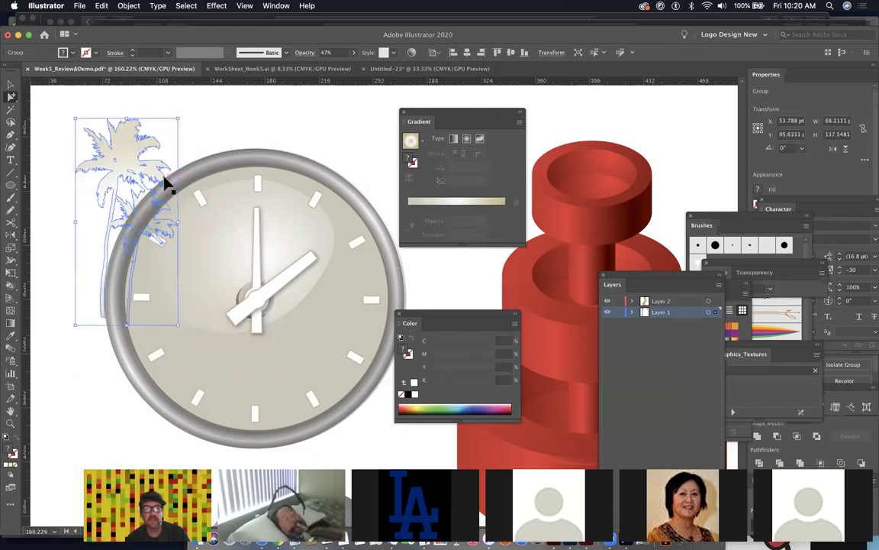
key(super+z)
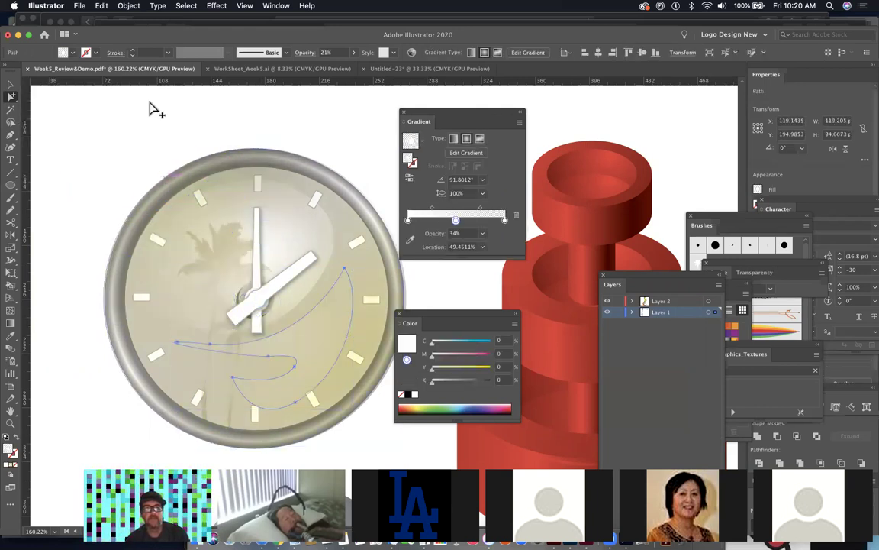
click(183, 140)
scroll(184, 140, down, 4)
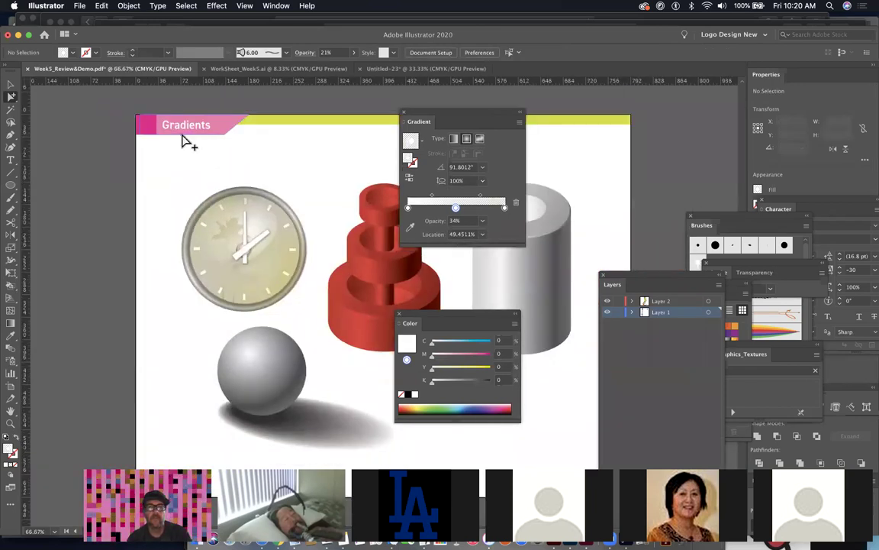
scroll(205, 207, right, 2)
scroll(205, 207, down, 1)
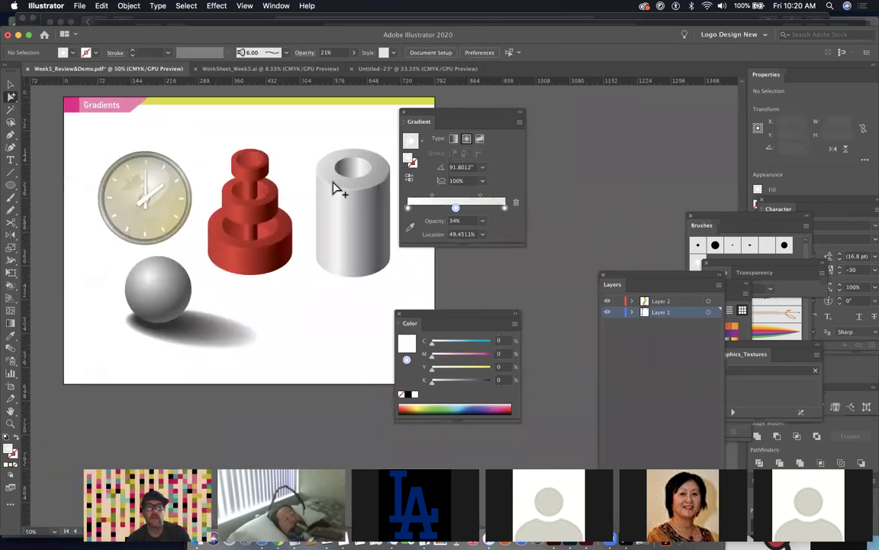
Step: Switch to InDesign and review the Week 5 demonstrations, homework and links in MM340_Week5_Fall2020.indd
key(super+alt+space)
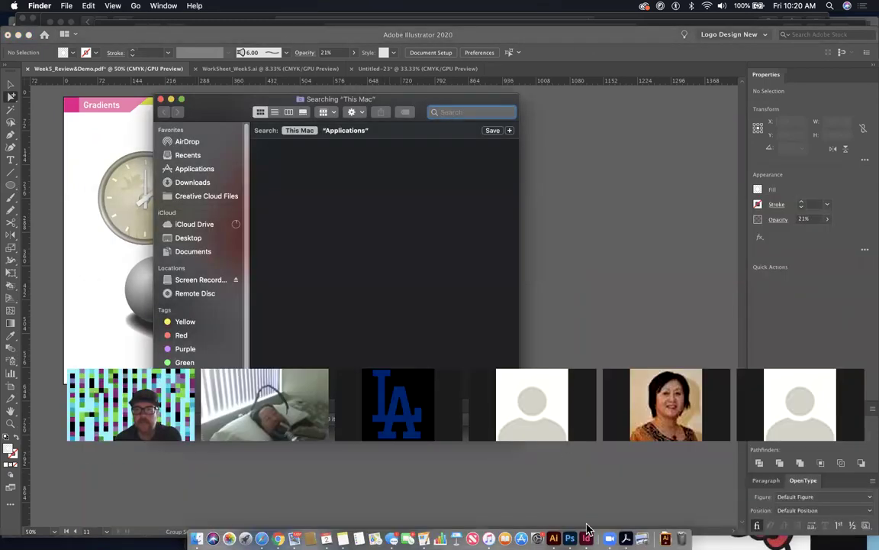
click(586, 538)
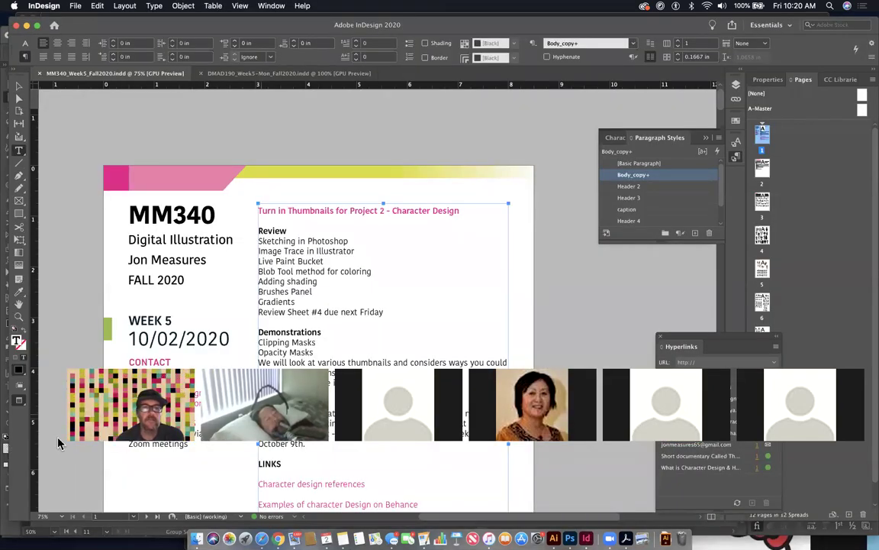
drag(53, 381, 37, 100)
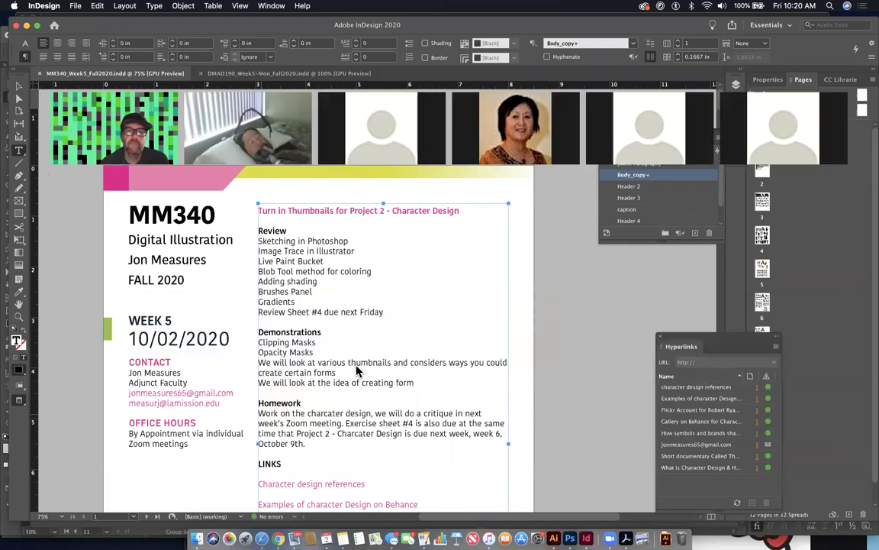
scroll(369, 382, down, 3)
scroll(370, 382, down, 4)
scroll(370, 382, right, 3)
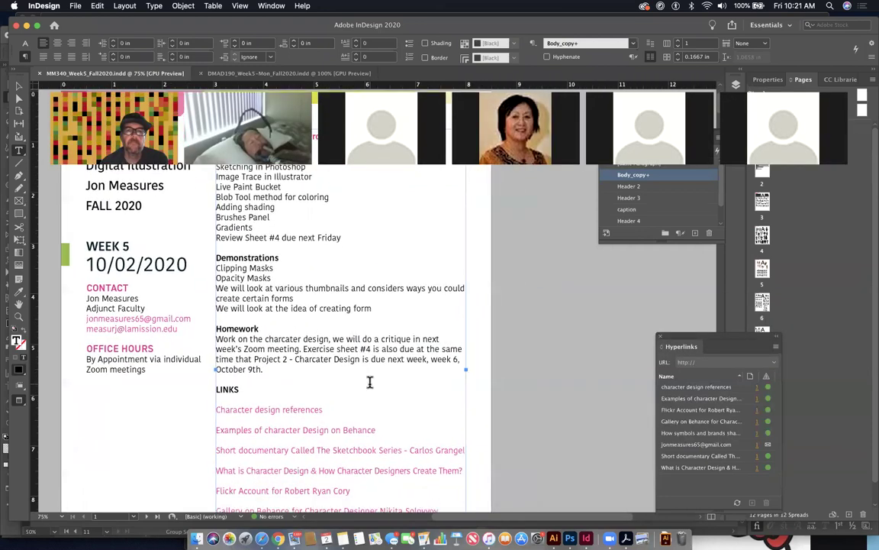
scroll(370, 381, up, 3)
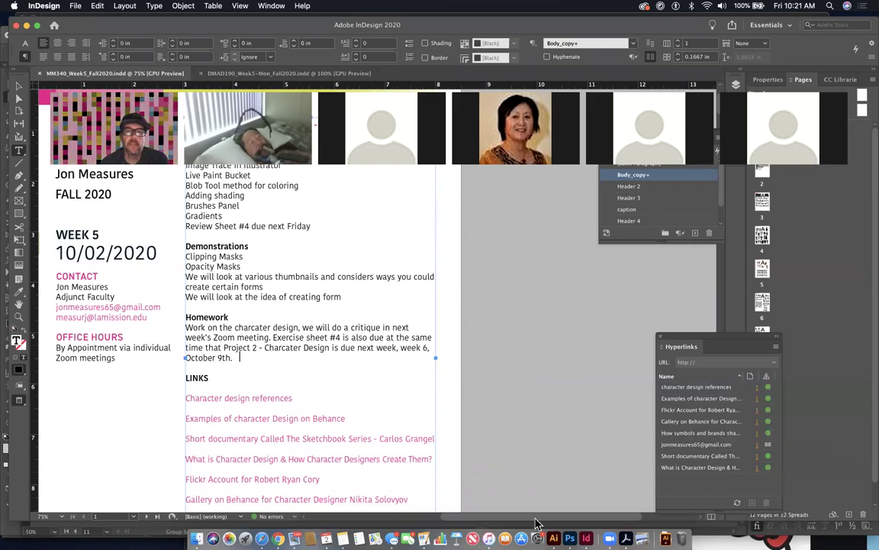
Step: Switch back to Illustrator, bring up the Exercise Sheet #4 document, and toggle its transparency grid on and off
click(553, 538)
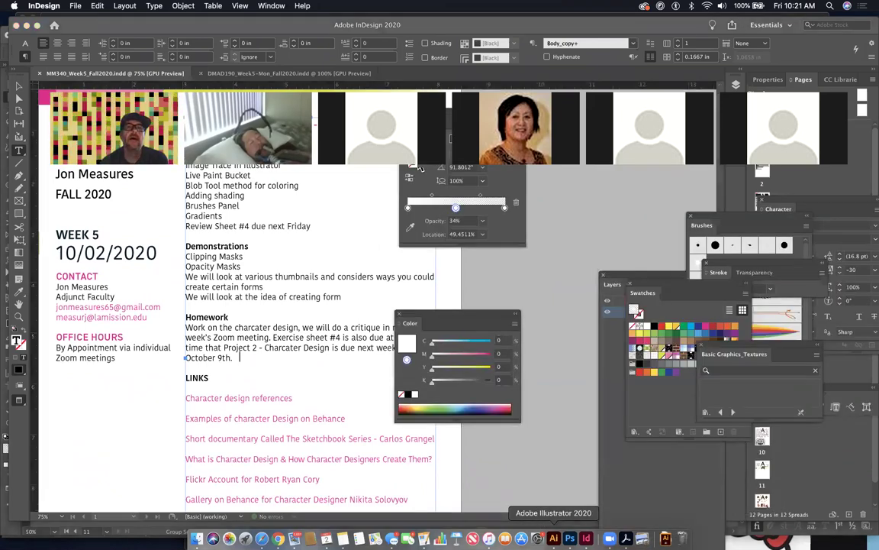
click(271, 71)
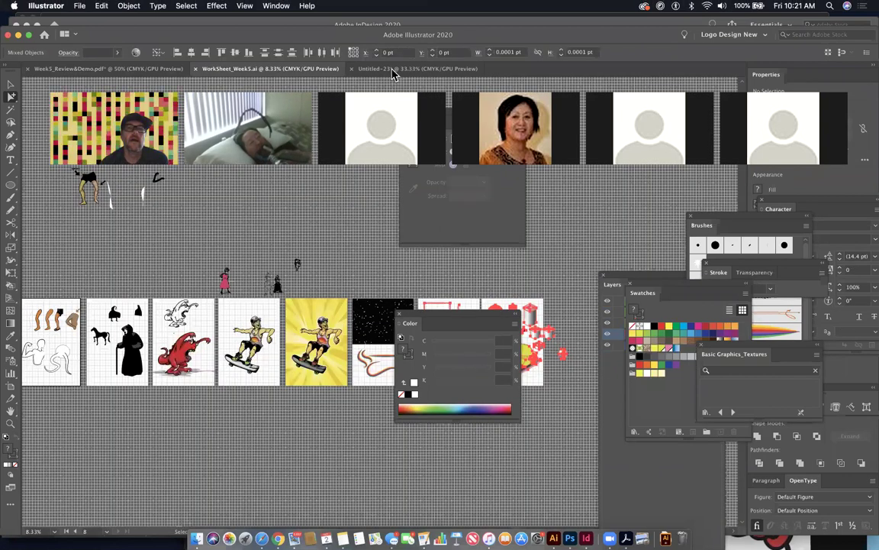
click(393, 70)
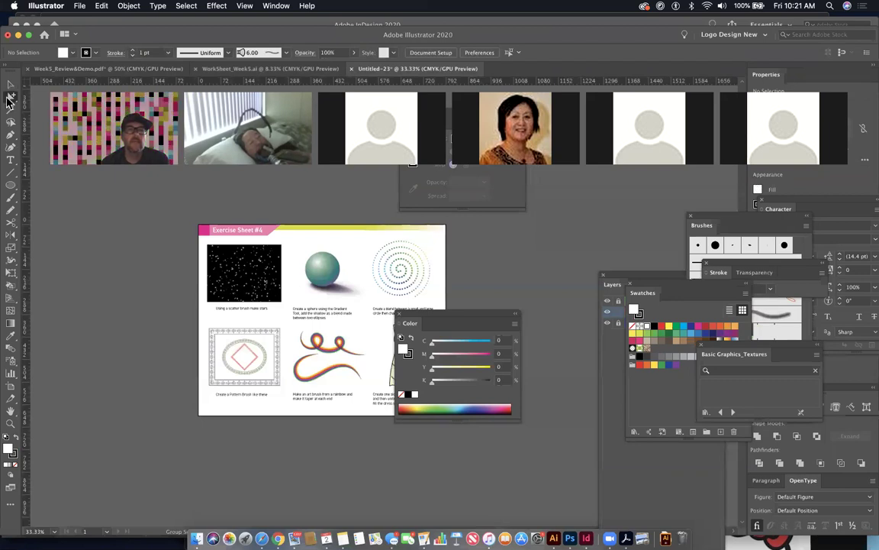
key(super+shift+d)
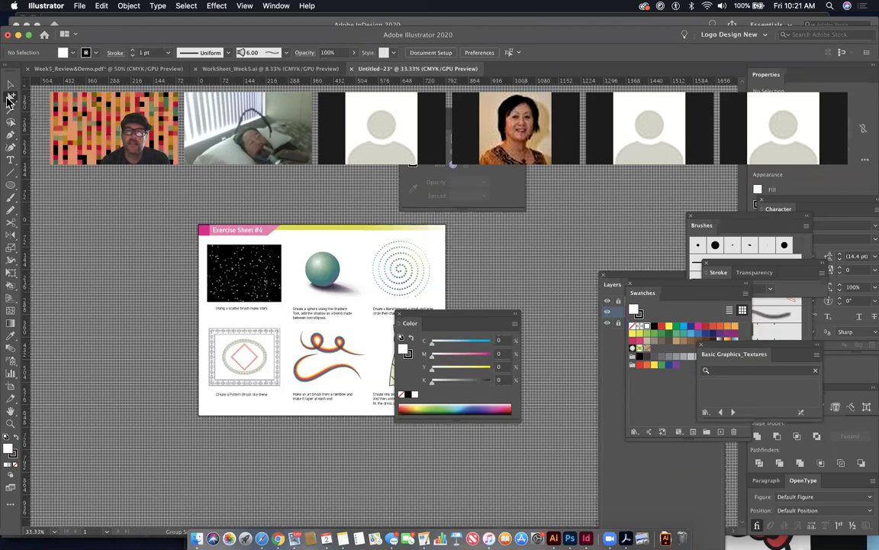
key(super+shift+d)
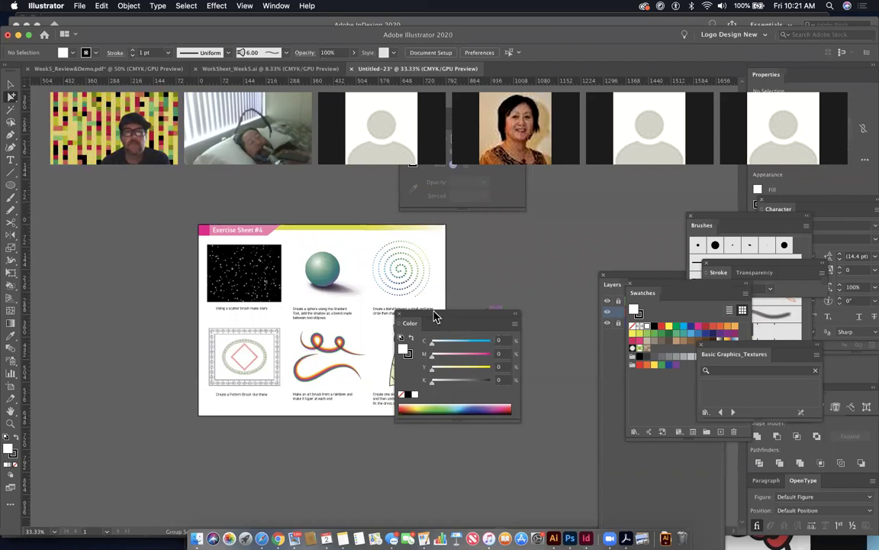
Step: In the Exercise Sheet #4 document, turn on the grid and toggle the visibility of Layer 4 off and back on
drag(434, 316, 518, 423)
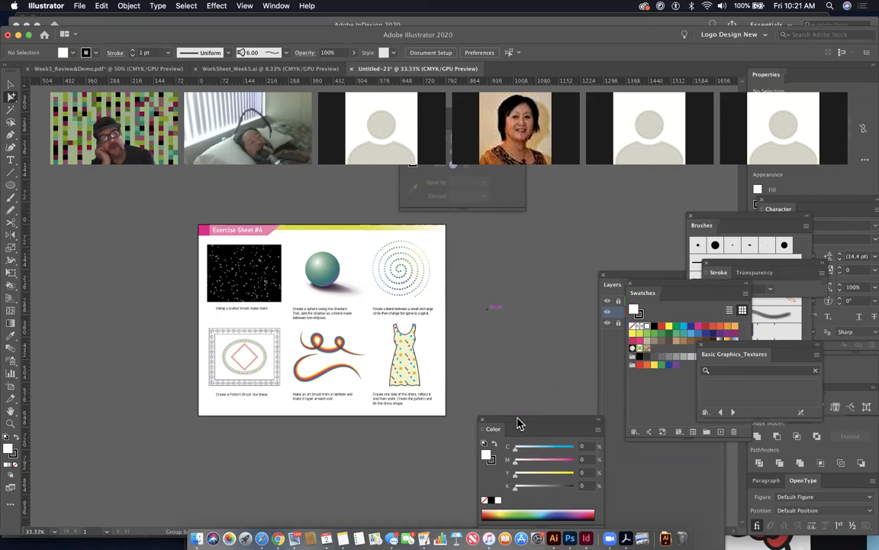
click(11, 422)
drag(222, 284, 335, 381)
alt+click(336, 382)
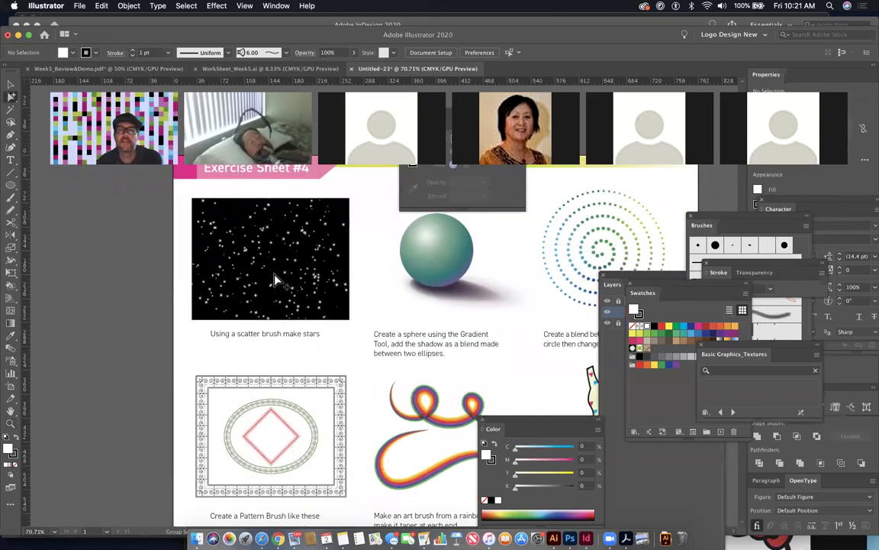
click(604, 326)
click(607, 323)
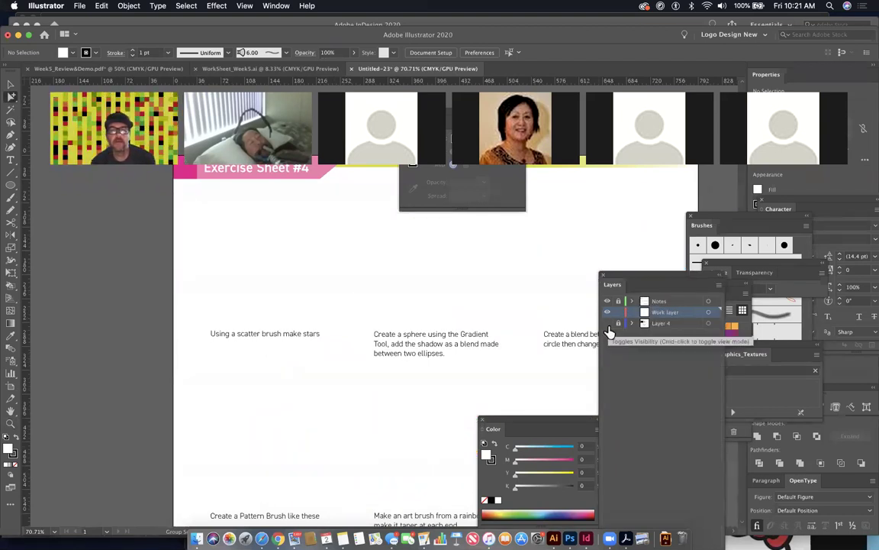
key(super+apostrophe)
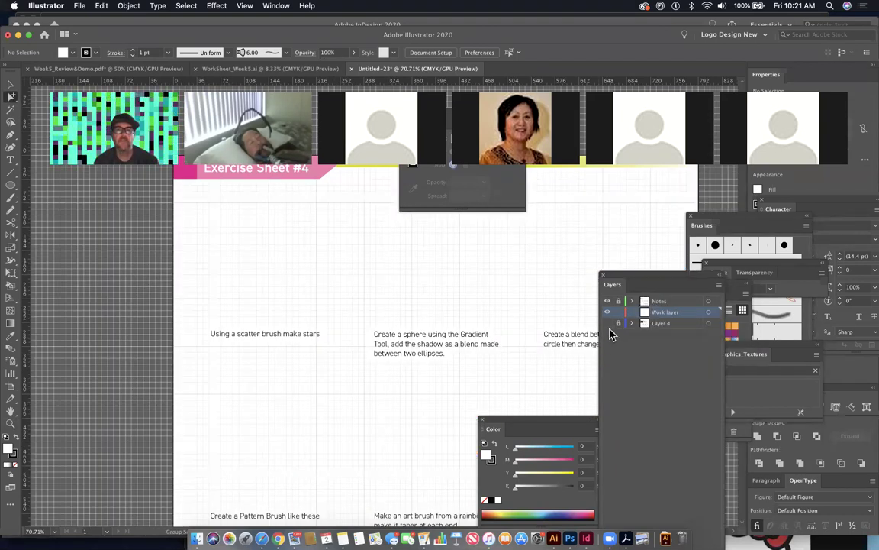
click(608, 324)
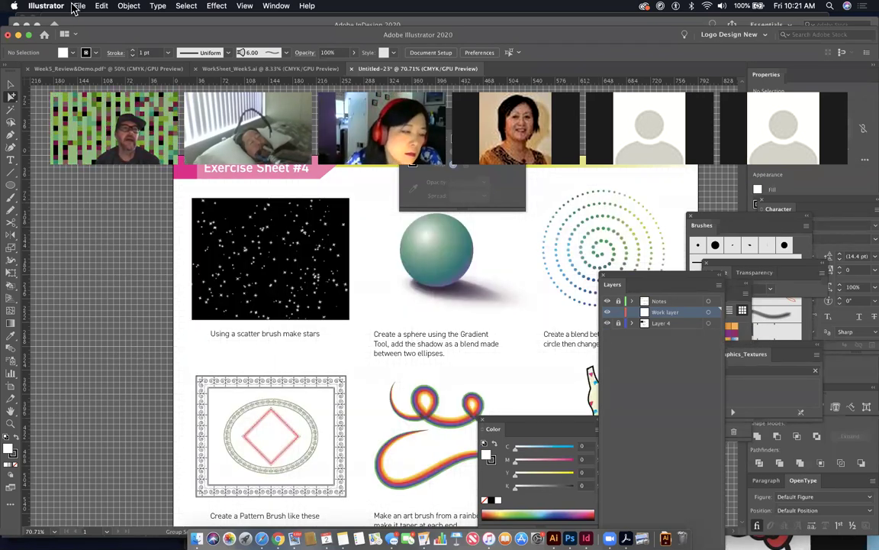
Step: Turn off Grids In Back in the Guides & Grid preferences so the grid displays over the exercise artwork
click(45, 6)
mouse_move(63, 36)
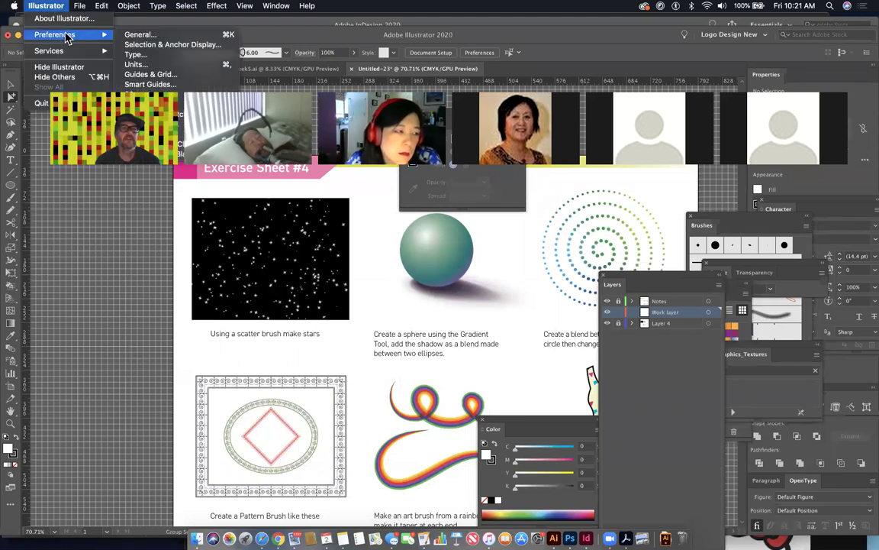
click(153, 73)
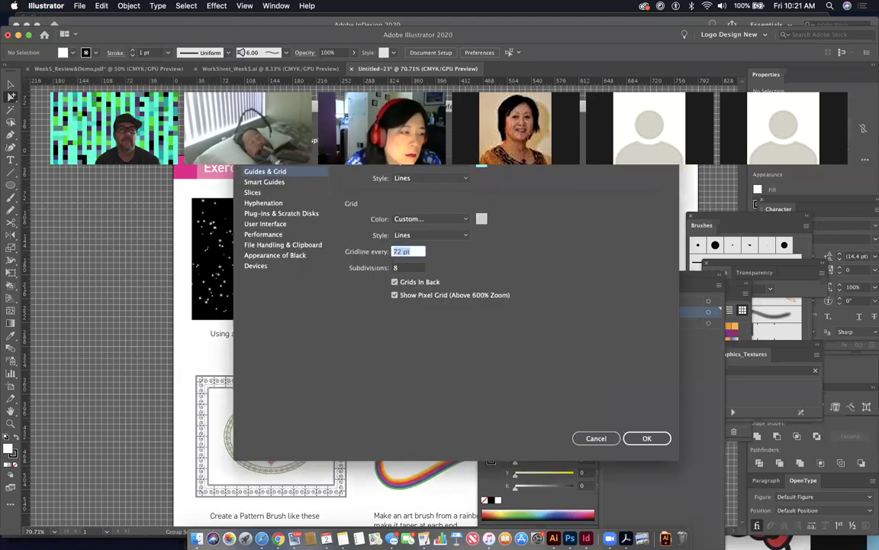
click(395, 282)
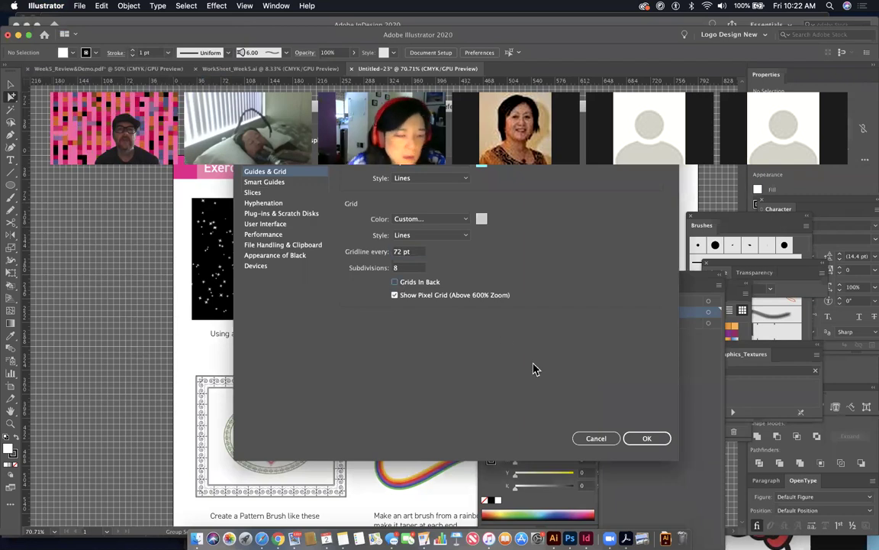
click(649, 439)
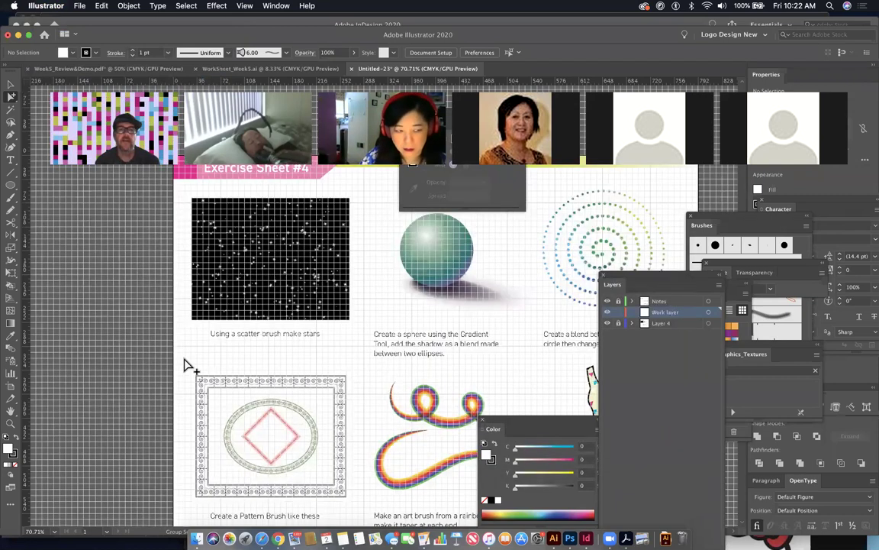
drag(431, 351, 305, 355)
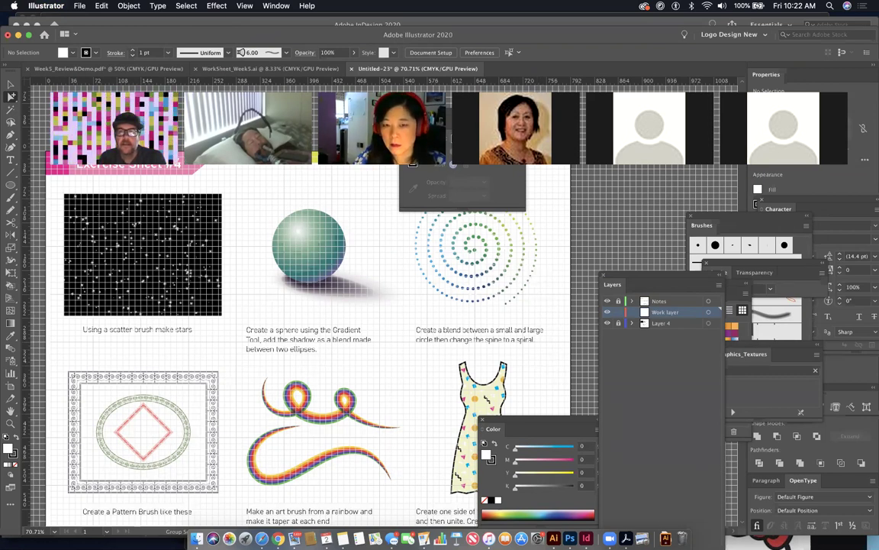
Step: Switch to InDesign and go over the review topics, demonstrations and homework on the Week 5 page
click(586, 537)
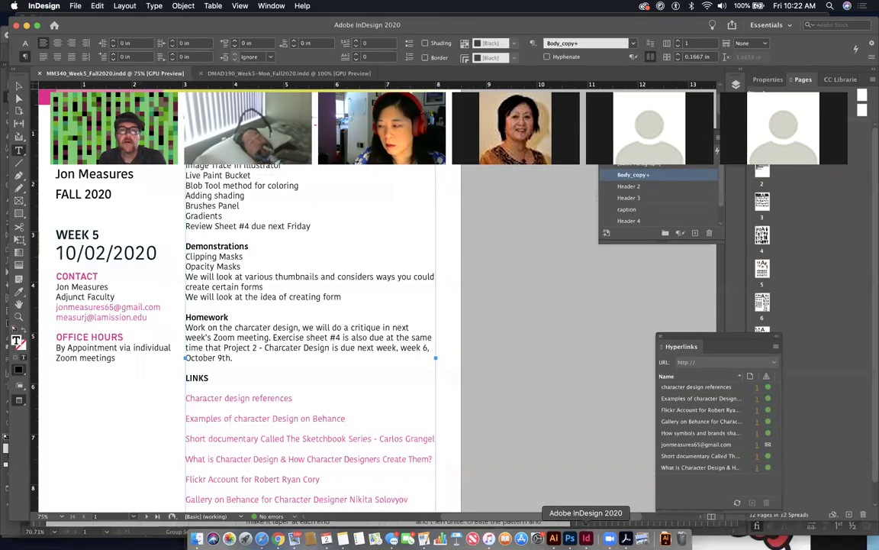
scroll(557, 445, up, 2)
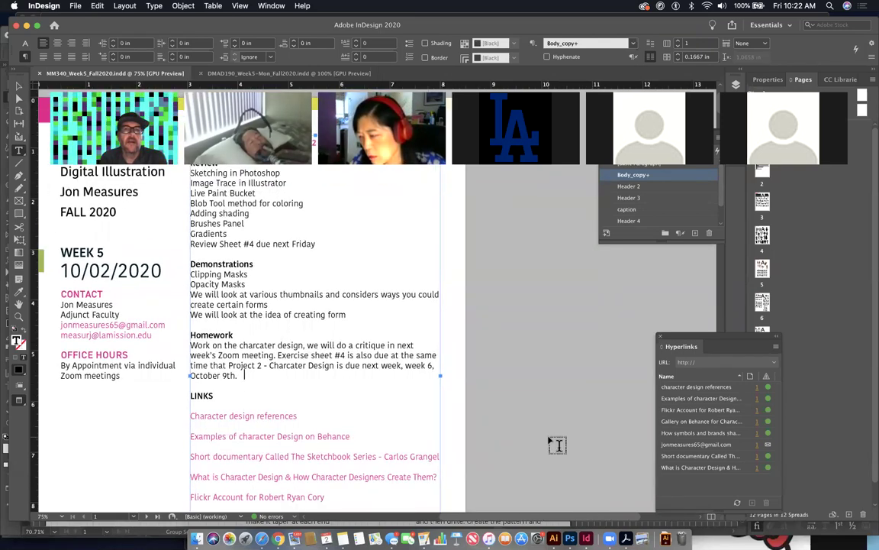
scroll(557, 445, up, 5)
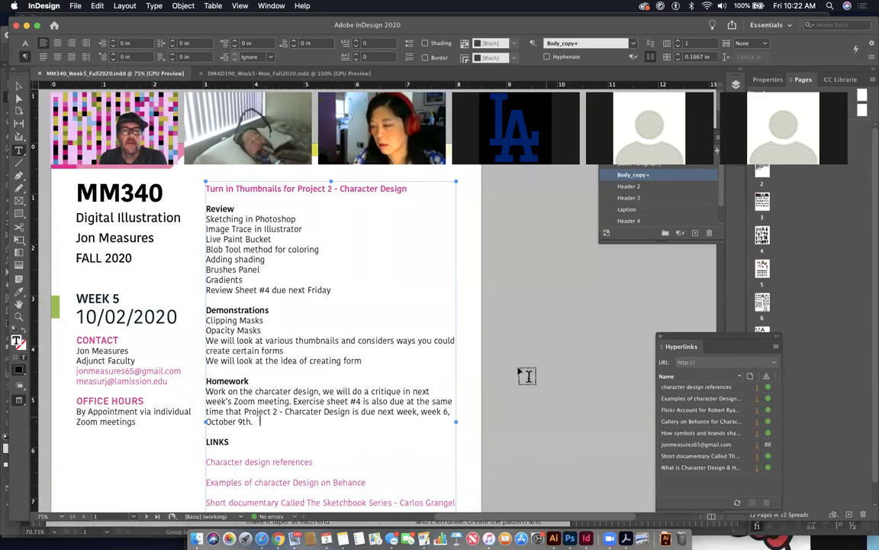
Step: Switch back to Illustrator, bring up the Image Trace Approach artboard in Week5_Review&Demo.pdf, and move the Gradient panel clear of it
click(555, 537)
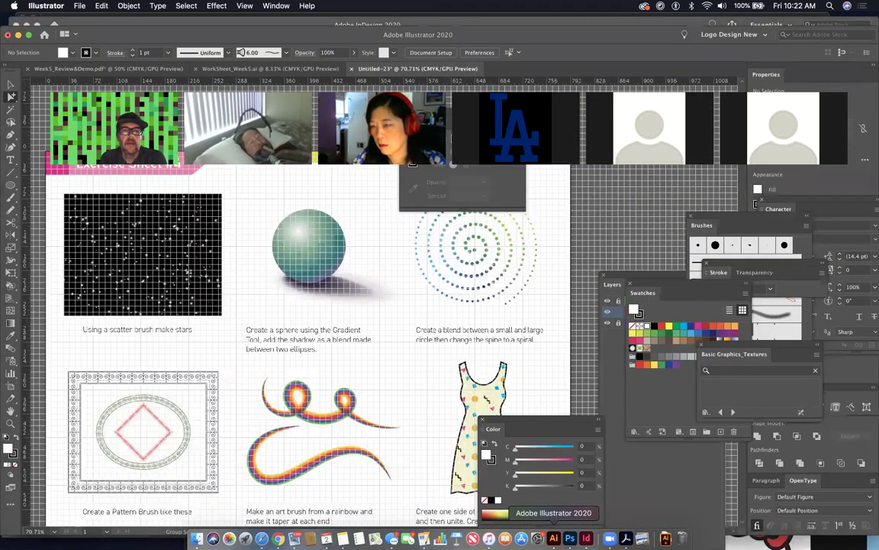
click(137, 68)
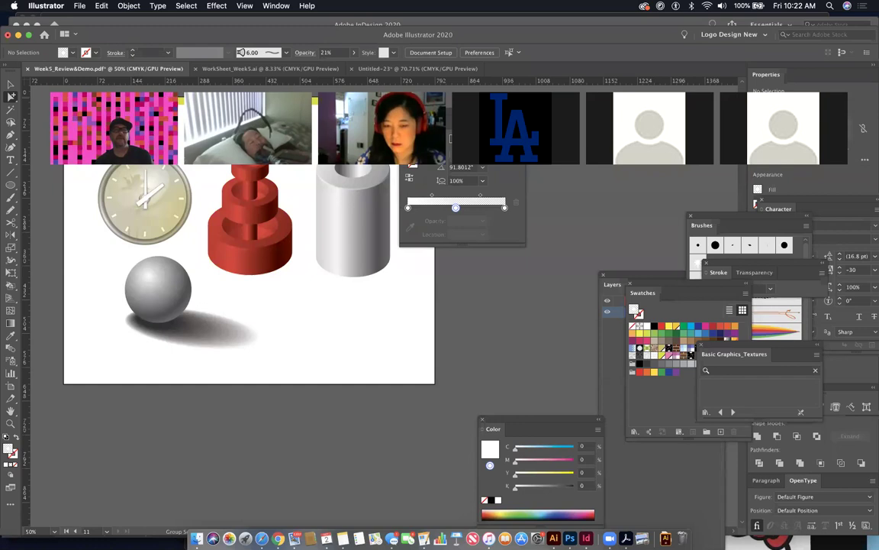
scroll(290, 331, down, 15)
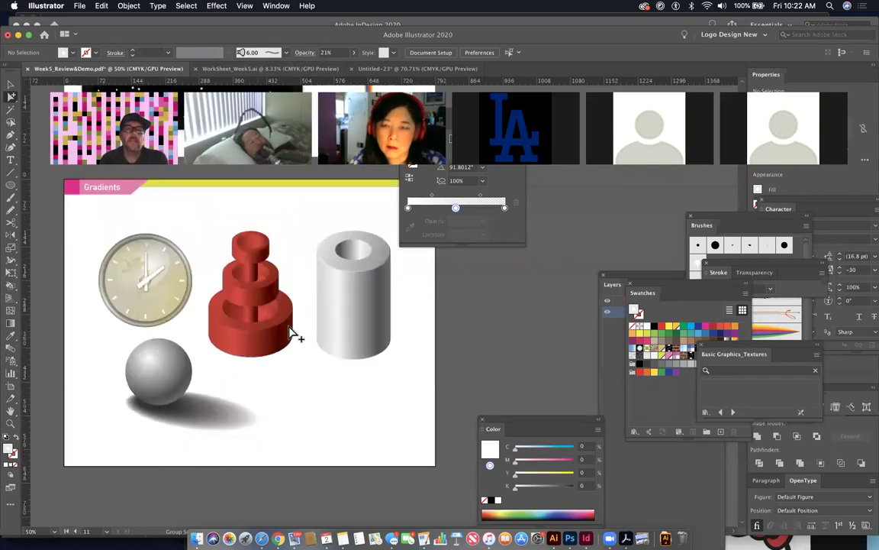
scroll(290, 331, up, 10)
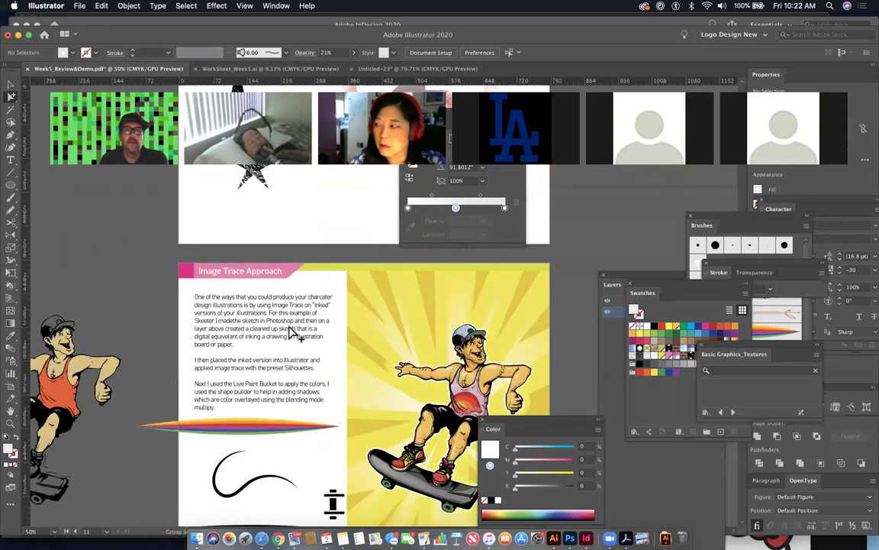
right_click(290, 330)
click(402, 287)
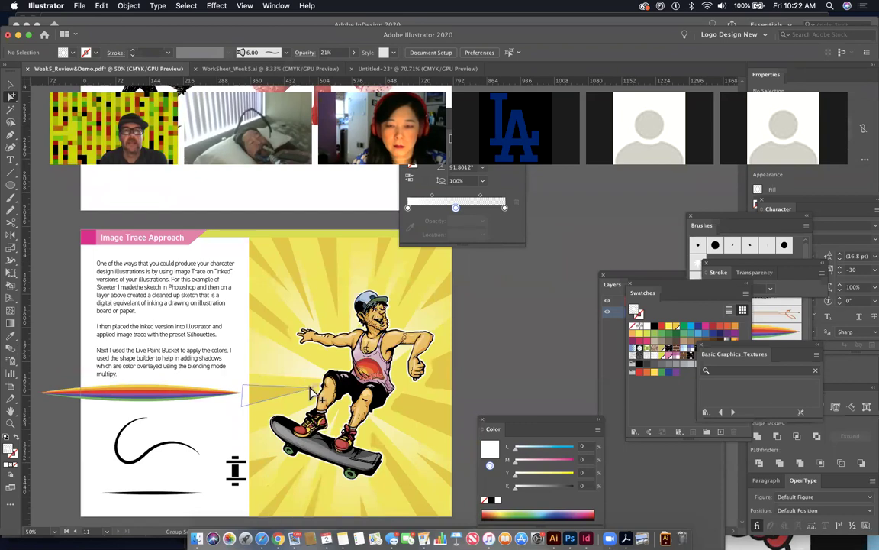
scroll(470, 275, down, 1)
scroll(467, 269, down, 1)
scroll(467, 269, right, 1)
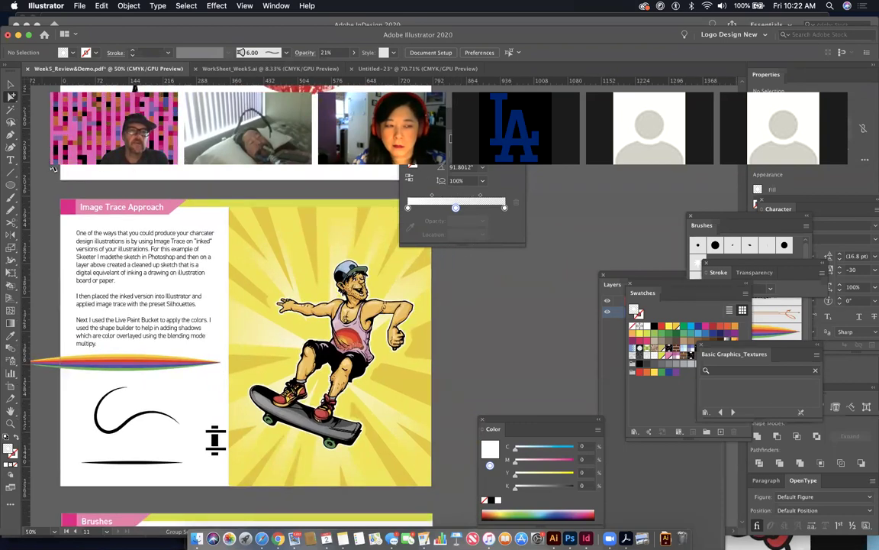
drag(459, 121, 587, 126)
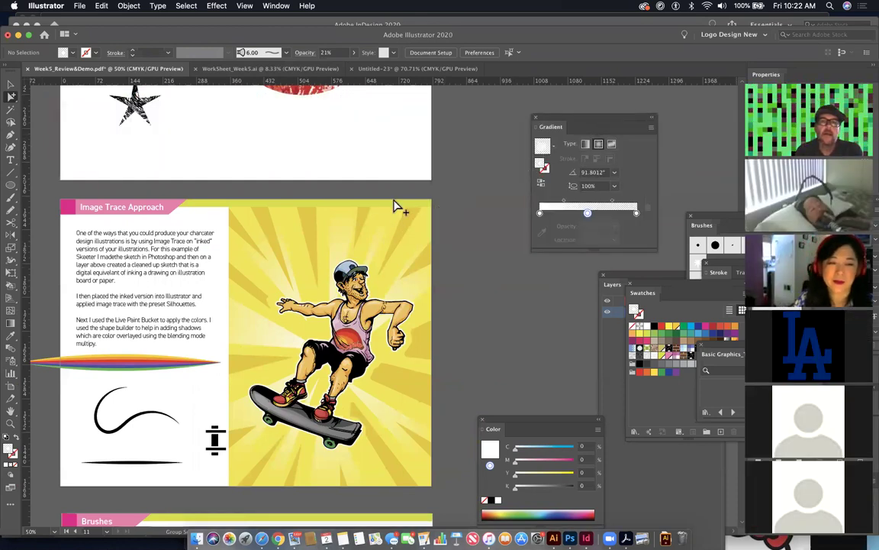
Step: Select the skateboarder and sunburst background without the header bar, and open their colors for editing on the Recolor Artwork color wheel
scroll(233, 428, down, 2)
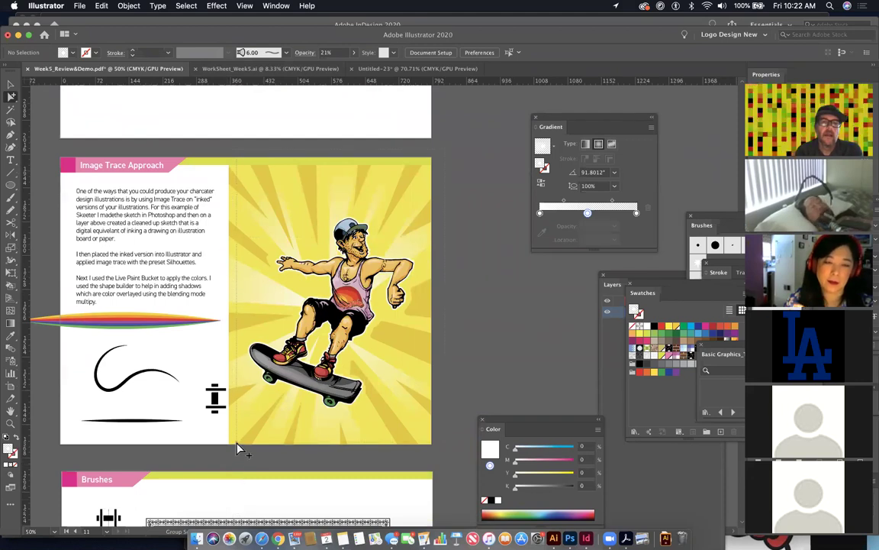
drag(281, 440, 299, 228)
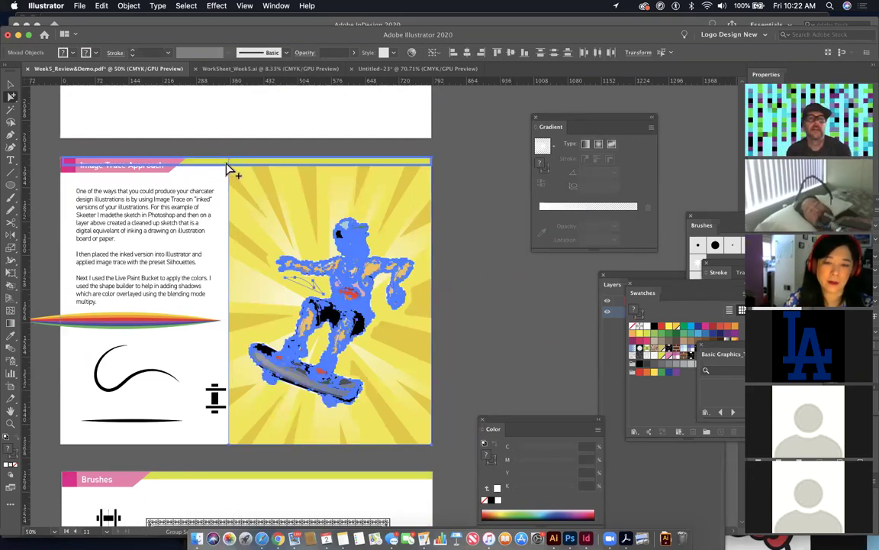
click(403, 249)
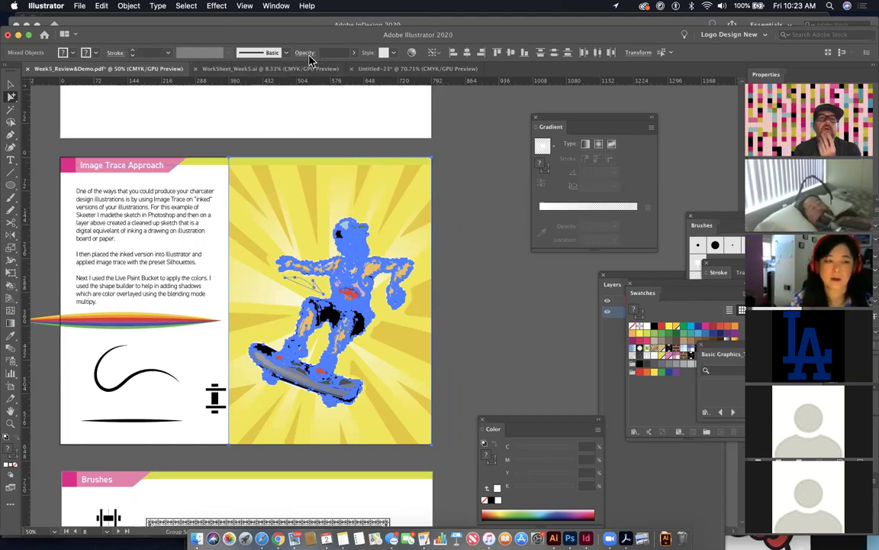
click(412, 55)
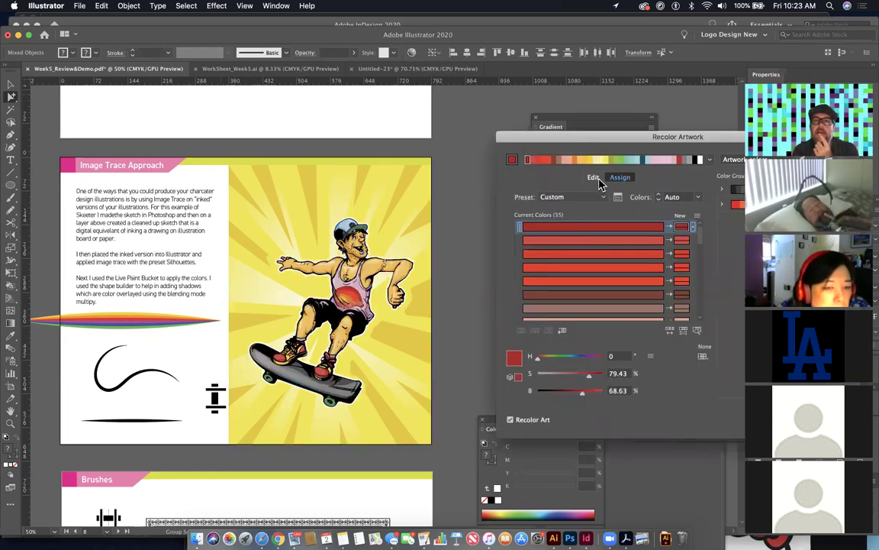
click(595, 178)
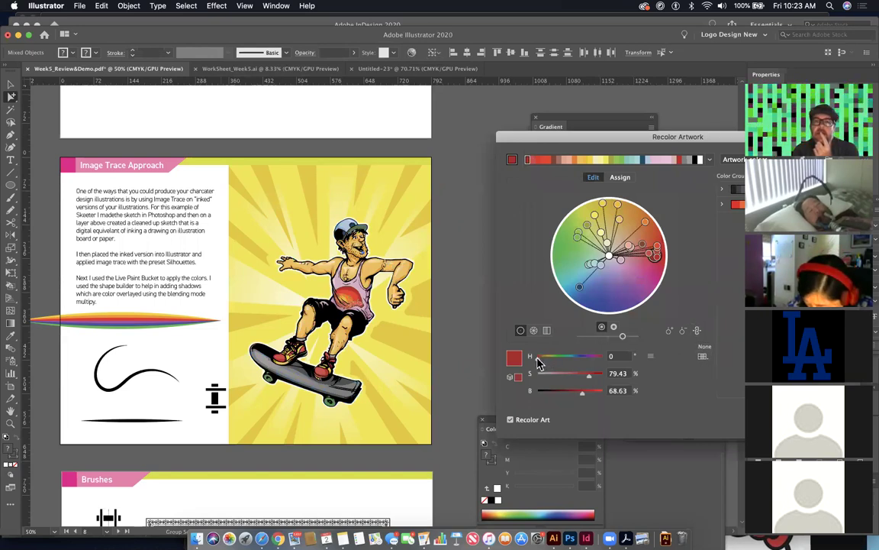
Step: Try shifting the linked artwork colors by setting the base red's hue to 327° and then 23°, observing the recolored illustration
drag(543, 360, 598, 367)
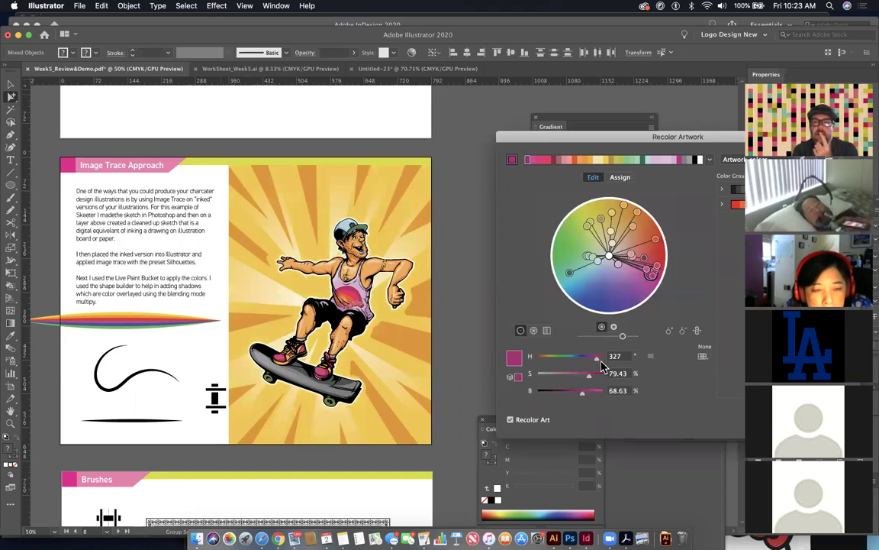
drag(598, 365, 542, 371)
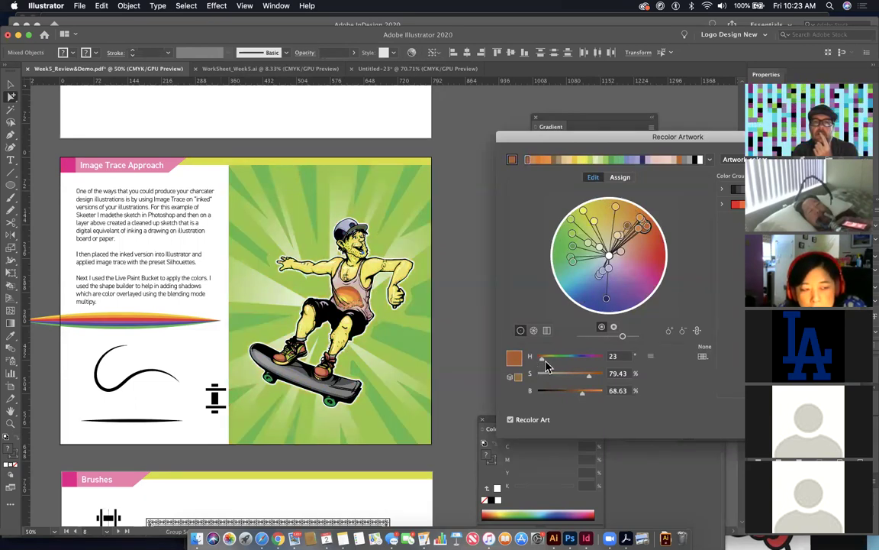
drag(545, 363, 590, 397)
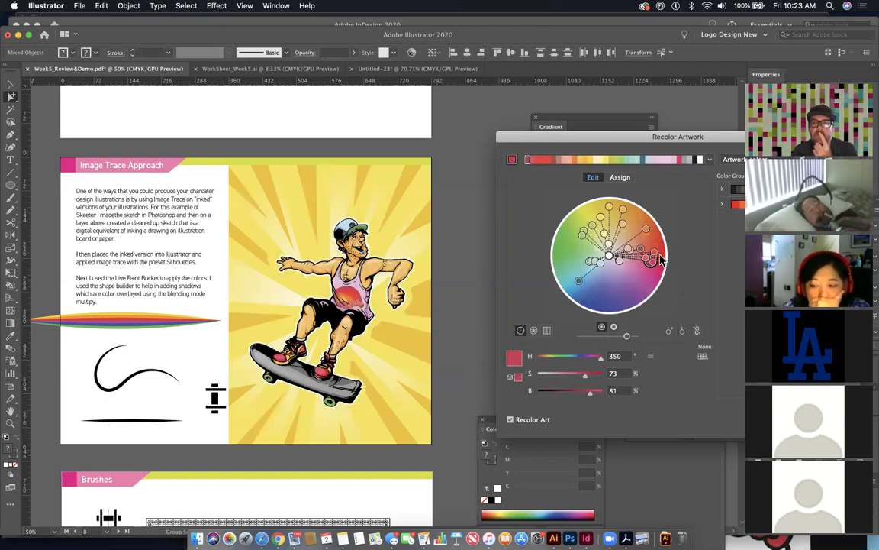
Step: Shift the unlinked yellow on the color wheel to a hue of 53.11°, apply the recoloring, and undo it
click(609, 207)
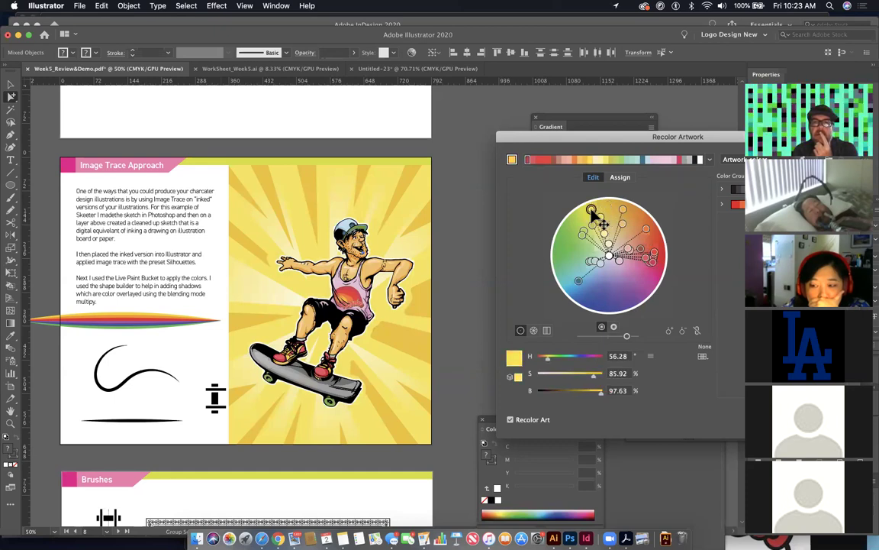
drag(592, 211, 593, 211)
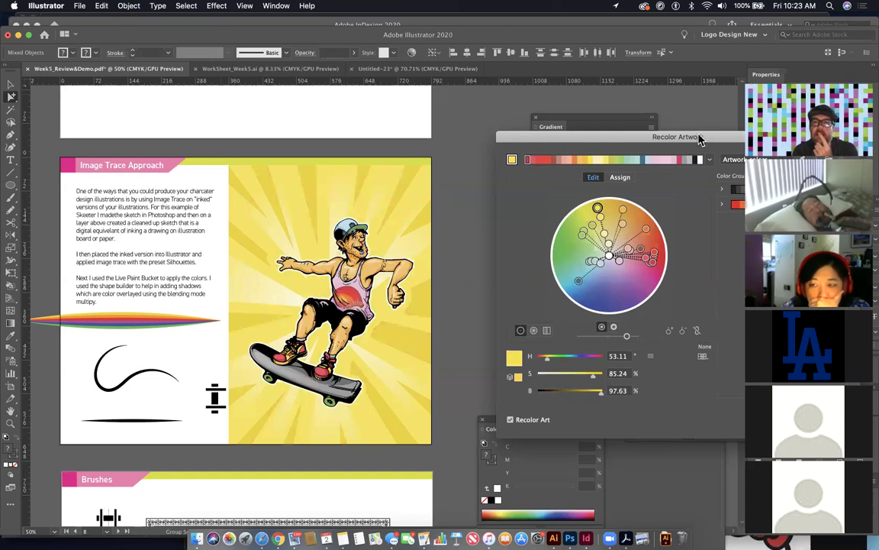
drag(701, 139, 580, 138)
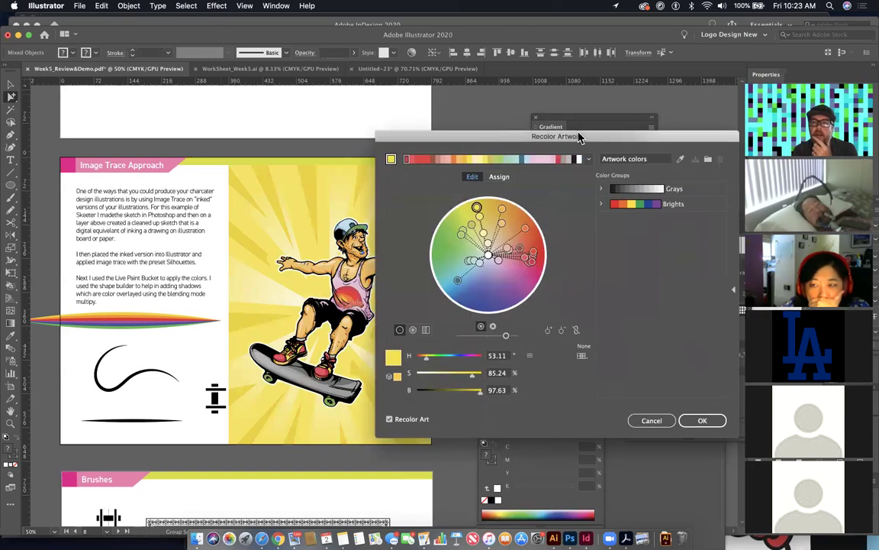
click(706, 424)
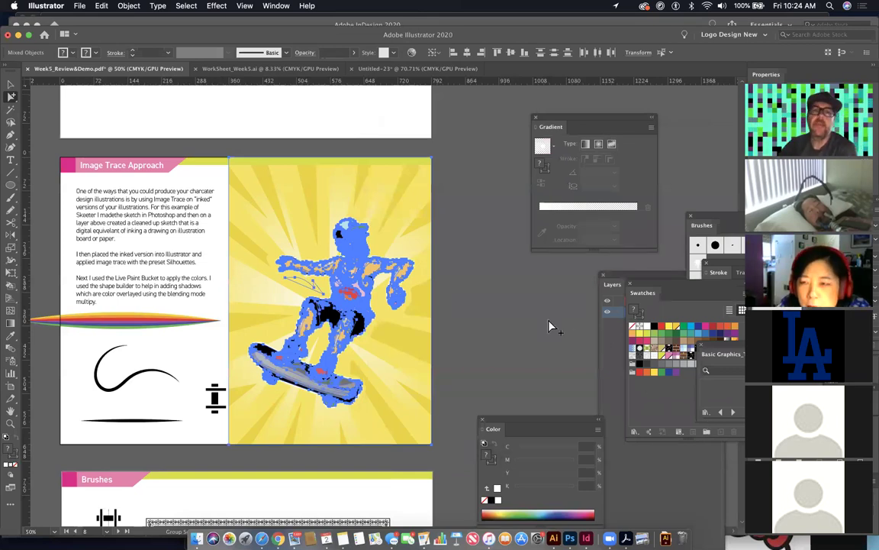
key(super+z)
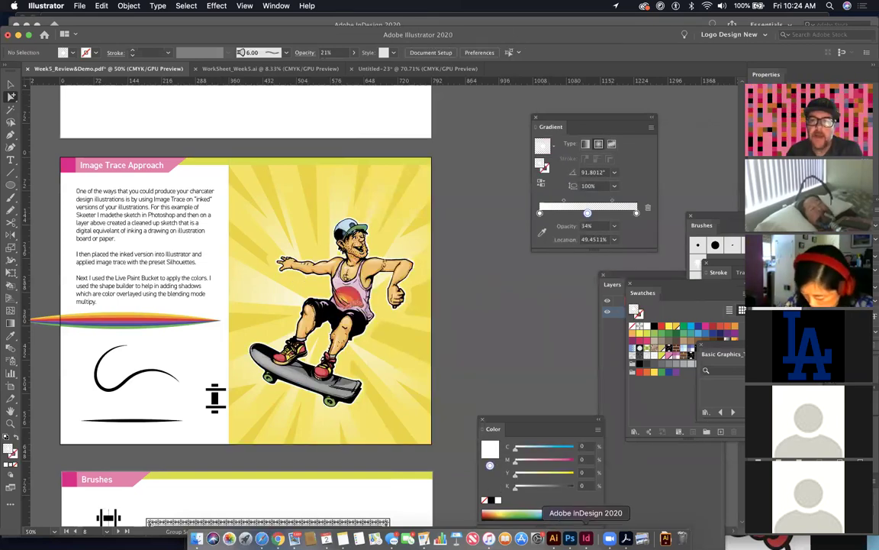
Step: Switch to InDesign to check the Week 5 page, and switch to Safari to bring up the ExerciseSheet_#4.ait file page
click(586, 538)
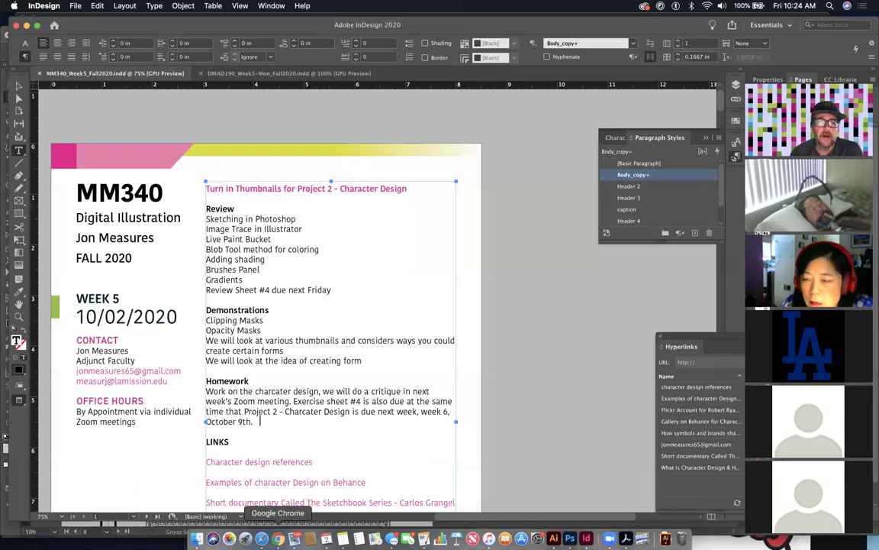
click(261, 538)
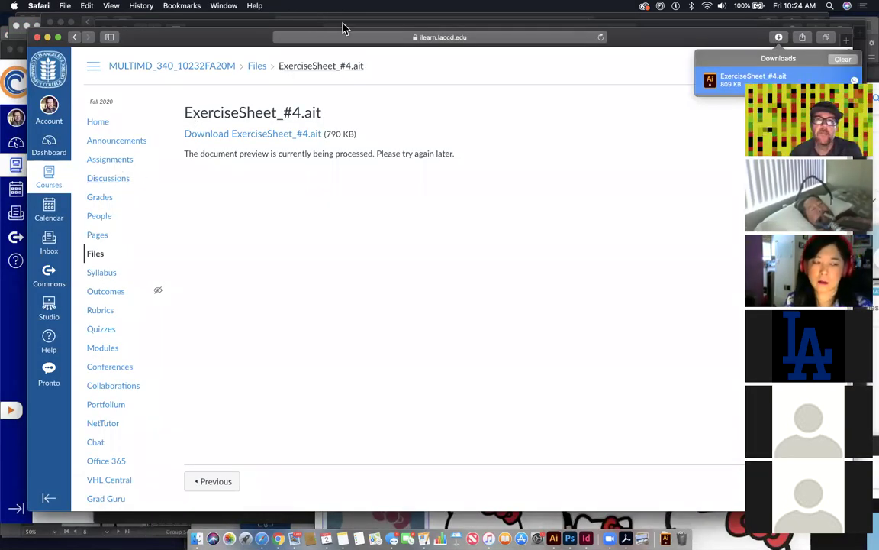
Step: Open the Project 2 - Character Design assignment from the course assignments and bring up the submitted character sketches PDF
drag(231, 41, 200, 24)
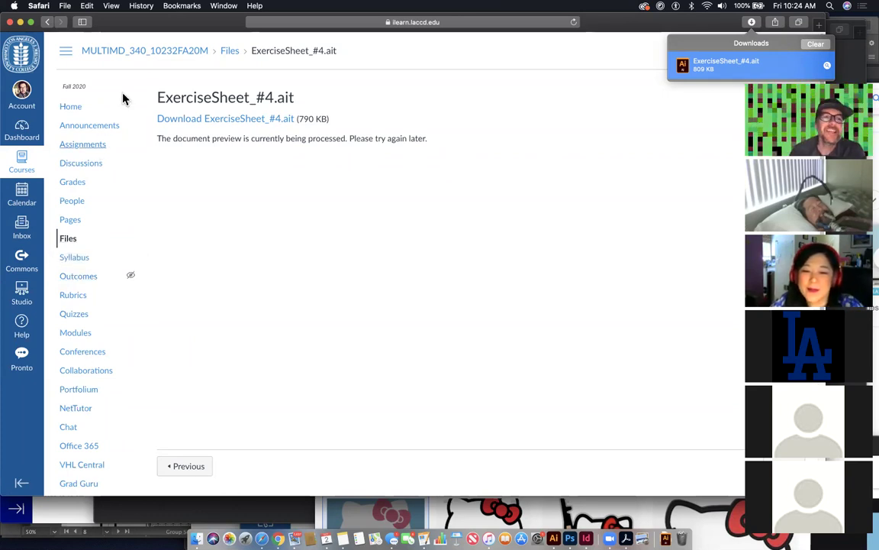
click(93, 144)
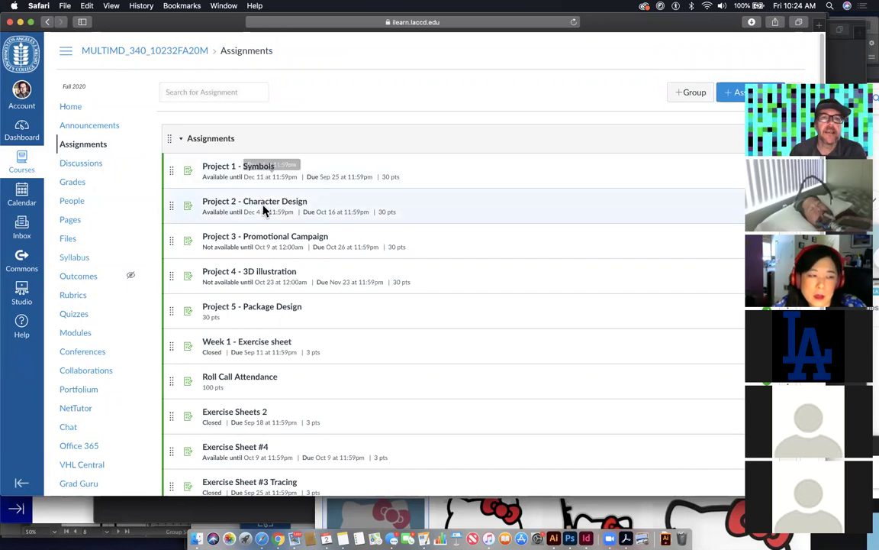
click(268, 203)
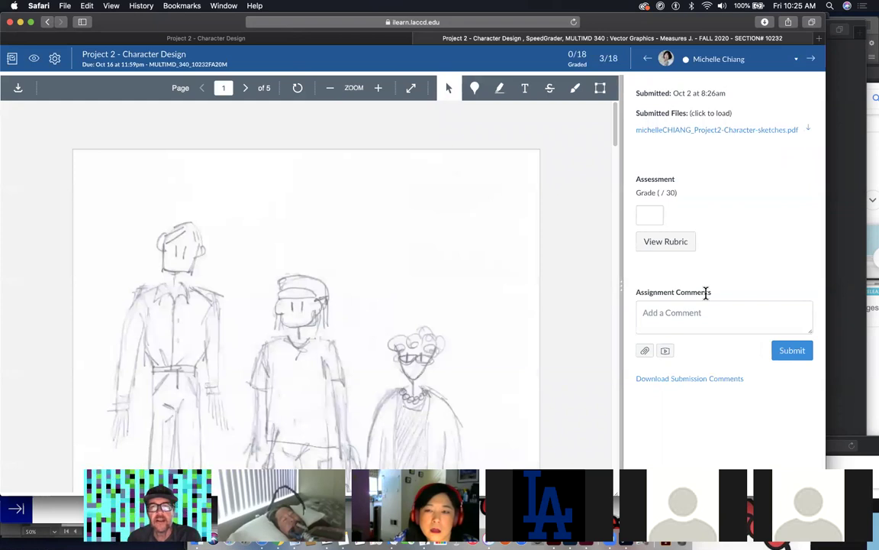
Step: Look through the submitted character sketches, from the lineup on page 1 to the Agnes, Skeeter and Bunny pages
scroll(457, 361, down, 20)
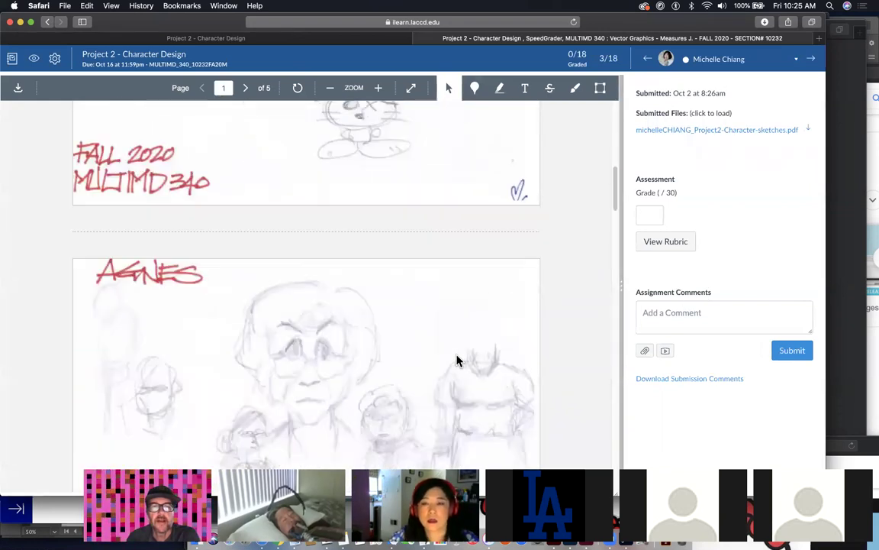
scroll(457, 361, down, 15)
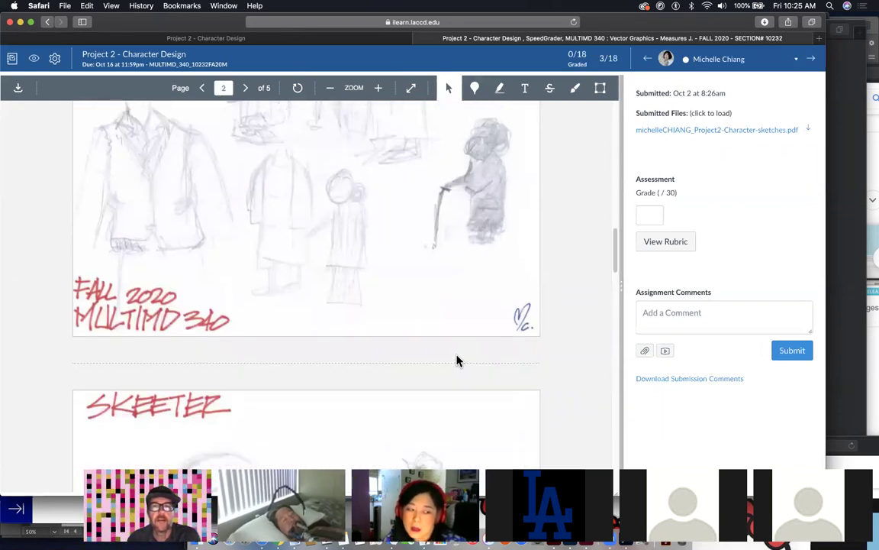
scroll(458, 360, up, 20)
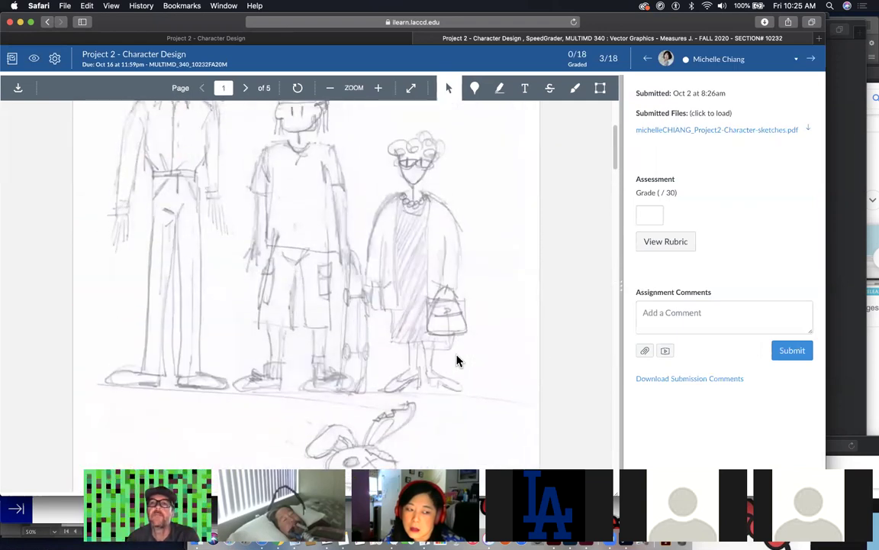
scroll(457, 361, down, 20)
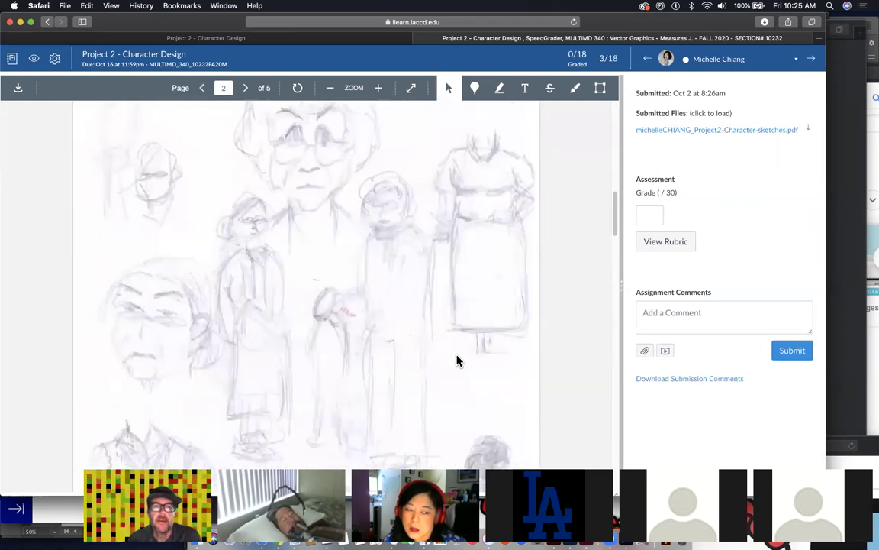
scroll(457, 360, down, 8)
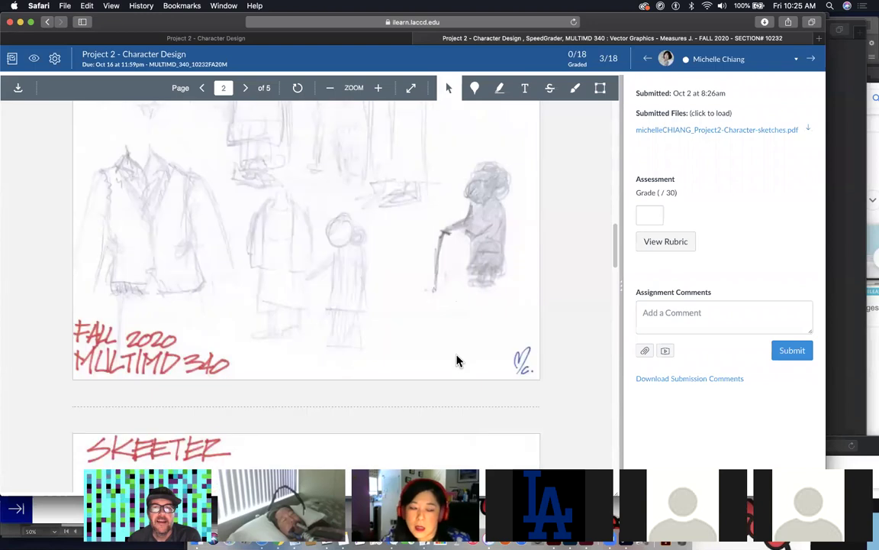
scroll(457, 360, down, 10)
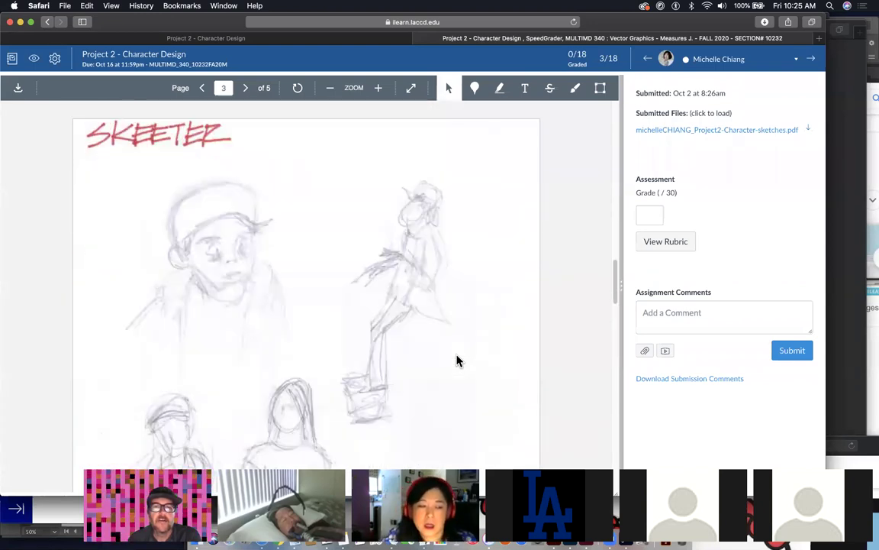
scroll(457, 360, down, 10)
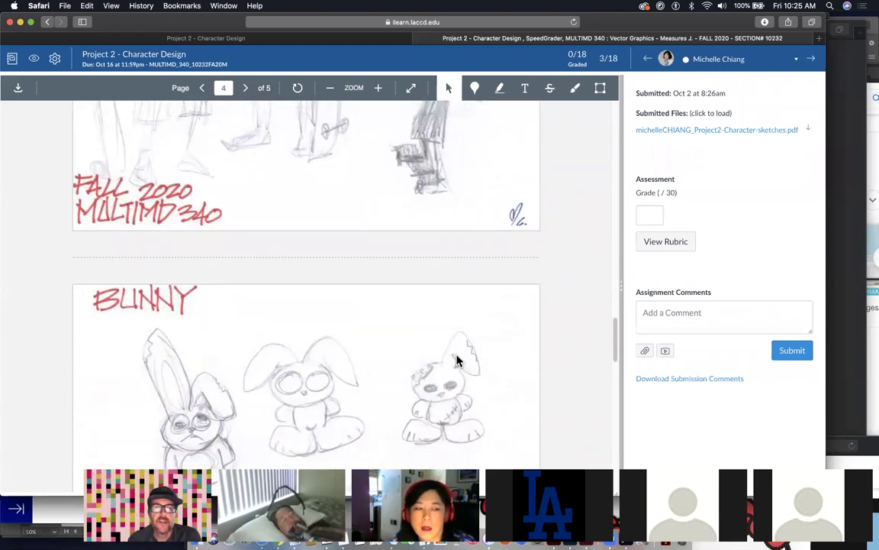
scroll(458, 360, down, 2)
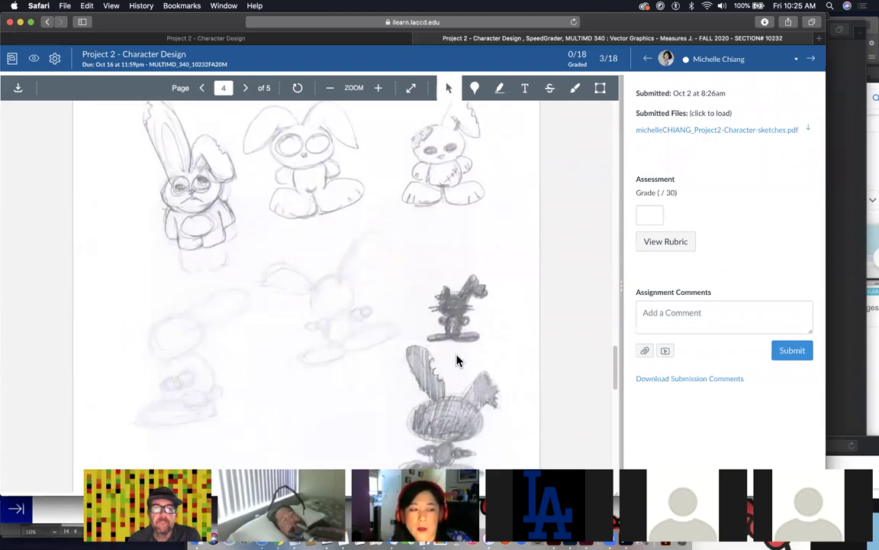
scroll(457, 360, up, 20)
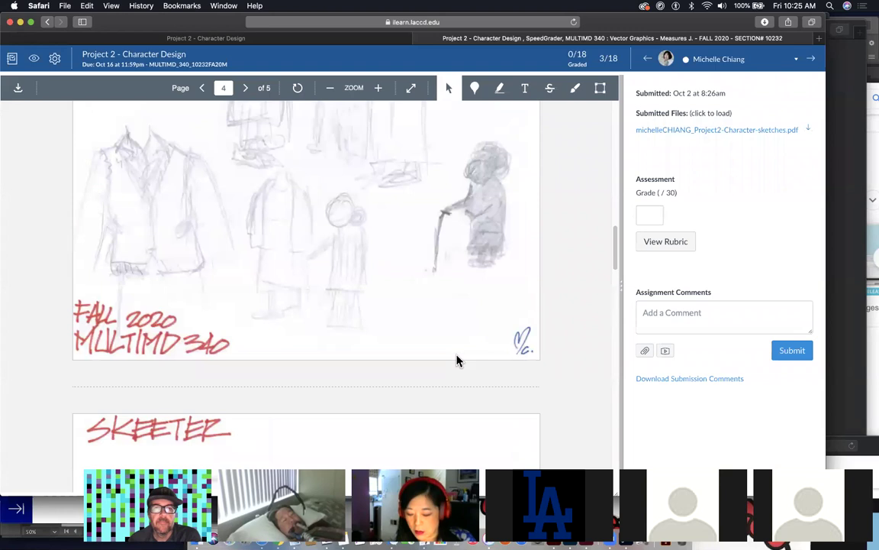
scroll(457, 361, down, 4)
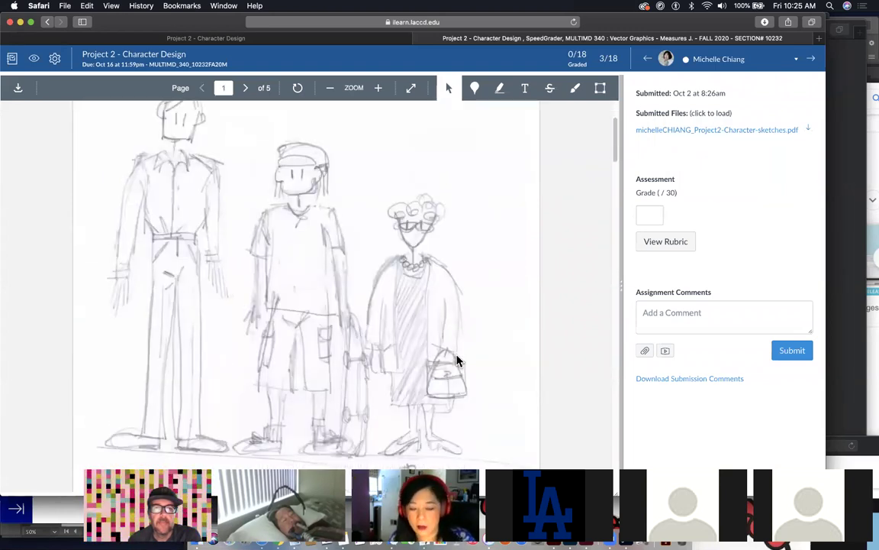
scroll(458, 360, up, 3)
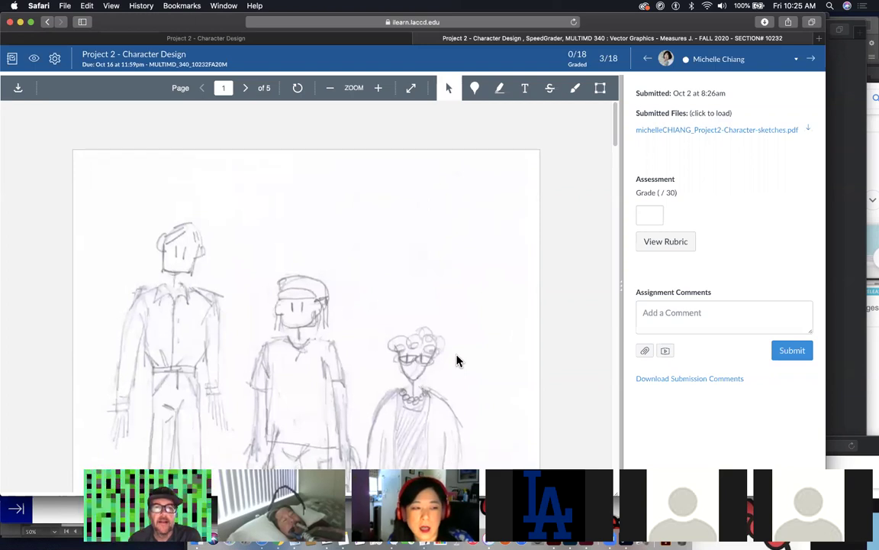
scroll(457, 361, down, 4)
scroll(457, 360, down, 8)
scroll(457, 360, up, 8)
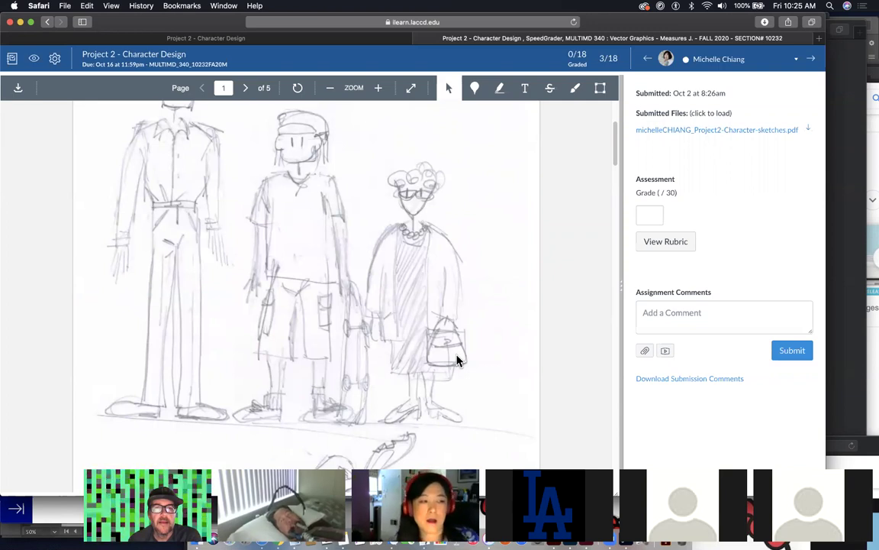
scroll(457, 360, up, 1)
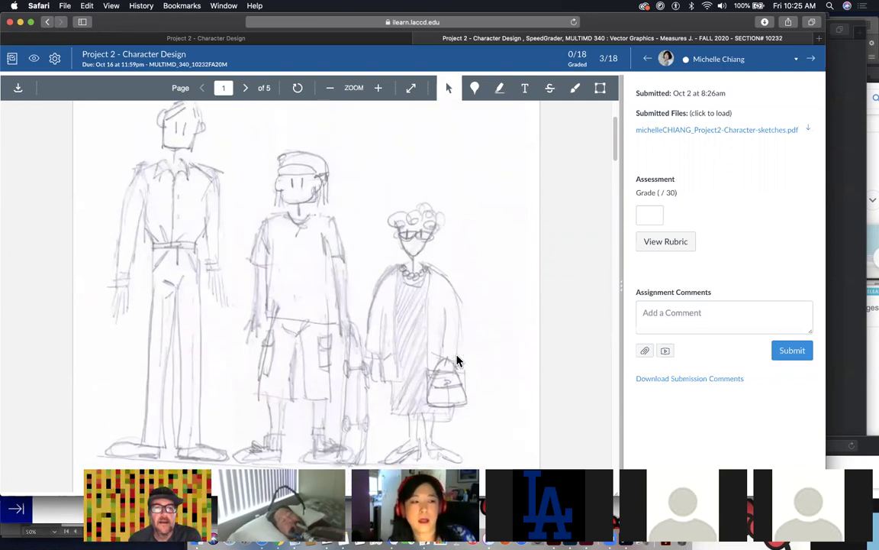
Step: Capture a screenshot of the bunny sketch below the character lineup on page 1 of the submission
scroll(458, 361, down, 3)
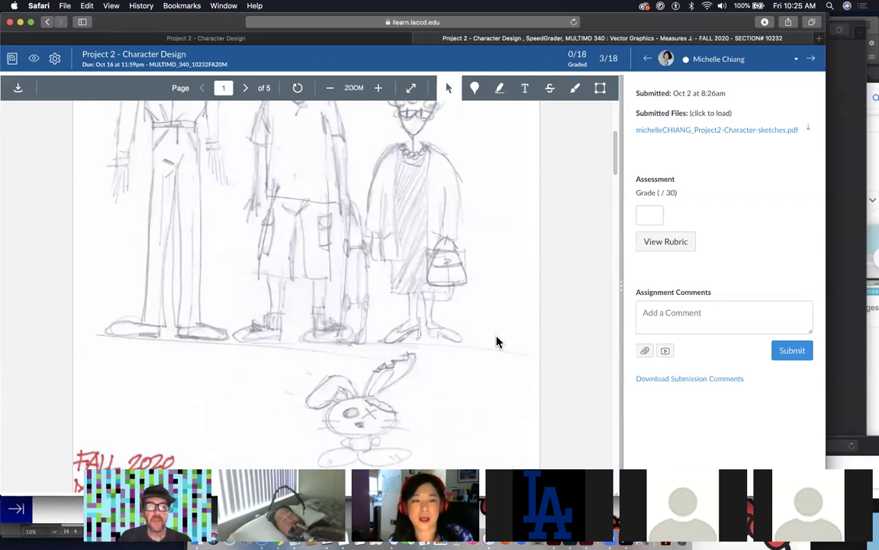
key(super+shift+4)
mouse_move(252, 313)
mouse_down()
mouse_move(409, 451)
mouse_move(409, 428)
mouse_up()
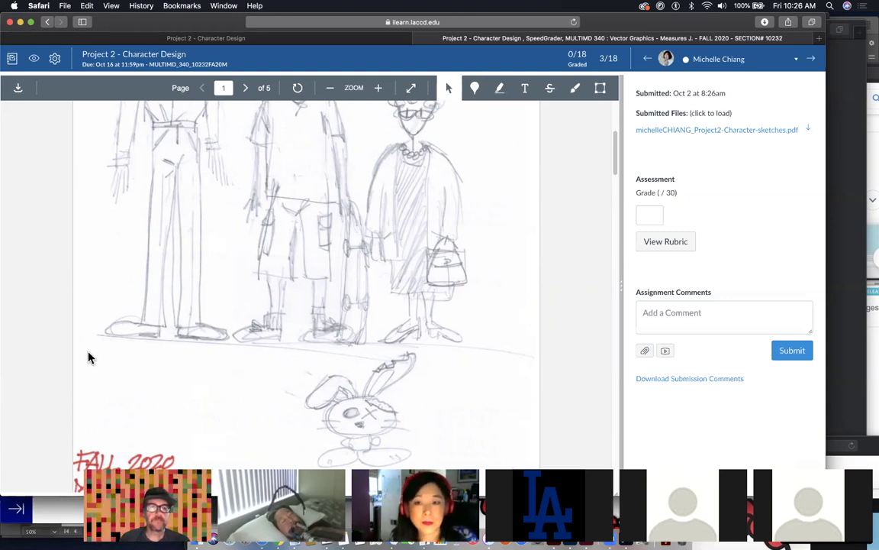
Step: Switch to Illustrator and create a new landscape Letter document, 792 x 612 pt, with 2 artboards
drag(85, 536, 53, 312)
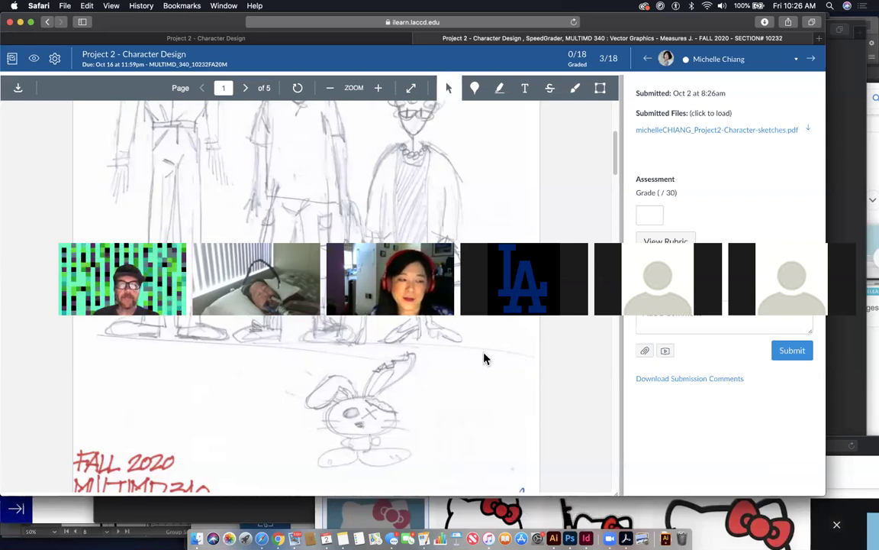
click(554, 538)
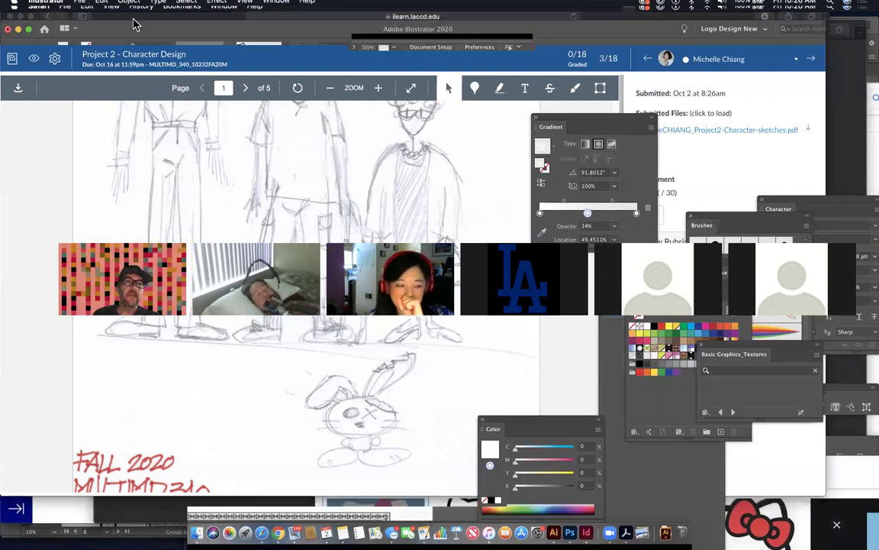
click(79, 6)
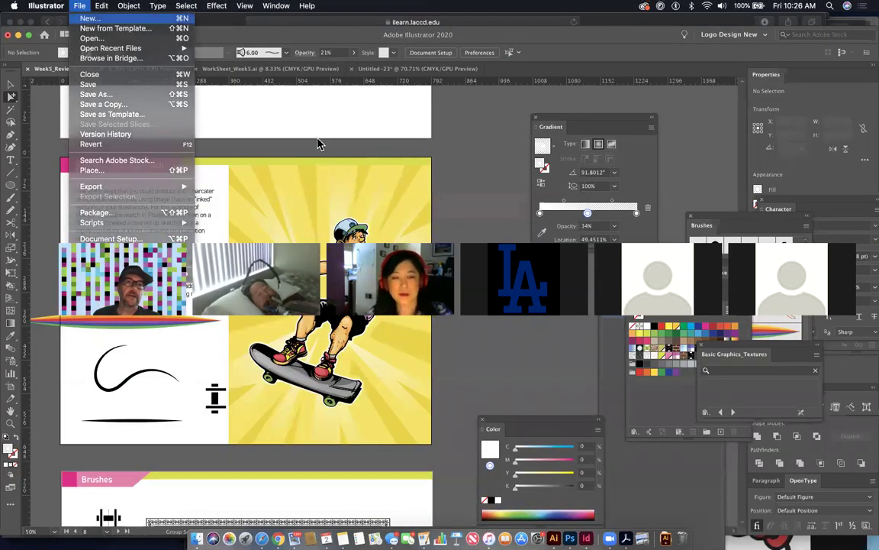
click(334, 165)
key(super+n)
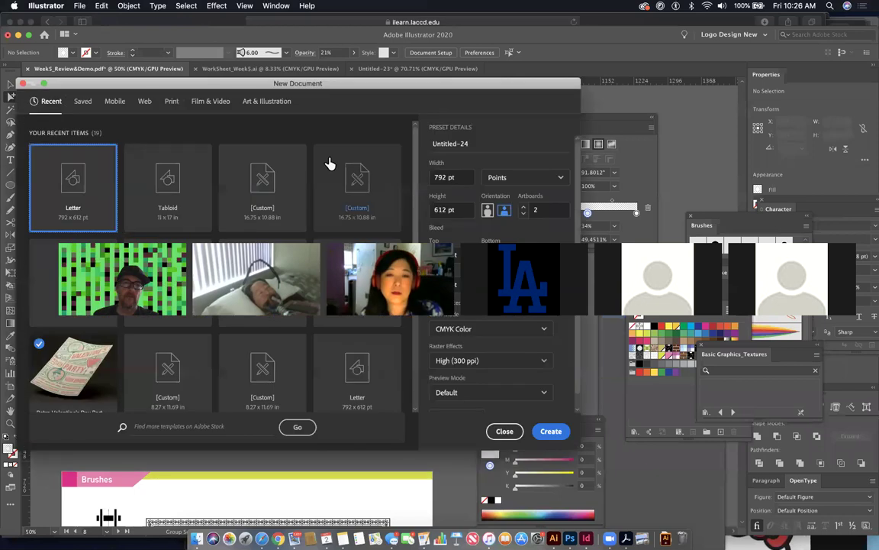
click(554, 436)
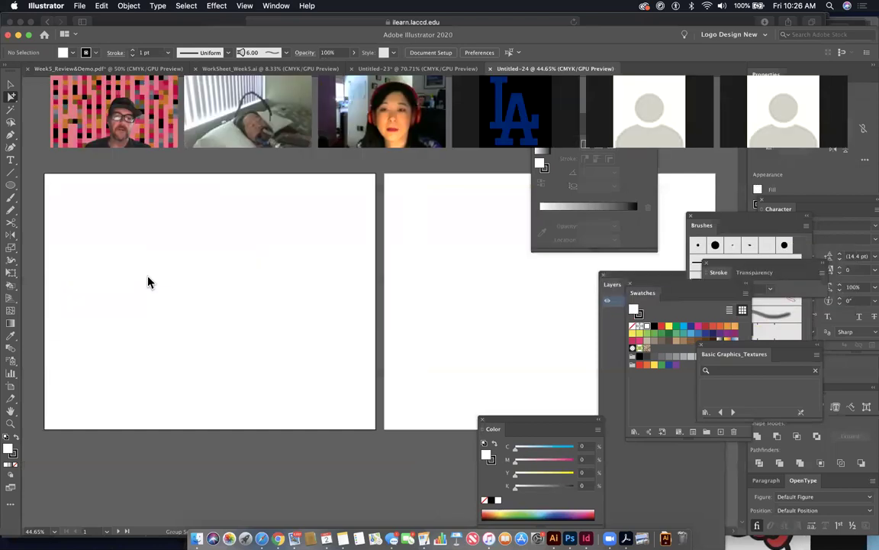
Step: Place the Desktop image Screen Shot 2020-10-02 at 10.25.59 AM on the first artboard, about 668 x 499 pt
click(79, 6)
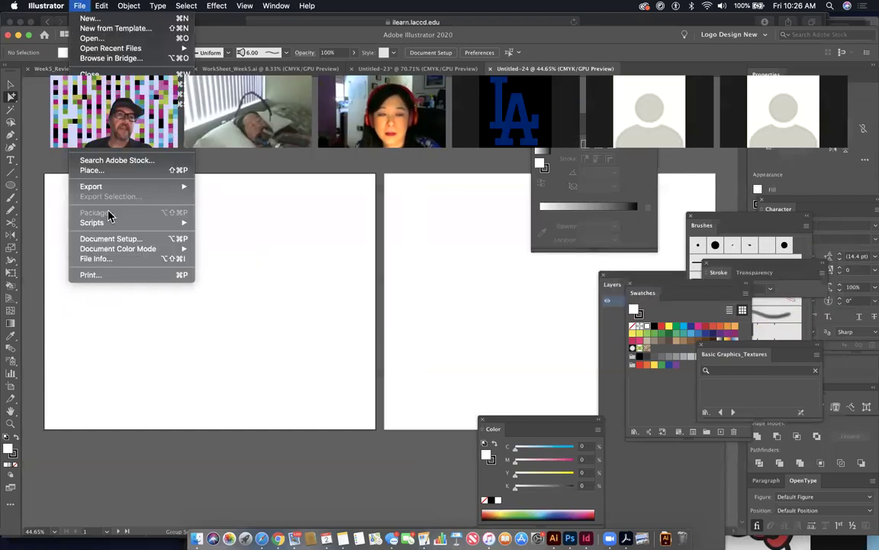
click(112, 172)
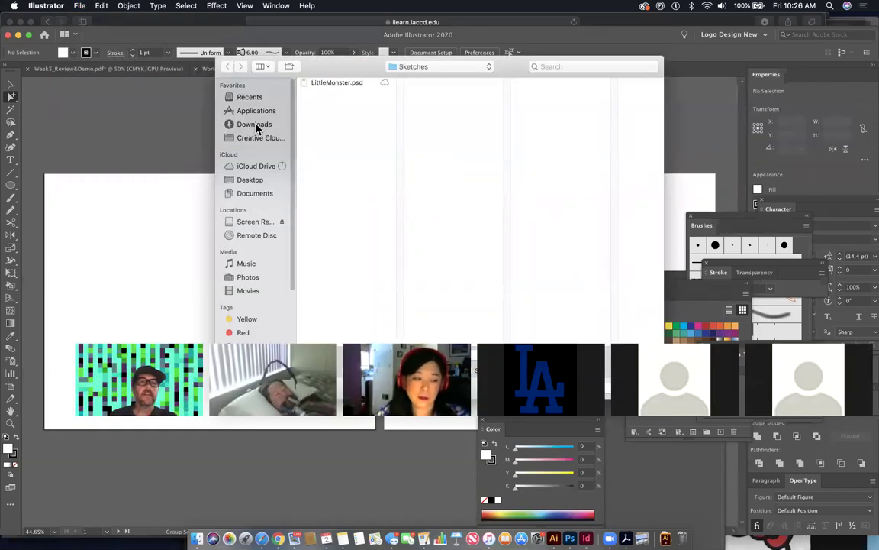
click(255, 183)
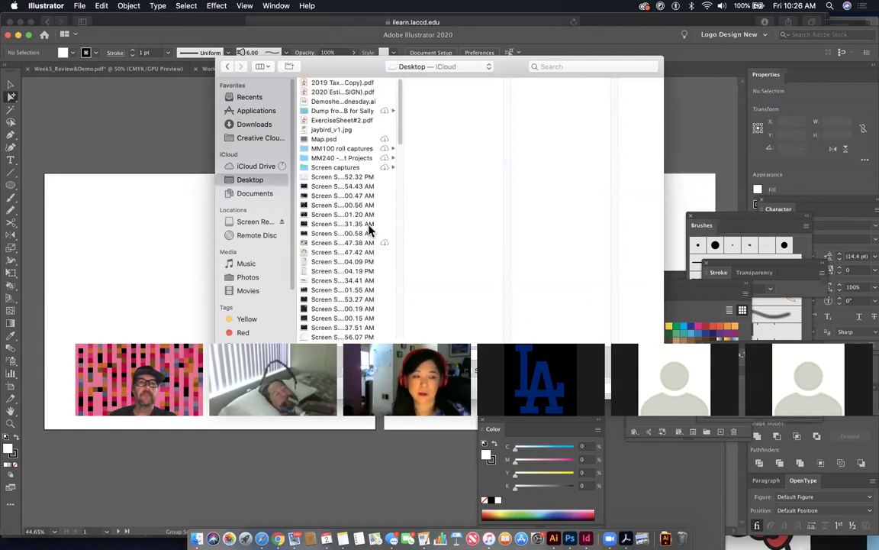
scroll(362, 274, down, 5)
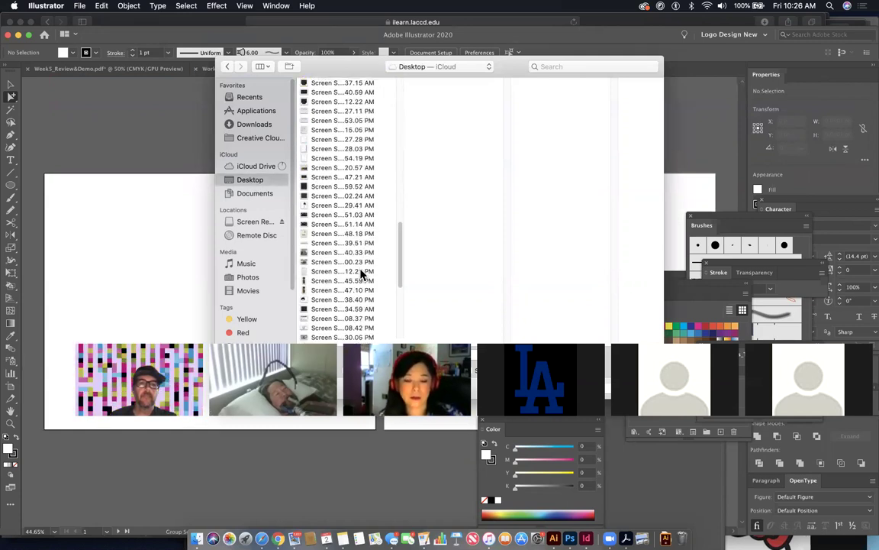
scroll(359, 302, down, 5)
click(347, 323)
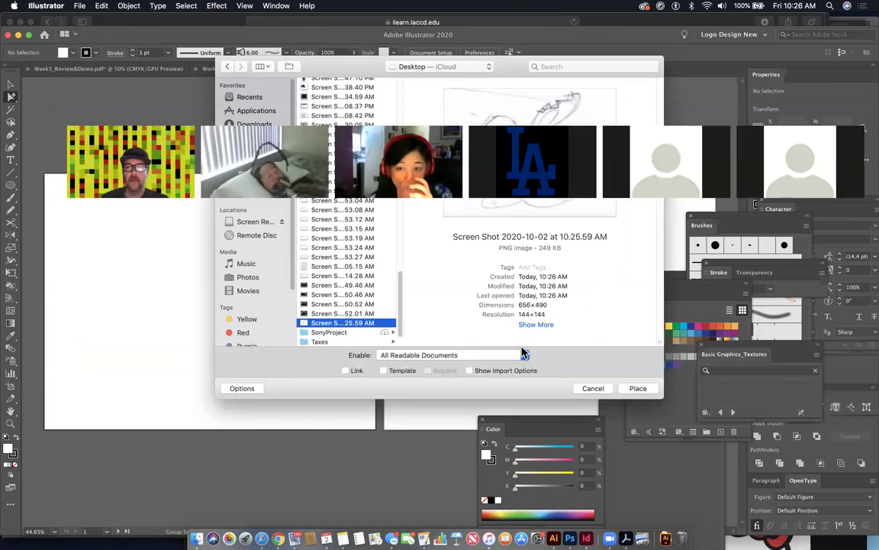
click(638, 389)
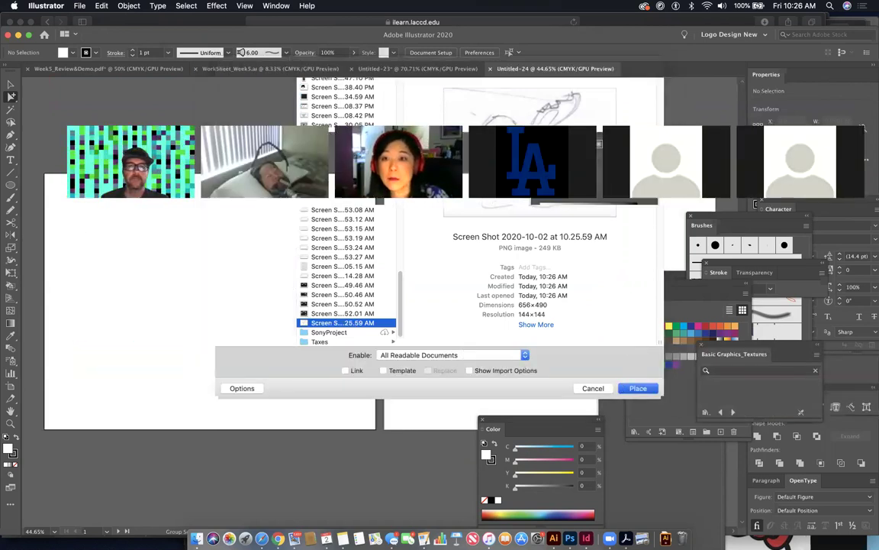
mouse_move(83, 212)
mouse_down()
mouse_move(328, 428)
mouse_move(363, 421)
mouse_up()
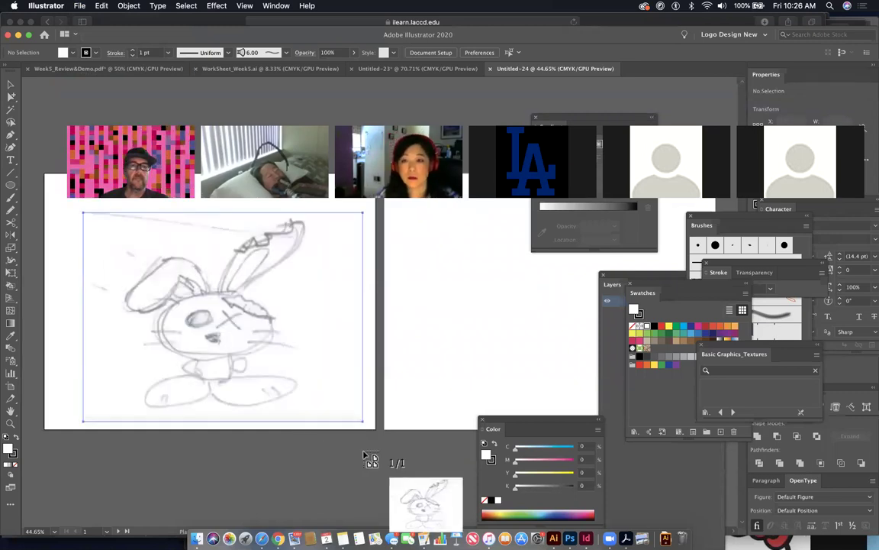
right_click(350, 391)
key(Escape)
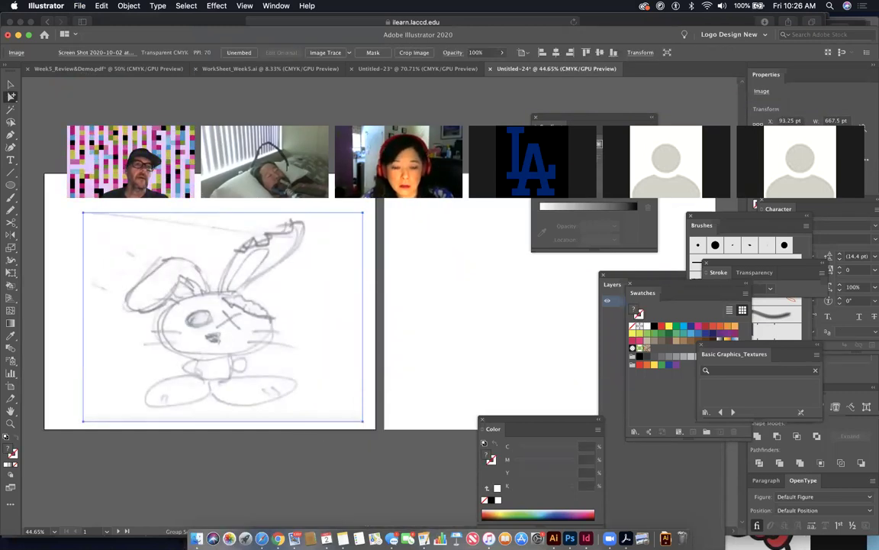
Step: Trace the bunny's drooping ear with the Pen tool as an open curved path about 205 x 138 pt, starting at the head
drag(63, 199, 63, 112)
mouse_move(155, 290)
mouse_down()
mouse_move(311, 364)
mouse_move(310, 334)
mouse_up()
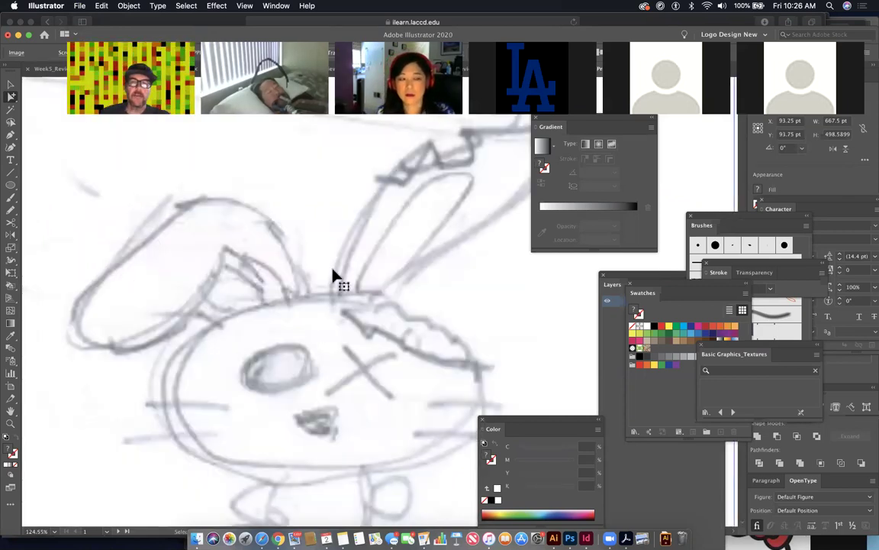
key(super+minus)
key(super+minus)
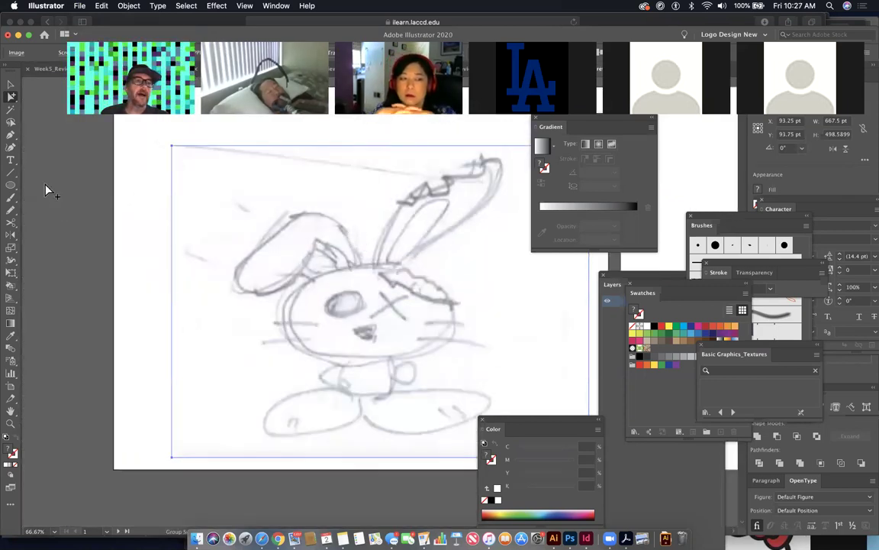
click(11, 136)
click(360, 268)
drag(358, 267, 247, 217)
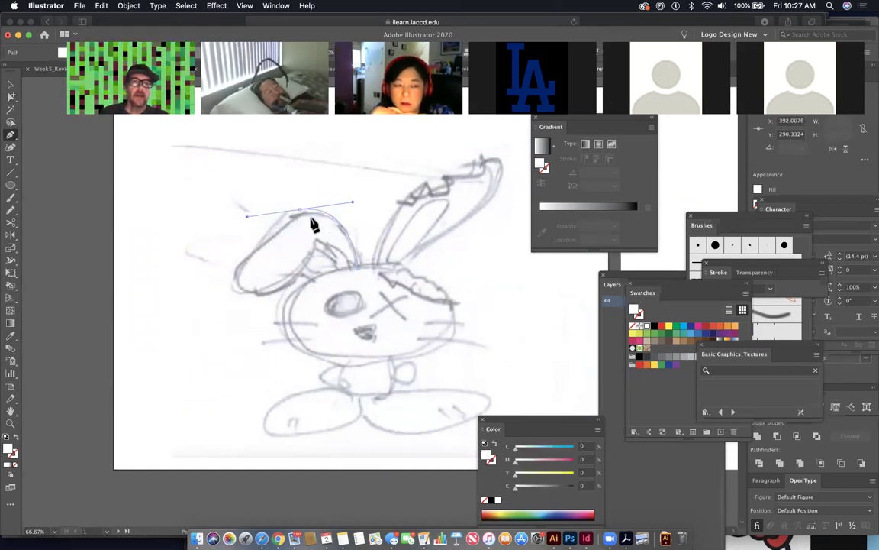
drag(240, 274, 254, 254)
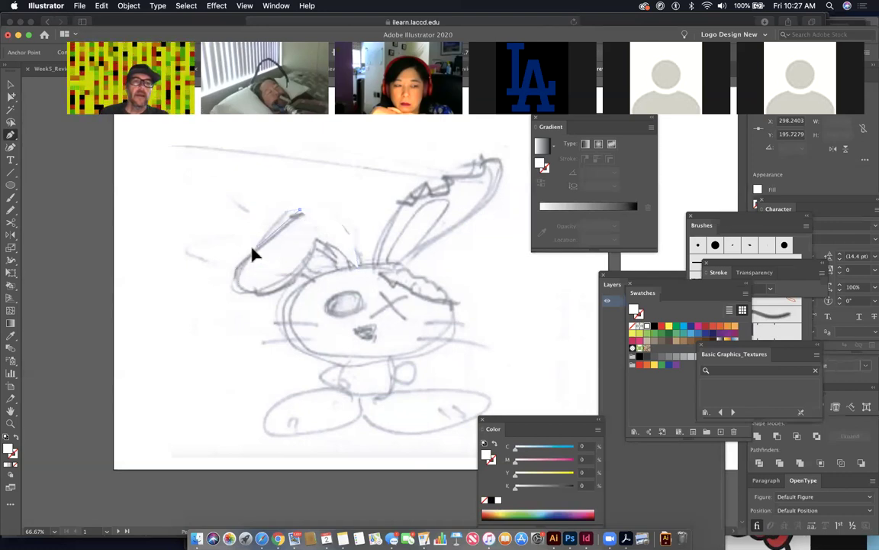
drag(240, 291, 269, 308)
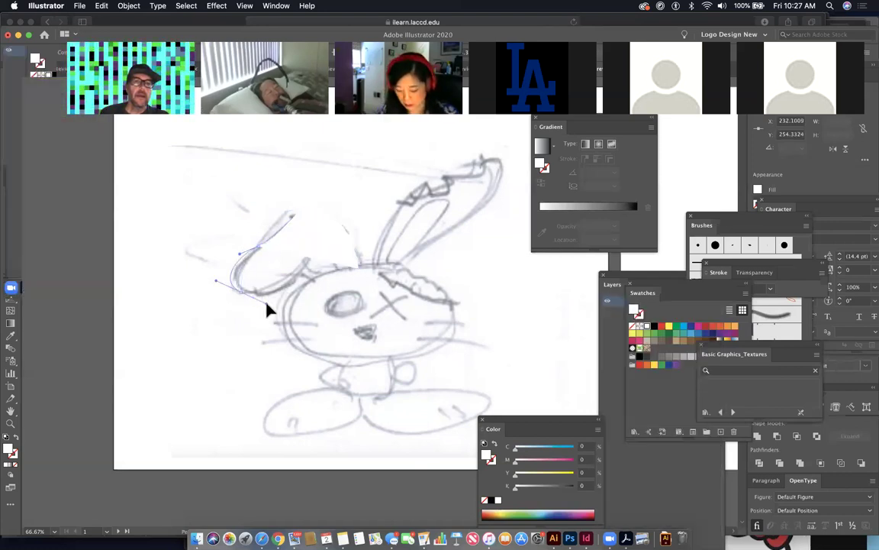
mouse_move(309, 275)
mouse_down()
mouse_move(327, 251)
mouse_move(314, 265)
mouse_up()
key(super+shift+w)
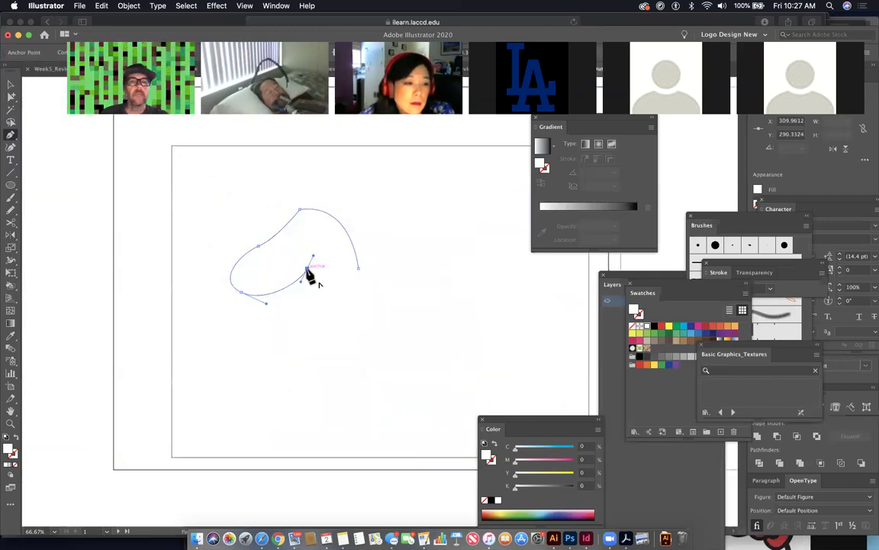
key(super+shift+w)
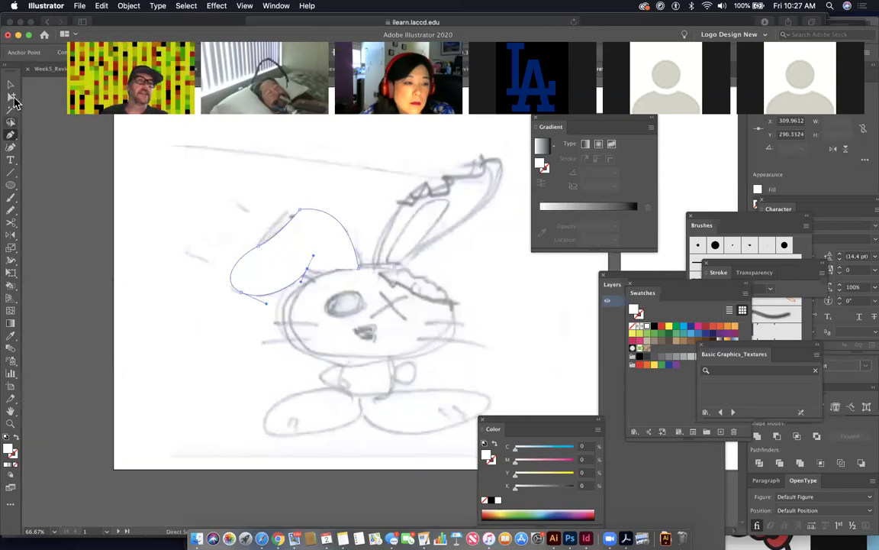
Step: Move the placed sketch image onto a new Layer 2 and arrange that layer below Layer 1
click(11, 97)
click(491, 391)
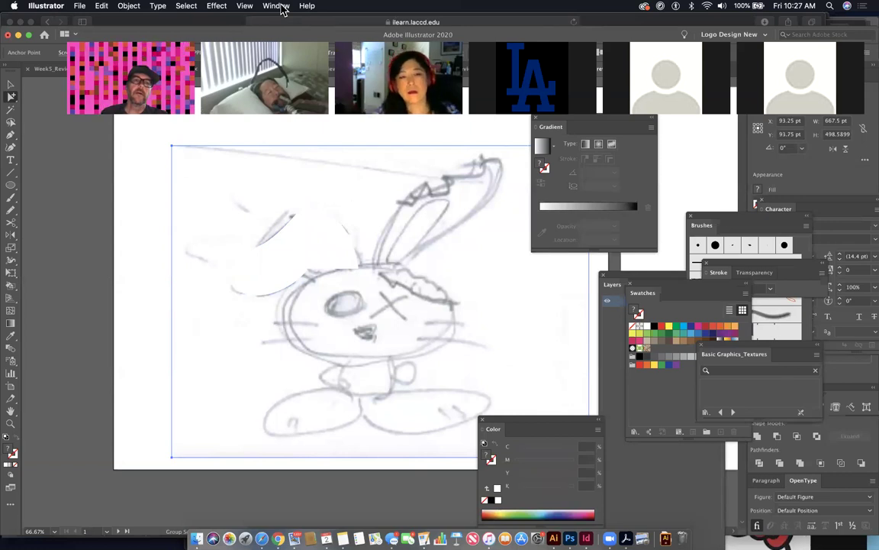
click(278, 6)
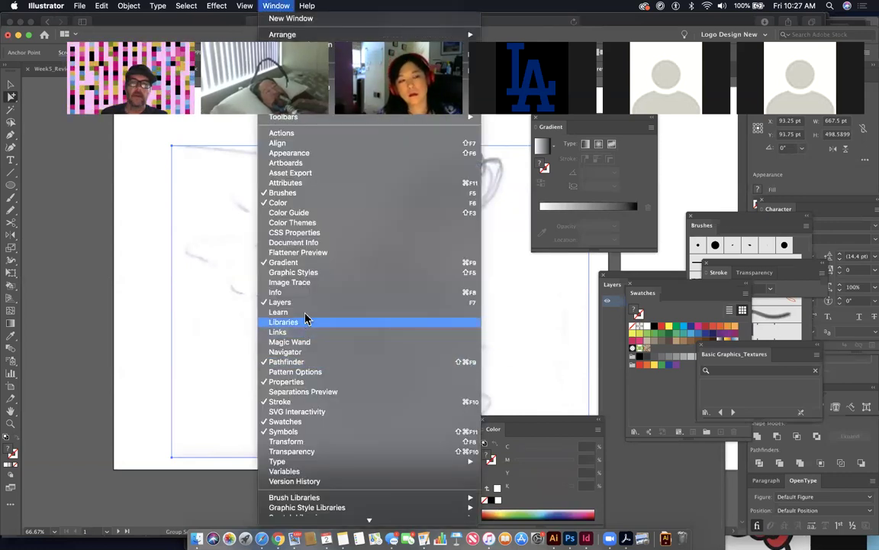
click(637, 311)
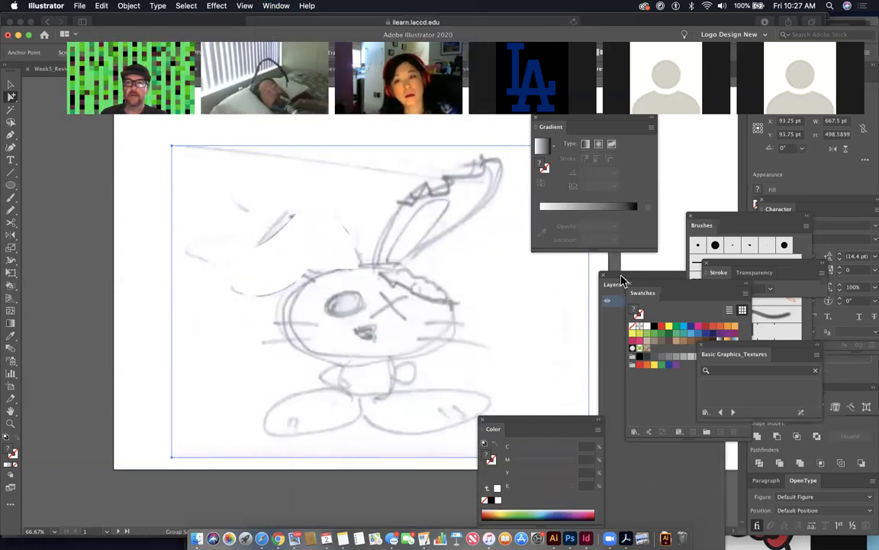
drag(622, 281, 501, 271)
drag(563, 265, 395, 125)
click(432, 165)
drag(432, 157, 374, 168)
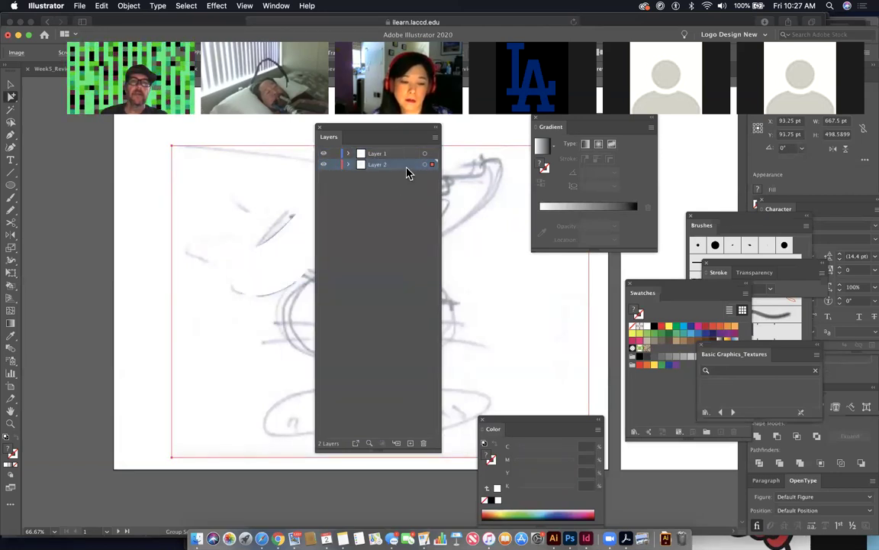
Step: Turn Layer 2 into a template layer with its images dimmed to 50%
double_click(406, 167)
click(384, 267)
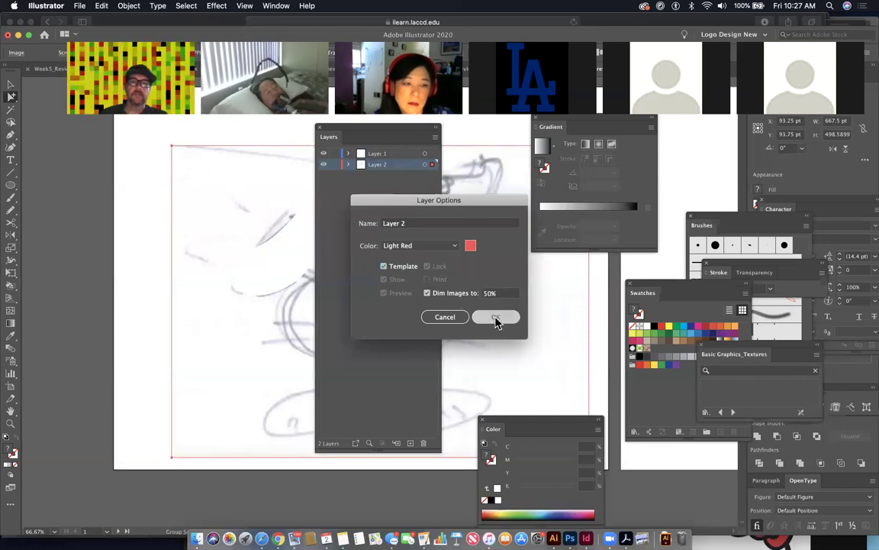
click(495, 316)
drag(349, 130, 511, 235)
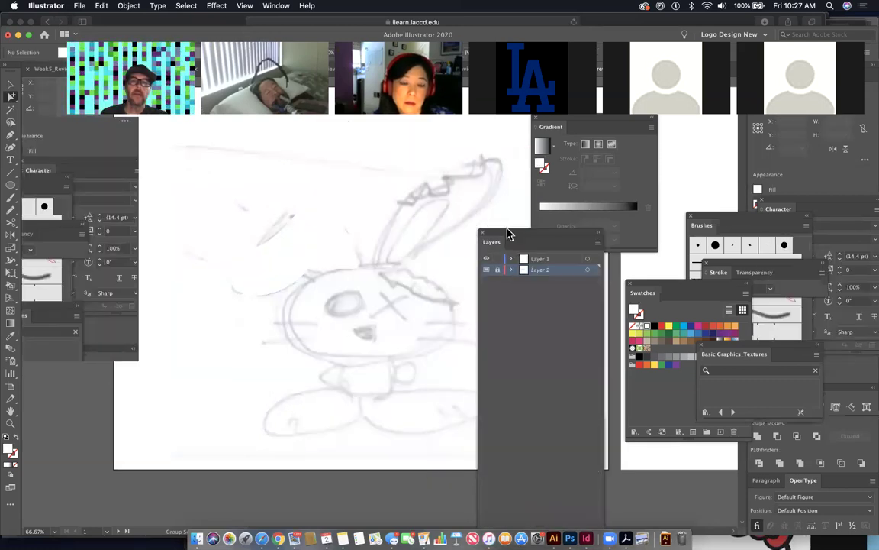
Step: Give the drooping ear path a black fill and no stroke
click(296, 267)
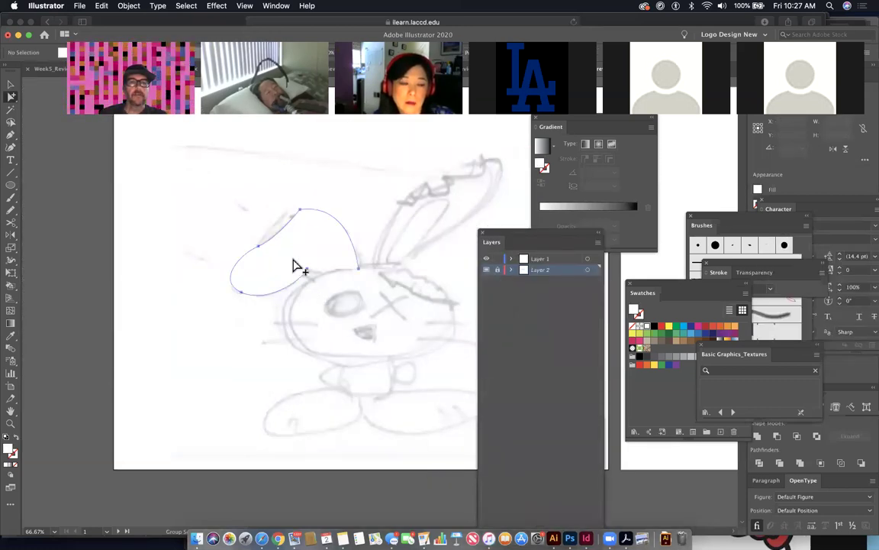
click(6, 438)
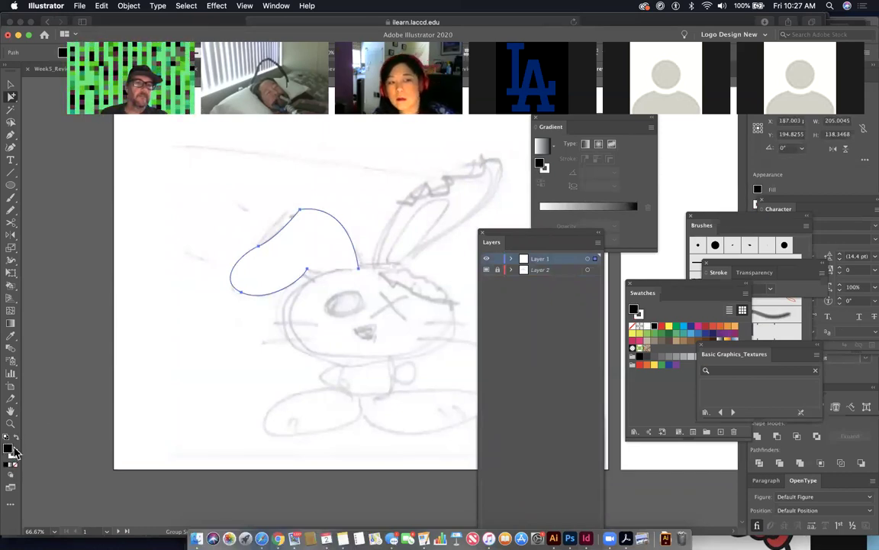
click(16, 437)
click(7, 464)
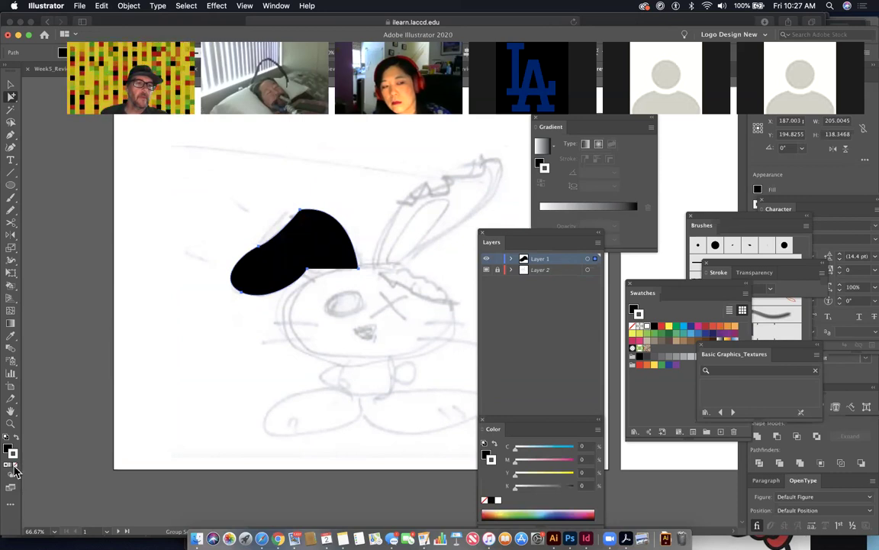
click(16, 465)
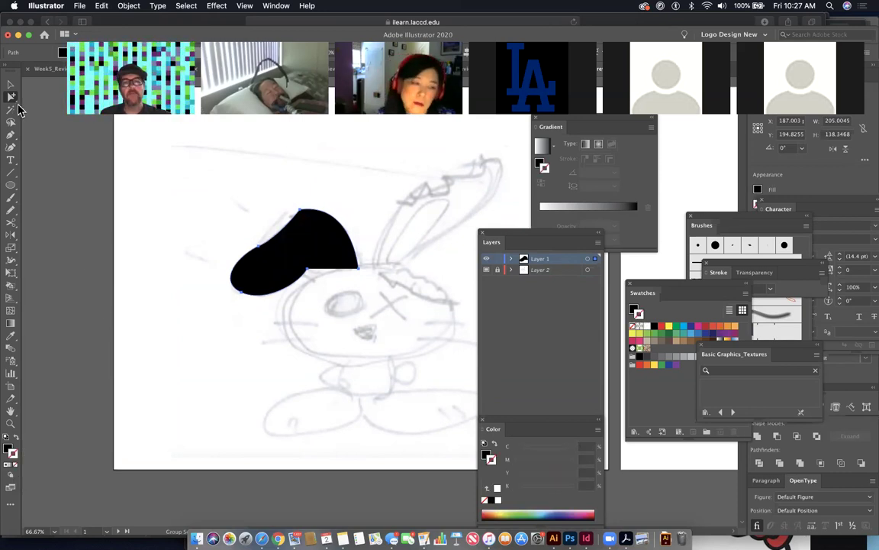
Step: Close the drooping ear path in outline view, adding a corner below the inner fold and a curved segment across the head
key(shift+x)
drag(226, 197, 364, 300)
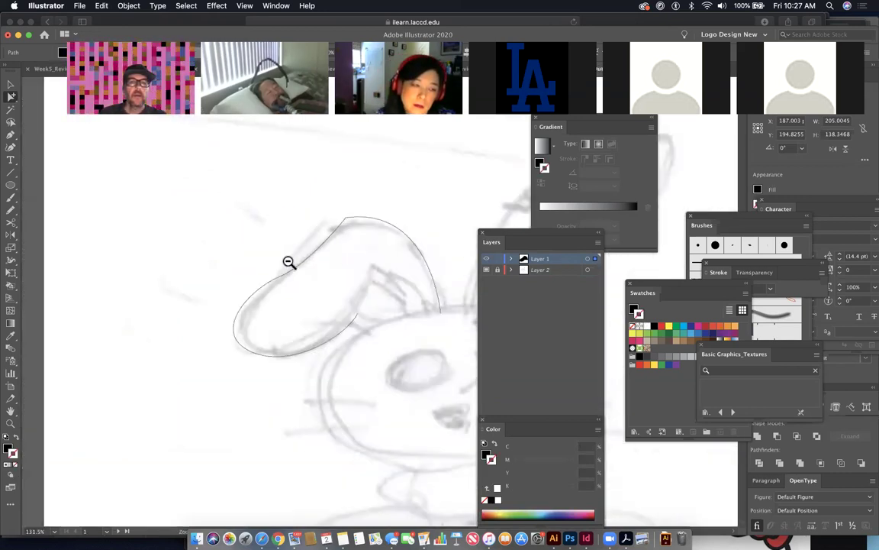
drag(289, 261, 279, 257)
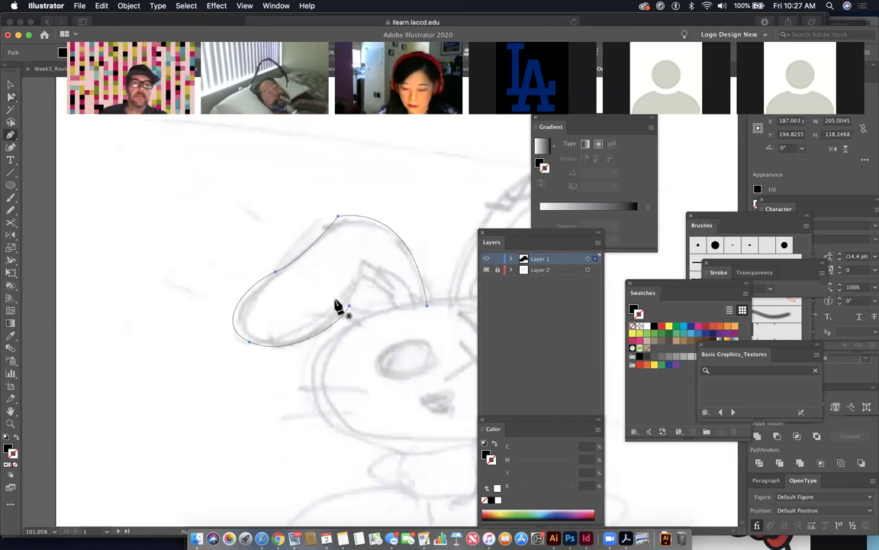
drag(350, 308, 360, 321)
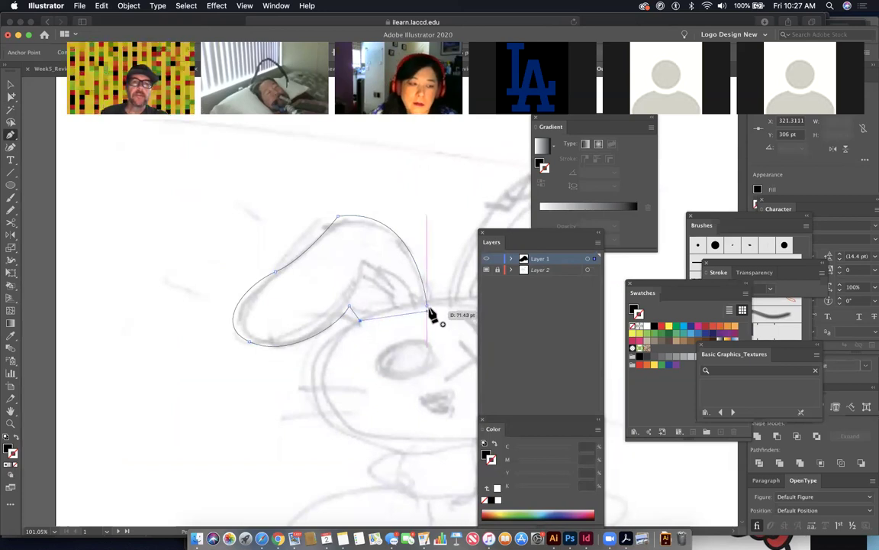
drag(428, 307, 432, 272)
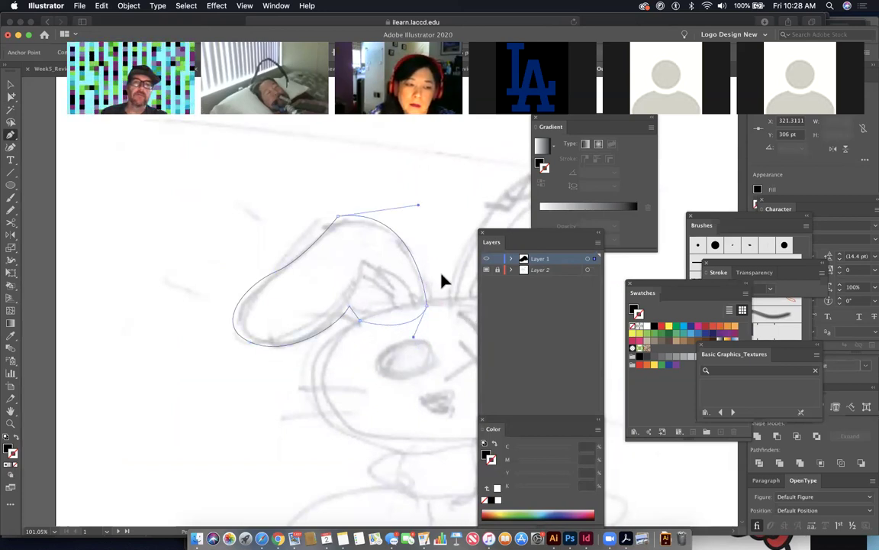
super+click(409, 265)
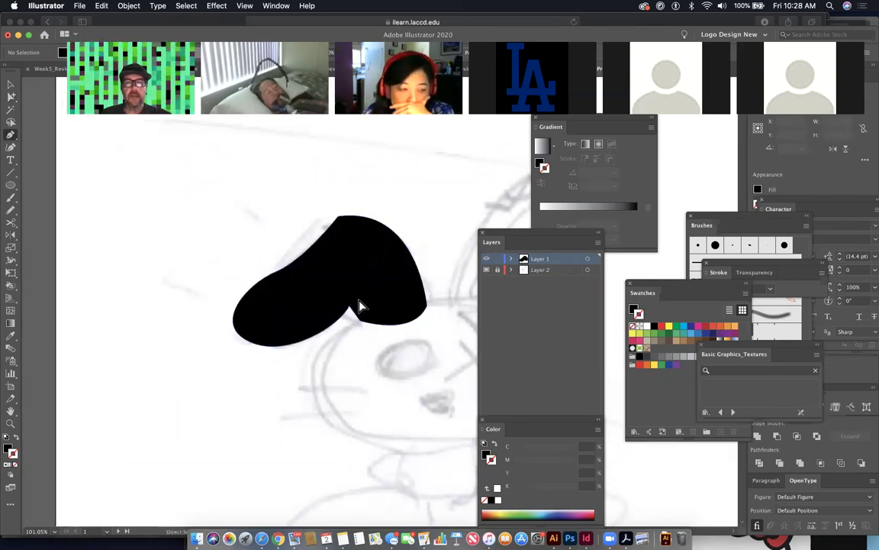
Step: Draw the ear's inner fold as a closed shape about 56 x 96 pt, overlapping the head, with white fill and black stroke
key(super+z)
drag(365, 294, 404, 333)
drag(353, 354, 358, 358)
drag(348, 307, 381, 314)
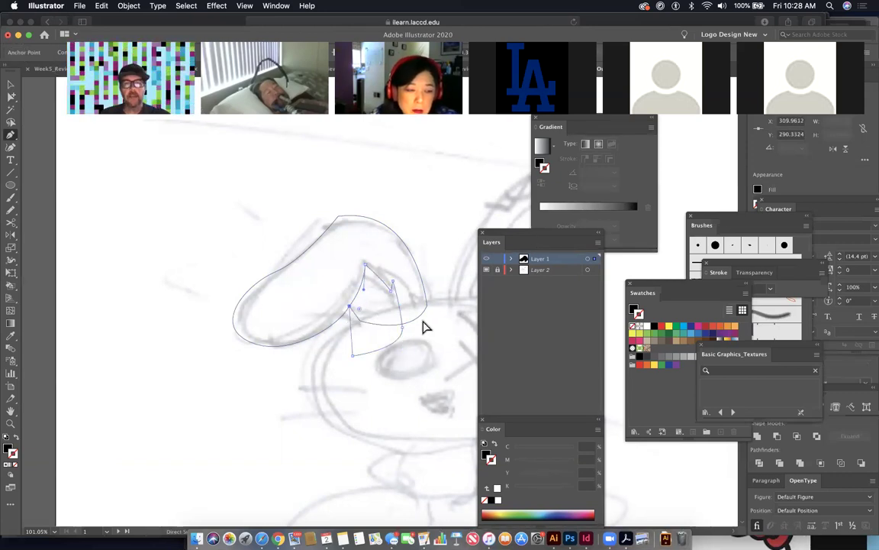
key(super+y)
super+click(378, 316)
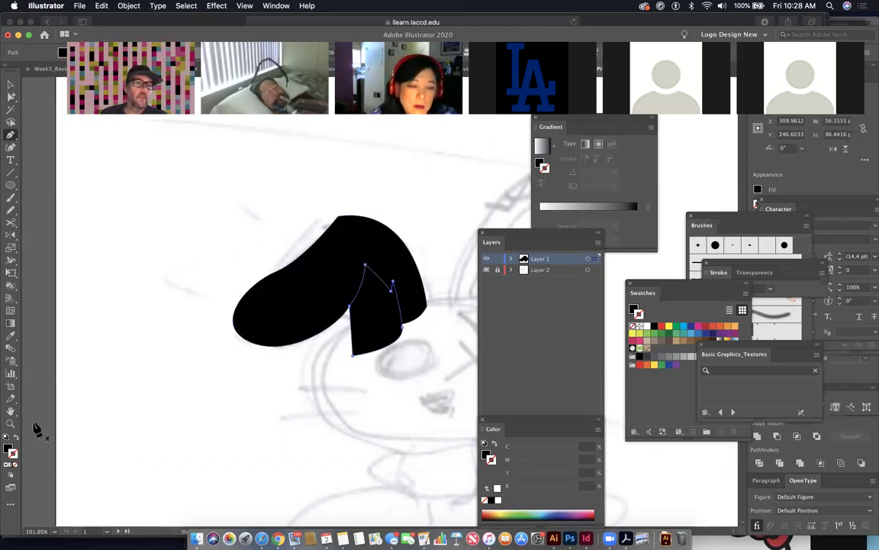
click(6, 458)
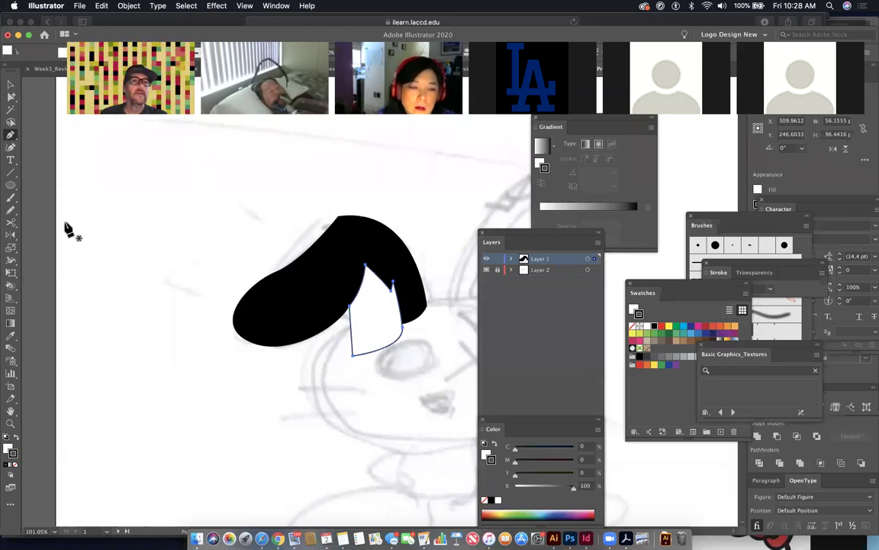
Step: Remove the part of the inner fold shape that extends below the drooping ear using the Shape Builder tool
click(11, 96)
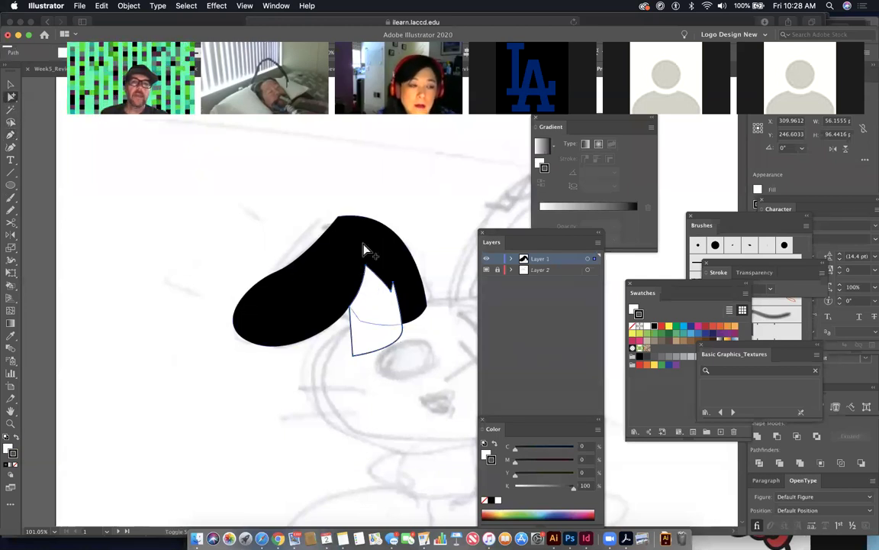
click(363, 252)
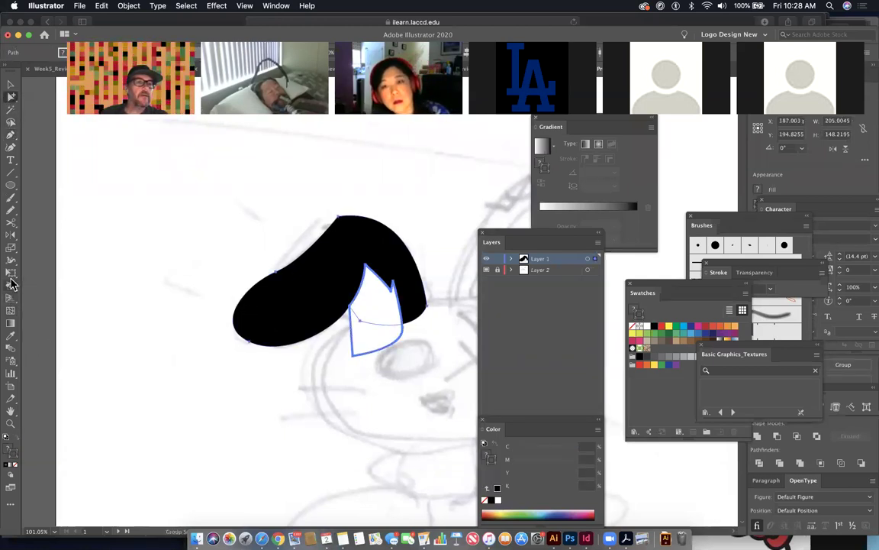
click(11, 288)
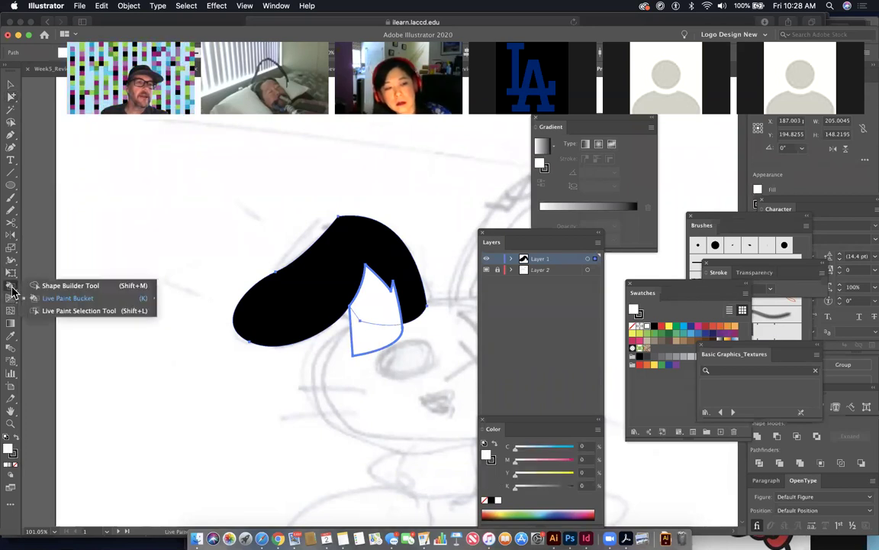
click(71, 286)
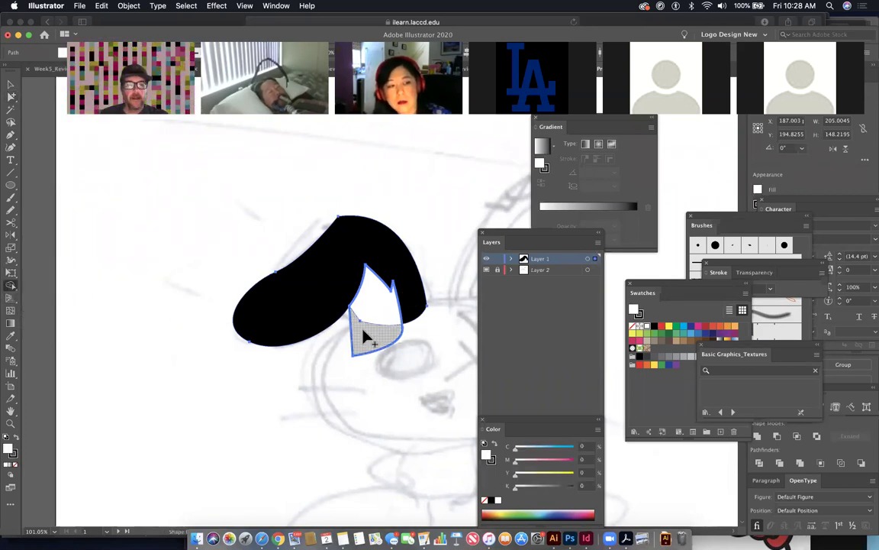
alt+click(364, 333)
key(super+shift+a)
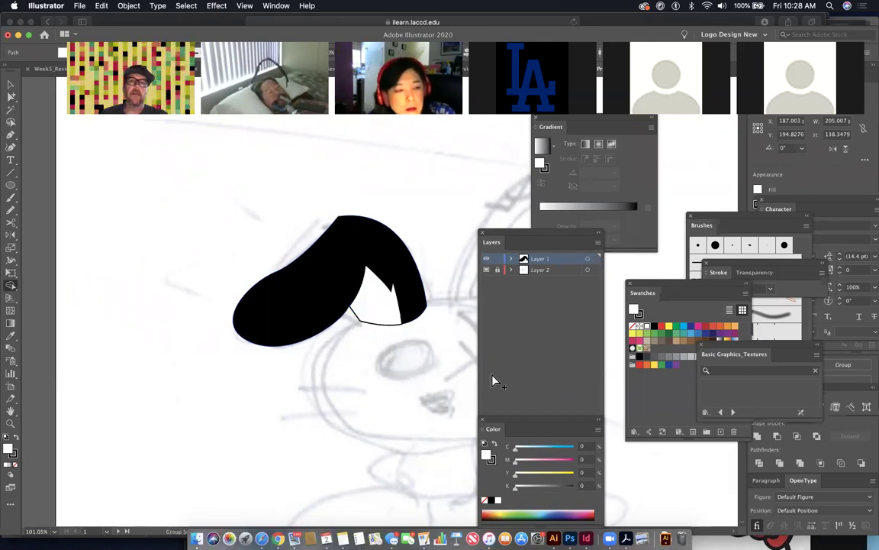
Step: Draw a closed, curved ear-like shape about 77 x 142 pt with the Pen tool in the empty area left of the black ear
drag(423, 211, 324, 217)
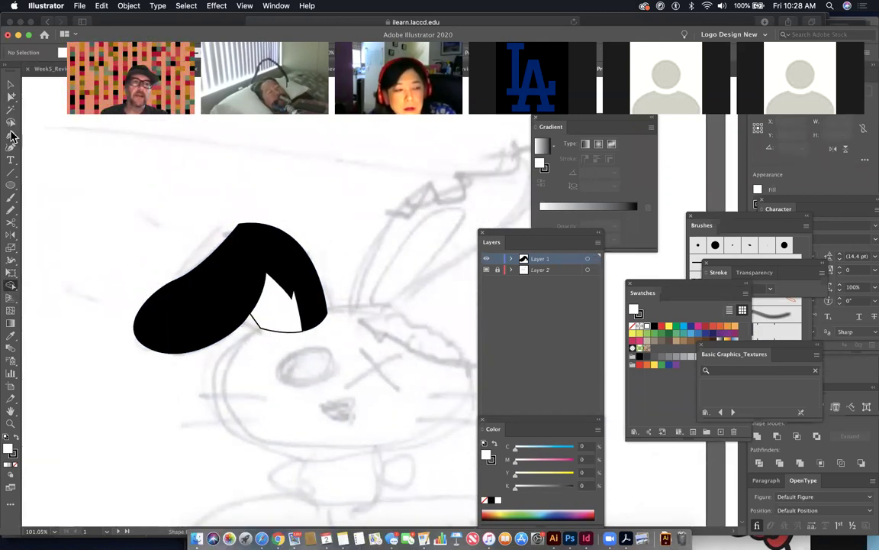
drag(188, 196, 412, 235)
drag(319, 327, 273, 199)
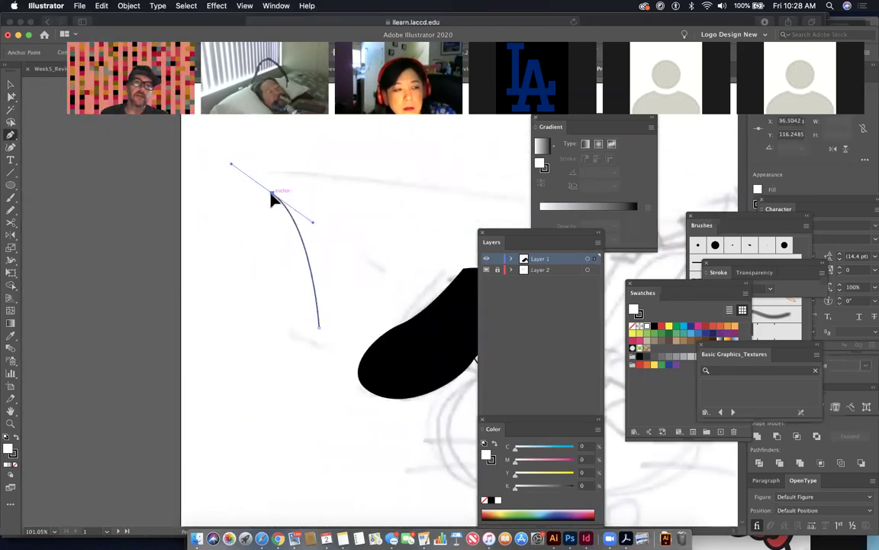
click(246, 223)
drag(287, 329, 287, 372)
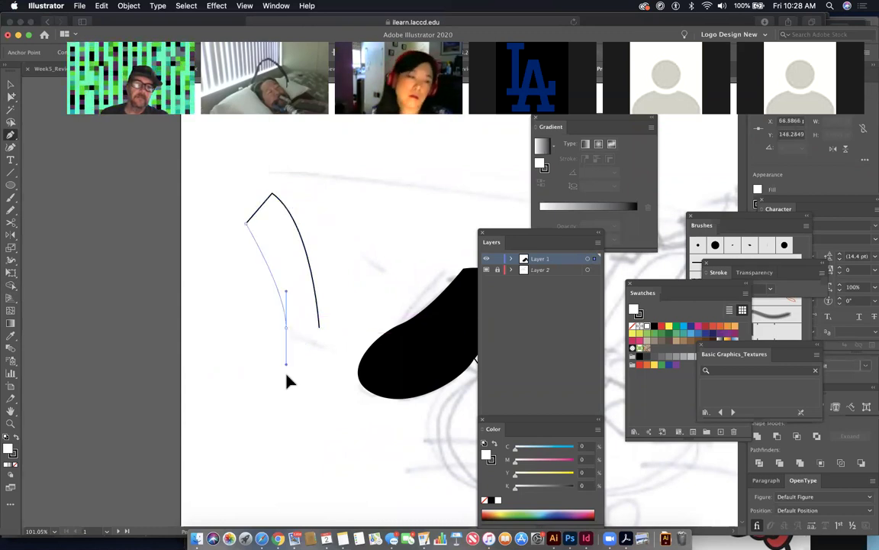
click(286, 328)
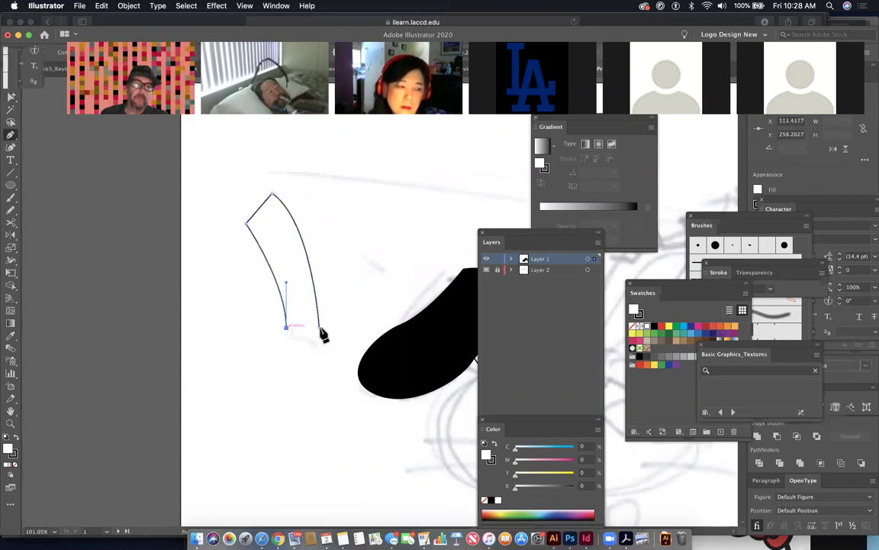
click(319, 327)
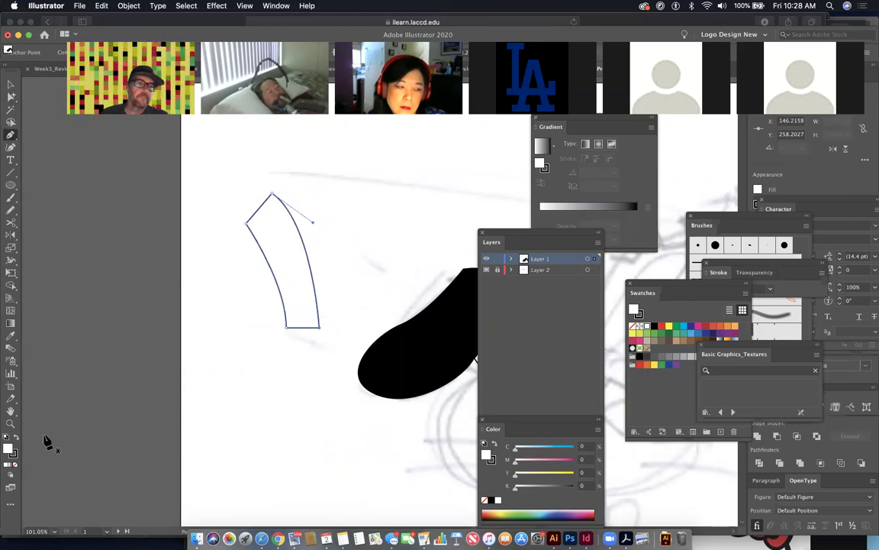
Step: Fill the ear stem black without a stroke and draw a curved drooping flap over its upper end, about 123 x 143 pt overall
key(shift+x)
click(15, 465)
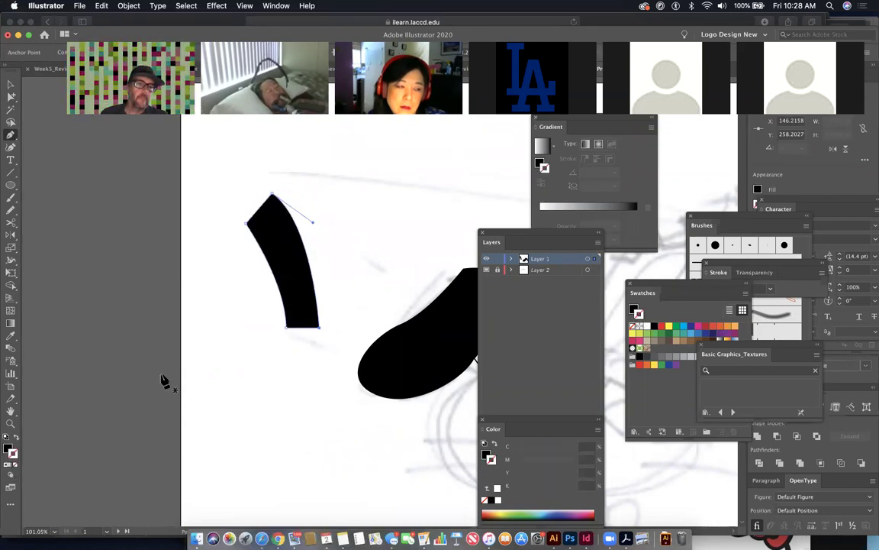
super+click(172, 355)
click(268, 197)
drag(235, 210, 216, 241)
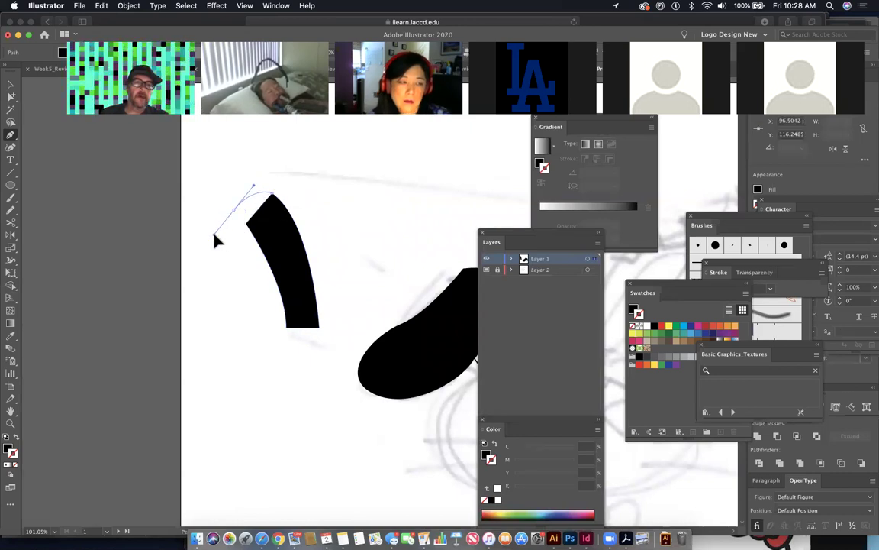
drag(209, 288, 234, 287)
click(270, 221)
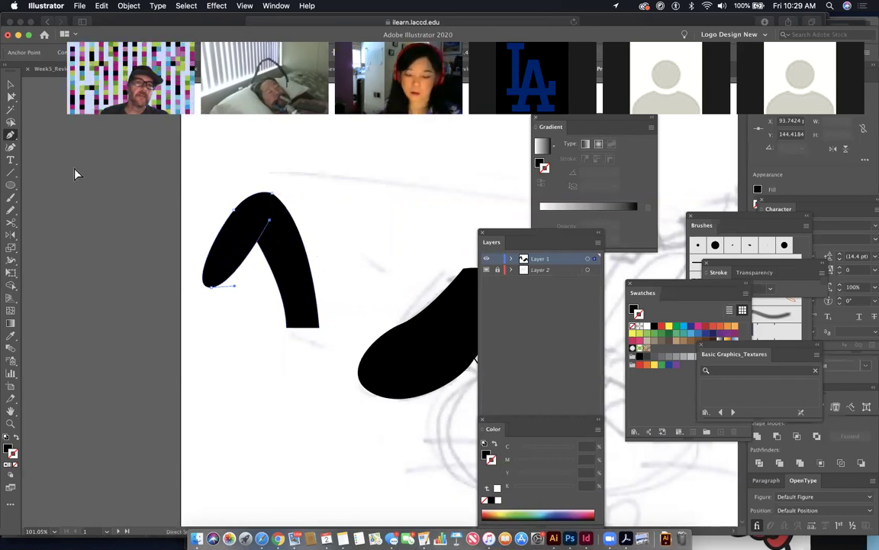
Step: Reset both practice ear shapes to the default white fill and black stroke
click(17, 95)
click(232, 229)
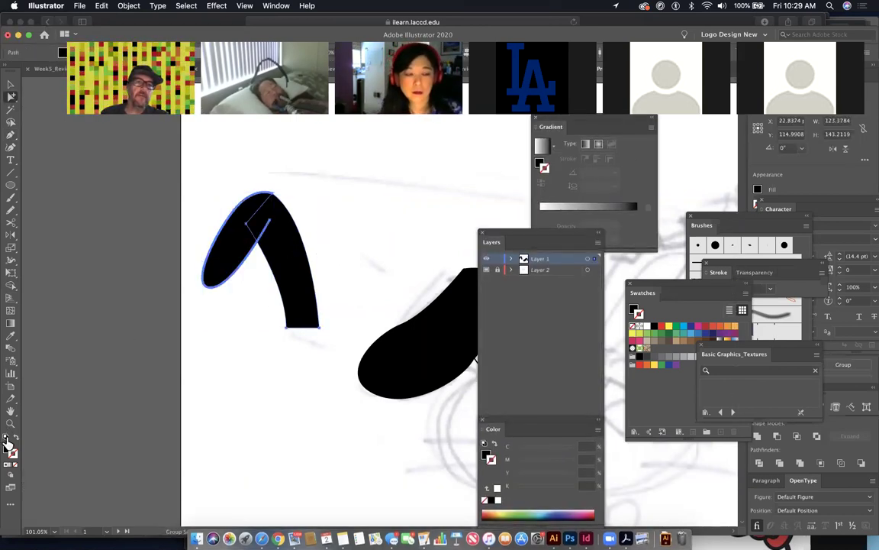
click(7, 442)
click(344, 251)
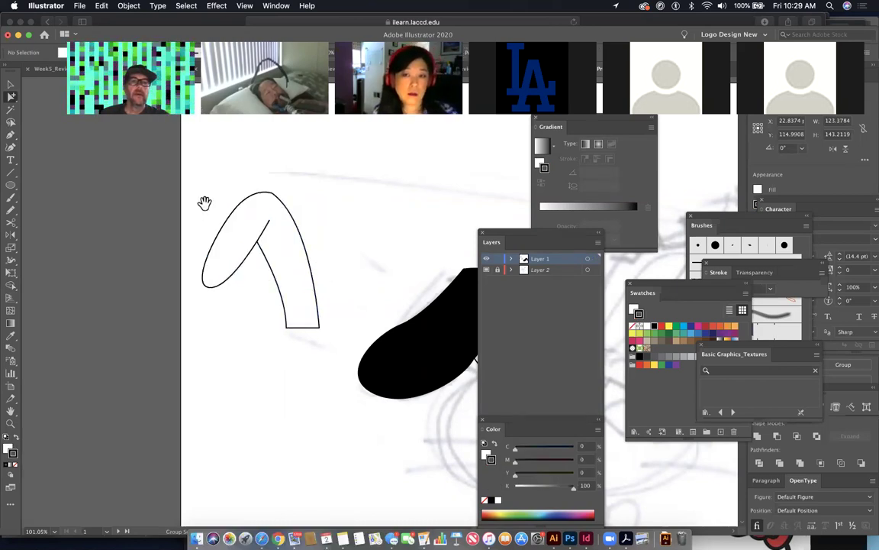
Step: Extend the open end of the flap path with a short hooked curve inside the practice ear using the Pen tool
drag(205, 202, 314, 252)
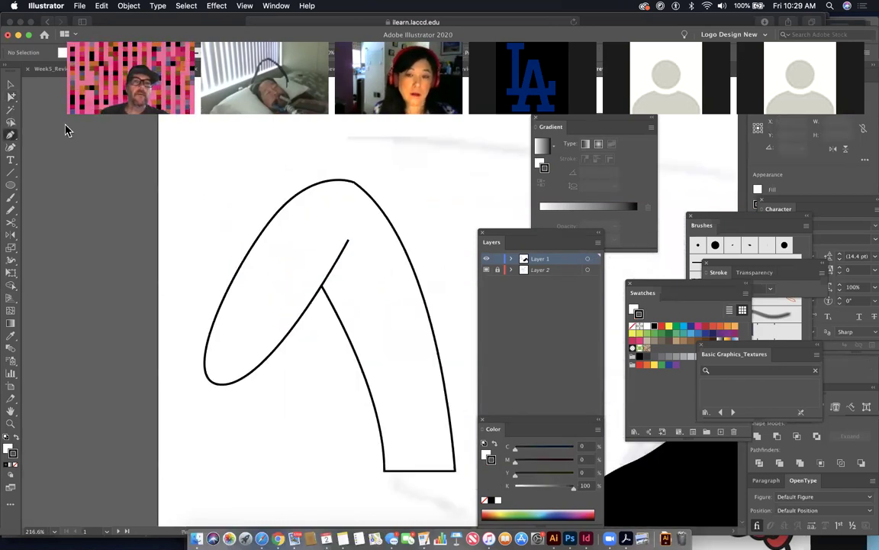
click(349, 243)
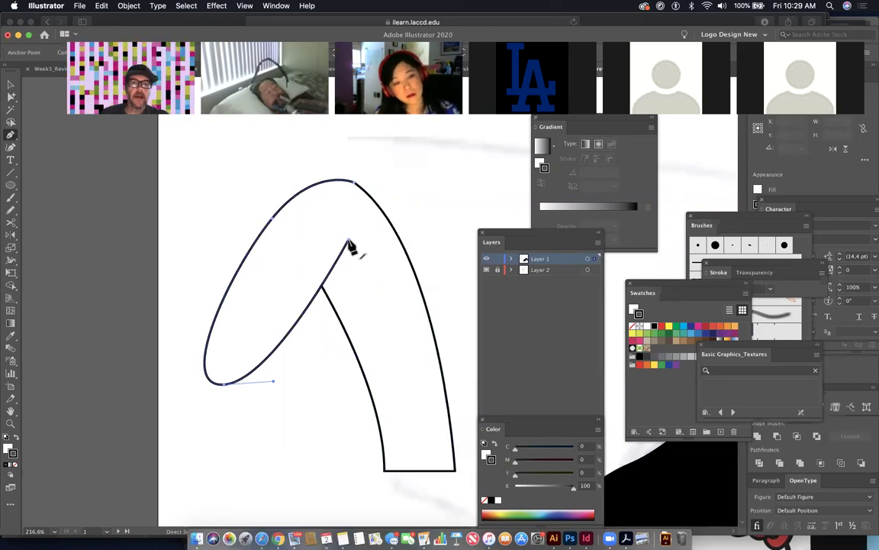
mouse_move(348, 241)
mouse_down()
mouse_move(379, 230)
mouse_move(365, 242)
mouse_up()
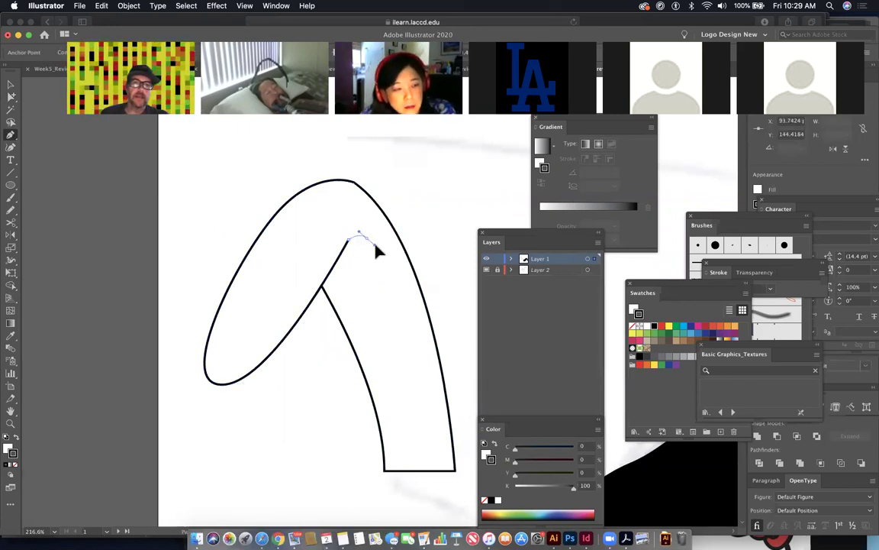
click(367, 239)
super+click(447, 252)
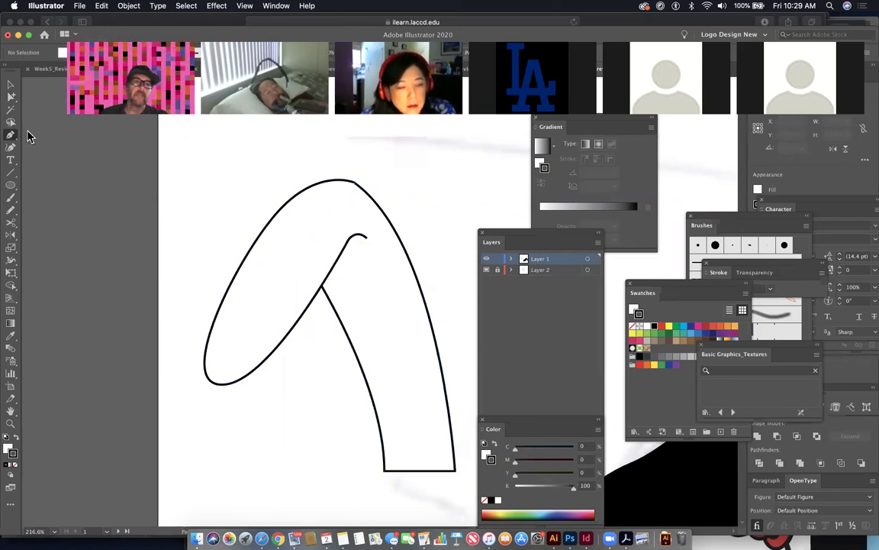
click(11, 96)
key(super+1)
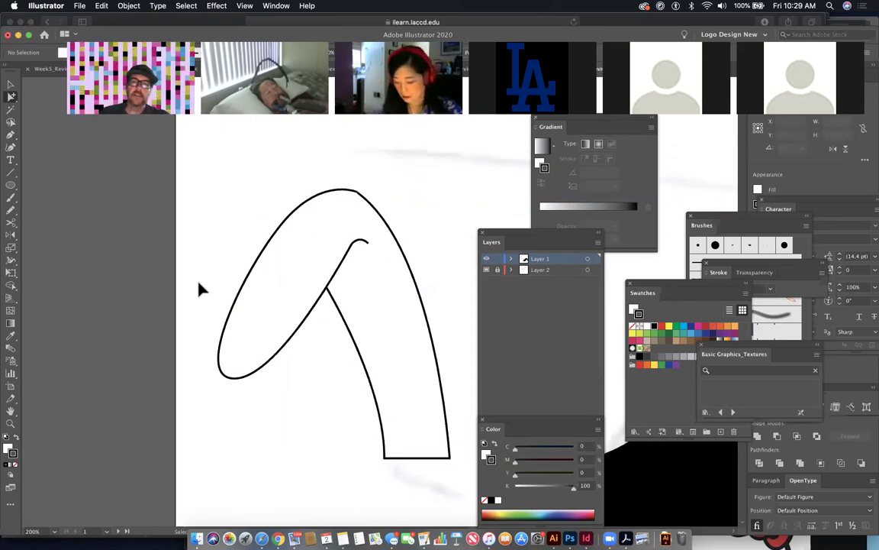
scroll(289, 338, right, 5)
scroll(288, 338, down, 2)
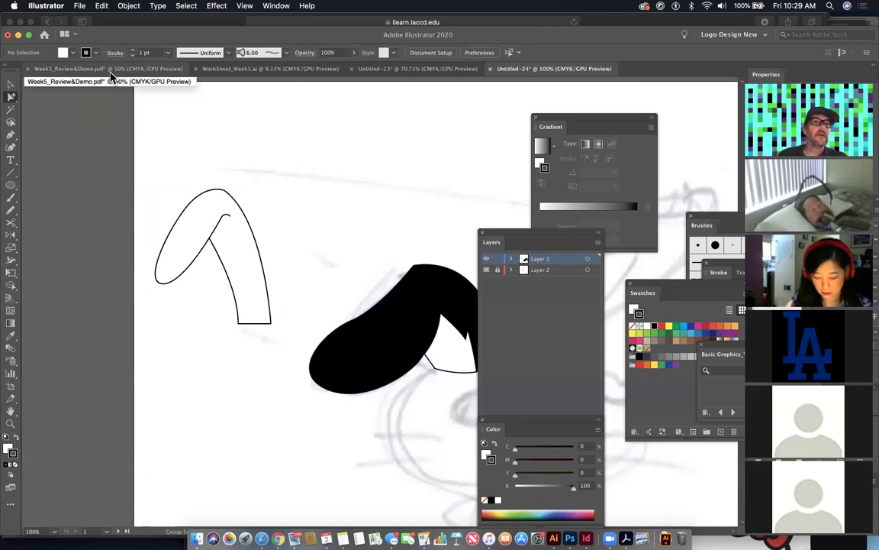
Step: Switch to Week5_Review&Demo.pdf and examine the folded black ear of the finished green bunny up close
click(111, 71)
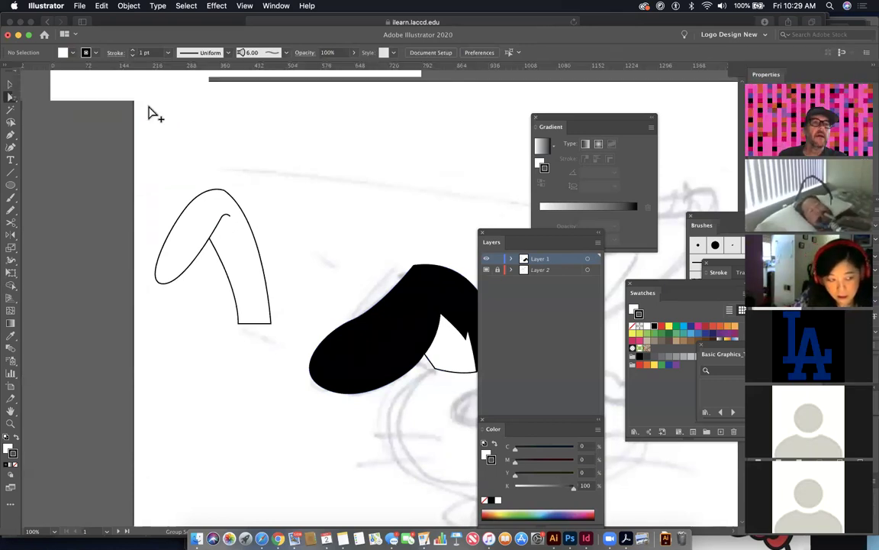
scroll(271, 203, up, 20)
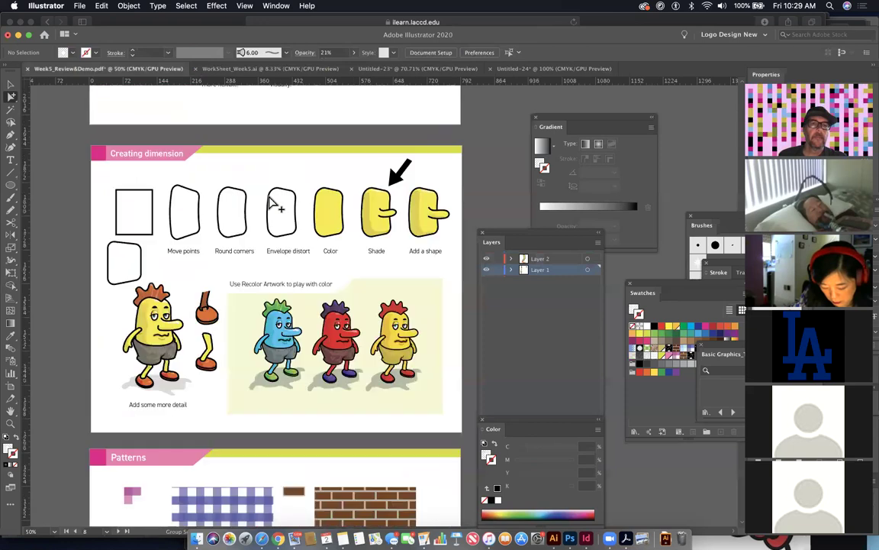
scroll(271, 202, up, 6)
drag(168, 249, 479, 443)
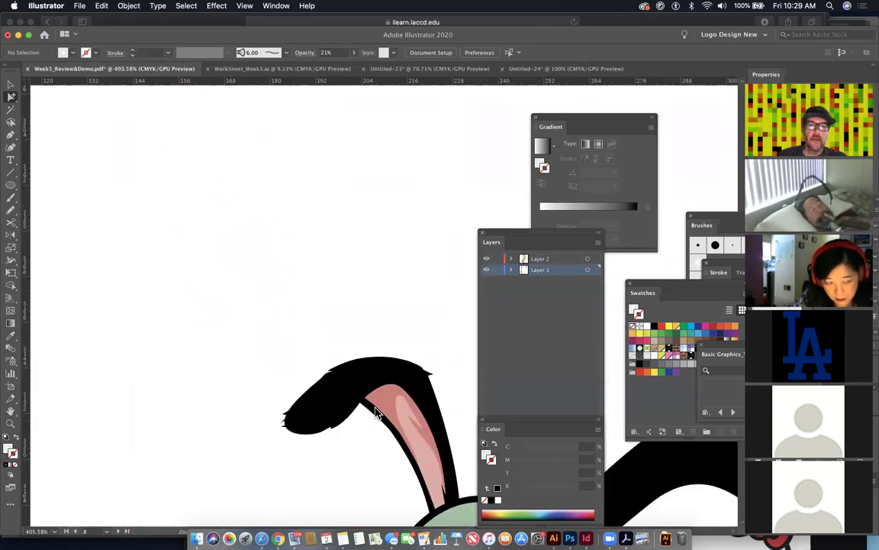
Step: Pull the black ear shape away from the pink inner ear to show the separate pieces, and undo the move
click(348, 412)
drag(345, 417, 168, 241)
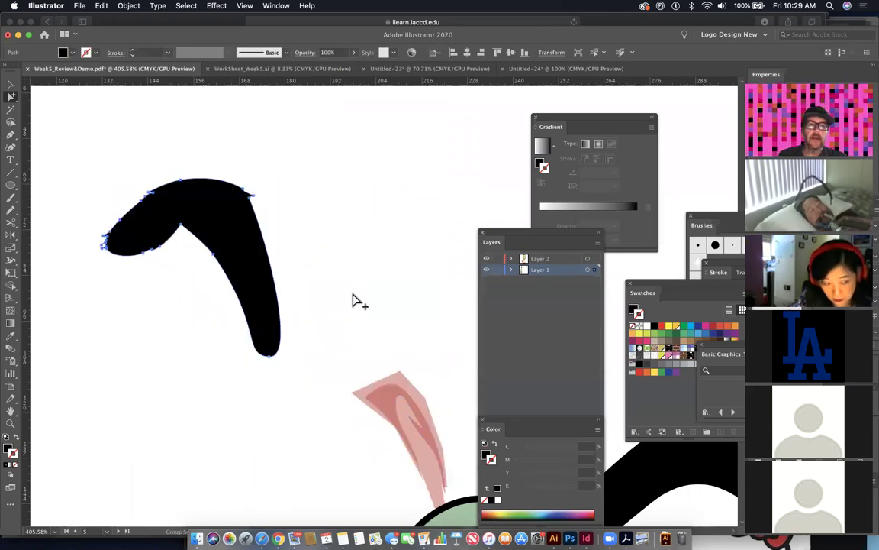
key(super+z)
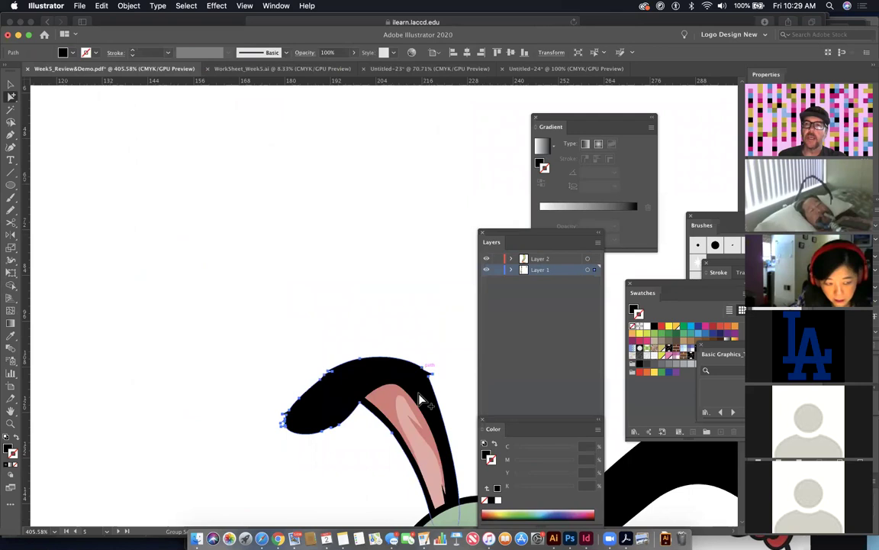
drag(403, 414, 223, 226)
click(422, 261)
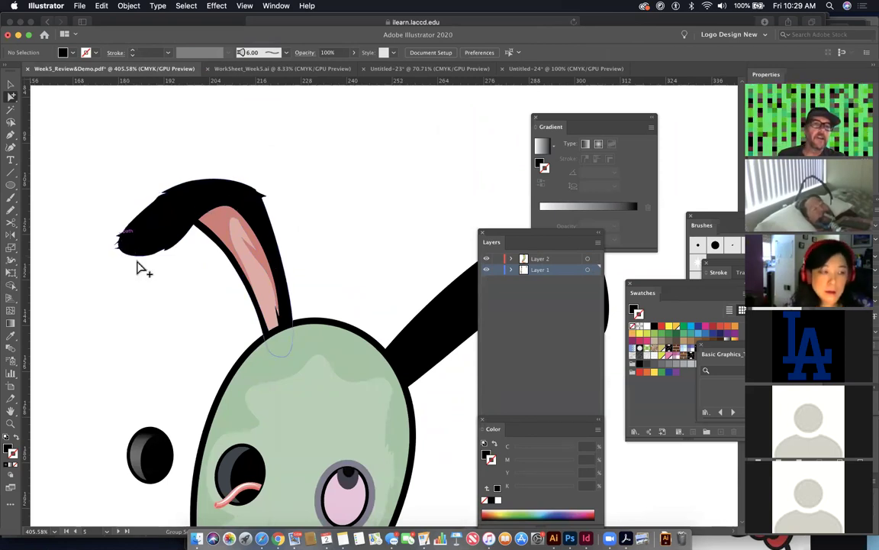
Step: Switch to Safari and review the standing figures and bunny sketch on page 1 of the open Project 2 submission
click(562, 70)
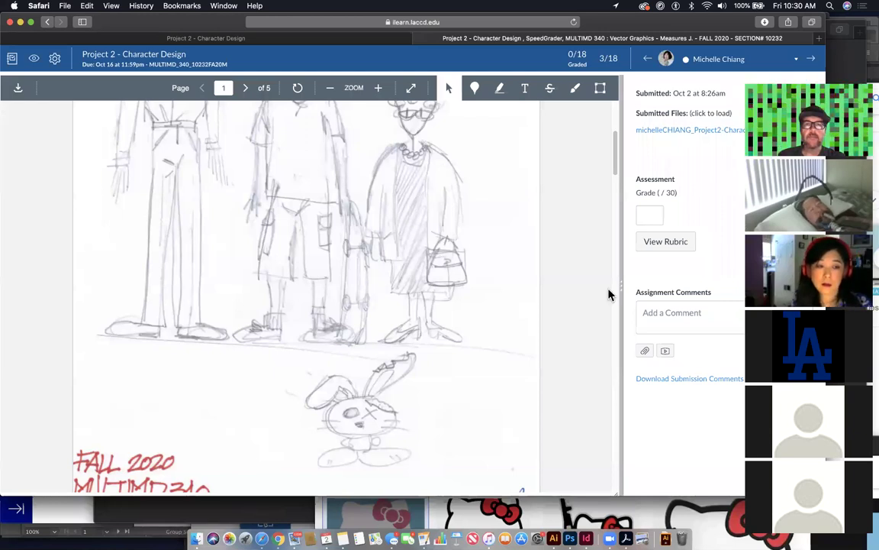
scroll(609, 295, down, 3)
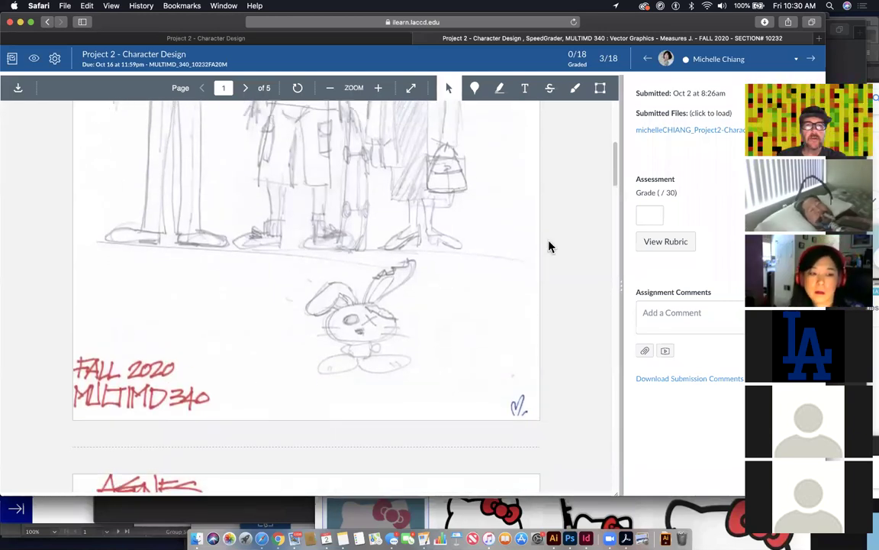
scroll(552, 246, up, 5)
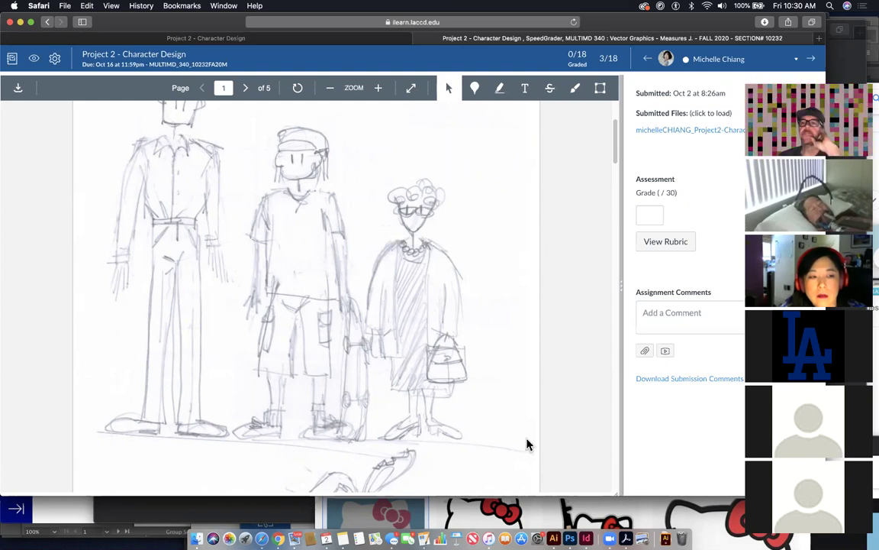
scroll(507, 459, down, 1)
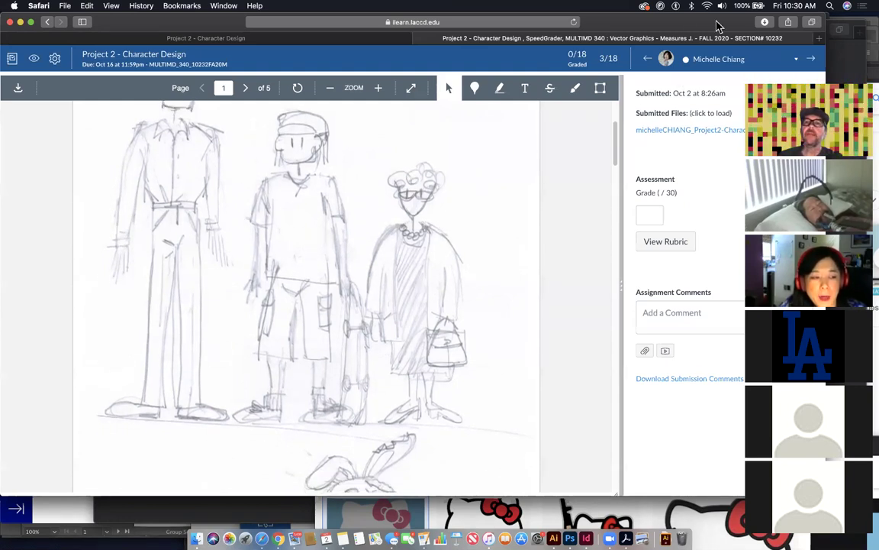
Step: Check the second student's entry in the SpeedGrader student list, and open the fourth student's Project 2 submission
click(799, 63)
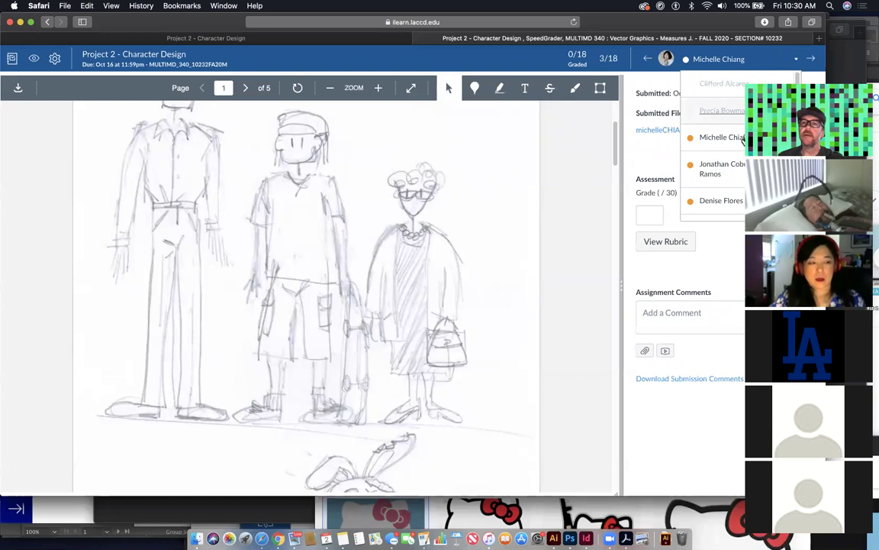
click(725, 114)
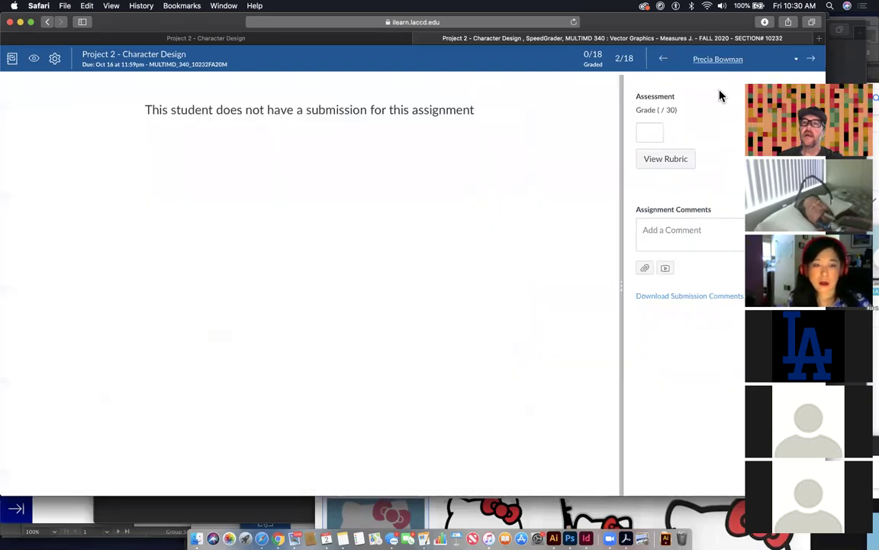
click(798, 62)
click(720, 178)
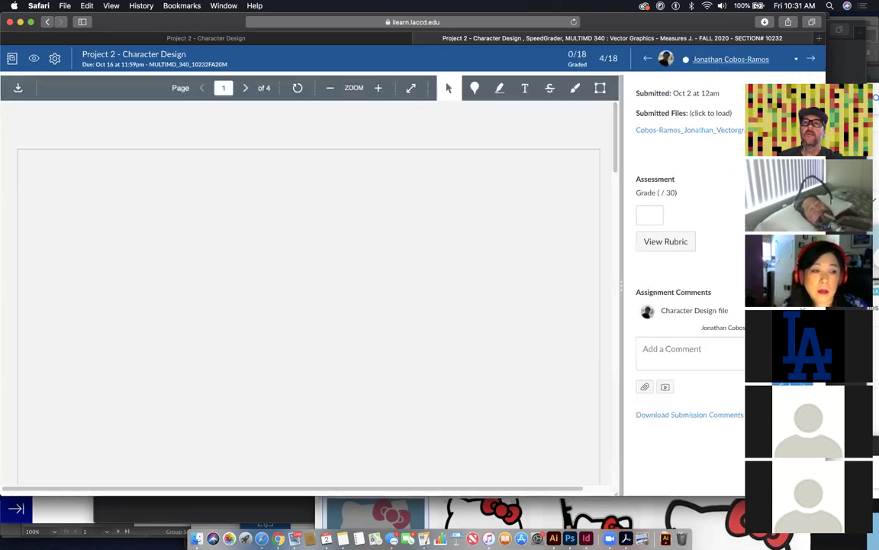
Step: Review the elderly character sketches on page 1 and the knight sketches on page 2 of the submission
scroll(458, 323, down, 5)
scroll(458, 323, up, 3)
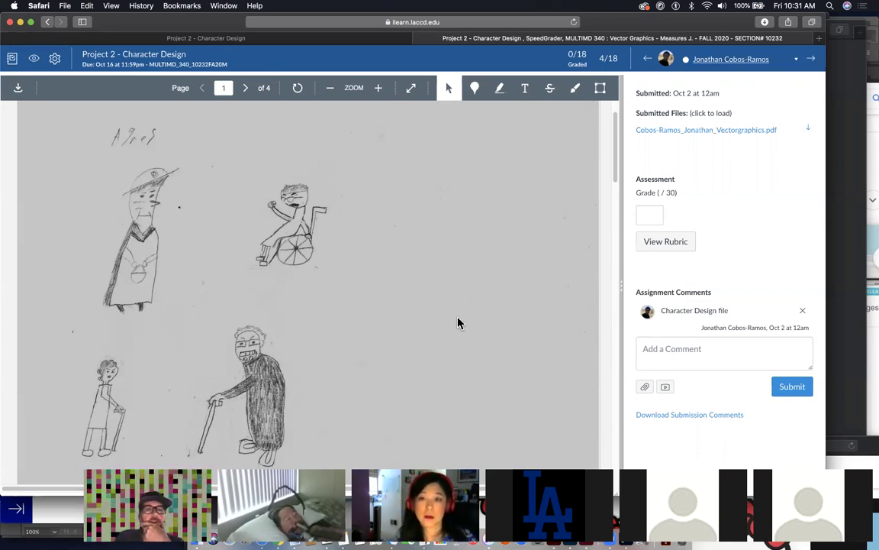
scroll(458, 323, down, 10)
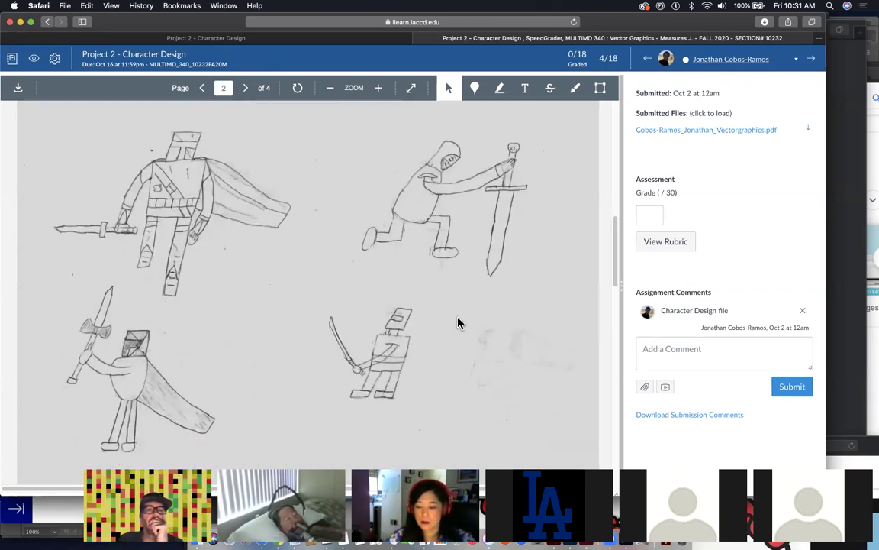
scroll(458, 323, down, 1)
scroll(458, 323, down, 2)
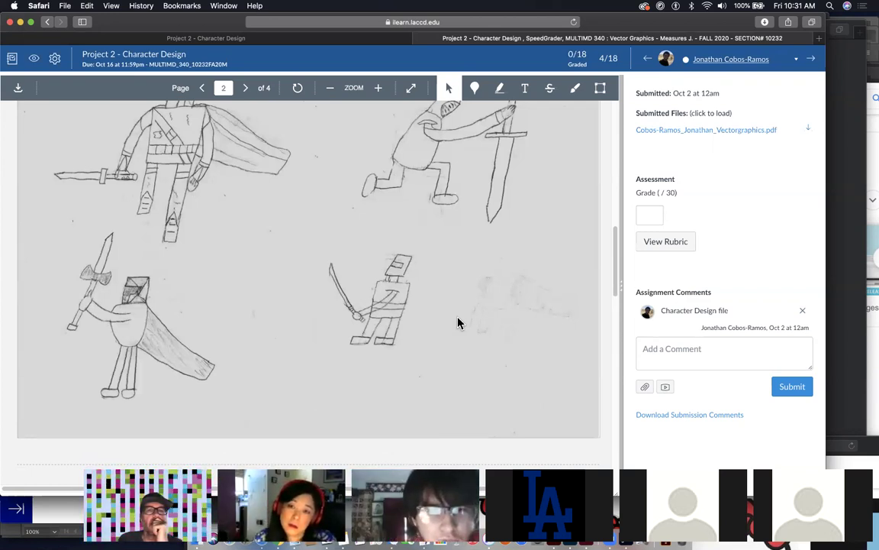
scroll(458, 323, up, 3)
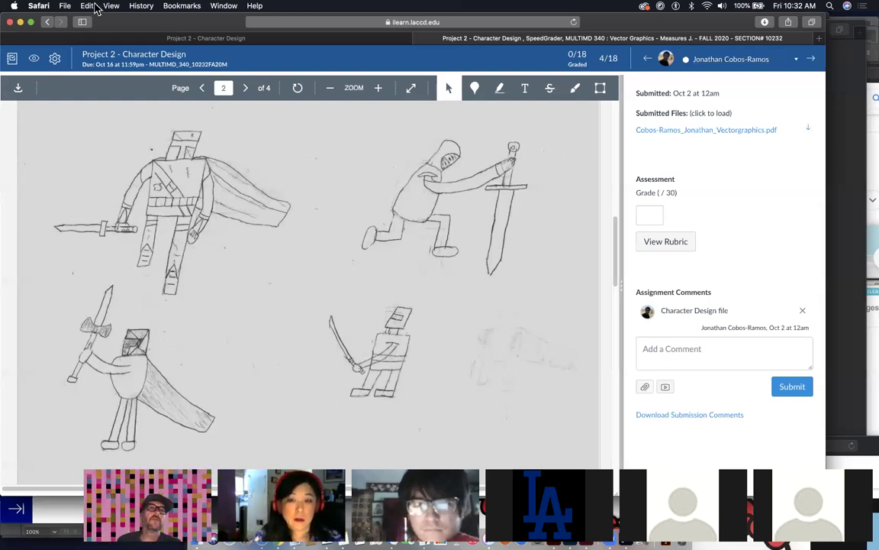
Step: Search Google for "knight in armor" in a new browser window and browse the image results for armor references
click(65, 5)
key(Escape)
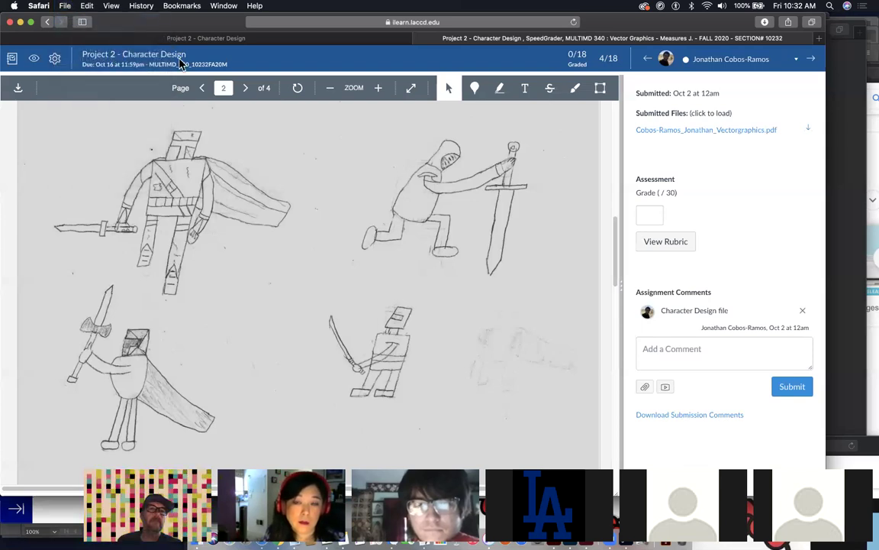
key(super+n)
text(kni)
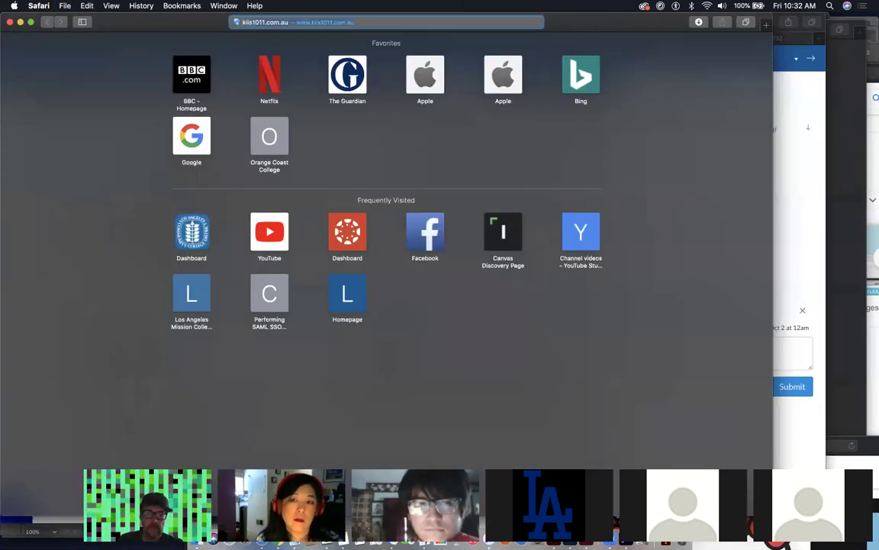
text(gh)
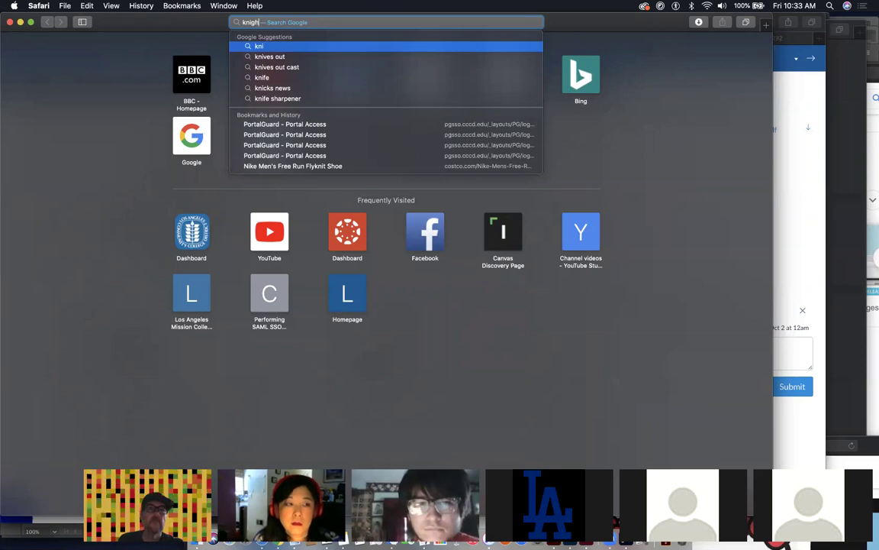
text(t in armor)
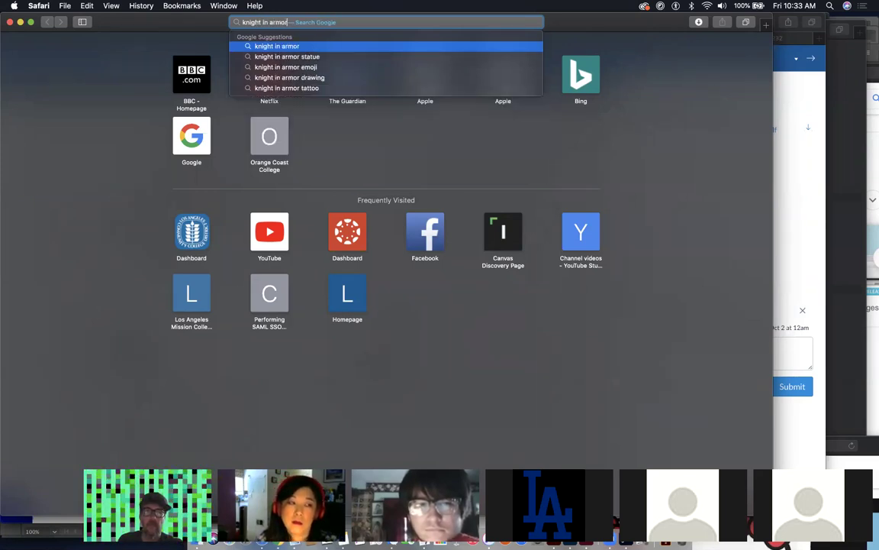
key(Return)
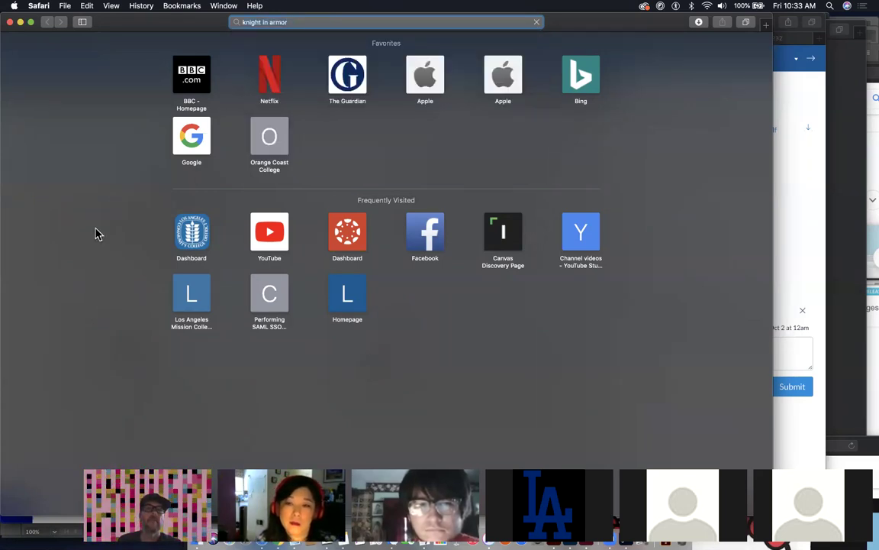
click(171, 94)
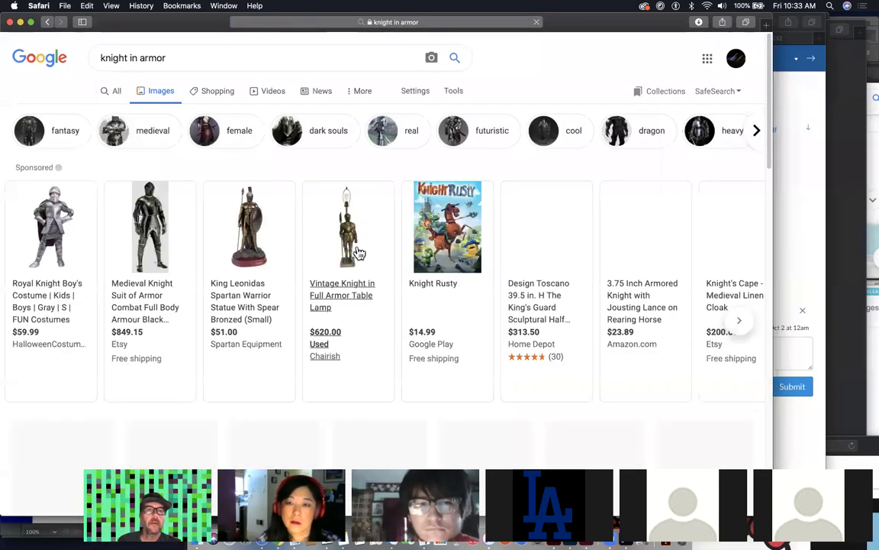
scroll(268, 275, down, 10)
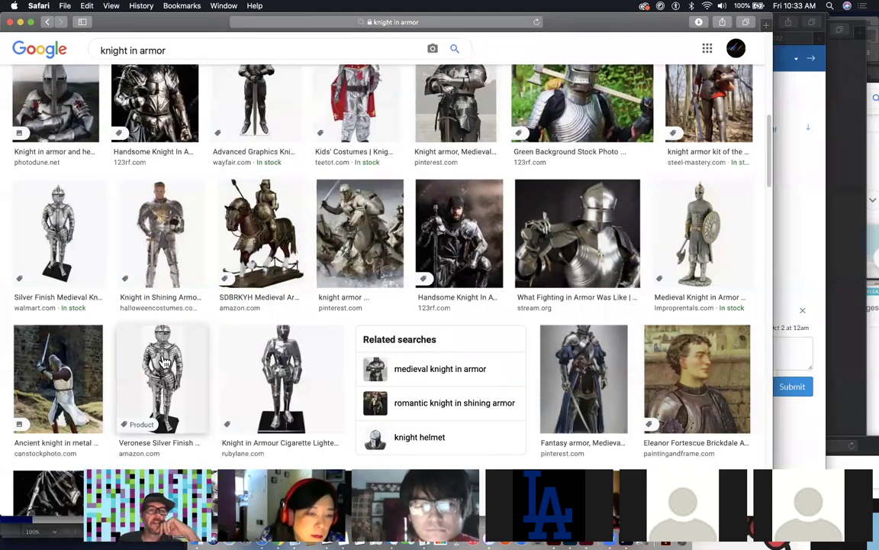
Step: Enlarge the silver-finish medieval knight statue result and browse further armor images in the search results
click(67, 252)
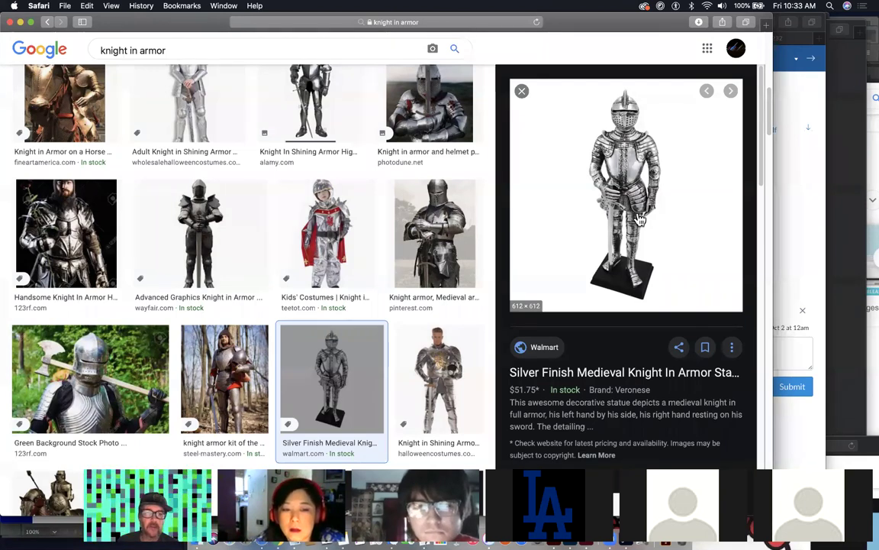
scroll(437, 346, down, 3)
scroll(438, 346, down, 3)
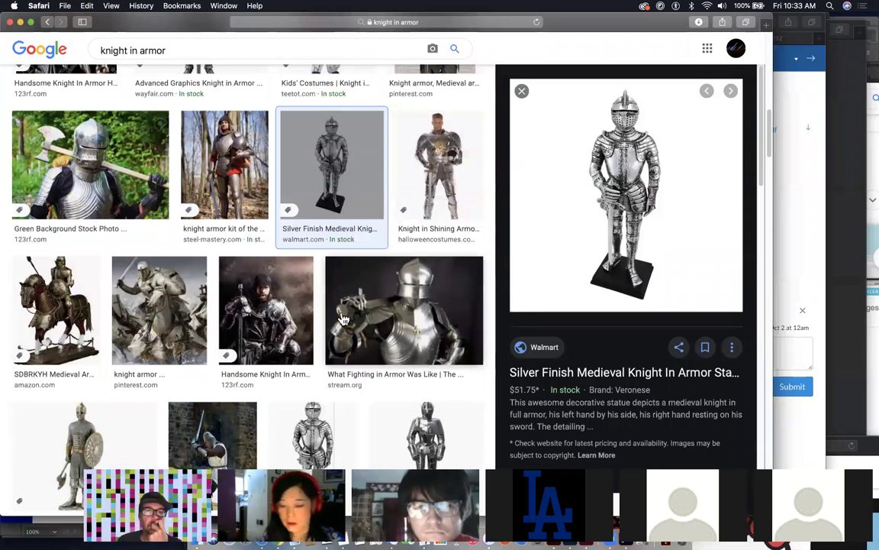
scroll(428, 387, down, 3)
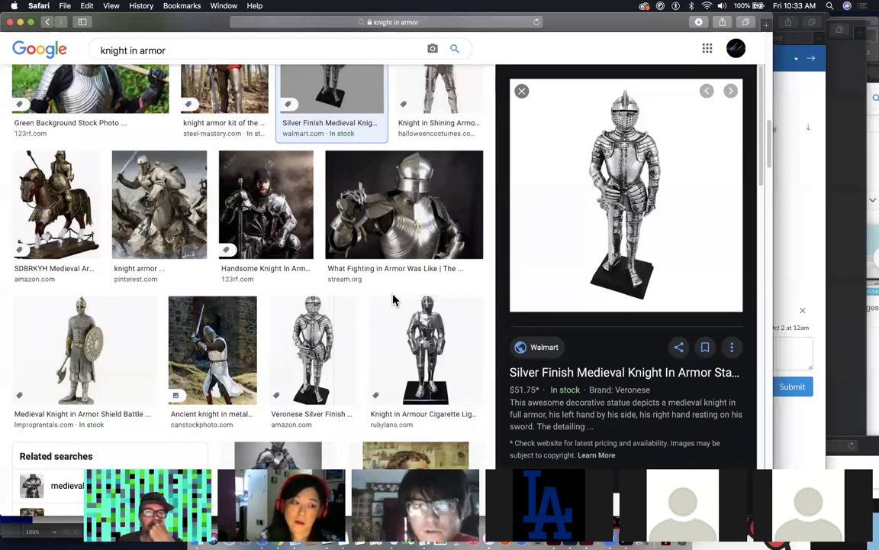
scroll(393, 300, down, 5)
scroll(393, 300, down, 5)
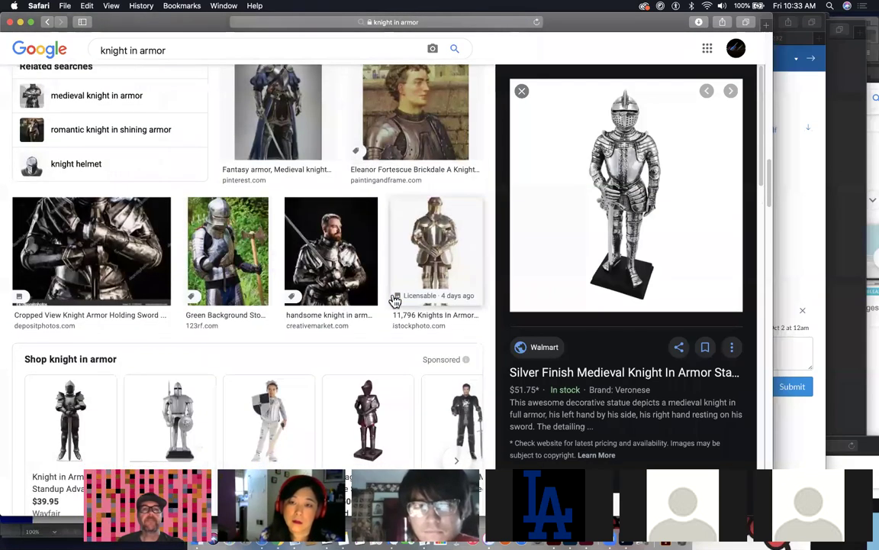
scroll(393, 300, down, 5)
scroll(393, 300, down, 5)
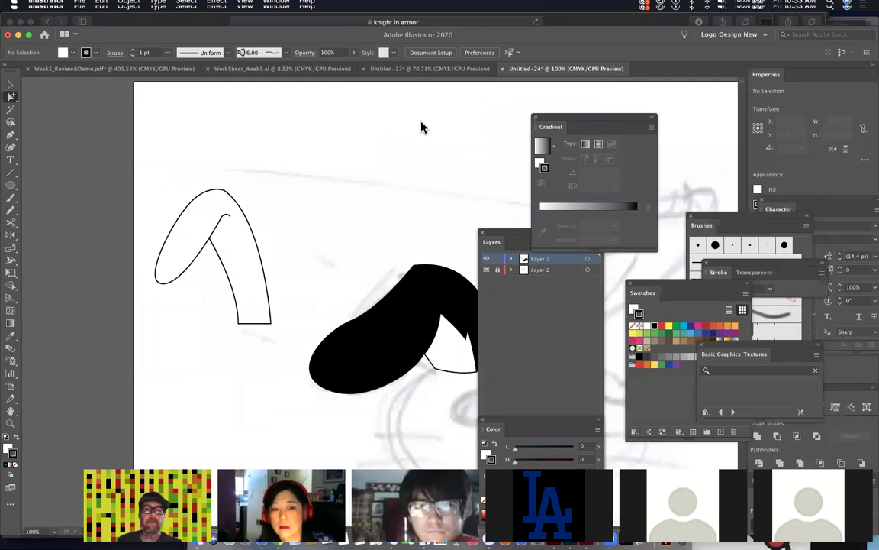
Step: Return to the SpeedGrader window and review the rest of the fourth student's sketches through the zombie bunny drawings on page 4
key(super+Tab)
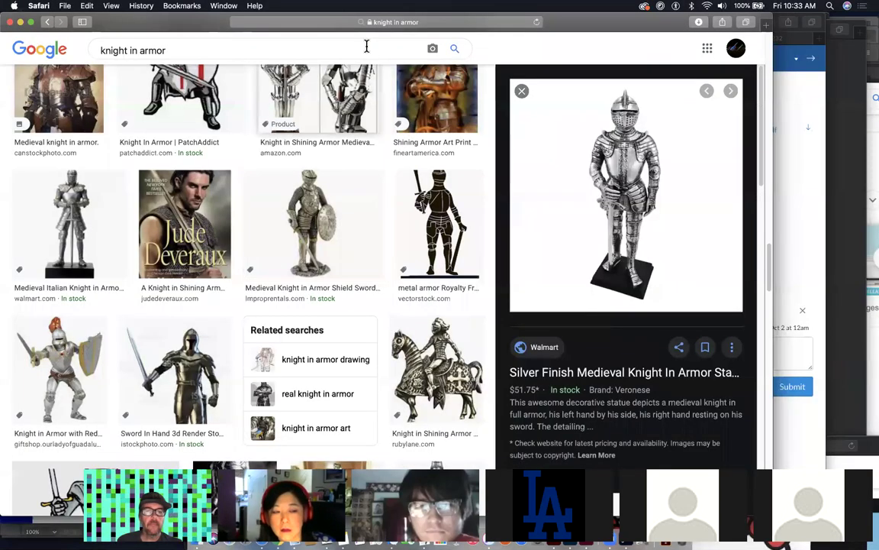
key(super+grave)
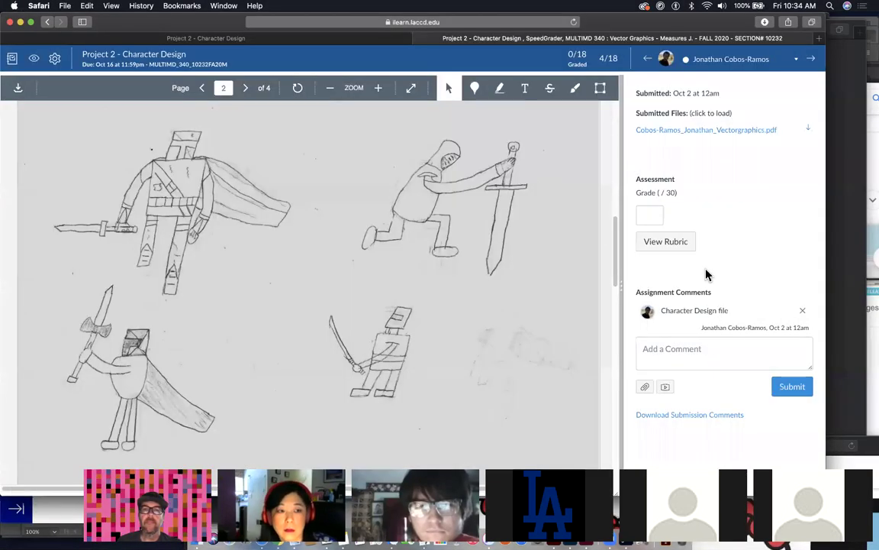
scroll(426, 348, down, 10)
scroll(426, 348, up, 3)
scroll(426, 348, down, 3)
scroll(426, 348, down, 10)
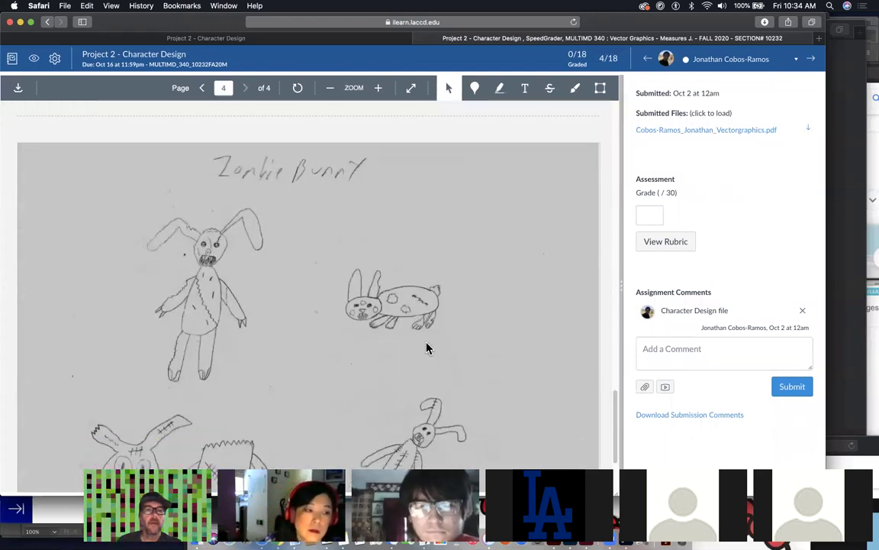
scroll(426, 348, down, 2)
scroll(426, 348, down, 1)
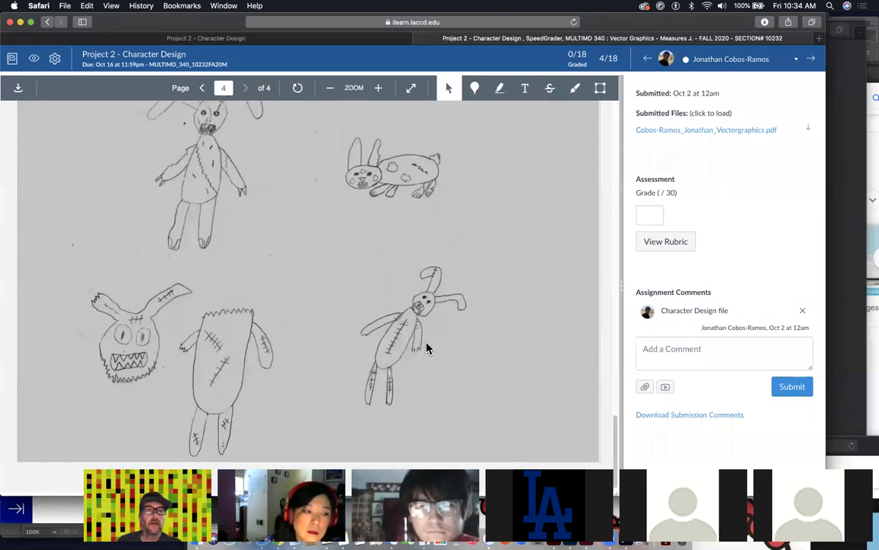
Step: Open the fifth student's Project 2 submission and look over all three rows of character designs
click(796, 58)
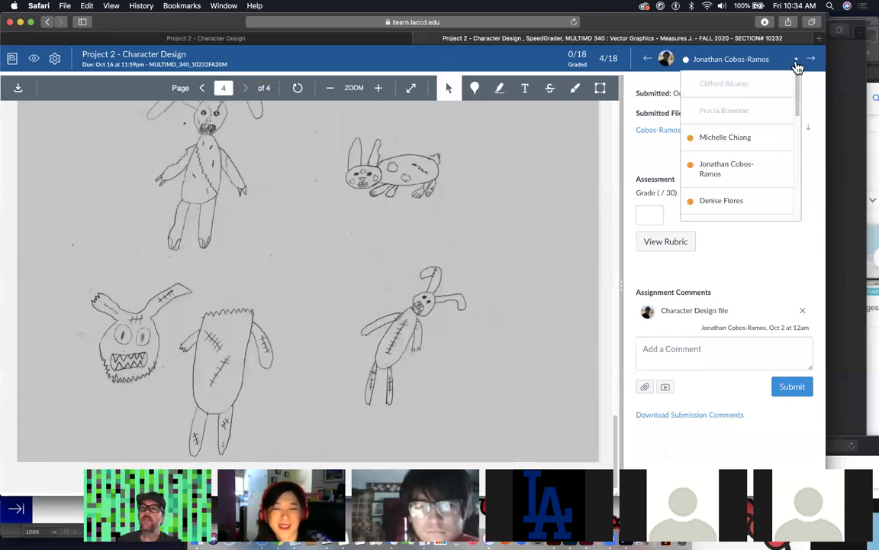
click(728, 201)
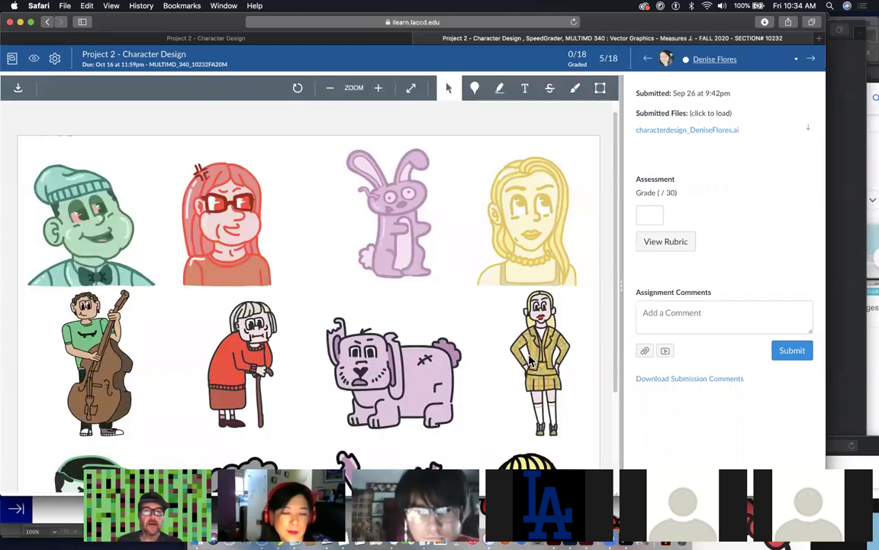
scroll(529, 361, down, 3)
scroll(529, 361, down, 1)
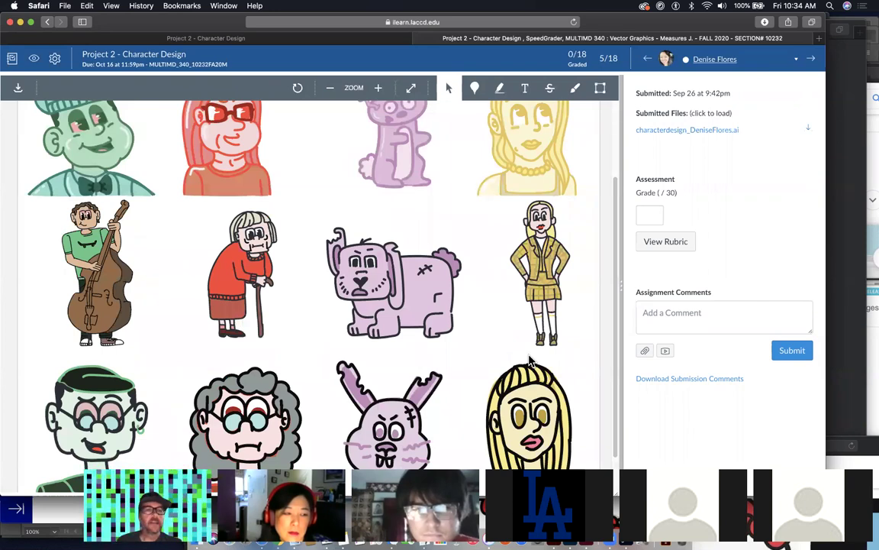
scroll(529, 361, down, 2)
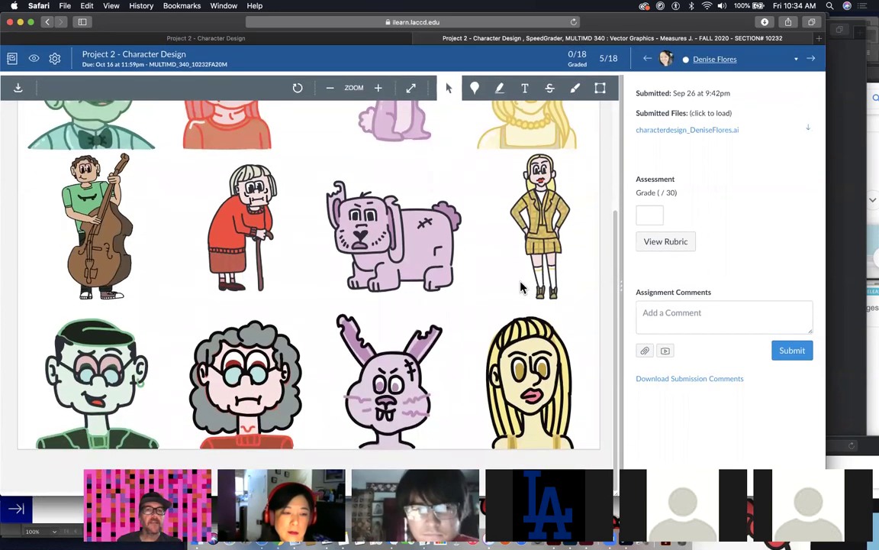
Step: Compare the colored portraits, full-figure characters and bunny variations across the rows of the fifth student's submission
scroll(524, 288, up, 5)
scroll(522, 286, down, 4)
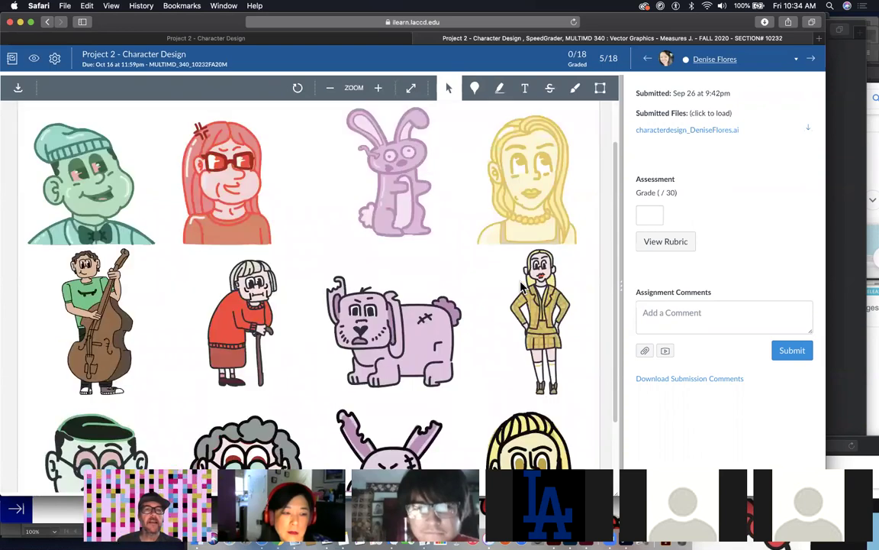
scroll(522, 287, down, 1)
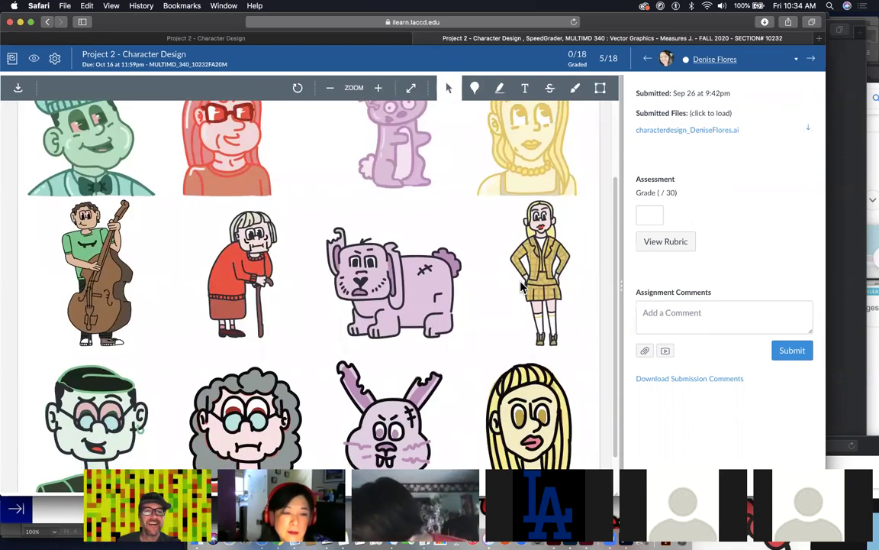
scroll(522, 286, up, 2)
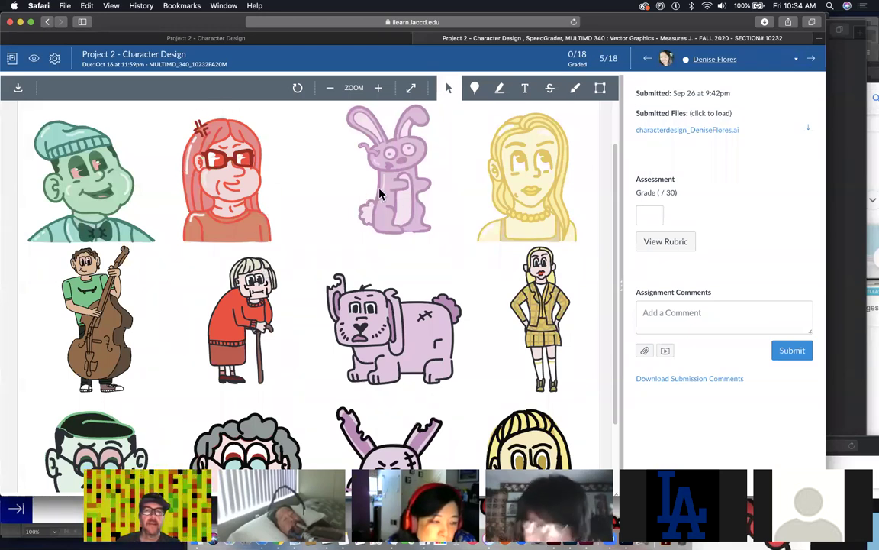
scroll(422, 237, down, 3)
scroll(423, 237, up, 4)
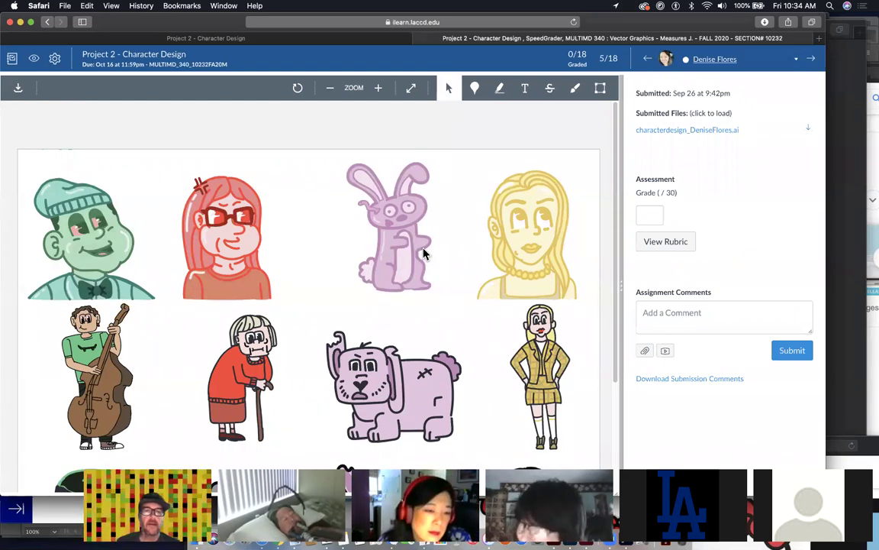
scroll(435, 294, down, 1)
scroll(435, 294, down, 4)
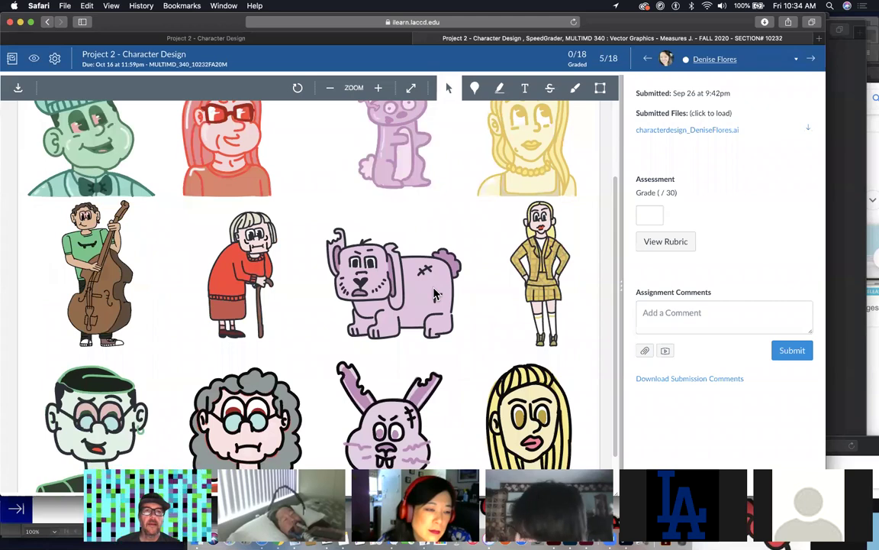
scroll(435, 294, up, 5)
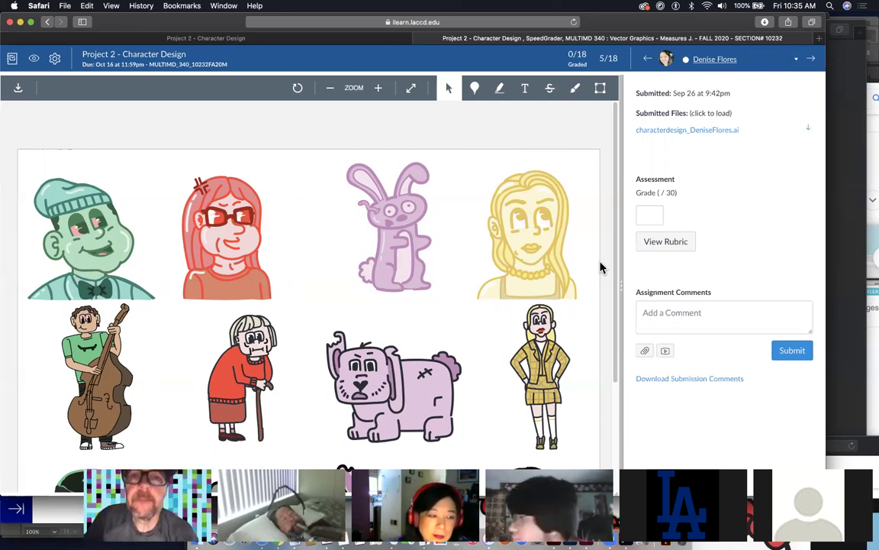
Step: Open the sixth student's Project 2 submission and review the two character heads, the zombie bunny and the "Under Construction" placeholder
click(796, 61)
scroll(763, 219, down, 2)
click(746, 140)
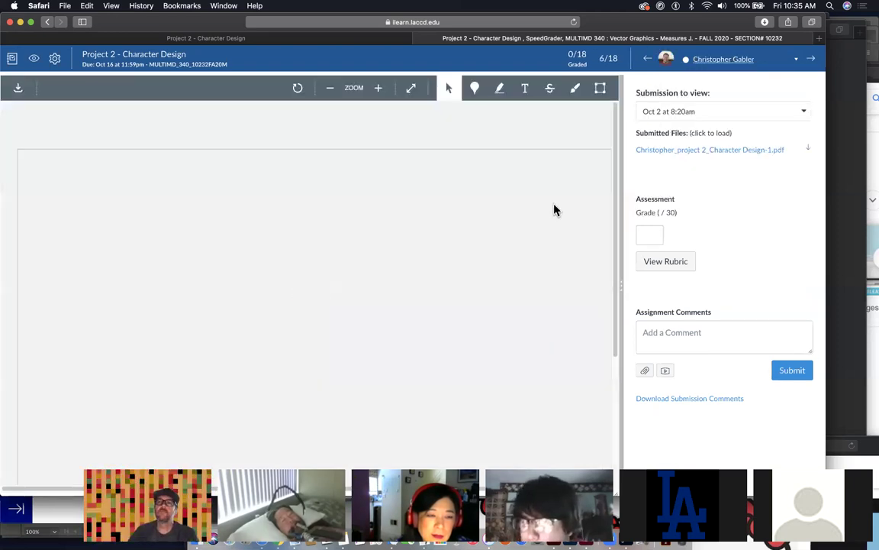
scroll(526, 186, down, 3)
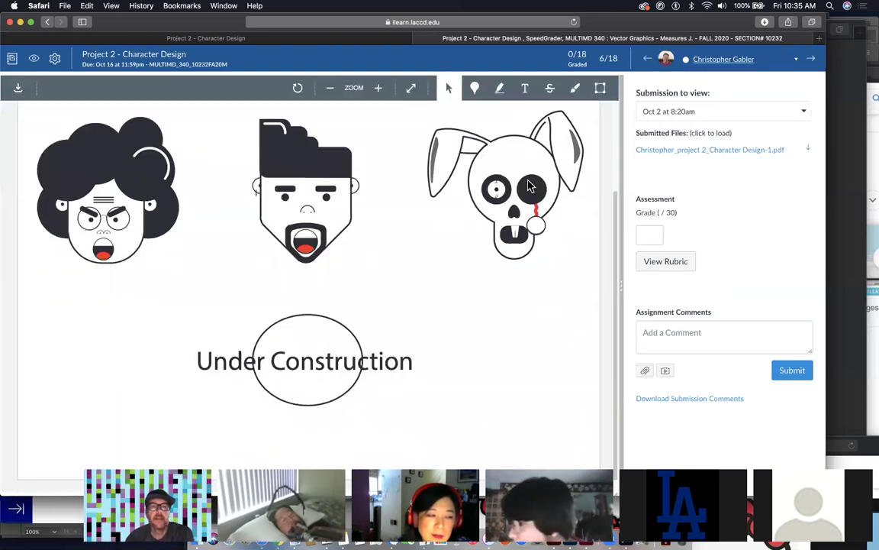
scroll(530, 186, up, 1)
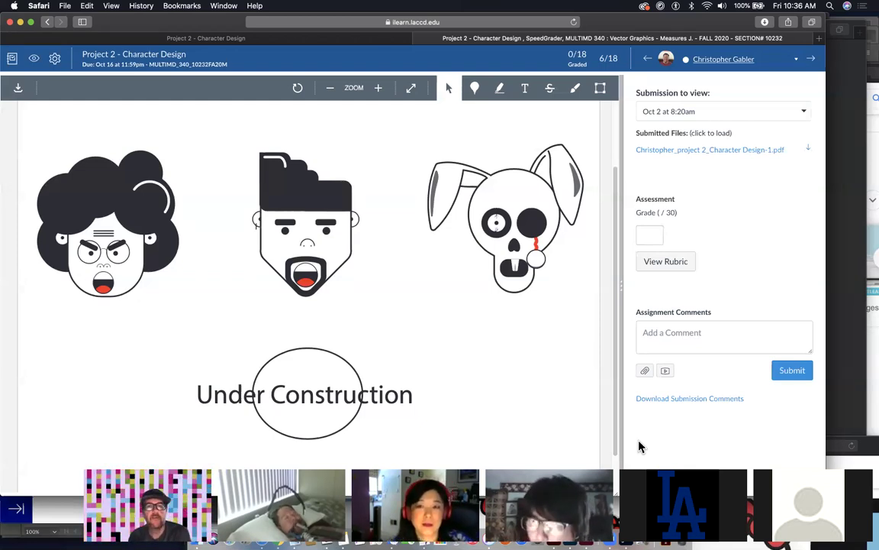
scroll(574, 293, down, 2)
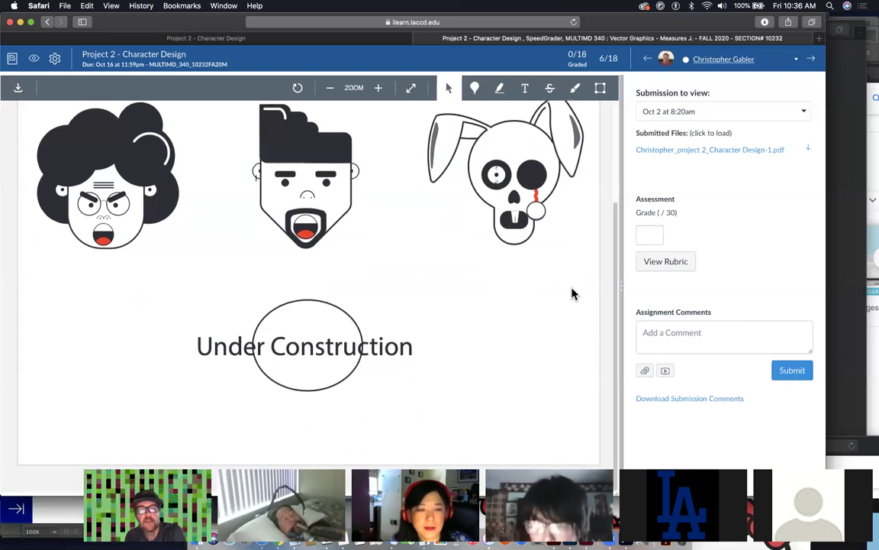
Step: Open the eleventh student's "P2 Sketches .pdf" submission and review the character sketches on pages 1 to 5
click(797, 61)
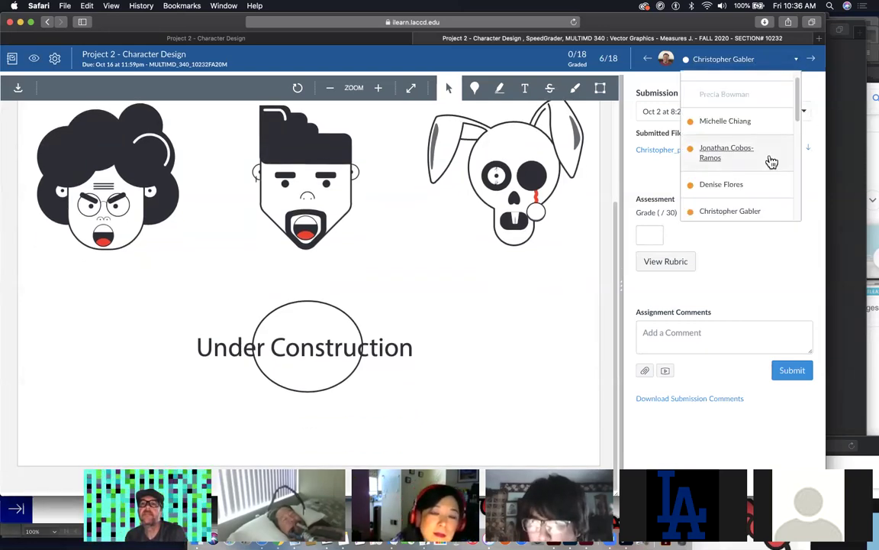
scroll(760, 191, down, 8)
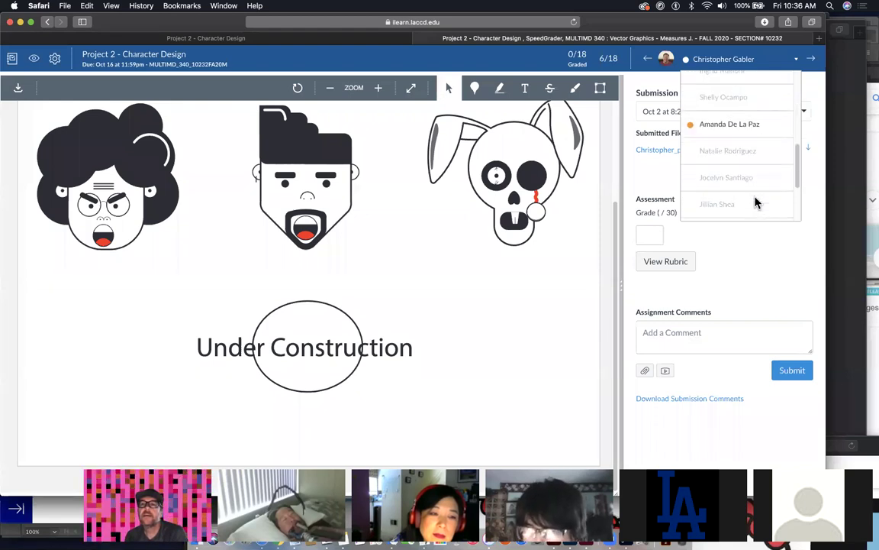
click(729, 124)
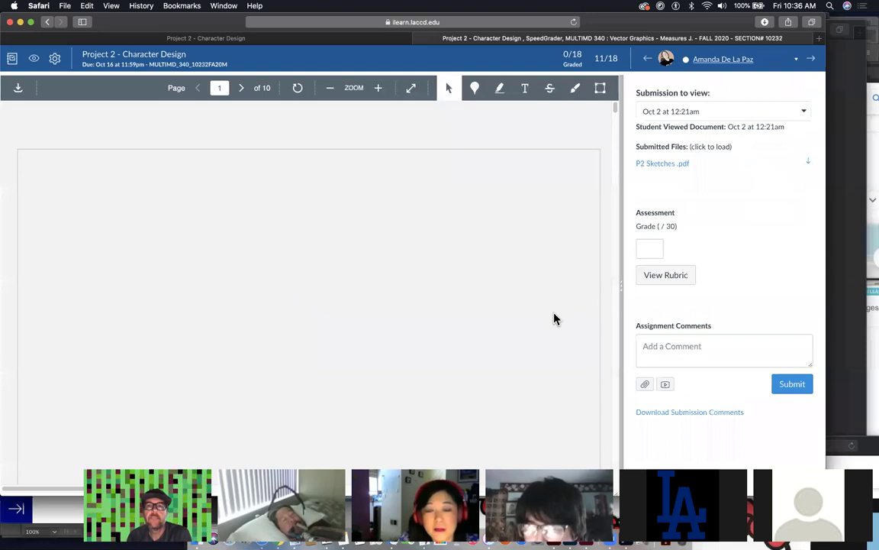
scroll(555, 324, down, 3)
scroll(555, 330, down, 10)
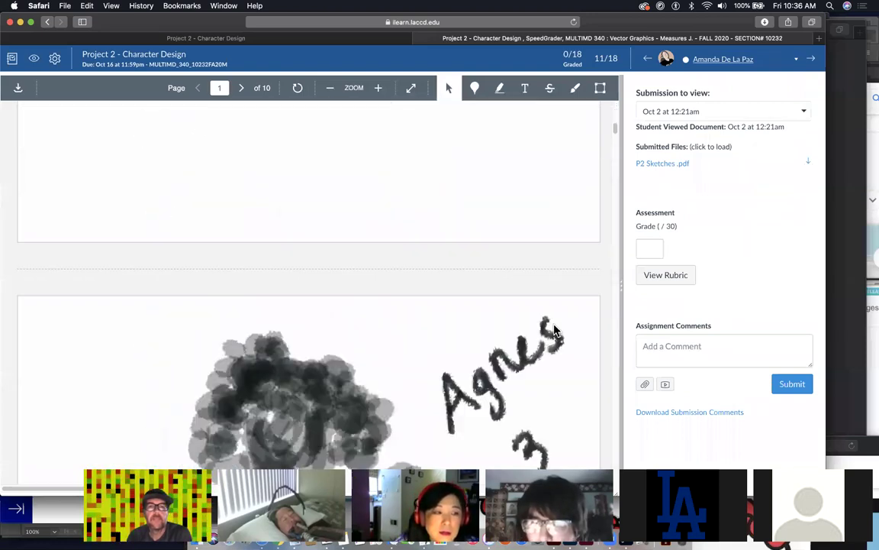
scroll(555, 329, down, 15)
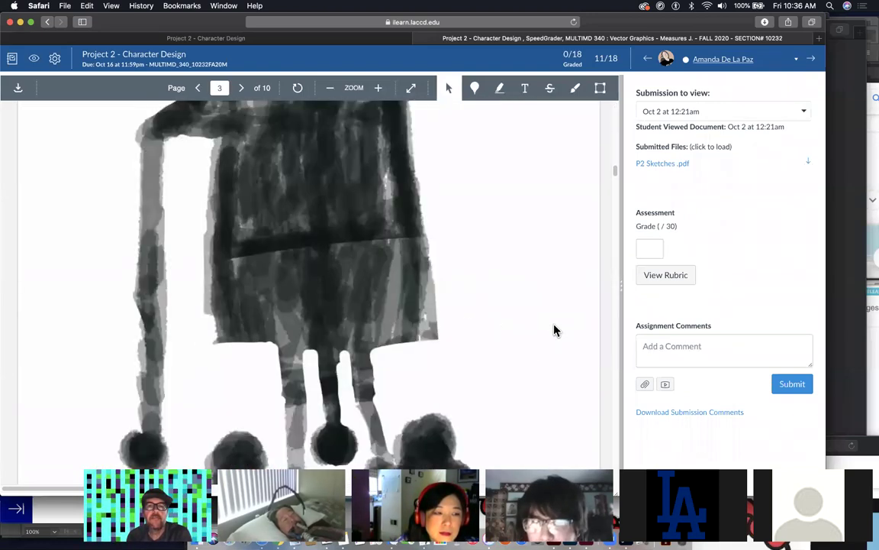
scroll(555, 330, down, 8)
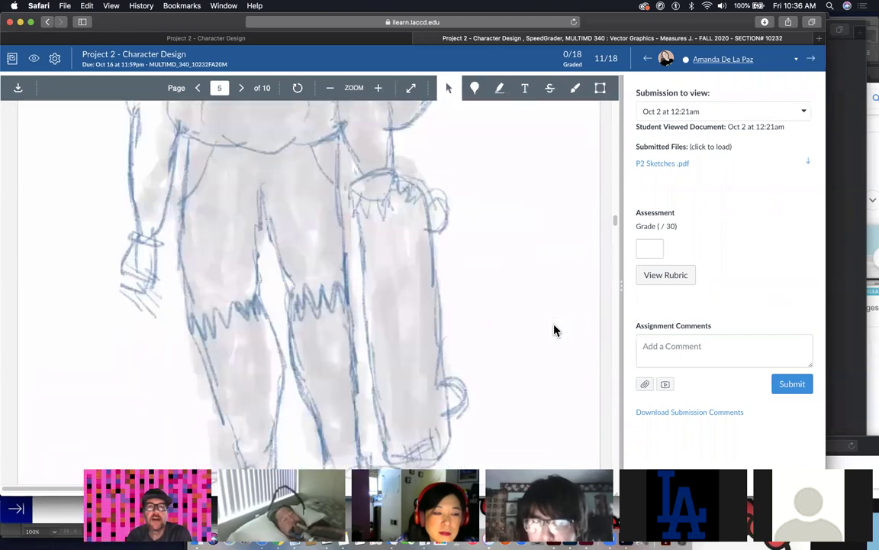
Step: Review the "Skeeter" sketches from page 6 onward and the pencil zombie bunny drawing on page 9
scroll(555, 329, up, 6)
scroll(555, 330, down, 10)
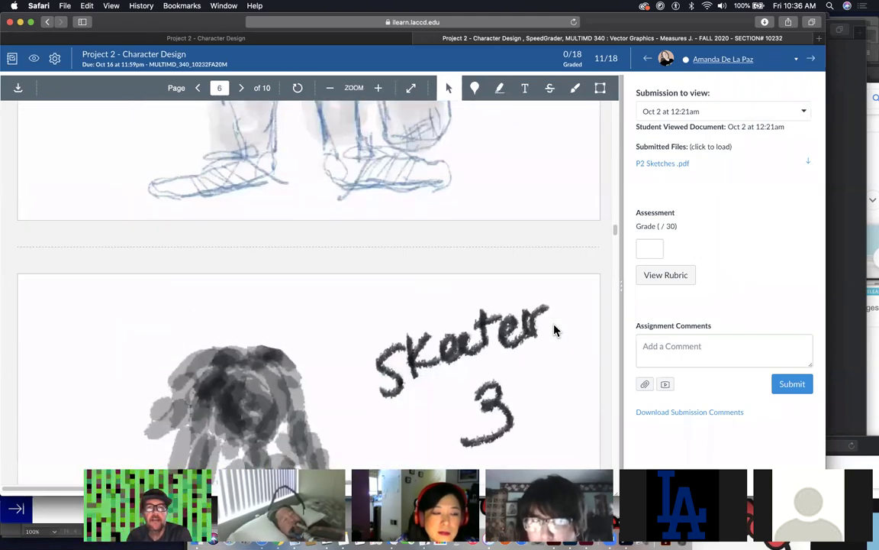
scroll(555, 329, down, 10)
scroll(555, 330, up, 3)
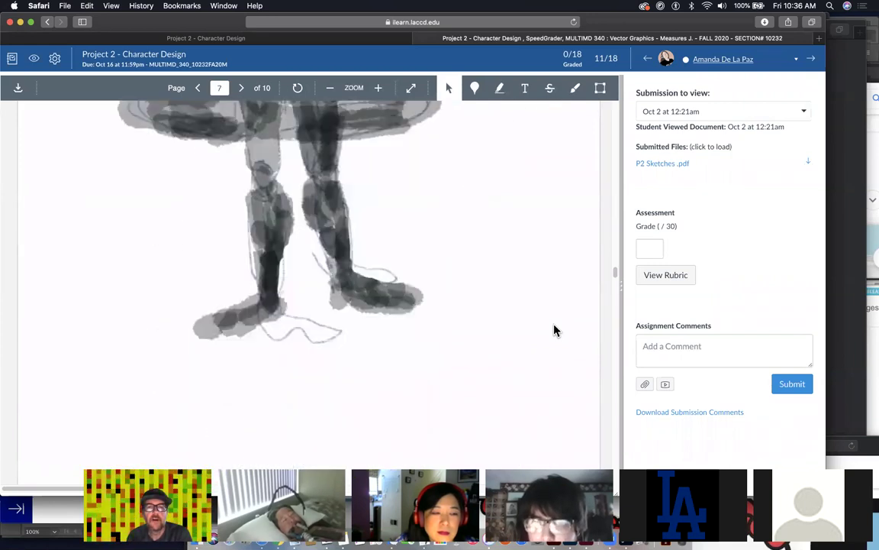
scroll(555, 330, down, 5)
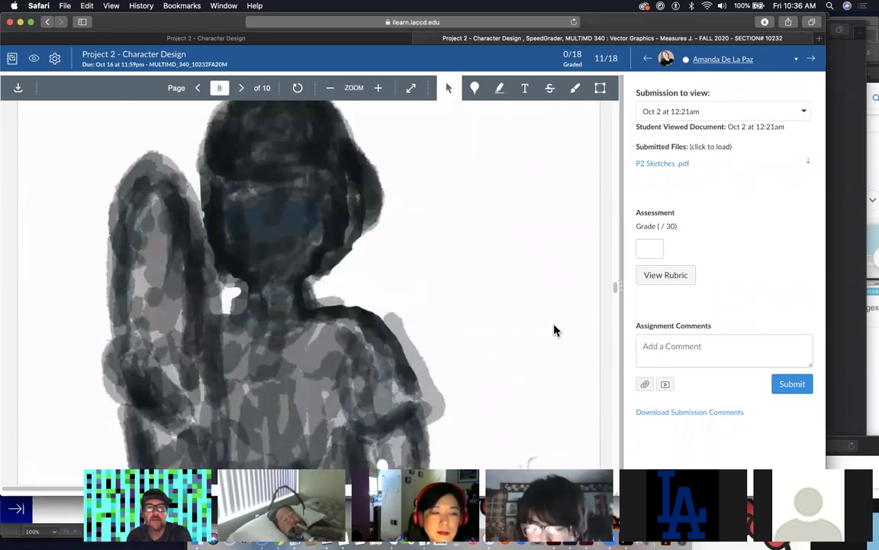
scroll(561, 312, up, 5)
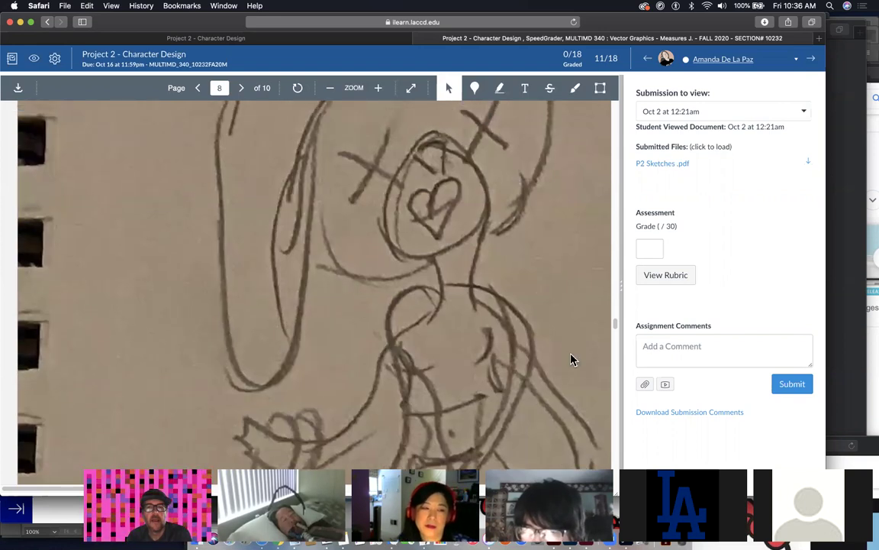
scroll(613, 327, down, 3)
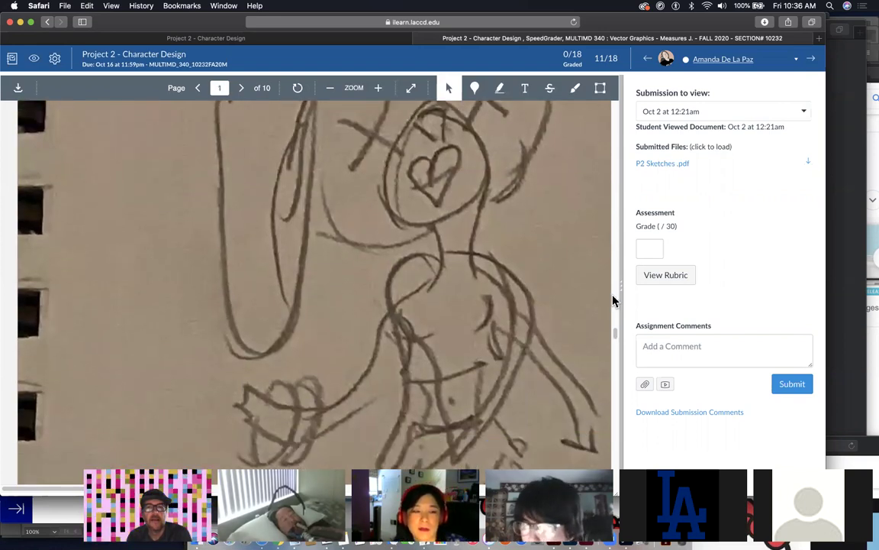
scroll(539, 255, down, 5)
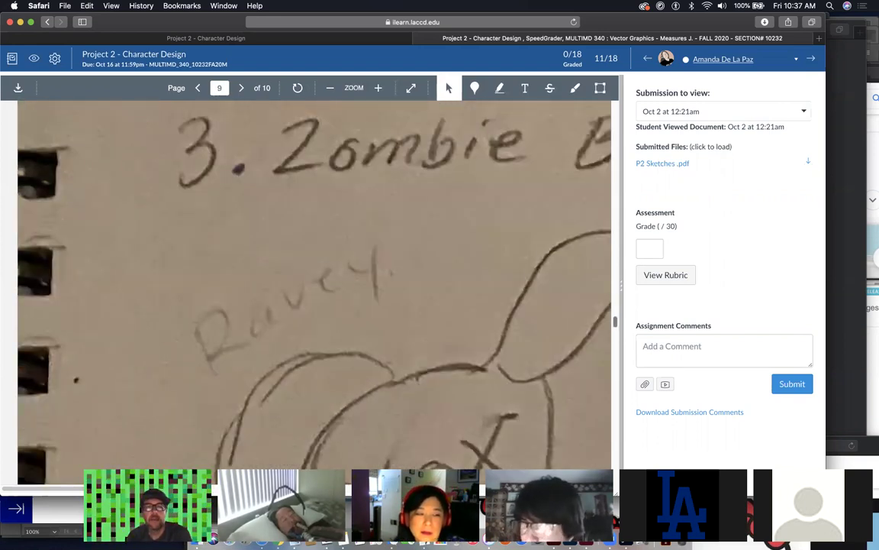
scroll(75, 427, up, 2)
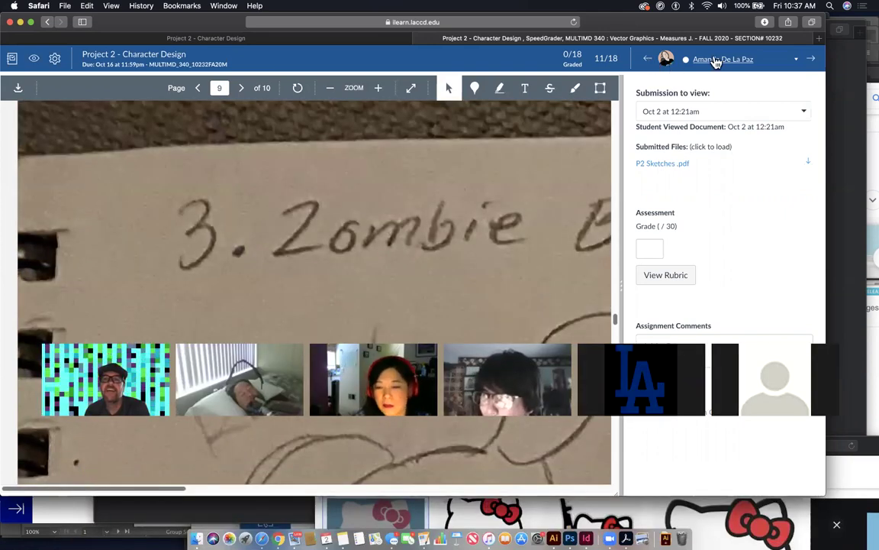
Step: Check the SpeedGrader student list for remaining submissions, and switch to the week 5 class document in InDesign
click(796, 59)
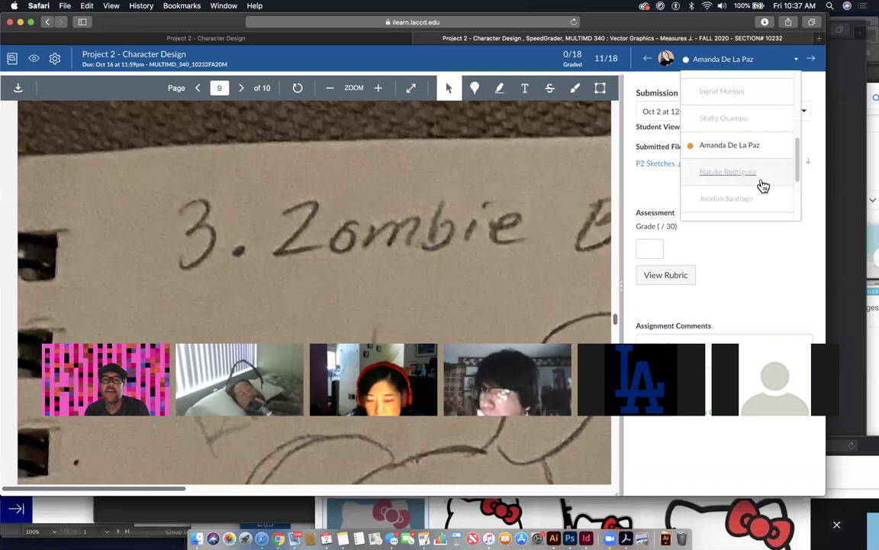
scroll(763, 181, down, 3)
scroll(775, 115, up, 10)
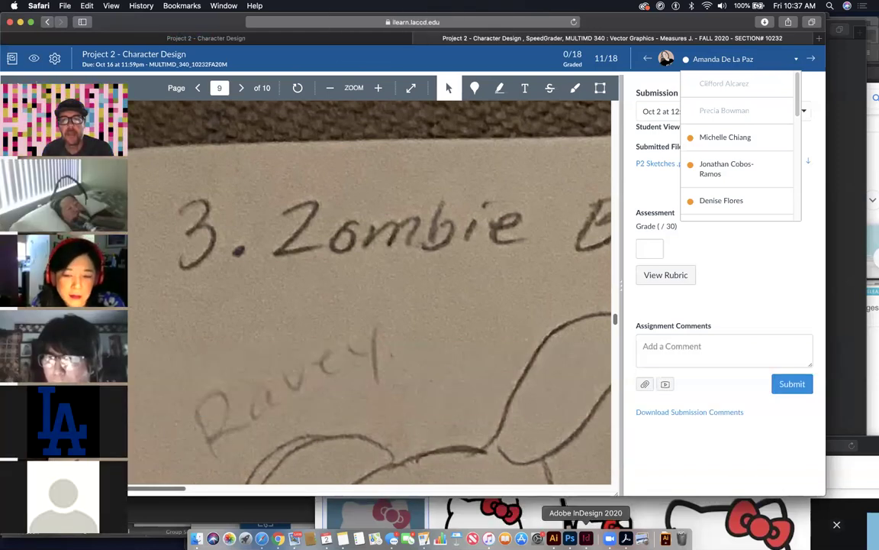
click(586, 538)
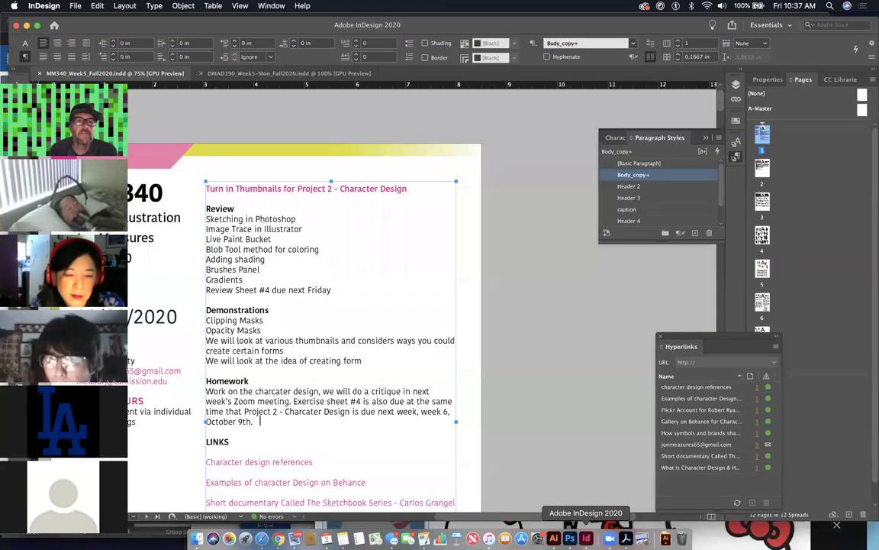